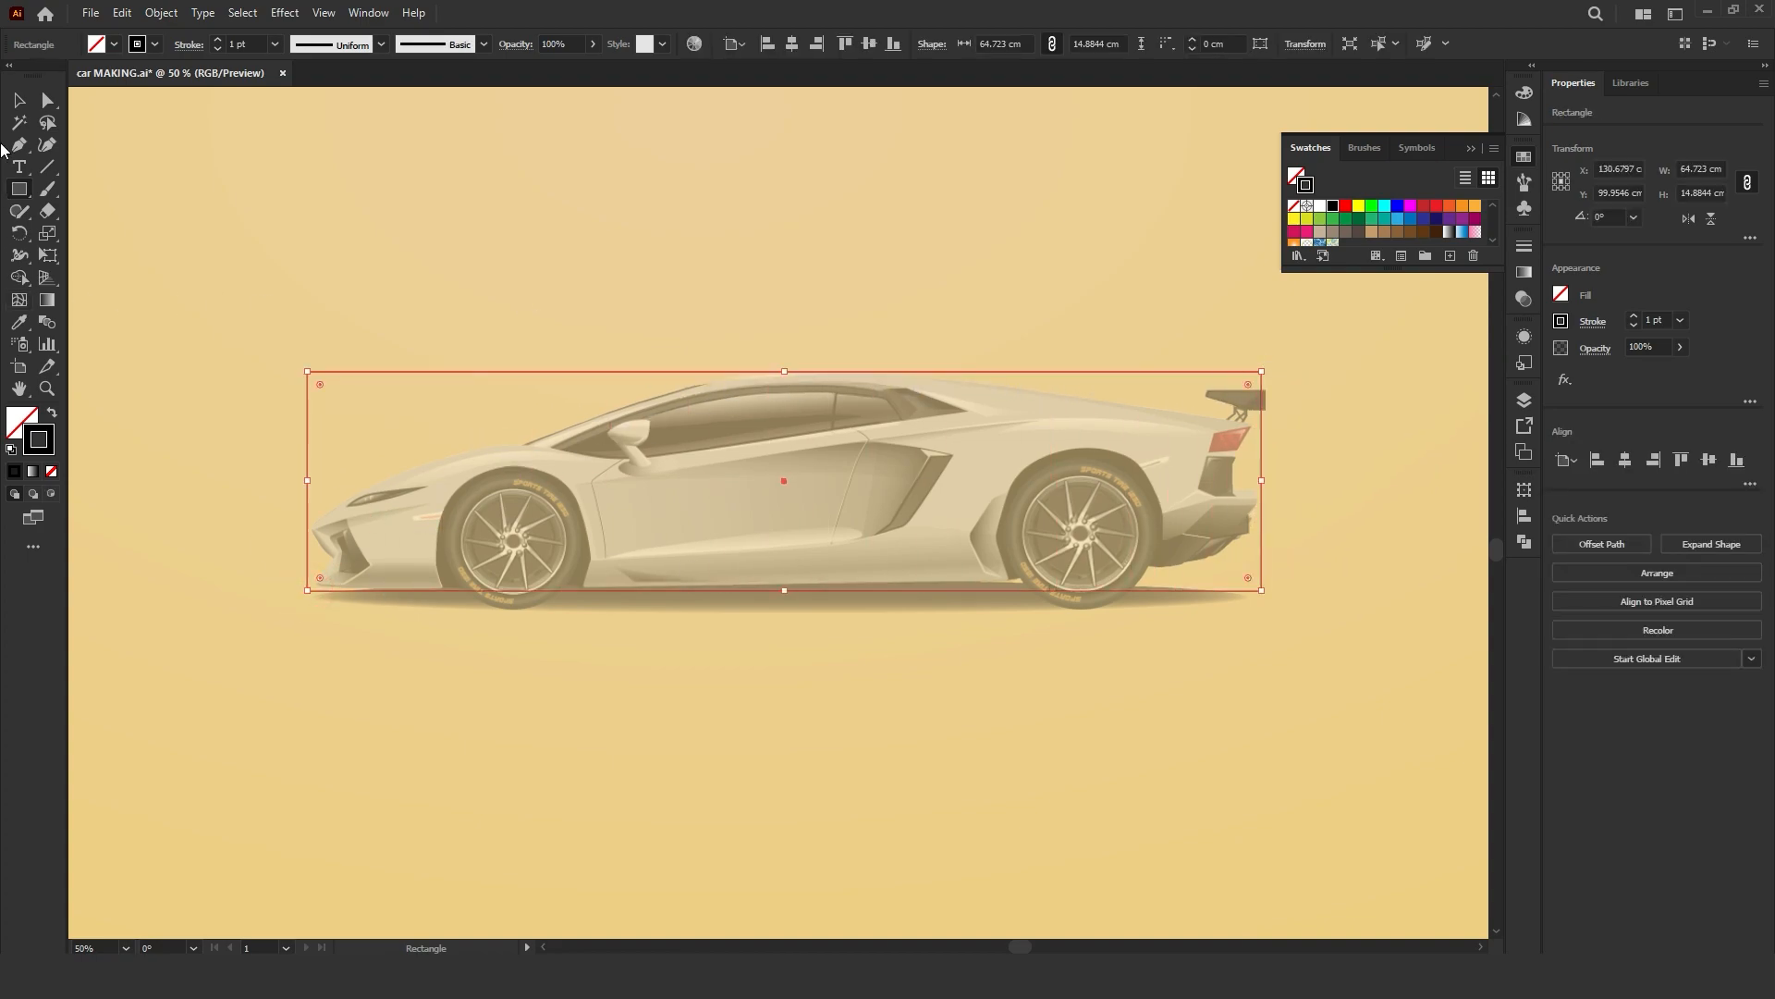
Step: Stretch the rectangle around the car slightly upward from its top edge and deselect it
{"action": "key", "text": "v"}
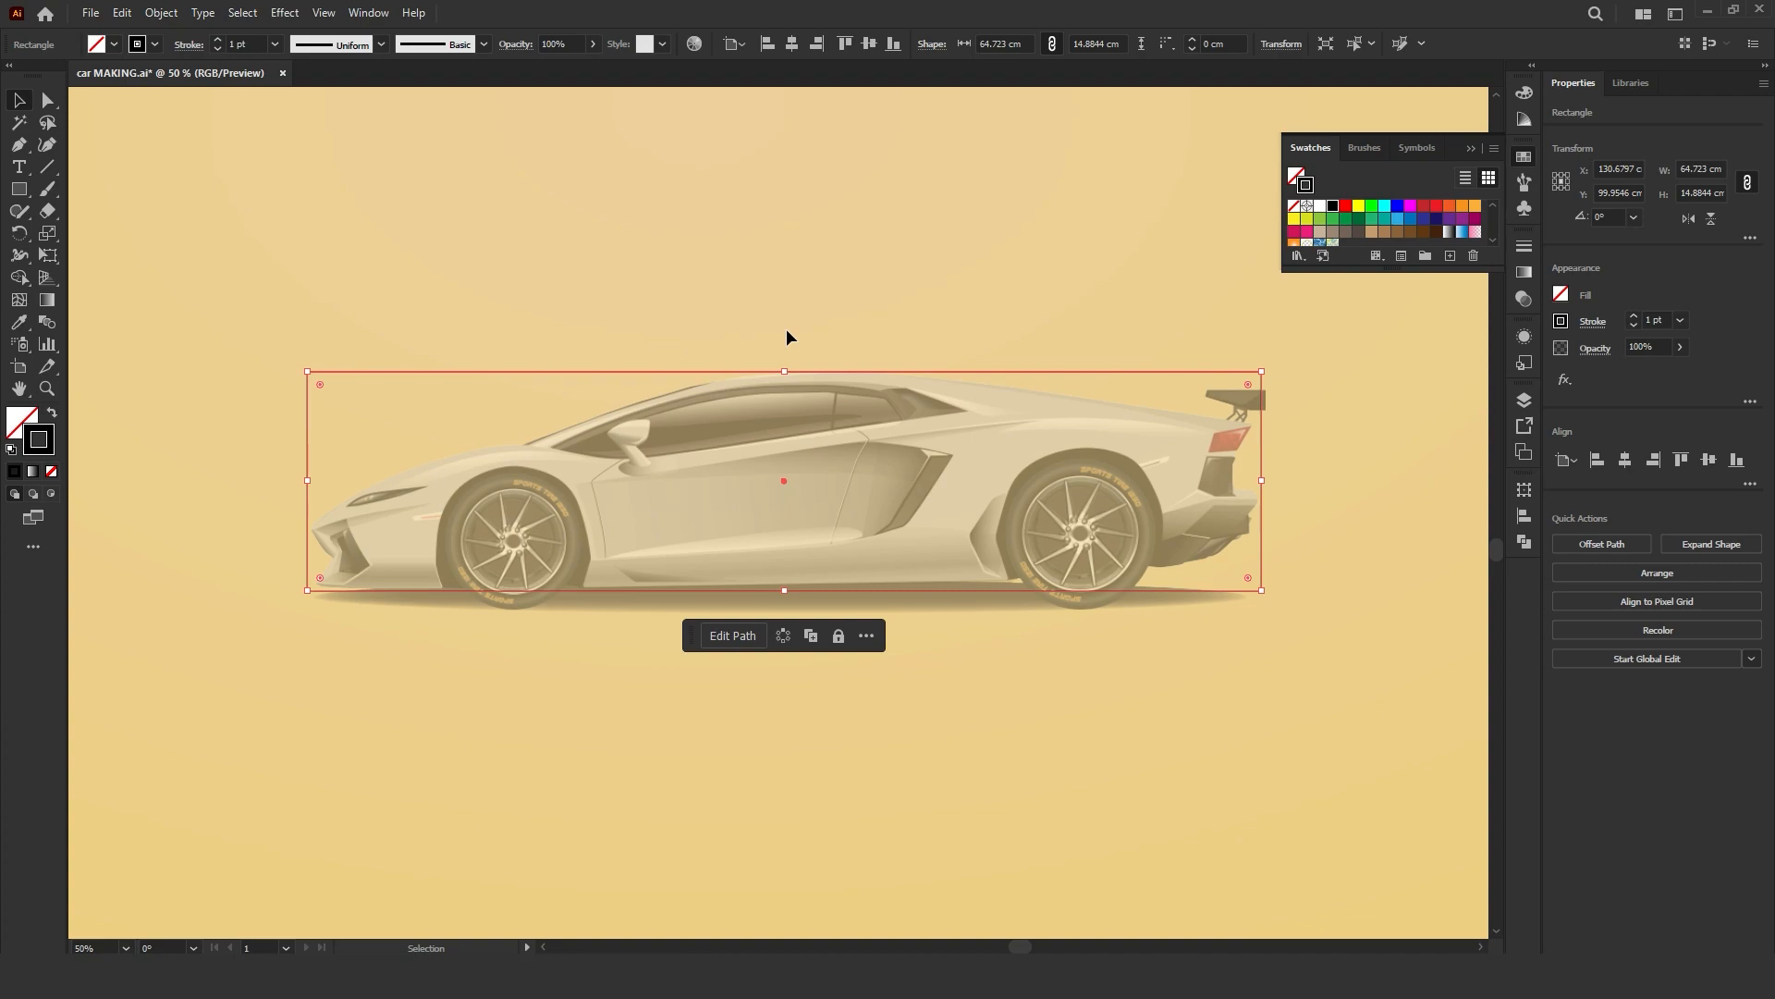
{"action": "left_click_drag", "start_coordinate": [784, 370], "coordinate": [795, 369]}
{"action": "left_click", "coordinate": [868, 309]}
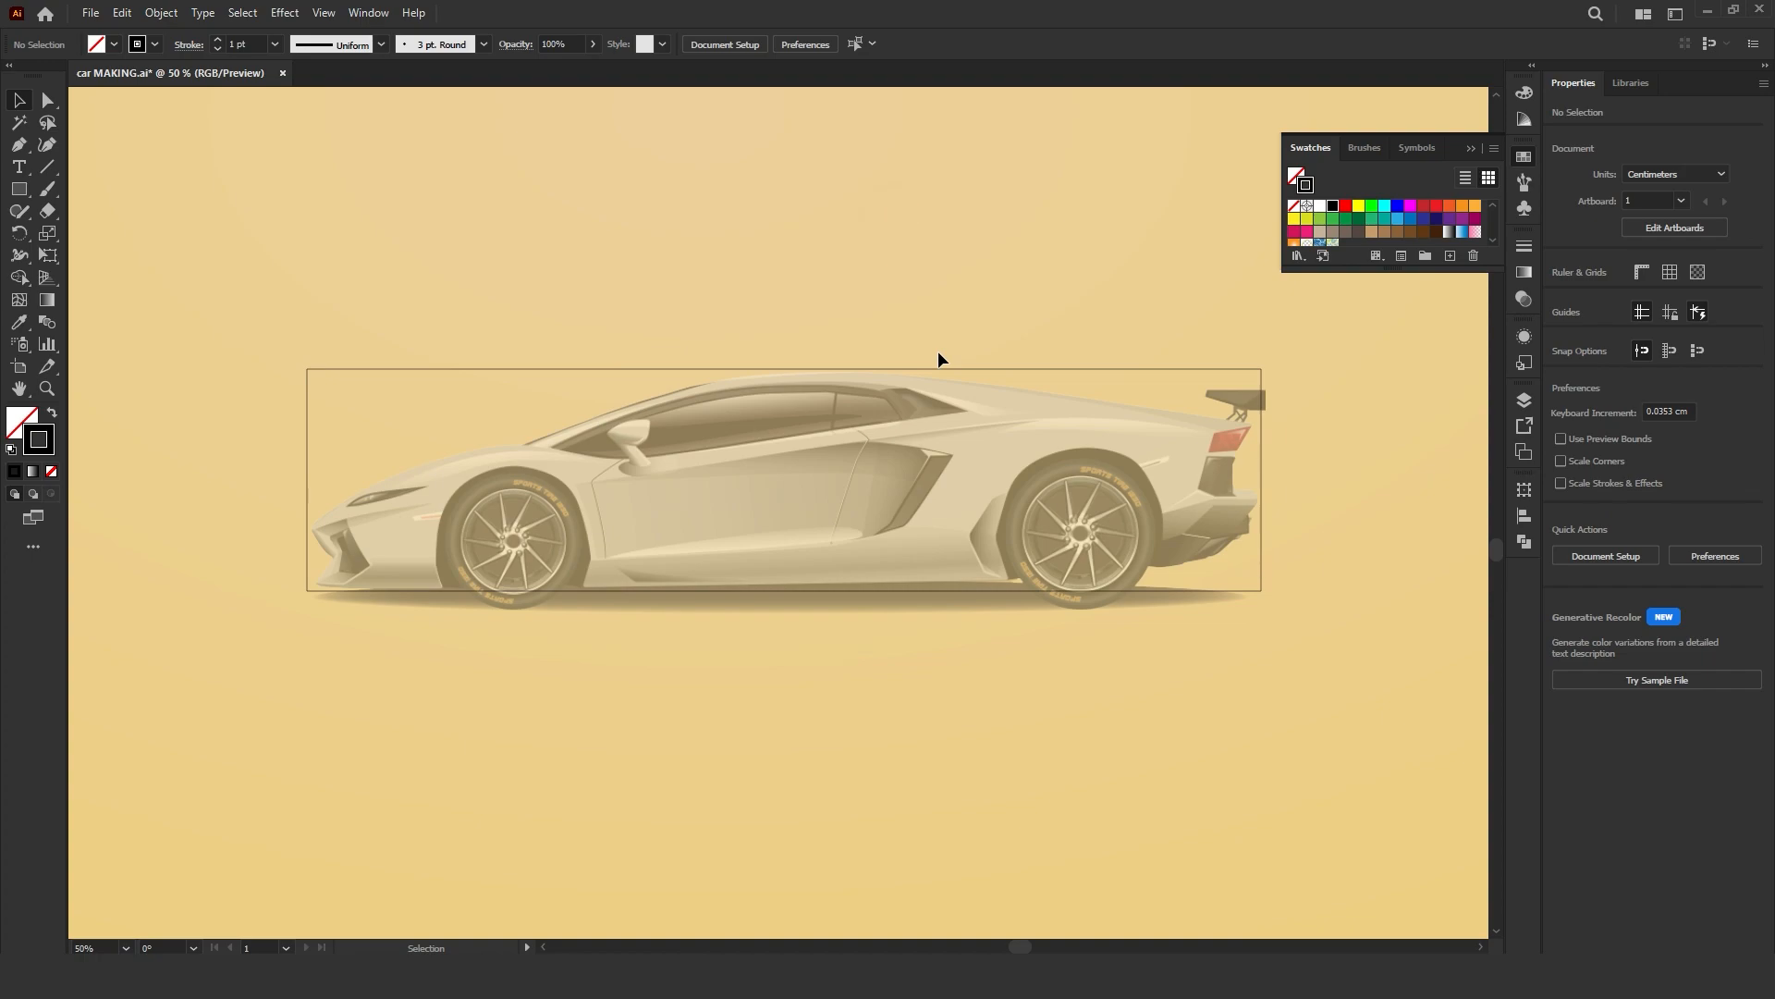
Step: Start a Pen path on the rectangle's front edge at the nose and zigzag it across the front wheel and mirror to the top edge
{"action": "scroll", "coordinate": [437, 466], "scroll_direction": "up", "scroll_amount": 2}
{"action": "key", "text": "p"}
{"action": "left_click", "coordinate": [177, 597]}
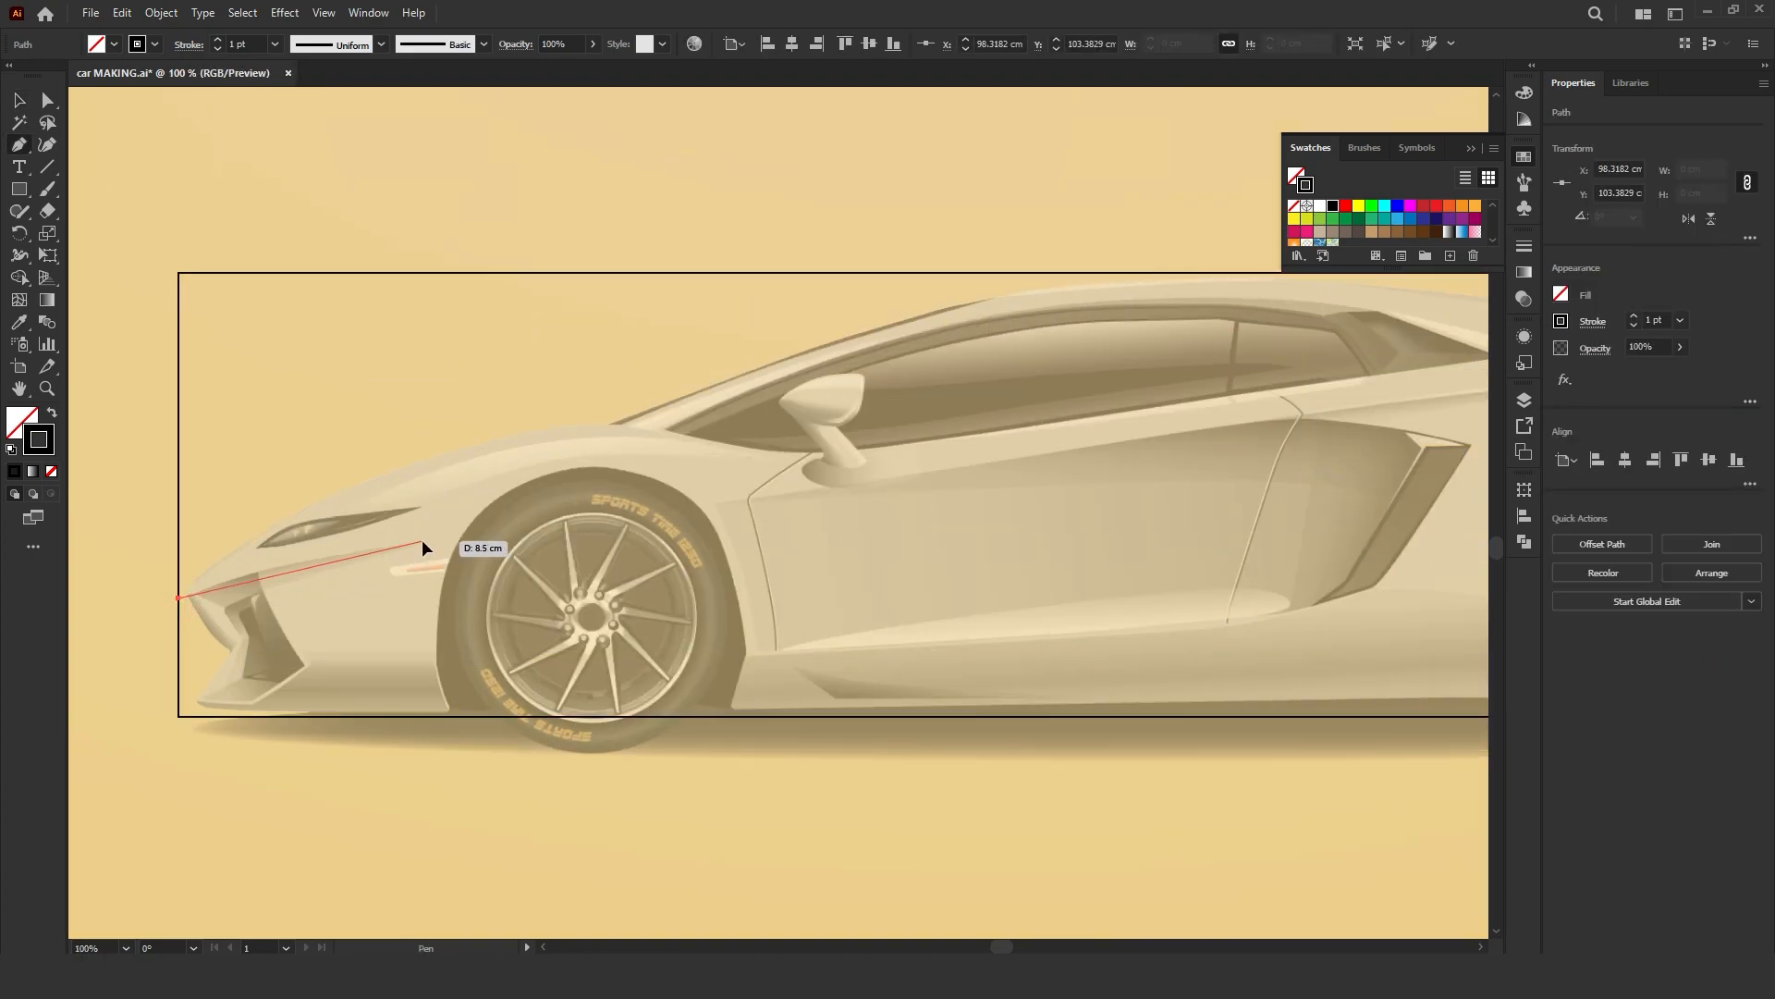
{"action": "left_click_drag", "start_coordinate": [422, 544], "coordinate": [387, 580]}
{"action": "left_click_drag", "start_coordinate": [531, 519], "coordinate": [507, 559]}
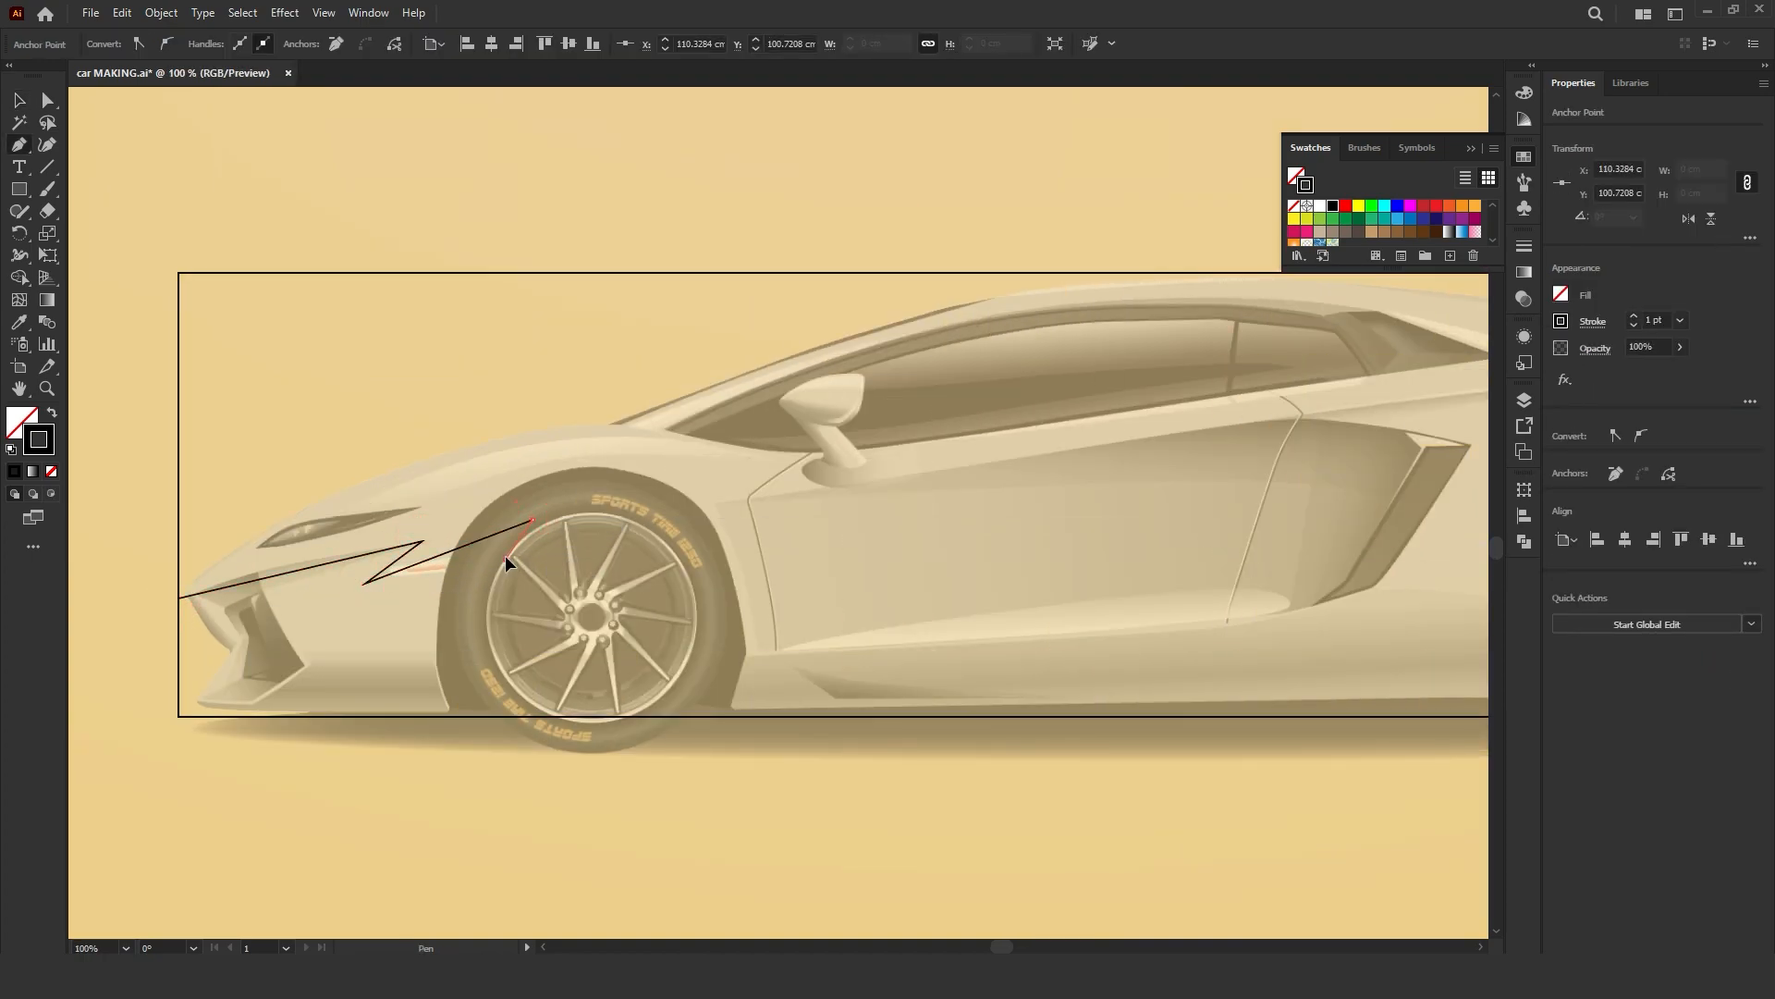
{"action": "left_click", "coordinate": [737, 480]}
{"action": "left_click_drag", "start_coordinate": [823, 379], "coordinate": [814, 453]}
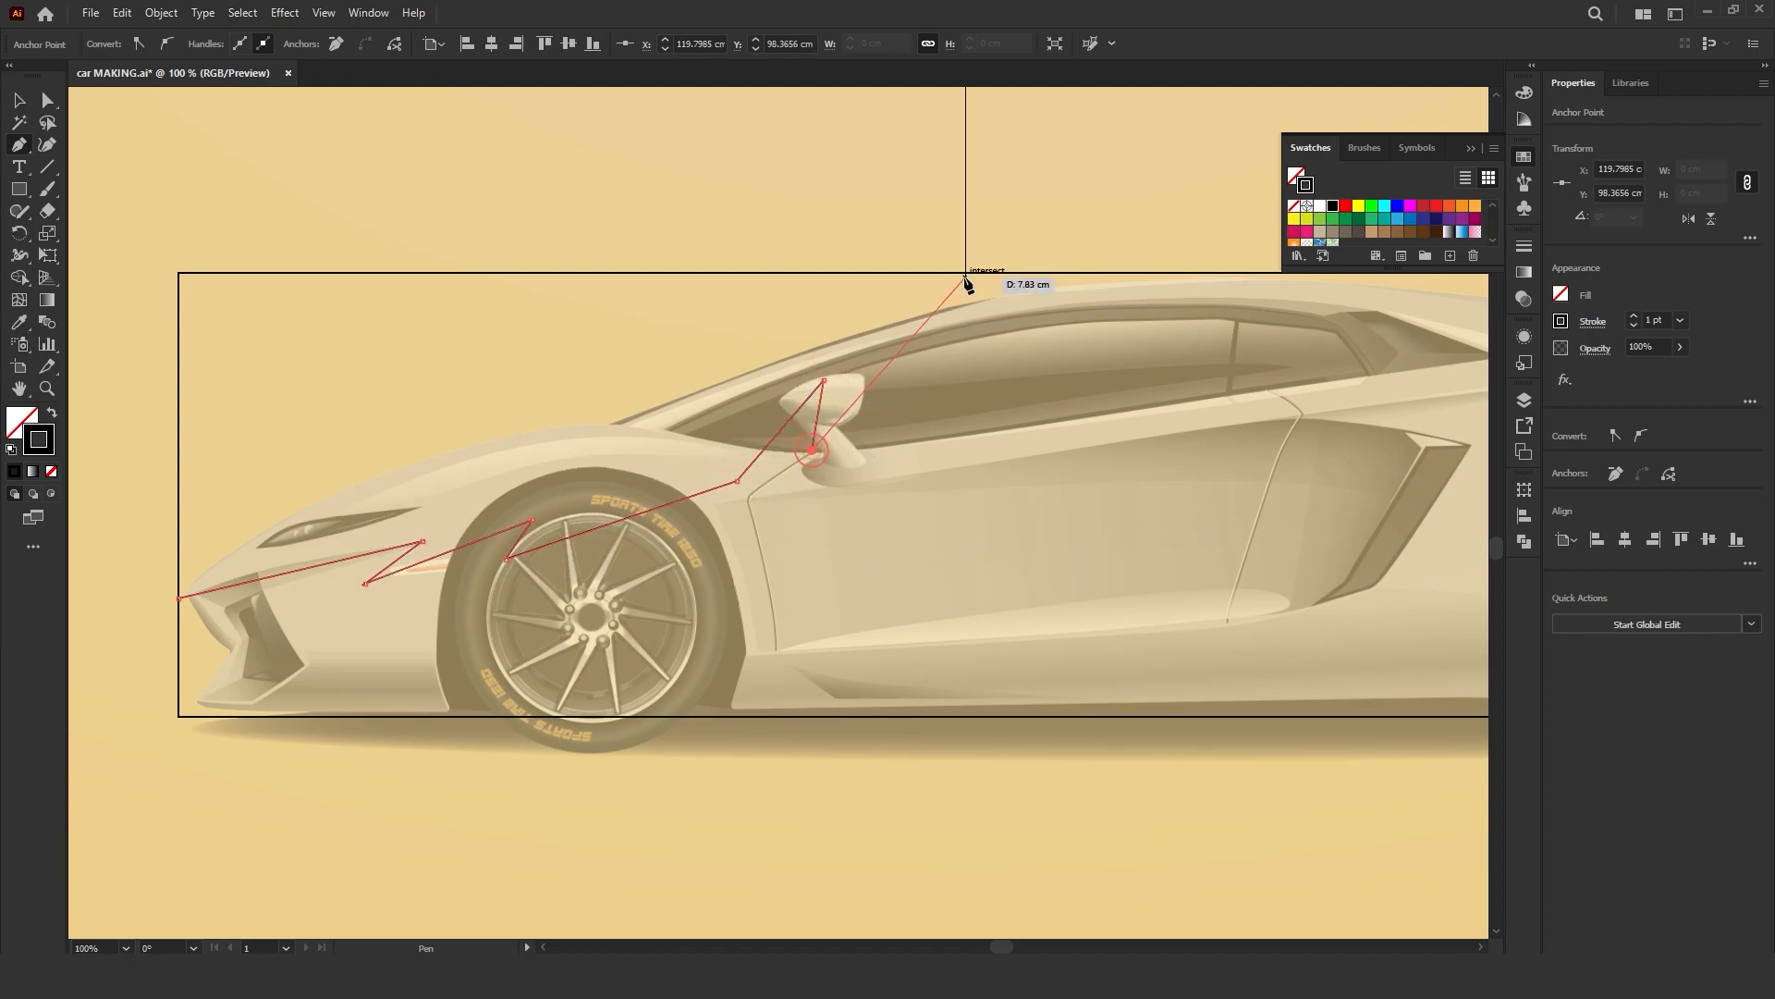
{"action": "left_click", "coordinate": [1015, 274]}
Step: Continue the path along the rectangle's top, rear and bottom edges through its corners and close it at the starting point on the nose
{"action": "left_click_drag", "start_coordinate": [1185, 396], "coordinate": [1030, 407]}
{"action": "left_click_drag", "start_coordinate": [1167, 354], "coordinate": [1069, 357]}
{"action": "scroll", "coordinate": [1034, 355], "scroll_direction": "down", "scroll_amount": 1}
{"action": "scroll", "coordinate": [1026, 342], "scroll_direction": "up", "scroll_amount": 1}
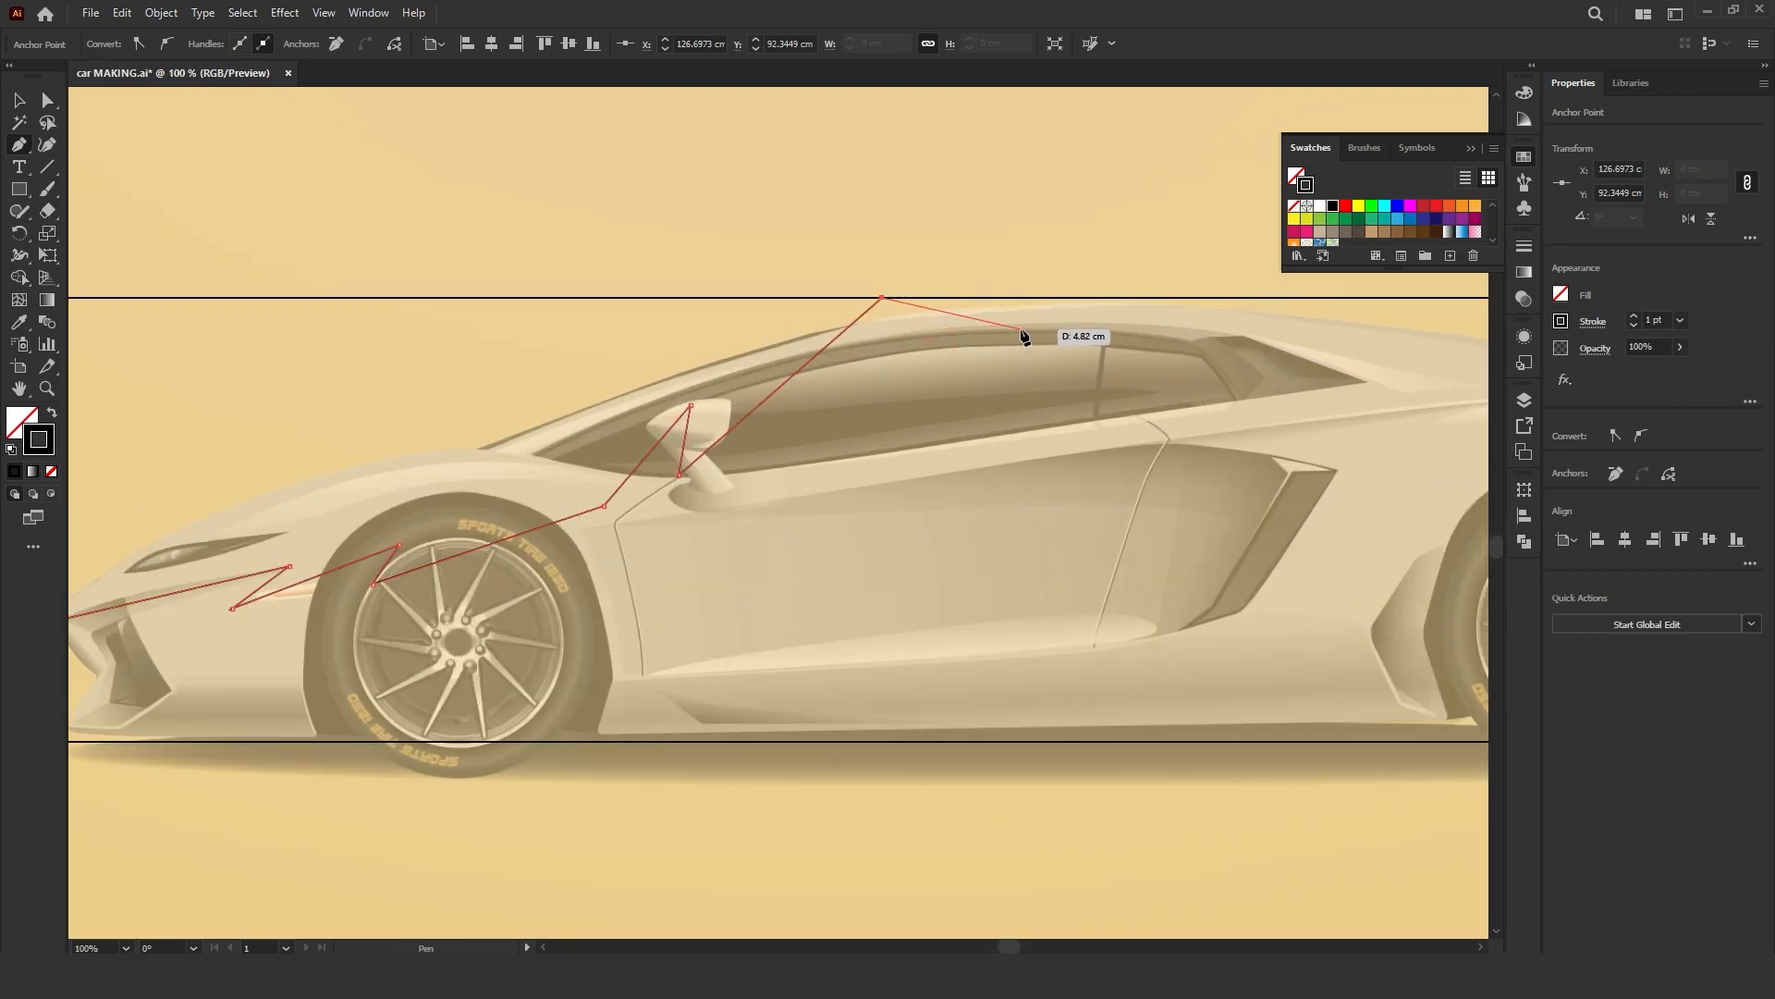
{"action": "scroll", "coordinate": [1149, 365], "scroll_direction": "right", "scroll_amount": 8}
{"action": "left_click", "coordinate": [1247, 323]}
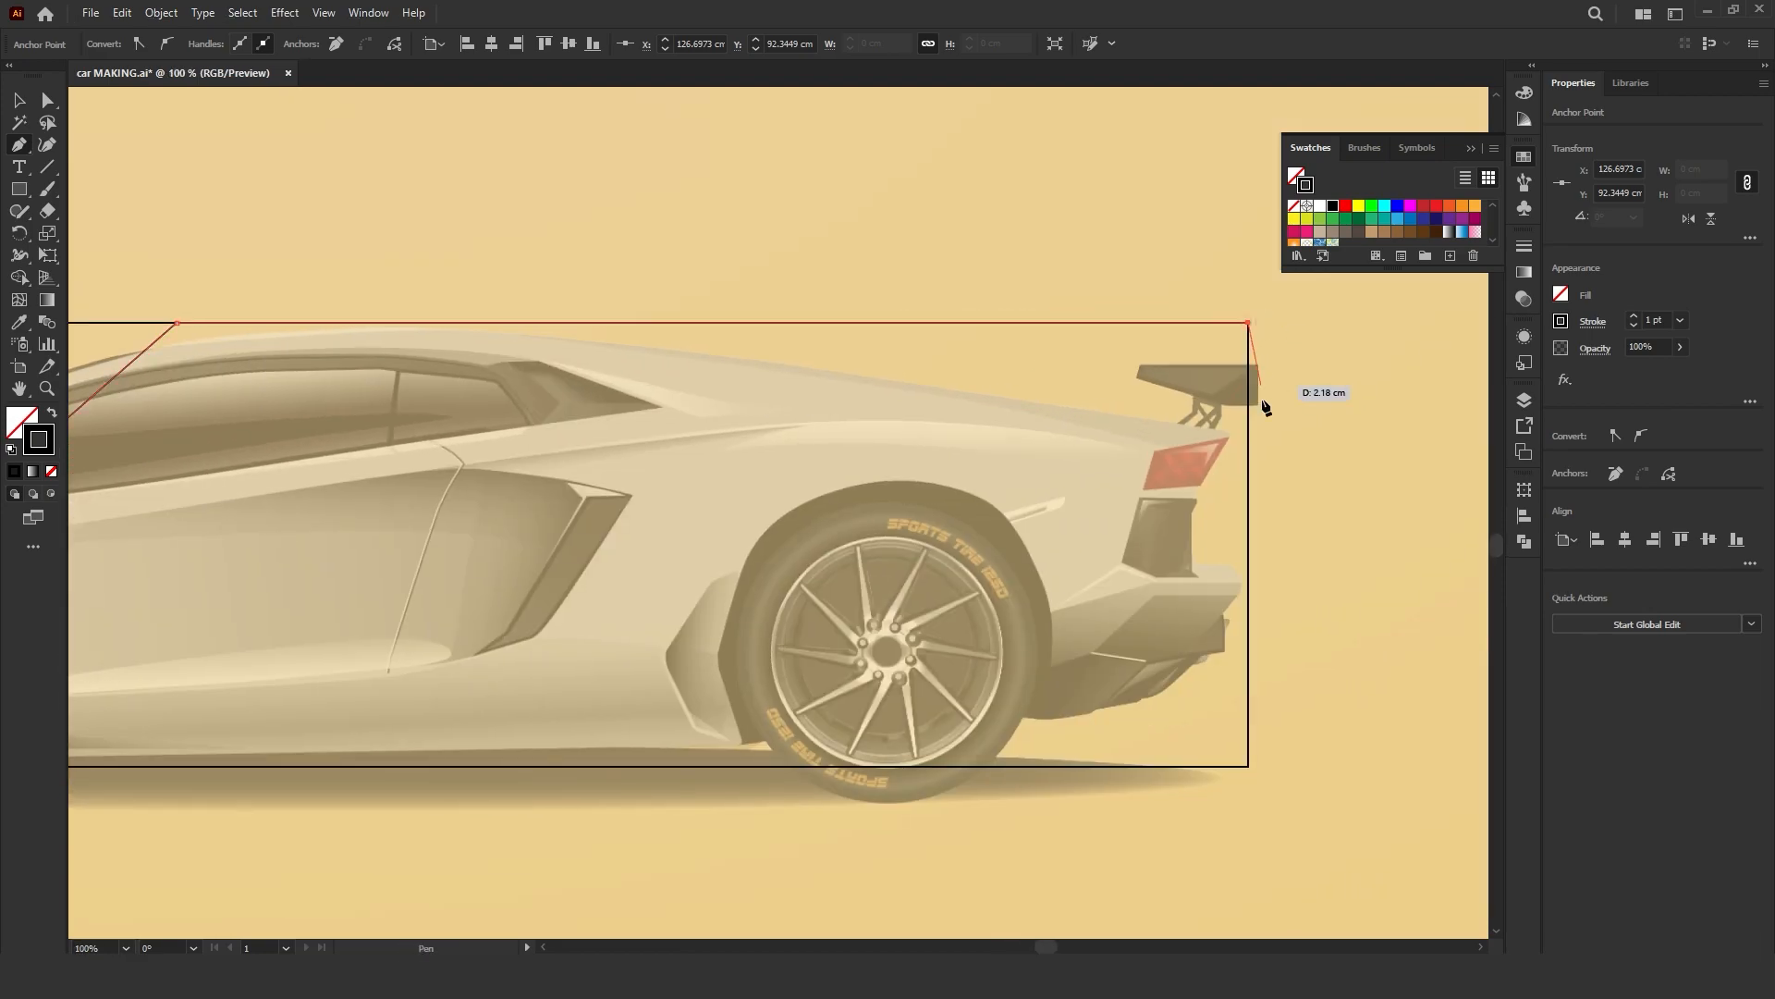
{"action": "left_click", "coordinate": [1247, 766]}
{"action": "scroll", "coordinate": [1063, 693], "scroll_direction": "left", "scroll_amount": 9}
{"action": "left_click", "coordinate": [165, 720]}
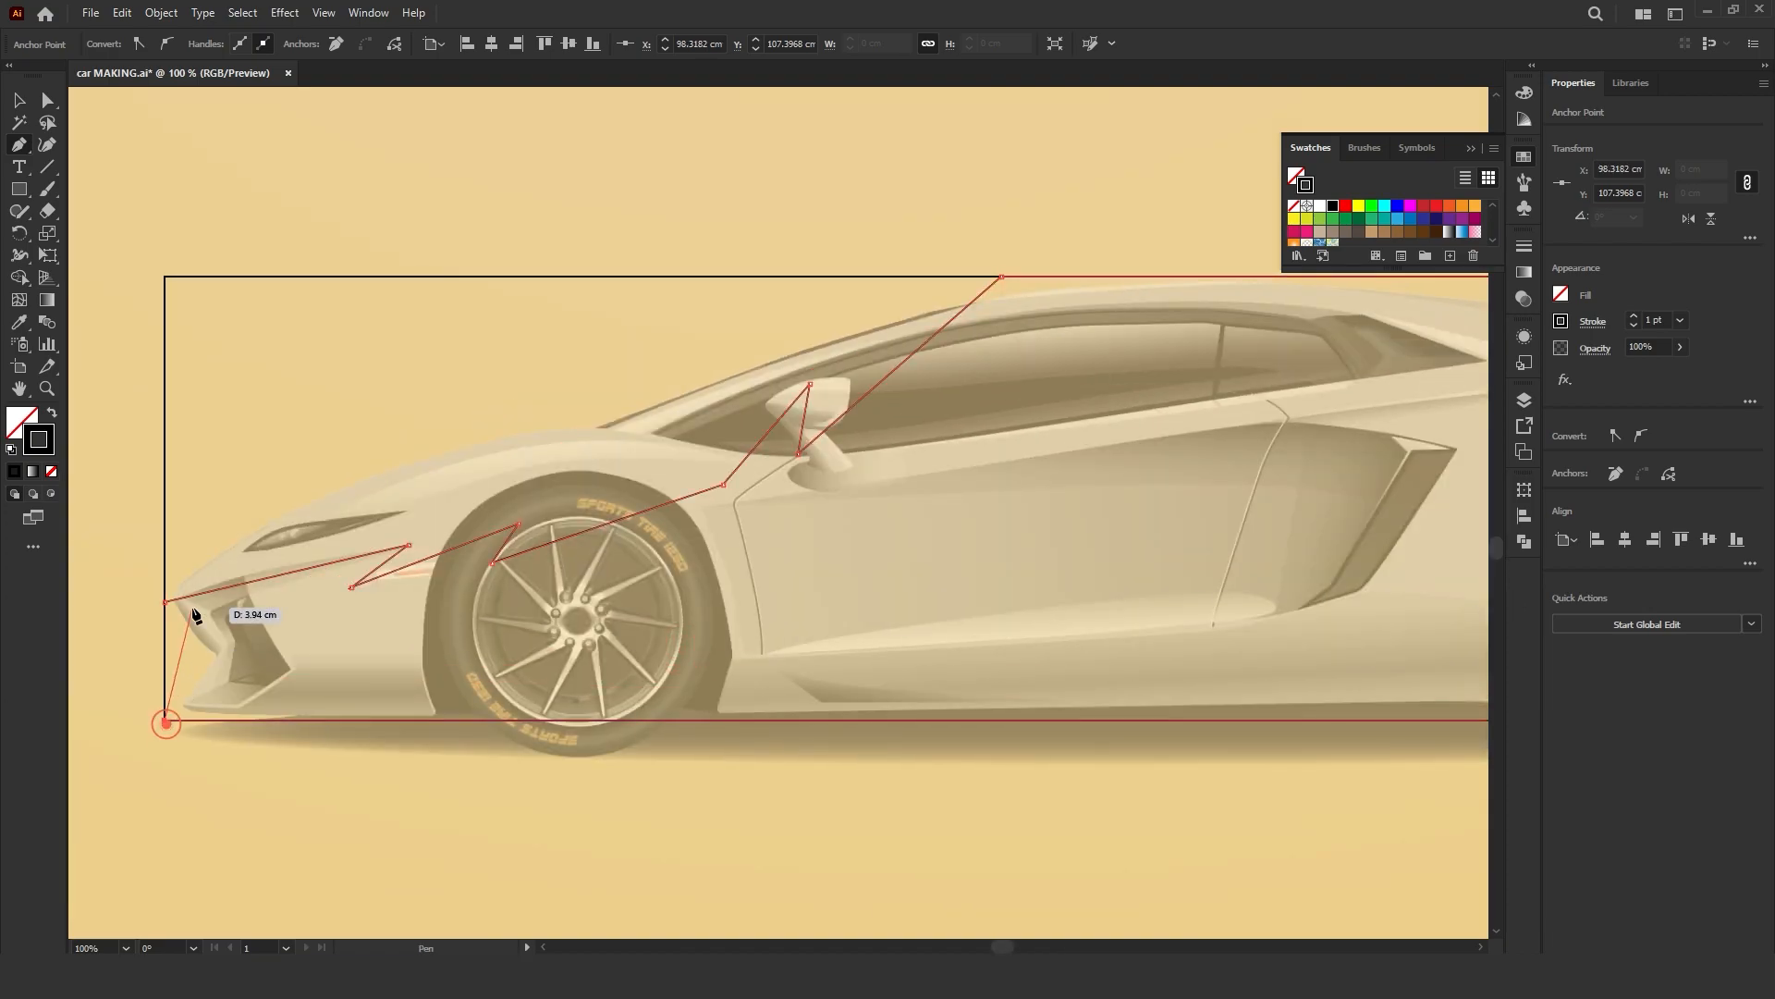
{"action": "left_click", "coordinate": [167, 602]}
Step: Draw a closed, pointed zigzag shape from the front bumper across the front wheel to below the mirror
{"action": "left_click_drag", "start_coordinate": [870, 584], "coordinate": [881, 570]}
{"action": "scroll", "coordinate": [349, 650], "scroll_direction": "up", "scroll_amount": 1}
{"action": "left_click", "coordinate": [231, 592]}
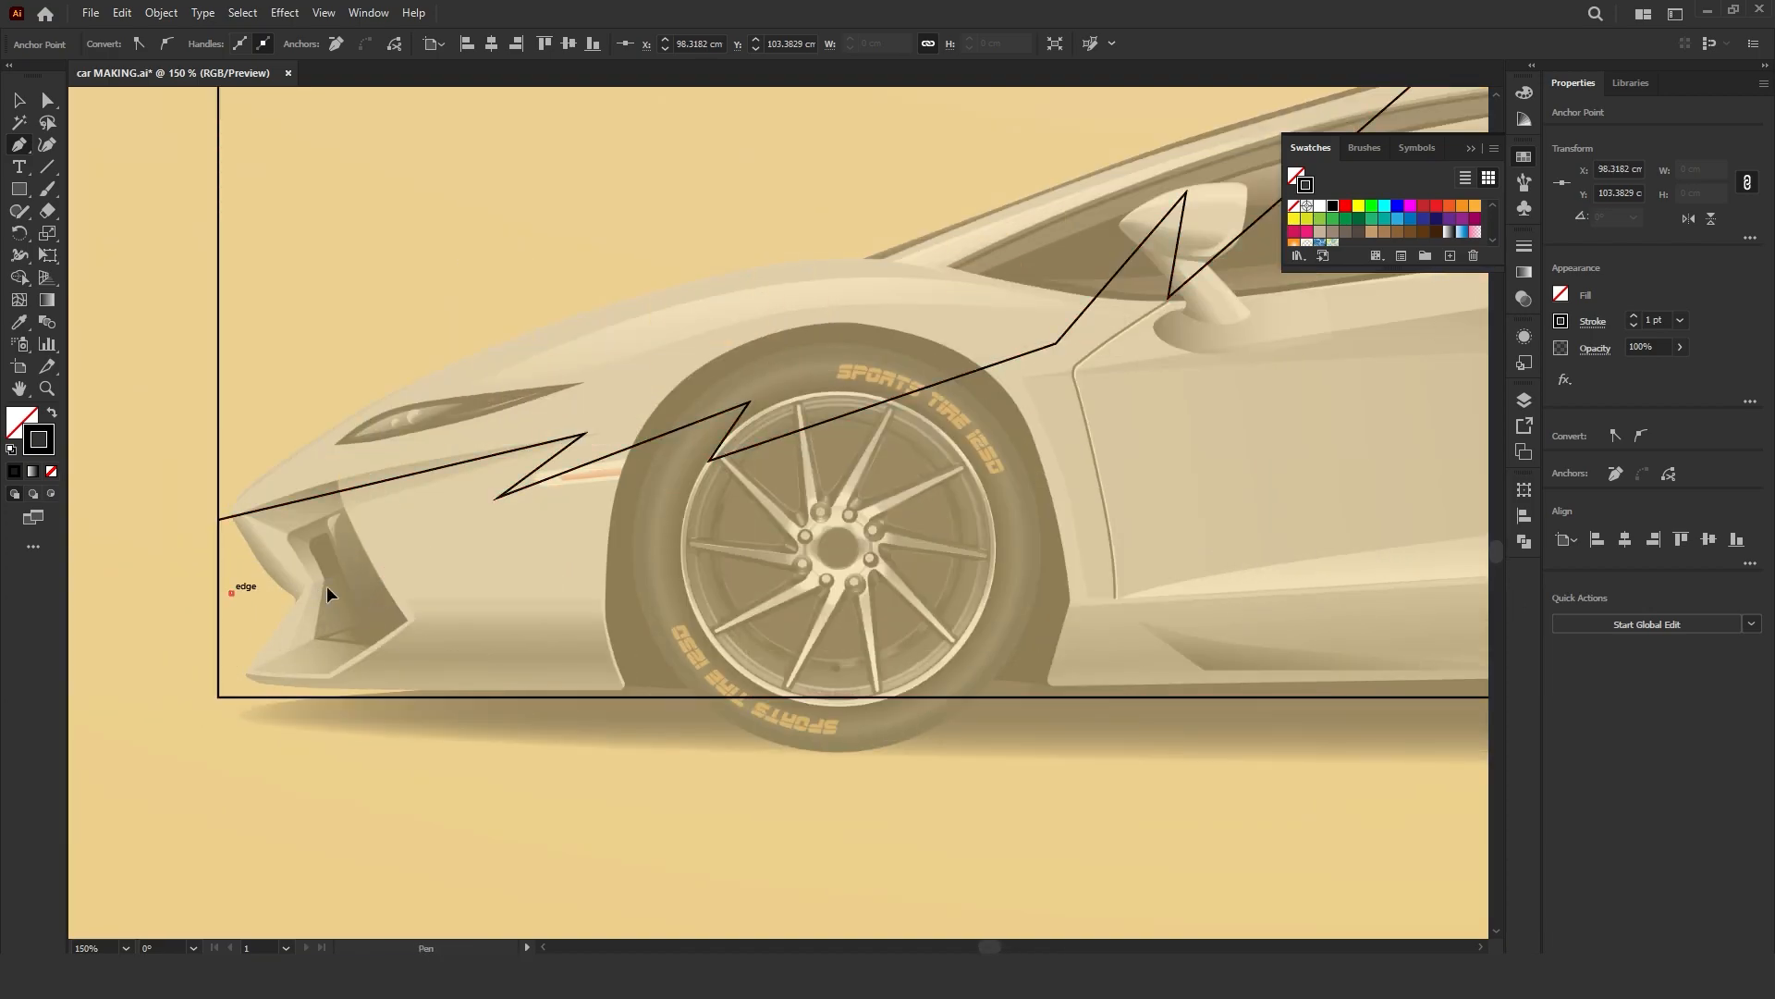
{"action": "left_click", "coordinate": [923, 461]}
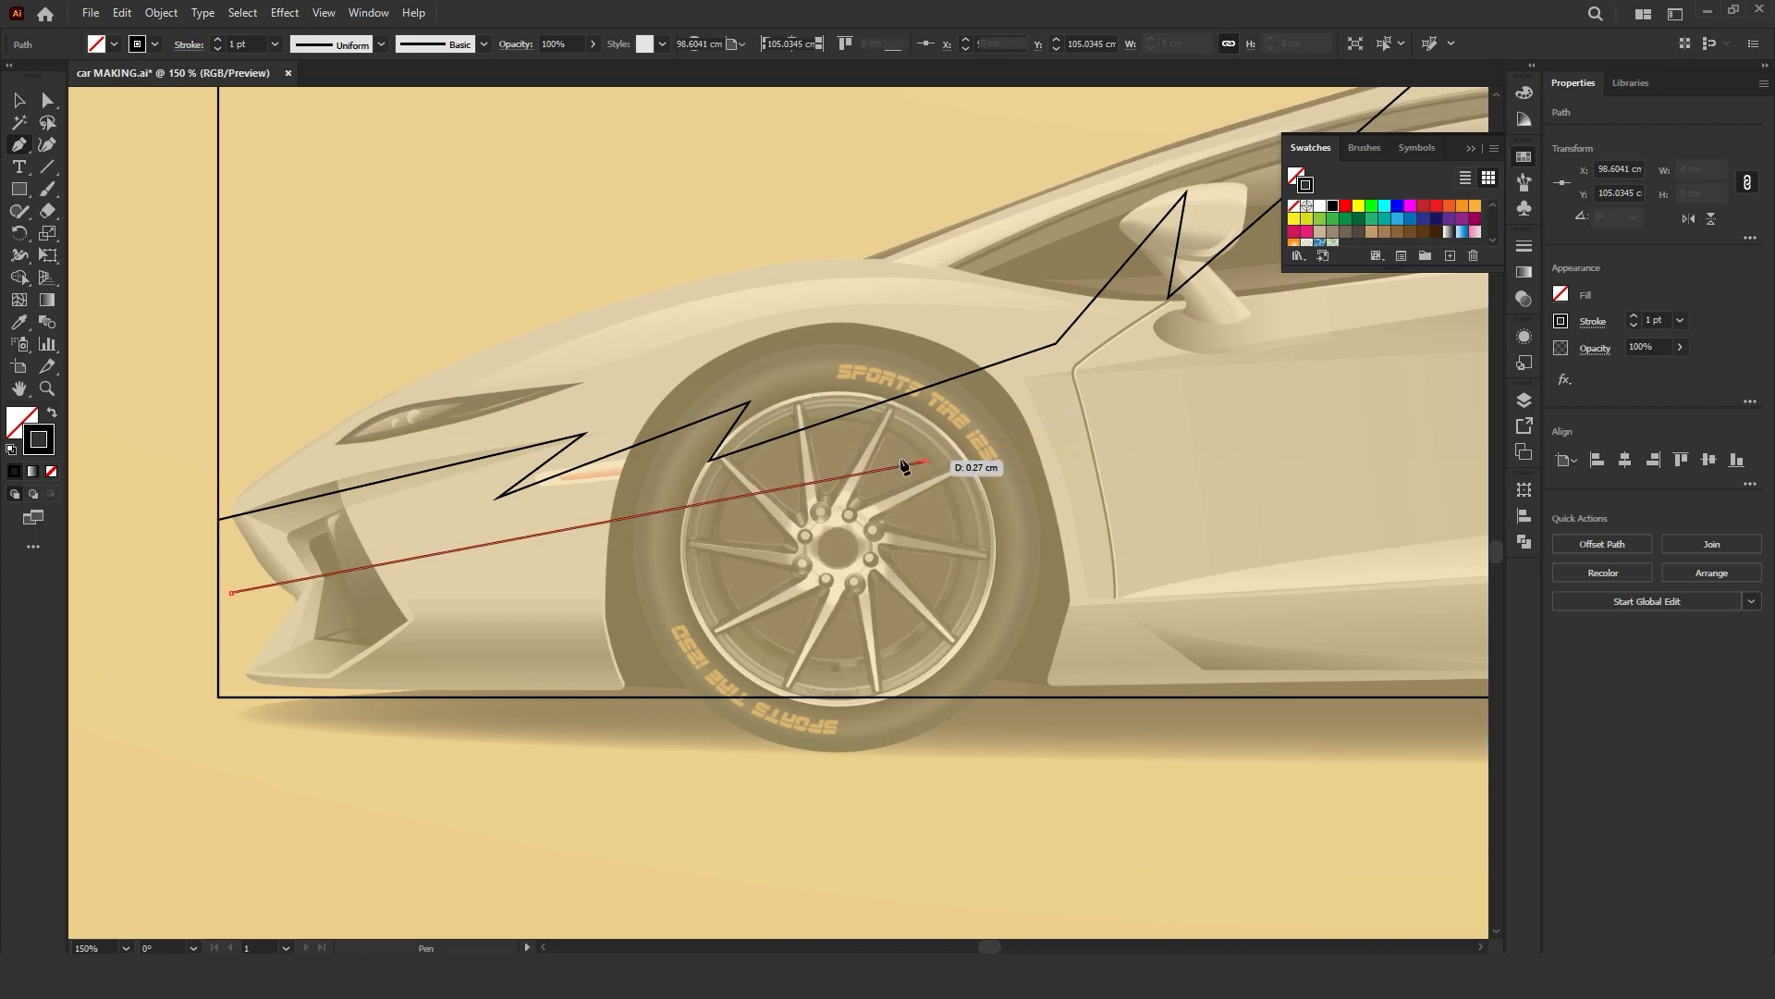
{"action": "left_click", "coordinate": [1189, 352]}
{"action": "left_click", "coordinate": [1021, 497]}
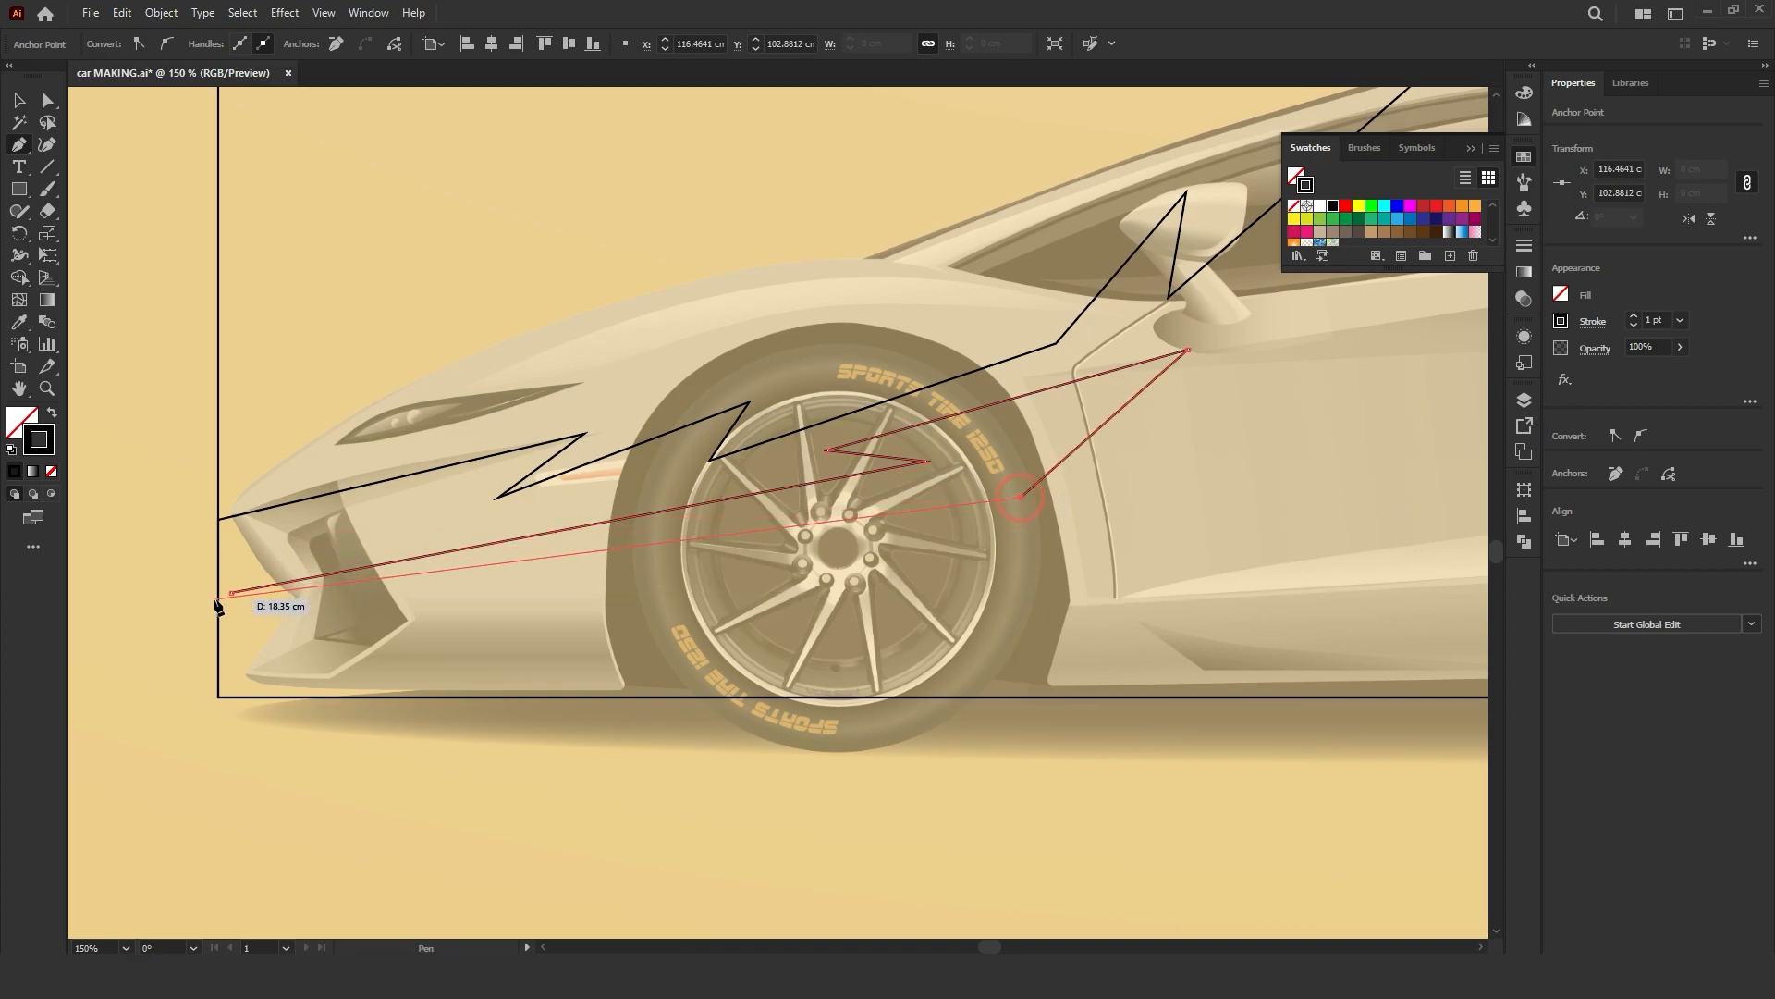
{"action": "left_click", "coordinate": [233, 594]}
Step: Draw a closed lightning-shaped Pen path from the rectangle's top edge above the roof, across the side window and door, to behind the front wheel
{"action": "scroll", "coordinate": [647, 555], "scroll_direction": "right", "scroll_amount": 6}
{"action": "scroll", "coordinate": [647, 555], "scroll_direction": "up", "scroll_amount": 2}
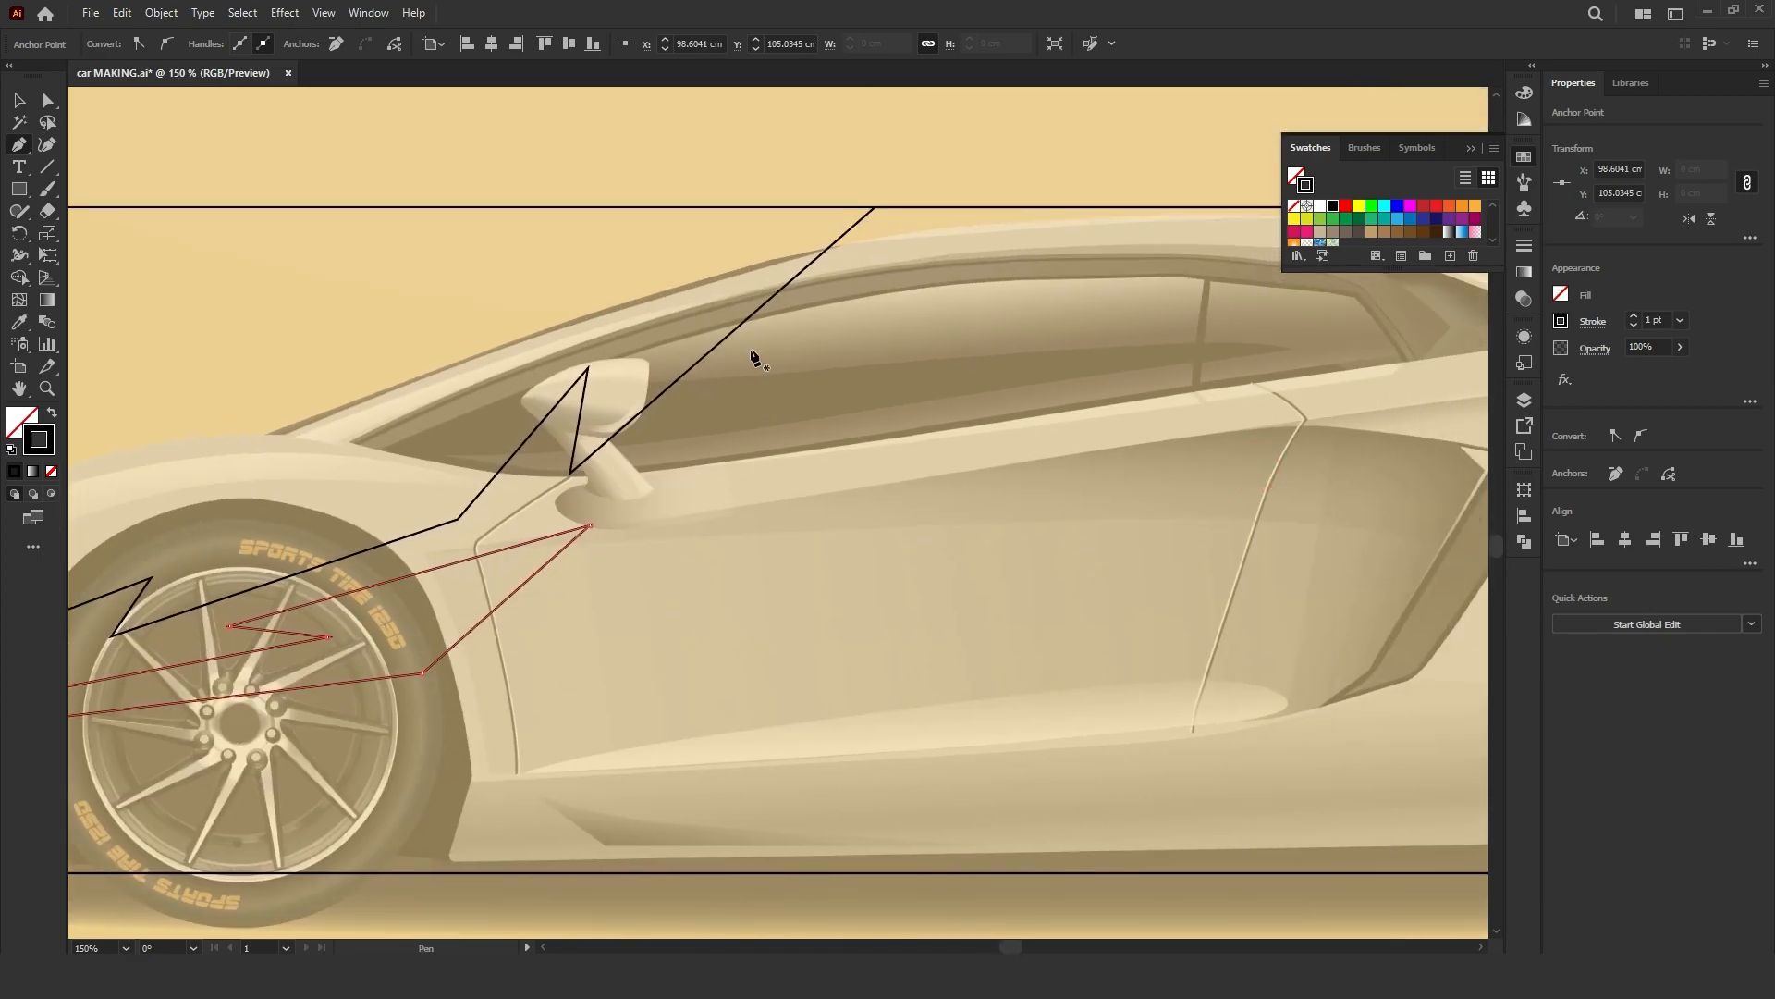
{"action": "left_click", "coordinate": [916, 207]}
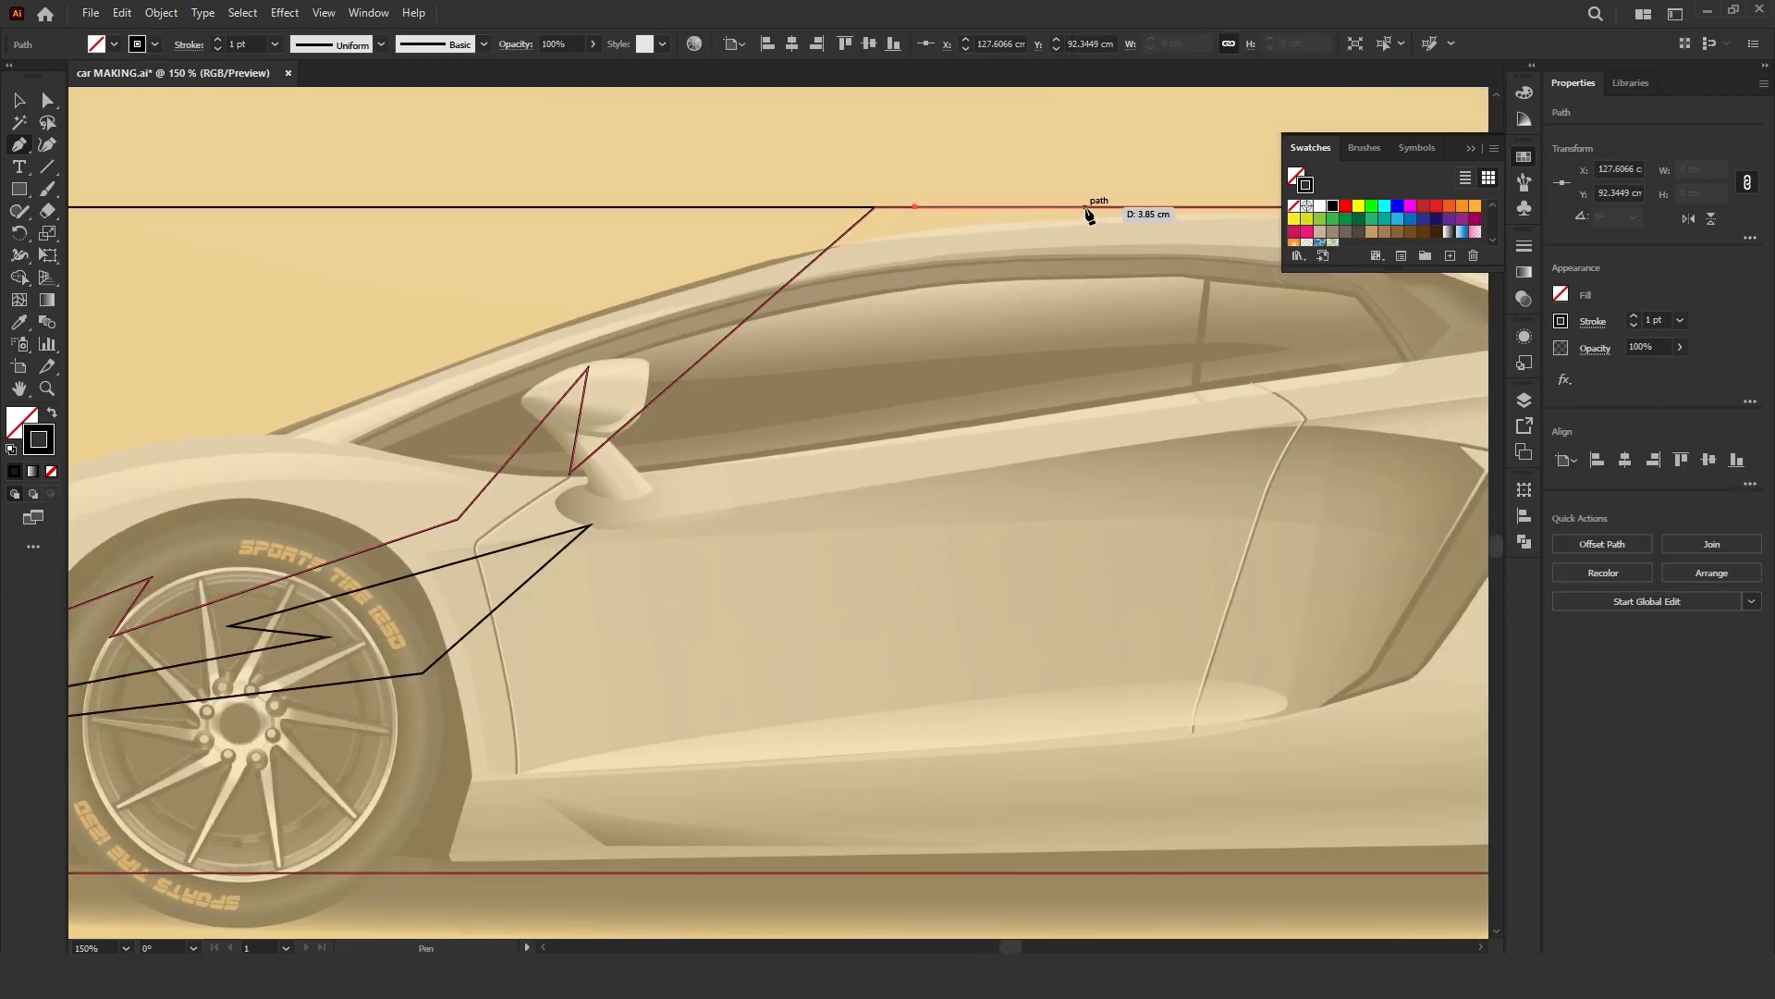
{"action": "left_click", "coordinate": [1085, 207]}
{"action": "left_click", "coordinate": [830, 417]}
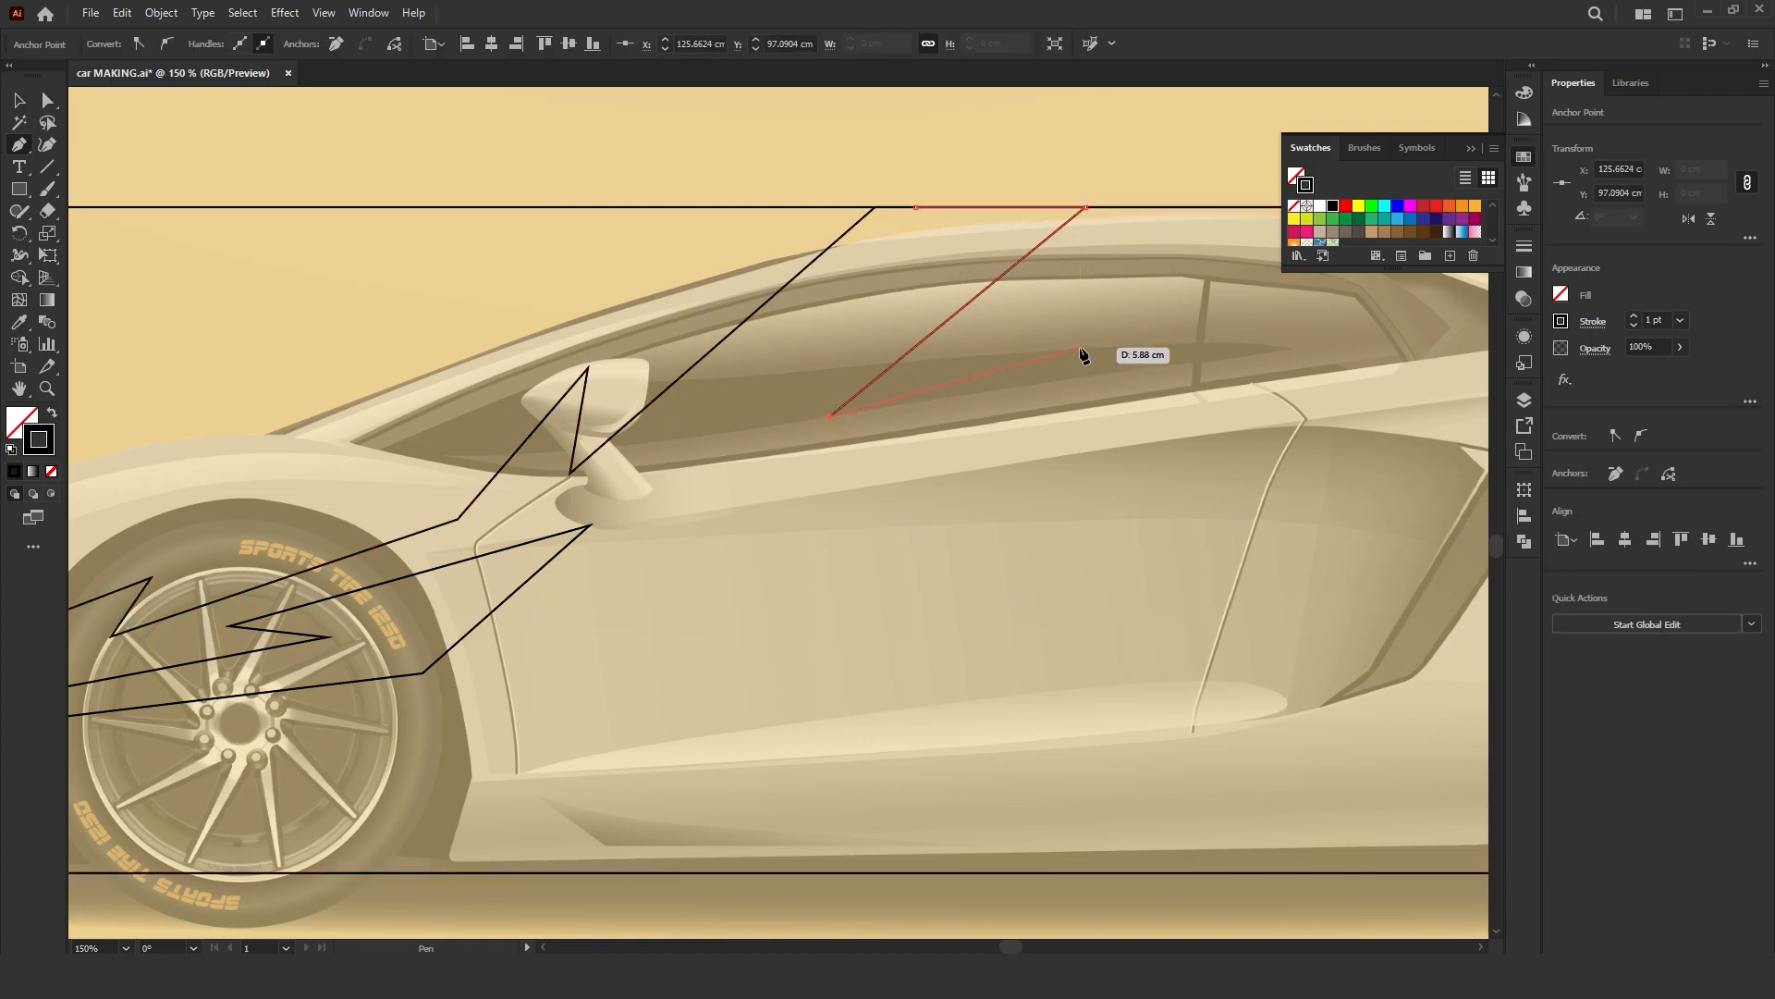
{"action": "left_click", "coordinate": [956, 532]}
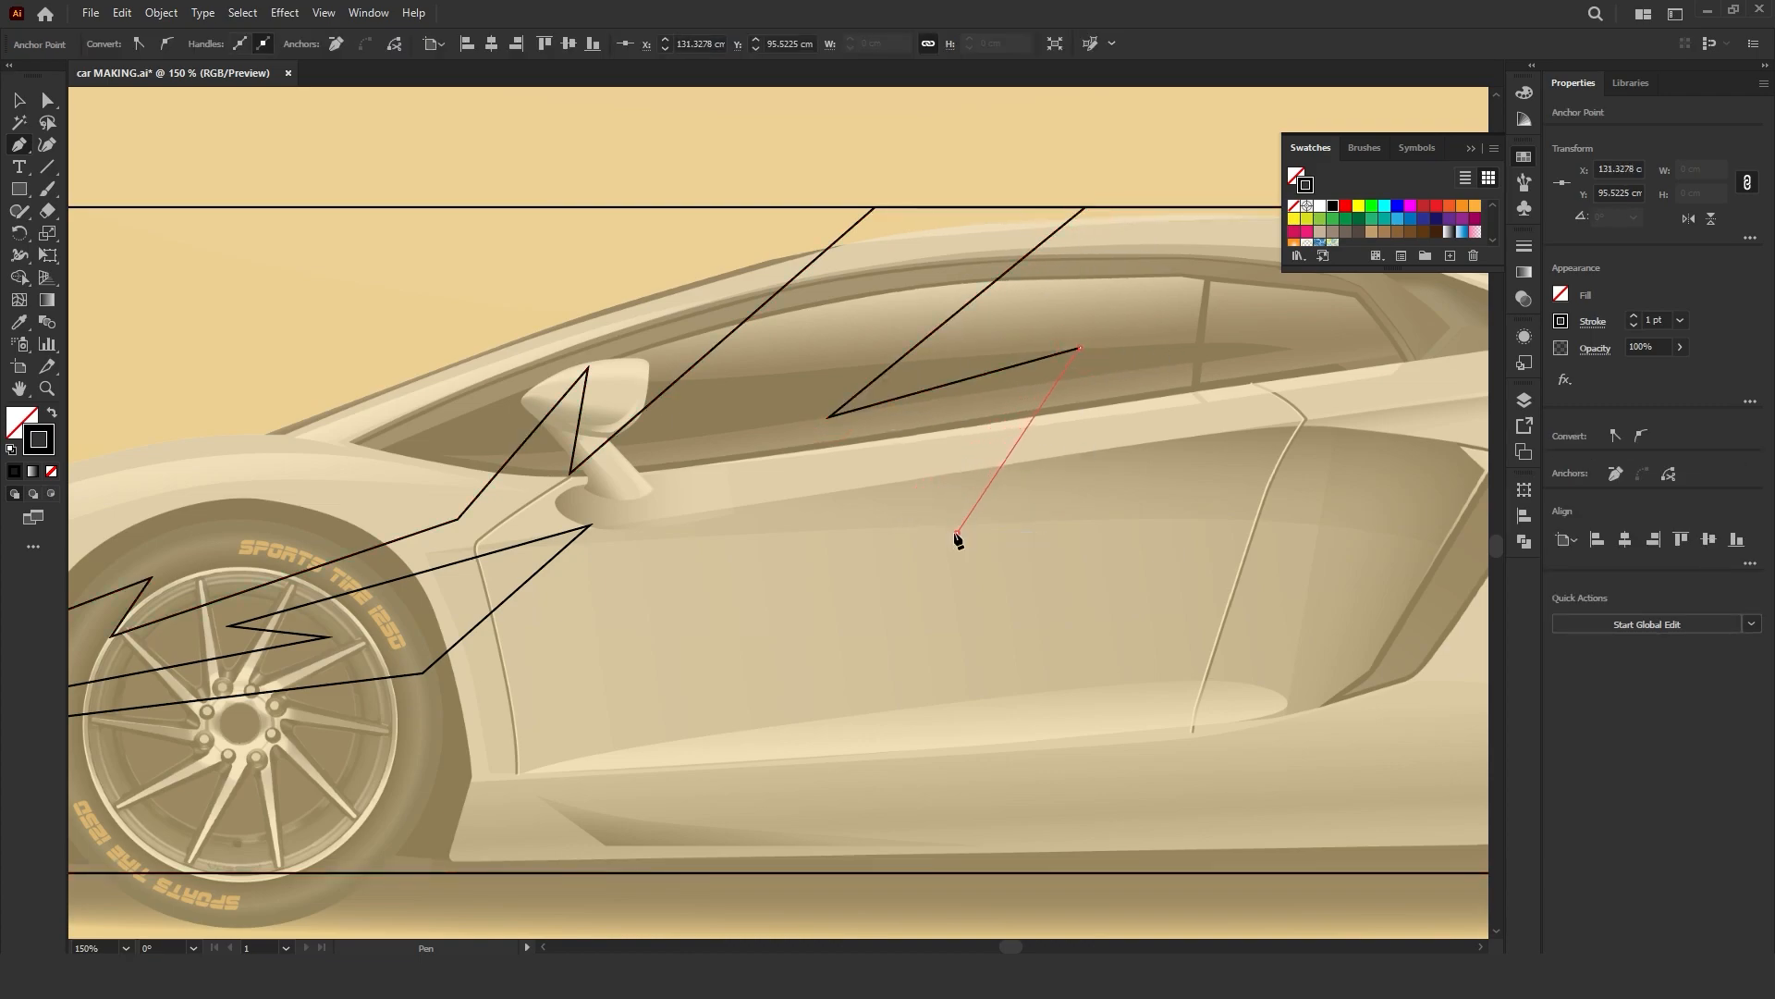
{"action": "left_click", "coordinate": [470, 674]}
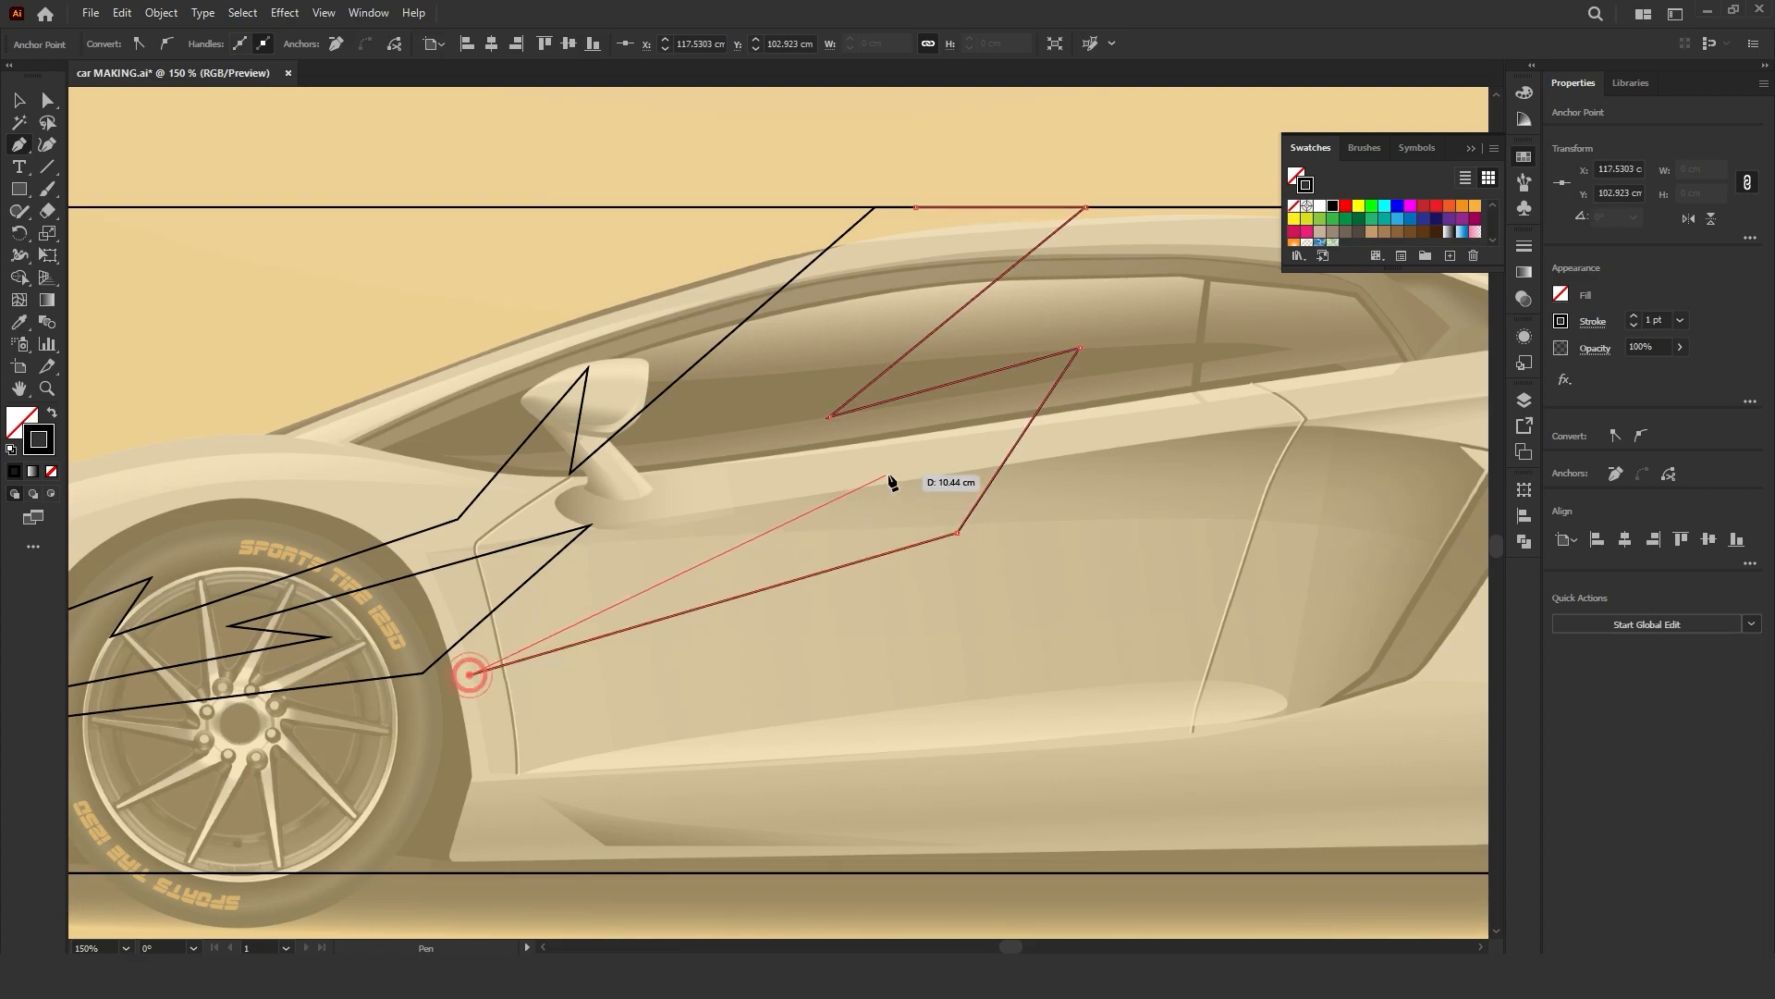
{"action": "left_click", "coordinate": [894, 471]}
{"action": "left_click", "coordinate": [659, 499]}
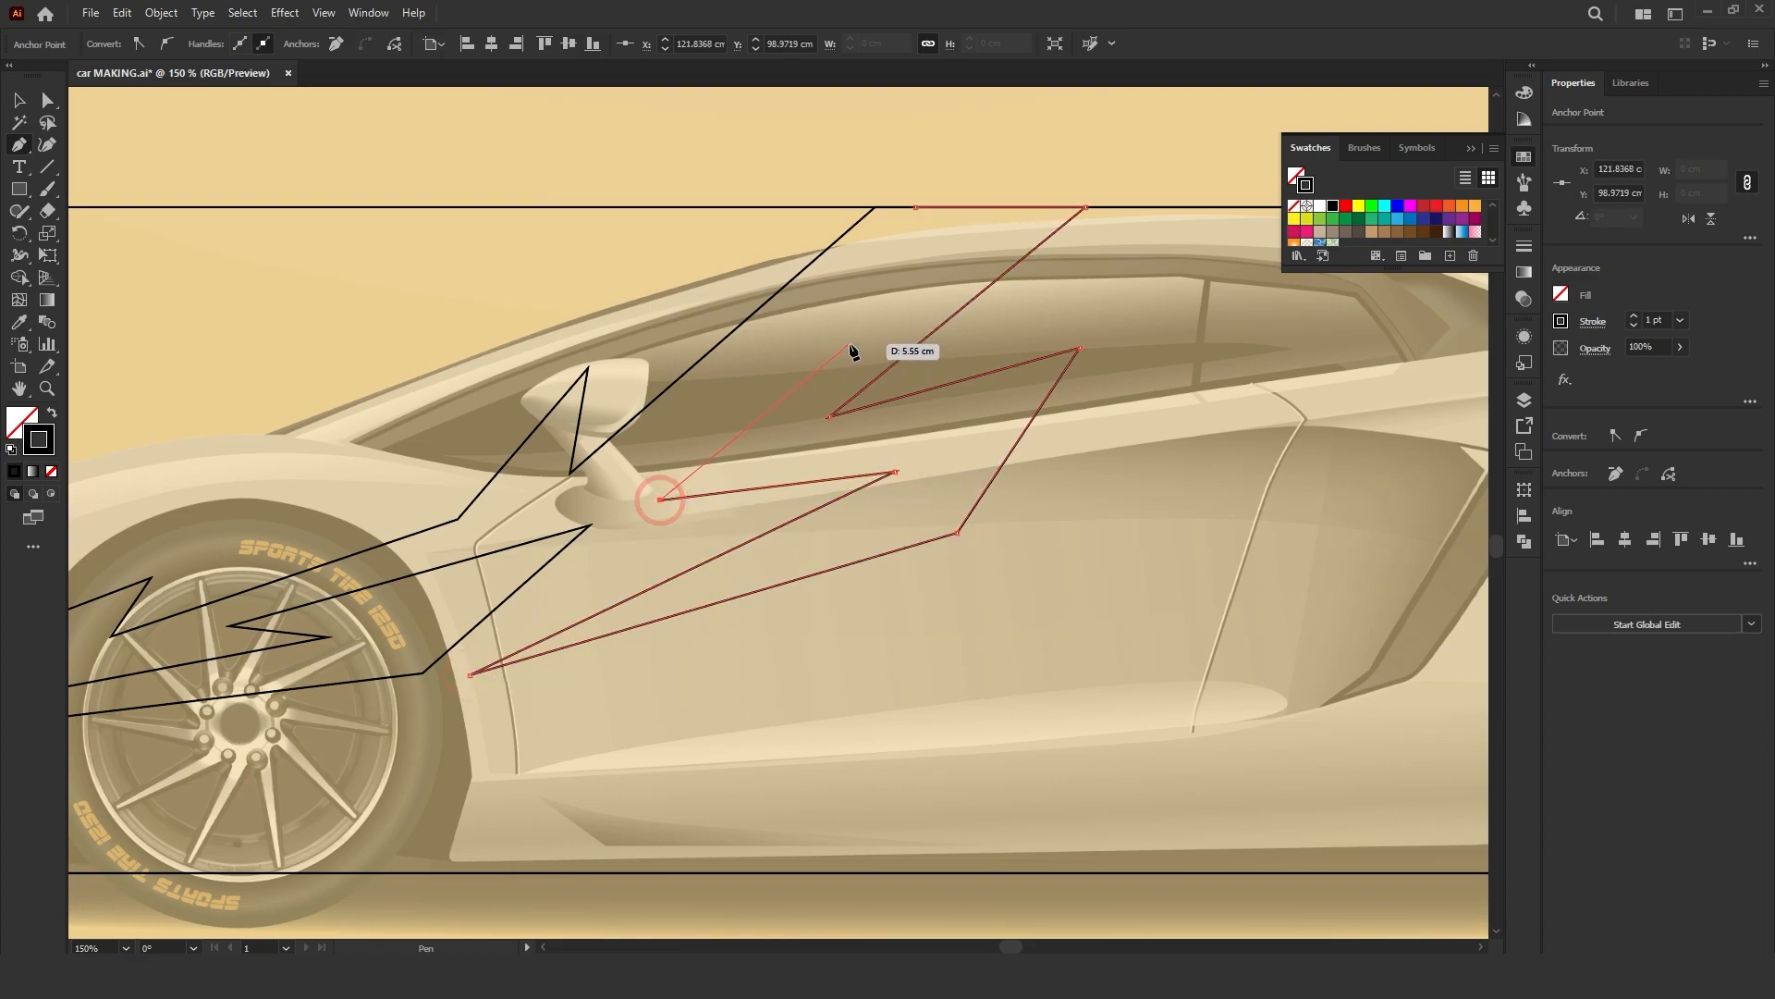
{"action": "left_click", "coordinate": [914, 207]}
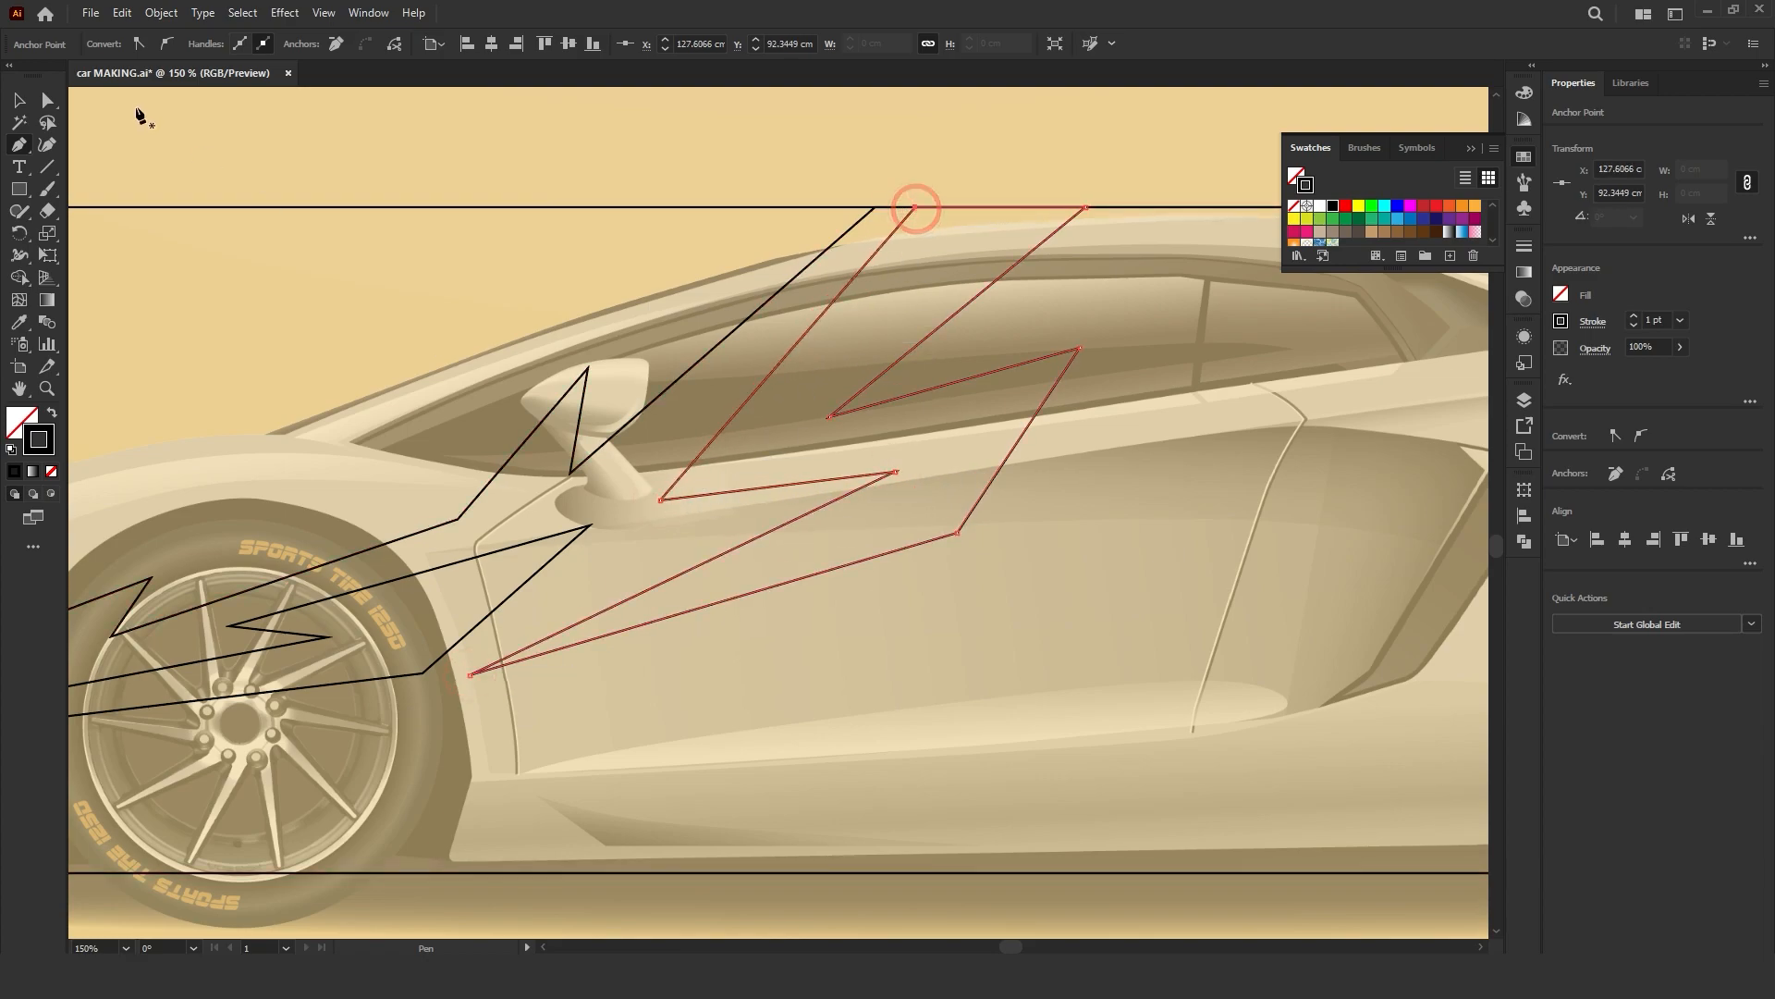
Step: Adjust the lightning shape by moving its mirror anchor toward the front and its front top-edge anchor toward the rear, then deselect it
{"action": "key", "text": "a"}
{"action": "left_click_drag", "start_coordinate": [659, 504], "coordinate": [624, 497]}
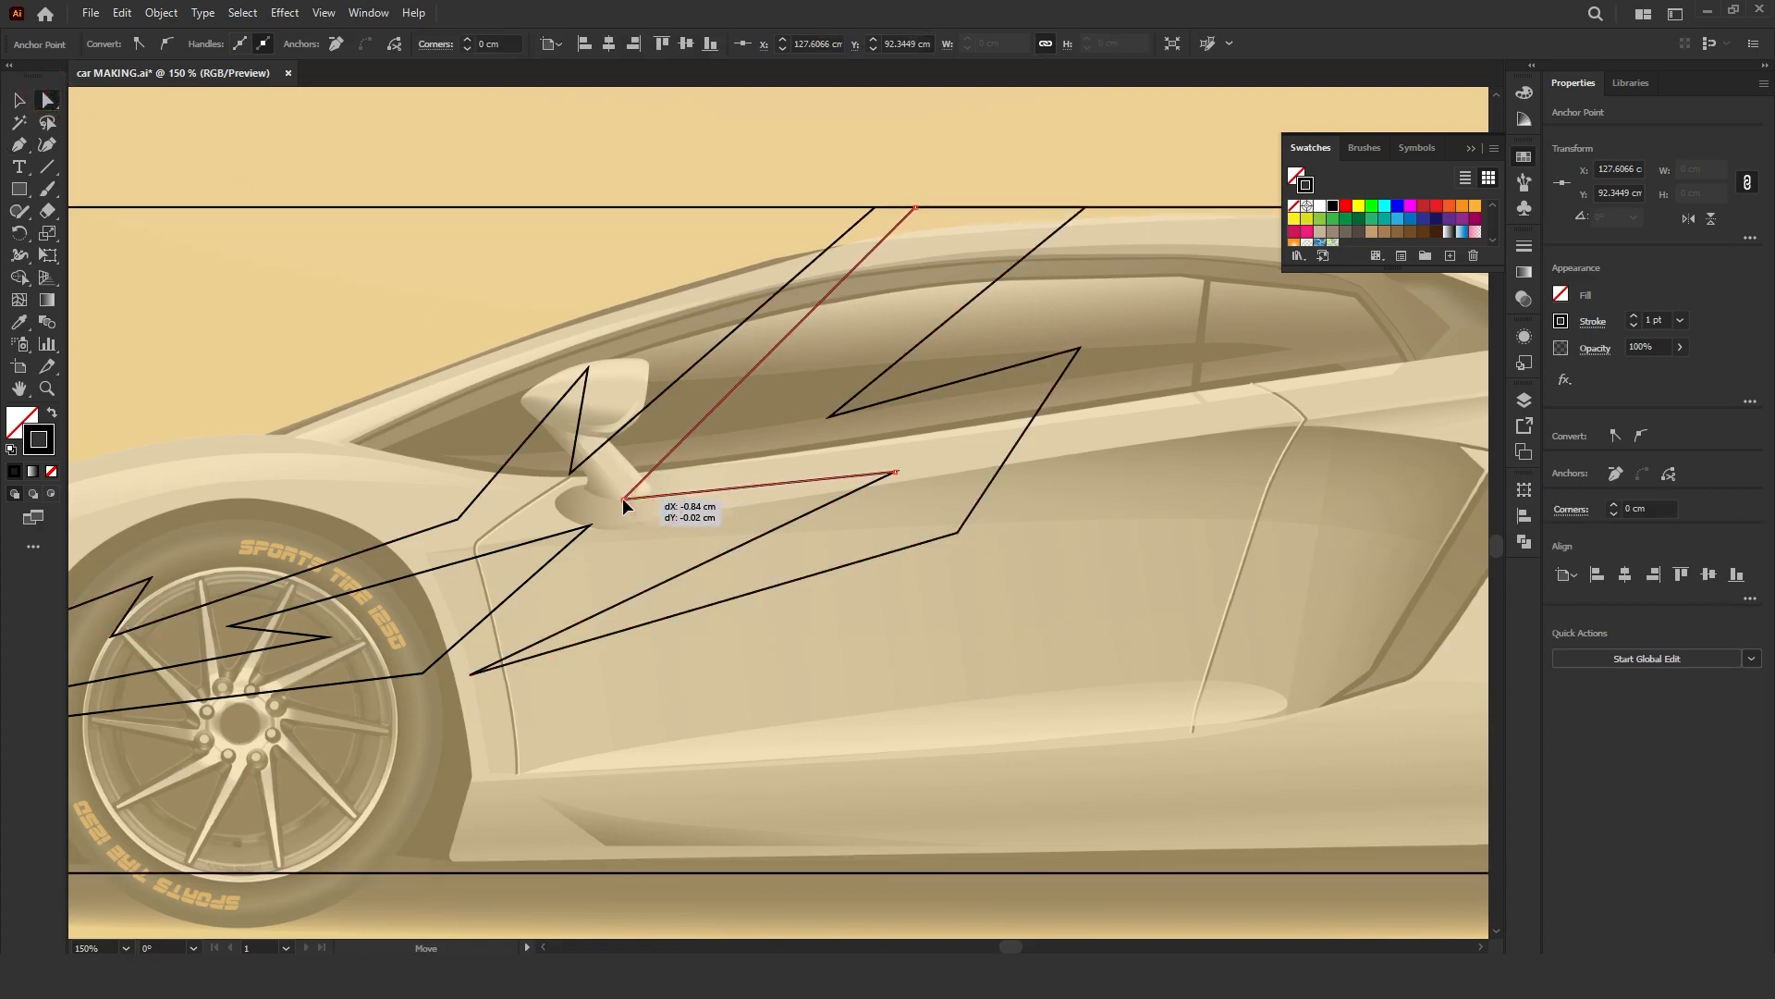
{"action": "left_click_drag", "start_coordinate": [912, 205], "coordinate": [930, 205]}
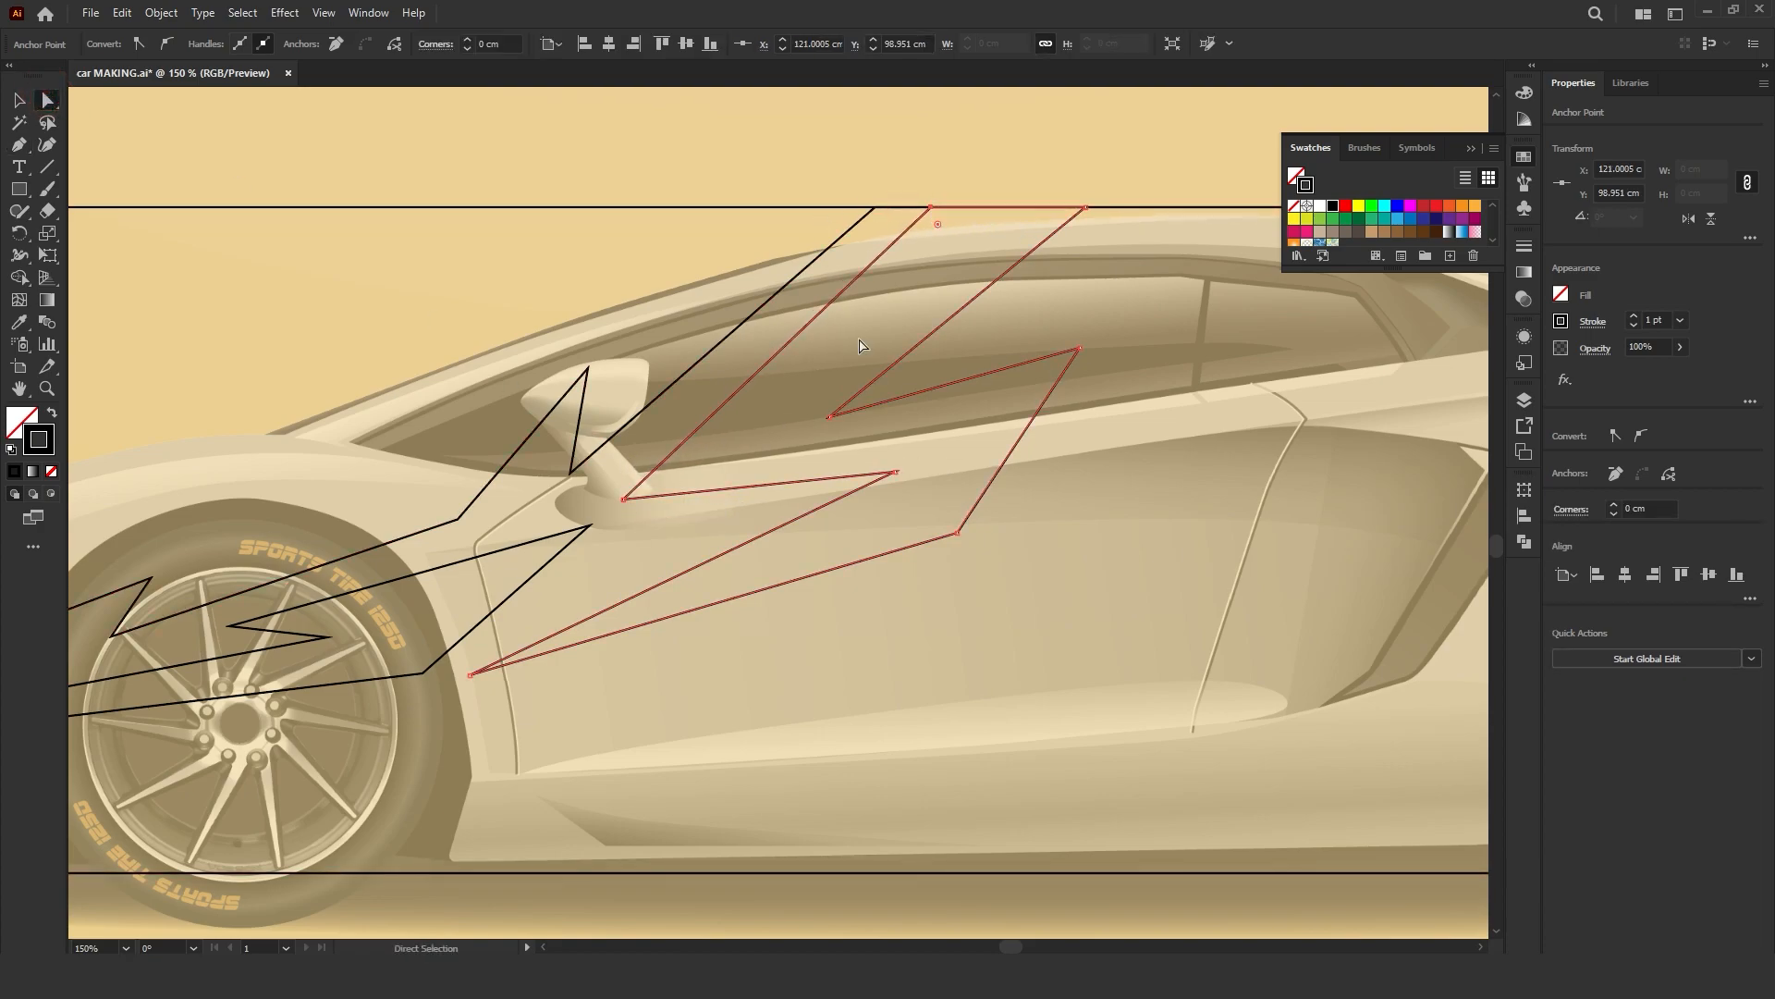
{"action": "left_click", "coordinate": [730, 462]}
Step: Draw a closed, jagged shape over the lower front wheel and bumper, with its base along the rectangle's bottom edge, and deselect it
{"action": "scroll", "coordinate": [910, 576], "scroll_direction": "down", "scroll_amount": 1}
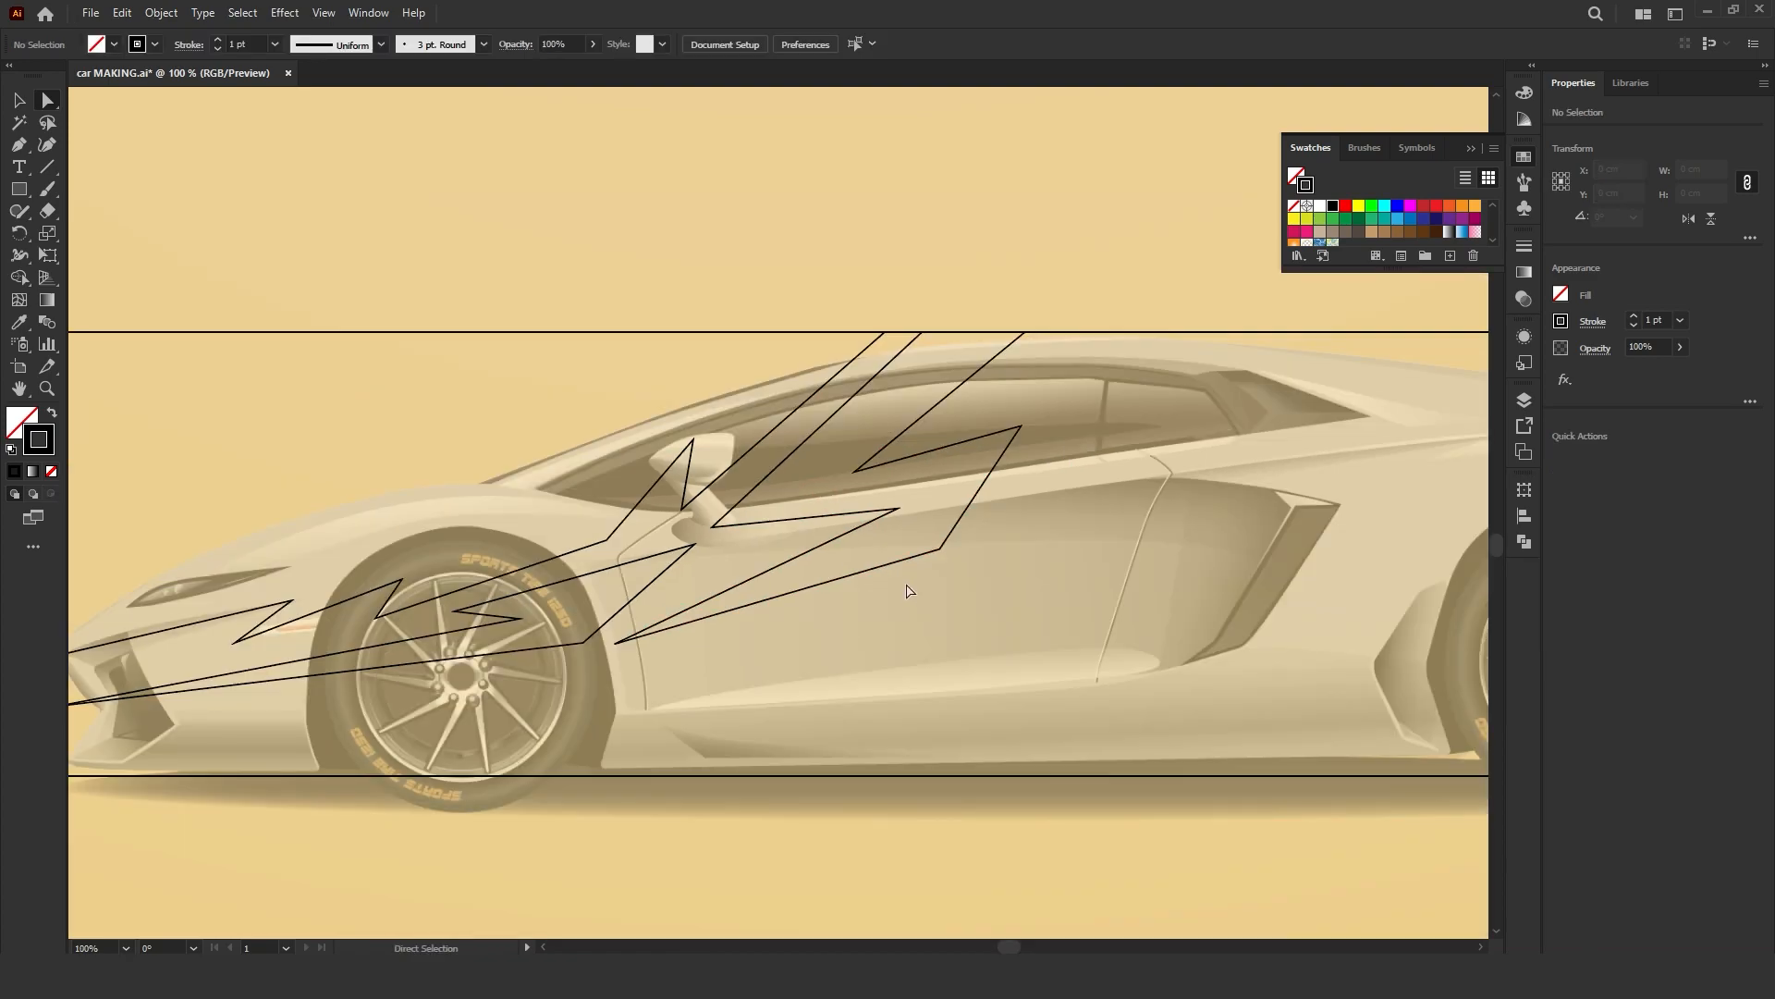
{"action": "left_click_drag", "start_coordinate": [663, 681], "coordinate": [790, 600]}
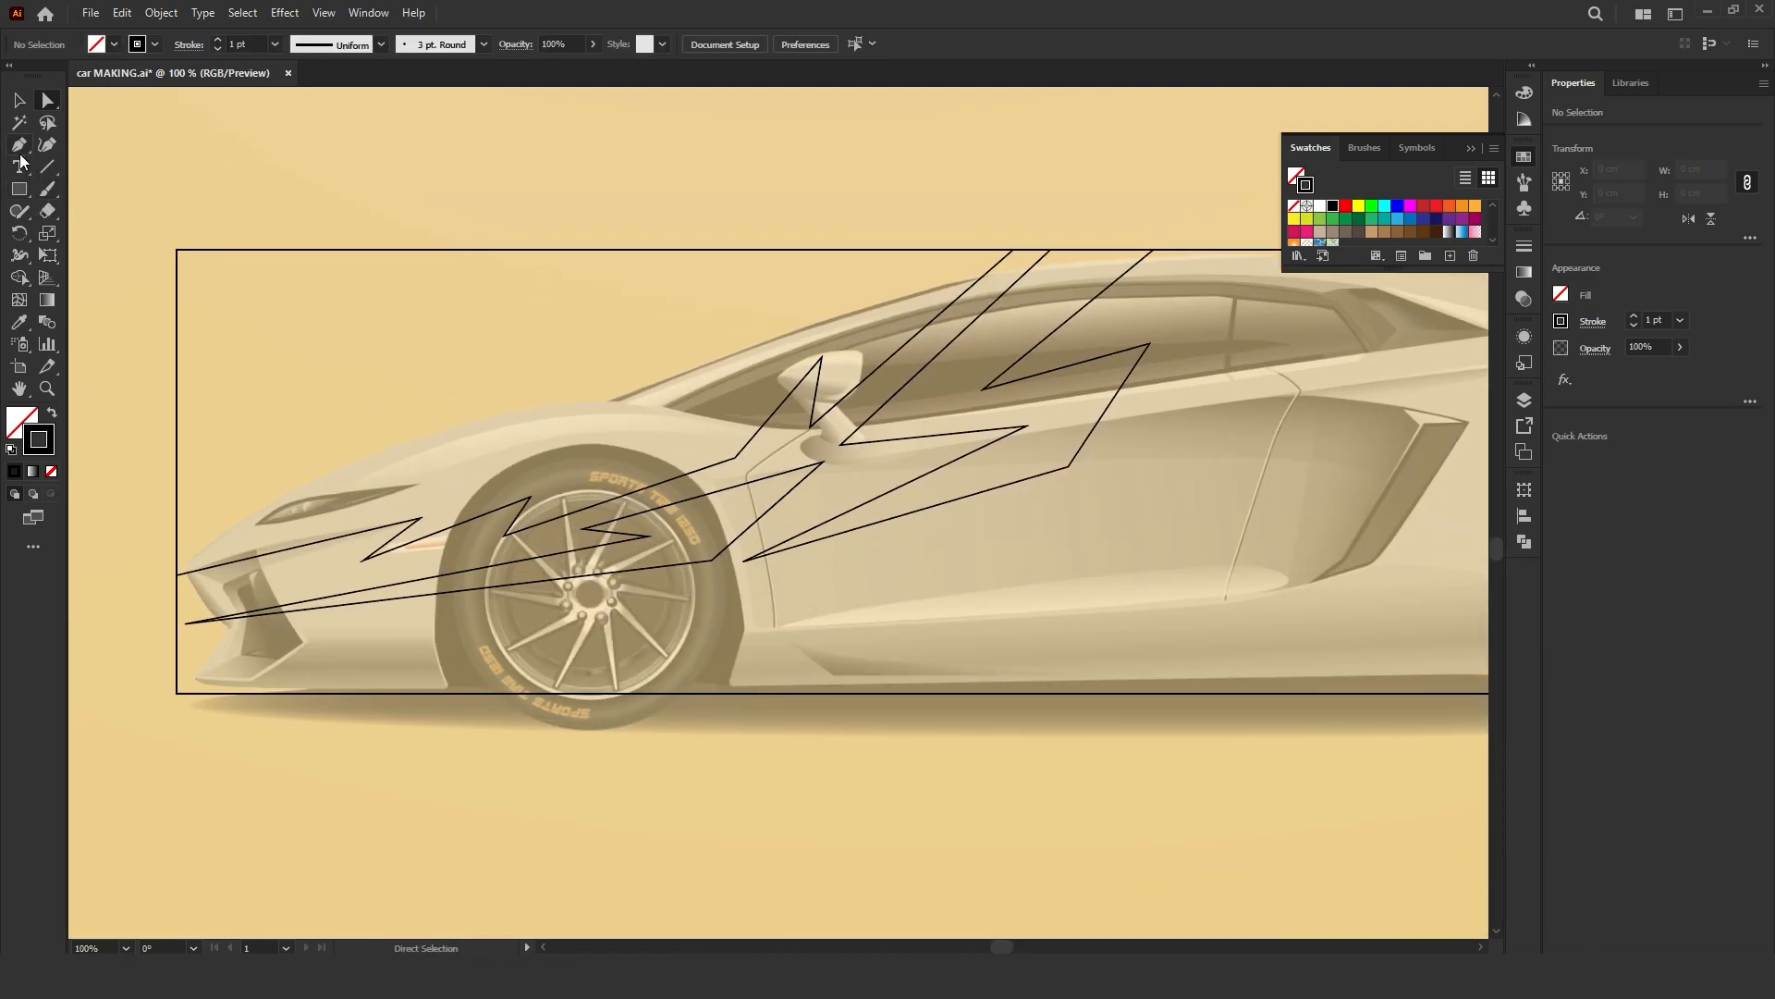
{"action": "left_click", "coordinate": [349, 624]}
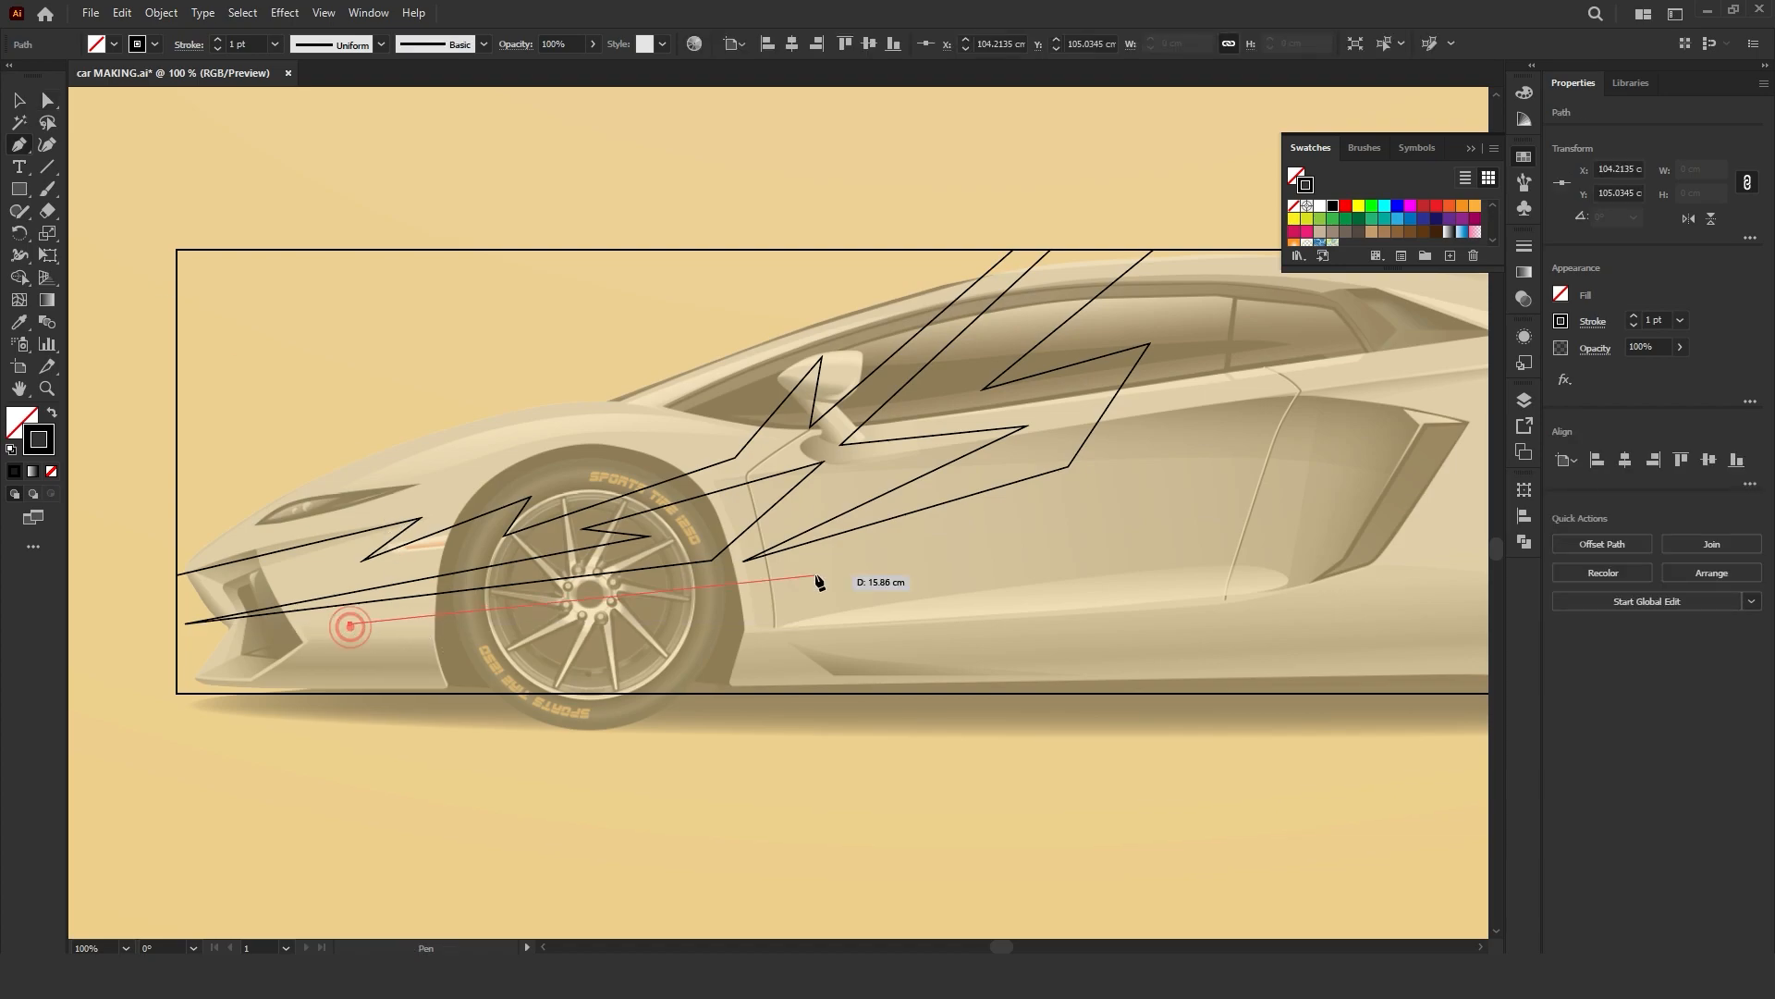
{"action": "left_click", "coordinate": [767, 575]}
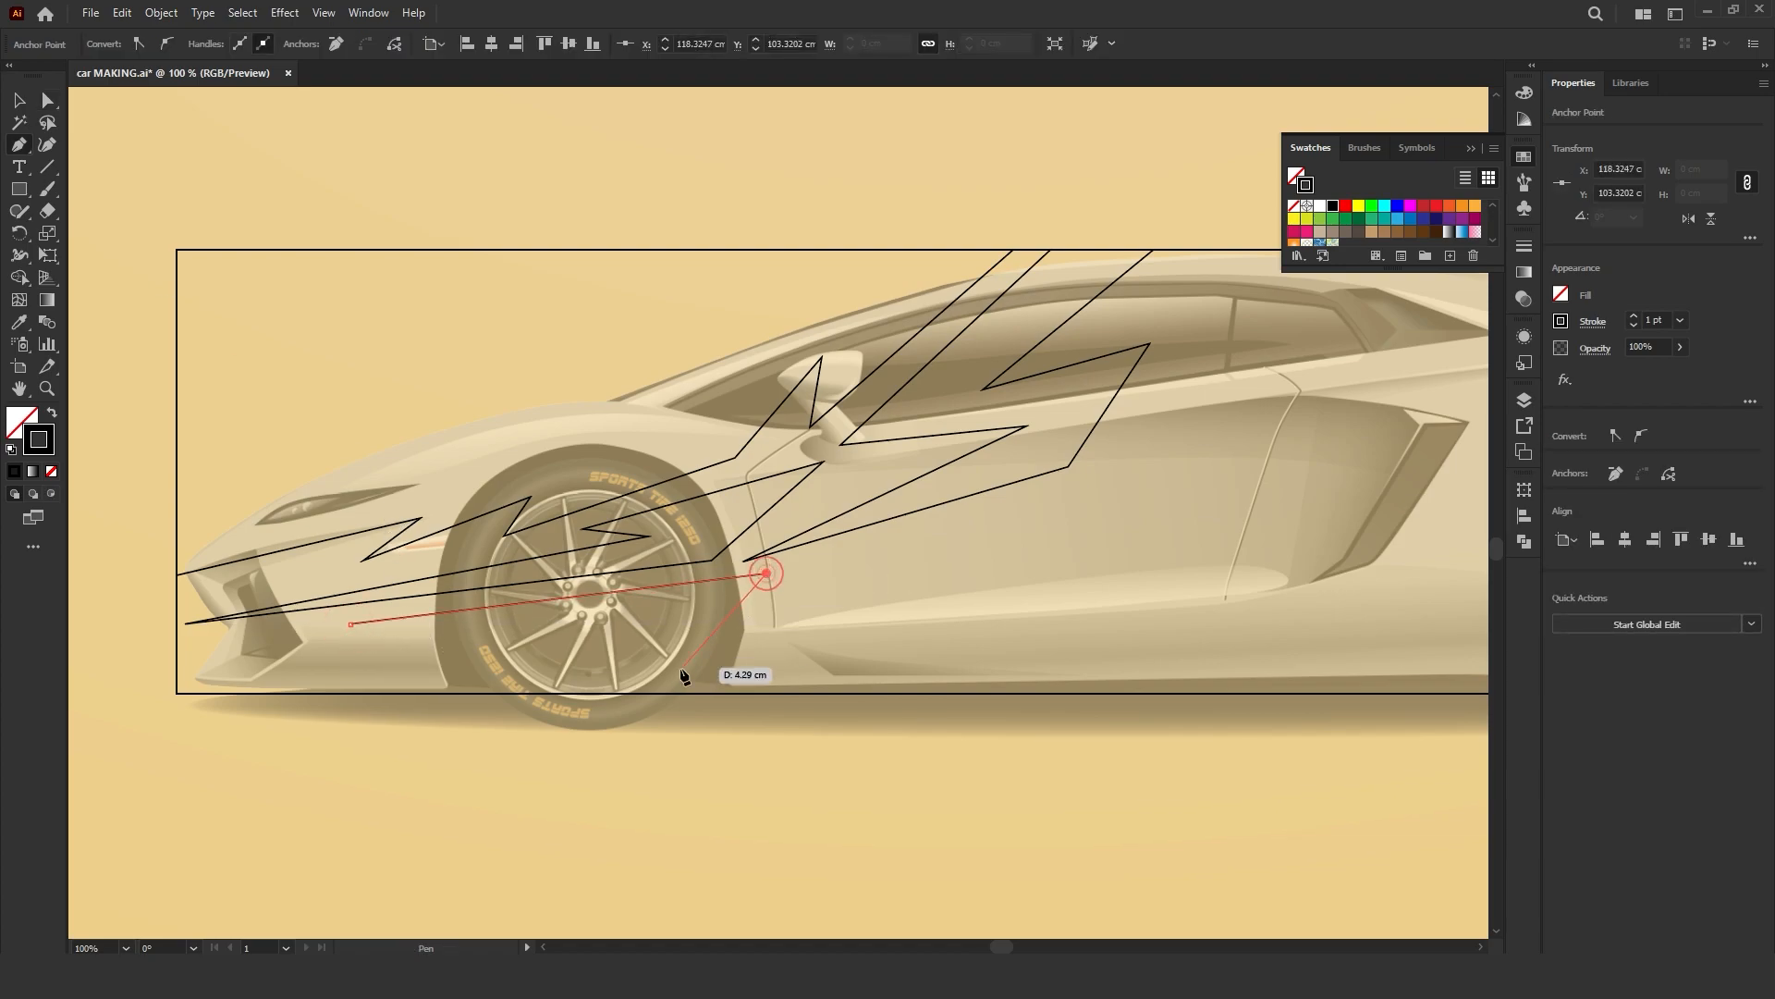
{"action": "left_click", "coordinate": [653, 692]}
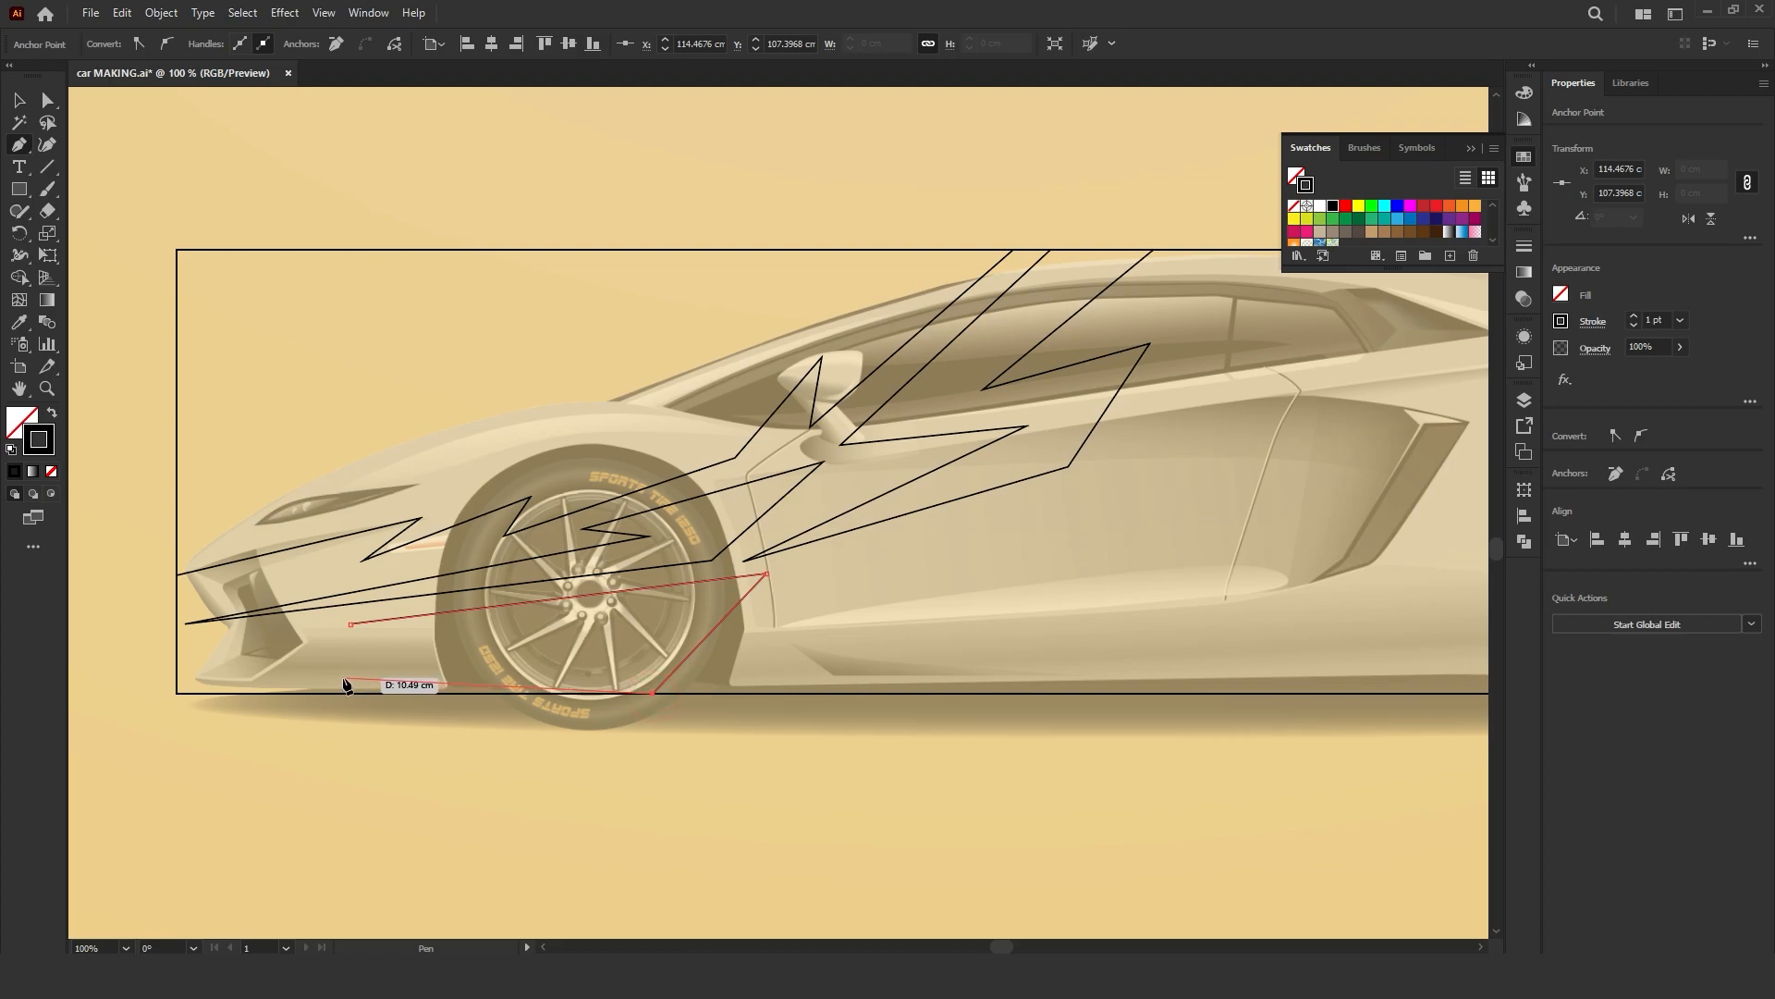
{"action": "left_click", "coordinate": [175, 692]}
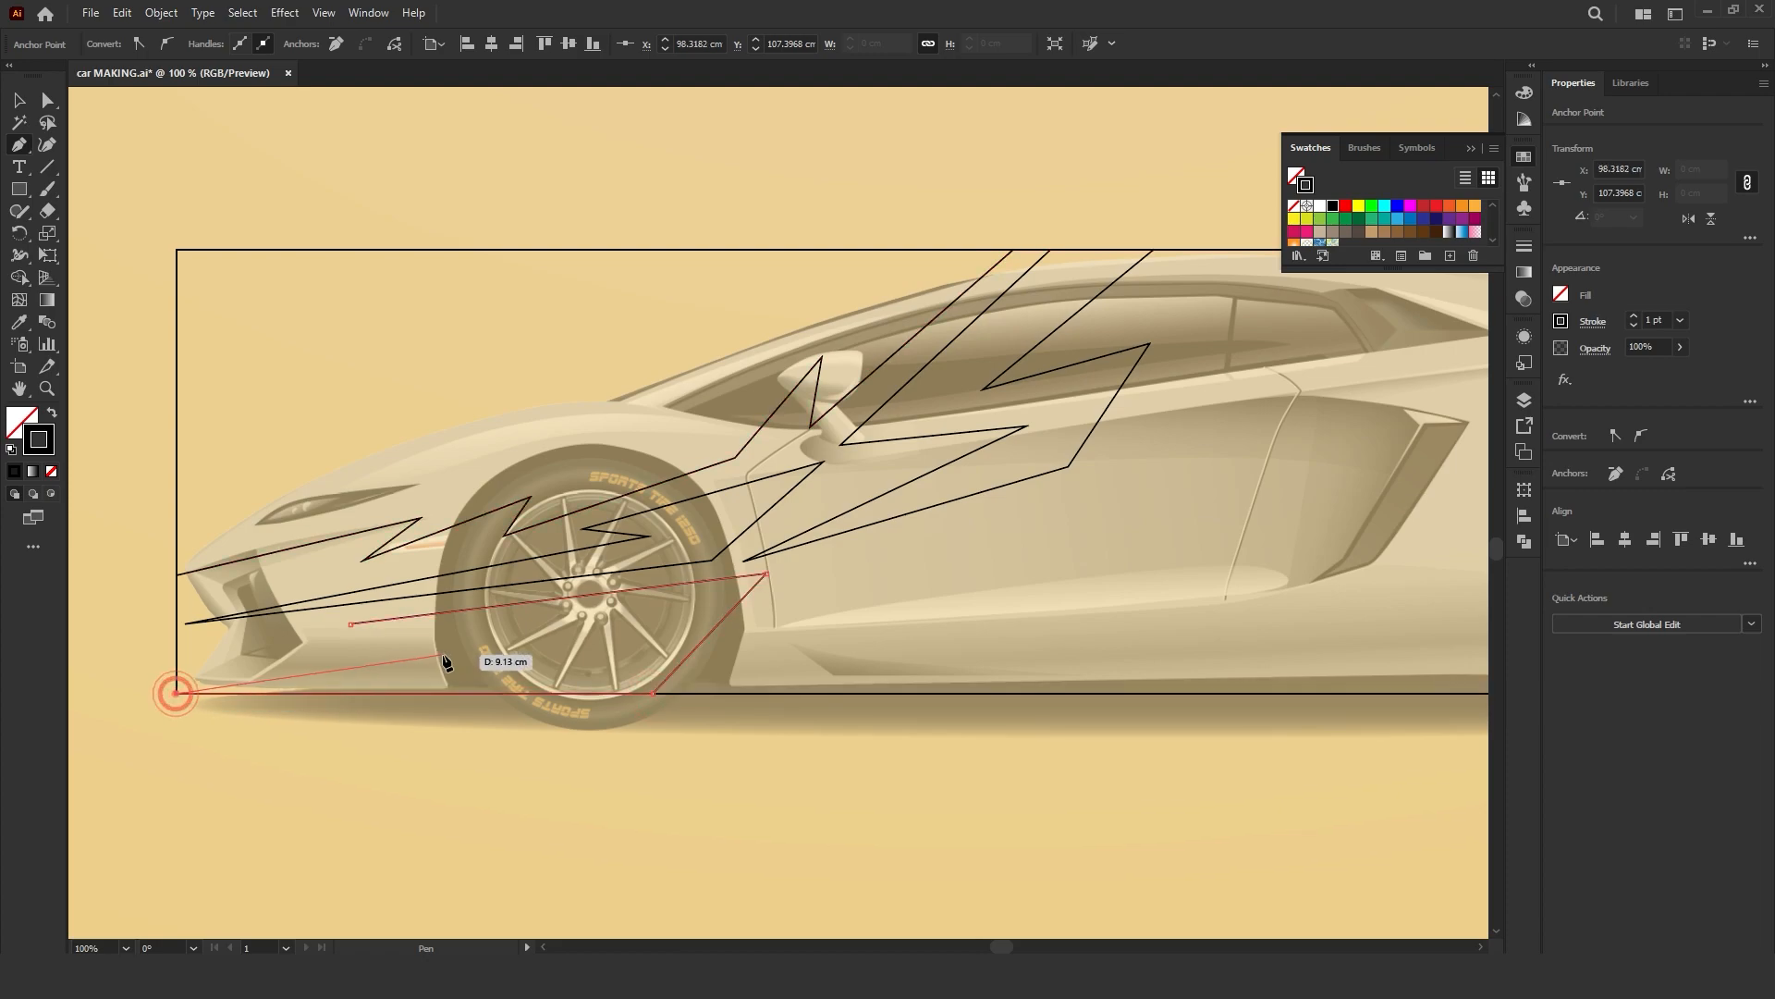
{"action": "left_click", "coordinate": [504, 654]}
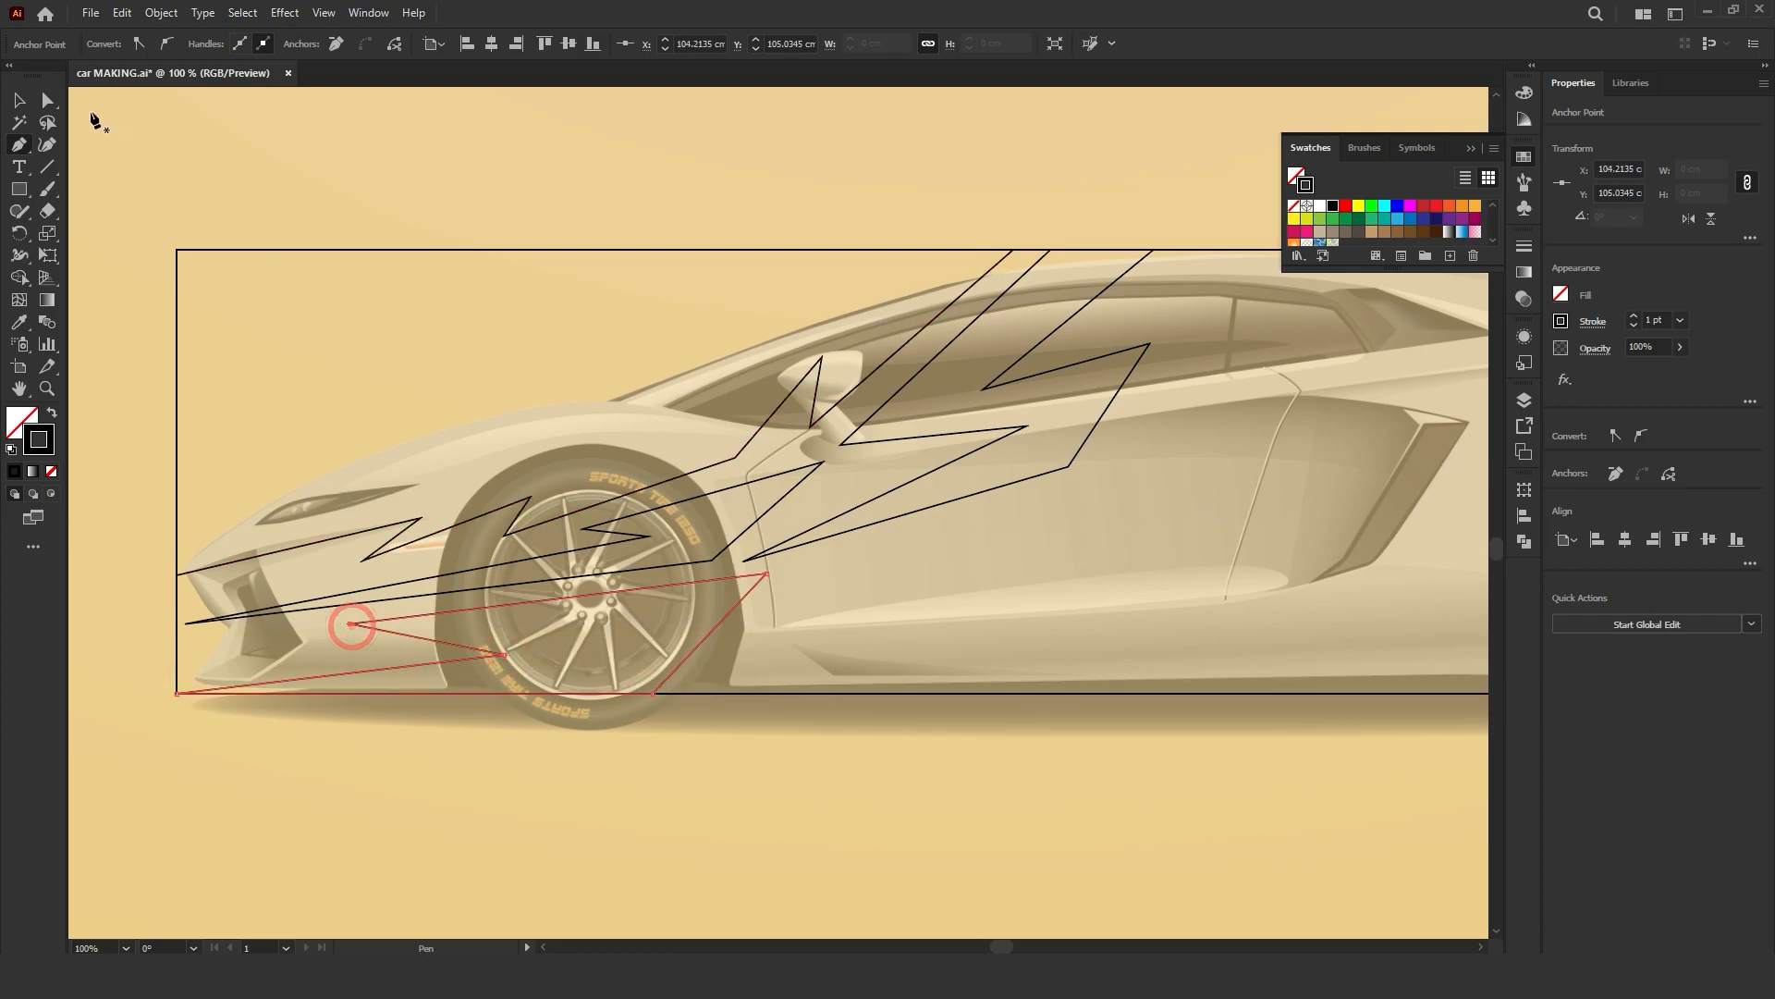
{"action": "left_click", "coordinate": [47, 100]}
{"action": "left_click", "coordinate": [998, 582]}
Step: Start a jagged Pen path at the rectangle's bottom edge behind the front wheel and run it over the lower door to the side intake
{"action": "left_click_drag", "start_coordinate": [1072, 545], "coordinate": [874, 575]}
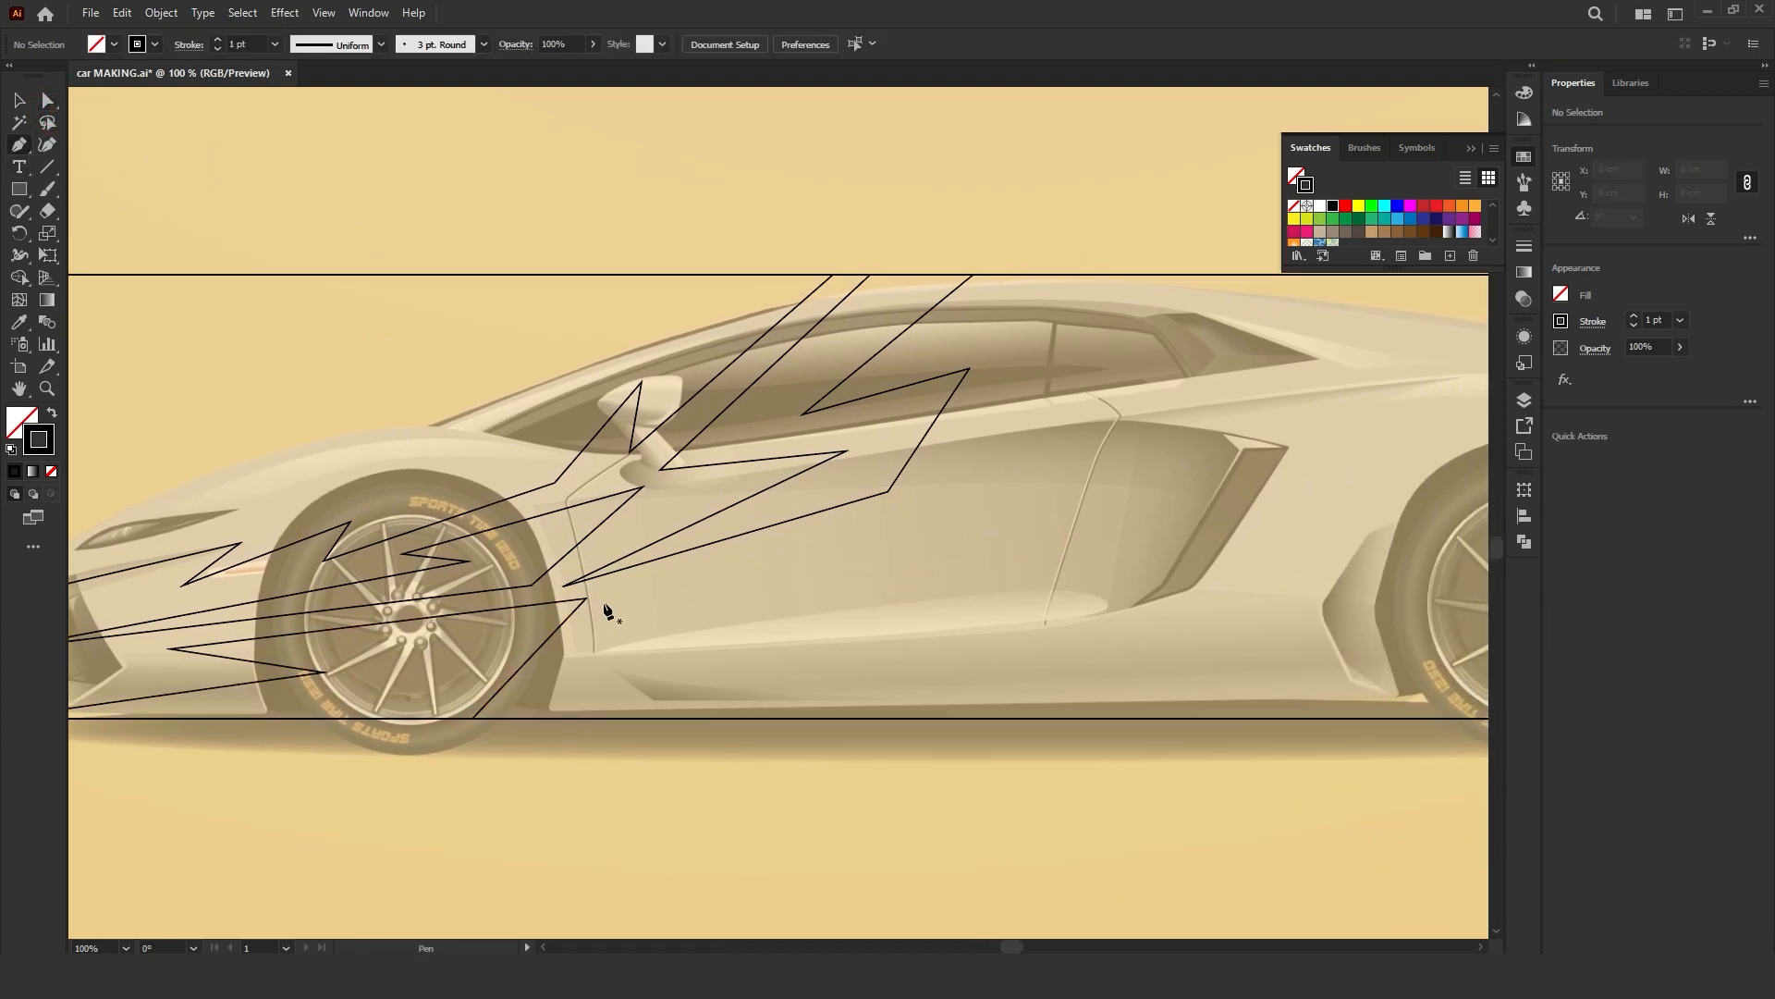
{"action": "left_click", "coordinate": [496, 719]}
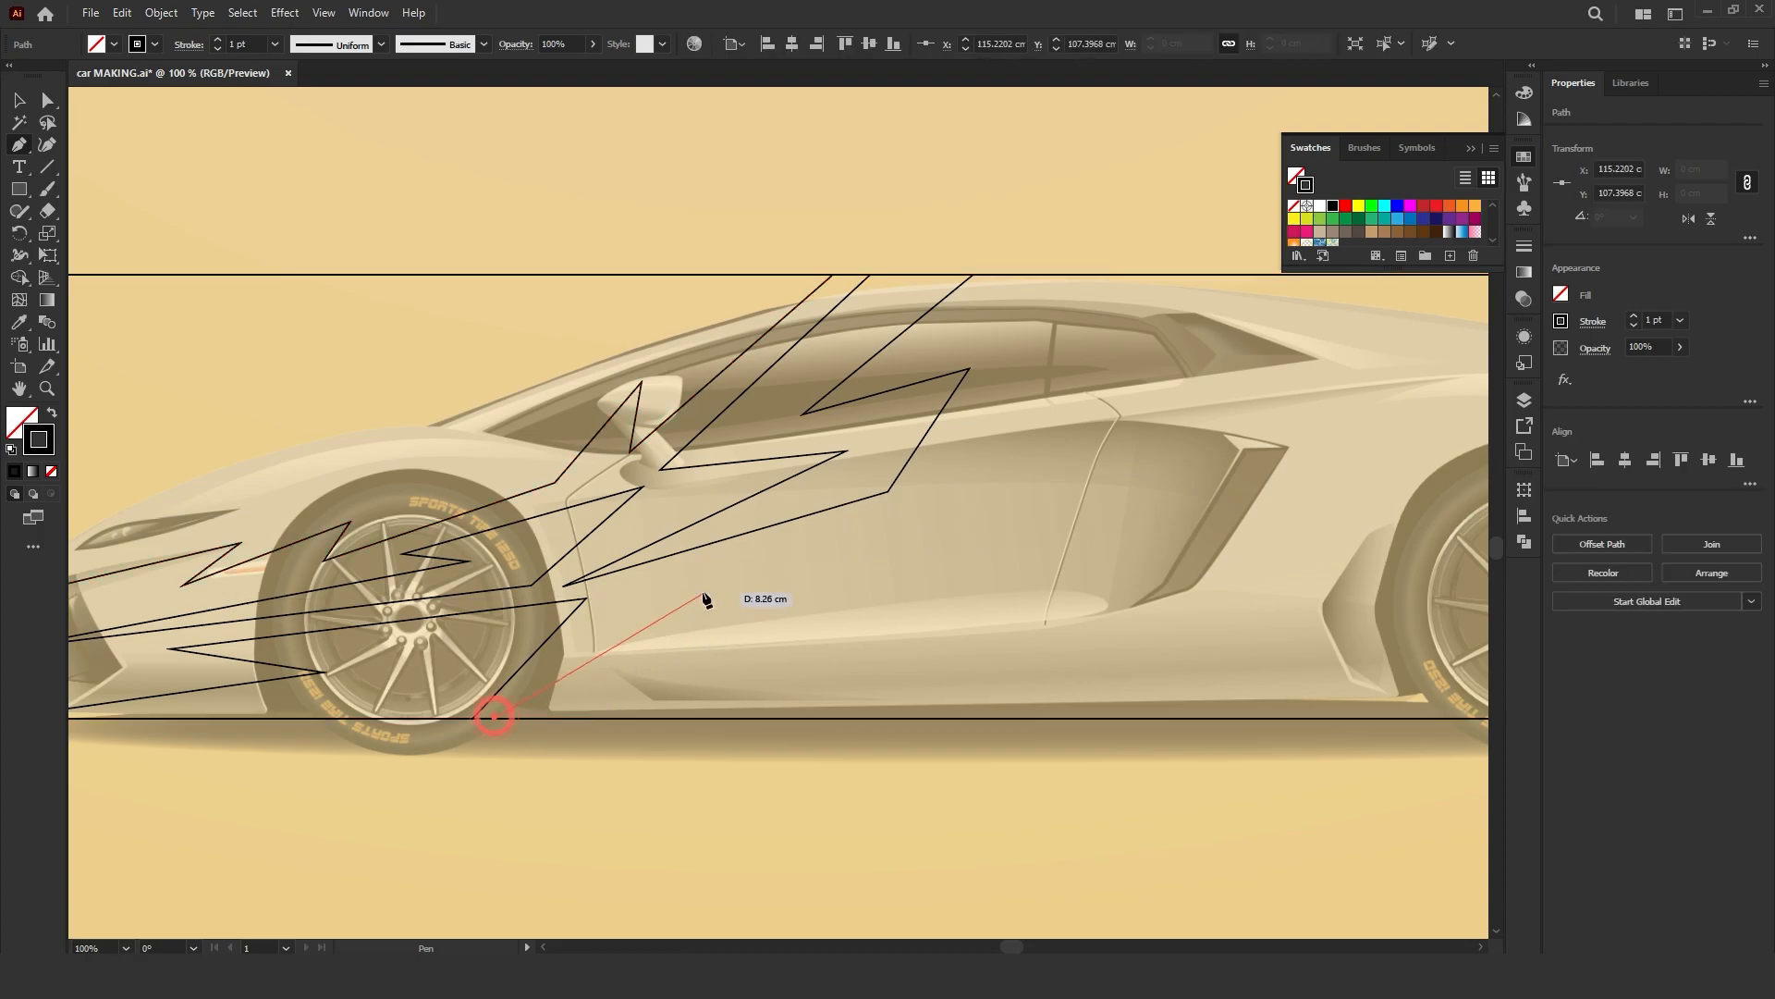
{"action": "left_click", "coordinate": [668, 586]}
{"action": "left_click", "coordinate": [642, 579]}
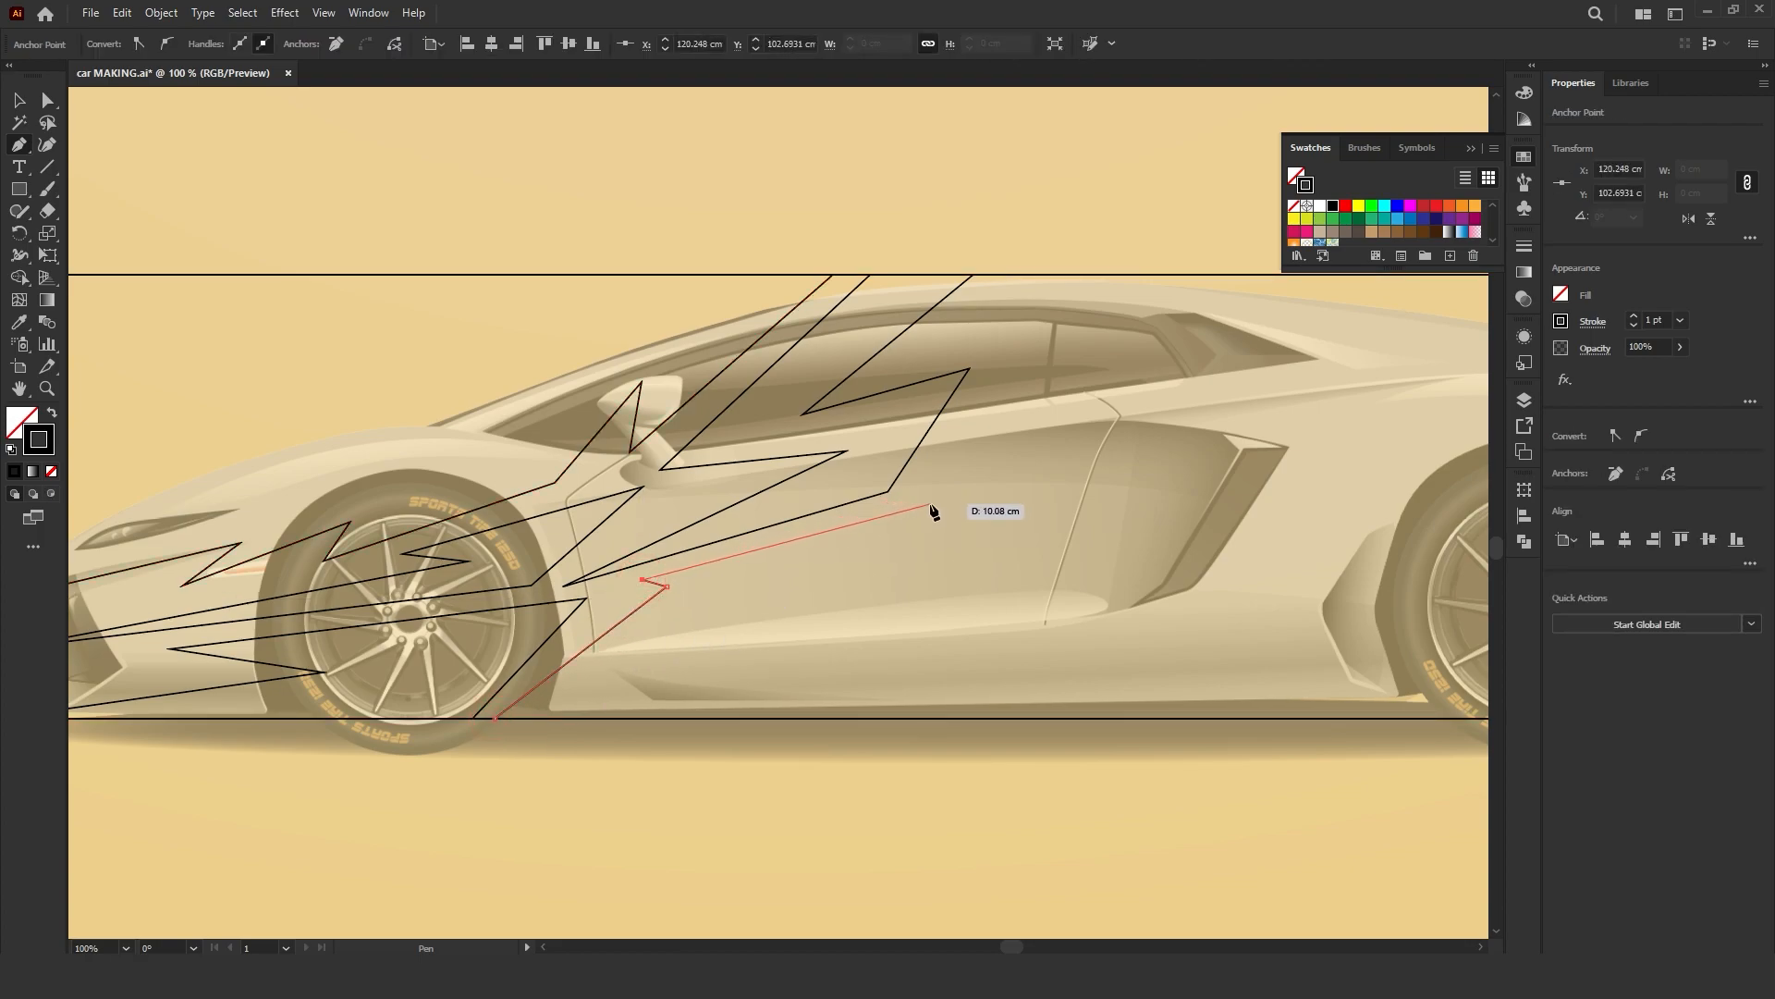
{"action": "left_click", "coordinate": [839, 522]}
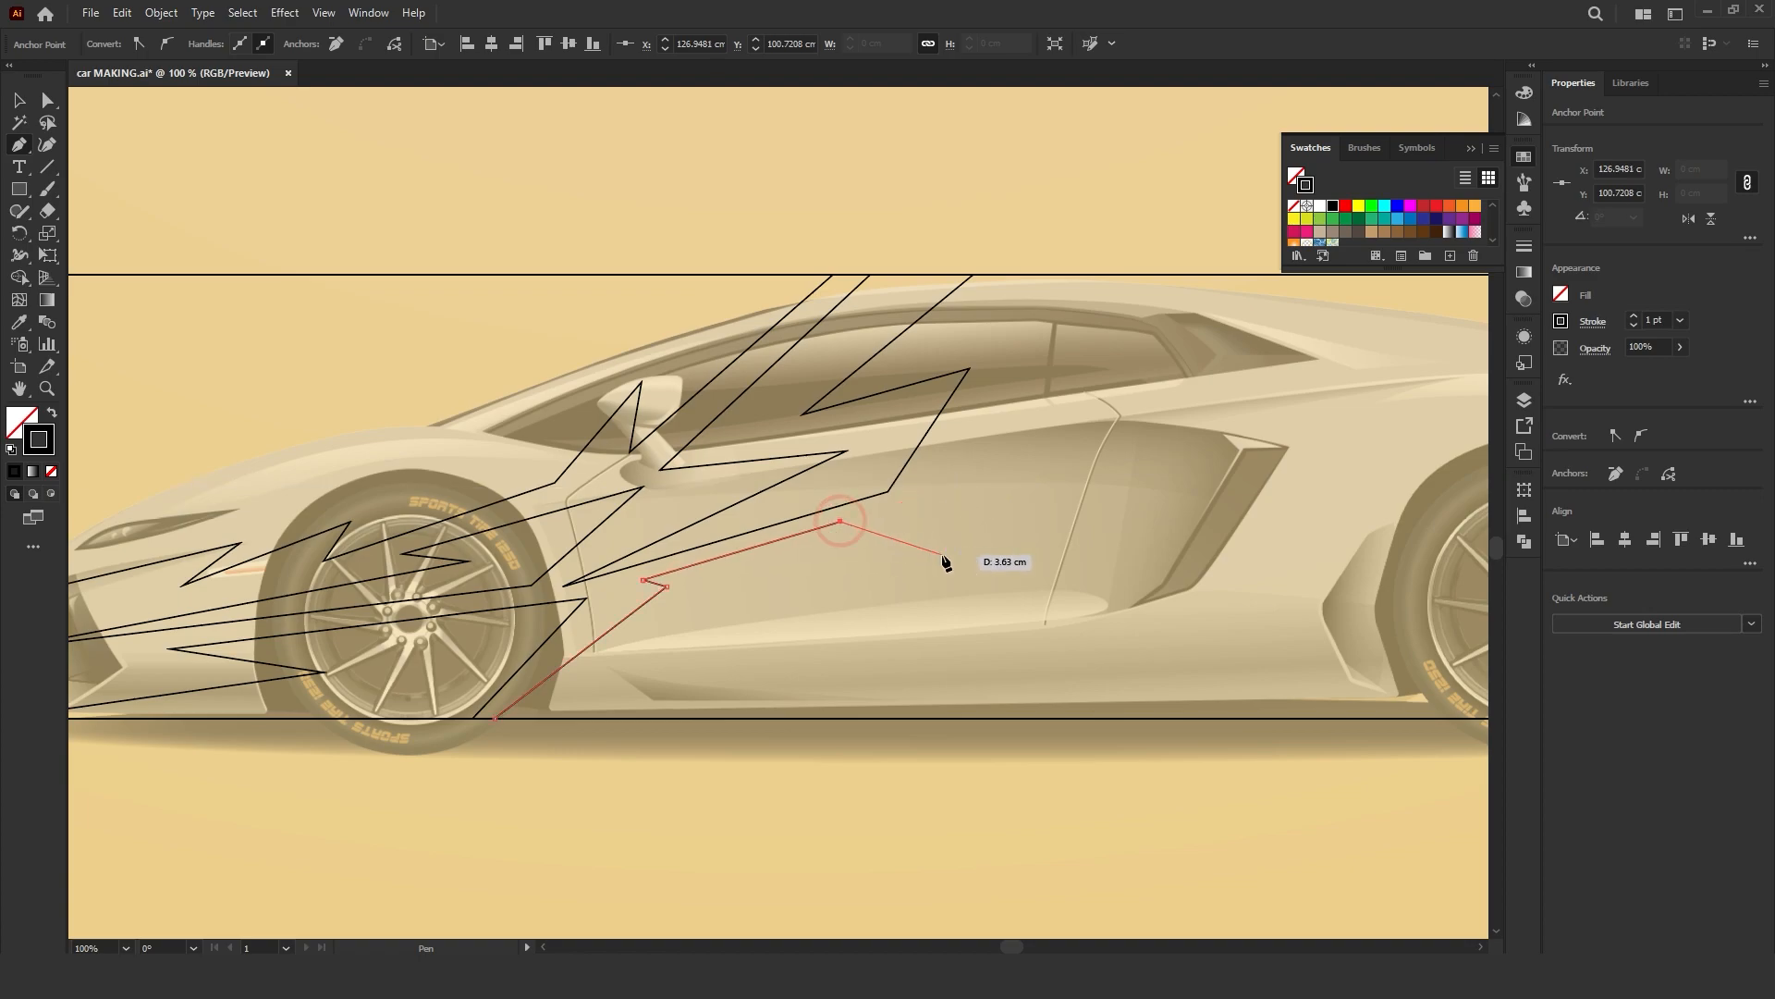
{"action": "left_click", "coordinate": [974, 561]}
{"action": "left_click", "coordinate": [852, 643]}
{"action": "left_click", "coordinate": [1260, 539]}
Step: Run the jagged path back along the side skirt with a spike into the lower door and close it on the rectangle's bottom edge
{"action": "left_click", "coordinate": [1220, 637]}
{"action": "left_click", "coordinate": [782, 700]}
{"action": "left_click", "coordinate": [756, 677]}
{"action": "left_click", "coordinate": [832, 593]}
{"action": "left_click", "coordinate": [557, 717]}
{"action": "left_click", "coordinate": [496, 718]}
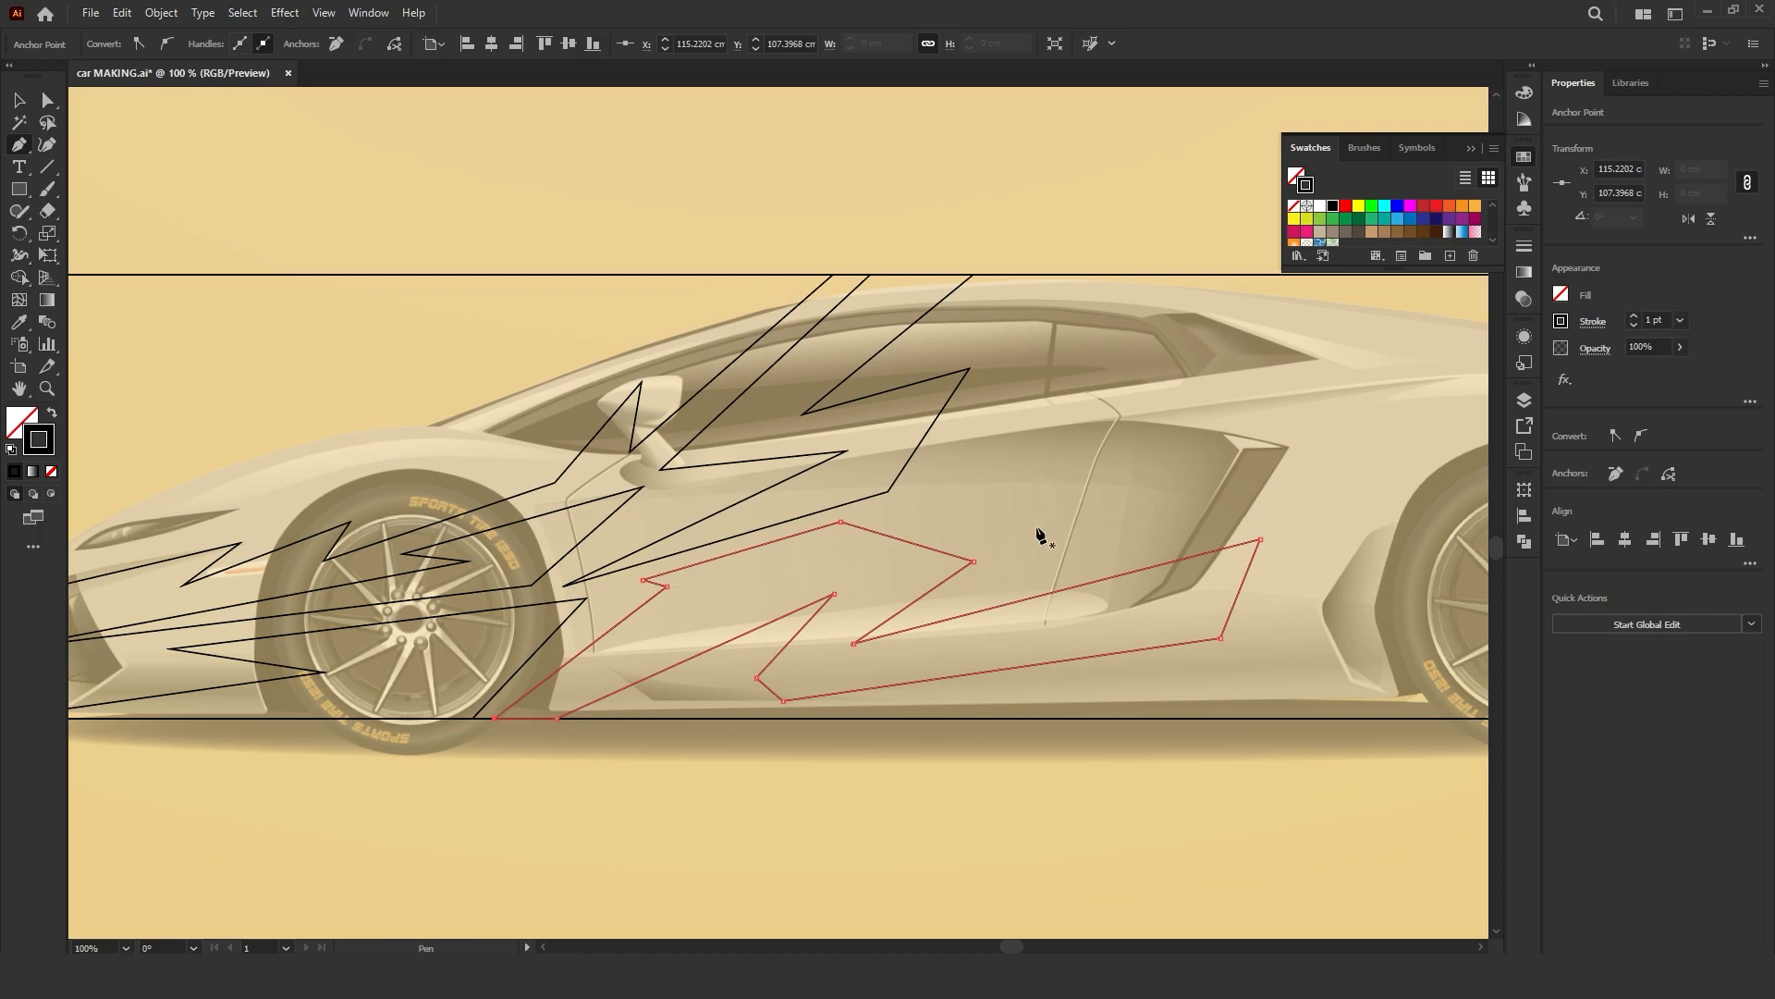
Step: Draw a small closed, notched triangular shape on the side skirt between the front wheel and the large jagged shape
{"action": "key", "text": "ctrl+plus"}
{"action": "left_click", "coordinate": [752, 650]}
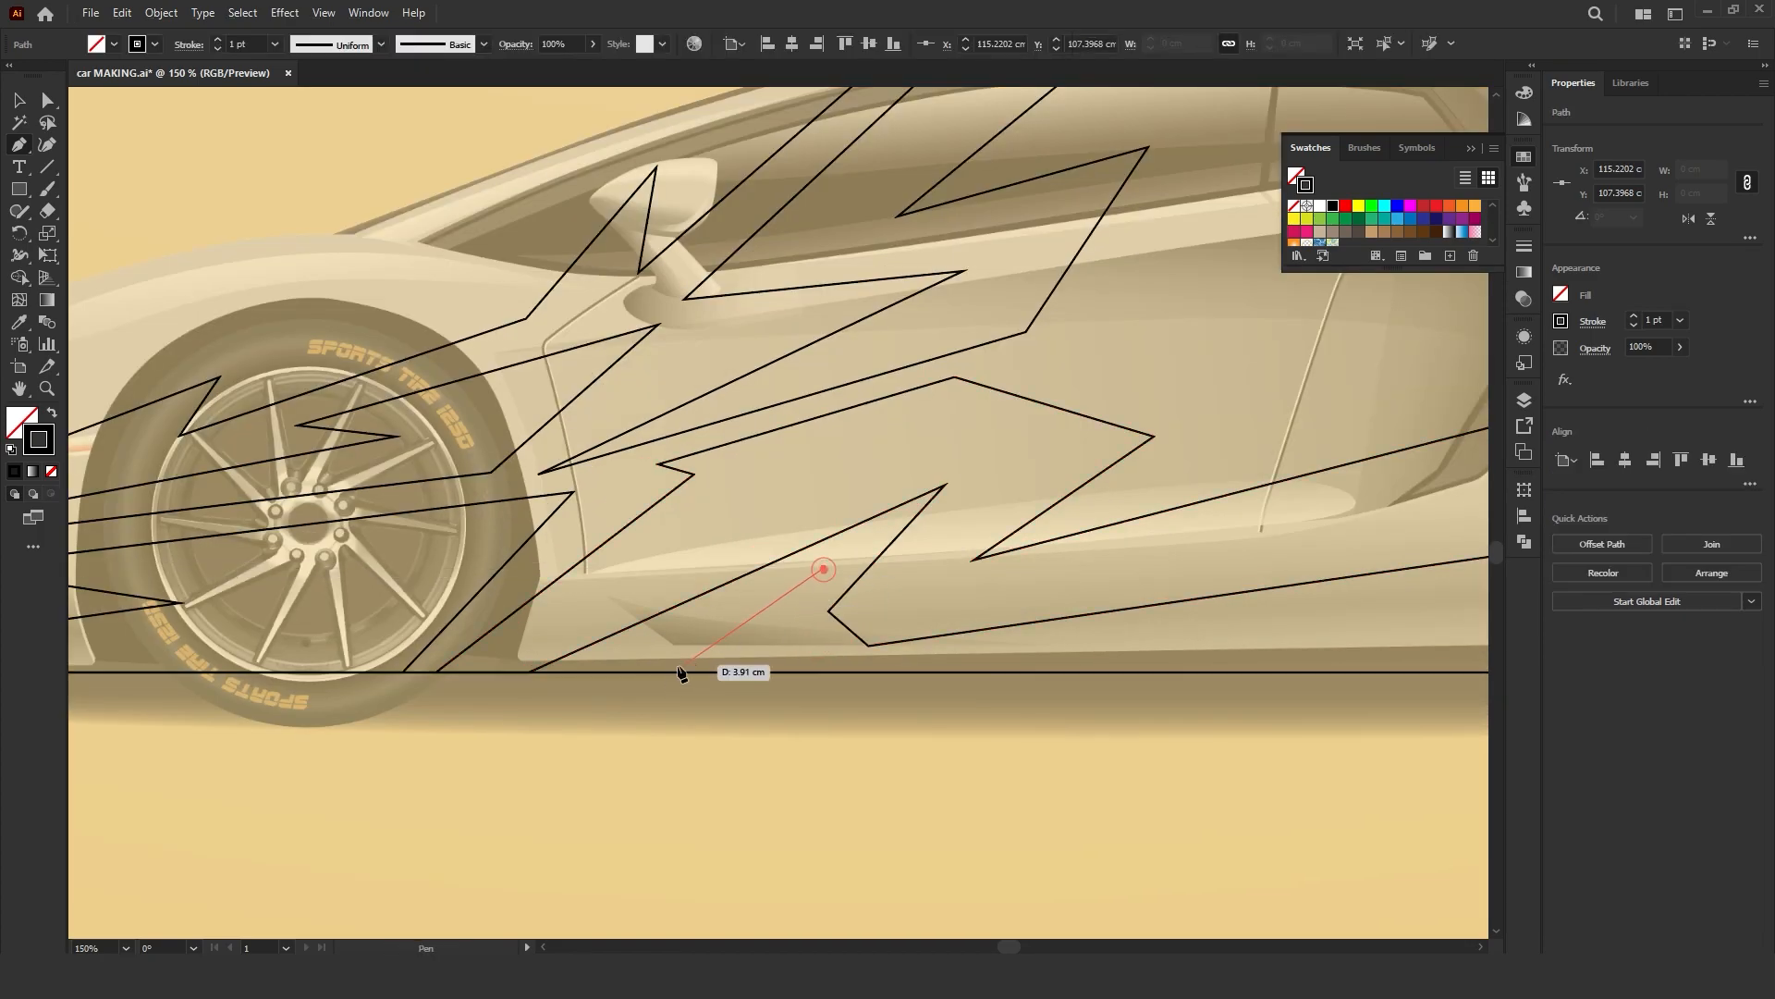
{"action": "left_click", "coordinate": [641, 654]}
{"action": "left_click", "coordinate": [804, 654]}
{"action": "left_click", "coordinate": [756, 632]}
{"action": "left_click", "coordinate": [828, 570]}
{"action": "scroll", "coordinate": [821, 571], "scroll_direction": "right", "scroll_amount": 10}
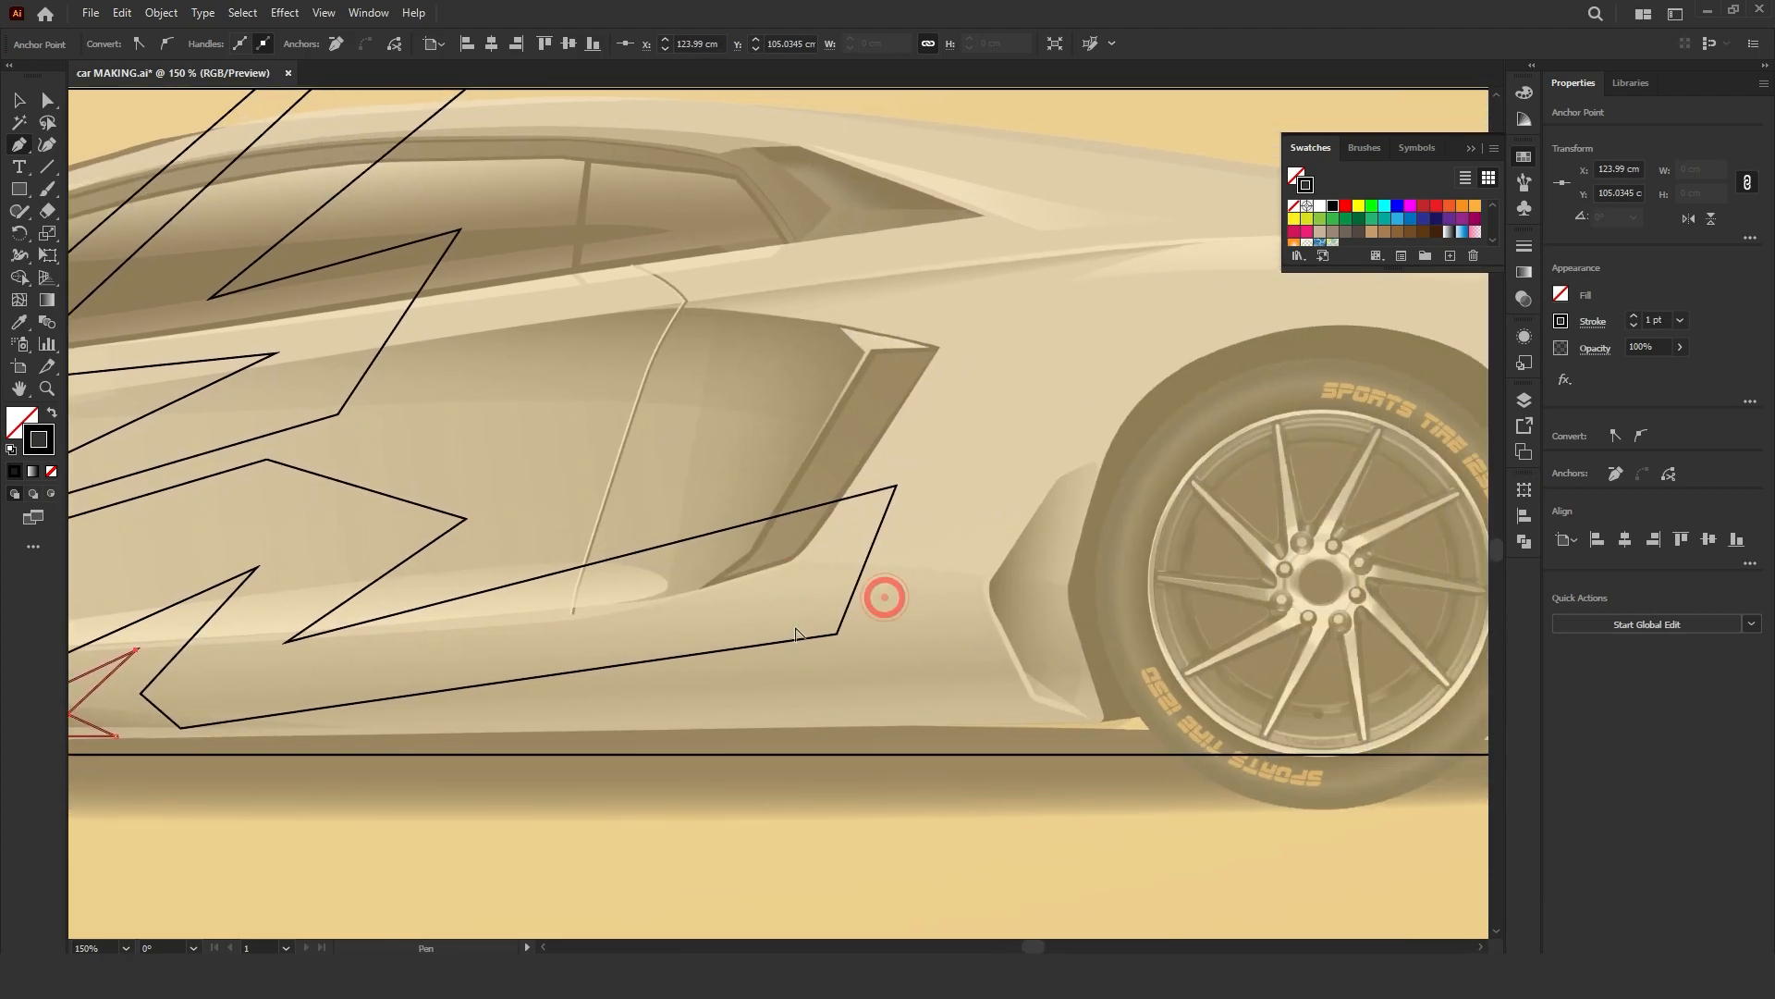
{"action": "scroll", "coordinate": [795, 634], "scroll_direction": "down", "scroll_amount": 1}
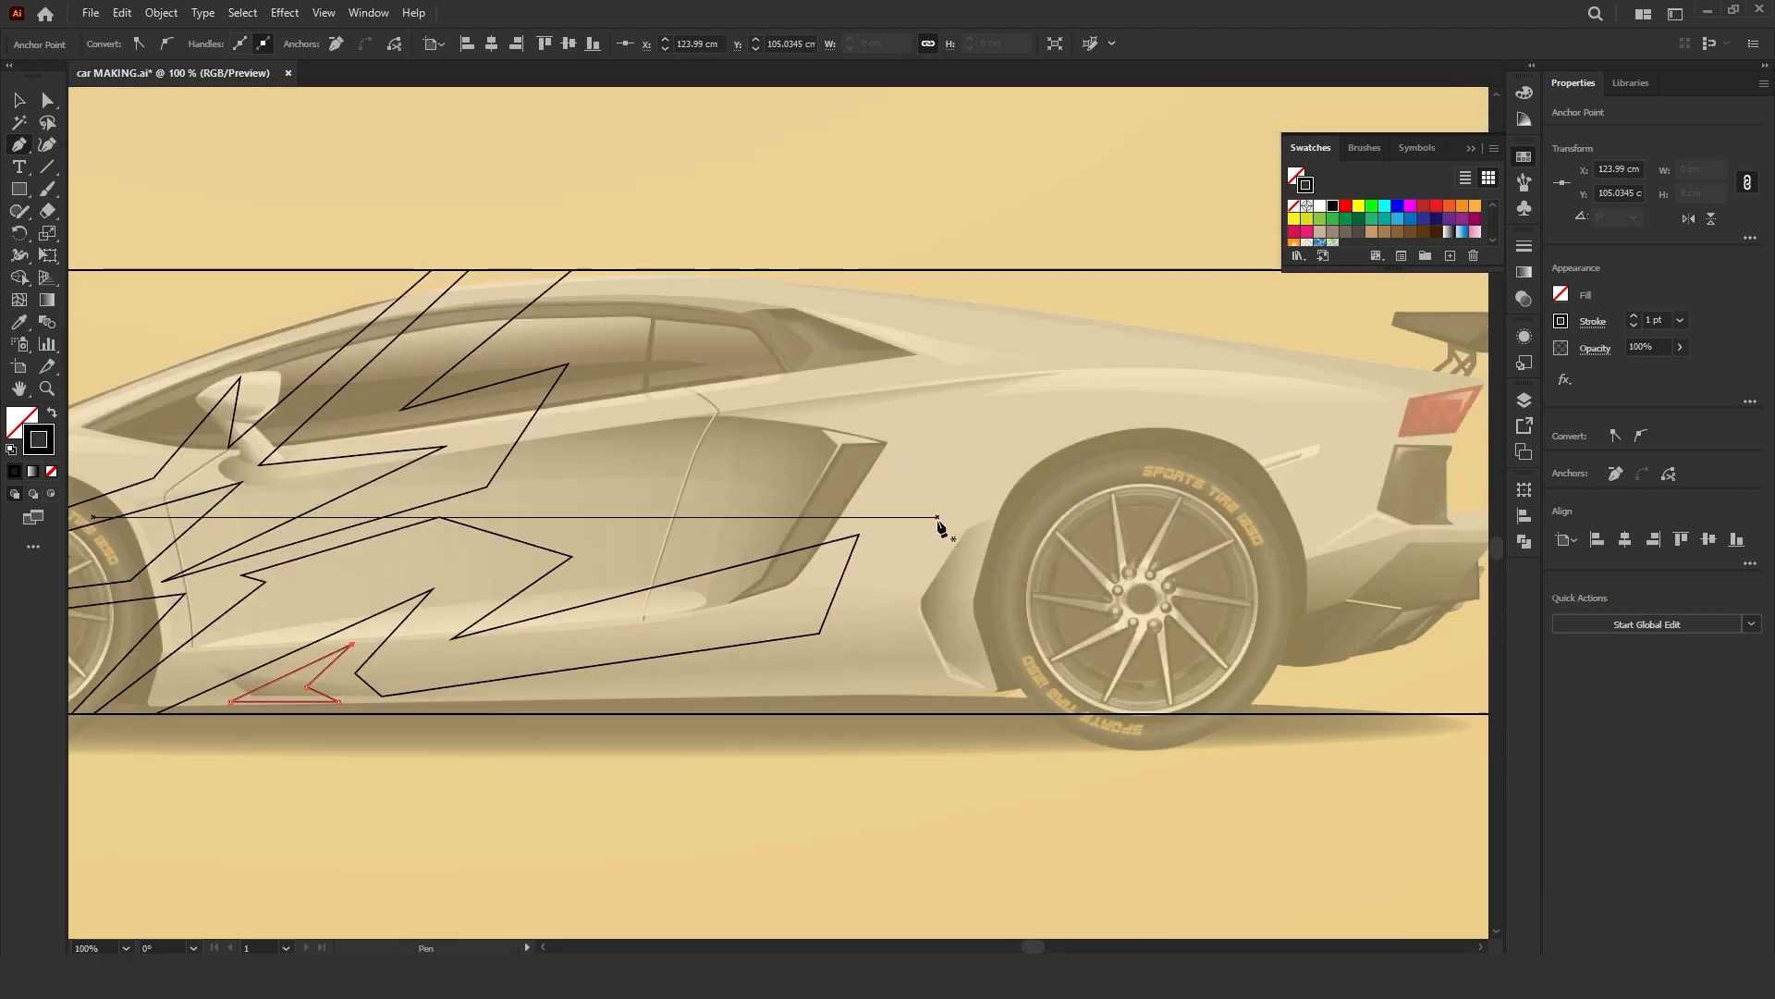
Step: Draw a closed, jagged Pen shape from the door across the side intake and rear fender up to the rectangle's top edge
{"action": "left_click", "coordinate": [485, 506]}
{"action": "left_click", "coordinate": [678, 562]}
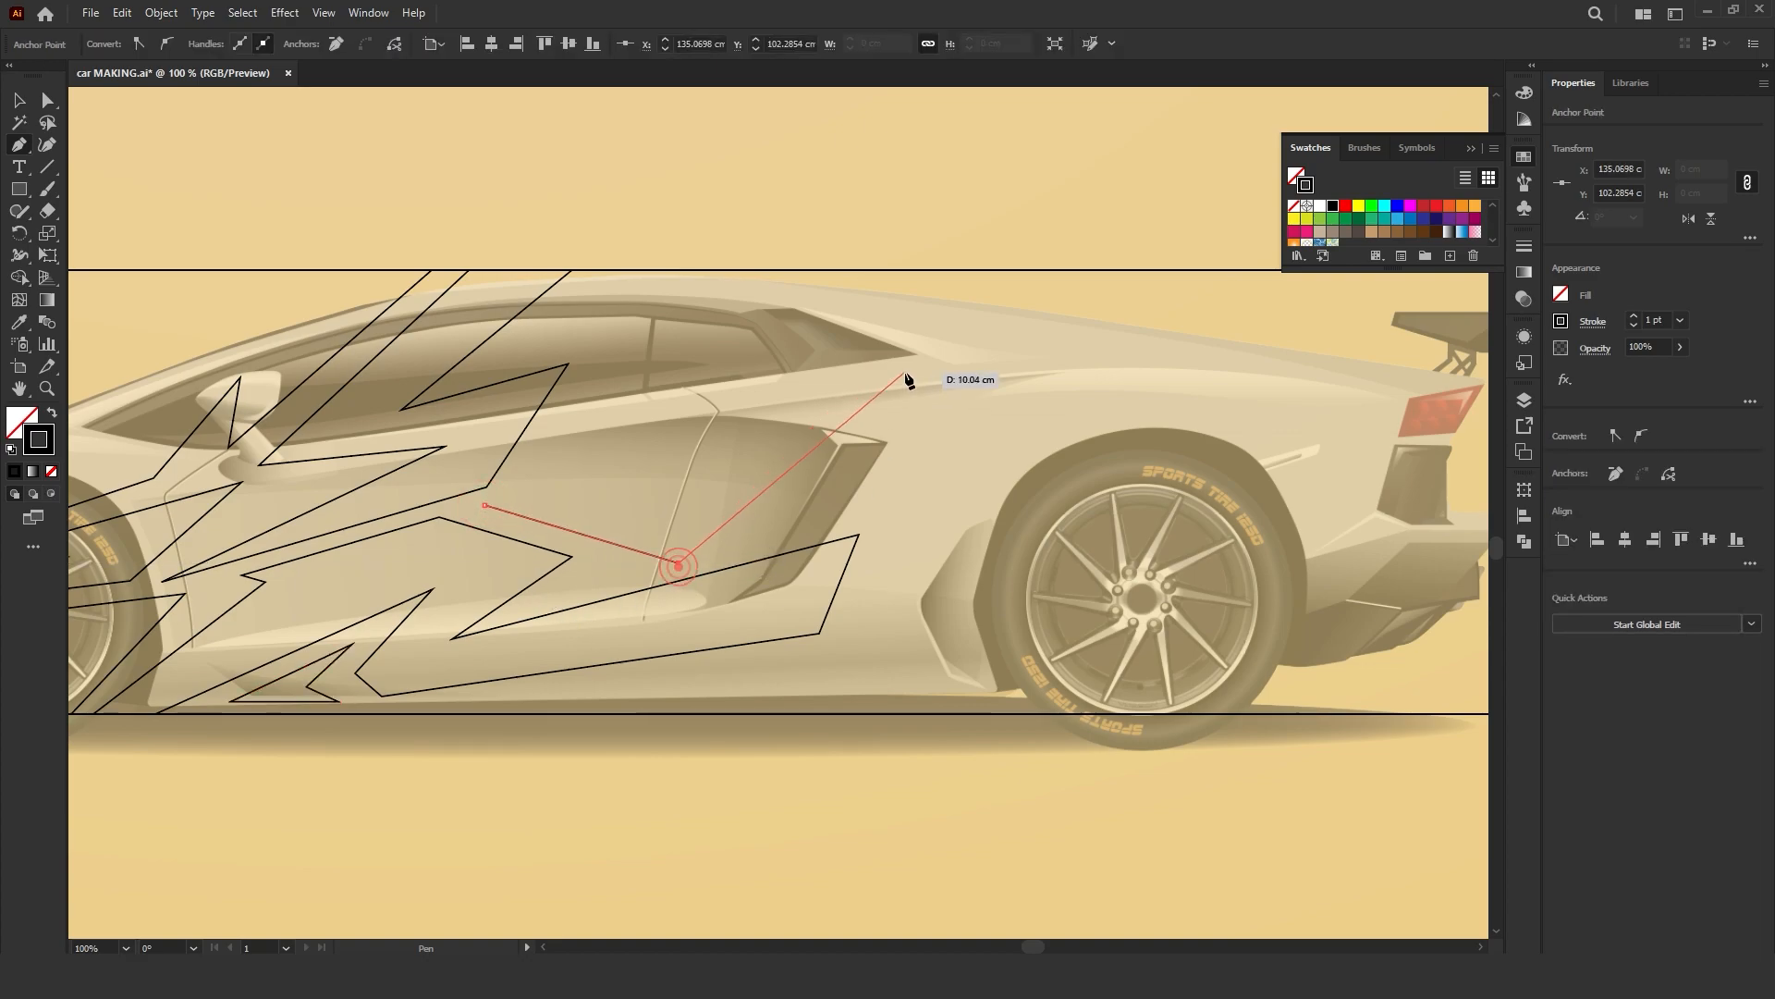
{"action": "left_click", "coordinate": [897, 406]}
{"action": "left_click", "coordinate": [815, 513]}
{"action": "left_click", "coordinate": [1053, 370]}
{"action": "left_click", "coordinate": [870, 341]}
{"action": "left_click", "coordinate": [975, 269]}
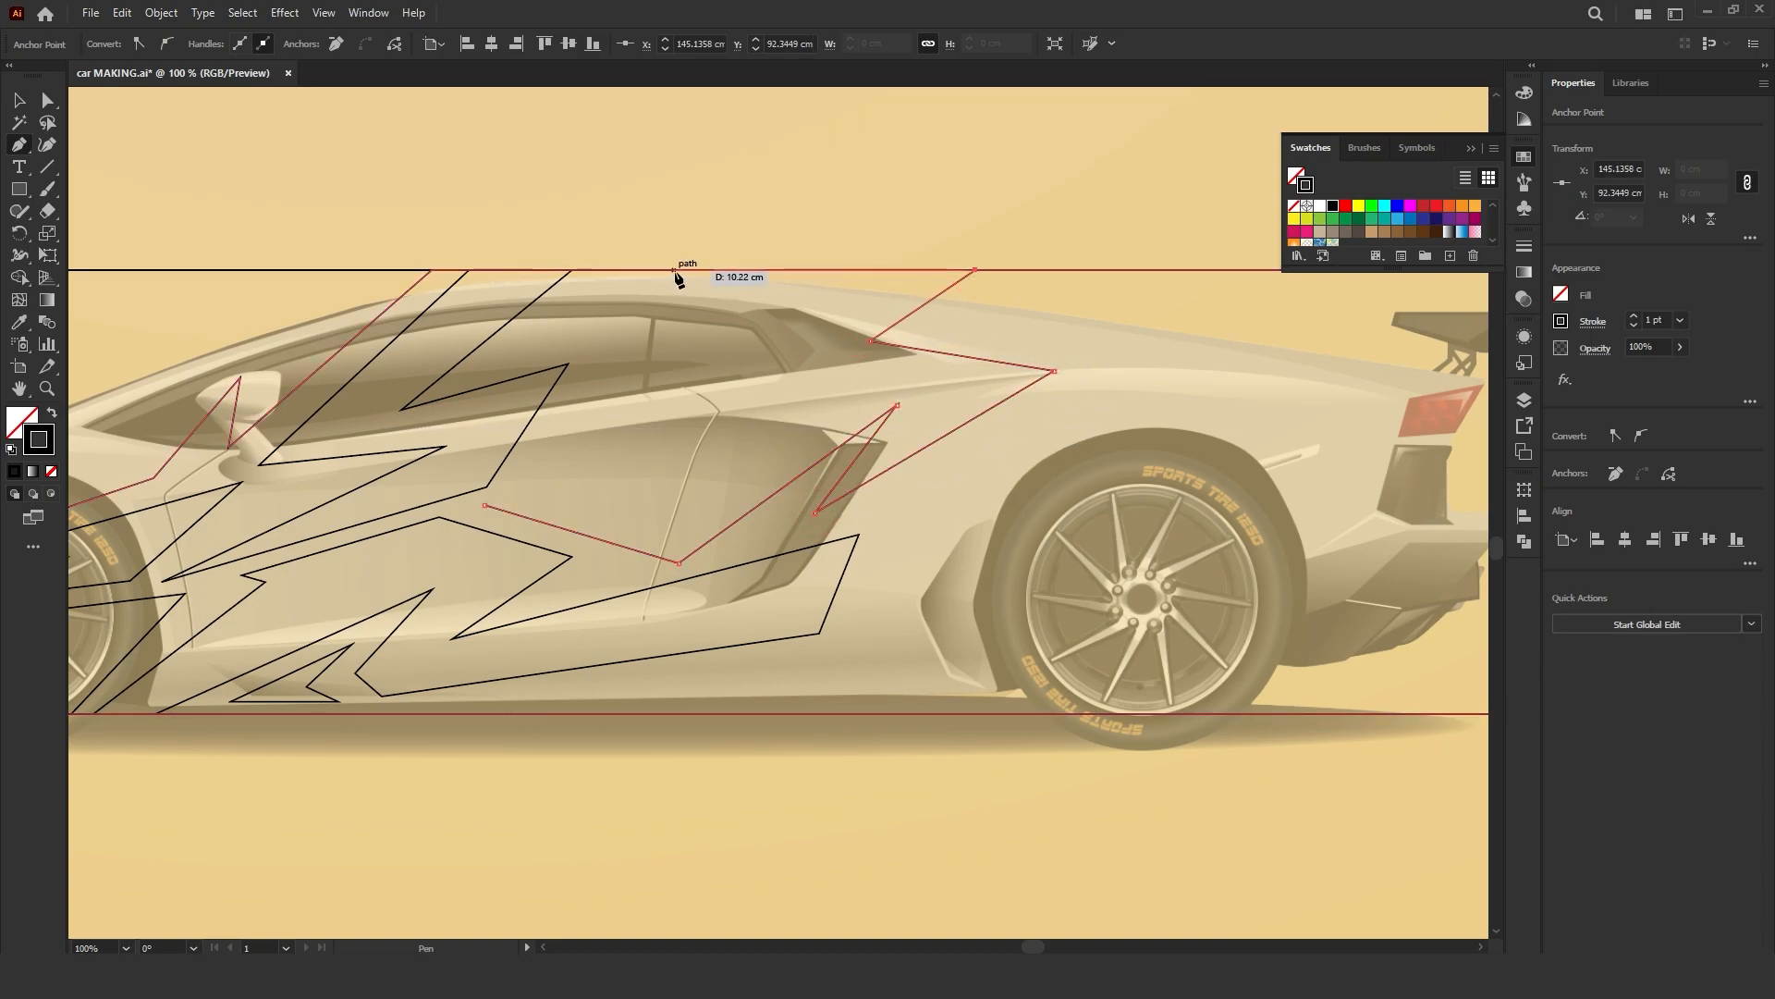
{"action": "left_click", "coordinate": [745, 270]}
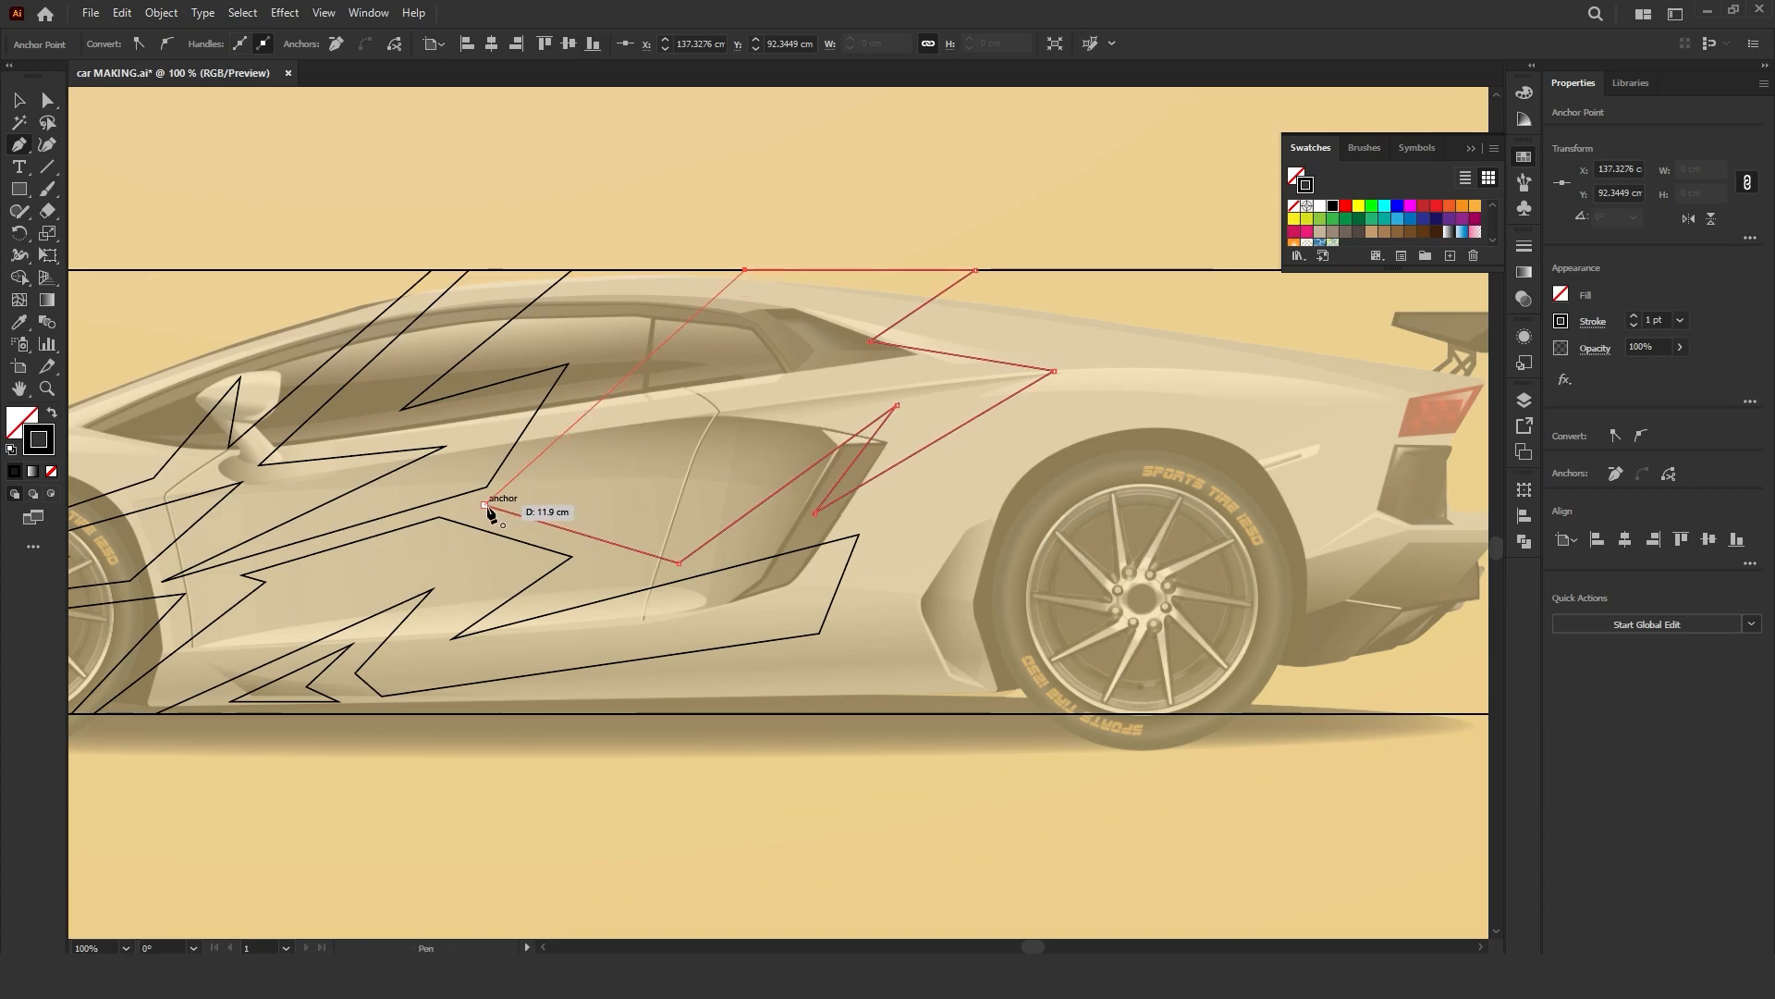
{"action": "left_click", "coordinate": [603, 492]}
{"action": "left_click", "coordinate": [484, 504]}
Step: Draw a closed, notched band from the upper door over the side window to the rectangle's top edge, between the two existing shapes, and deselect it
{"action": "key", "text": "space"}
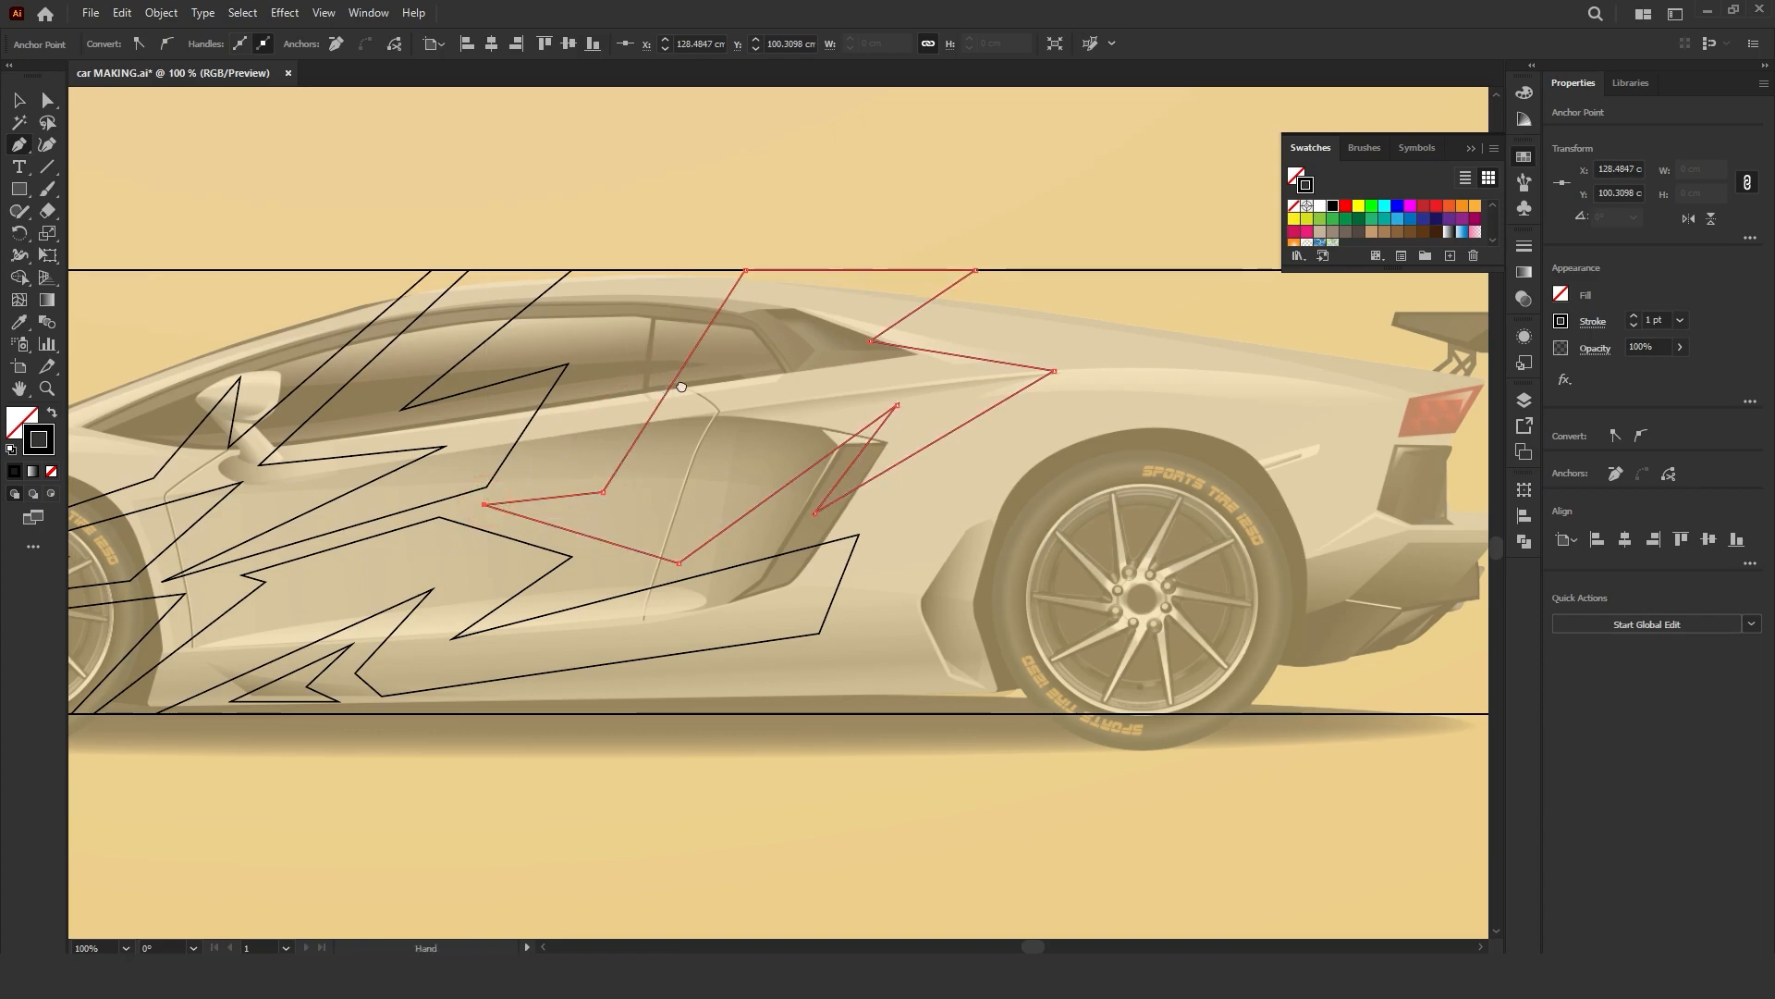
{"action": "left_click_drag", "start_coordinate": [659, 375], "coordinate": [773, 439]}
{"action": "left_click", "coordinate": [625, 547]}
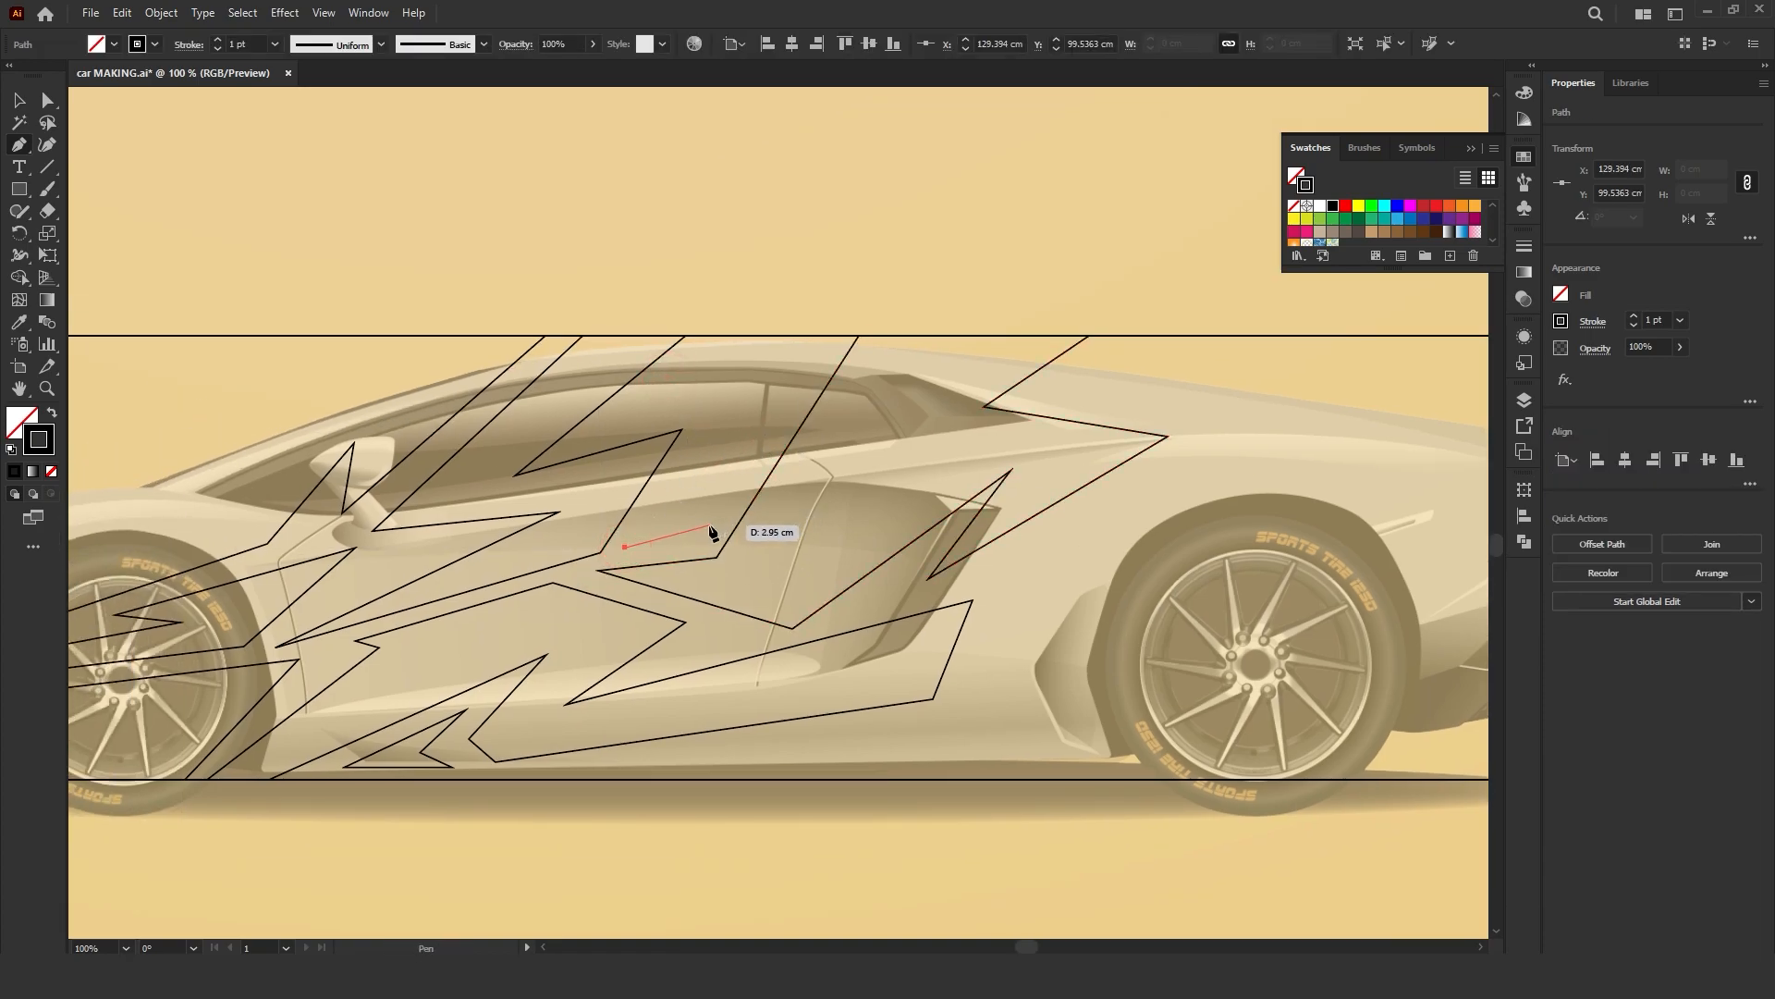
{"action": "left_click", "coordinate": [709, 525]}
{"action": "left_click", "coordinate": [831, 336]}
{"action": "left_click", "coordinate": [718, 336]}
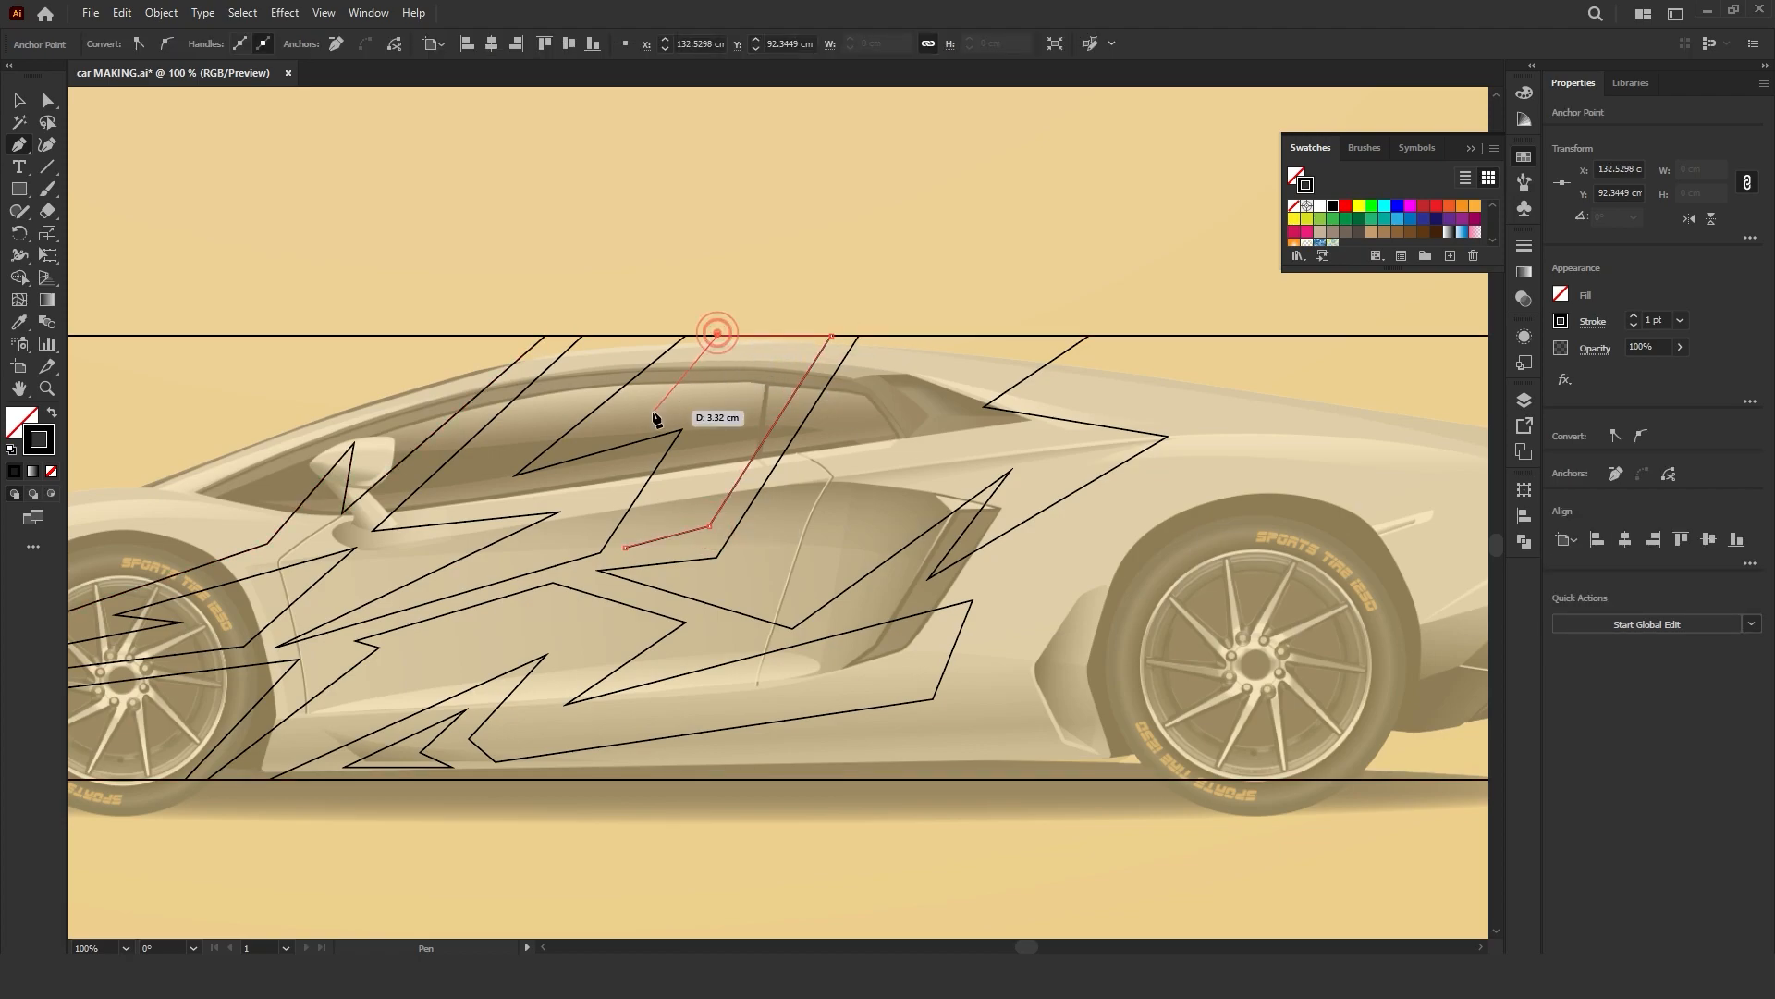
{"action": "left_click", "coordinate": [625, 419]}
{"action": "left_click", "coordinate": [727, 393]}
{"action": "left_click", "coordinate": [625, 547]}
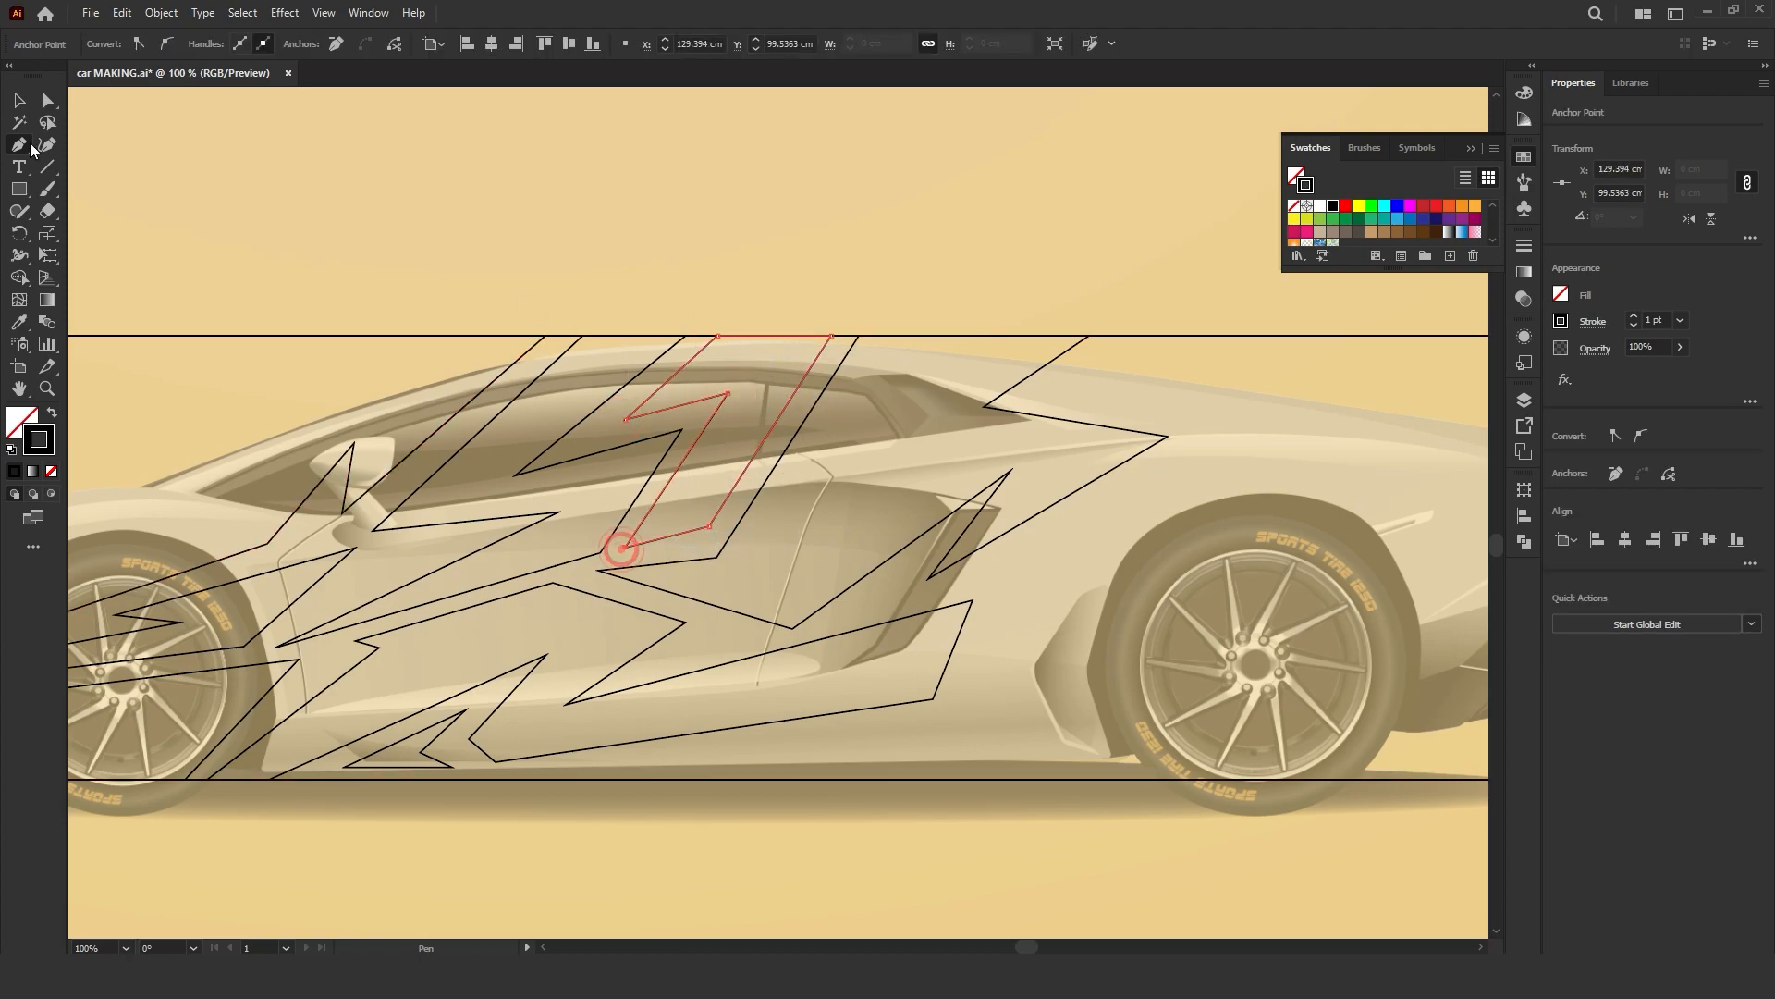
{"action": "key", "text": "v"}
{"action": "left_click", "coordinate": [551, 277]}
Step: Pull in the lower jagged shape's rear tip and reposition the door-to-roof shape's lower corner and side-intake notch for wider gaps
{"action": "key", "text": "ctrl+minus"}
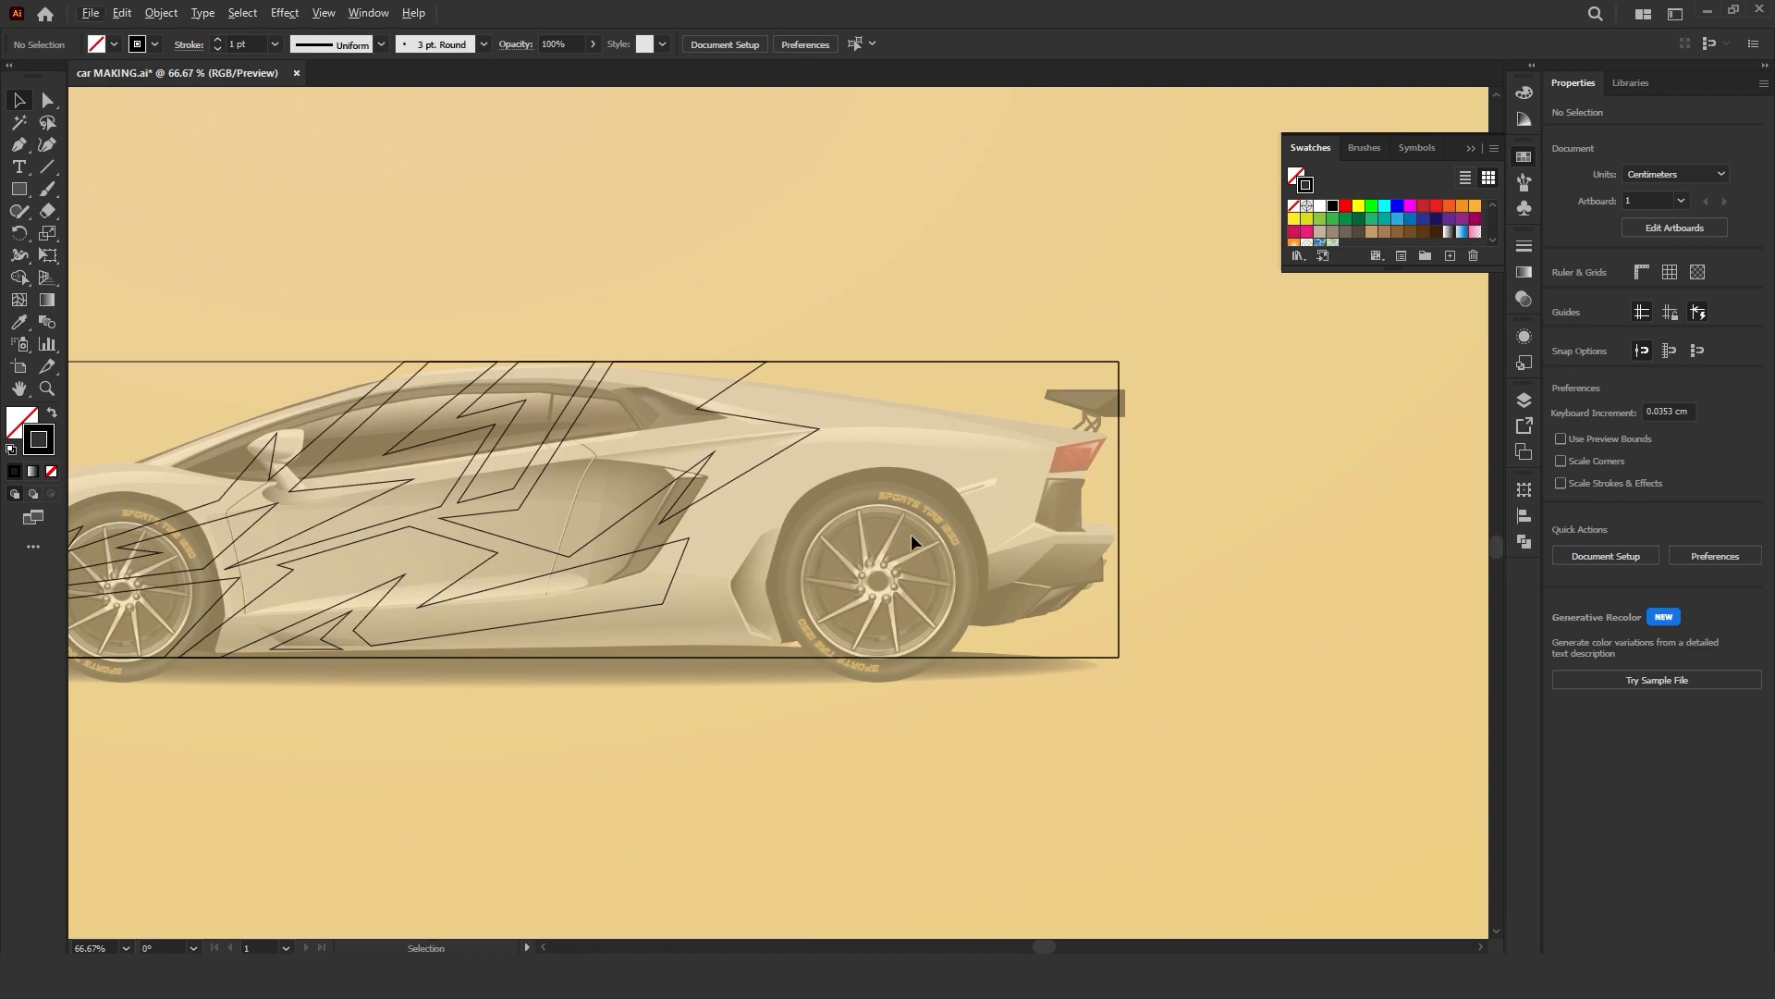
{"action": "key", "text": "ctrl+plus"}
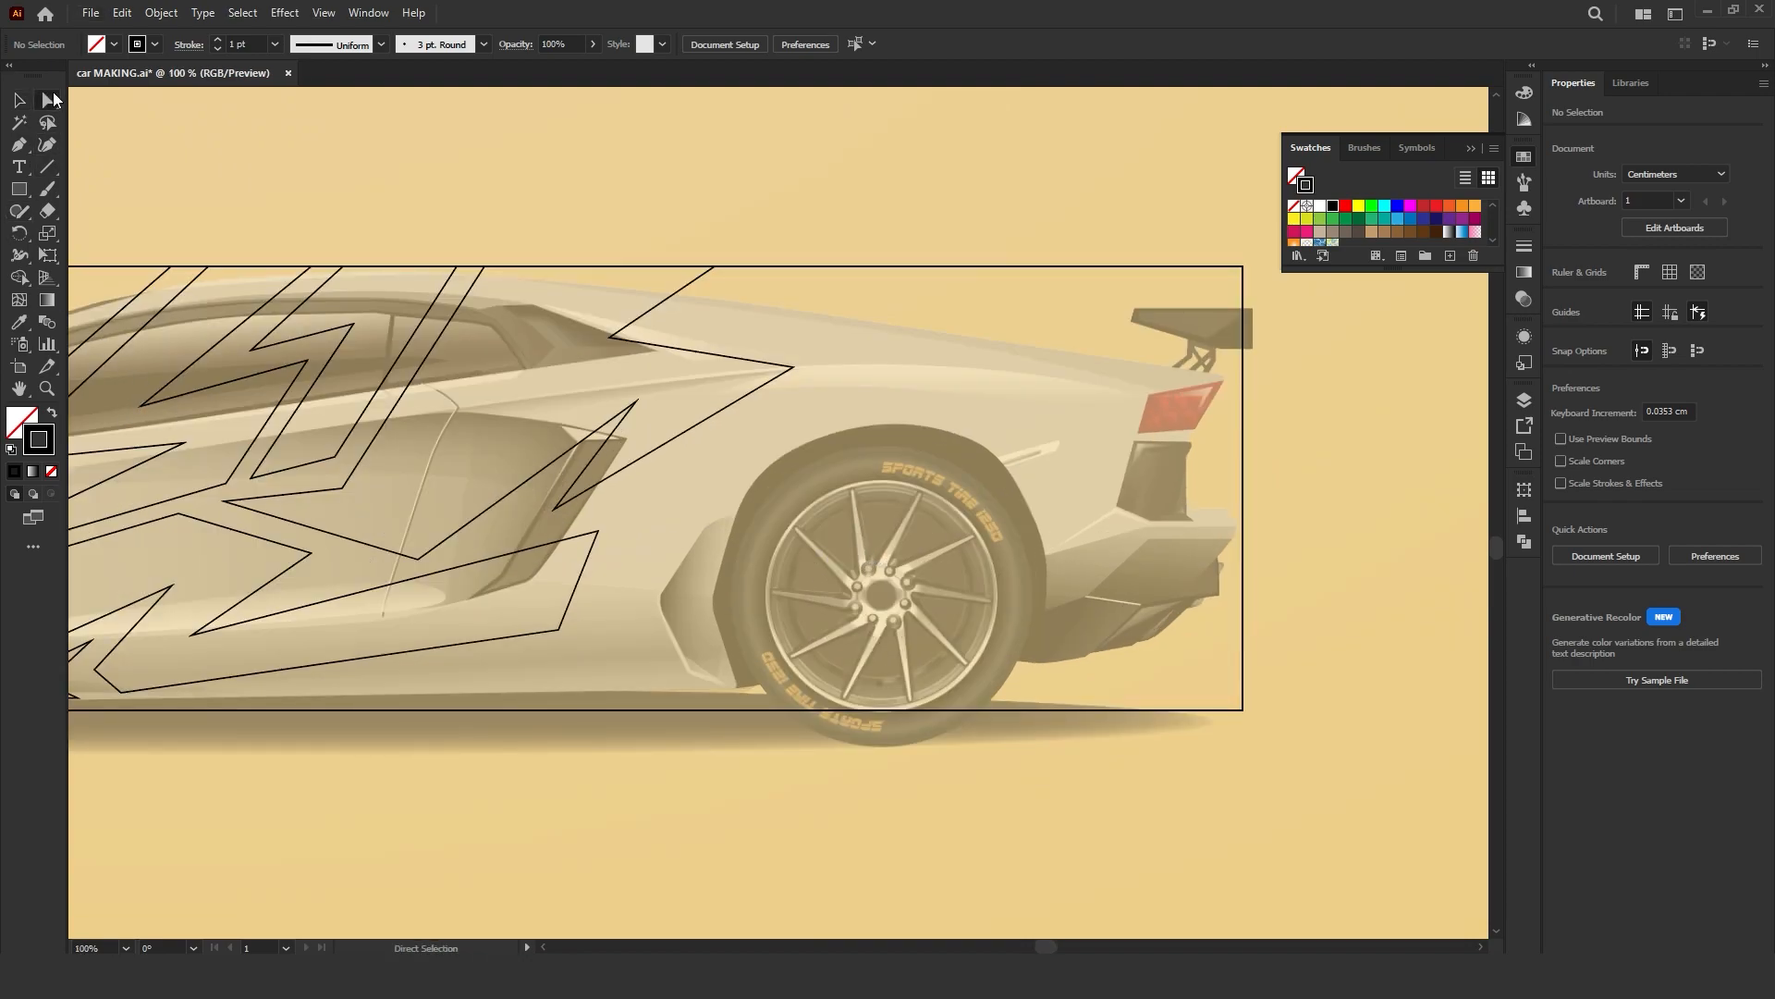
{"action": "left_click_drag", "start_coordinate": [598, 533], "coordinate": [586, 559]}
{"action": "left_click_drag", "start_coordinate": [417, 559], "coordinate": [379, 548]}
{"action": "left_click_drag", "start_coordinate": [559, 512], "coordinate": [588, 487]}
{"action": "left_click", "coordinate": [707, 520]}
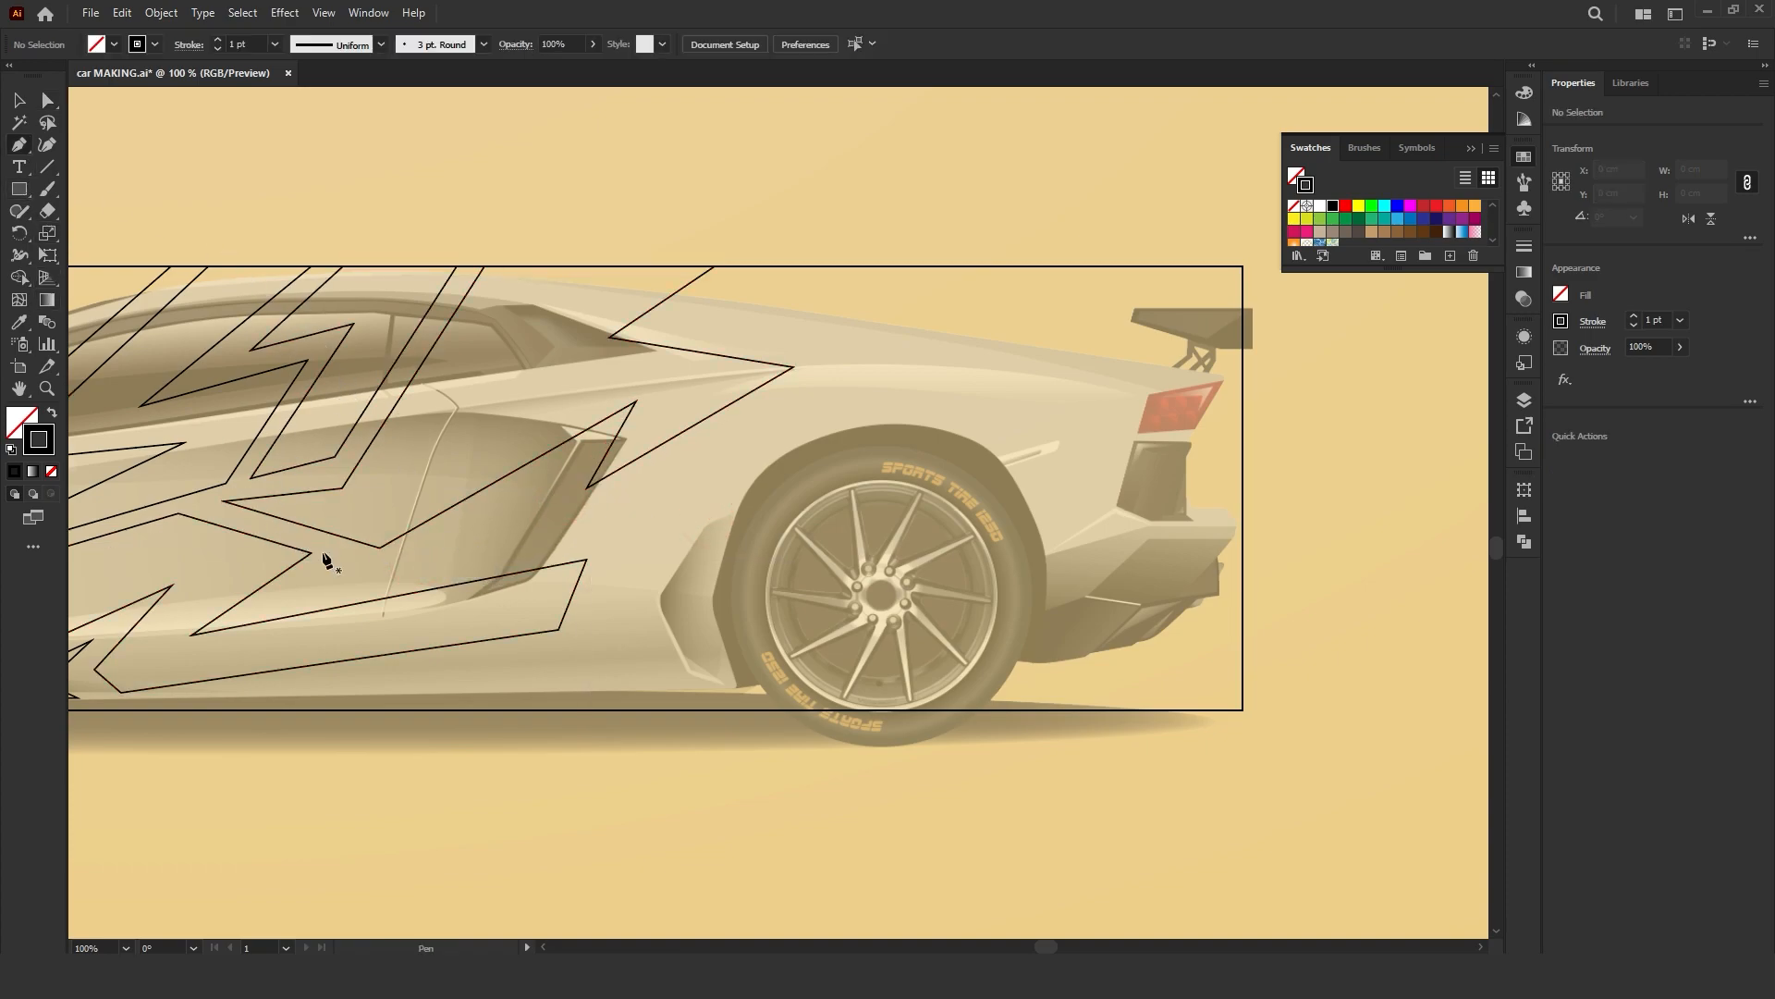
Step: Draw a closed, narrow triangle pointing forward over the rear deck, with its base on the rectangle's top edge
{"action": "left_click", "coordinate": [861, 267]}
{"action": "left_click", "coordinate": [682, 333]}
{"action": "left_click", "coordinate": [1099, 268]}
{"action": "left_click", "coordinate": [860, 267]}
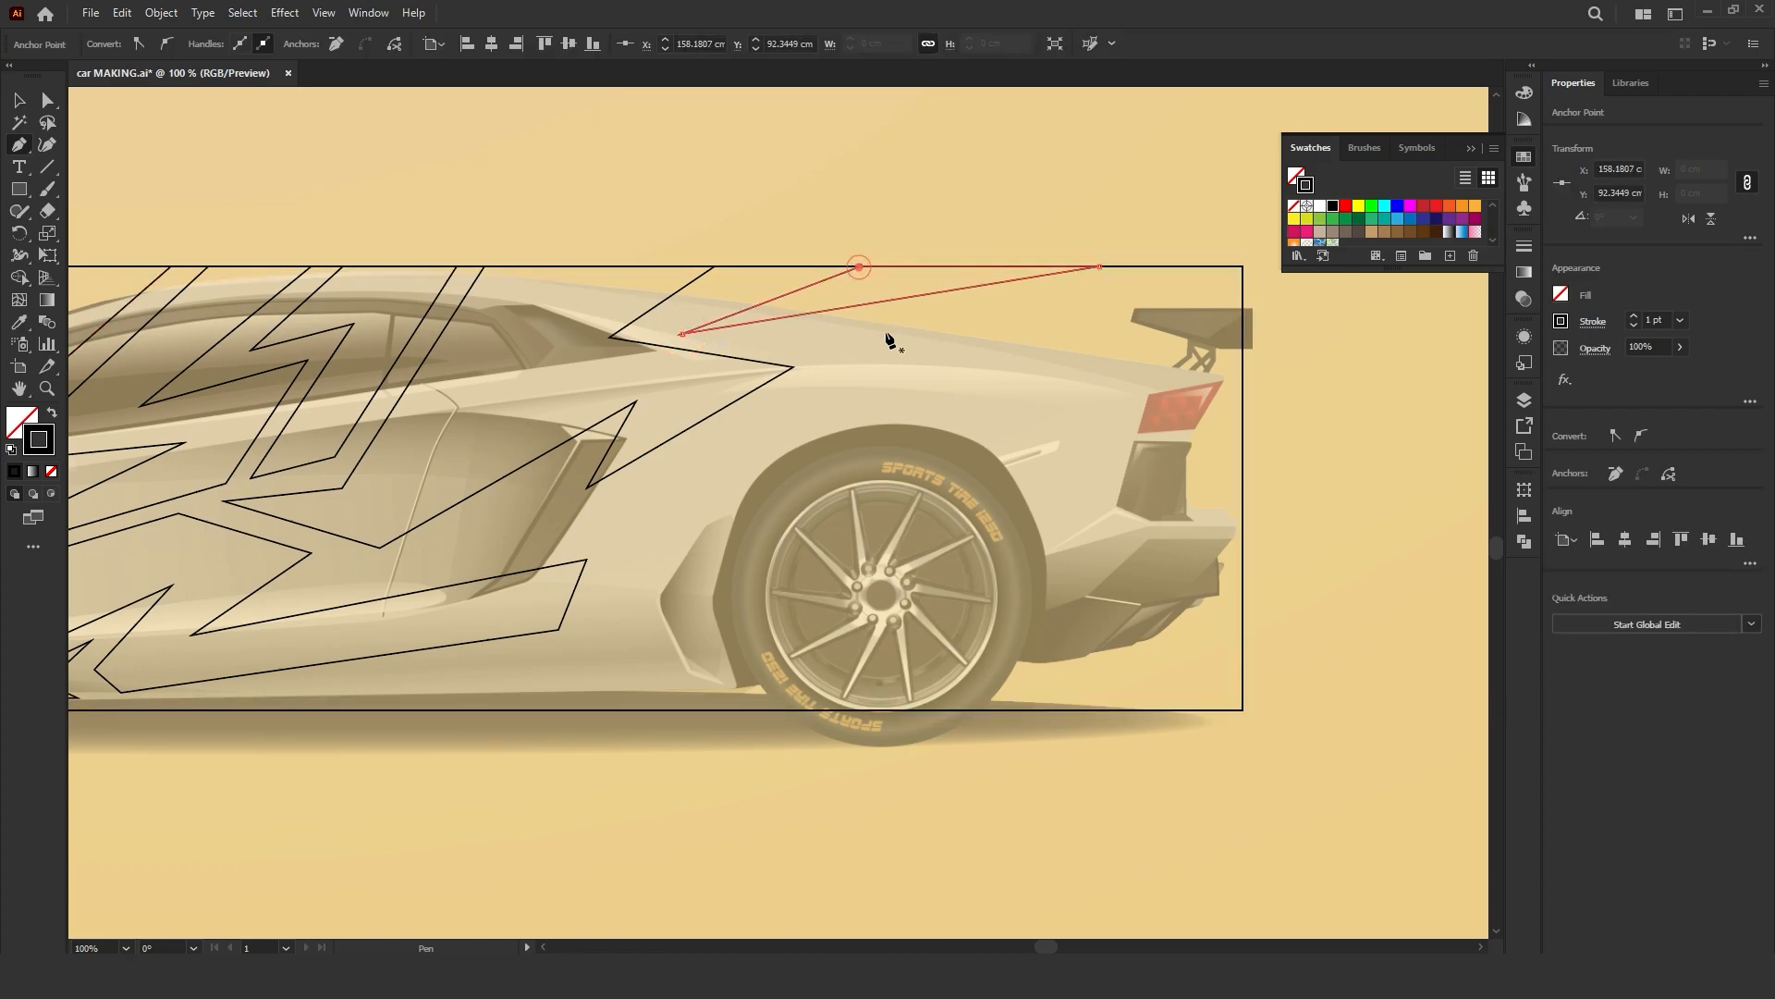
Step: Start a jagged Pen path ahead of the rear spoiler and run it over the rear fender, side intake and skirt to the rectangle's bottom edge
{"action": "left_click", "coordinate": [1111, 293]}
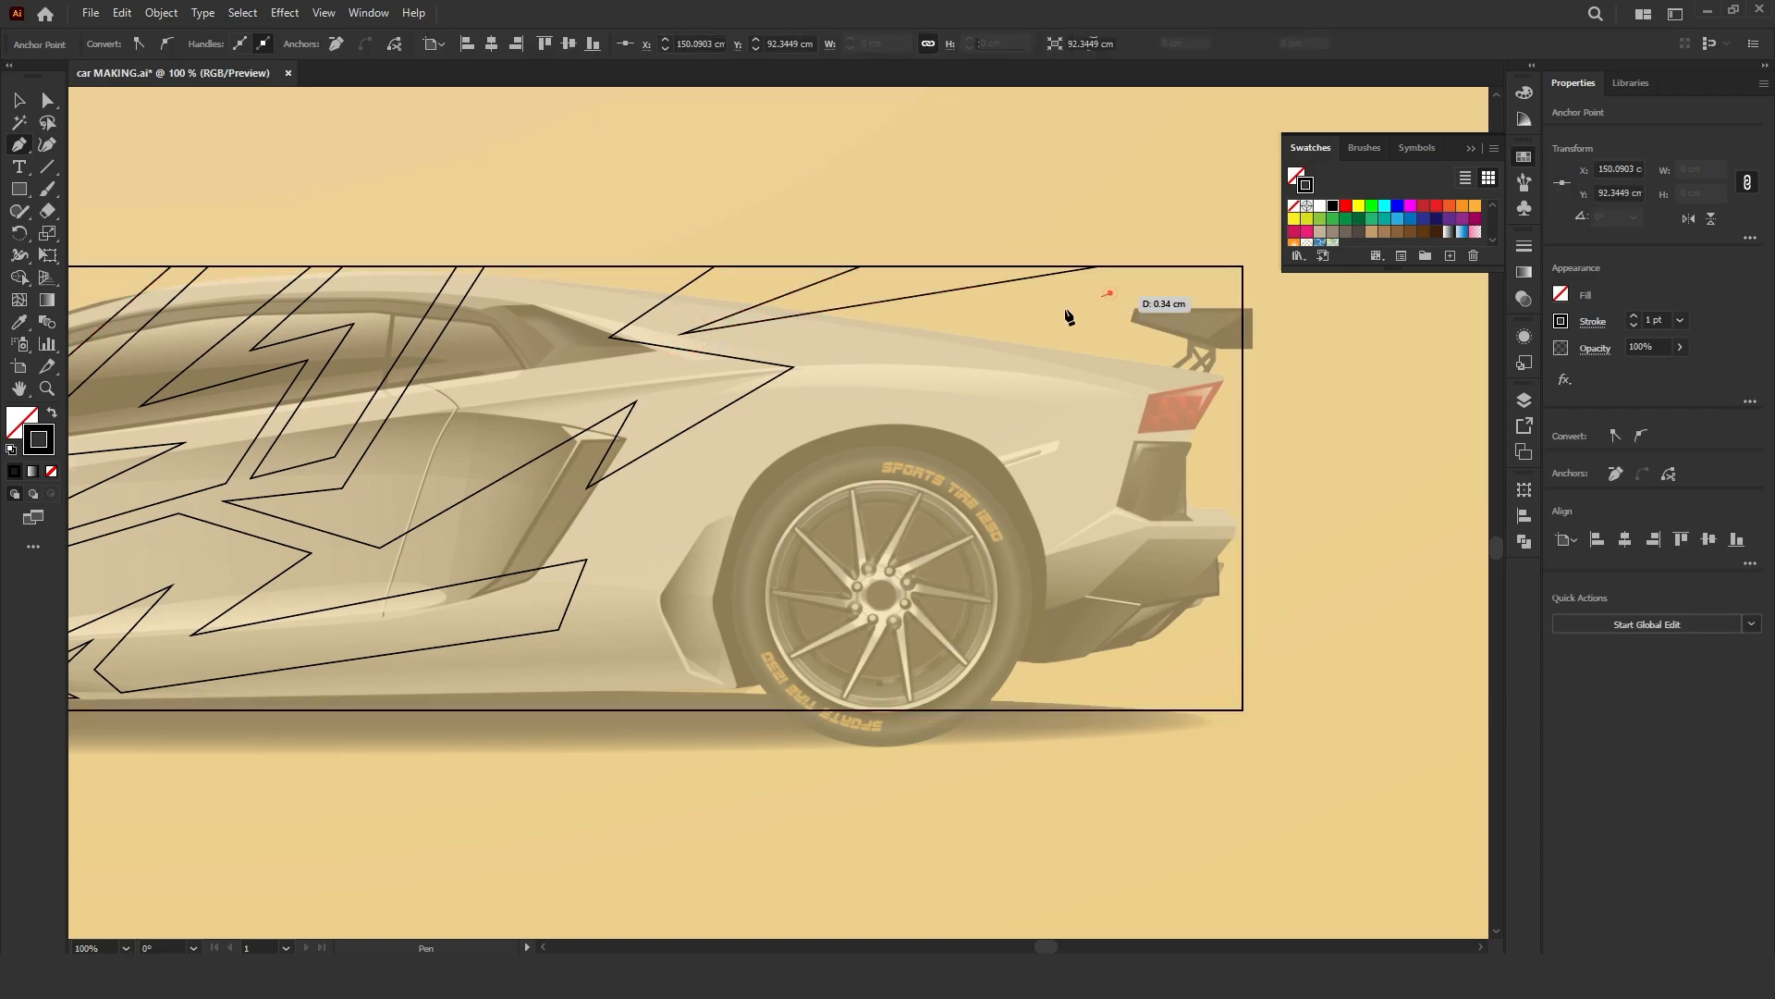
{"action": "left_click_drag", "start_coordinate": [746, 342], "coordinate": [838, 368]}
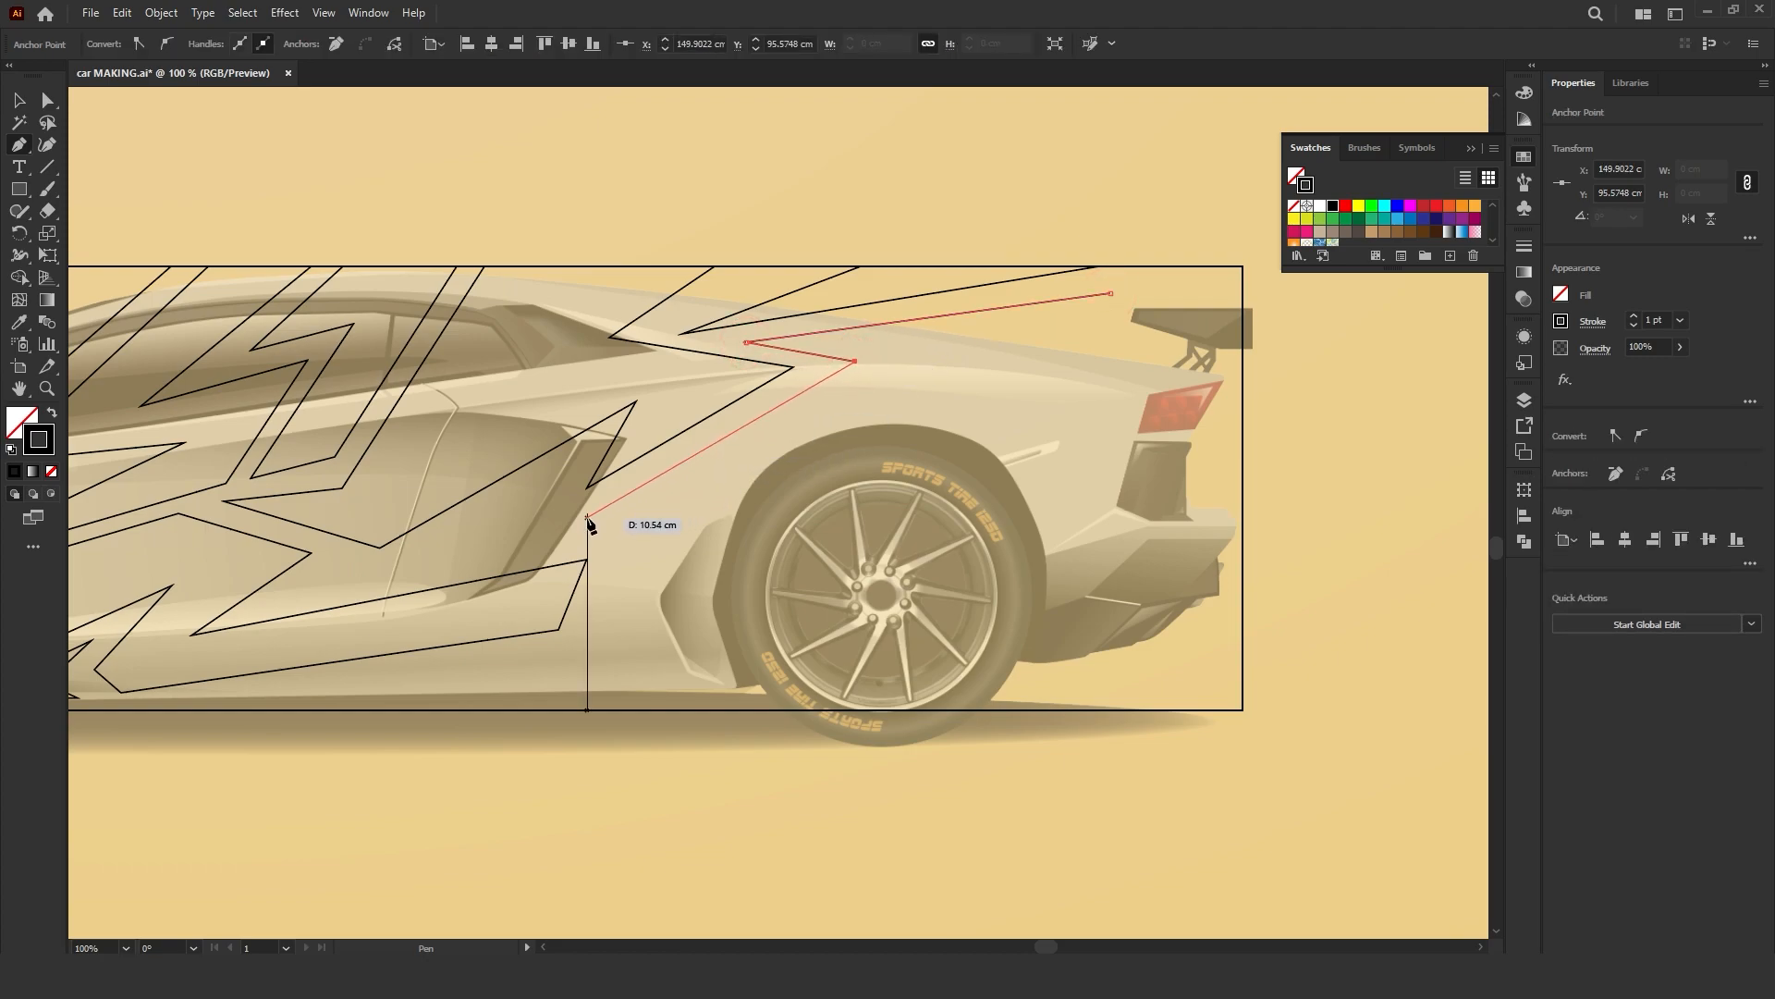
{"action": "left_click", "coordinate": [559, 516]}
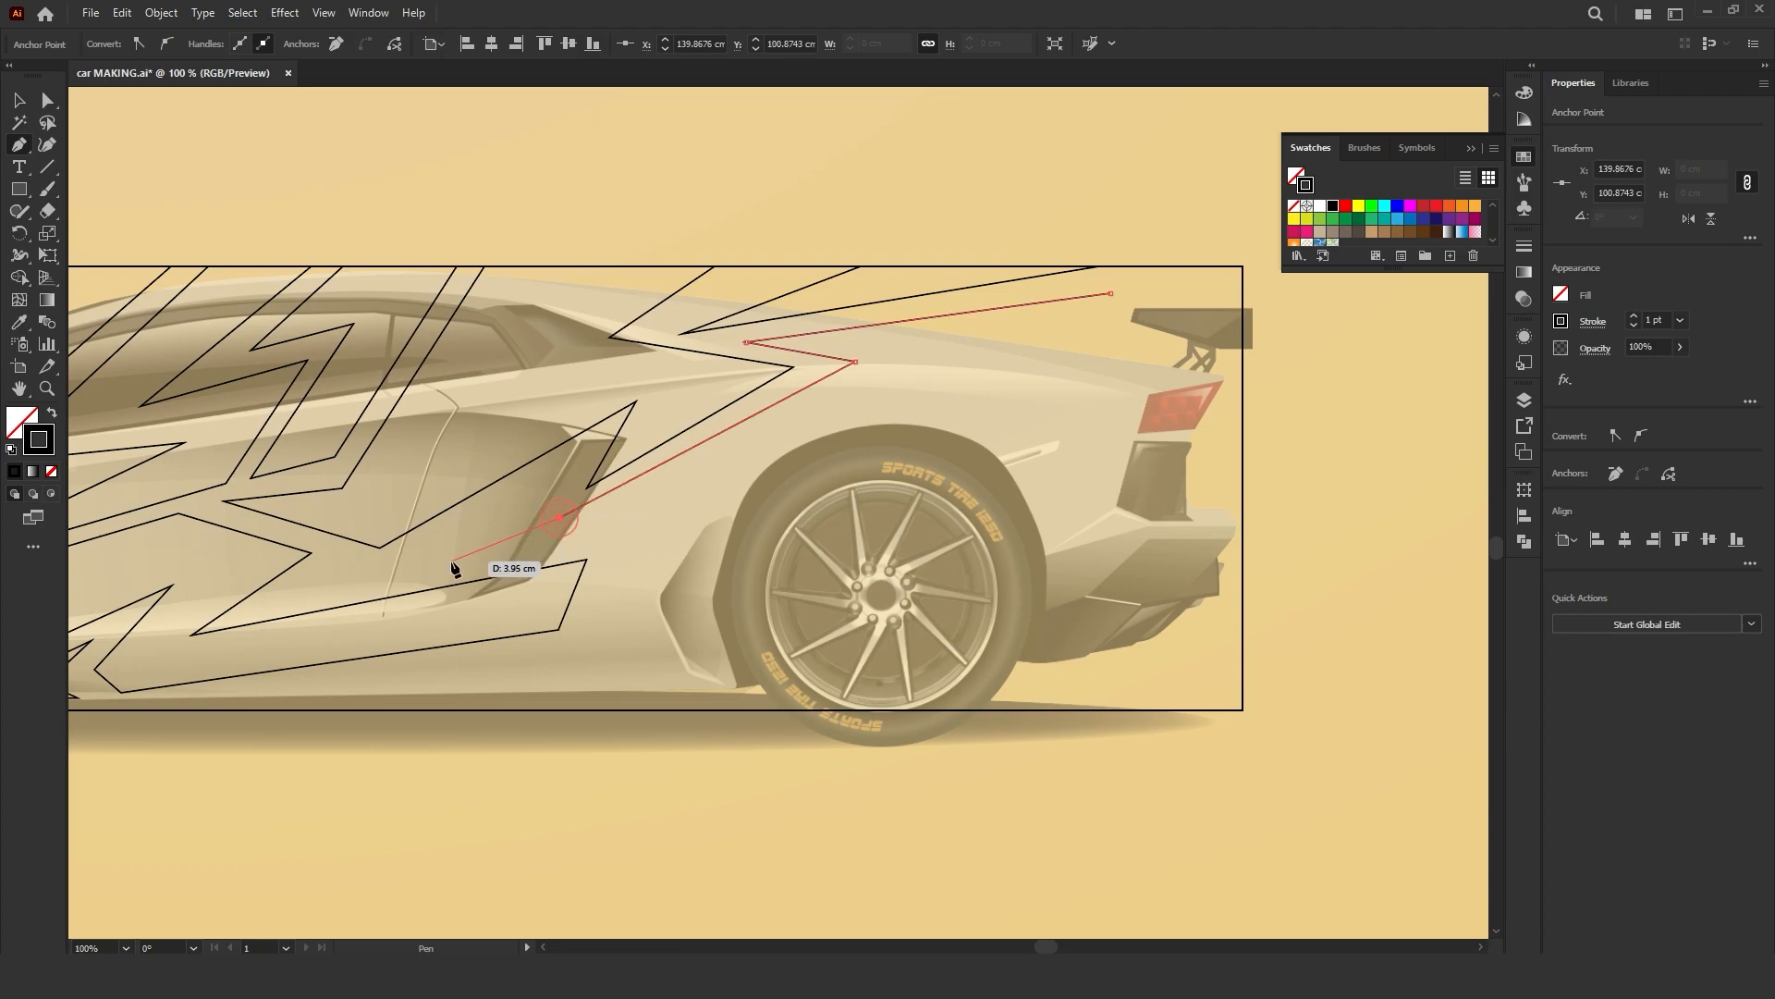
{"action": "left_click", "coordinate": [508, 559]}
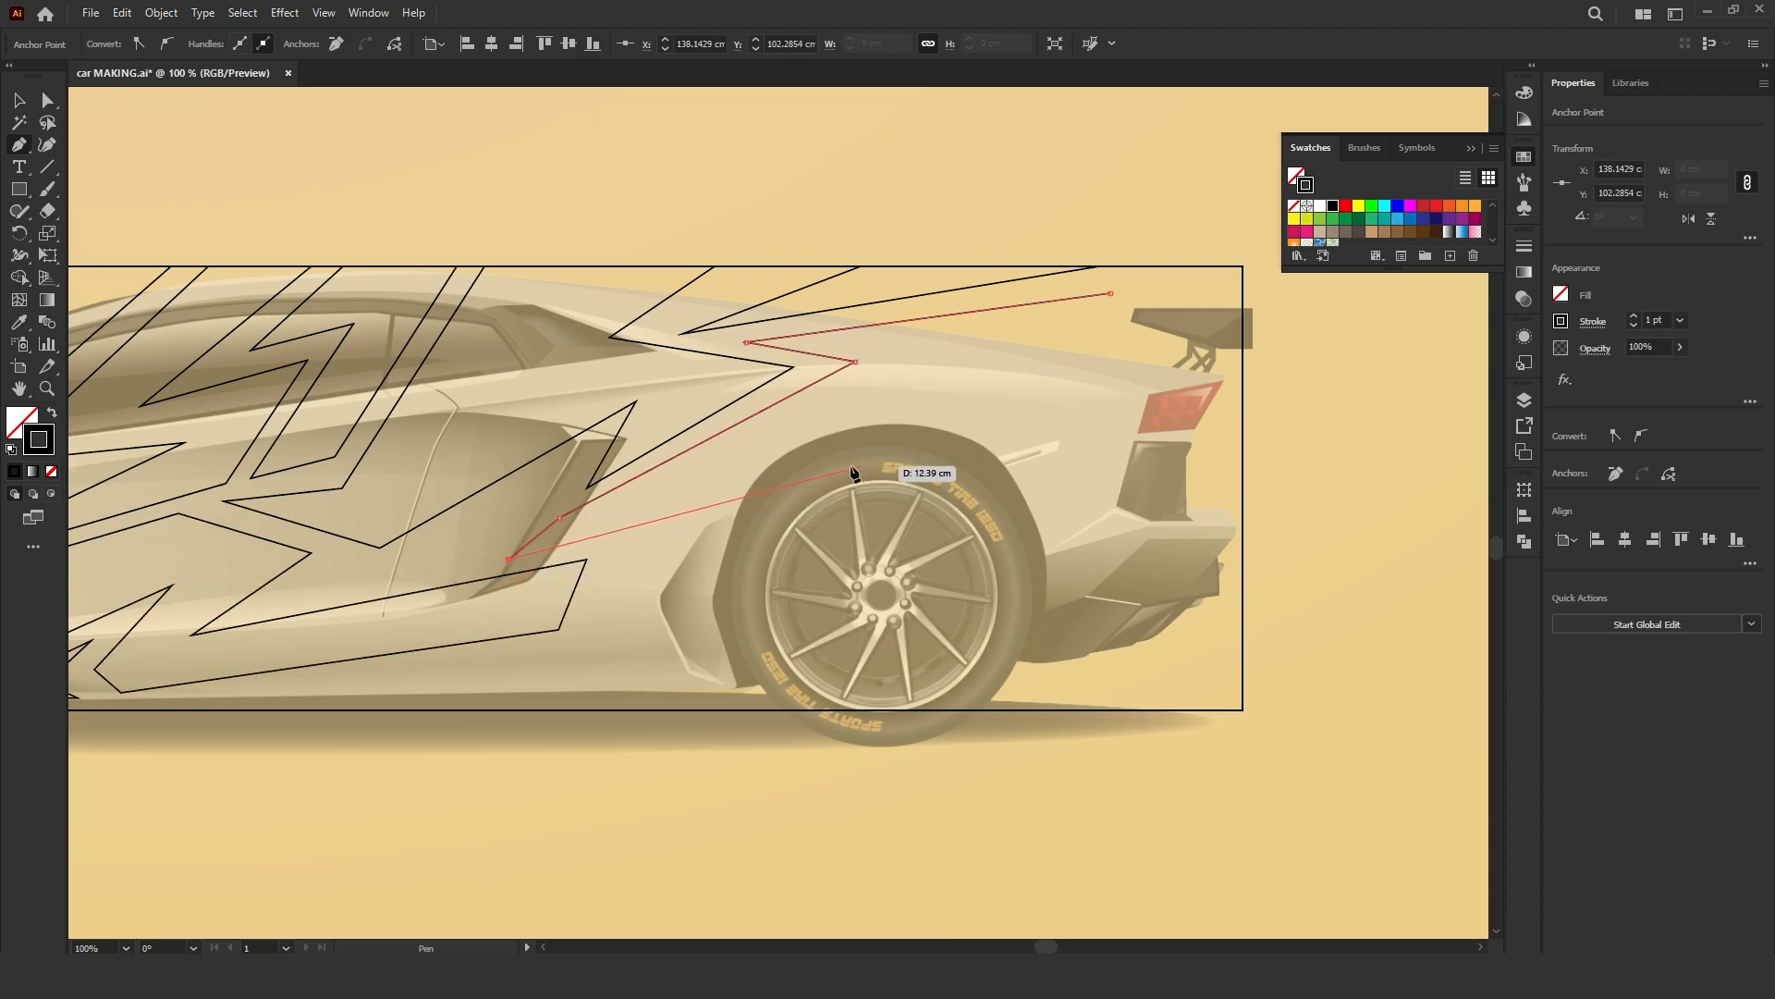
{"action": "left_click", "coordinate": [756, 497]}
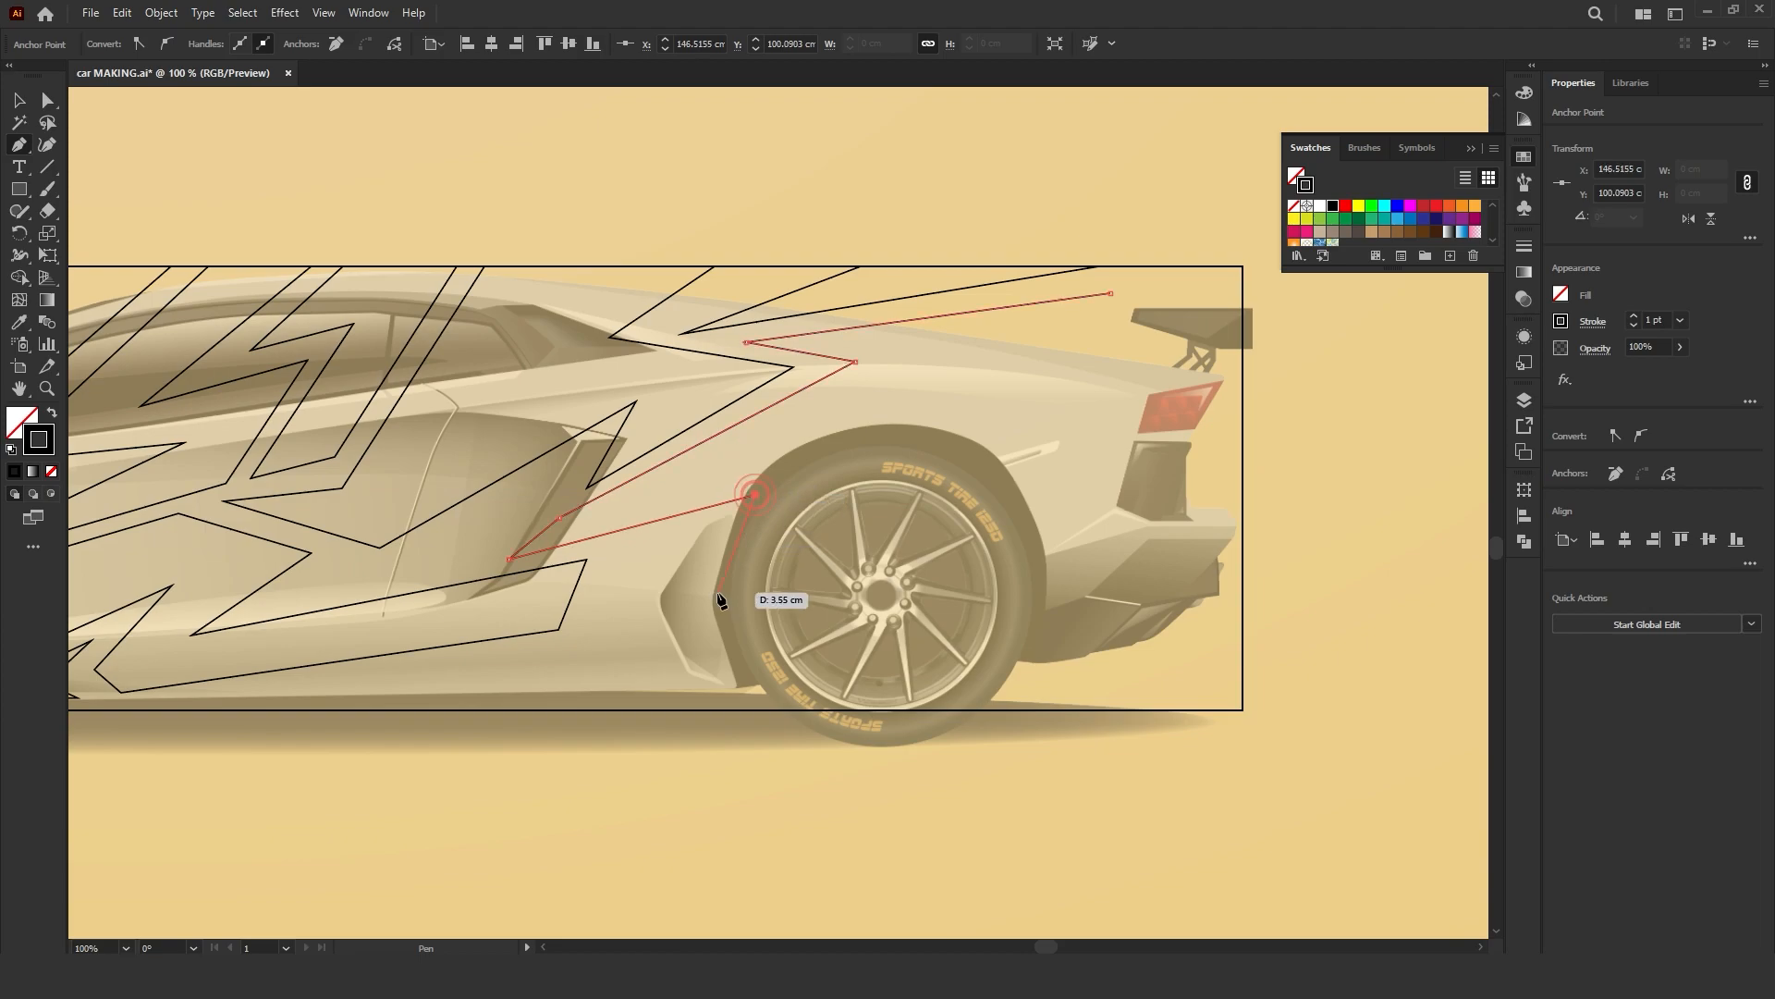
{"action": "left_click", "coordinate": [695, 640]}
{"action": "left_click", "coordinate": [214, 708]}
{"action": "left_click", "coordinate": [820, 709]}
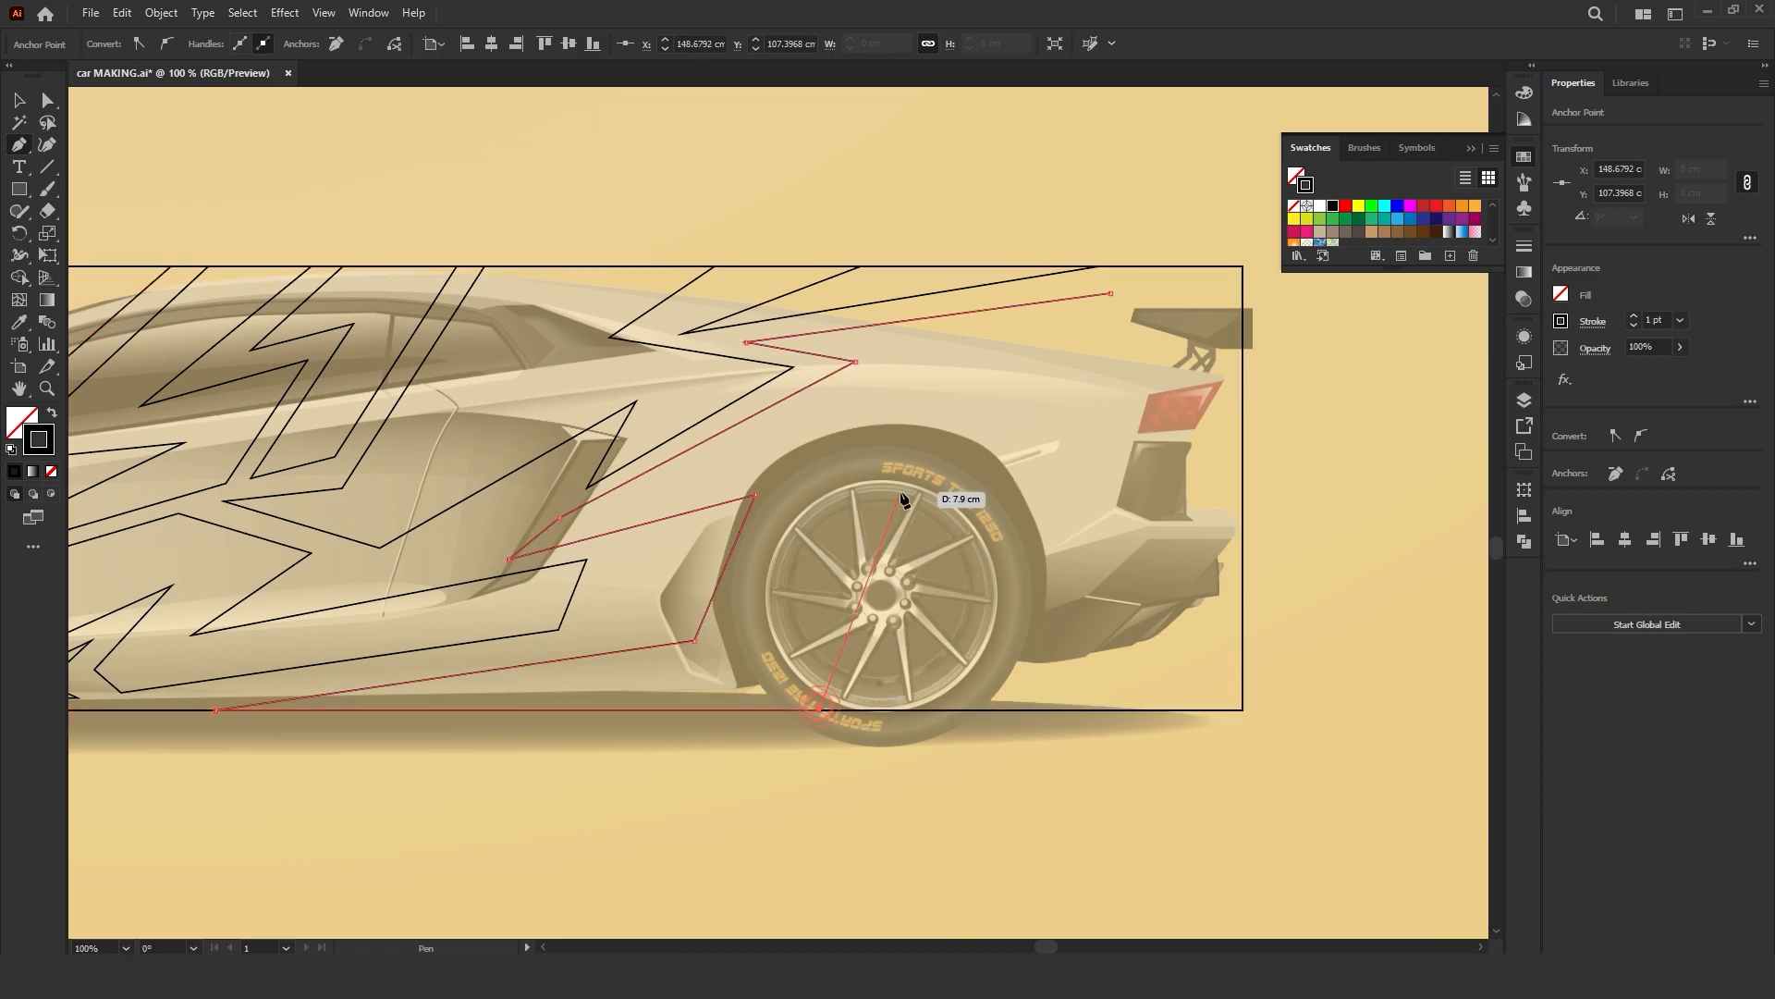
Step: Run the jagged path up across the rear wheel and rear fender to the rectangle's corner above the spoiler, close it, and deselect it
{"action": "left_click", "coordinate": [993, 389]}
{"action": "left_click", "coordinate": [811, 452]}
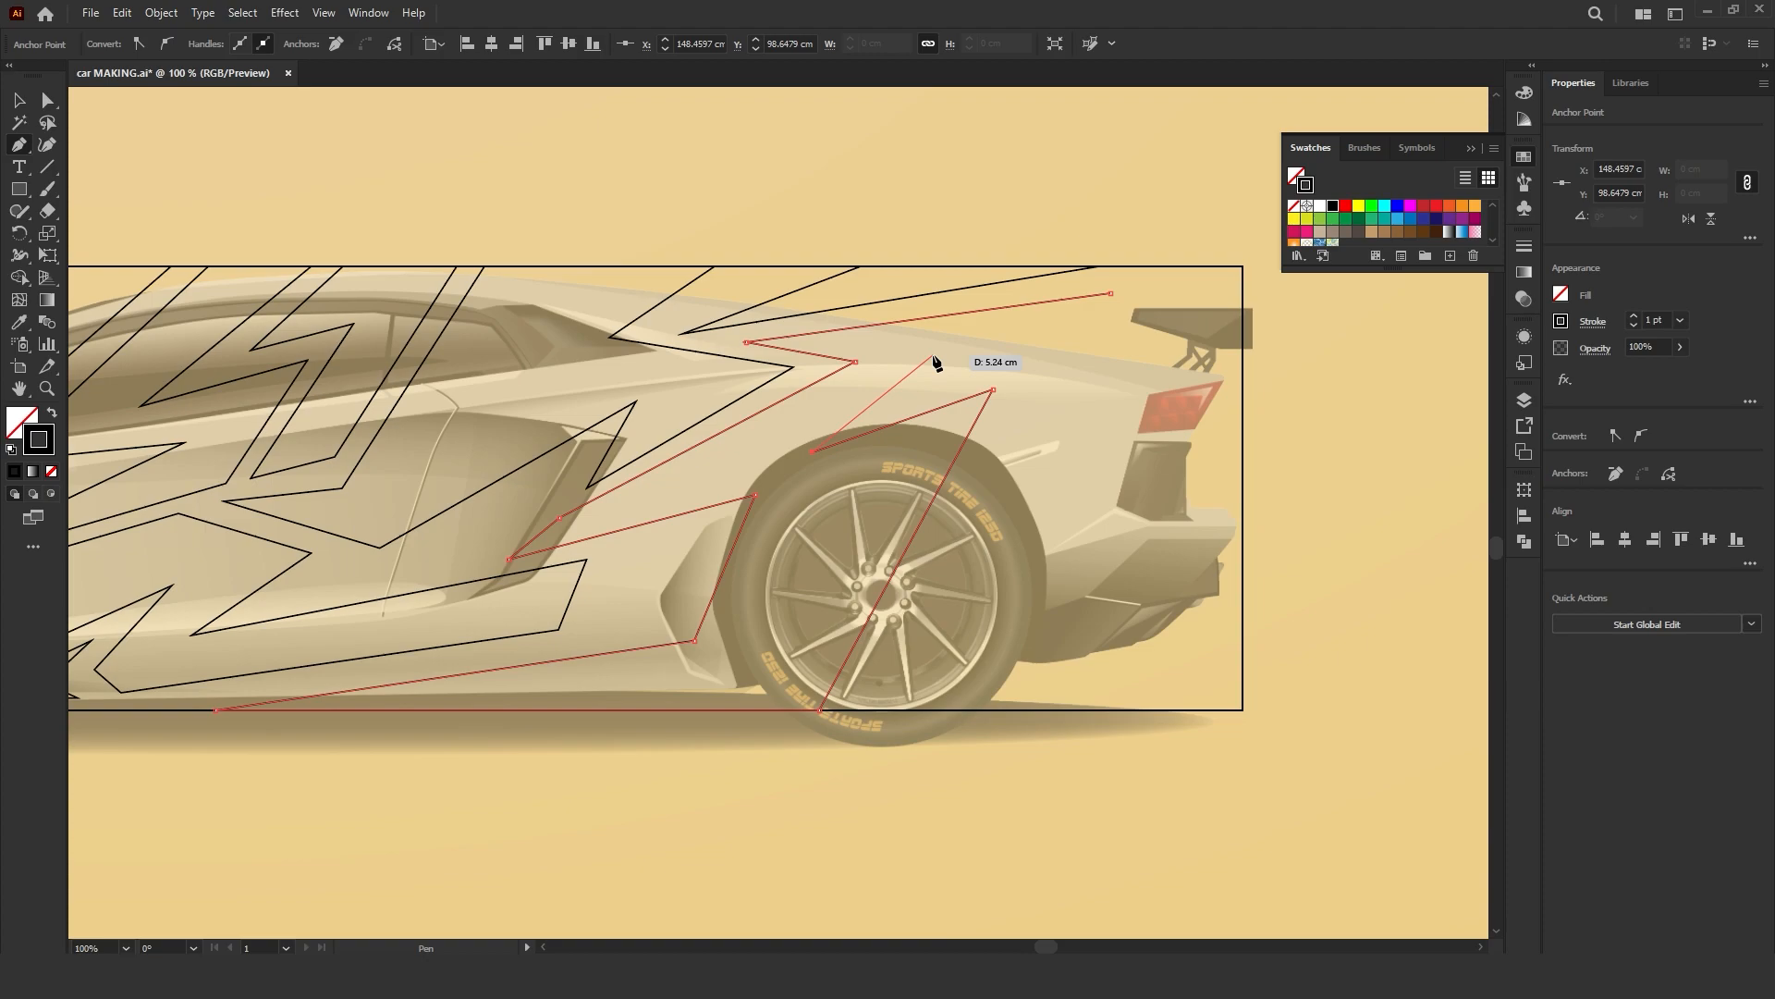
{"action": "left_click", "coordinate": [879, 344]}
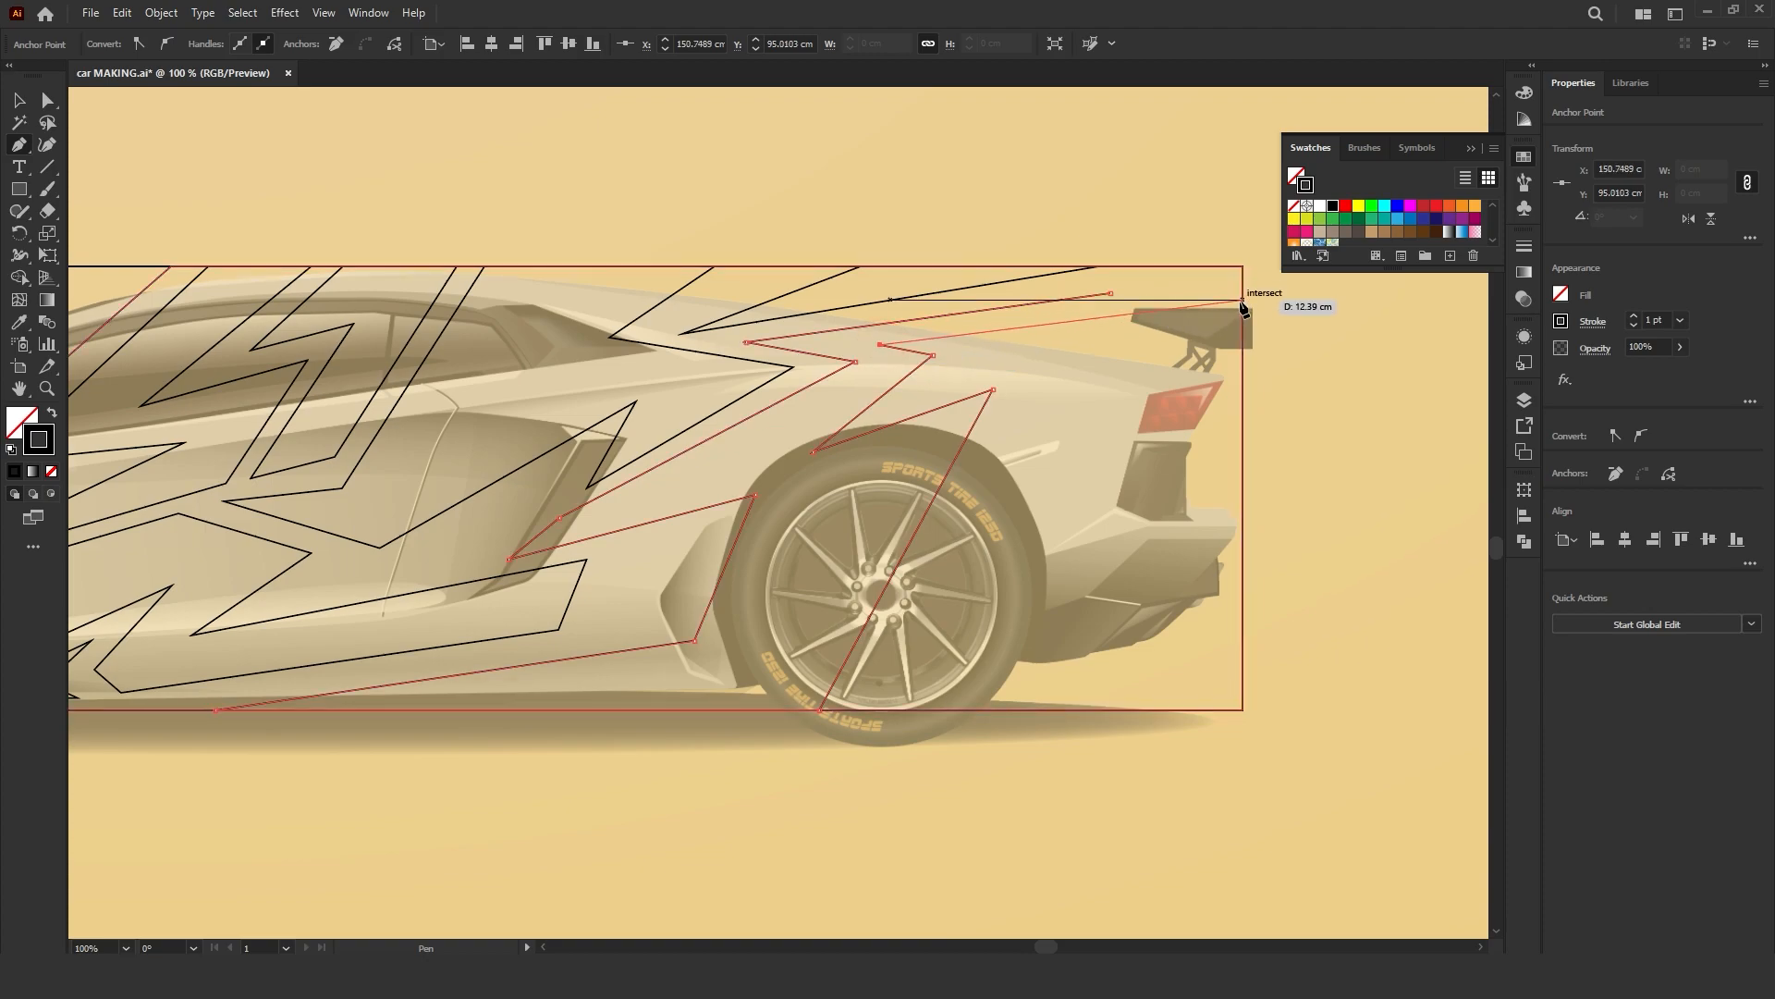
{"action": "left_click", "coordinate": [1242, 311]}
{"action": "left_click", "coordinate": [1242, 266]}
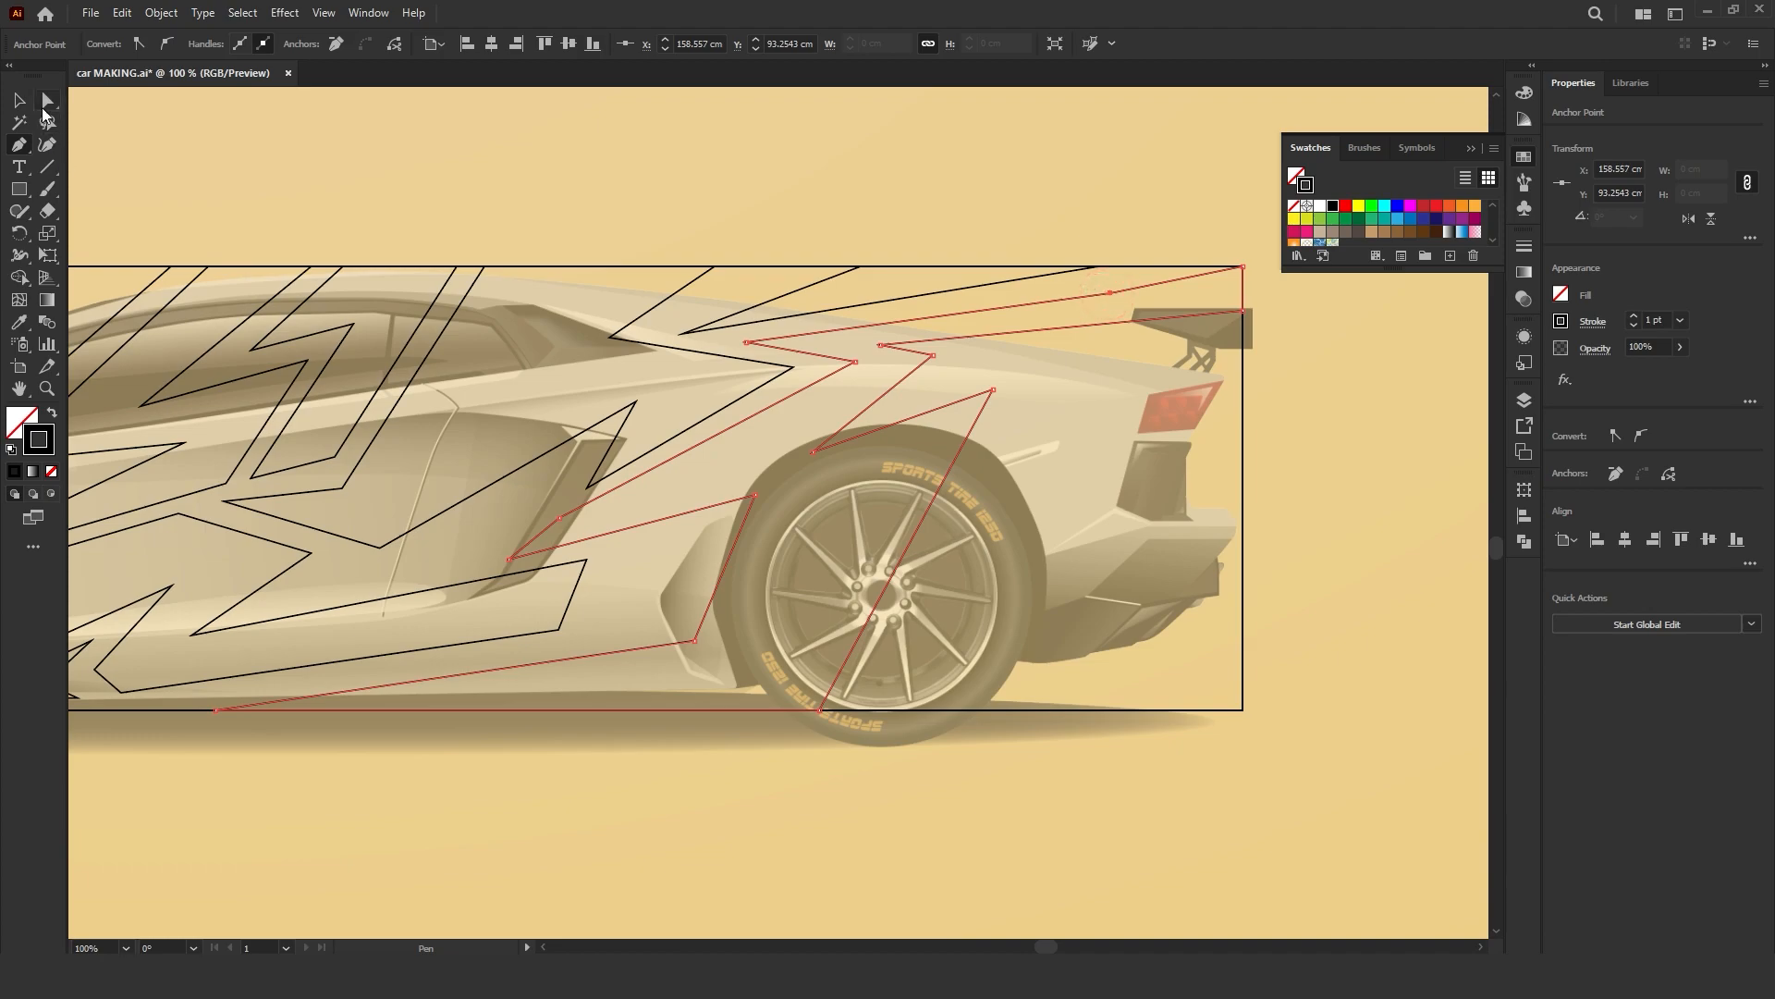
{"action": "left_click", "coordinate": [47, 100]}
{"action": "left_click", "coordinate": [1611, 478]}
{"action": "left_click", "coordinate": [1351, 475]}
Step: Draw a closed, notched shape over the rear bumper, following the rectangle's rear and bottom edges
{"action": "left_click_drag", "start_coordinate": [1339, 492], "coordinate": [1147, 489]}
{"action": "left_click", "coordinate": [20, 144]}
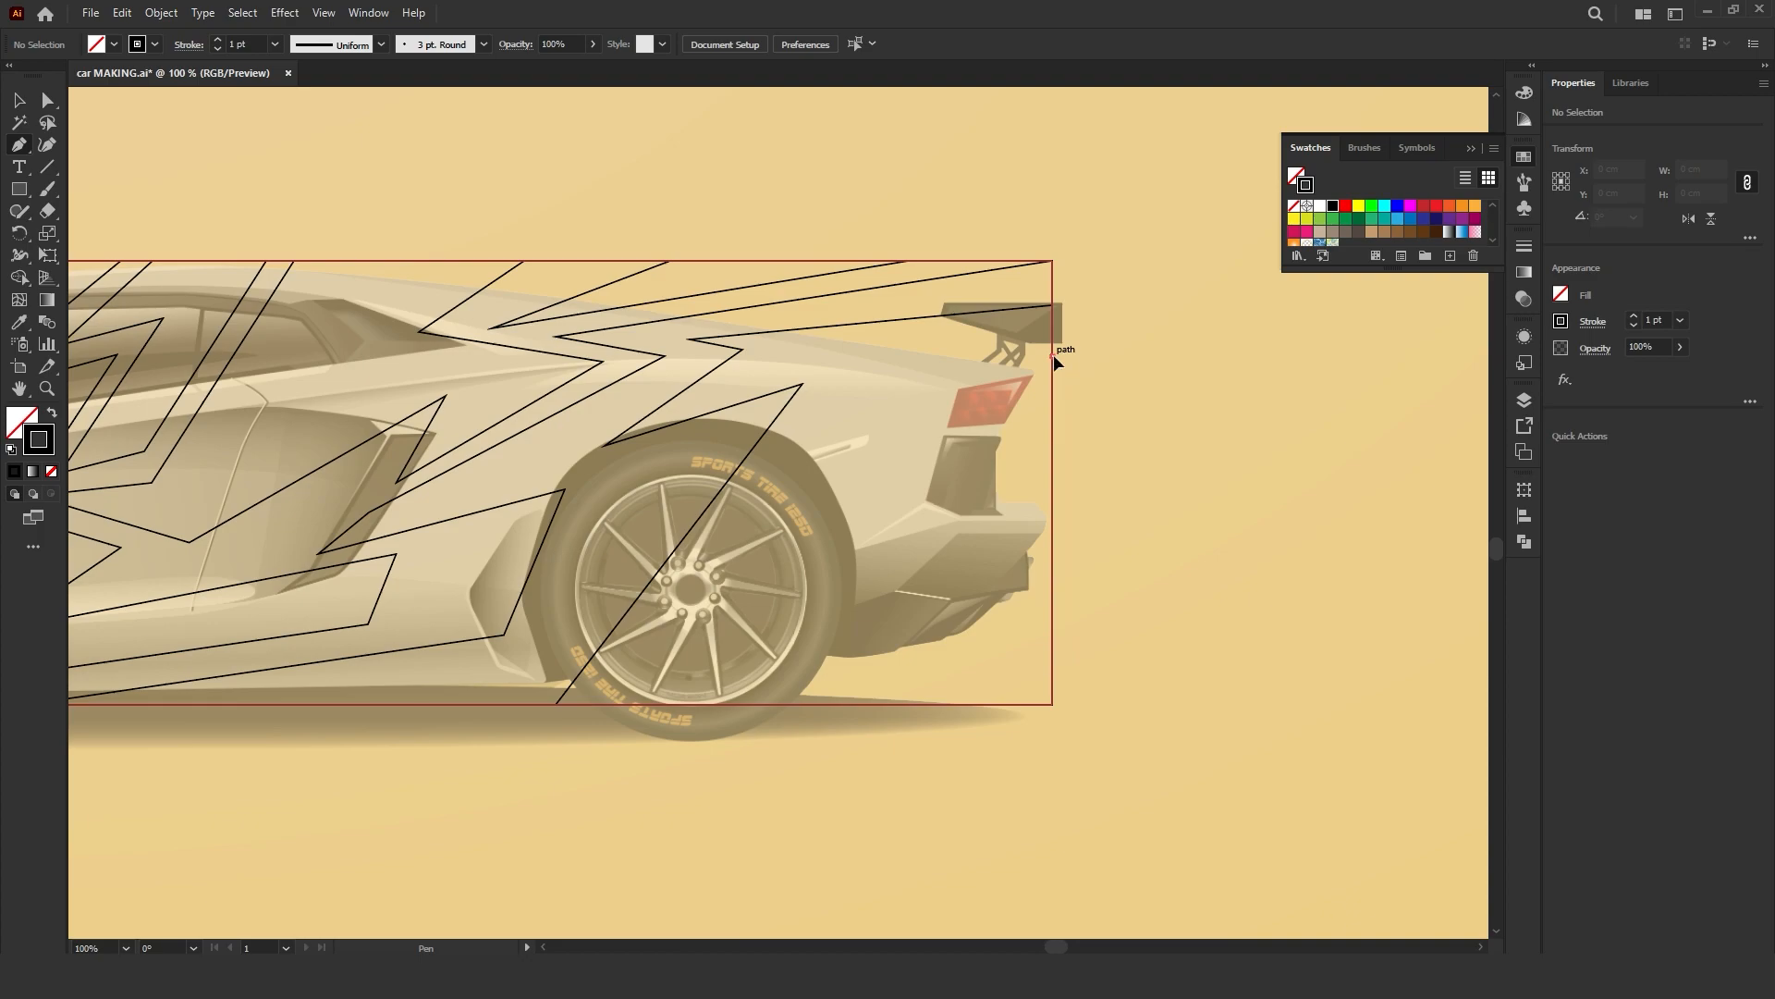
{"action": "left_click", "coordinate": [1052, 355]}
{"action": "left_click", "coordinate": [876, 551]}
{"action": "left_click", "coordinate": [952, 526]}
{"action": "left_click", "coordinate": [776, 704]}
{"action": "left_click", "coordinate": [1052, 703]}
{"action": "left_click", "coordinate": [1051, 359]}
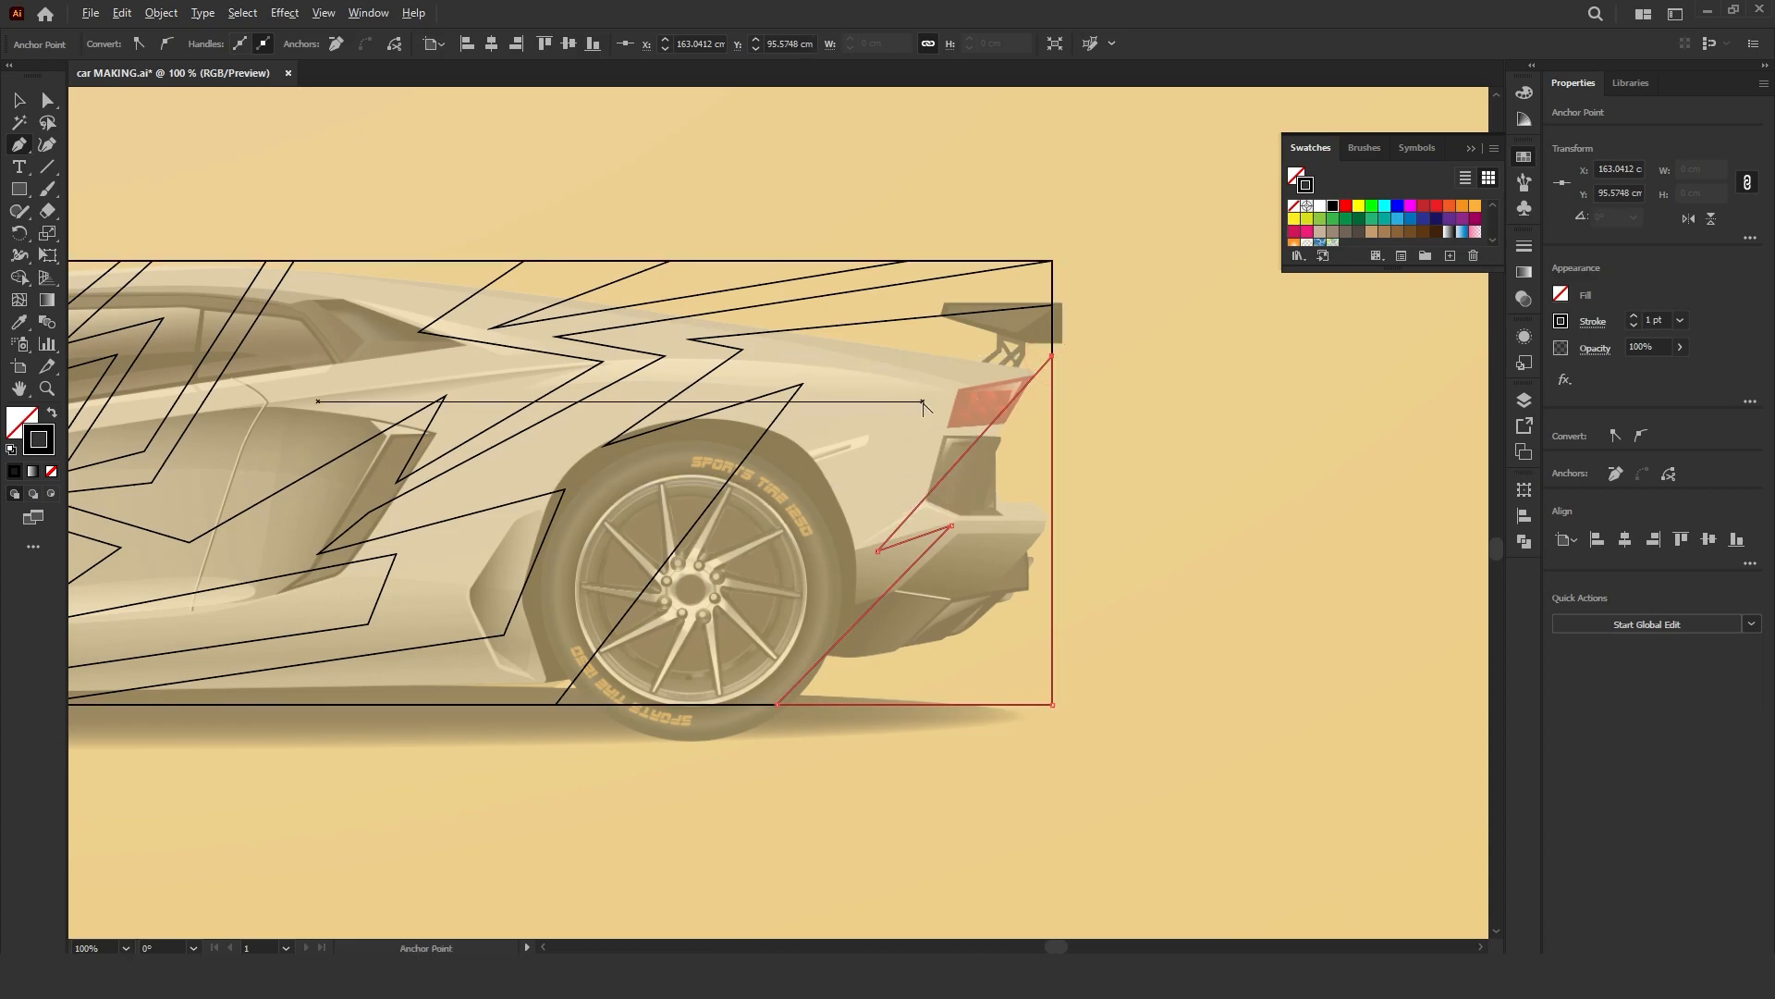
Step: Draw a closed, jagged shape from the spoiler over the tail light and rear fender, and deselect it
{"action": "scroll", "coordinate": [928, 408], "scroll_direction": "up", "scroll_amount": 1}
{"action": "left_click", "coordinate": [863, 297]}
{"action": "left_click", "coordinate": [1091, 275]}
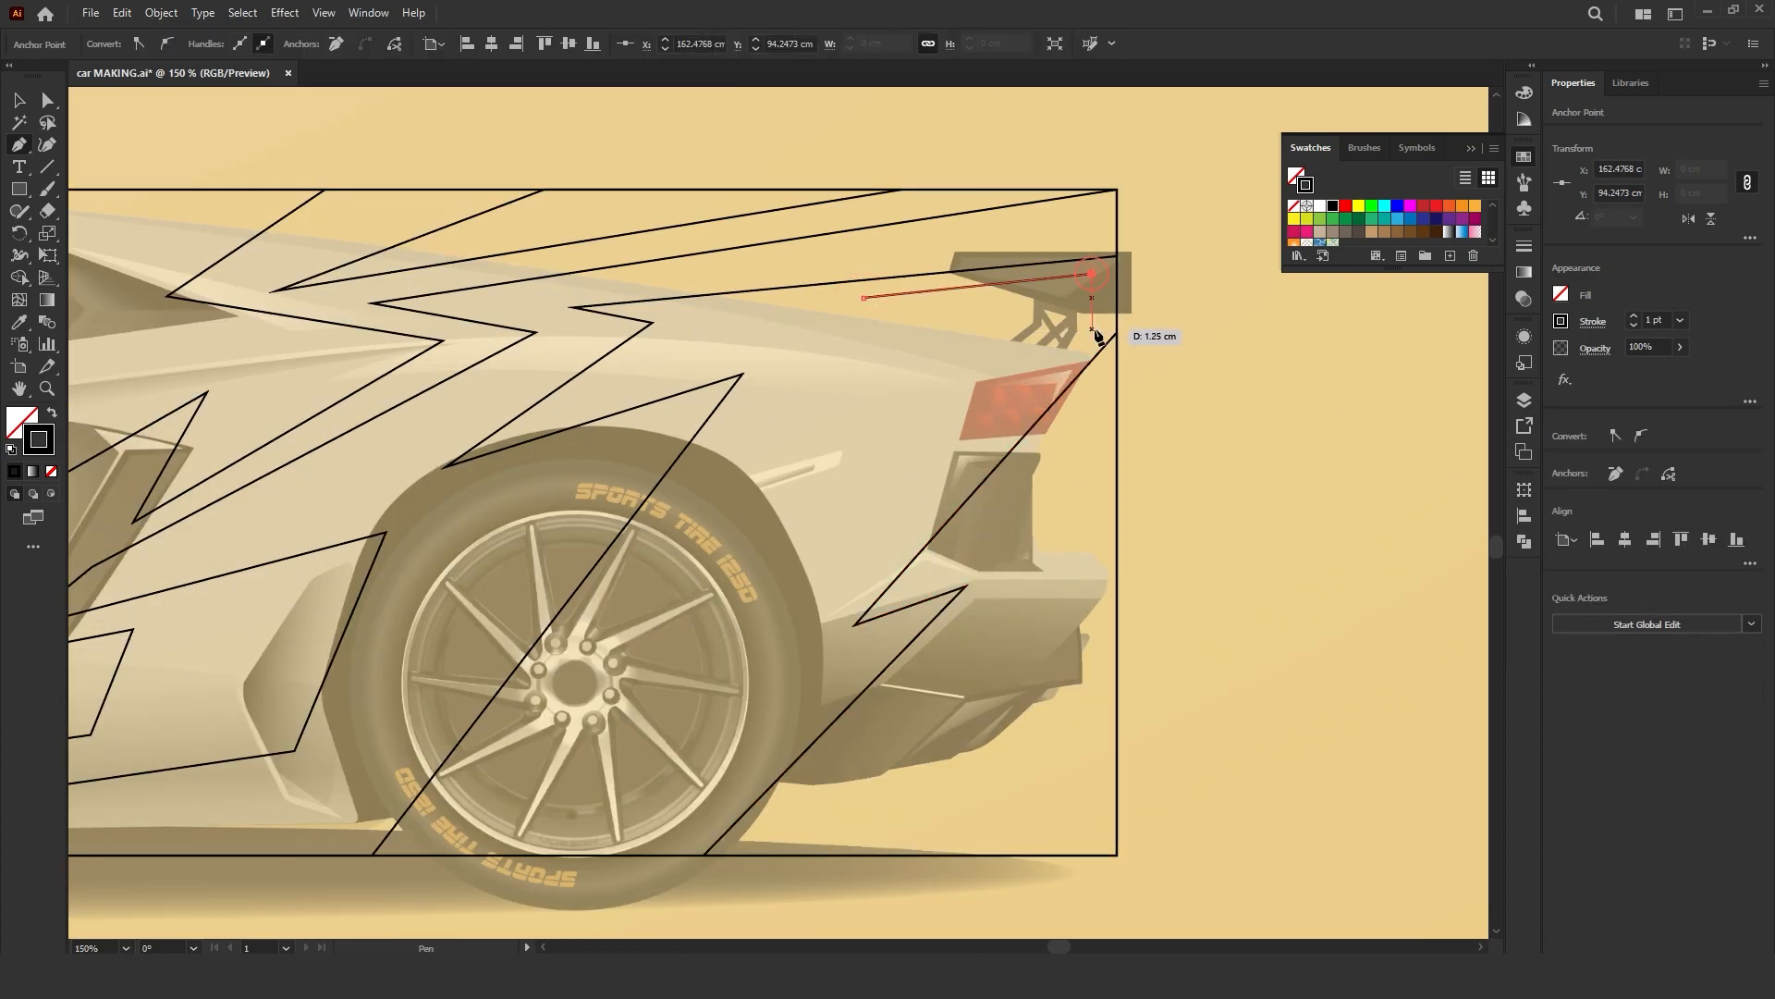
{"action": "left_click", "coordinate": [1093, 331]}
{"action": "left_click", "coordinate": [863, 569]}
{"action": "left_click", "coordinate": [937, 394]}
{"action": "left_click", "coordinate": [796, 459]}
{"action": "left_click", "coordinate": [874, 366]}
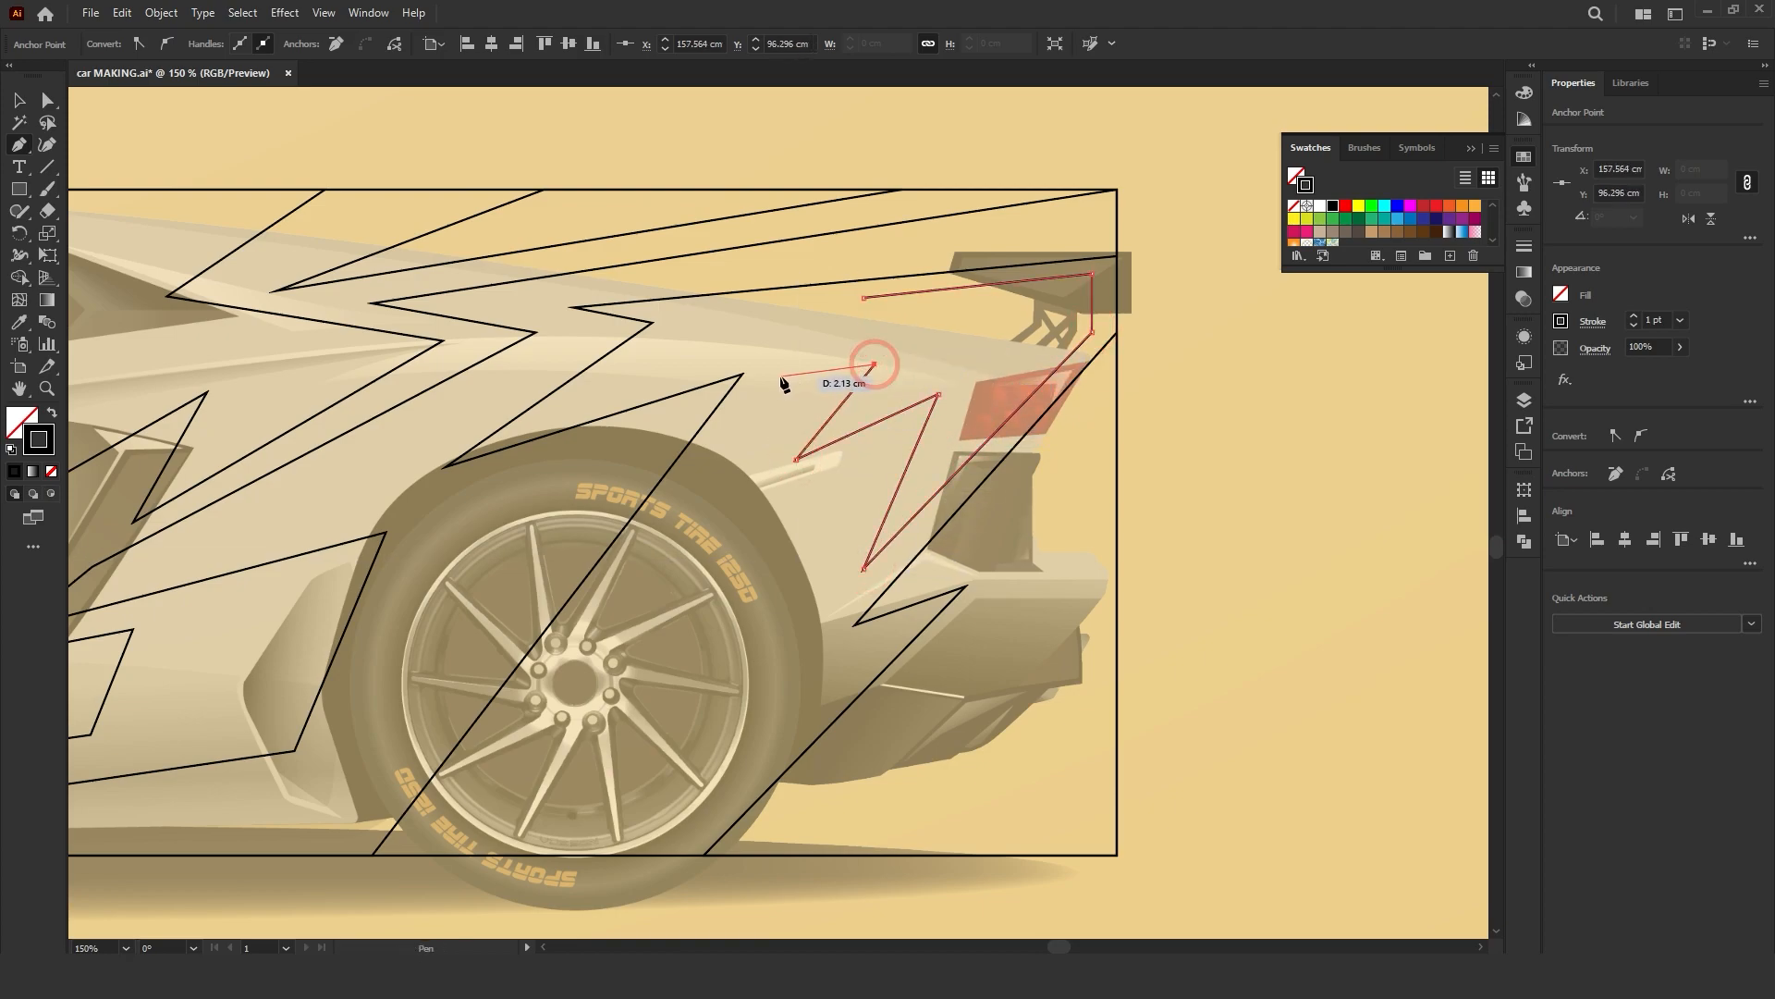
{"action": "left_click", "coordinate": [785, 376]}
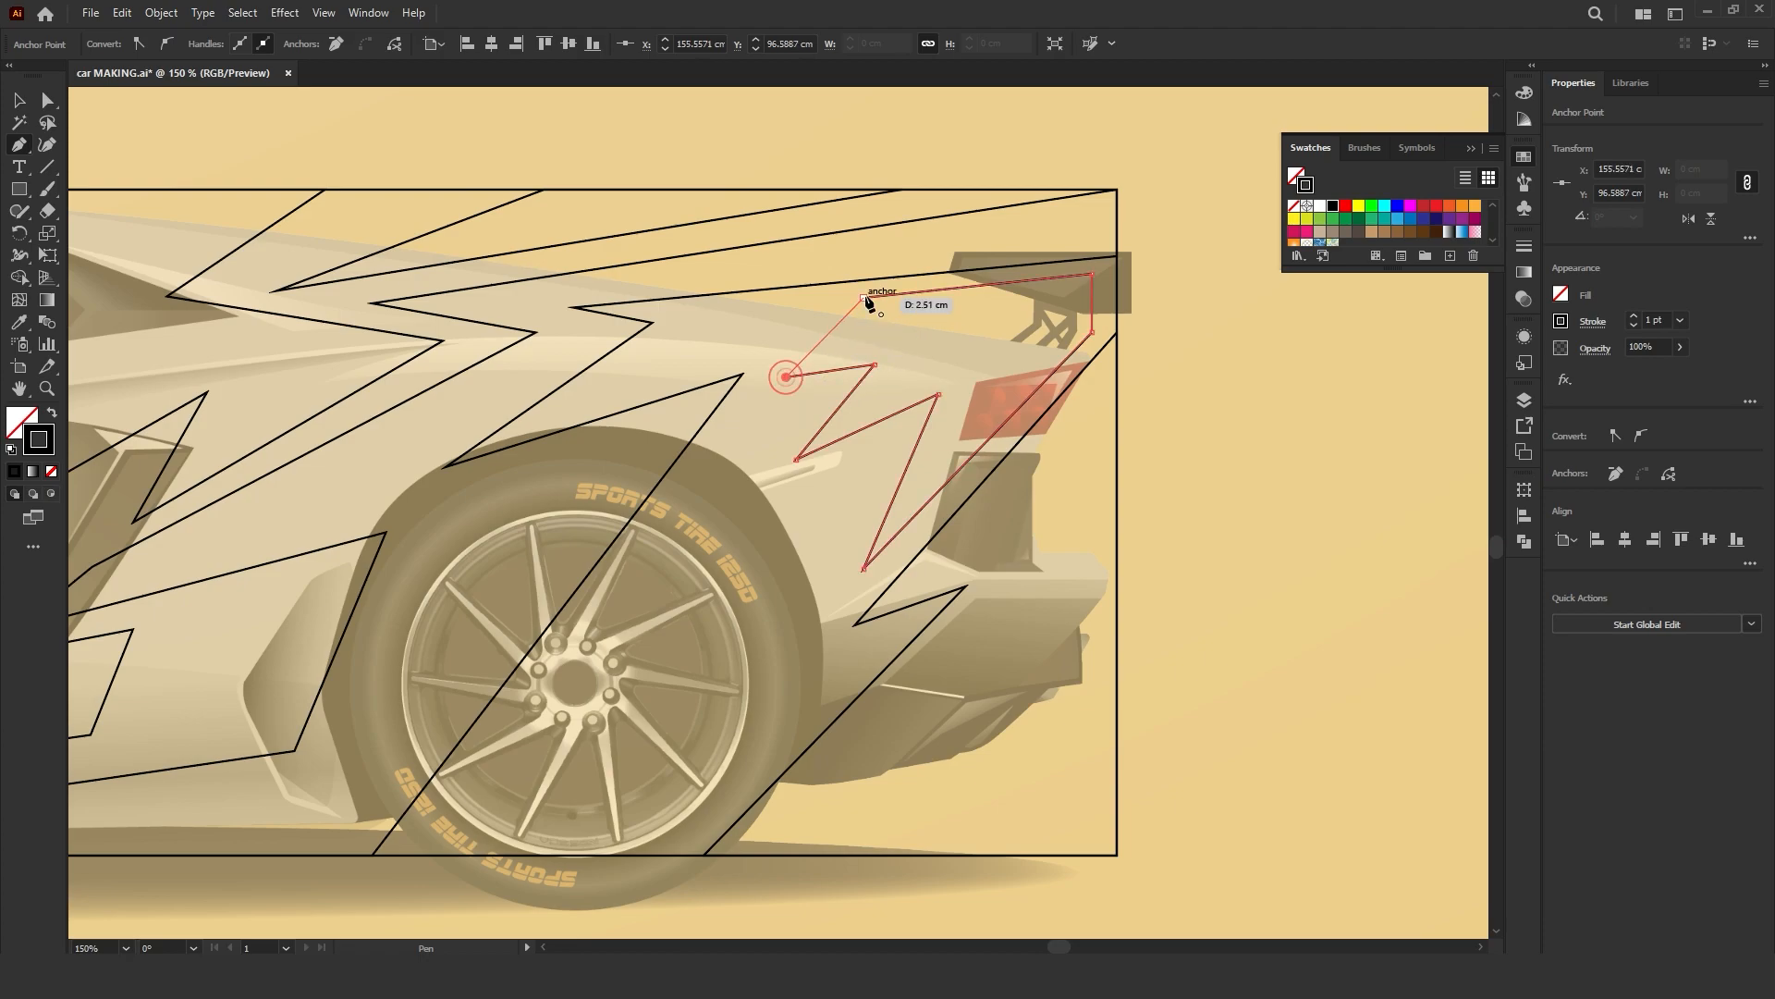
{"action": "left_click", "coordinate": [863, 298]}
{"action": "key", "text": "v"}
{"action": "left_click", "coordinate": [243, 130]}
{"action": "scroll", "coordinate": [1154, 582], "scroll_direction": "down", "scroll_amount": 2}
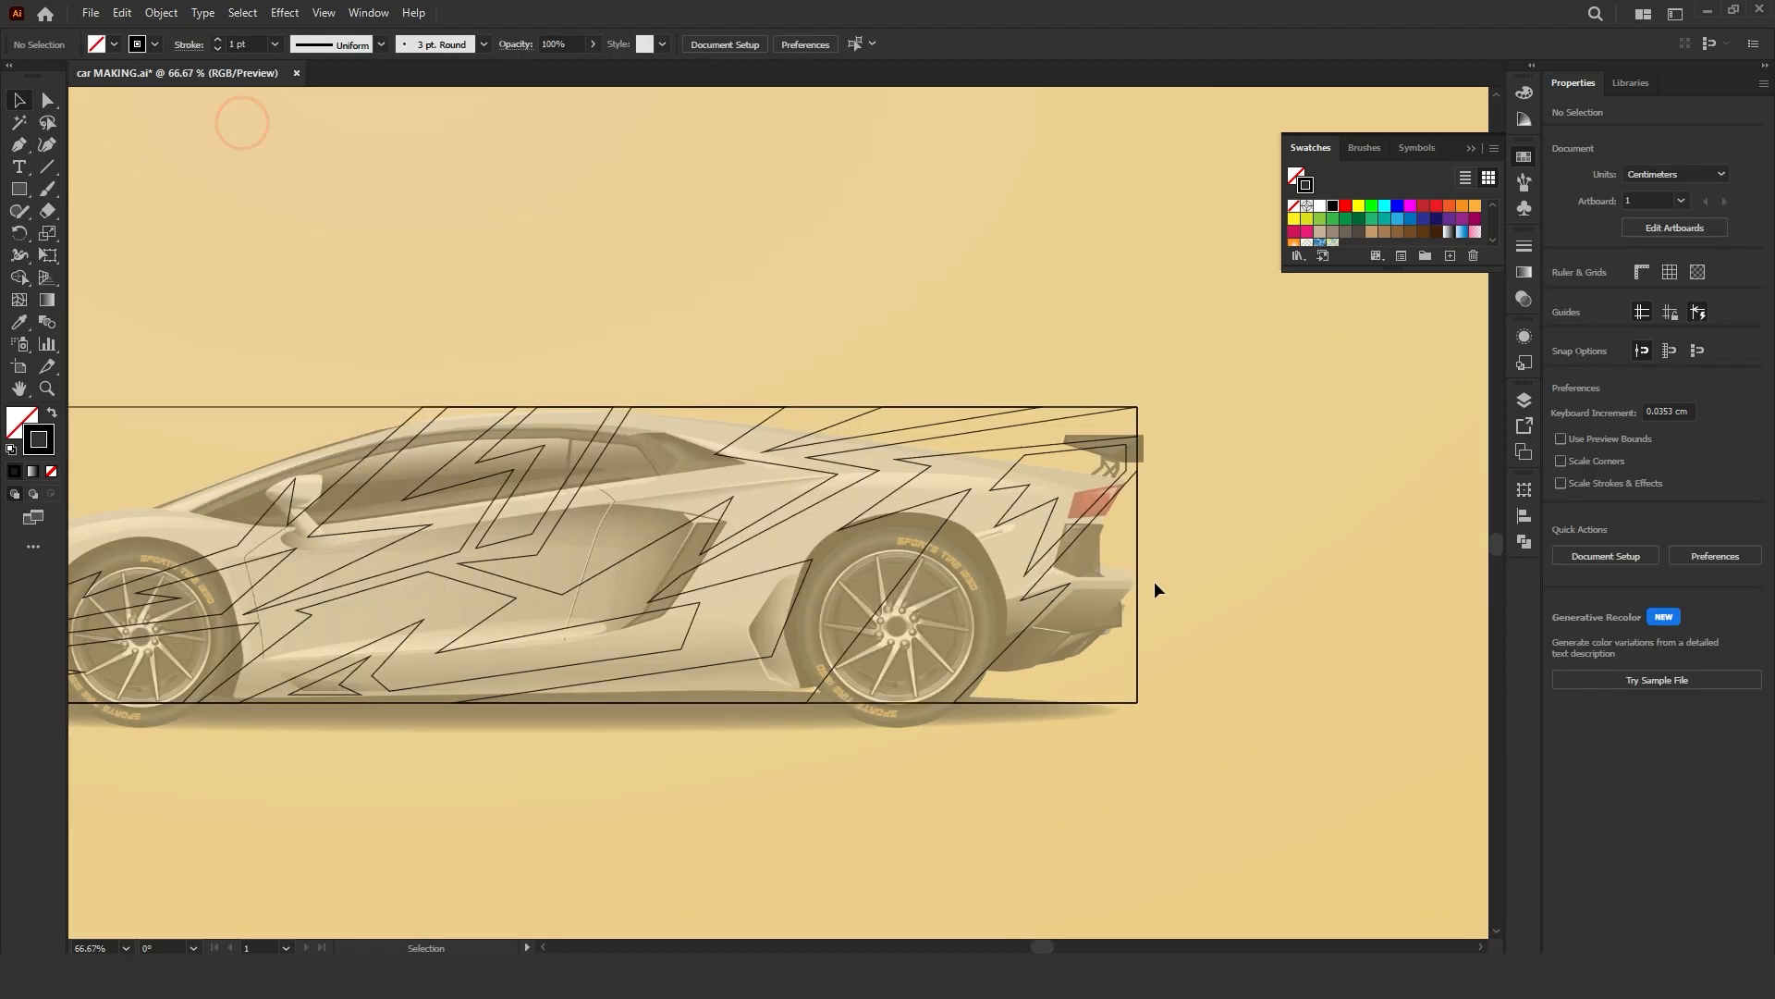
{"action": "left_click", "coordinate": [1016, 525]}
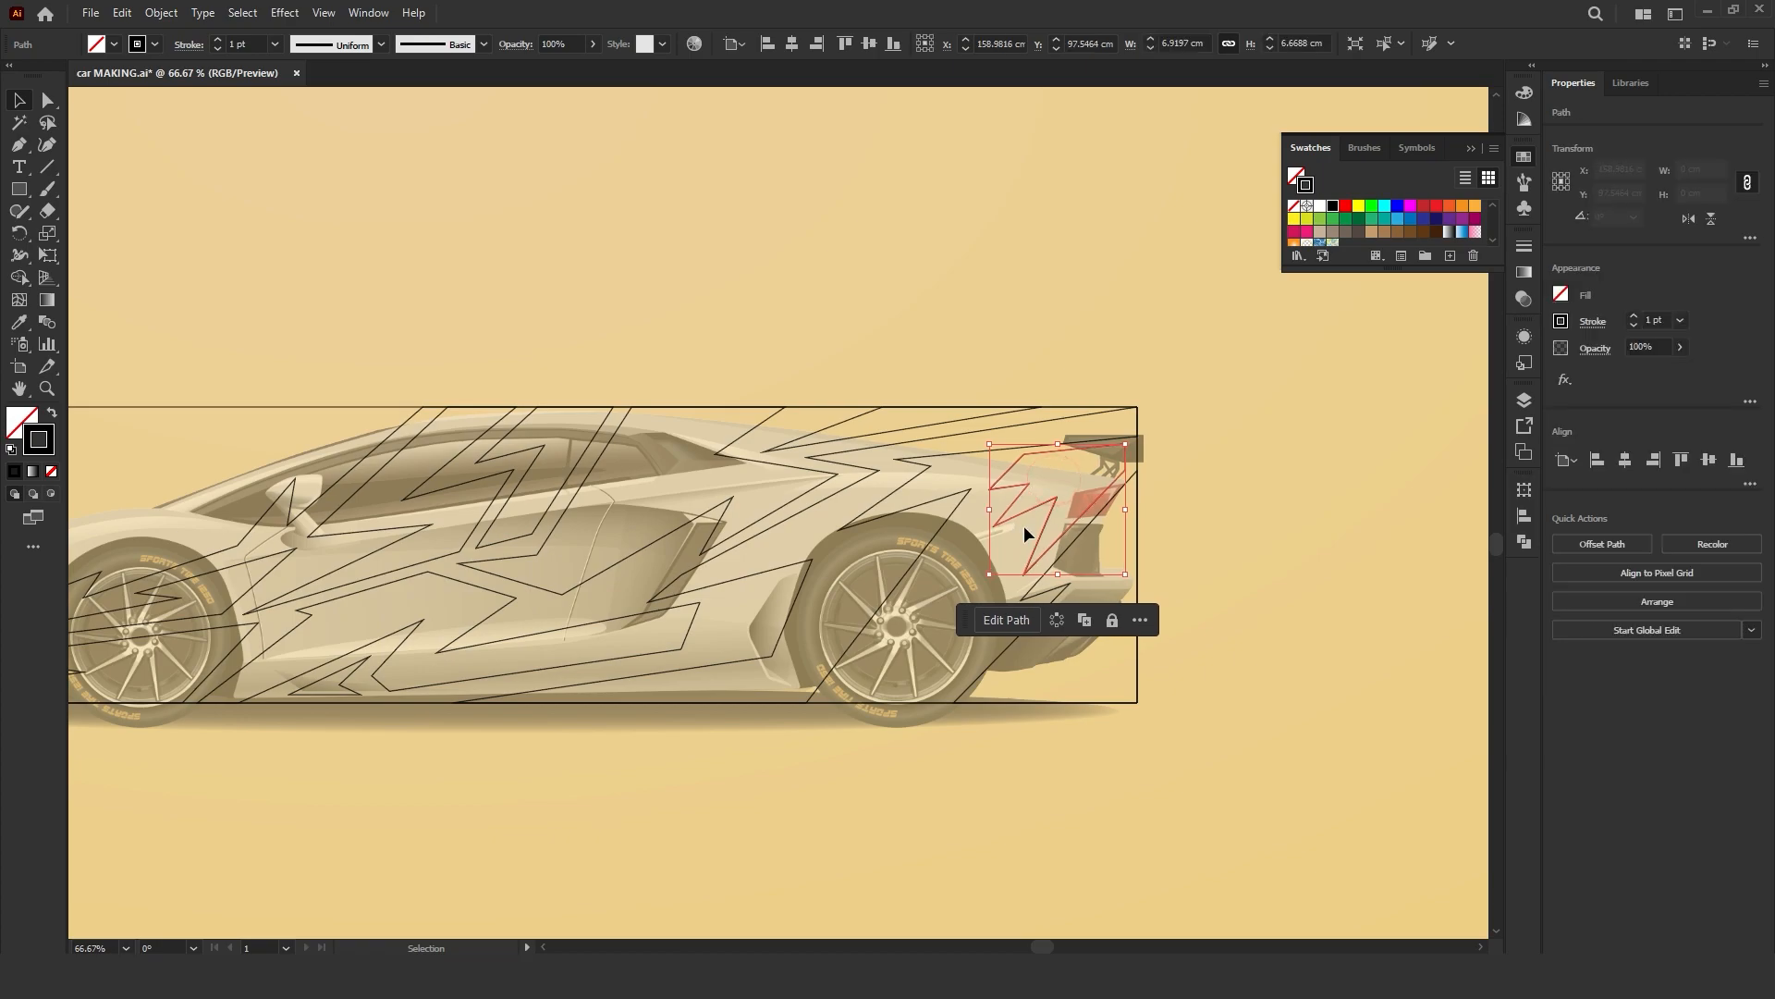
{"action": "left_click", "coordinate": [1226, 520]}
{"action": "scroll", "coordinate": [974, 546], "scroll_direction": "down", "scroll_amount": 1}
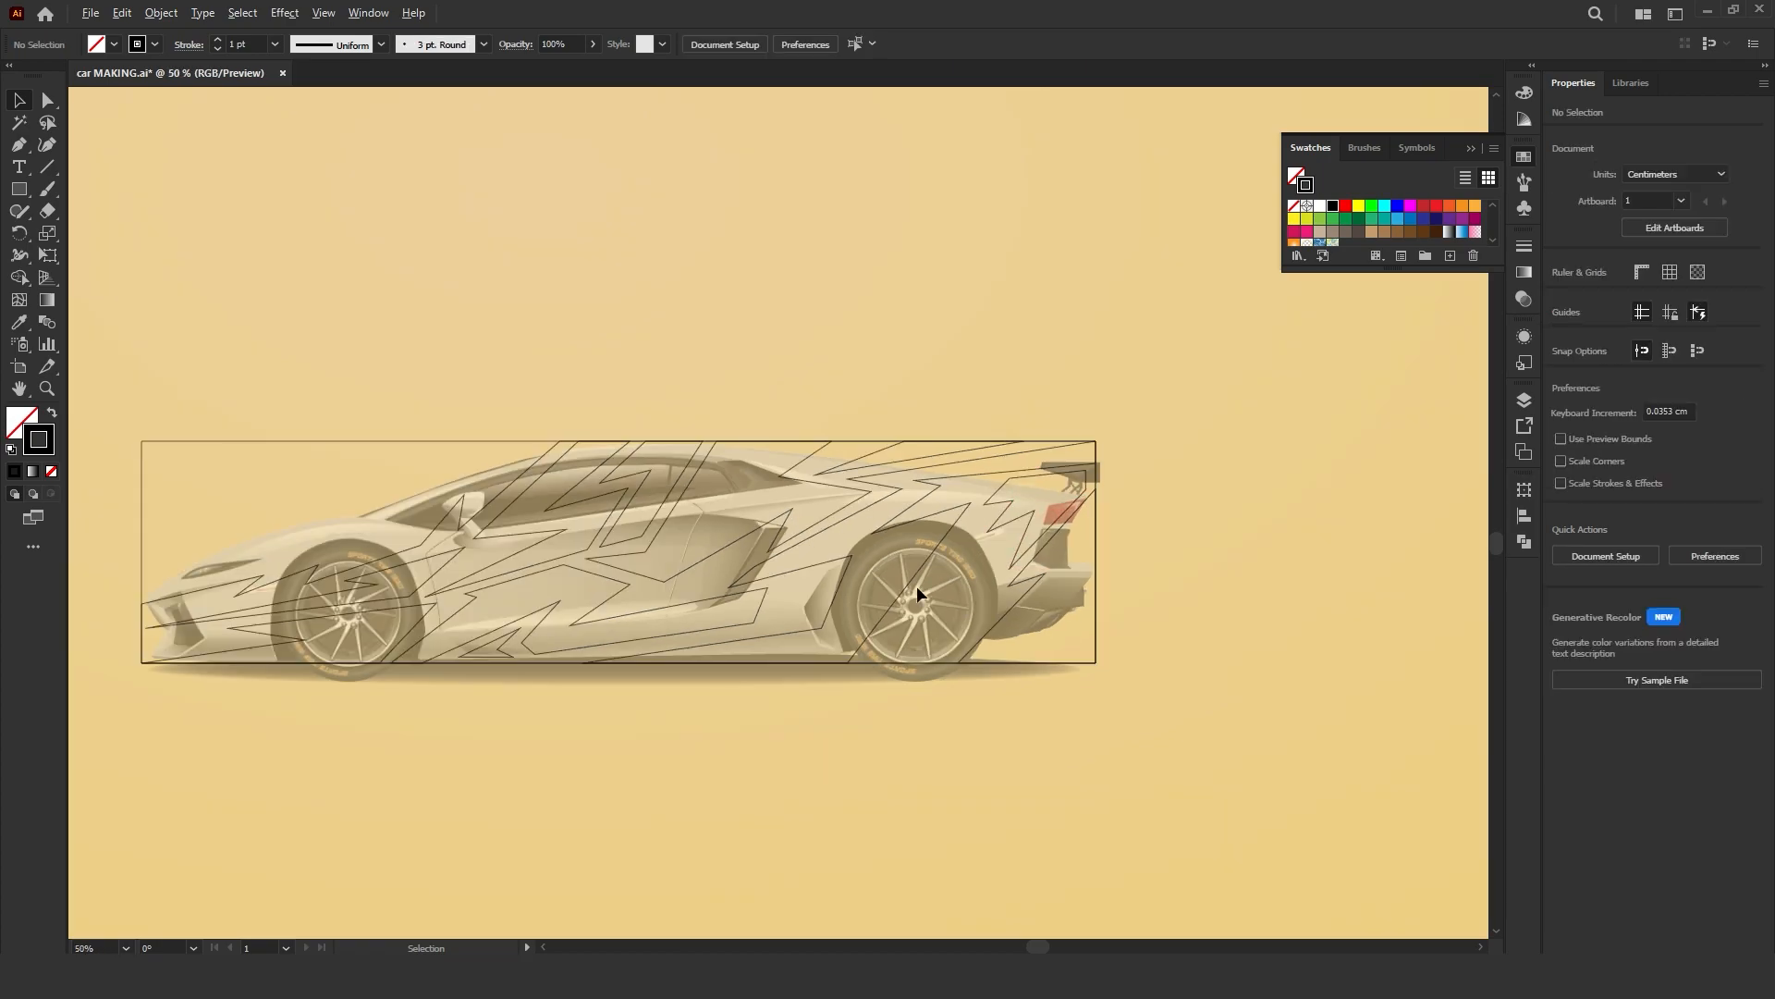
{"action": "scroll", "coordinate": [1018, 598], "scroll_direction": "down", "scroll_amount": 1}
Step: Draw a closed, spiked shape over the rear wheel between the two neighbouring shapes, with its base on the rectangle's bottom edge, and deselect it
{"action": "scroll", "coordinate": [953, 592], "scroll_direction": "up", "scroll_amount": 3}
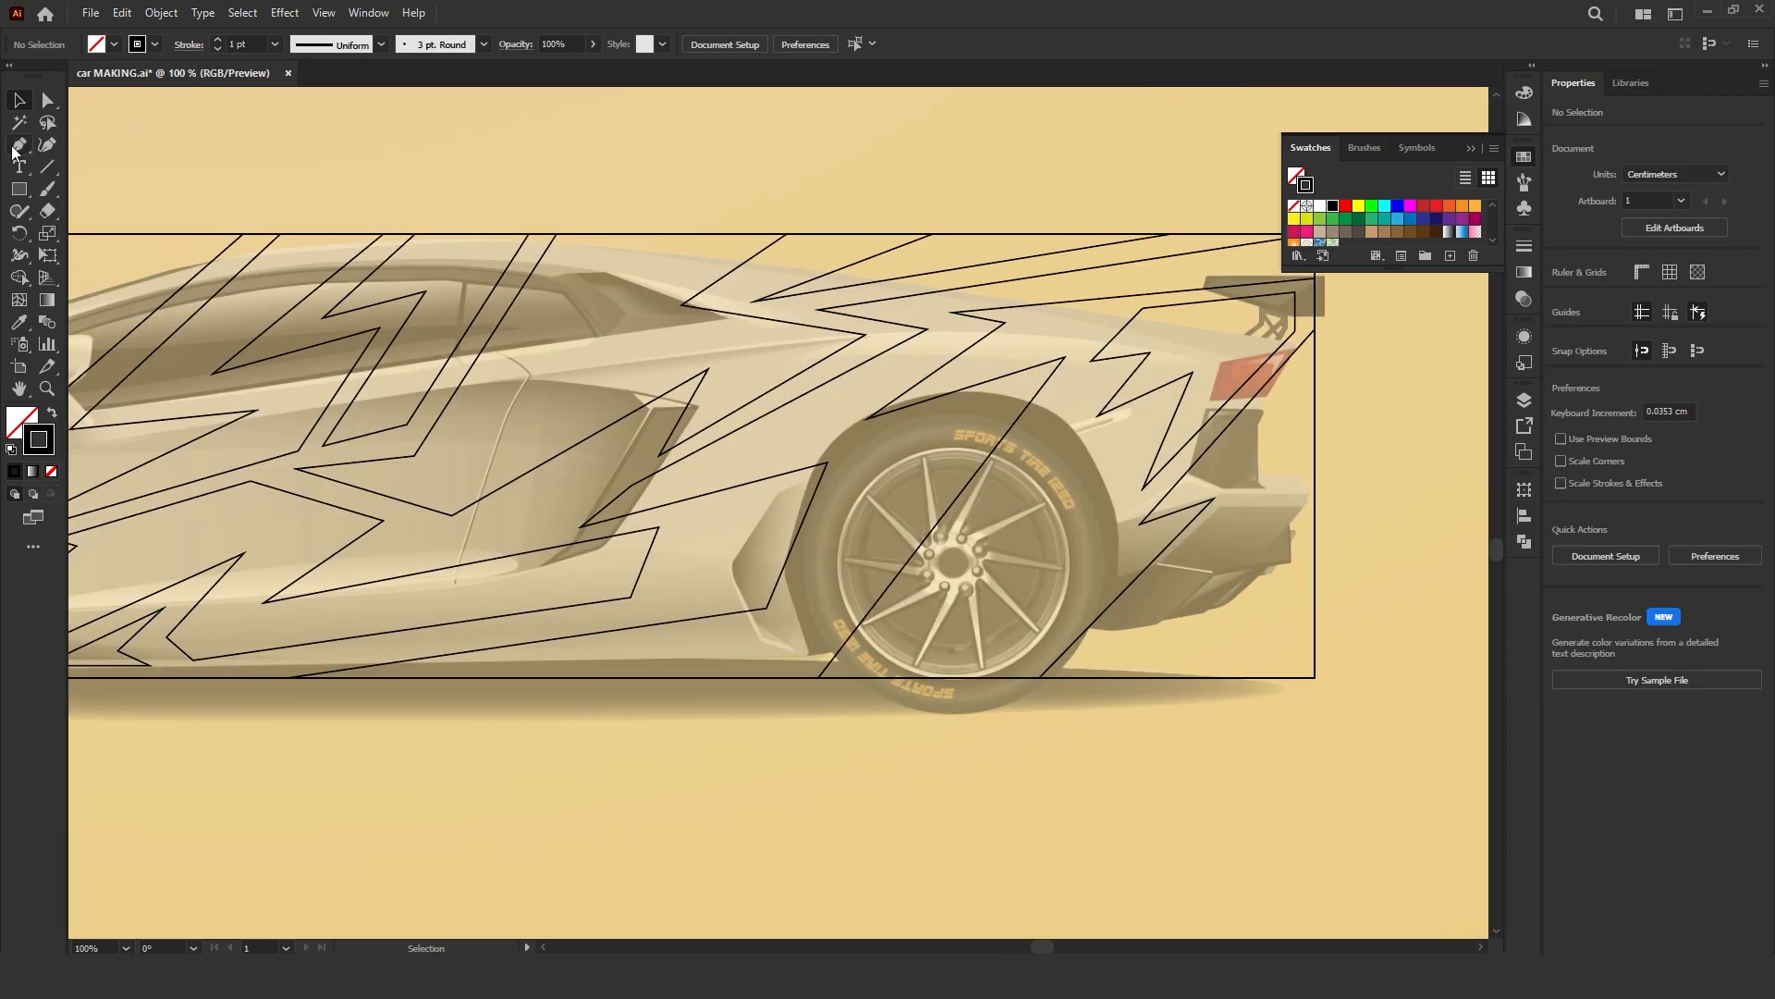
{"action": "left_click", "coordinate": [18, 146]}
{"action": "scroll", "coordinate": [906, 643], "scroll_direction": "up", "scroll_amount": 1}
{"action": "left_click", "coordinate": [820, 686]}
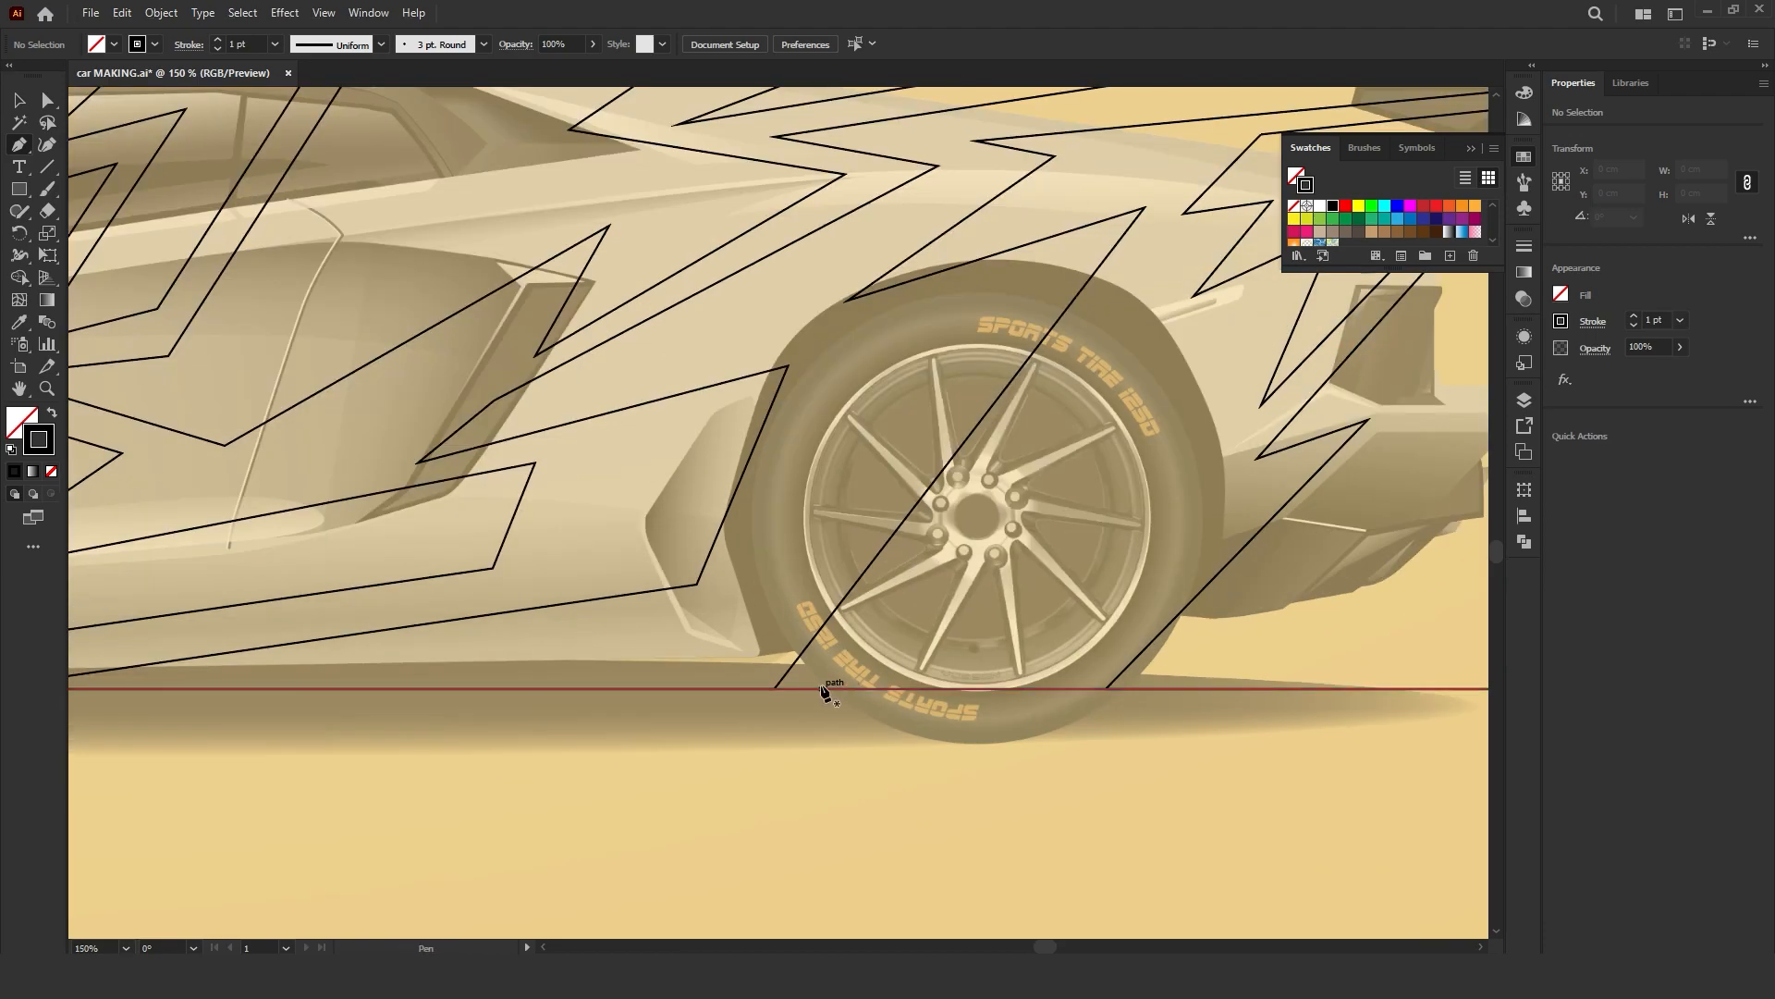
{"action": "left_click", "coordinate": [1157, 259]}
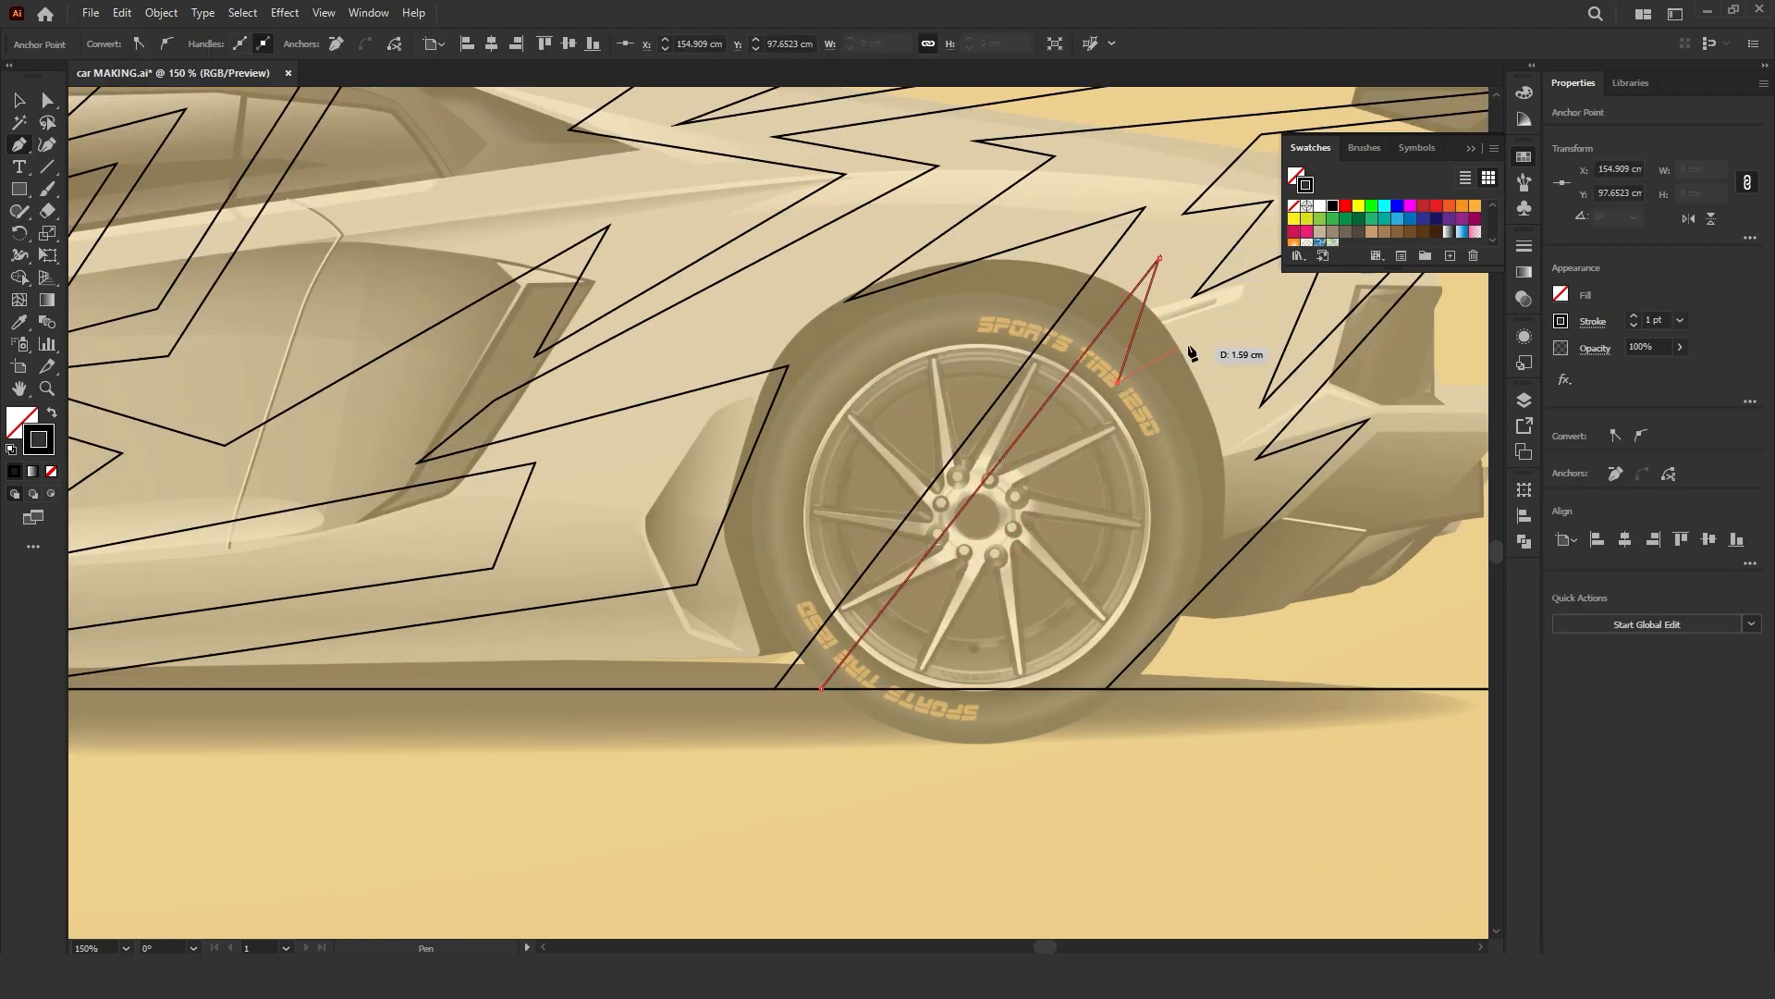
{"action": "left_click", "coordinate": [1259, 298]}
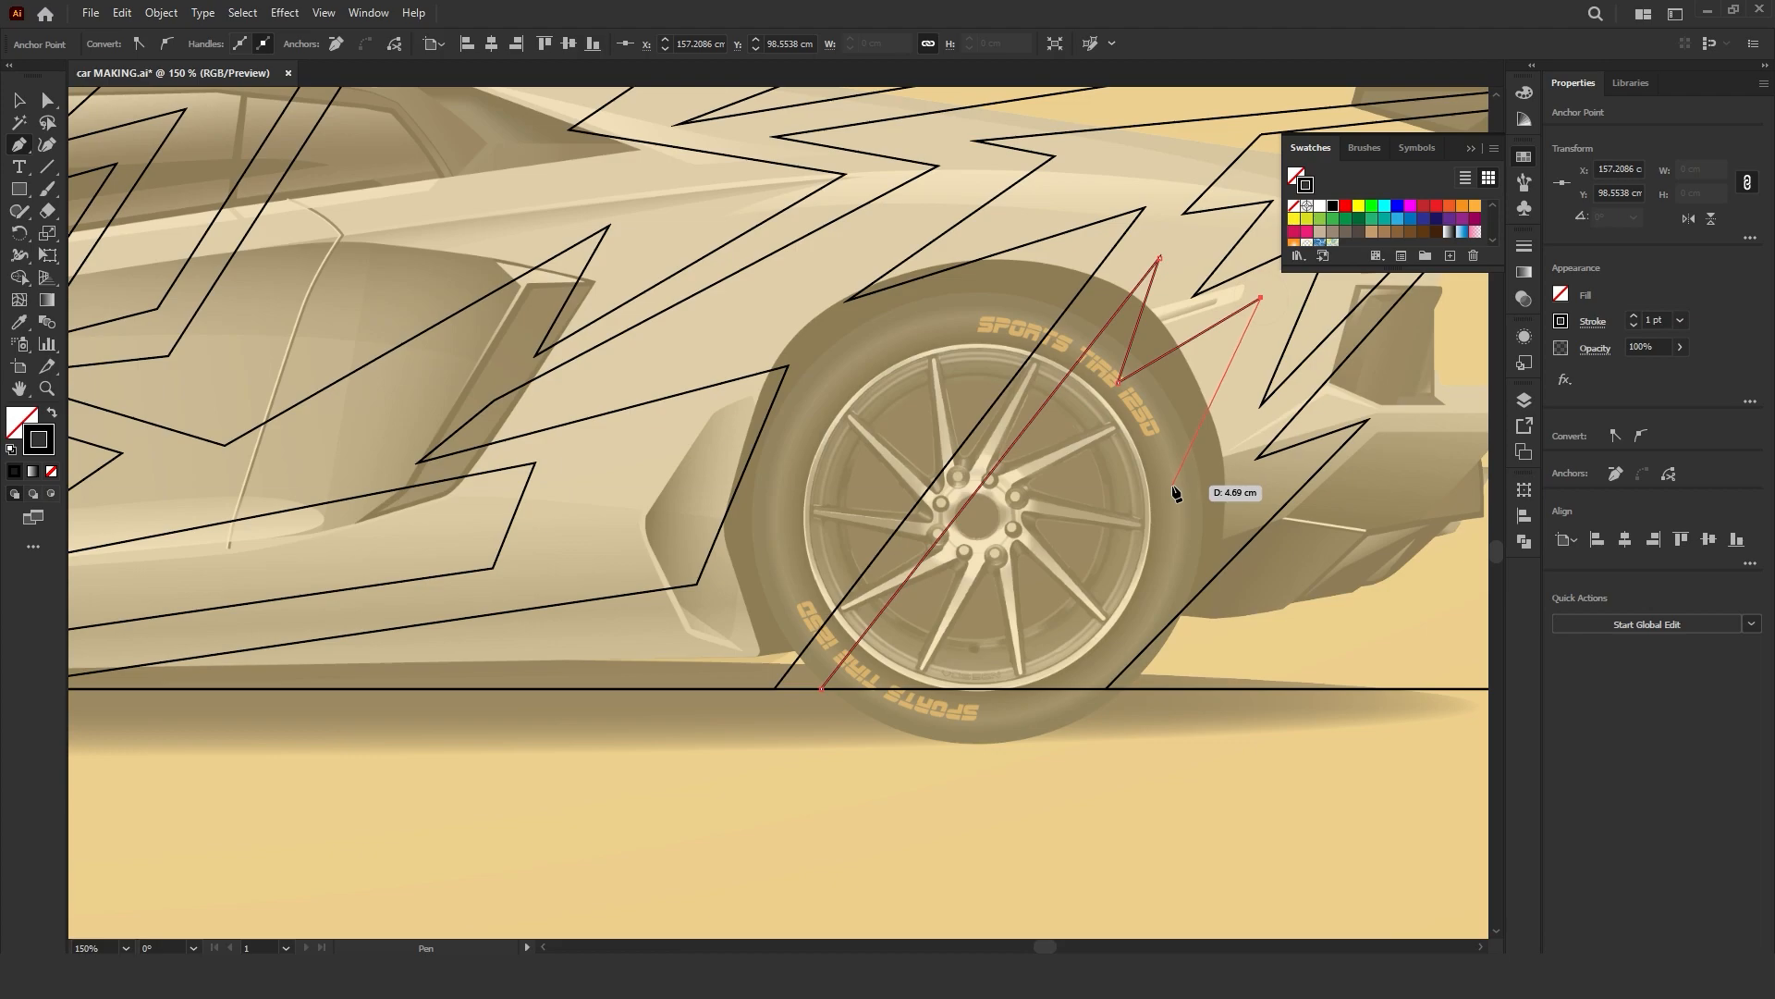
{"action": "left_click", "coordinate": [1168, 535]}
{"action": "left_click", "coordinate": [1252, 491]}
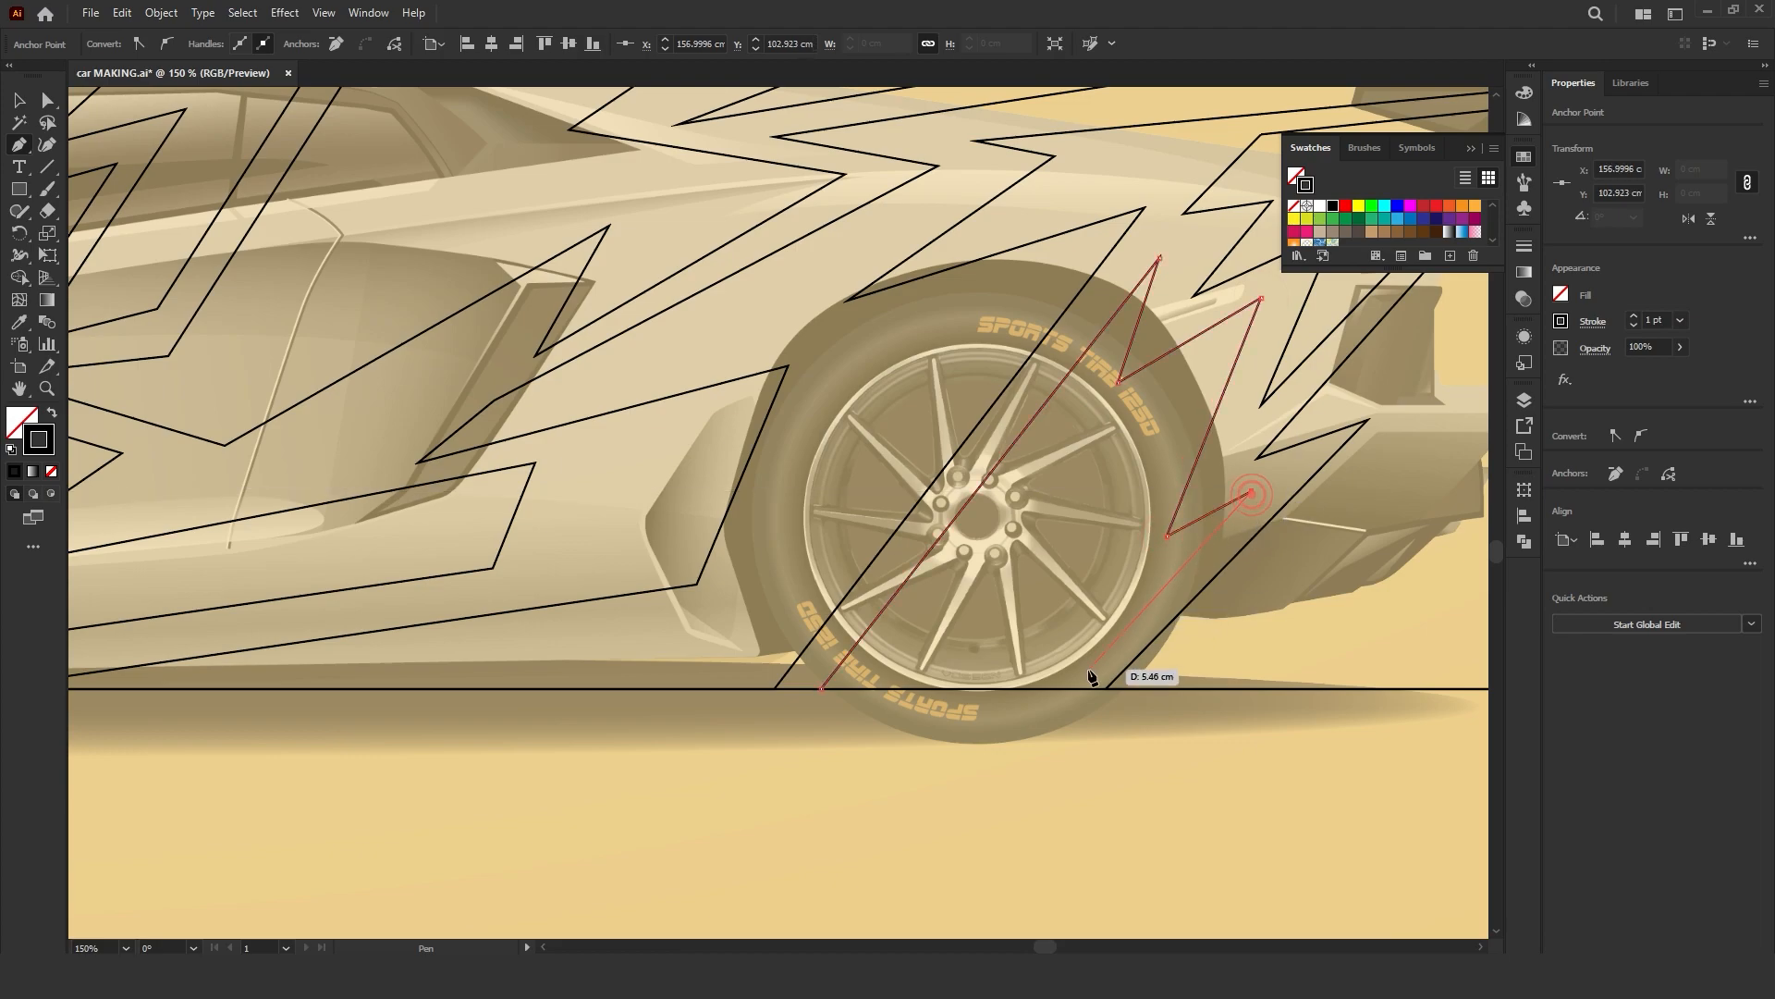
{"action": "left_click", "coordinate": [1061, 687]}
{"action": "left_click", "coordinate": [824, 691]}
{"action": "scroll", "coordinate": [935, 644], "scroll_direction": "down", "scroll_amount": 2}
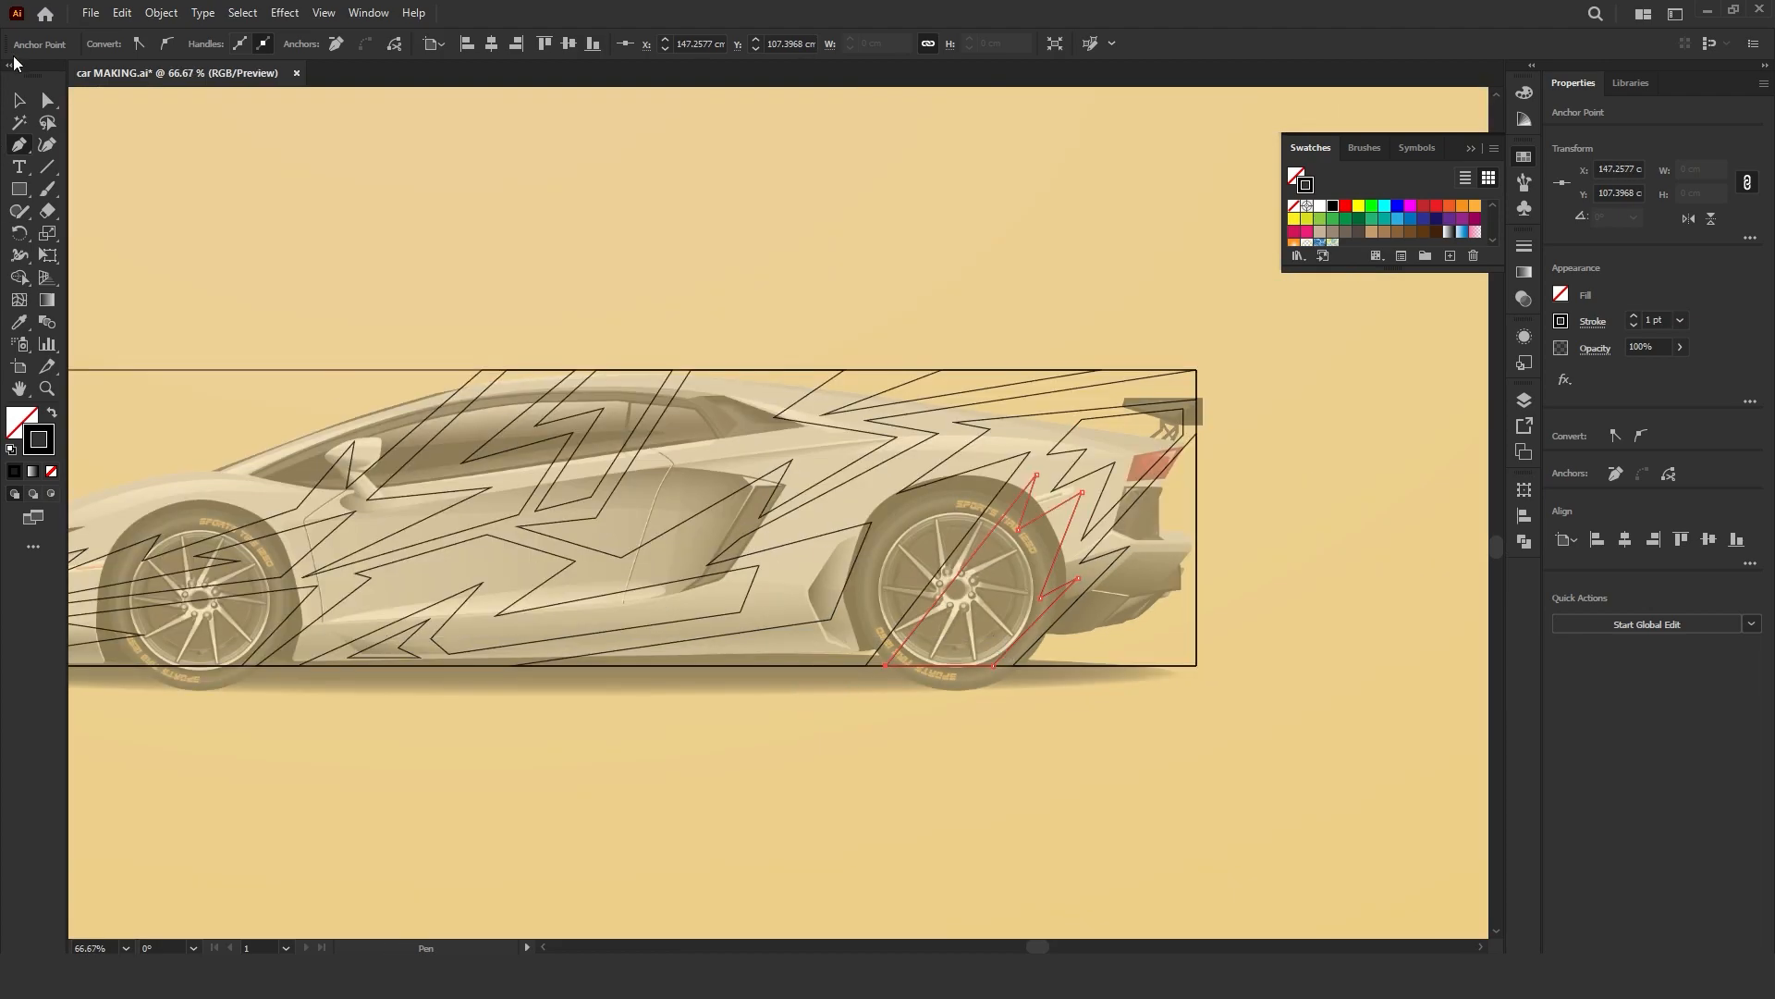
{"action": "left_click", "coordinate": [18, 100]}
{"action": "scroll", "coordinate": [773, 257], "scroll_direction": "down", "scroll_amount": 1}
{"action": "left_click", "coordinate": [792, 320]}
Step: Duplicate the rectangle with all the jagged shapes, place the copy on the empty area below the car, and deselect it
{"action": "left_click_drag", "start_coordinate": [1078, 324], "coordinate": [1257, 143]}
{"action": "left_click_drag", "start_coordinate": [1190, 172], "coordinate": [364, 420]}
{"action": "left_click_drag", "start_coordinate": [804, 278], "coordinate": [806, 652]}
{"action": "scroll", "coordinate": [713, 733], "scroll_direction": "up", "scroll_amount": 1}
{"action": "left_click", "coordinate": [1202, 869]}
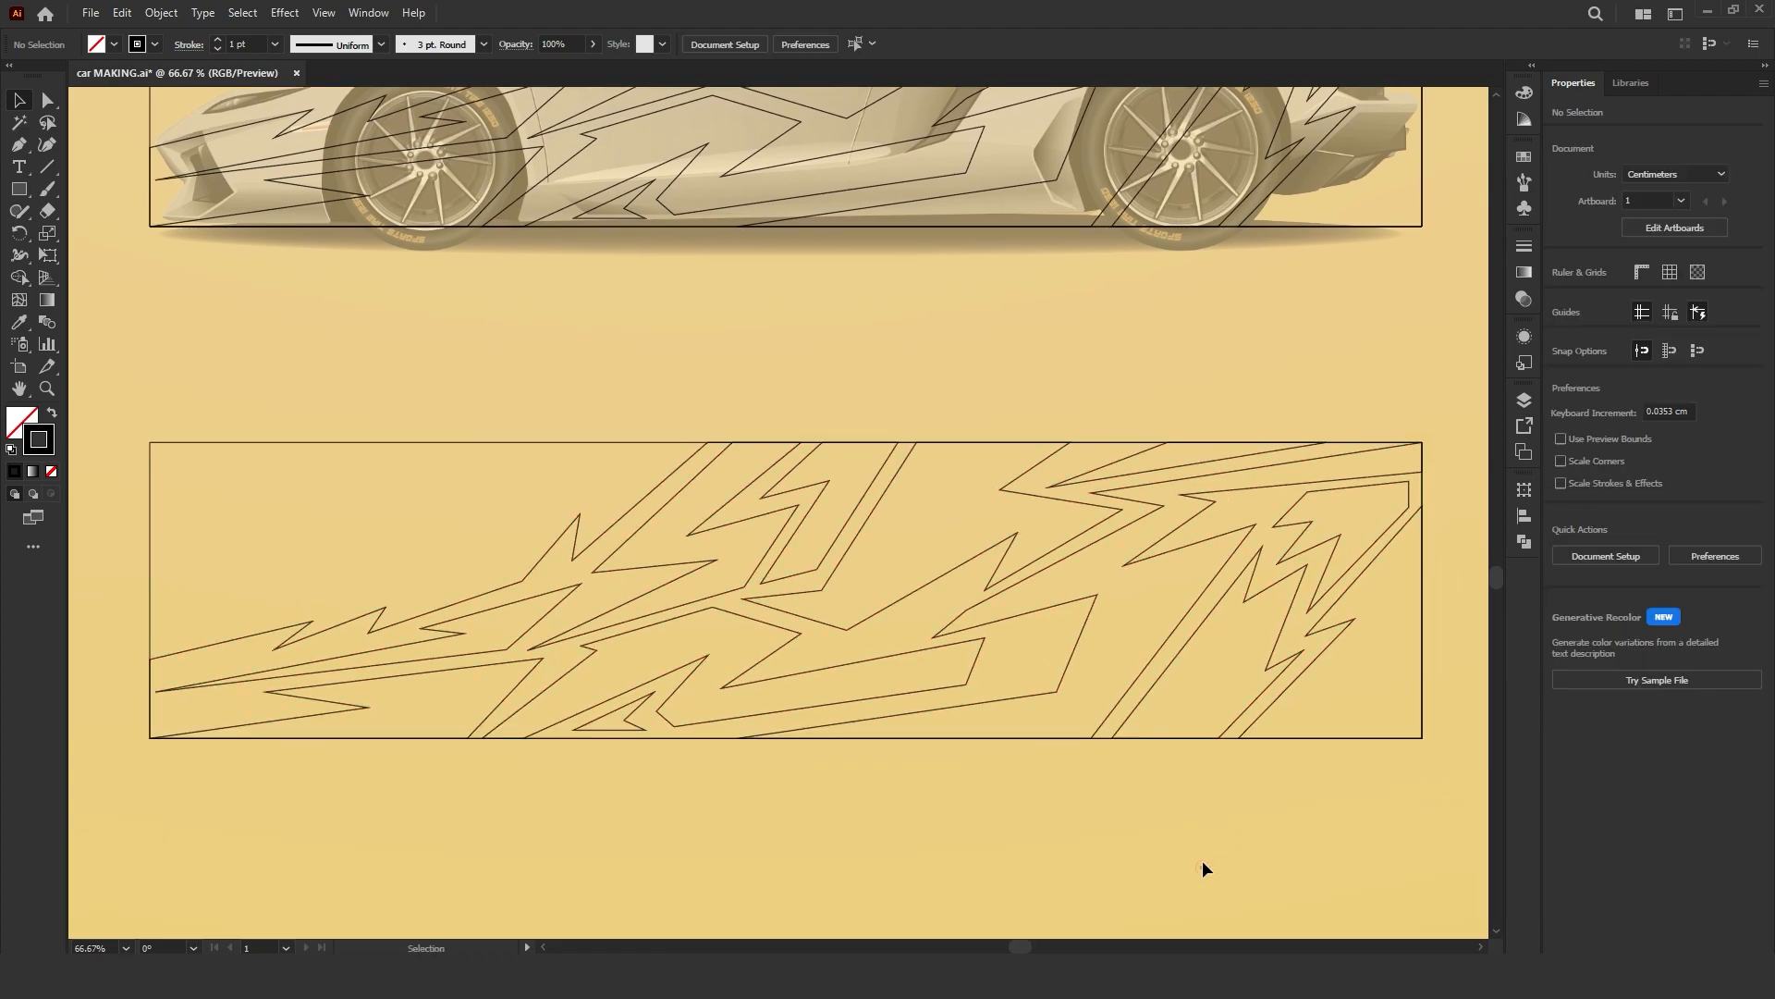
Step: Draw a closed, narrow triangle with the Pen tool inside the first spike at the front end of the copied design
{"action": "left_click", "coordinate": [19, 144]}
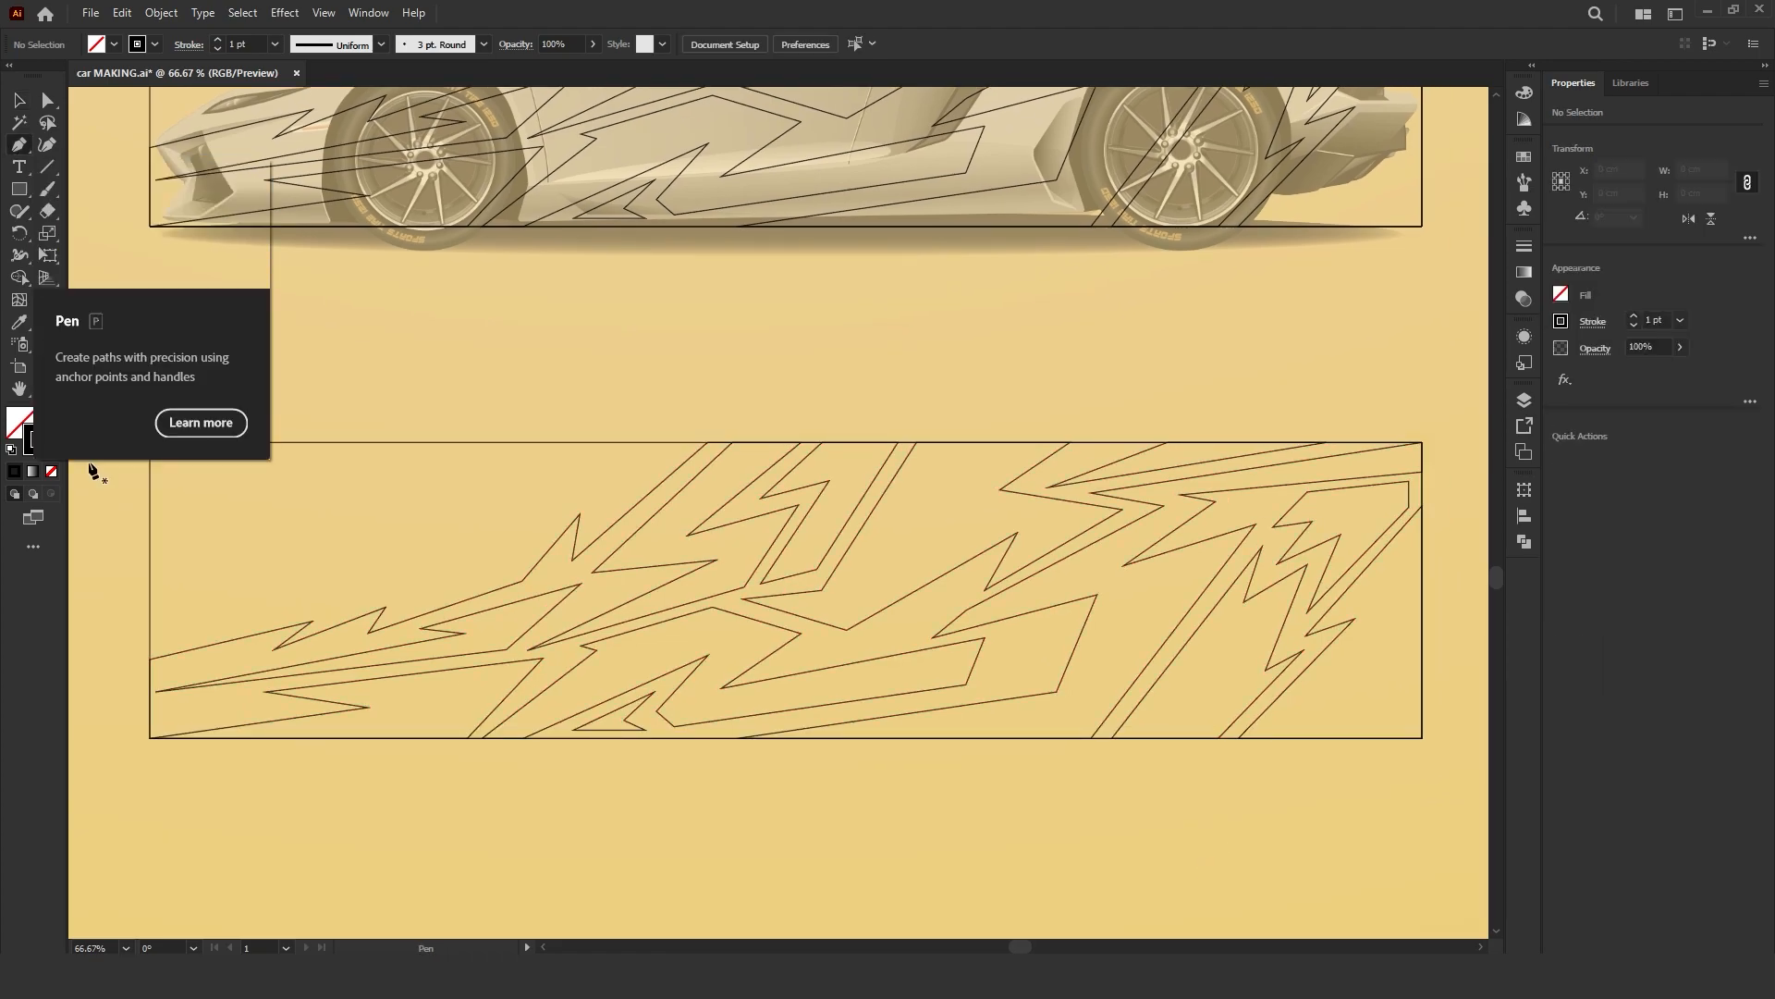
{"action": "scroll", "coordinate": [97, 692], "scroll_direction": "up", "scroll_amount": 2}
{"action": "left_click", "coordinate": [520, 570]}
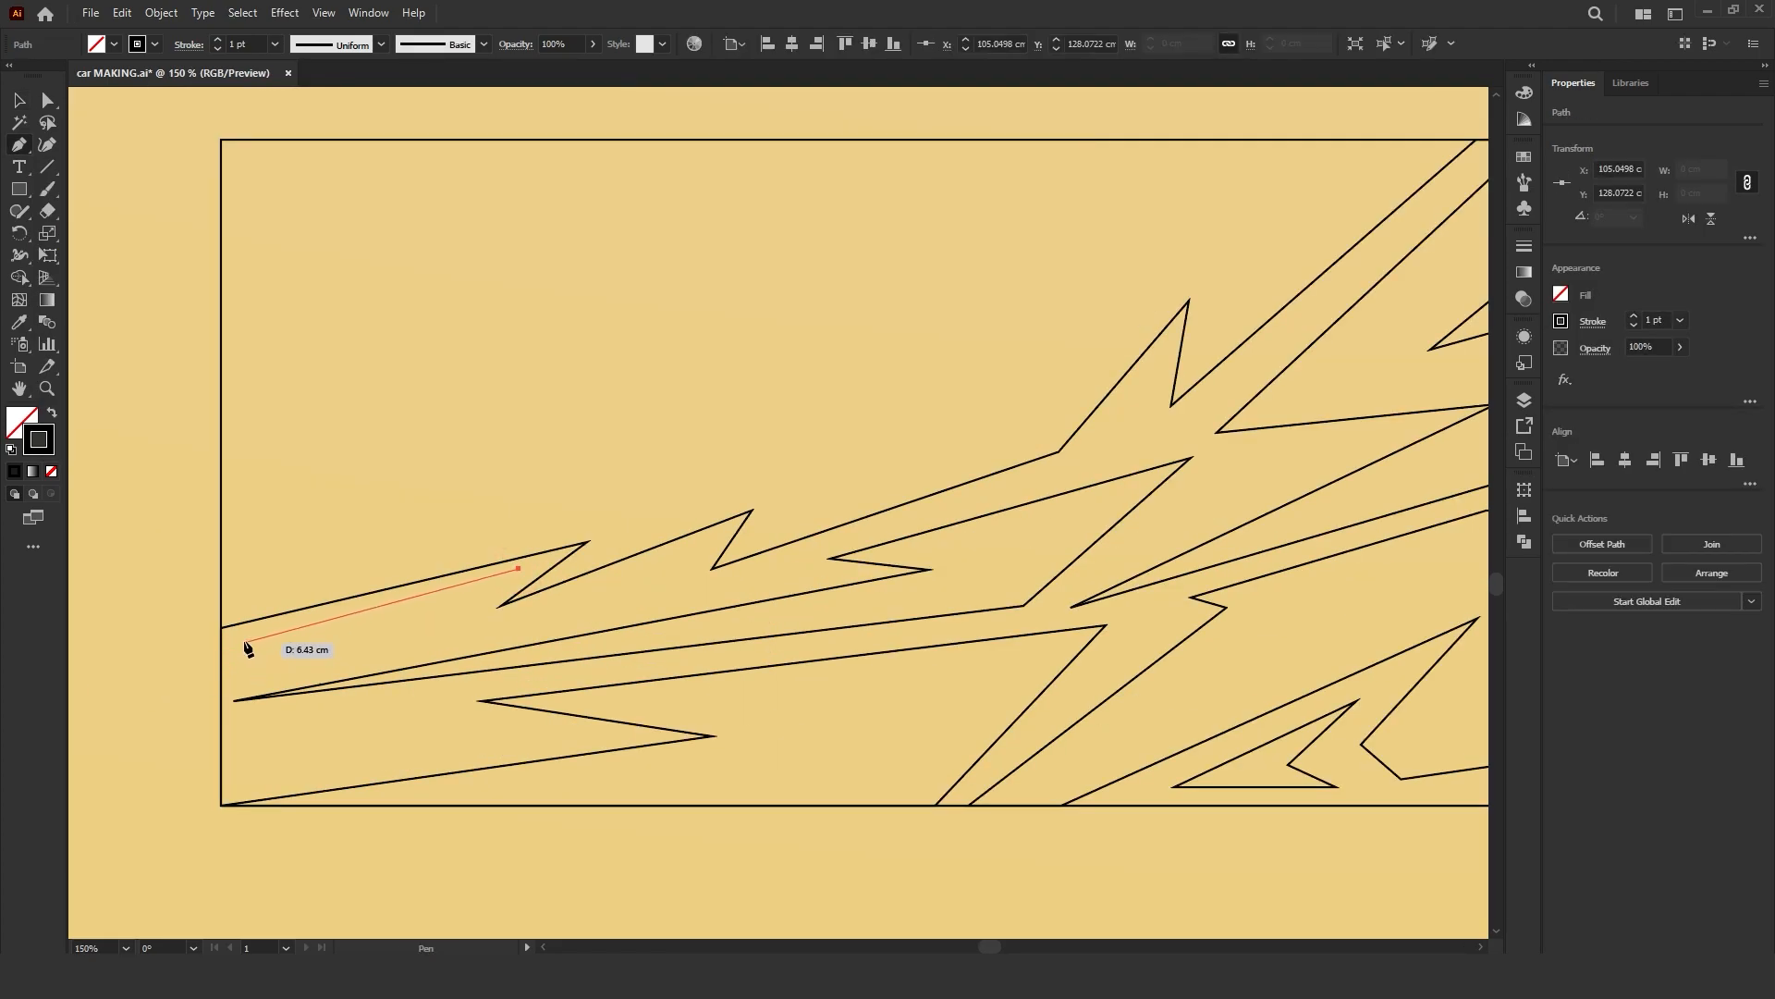
{"action": "left_click_drag", "start_coordinate": [244, 640], "coordinate": [248, 693]}
{"action": "left_click", "coordinate": [345, 647]}
{"action": "left_click", "coordinate": [521, 569]}
Step: Draw a closed triangle inside the second front spike, shift its lower corner toward the rear, and deselect it
{"action": "left_click", "coordinate": [720, 532]}
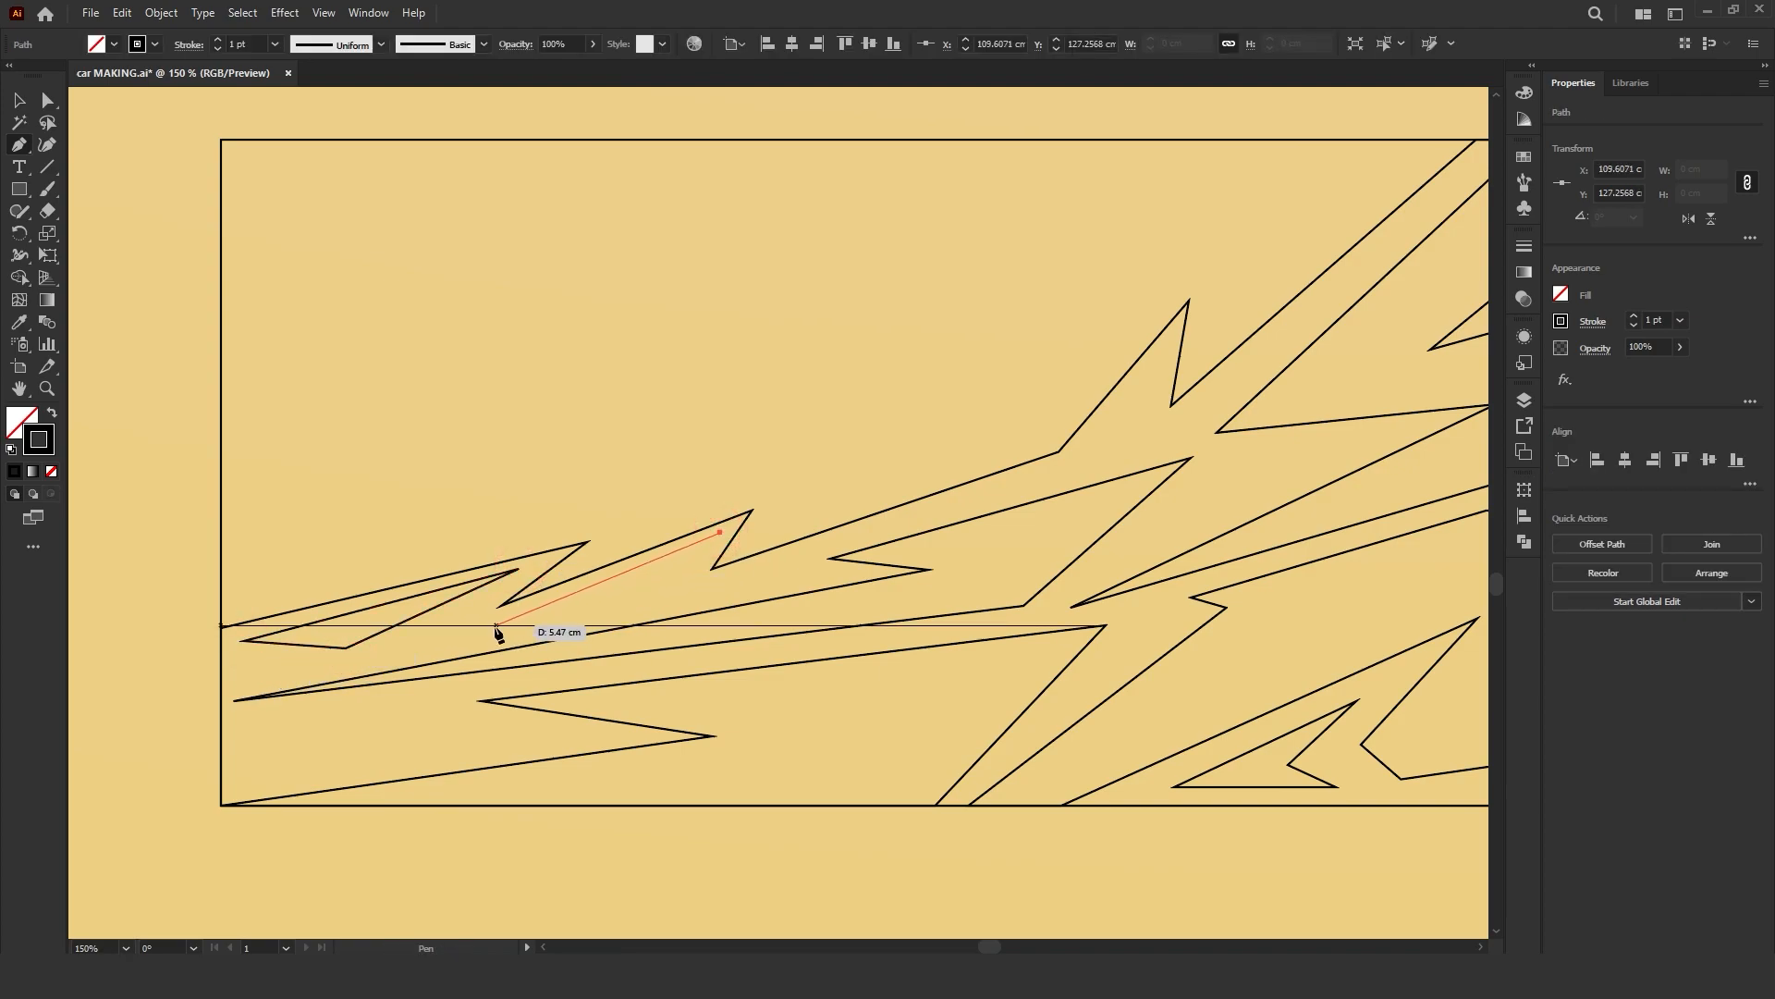
{"action": "left_click", "coordinate": [495, 625]}
{"action": "left_click", "coordinate": [586, 617]}
{"action": "left_click", "coordinate": [719, 534]}
{"action": "key", "text": "a"}
{"action": "left_click_drag", "start_coordinate": [586, 618], "coordinate": [659, 601]}
{"action": "key", "text": "ctrl+minus"}
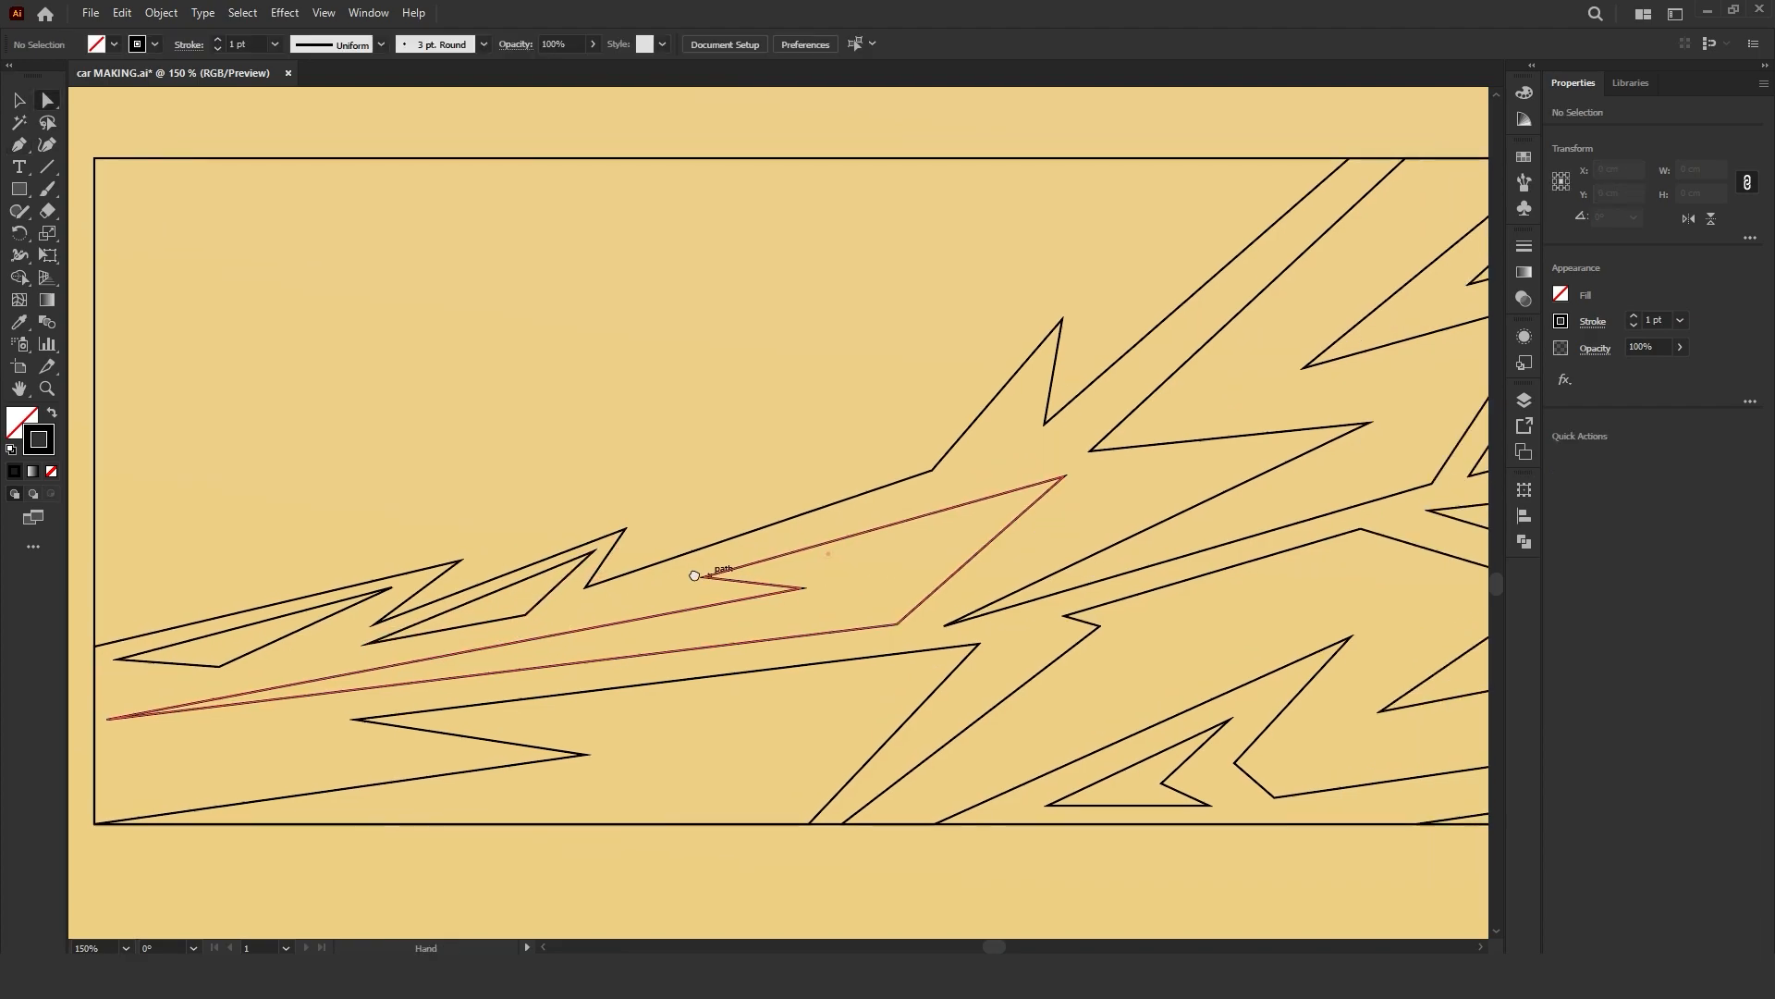
{"action": "left_click", "coordinate": [459, 464]}
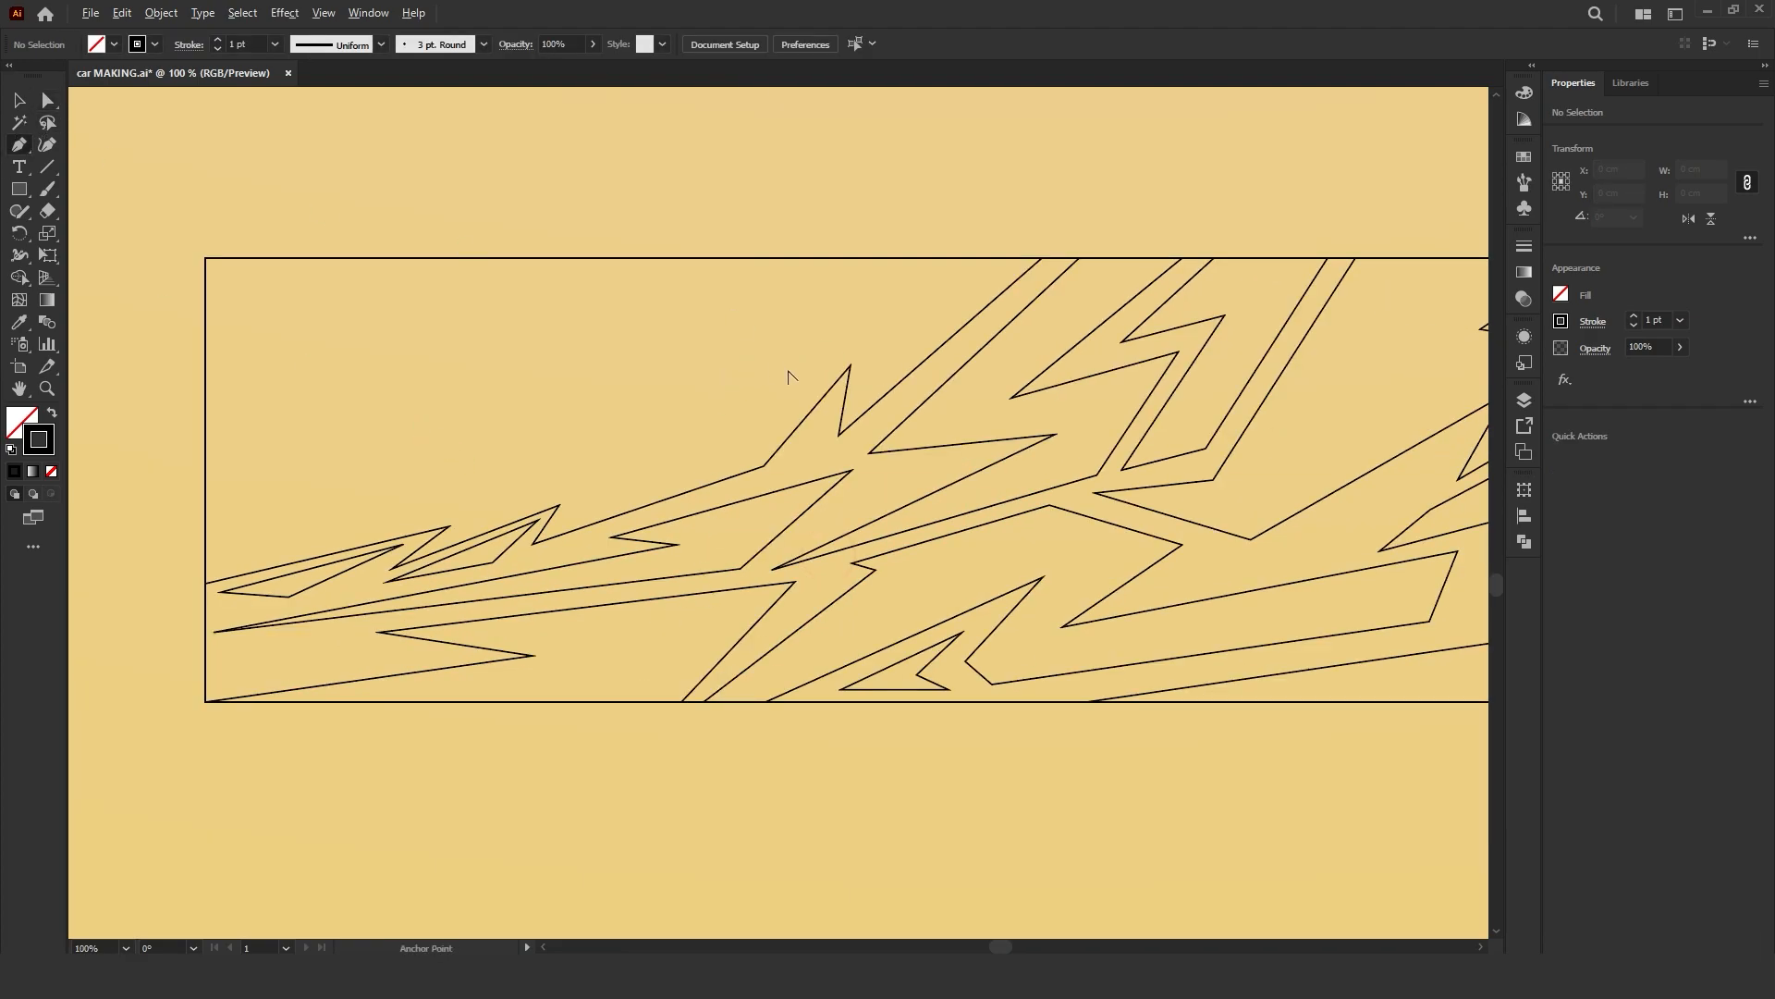
Step: Draw a closed, slim triangle inside the tall spike of the front shape
{"action": "scroll", "coordinate": [834, 400], "scroll_direction": "up", "scroll_amount": 2}
{"action": "left_click", "coordinate": [833, 398]}
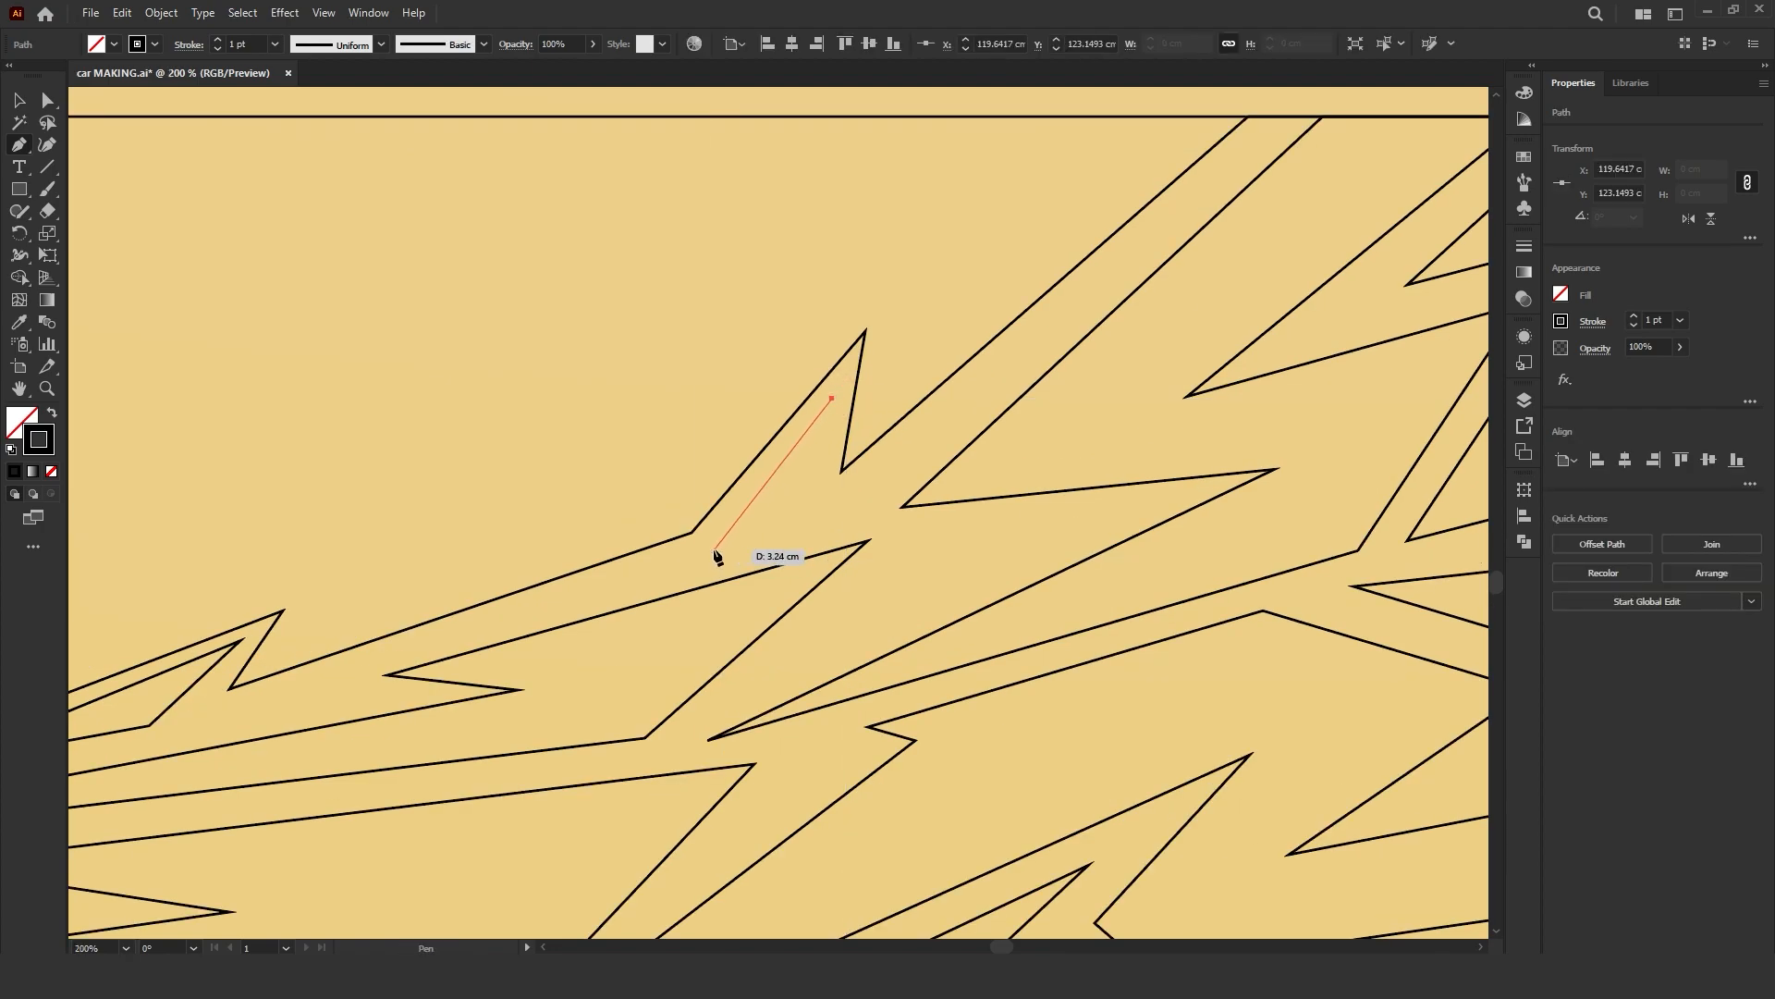
{"action": "left_click", "coordinate": [706, 550]}
{"action": "left_click", "coordinate": [803, 526]}
{"action": "left_click", "coordinate": [833, 399]}
Step: Draw a closed, jagged inner shape within the first slanted lightning band, from just below the rectangle's top edge to the band's lower tip
{"action": "scroll", "coordinate": [834, 398], "scroll_direction": "down", "scroll_amount": 1}
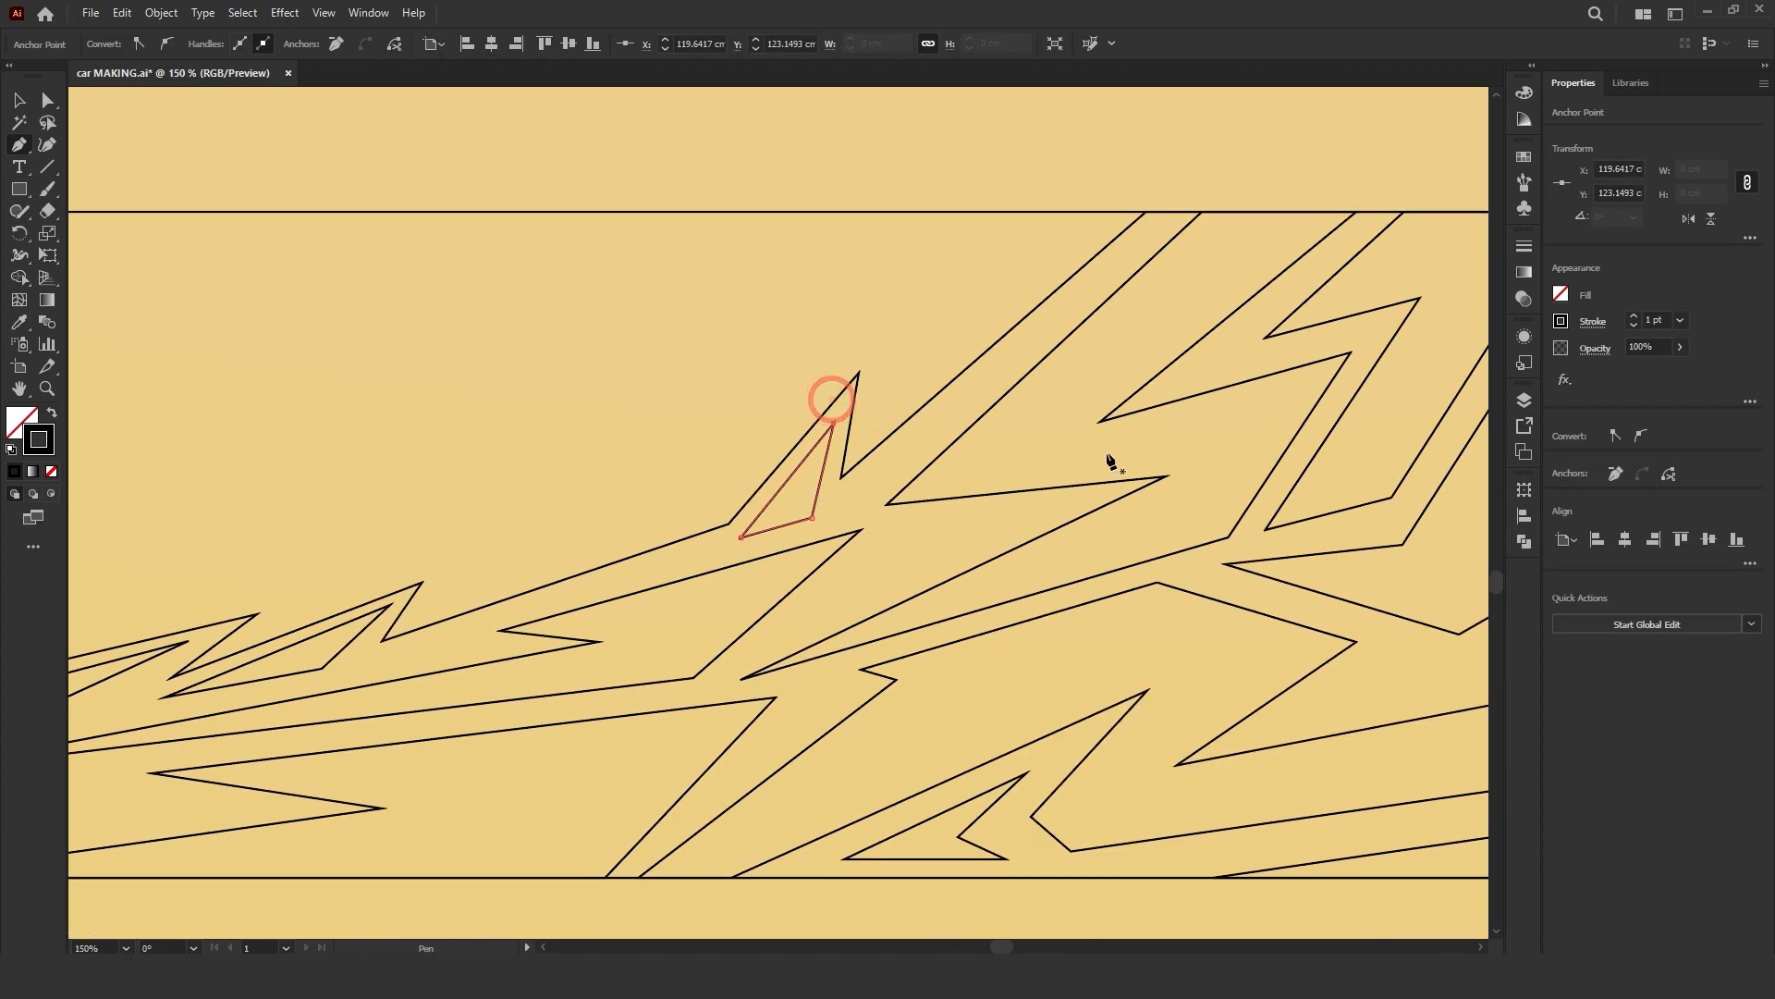
{"action": "left_click_drag", "start_coordinate": [1094, 454], "coordinate": [893, 540]}
{"action": "left_click", "coordinate": [1002, 301]}
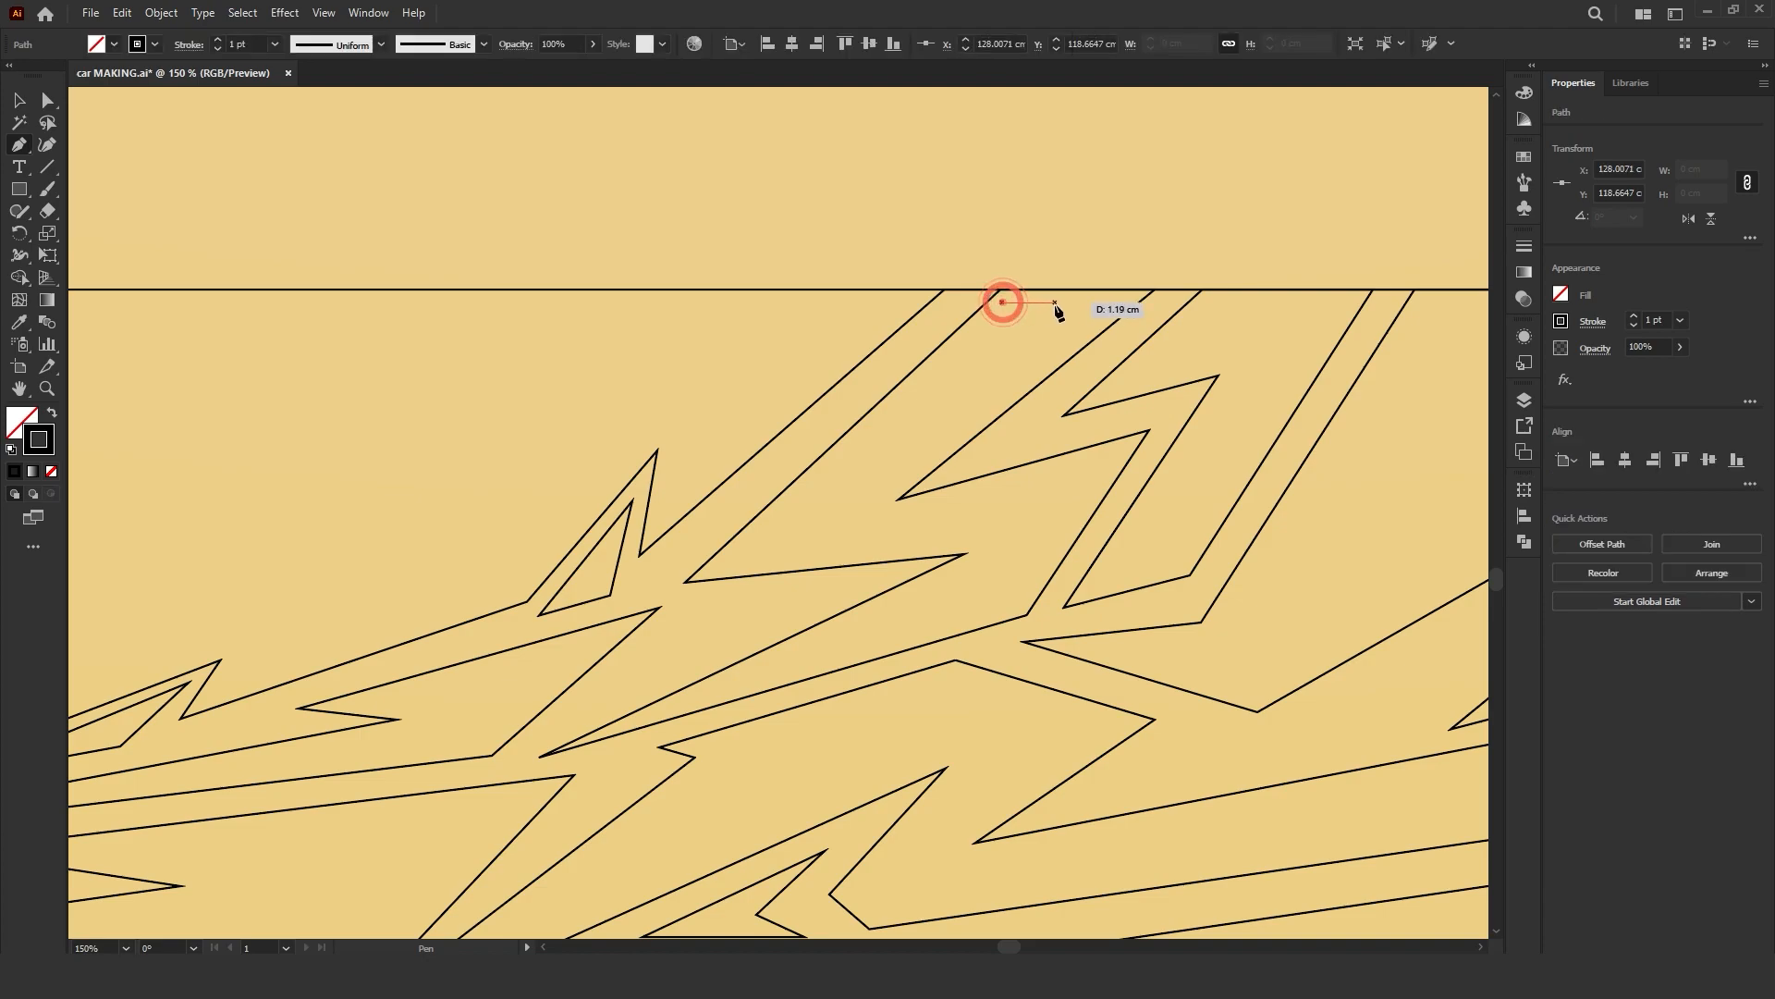
{"action": "left_click", "coordinate": [1090, 303]}
{"action": "left_click_drag", "start_coordinate": [899, 434], "coordinate": [963, 411]}
{"action": "left_click", "coordinate": [812, 539]}
{"action": "left_click", "coordinate": [1116, 456]}
{"action": "key", "text": "ctrl+z"}
{"action": "left_click", "coordinate": [988, 572]}
{"action": "left_click", "coordinate": [966, 621]}
{"action": "left_click", "coordinate": [811, 673]}
{"action": "left_click", "coordinate": [949, 599]}
{"action": "left_click", "coordinate": [702, 692]}
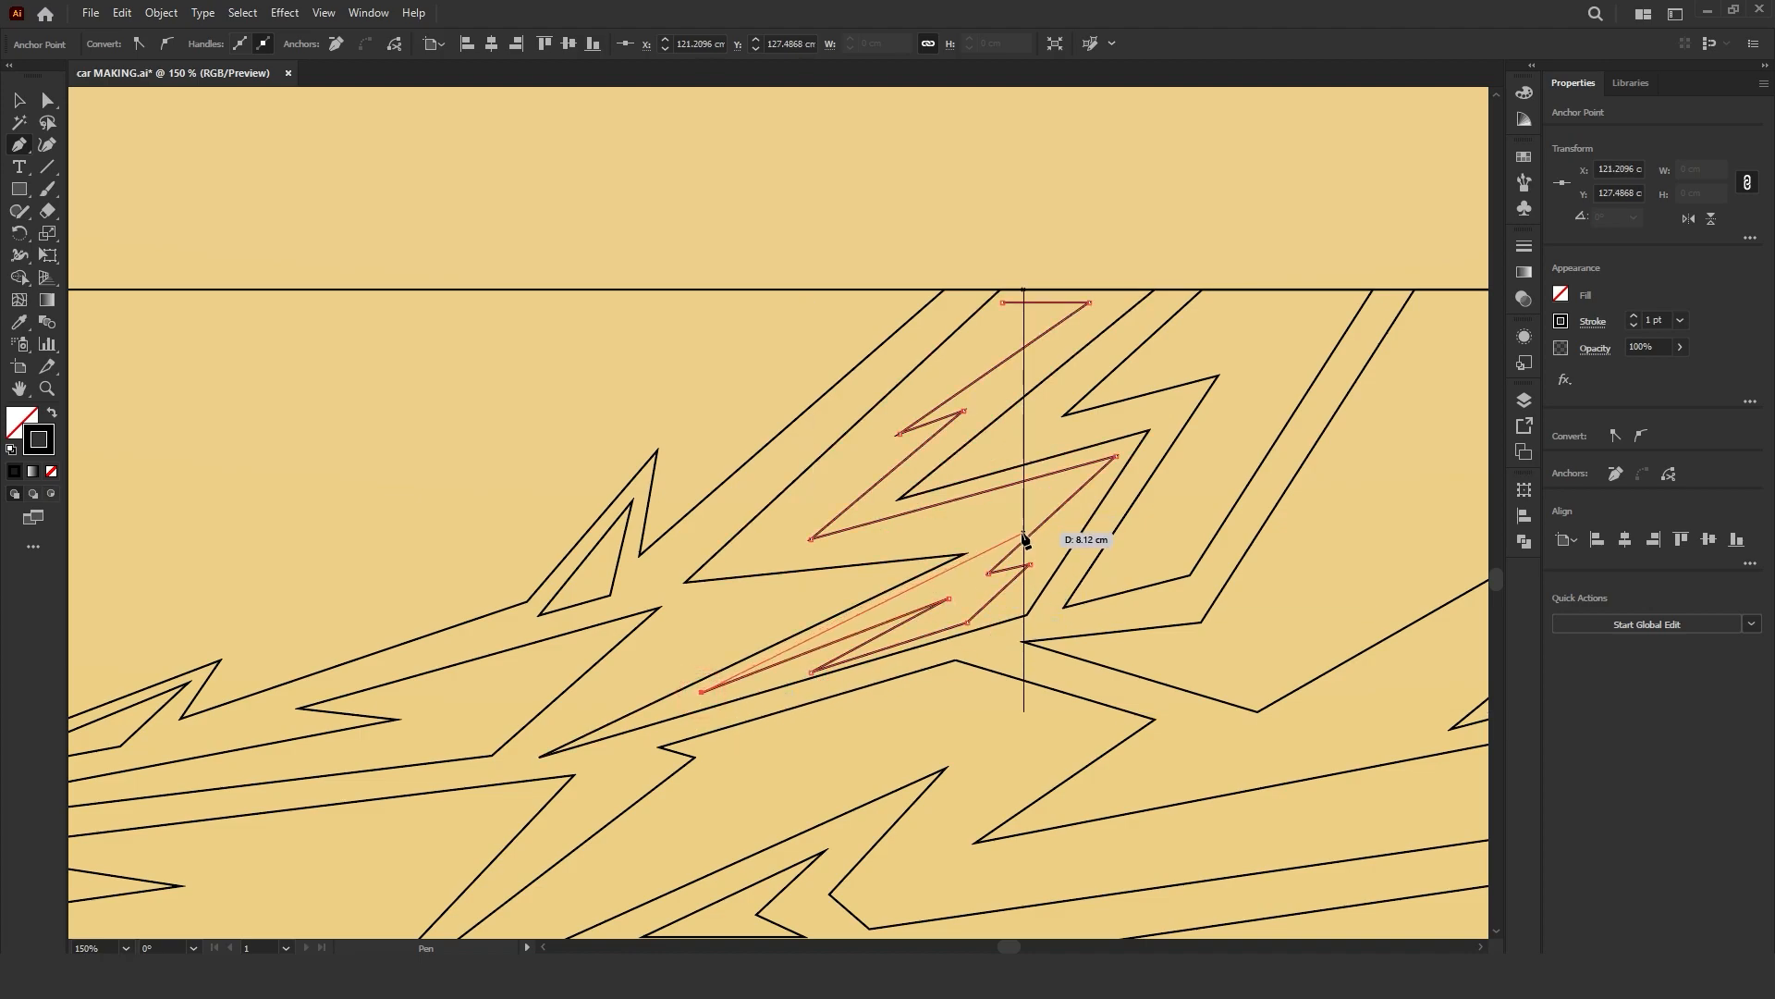
{"action": "left_click", "coordinate": [1001, 539]}
{"action": "left_click", "coordinate": [713, 569]}
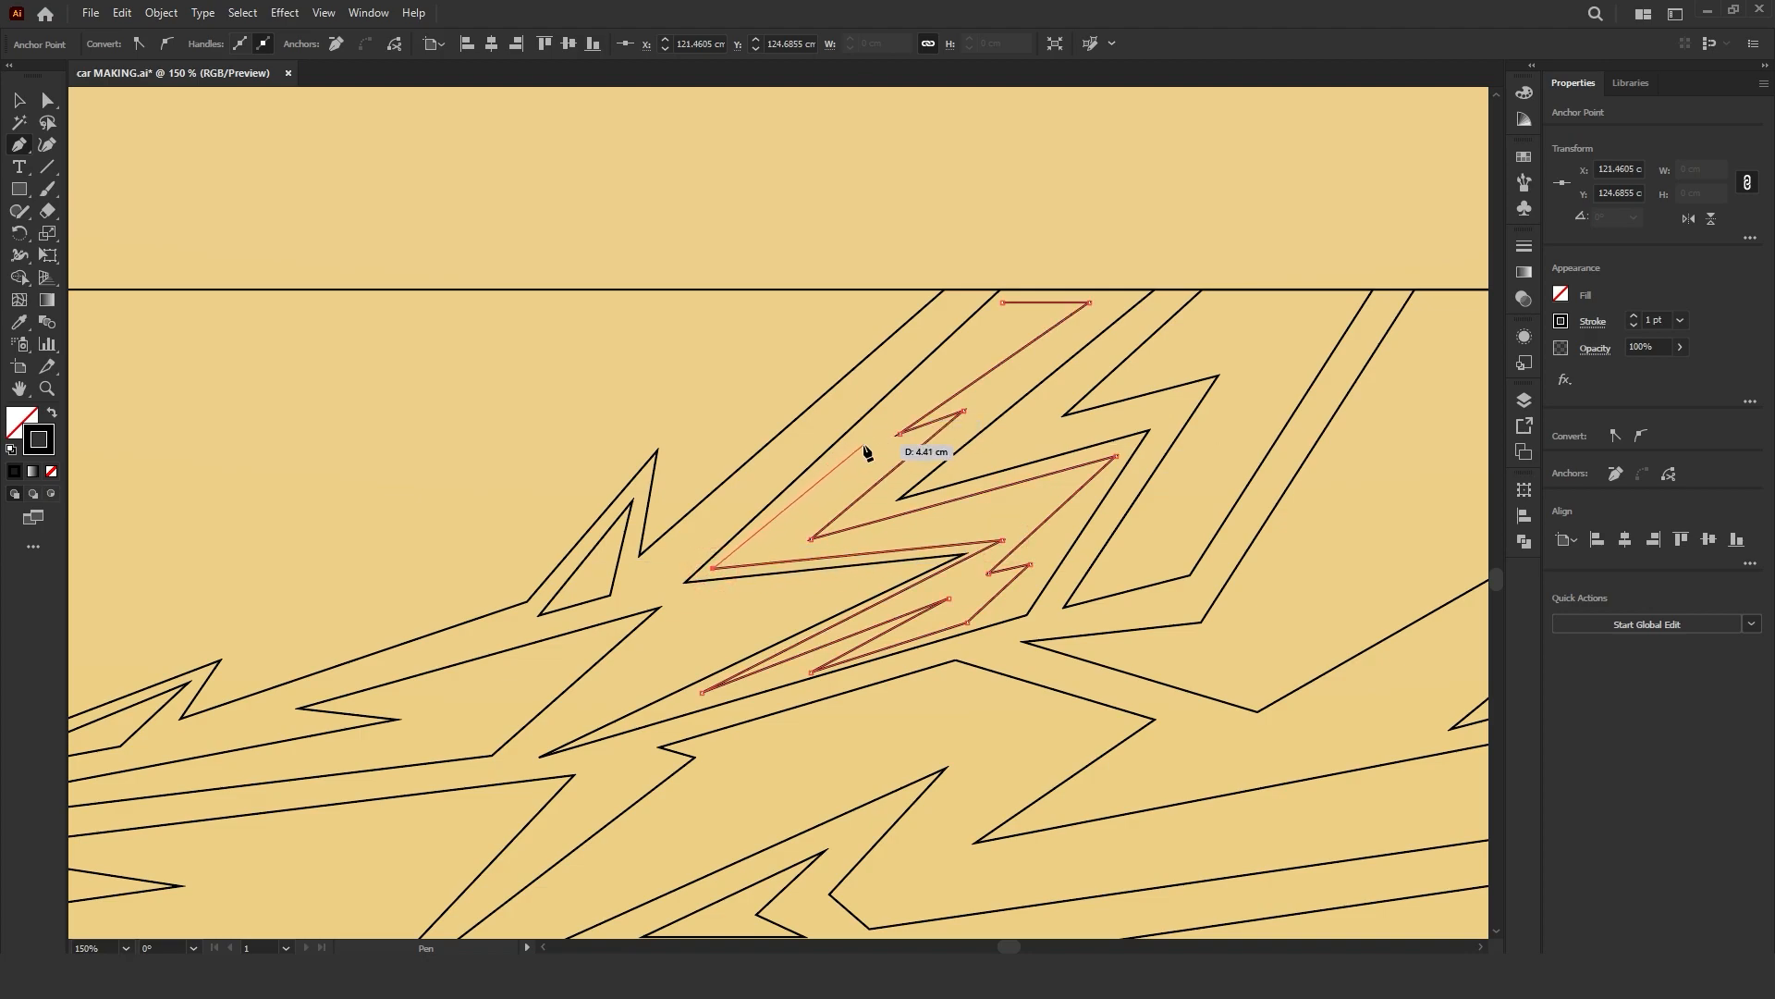
{"action": "left_click", "coordinate": [1001, 302]}
Step: Draw a closed, notched inner shape within the second slanted band, starting and ending just below the rectangle's top edge
{"action": "scroll", "coordinate": [934, 511], "scroll_direction": "down", "scroll_amount": 1}
{"action": "left_click_drag", "start_coordinate": [1136, 521], "coordinate": [991, 548]}
{"action": "scroll", "coordinate": [1003, 549], "scroll_direction": "down", "scroll_amount": 1}
{"action": "scroll", "coordinate": [1069, 422], "scroll_direction": "up", "scroll_amount": 1}
{"action": "left_click_drag", "start_coordinate": [1023, 463], "coordinate": [1021, 411]}
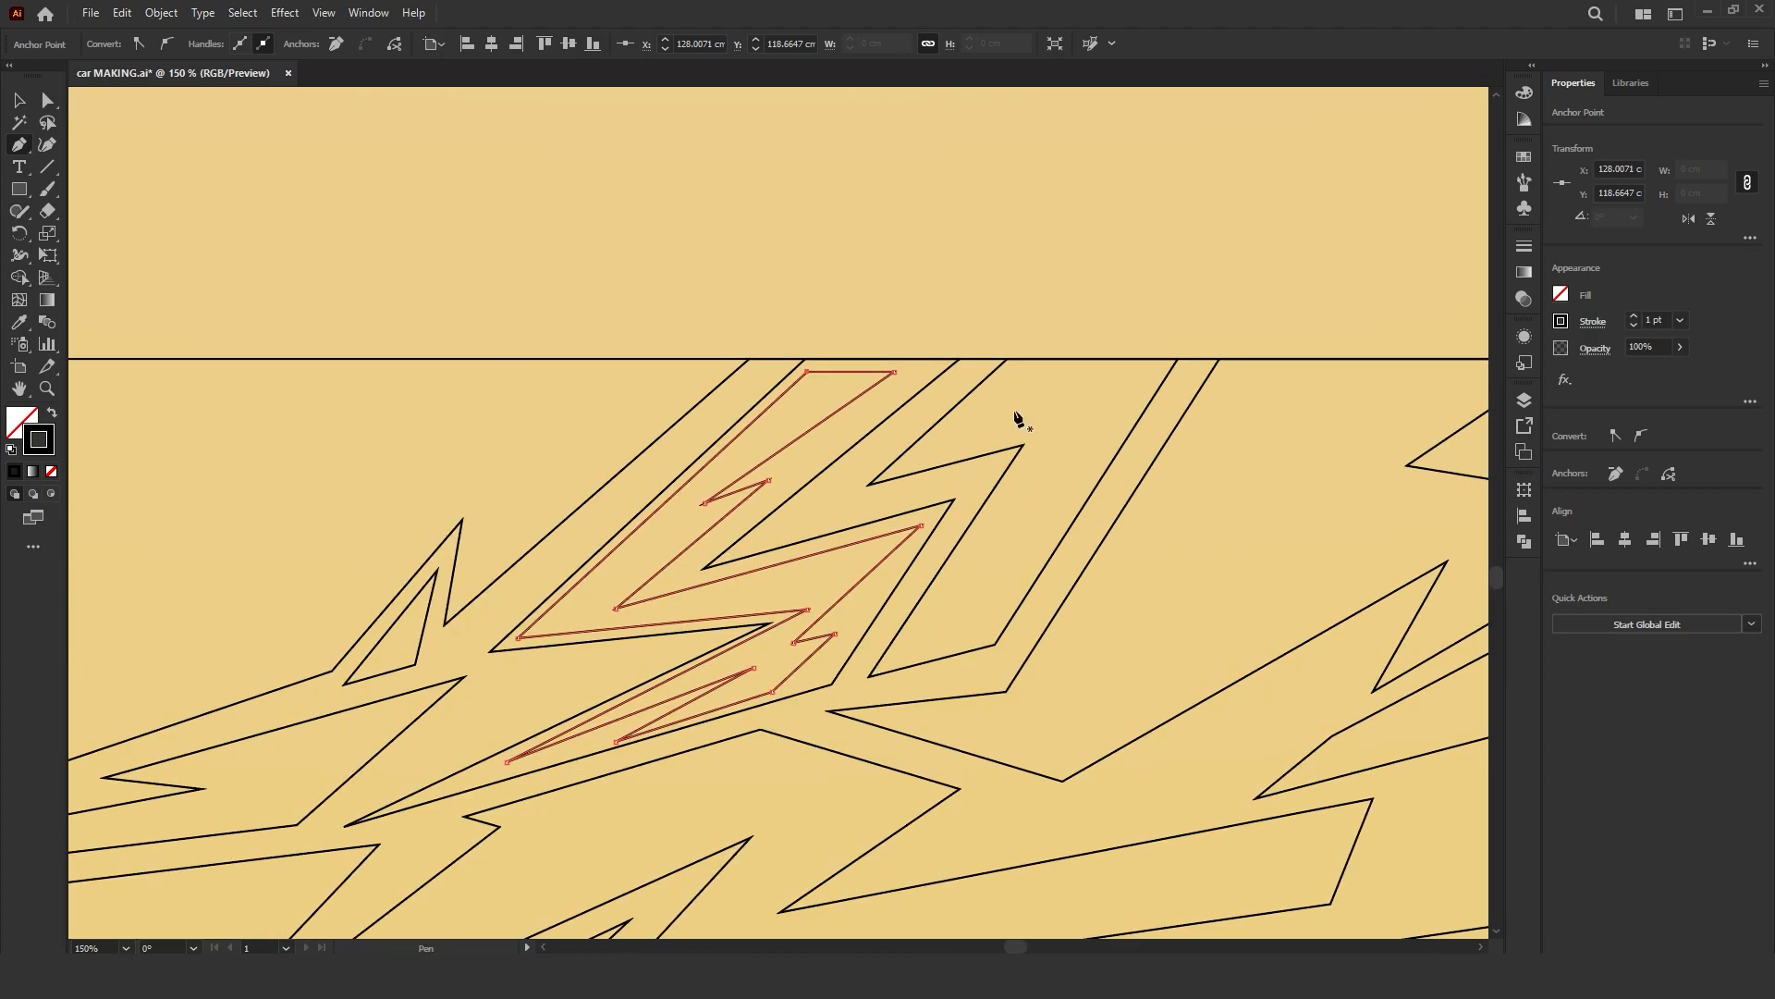
{"action": "scroll", "coordinate": [1022, 370], "scroll_direction": "up", "scroll_amount": 1}
{"action": "left_click", "coordinate": [1133, 375]}
{"action": "left_click", "coordinate": [1009, 374]}
{"action": "left_click", "coordinate": [870, 496]}
{"action": "left_click", "coordinate": [1060, 454]}
{"action": "left_click", "coordinate": [857, 752]}
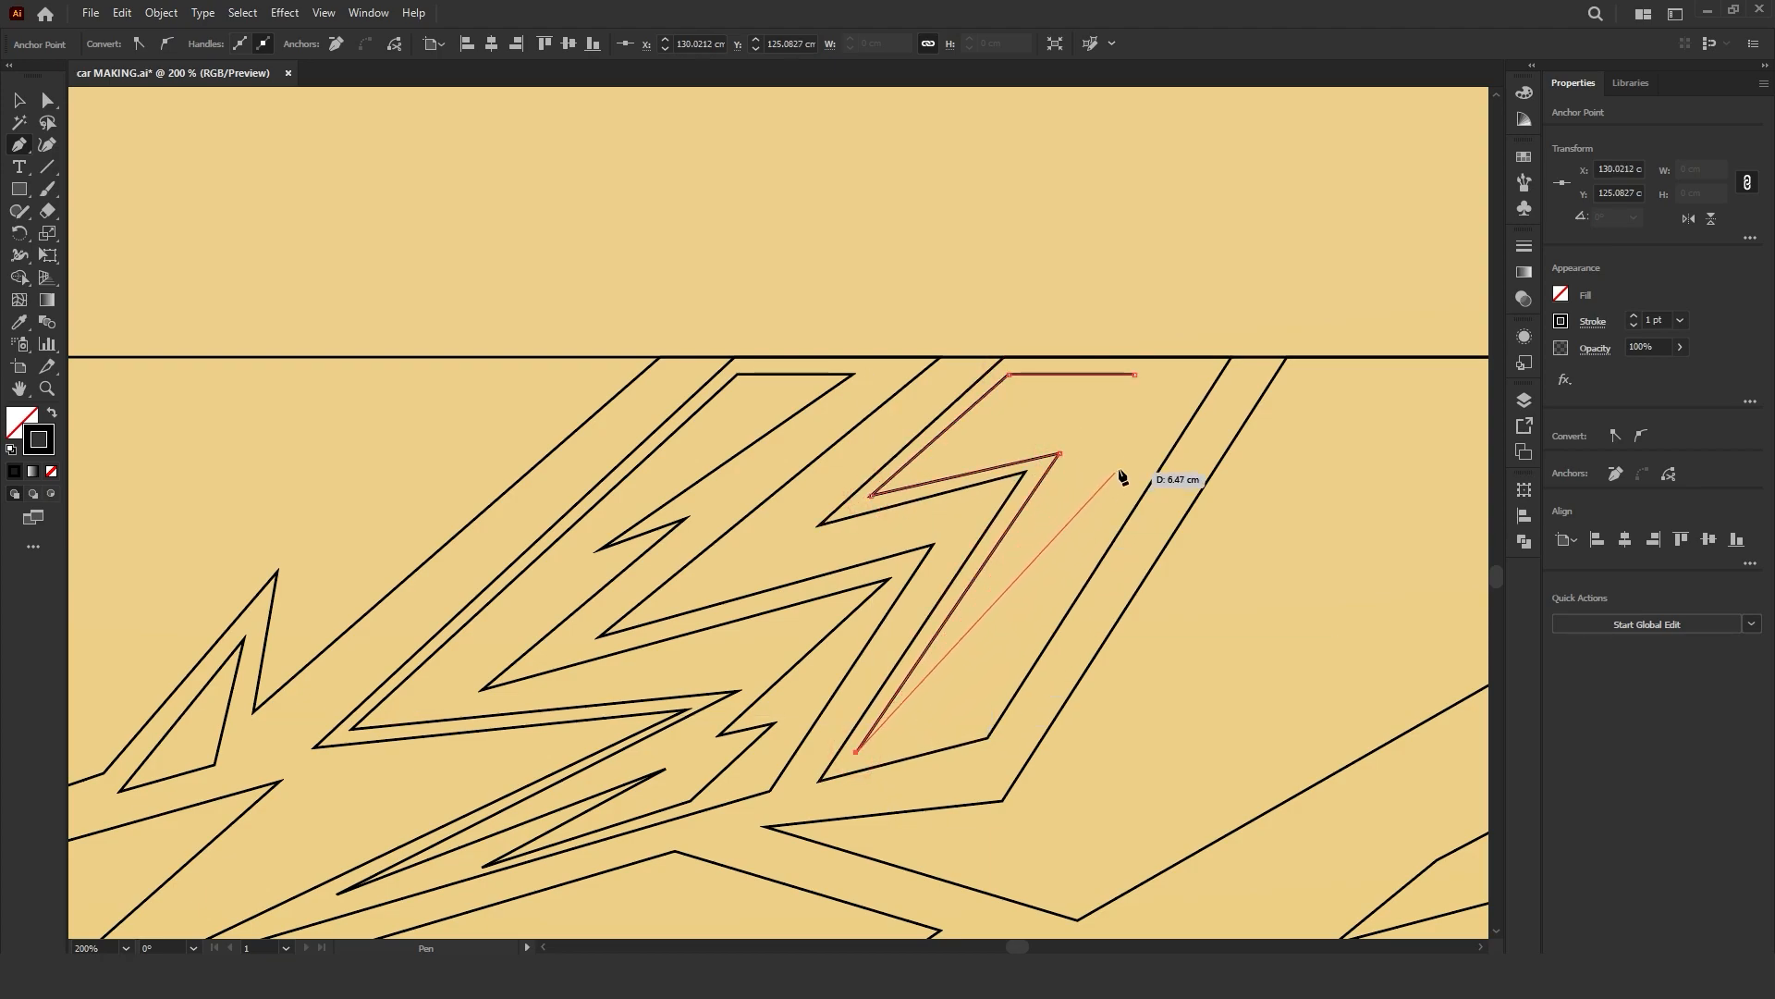
{"action": "left_click", "coordinate": [1038, 553]}
{"action": "left_click", "coordinate": [1037, 575]}
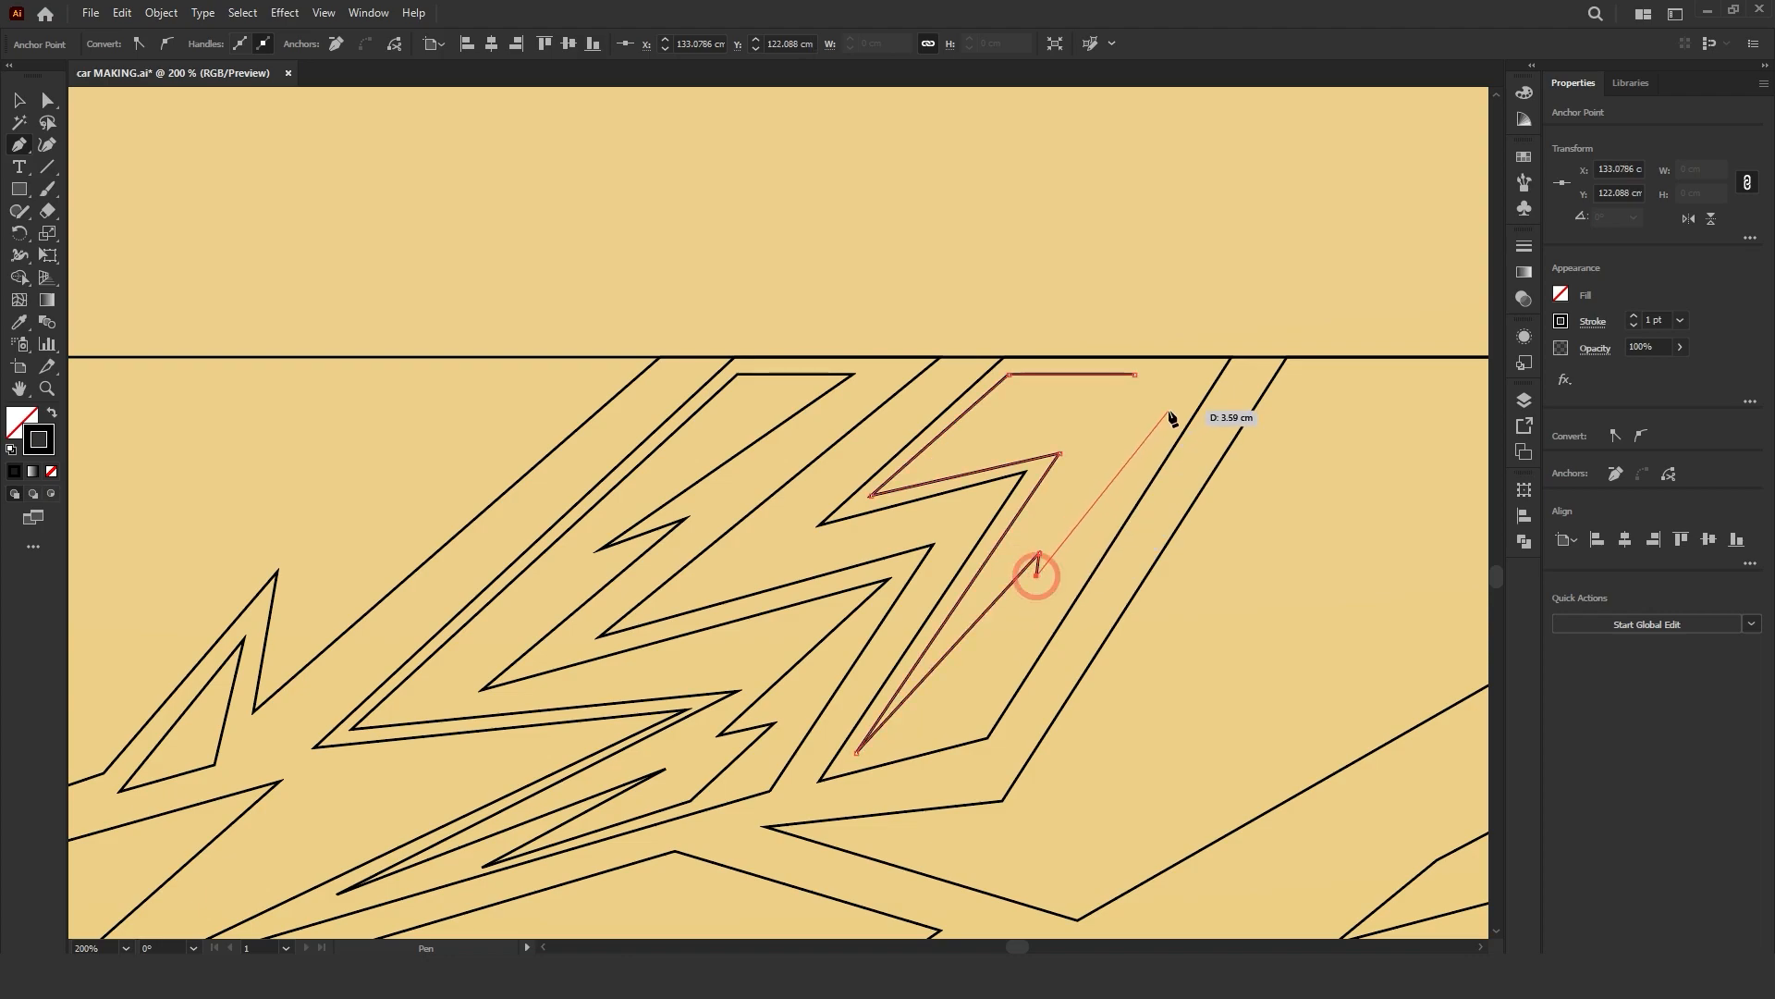
{"action": "left_click", "coordinate": [1111, 426]}
{"action": "left_click", "coordinate": [1202, 374]}
{"action": "left_click", "coordinate": [1136, 374]}
Step: Draw a narrow, hooked sliver inside the large lower-middle shape, along its upper front edge
{"action": "scroll", "coordinate": [1183, 606], "scroll_direction": "down", "scroll_amount": 1}
{"action": "left_click_drag", "start_coordinate": [1183, 606], "coordinate": [1033, 500]}
{"action": "scroll", "coordinate": [1188, 631], "scroll_direction": "down", "scroll_amount": 1}
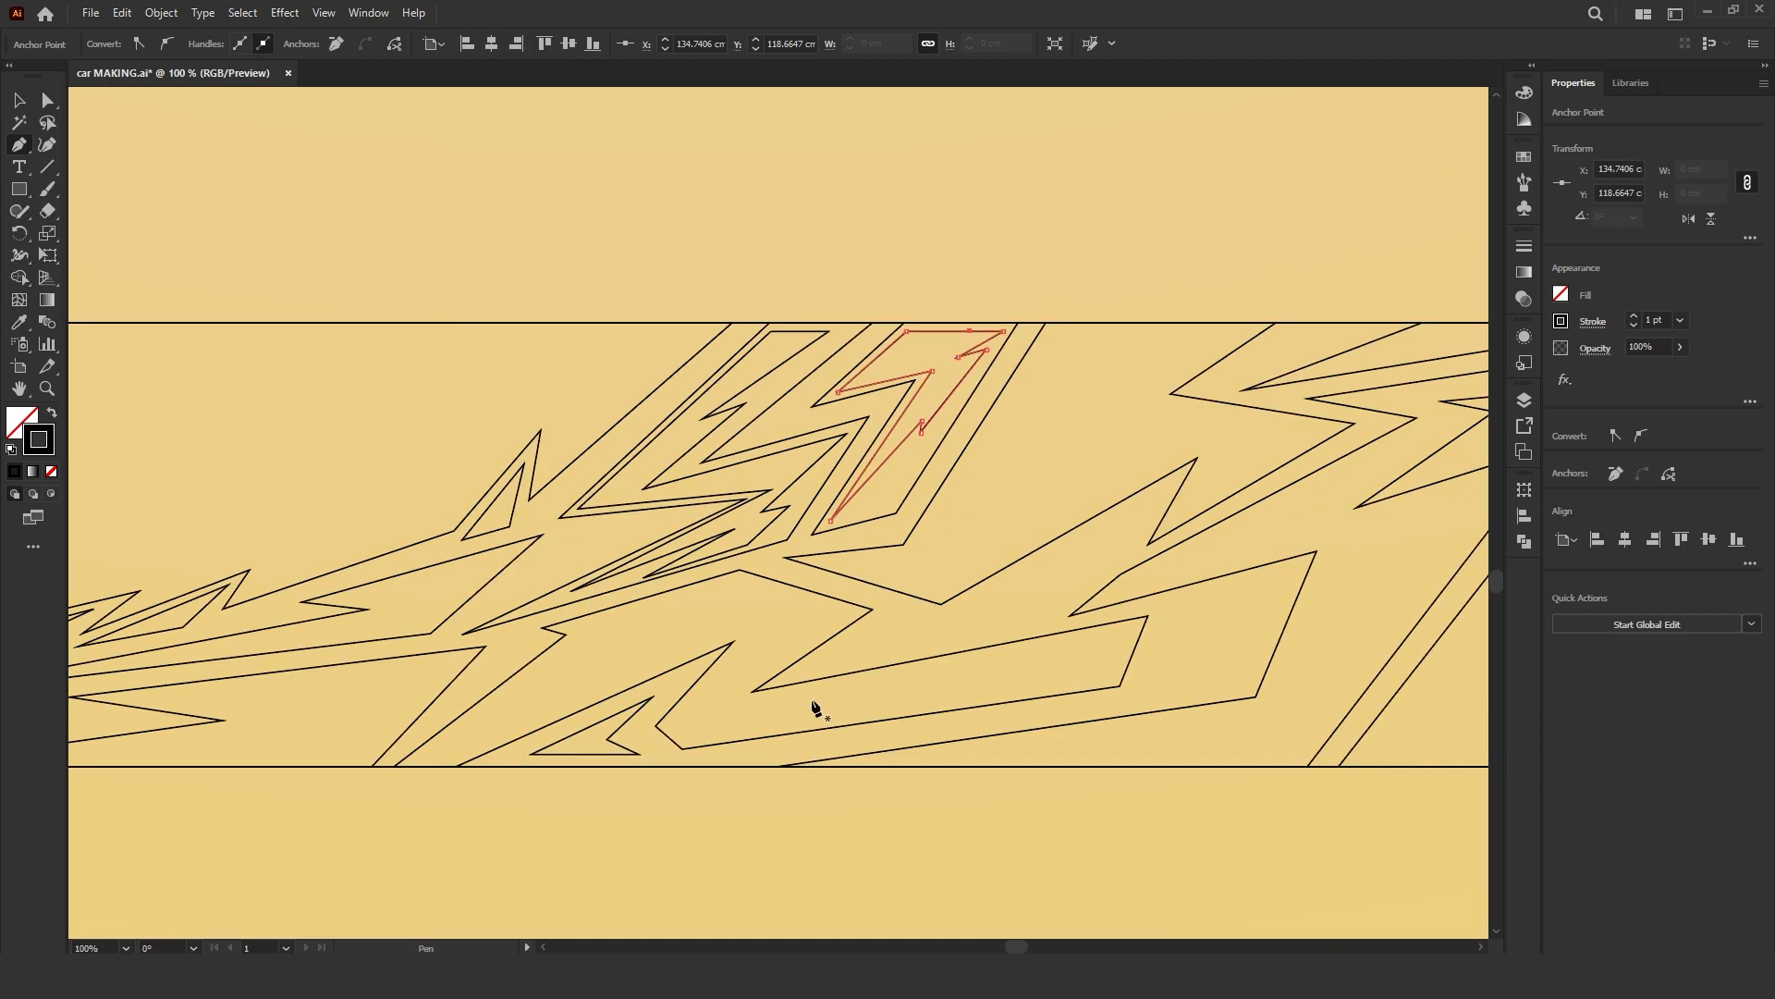
{"action": "left_click_drag", "start_coordinate": [549, 711], "coordinate": [681, 649]}
{"action": "scroll", "coordinate": [682, 649], "scroll_direction": "up", "scroll_amount": 1}
{"action": "scroll", "coordinate": [720, 539], "scroll_direction": "up", "scroll_amount": 1}
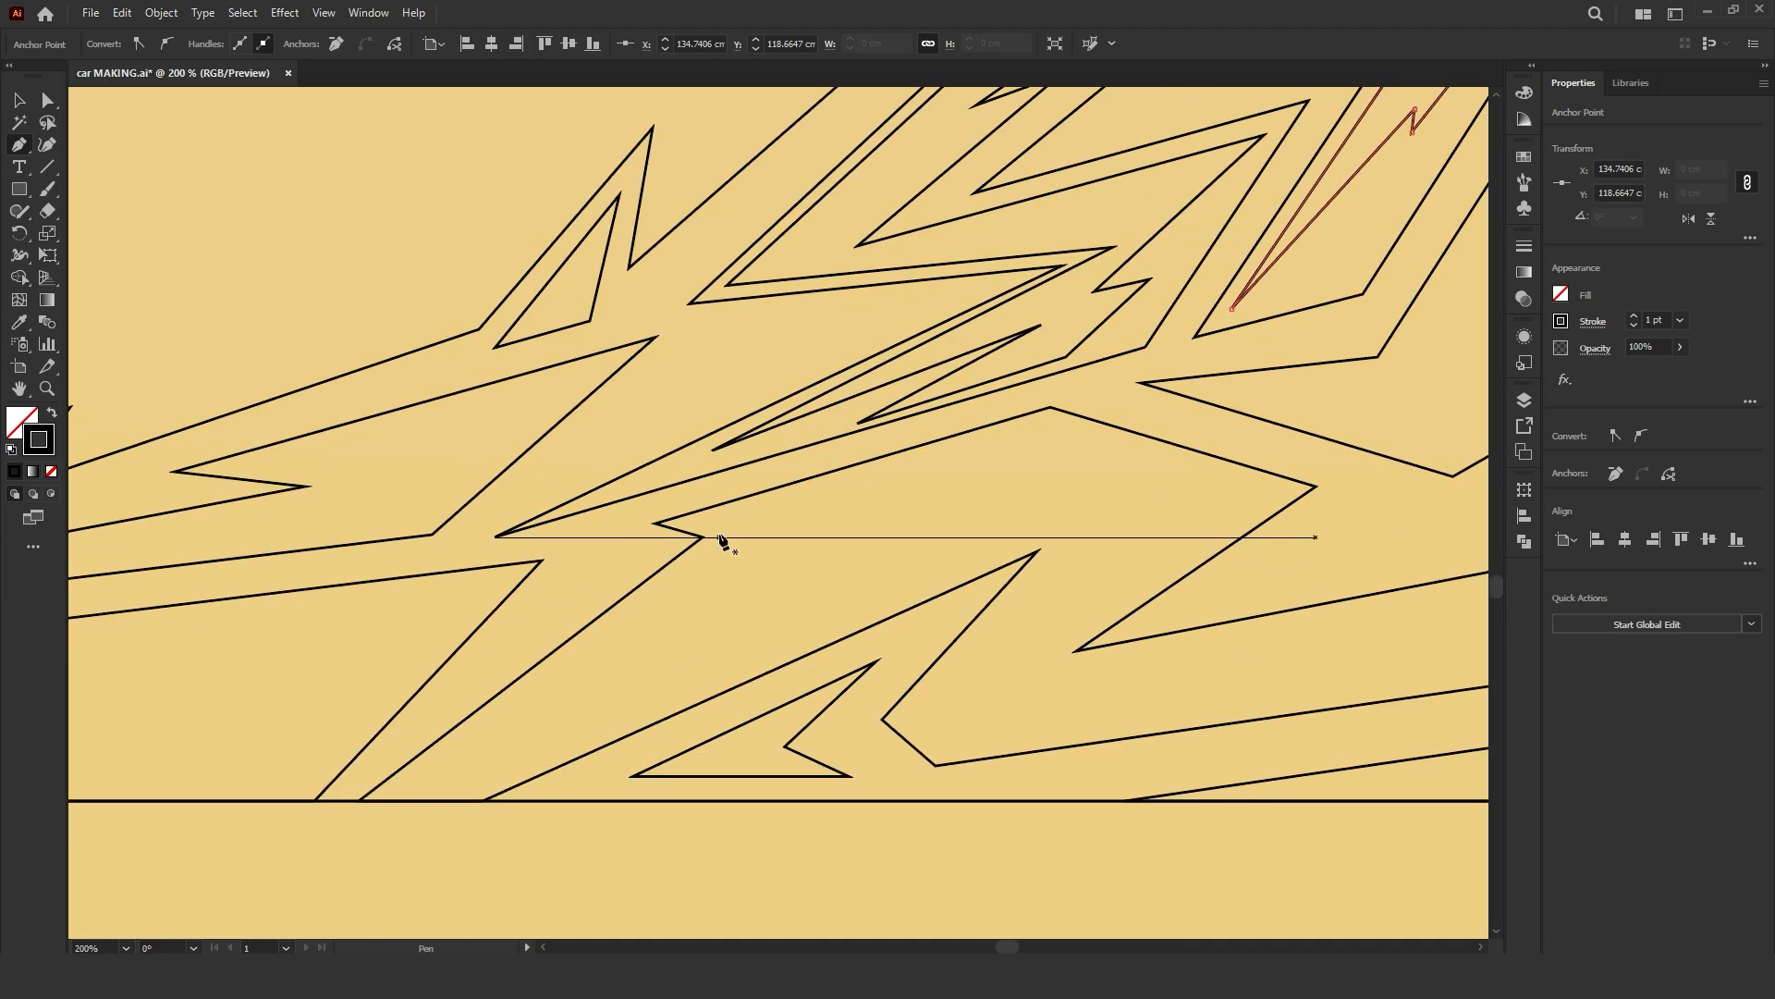
{"action": "left_click", "coordinate": [775, 550]}
{"action": "left_click", "coordinate": [727, 526]}
{"action": "left_click", "coordinate": [1049, 422]}
Step: Adjust the corner points of the hooked sliver to refine its barb and long tip, and deselect it
{"action": "key", "text": "a"}
{"action": "left_click_drag", "start_coordinate": [780, 527], "coordinate": [845, 563]}
{"action": "left_click", "coordinate": [820, 581]}
{"action": "left_click_drag", "start_coordinate": [1075, 403], "coordinate": [1080, 401]}
{"action": "left_click", "coordinate": [915, 537]}
Step: Draw a closed, zigzag shape inside the large lower-middle shape, following the cut-out spike from the bottom edge around its bend
{"action": "left_click_drag", "start_coordinate": [915, 536], "coordinate": [993, 498]}
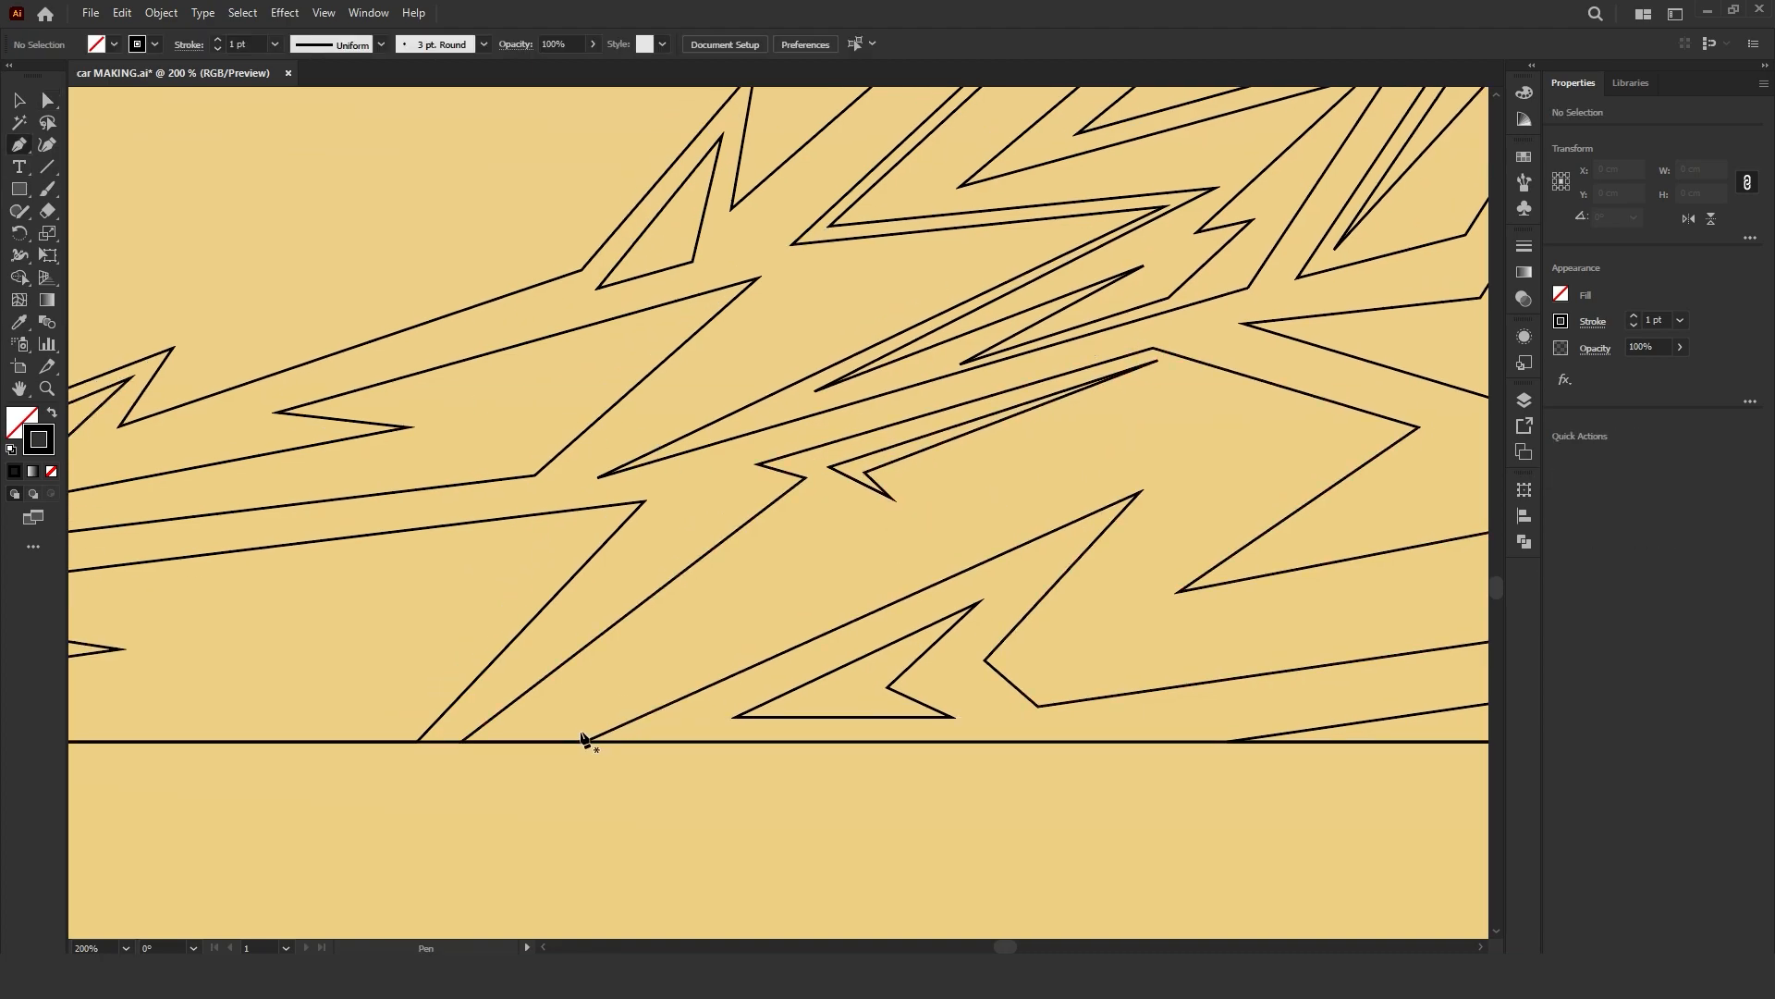
{"action": "left_click_drag", "start_coordinate": [580, 739], "coordinate": [340, 714]}
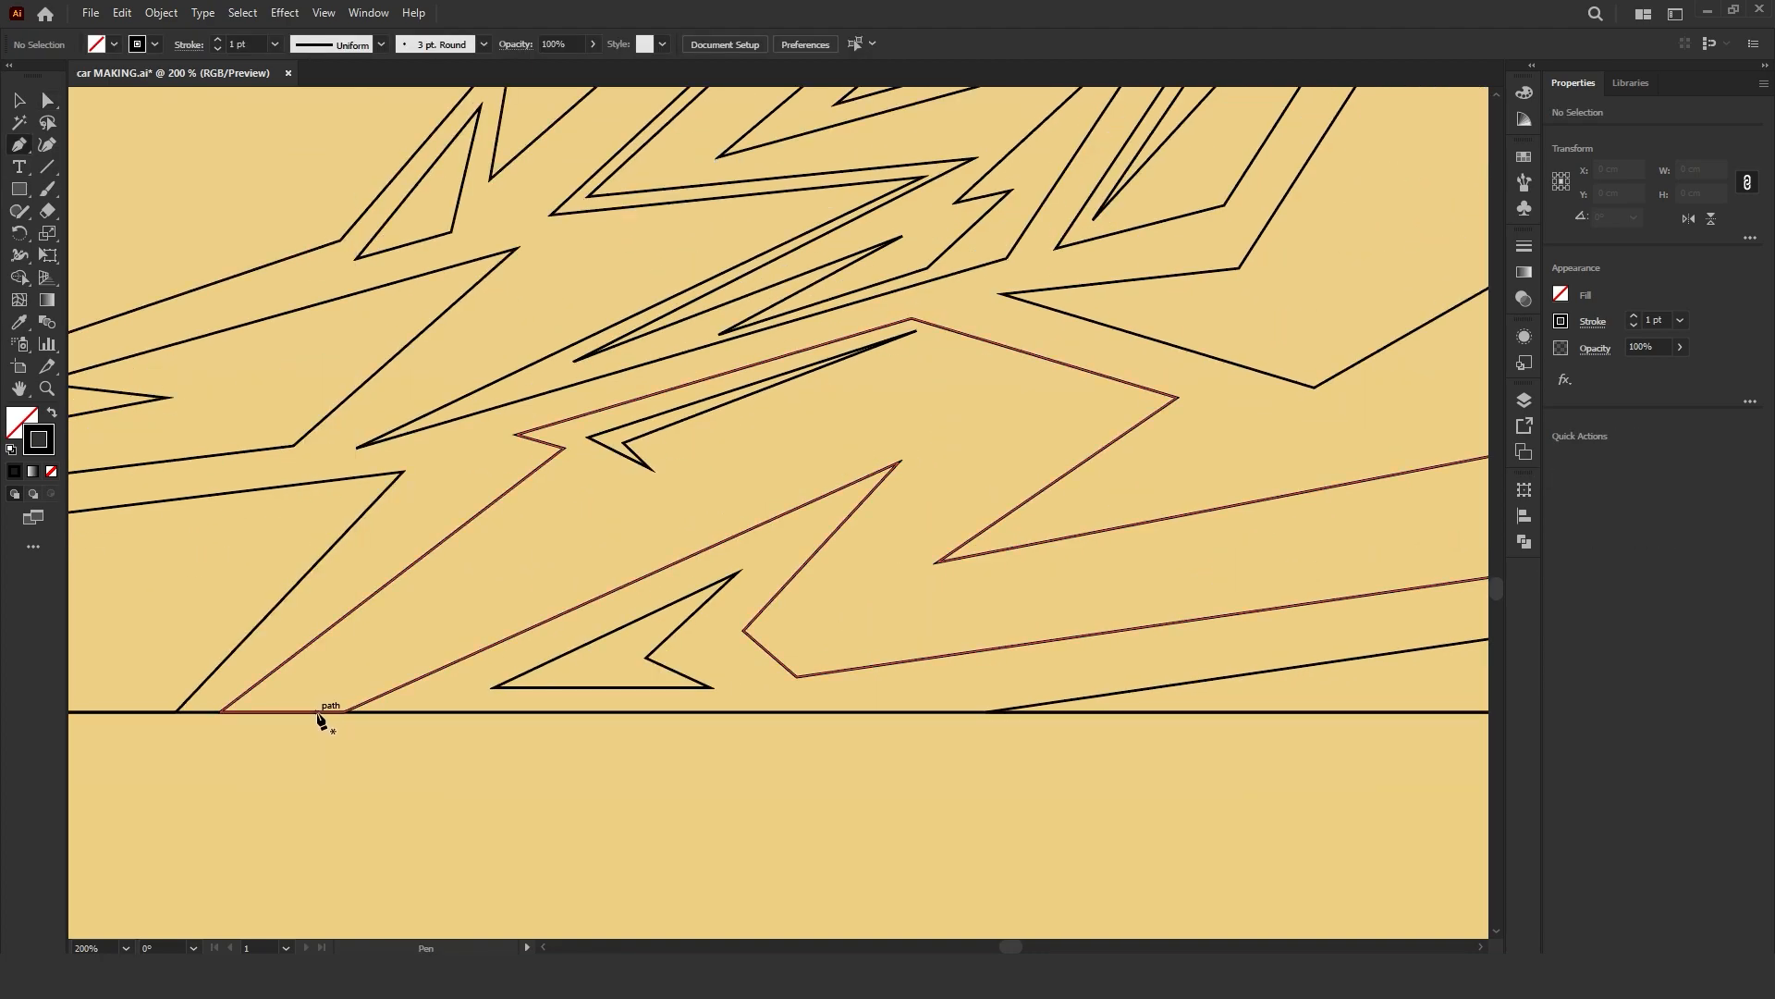
{"action": "left_click", "coordinate": [342, 704]}
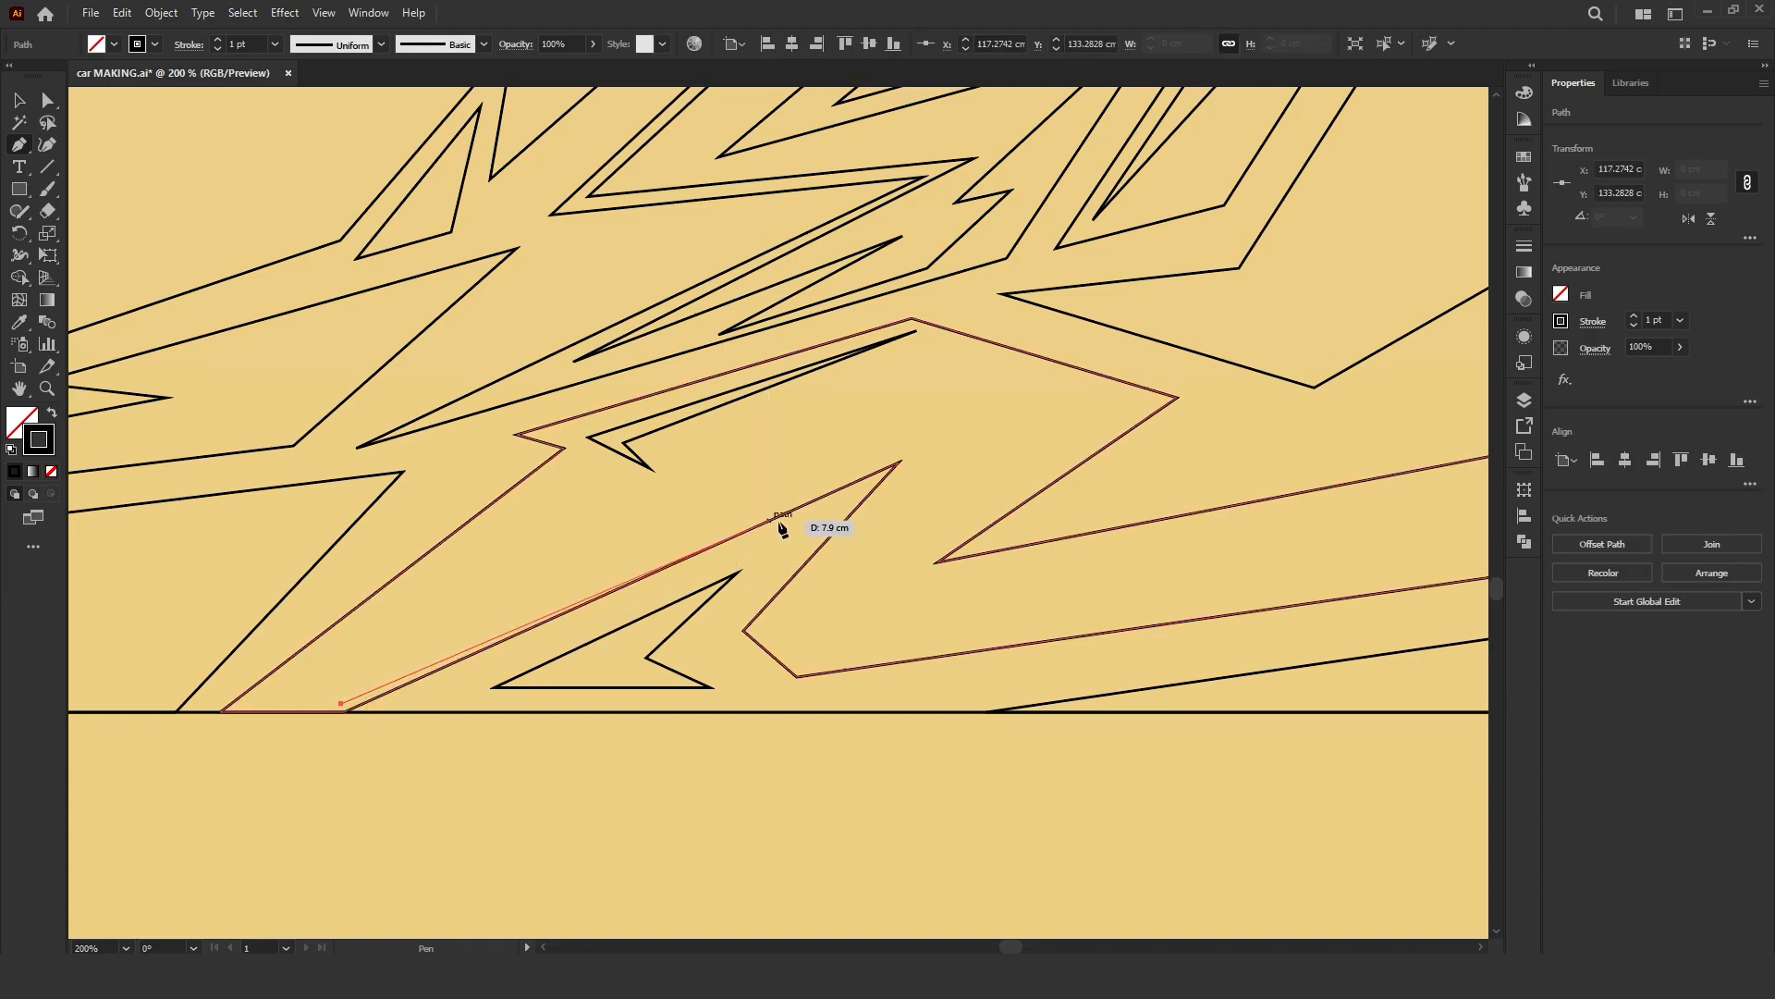
{"action": "left_click", "coordinate": [915, 449]}
{"action": "left_click", "coordinate": [760, 626]}
{"action": "left_click", "coordinate": [797, 665]}
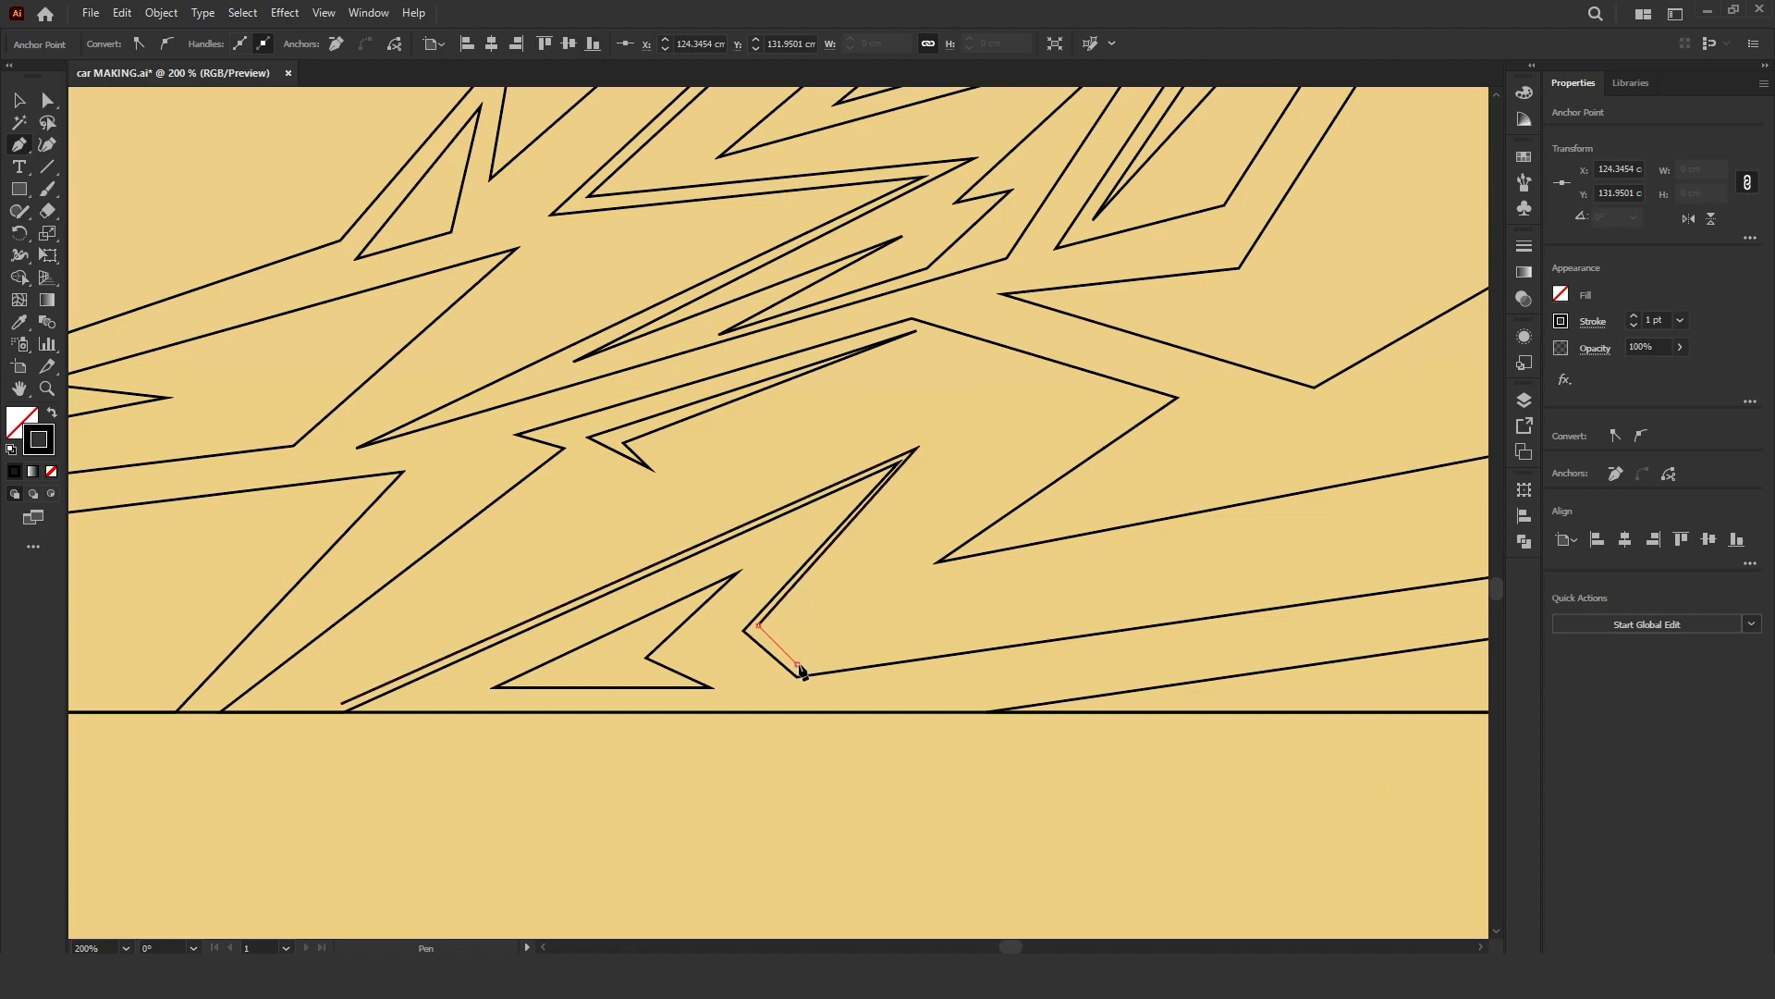
{"action": "left_click", "coordinate": [924, 598]}
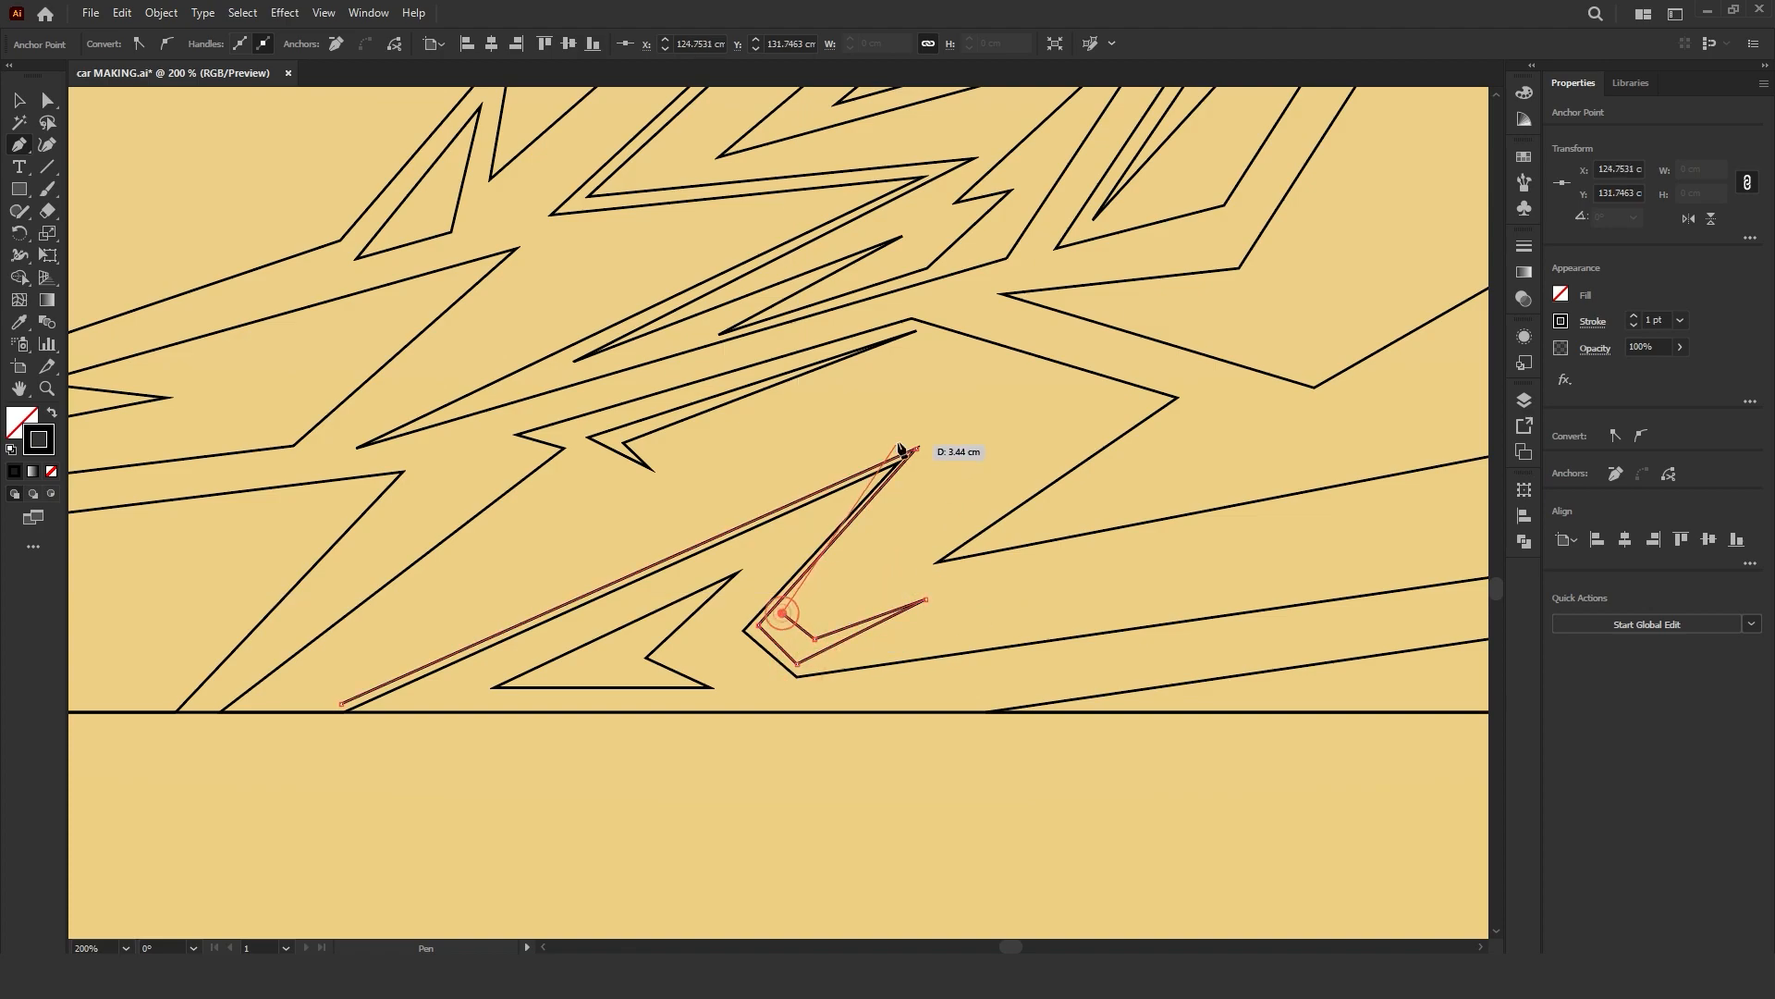
{"action": "left_click", "coordinate": [1009, 396]}
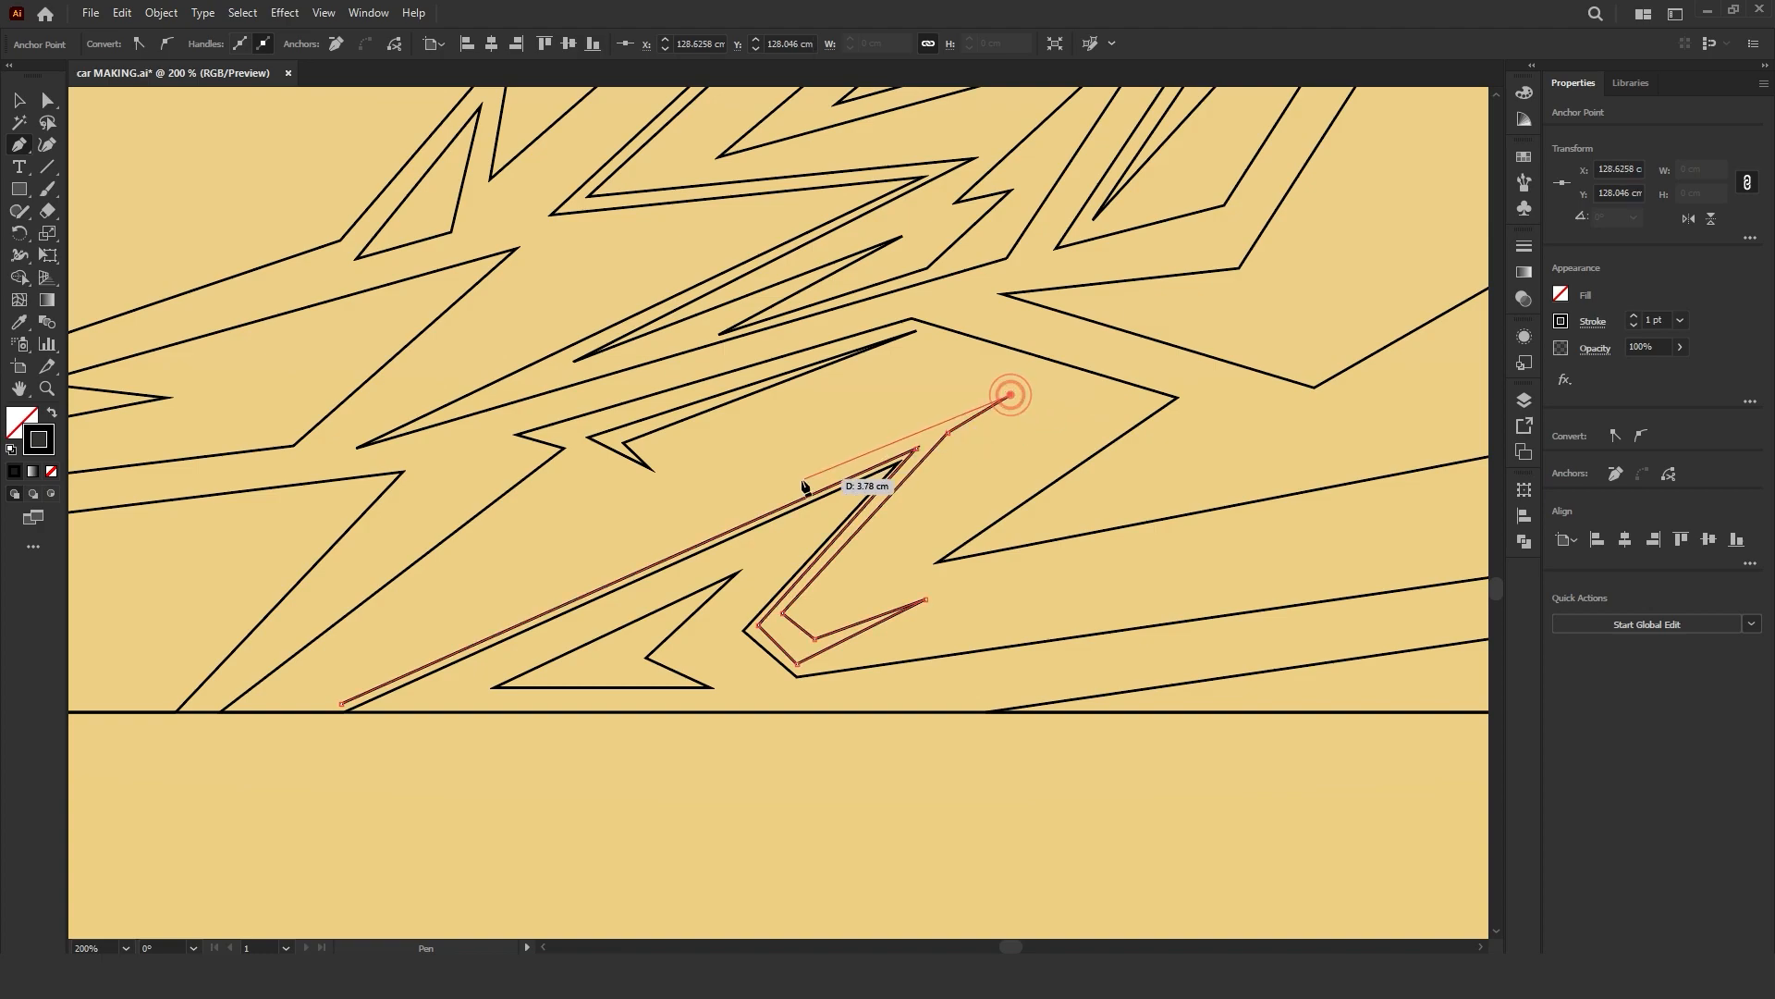
{"action": "left_click", "coordinate": [683, 530]}
{"action": "left_click", "coordinate": [767, 472]}
{"action": "left_click", "coordinate": [495, 597]}
{"action": "left_click", "coordinate": [604, 571]}
Step: Draw a closed, long narrow shape inside the lower-middle shape's rear arm, ending in a pointed hook at the rear corner
{"action": "left_click_drag", "start_coordinate": [1140, 595], "coordinate": [920, 603]}
{"action": "left_click", "coordinate": [1314, 456]}
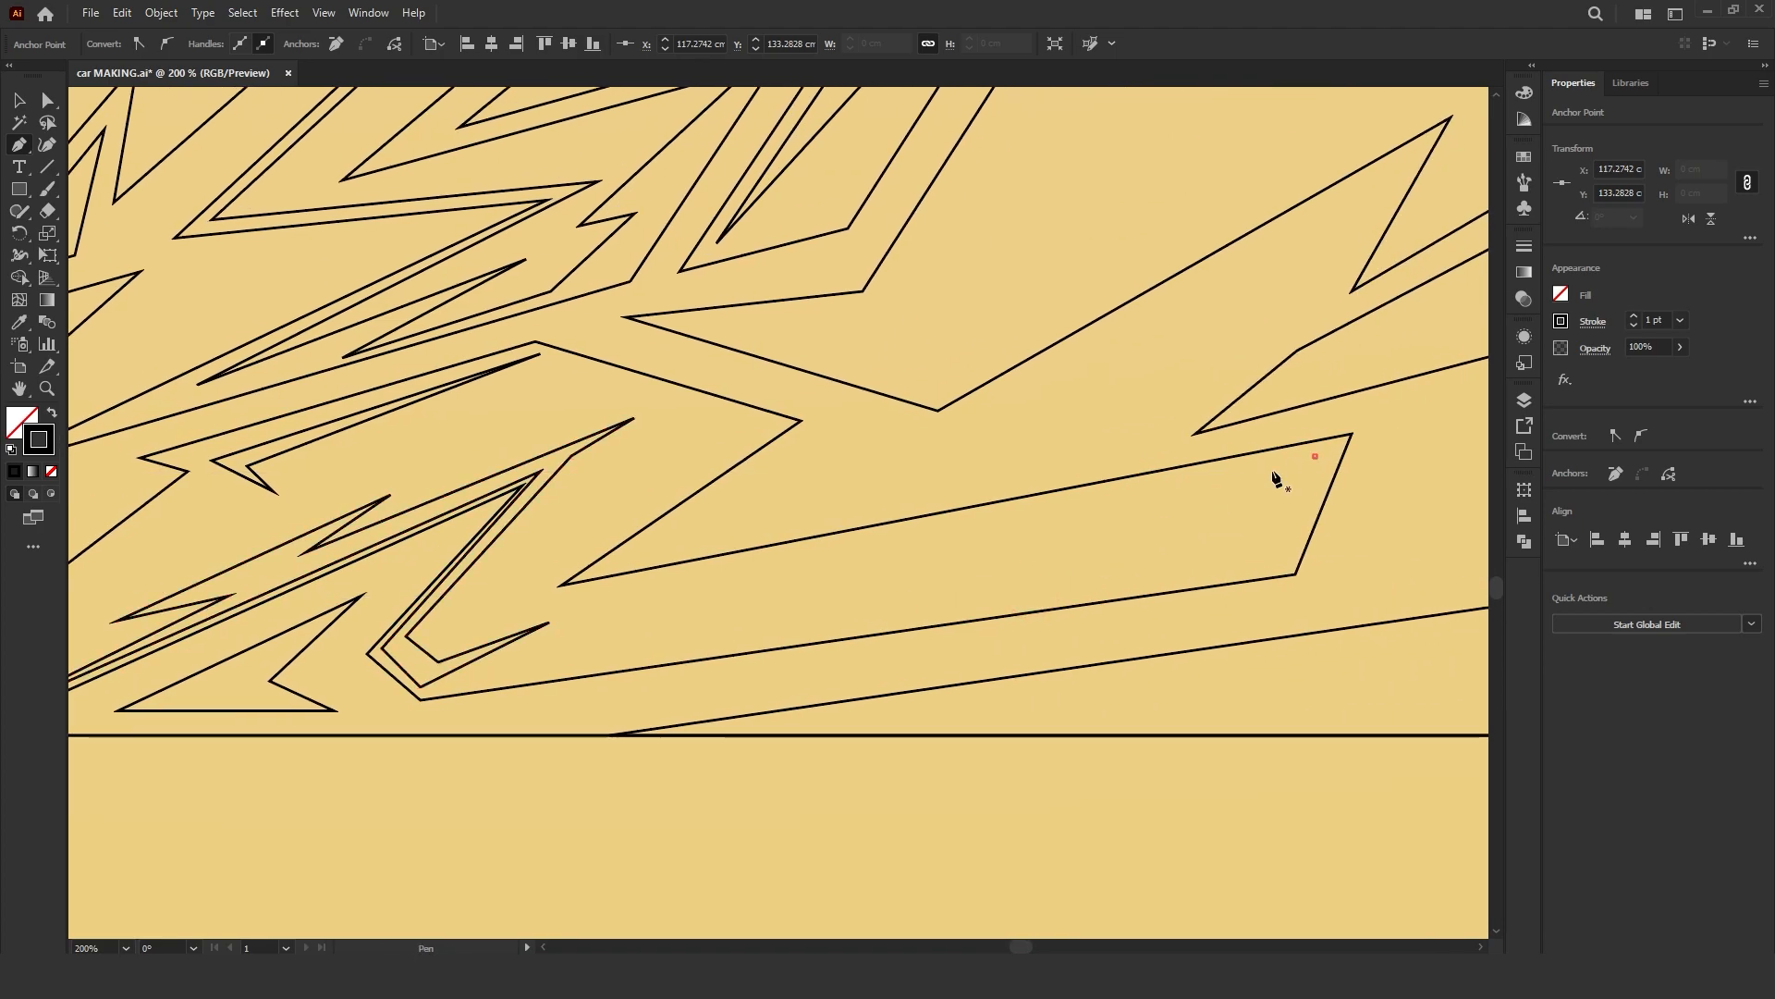
{"action": "left_click", "coordinate": [583, 595]}
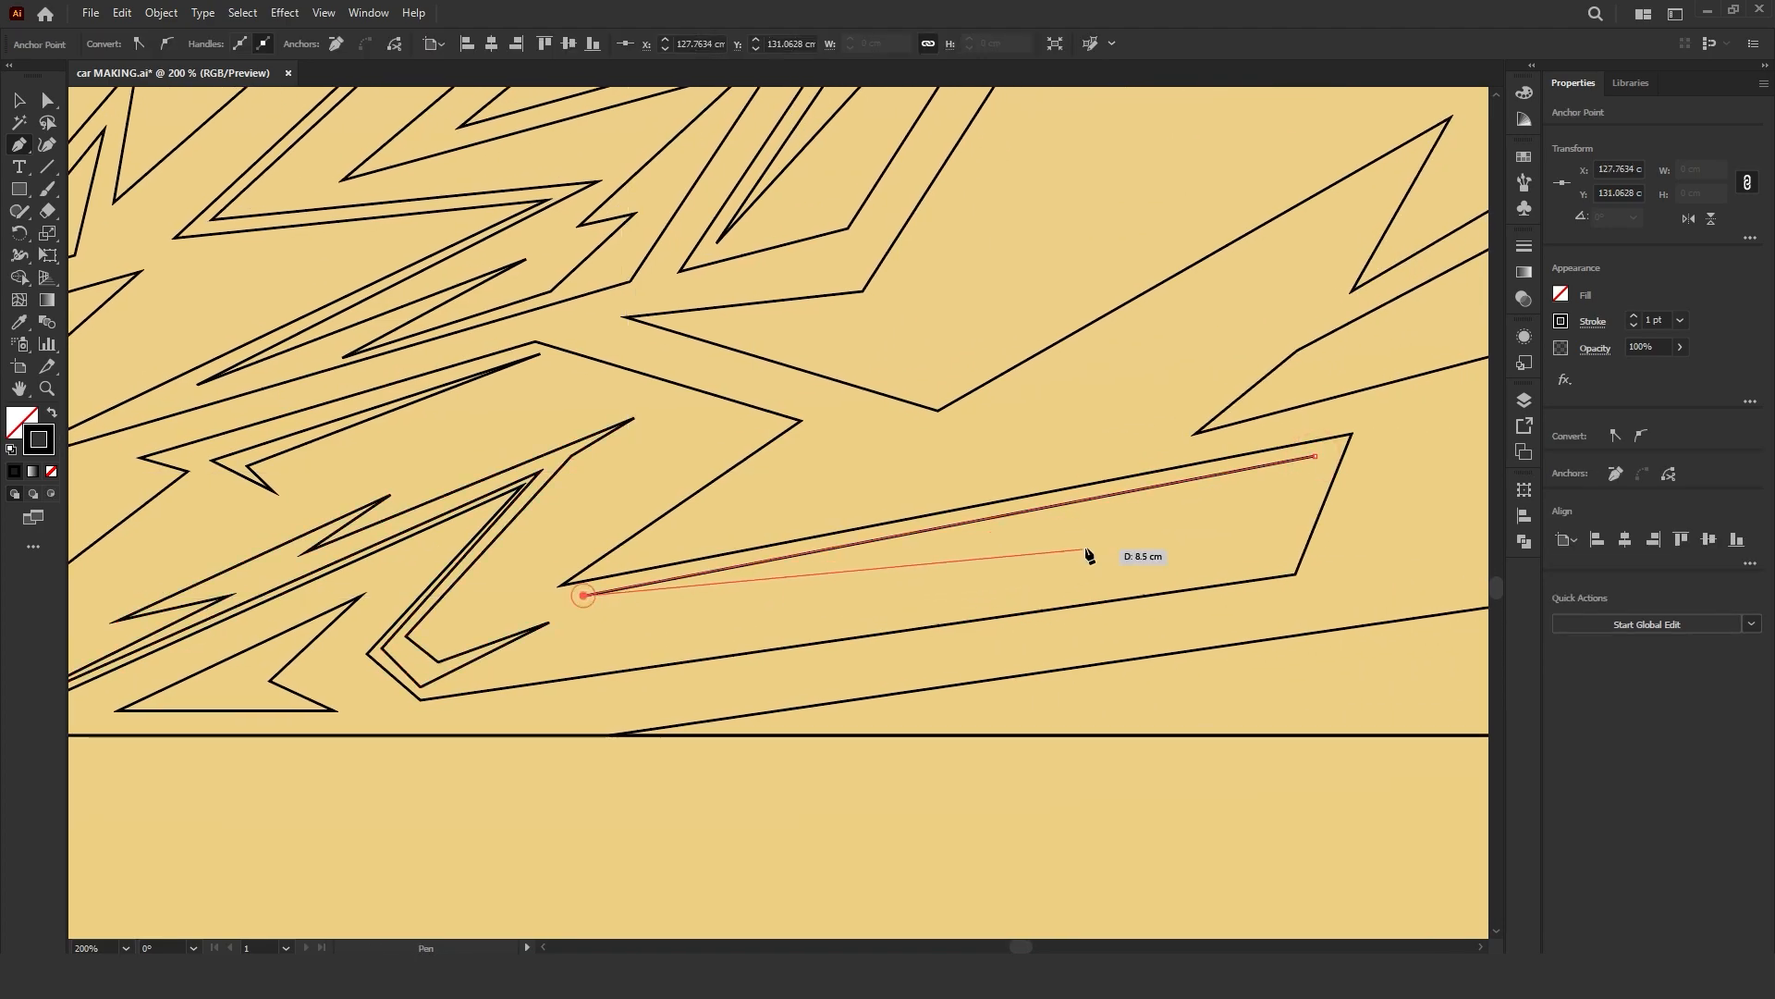
{"action": "left_click", "coordinate": [1276, 478]}
{"action": "left_click", "coordinate": [1236, 569]}
{"action": "left_click", "coordinate": [1318, 456]}
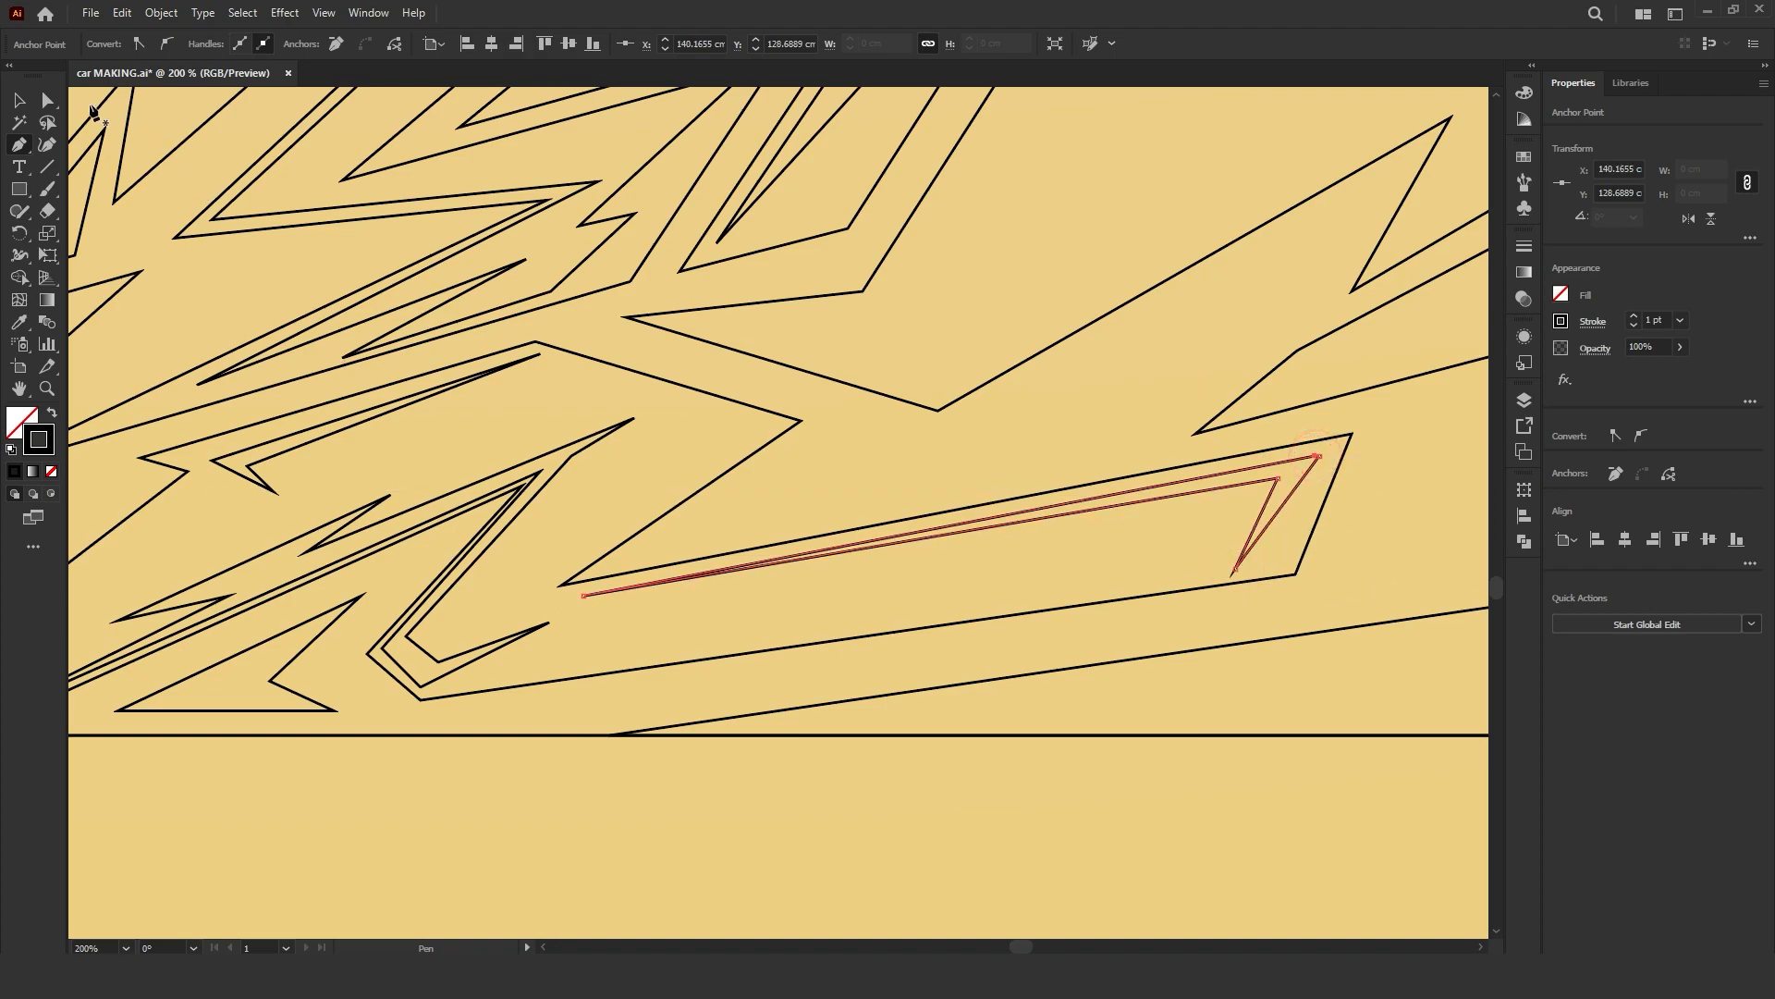
Step: Move the hook's lower tip slightly toward the rear, remove the extra anchor point at its upper corner, and deselect the shape
{"action": "left_click", "coordinate": [48, 98]}
{"action": "left_click_drag", "start_coordinate": [1238, 568], "coordinate": [1266, 563]}
{"action": "left_click", "coordinate": [1352, 496]}
{"action": "left_click", "coordinate": [1313, 455]}
{"action": "left_click", "coordinate": [1615, 474]}
{"action": "left_click", "coordinate": [1356, 520]}
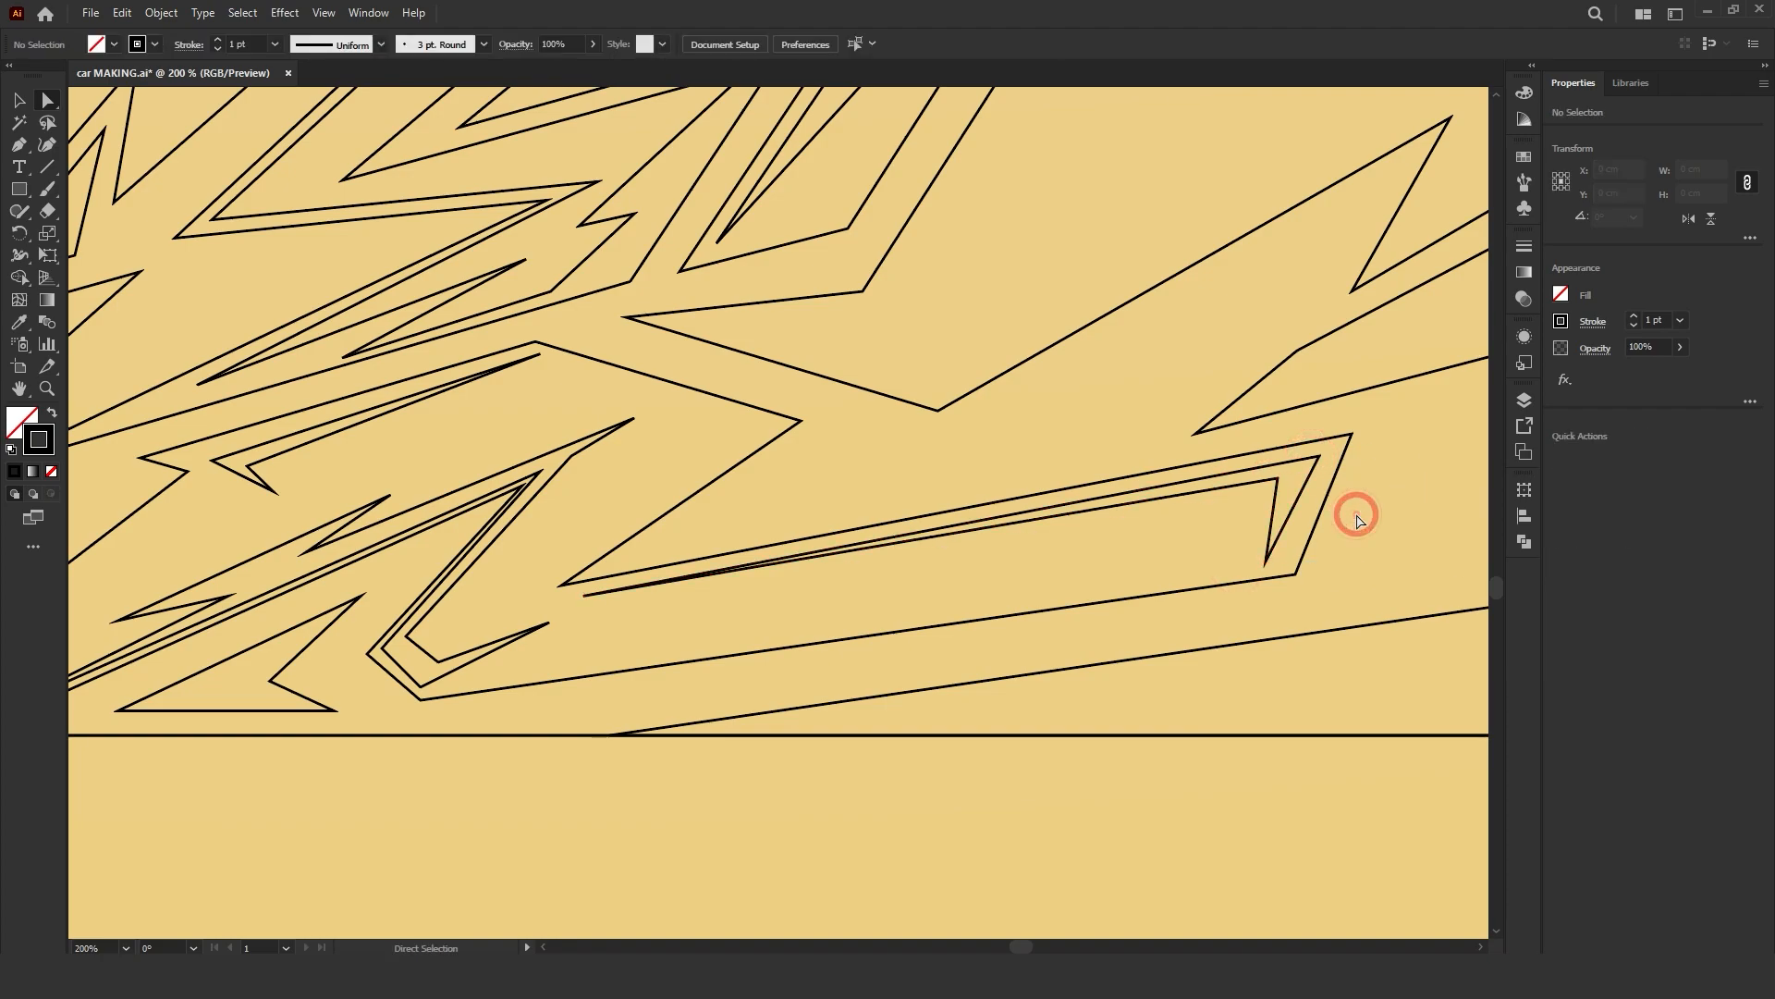
Step: Draw a closed, double-edged jagged shape in the upper-middle area, following its slanted side, lower corner and rear zigzag
{"action": "left_click_drag", "start_coordinate": [1110, 523], "coordinate": [896, 691]}
{"action": "scroll", "coordinate": [902, 686], "scroll_direction": "down", "scroll_amount": 1}
{"action": "left_click_drag", "start_coordinate": [1042, 518], "coordinate": [897, 589]}
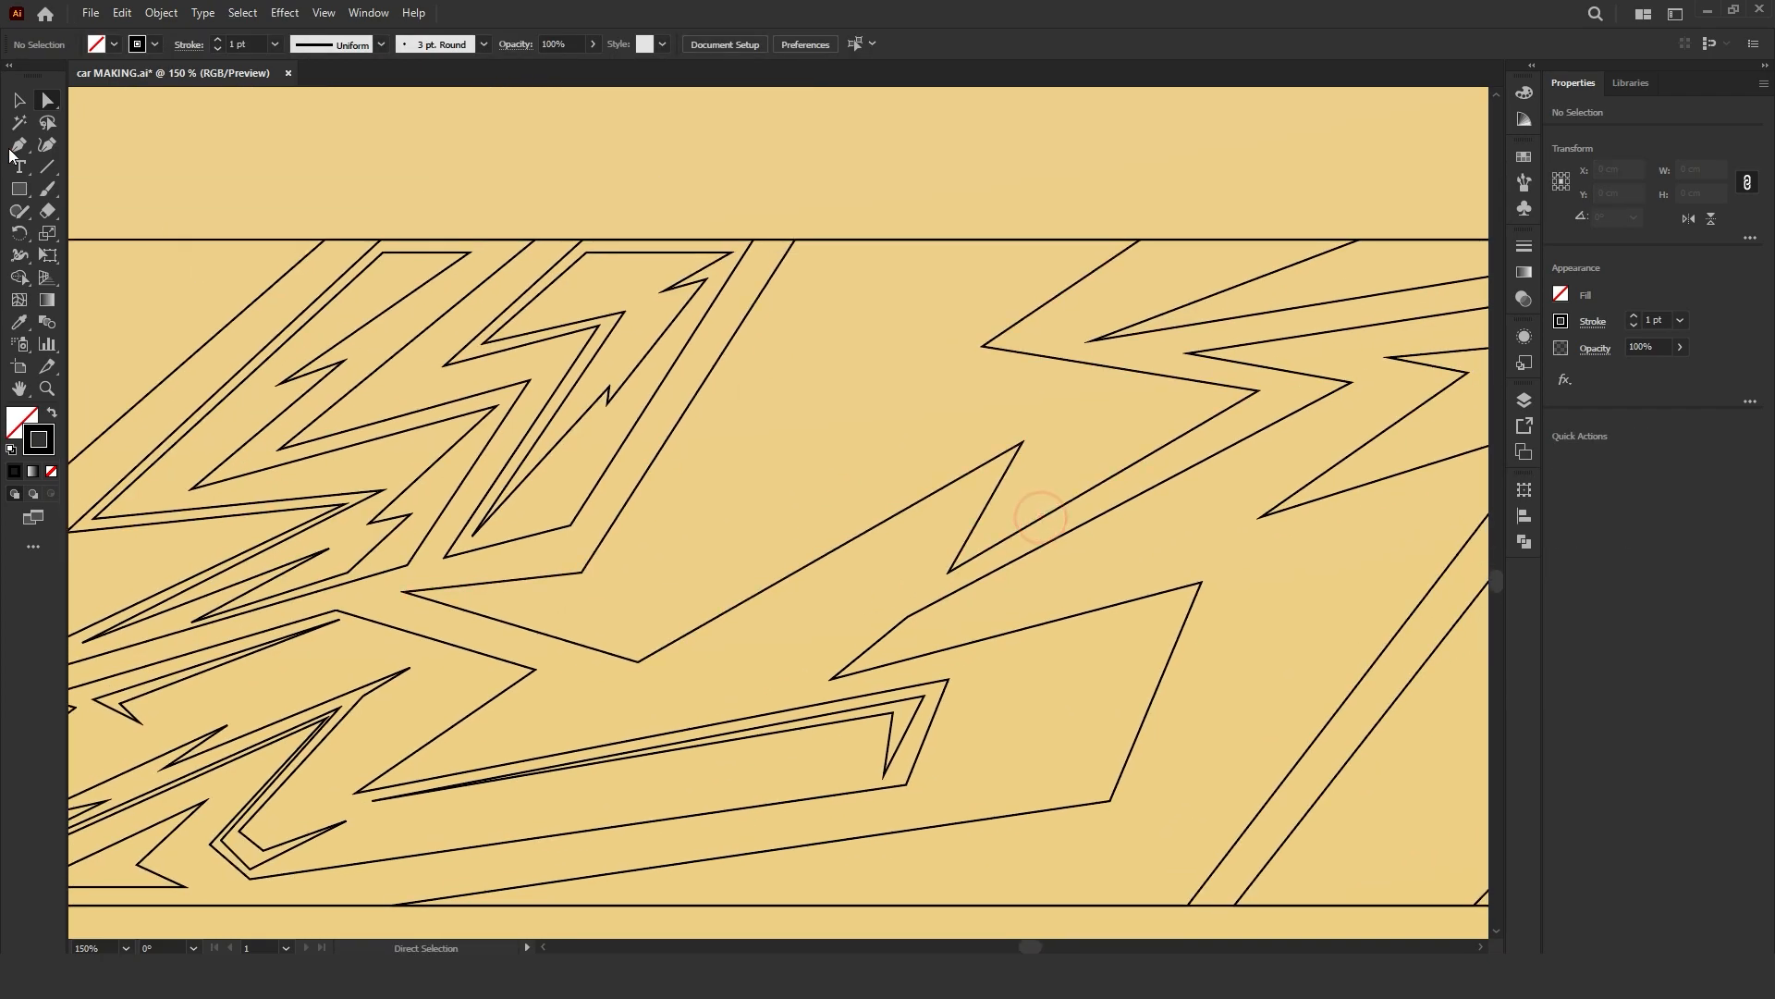
{"action": "left_click", "coordinate": [805, 252]}
{"action": "left_click", "coordinate": [590, 583]}
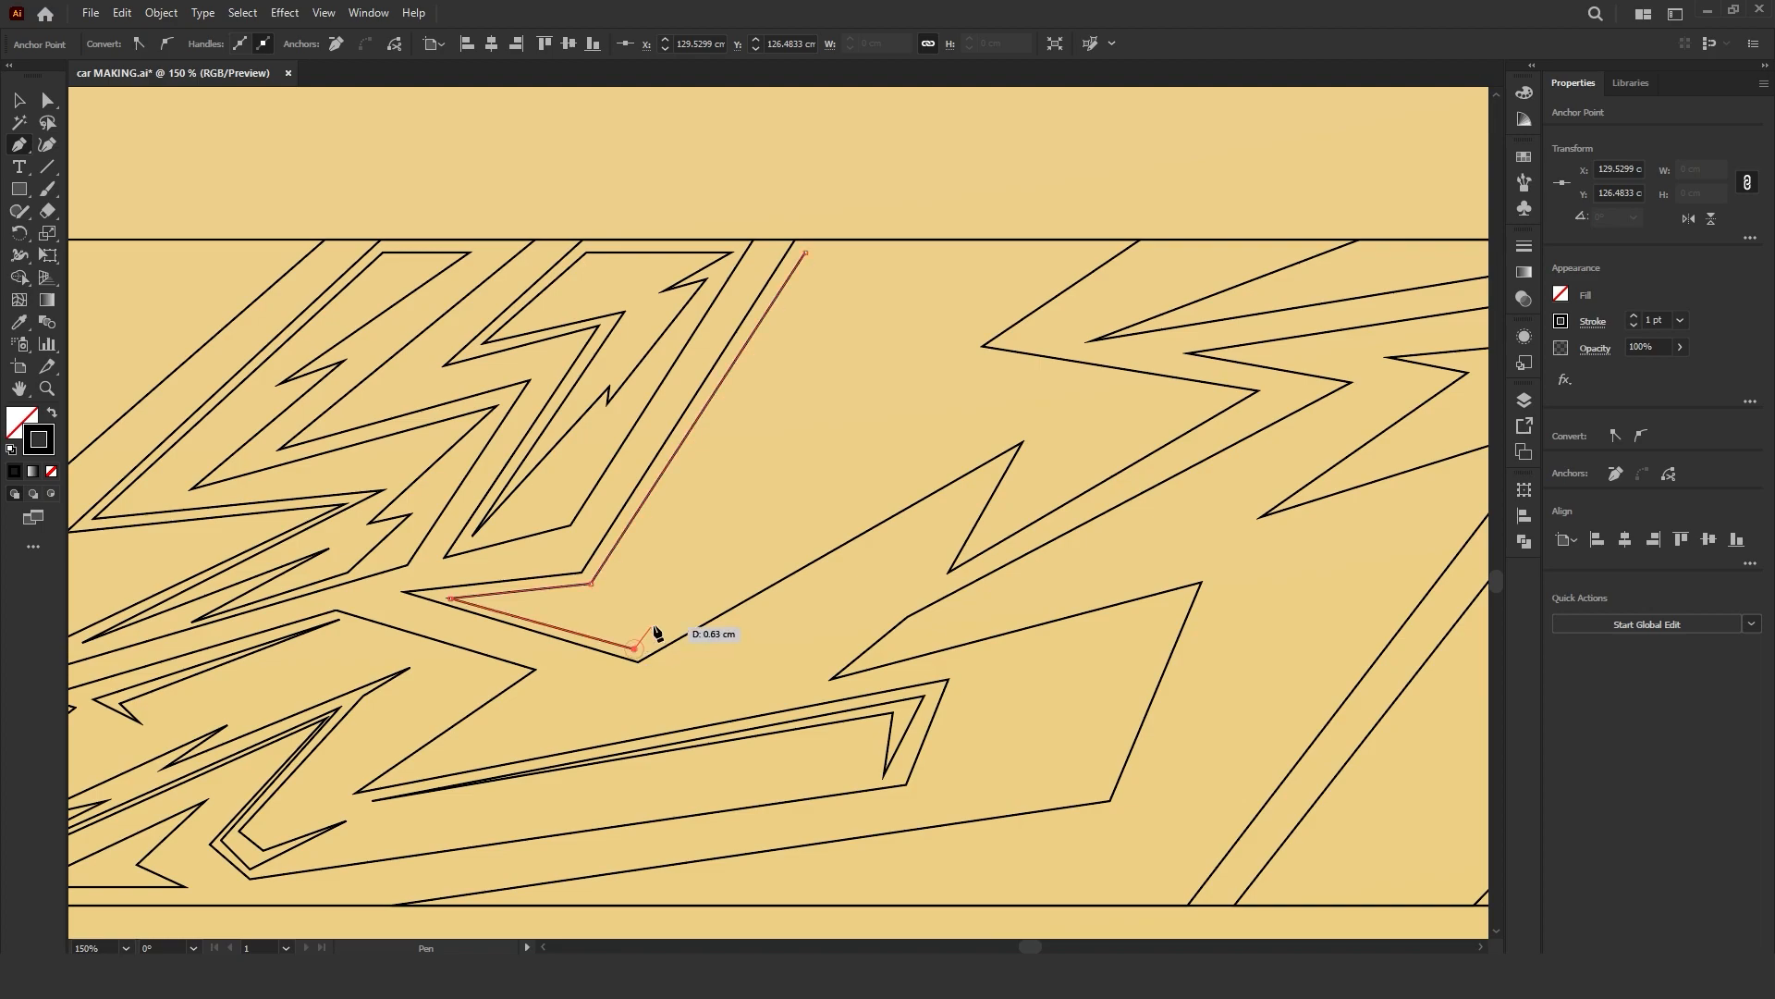
{"action": "left_click", "coordinate": [1043, 423]}
{"action": "left_click", "coordinate": [974, 544]}
{"action": "left_click", "coordinate": [1227, 398]}
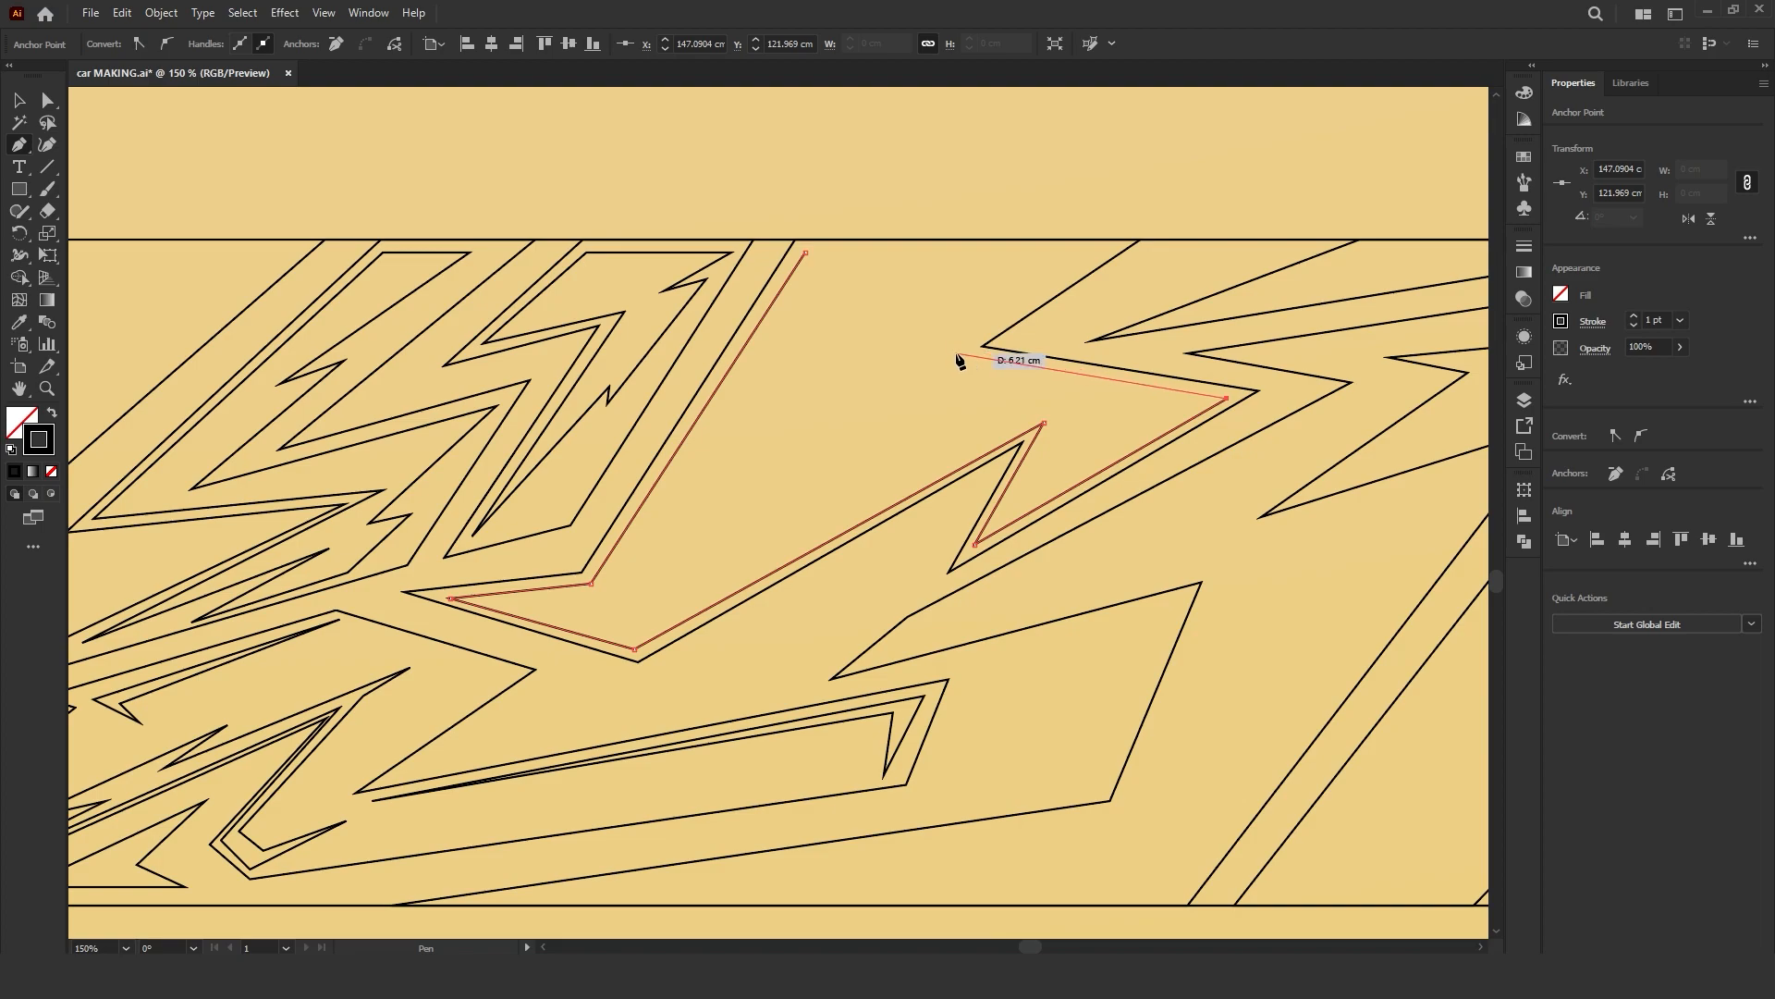
{"action": "left_click", "coordinate": [956, 353]}
{"action": "left_click", "coordinate": [1010, 507]}
{"action": "left_click", "coordinate": [1071, 398]}
{"action": "left_click", "coordinate": [640, 626]}
{"action": "left_click", "coordinate": [560, 610]}
{"action": "left_click", "coordinate": [622, 586]}
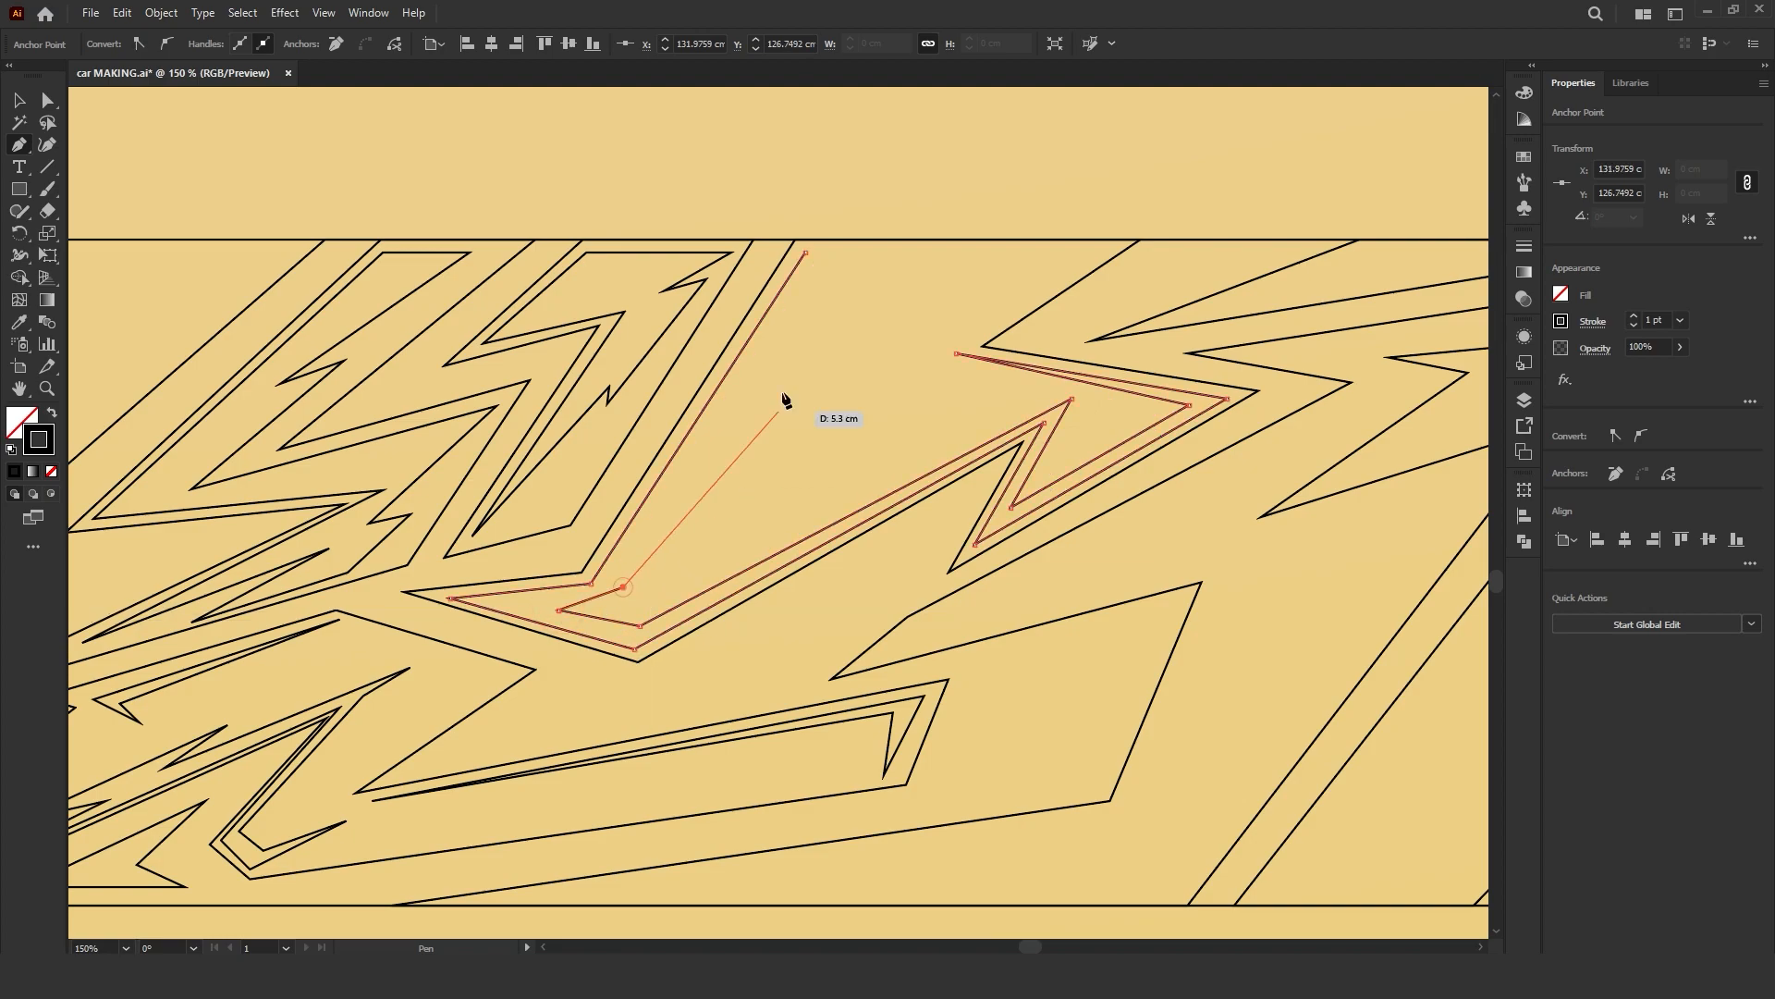
{"action": "left_click", "coordinate": [803, 252]}
Step: Draw a closed, spiked shape just below the rectangle's top edge, in the upper corner before the rear zigzag shape
{"action": "scroll", "coordinate": [758, 305], "scroll_direction": "up", "scroll_amount": 2}
{"action": "scroll", "coordinate": [758, 305], "scroll_direction": "right", "scroll_amount": 5}
{"action": "left_click", "coordinate": [619, 316]}
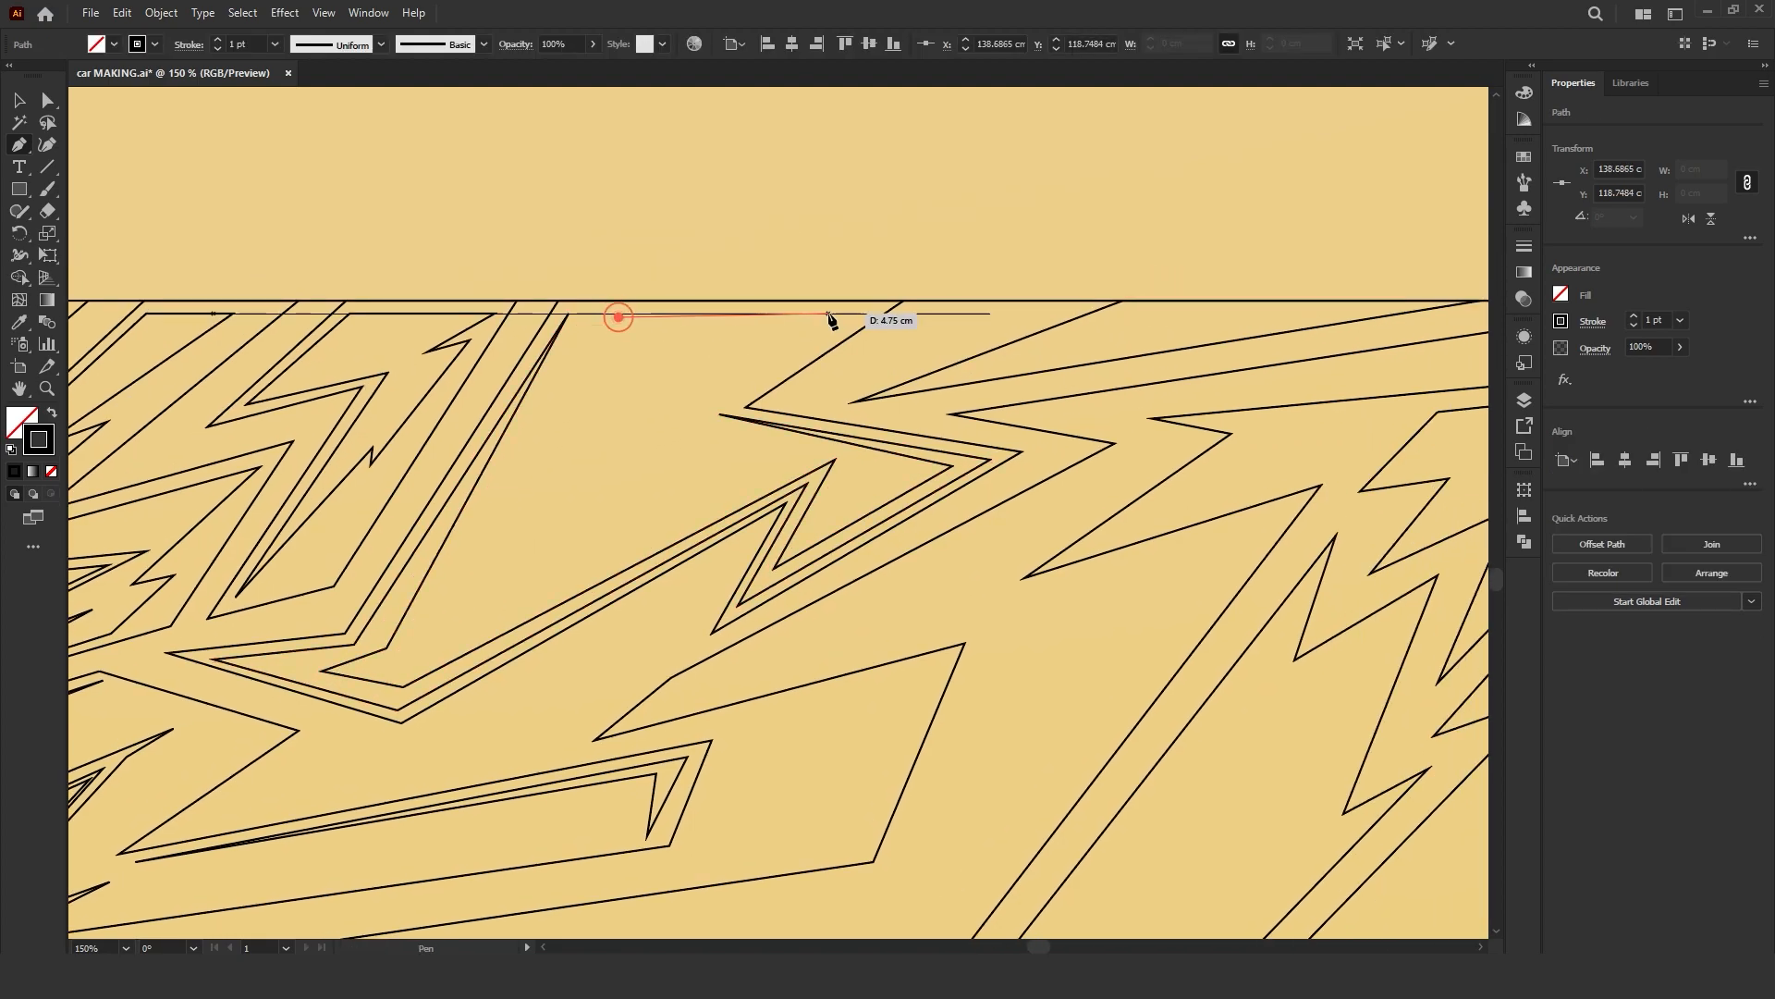
{"action": "left_click", "coordinate": [860, 313]}
{"action": "left_click", "coordinate": [732, 397]}
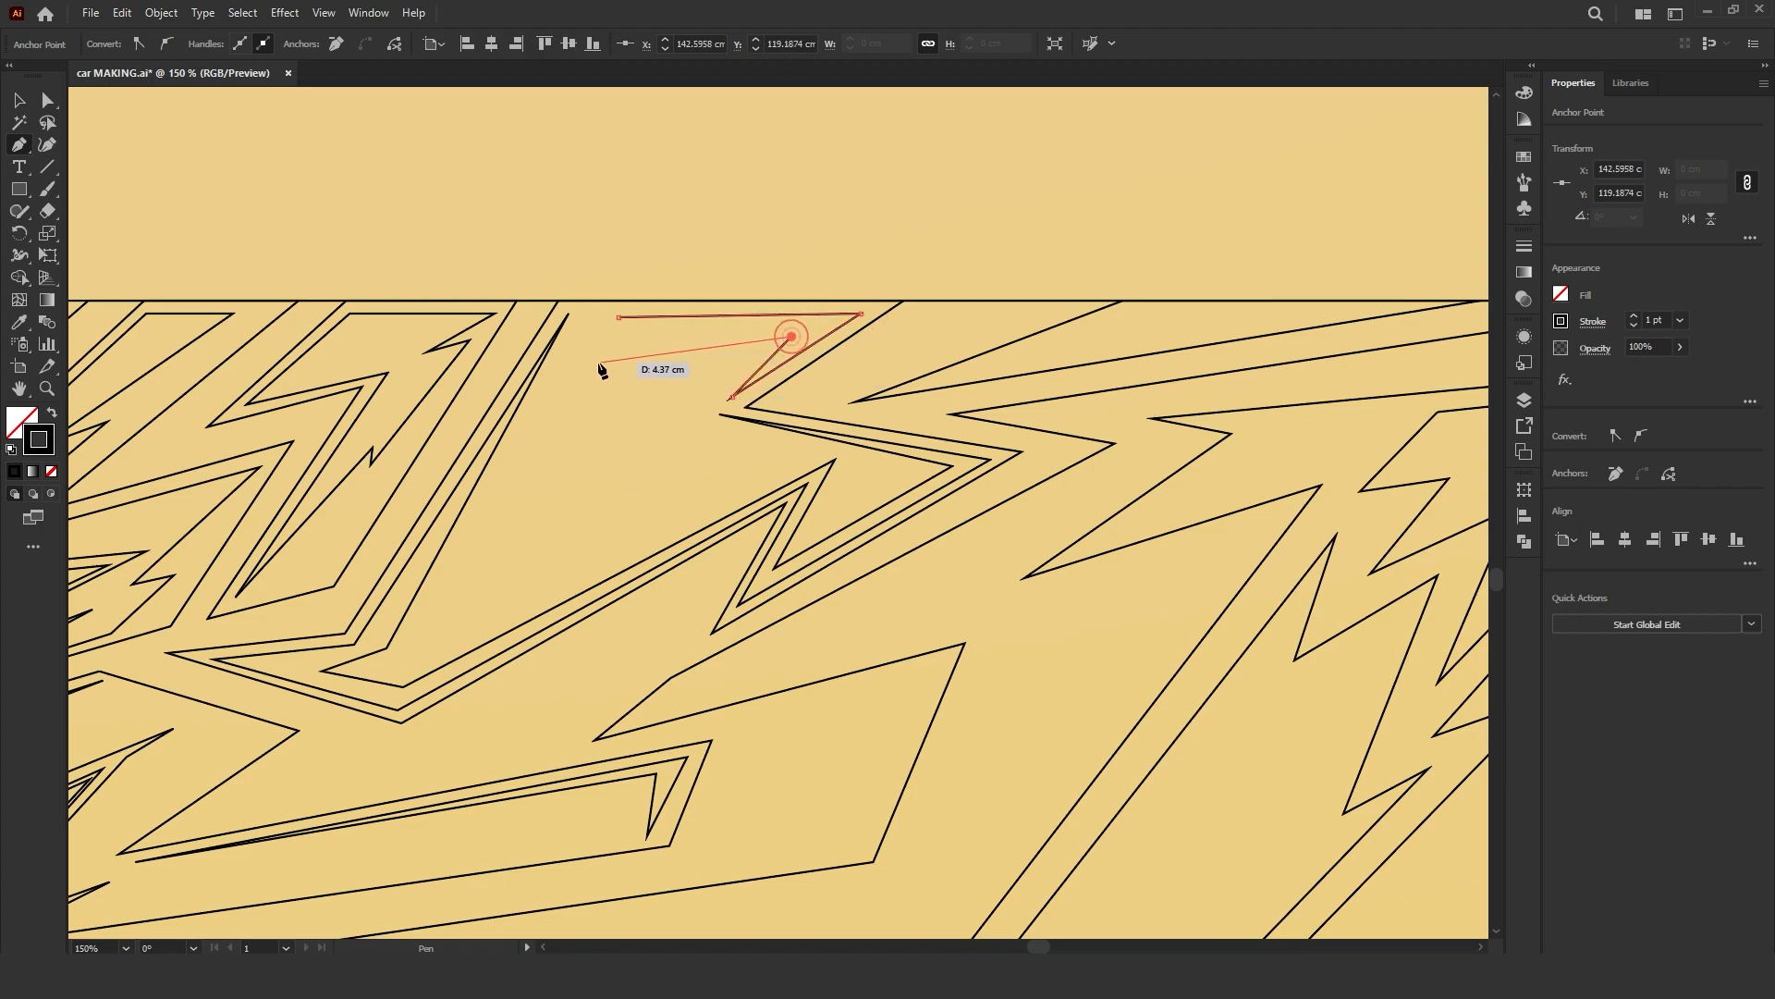
Step: Draw a jagged path's outer edge just above the rectangle's bottom edge, up along the slanted band, and into the zigzag above it
{"action": "left_click_drag", "start_coordinate": [890, 395], "coordinate": [878, 428]}
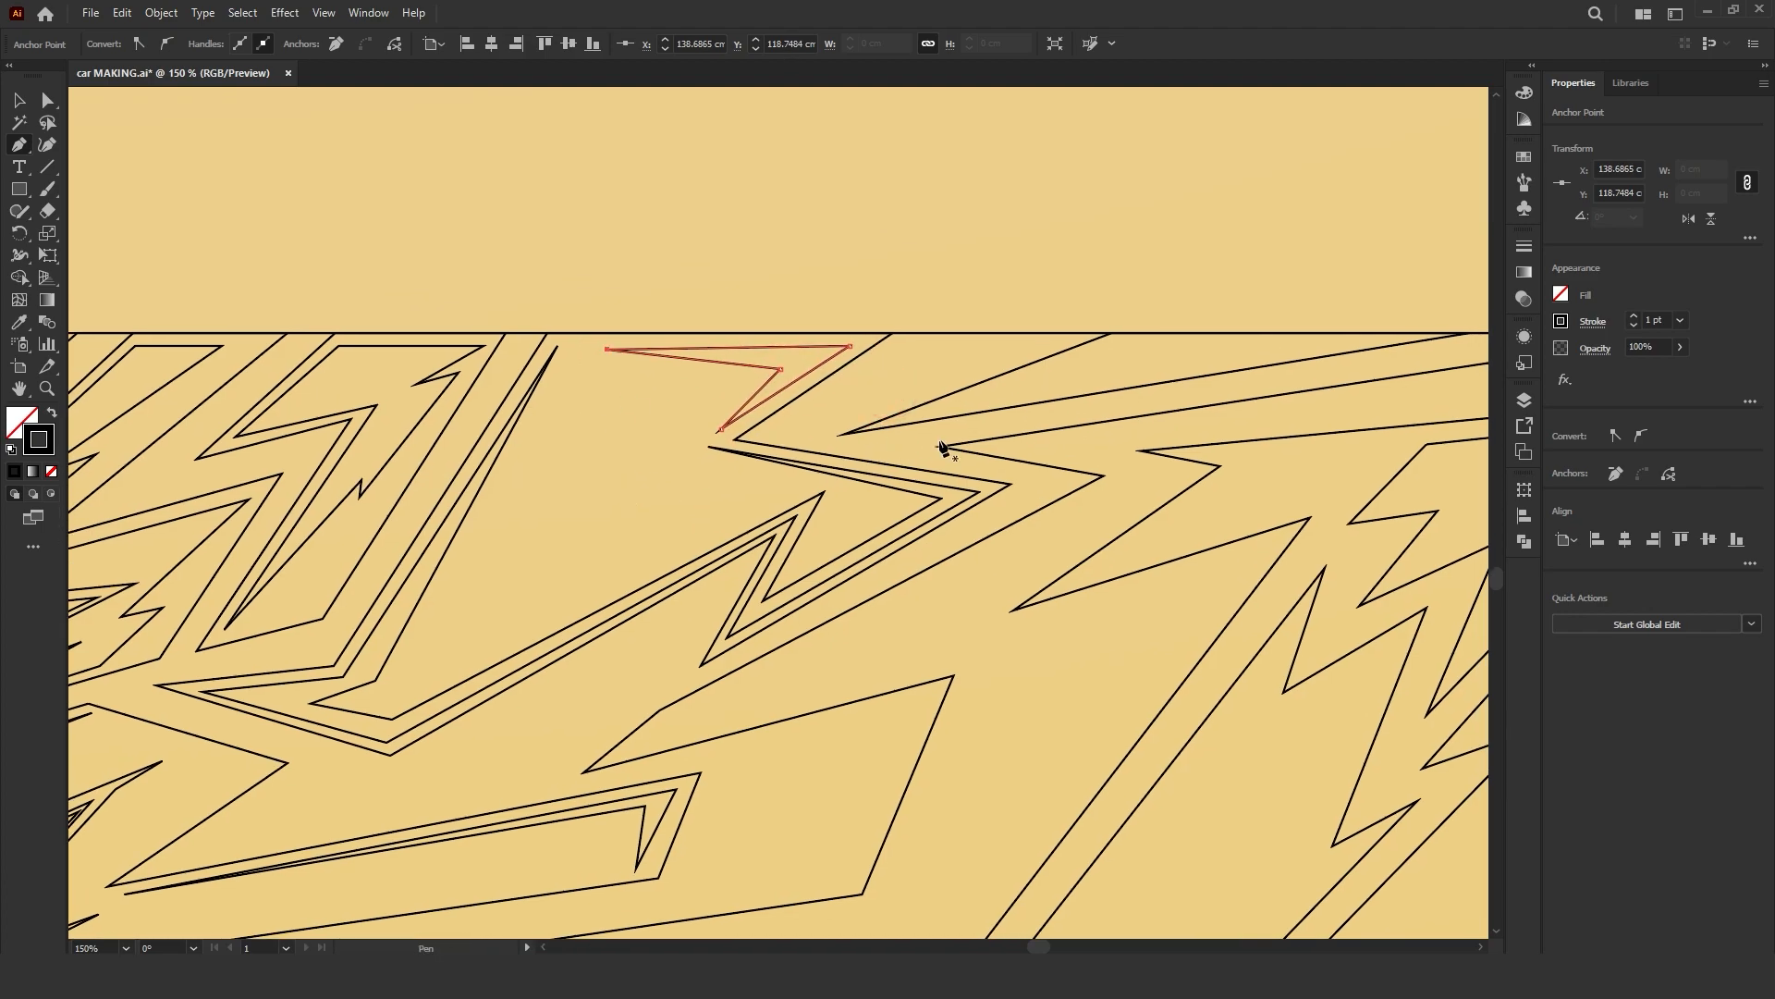
{"action": "scroll", "coordinate": [951, 470], "scroll_direction": "down", "scroll_amount": 1}
{"action": "left_click_drag", "start_coordinate": [1036, 592], "coordinate": [893, 513]}
{"action": "scroll", "coordinate": [762, 547], "scroll_direction": "up", "scroll_amount": 1}
{"action": "left_click_drag", "start_coordinate": [823, 631], "coordinate": [796, 578]}
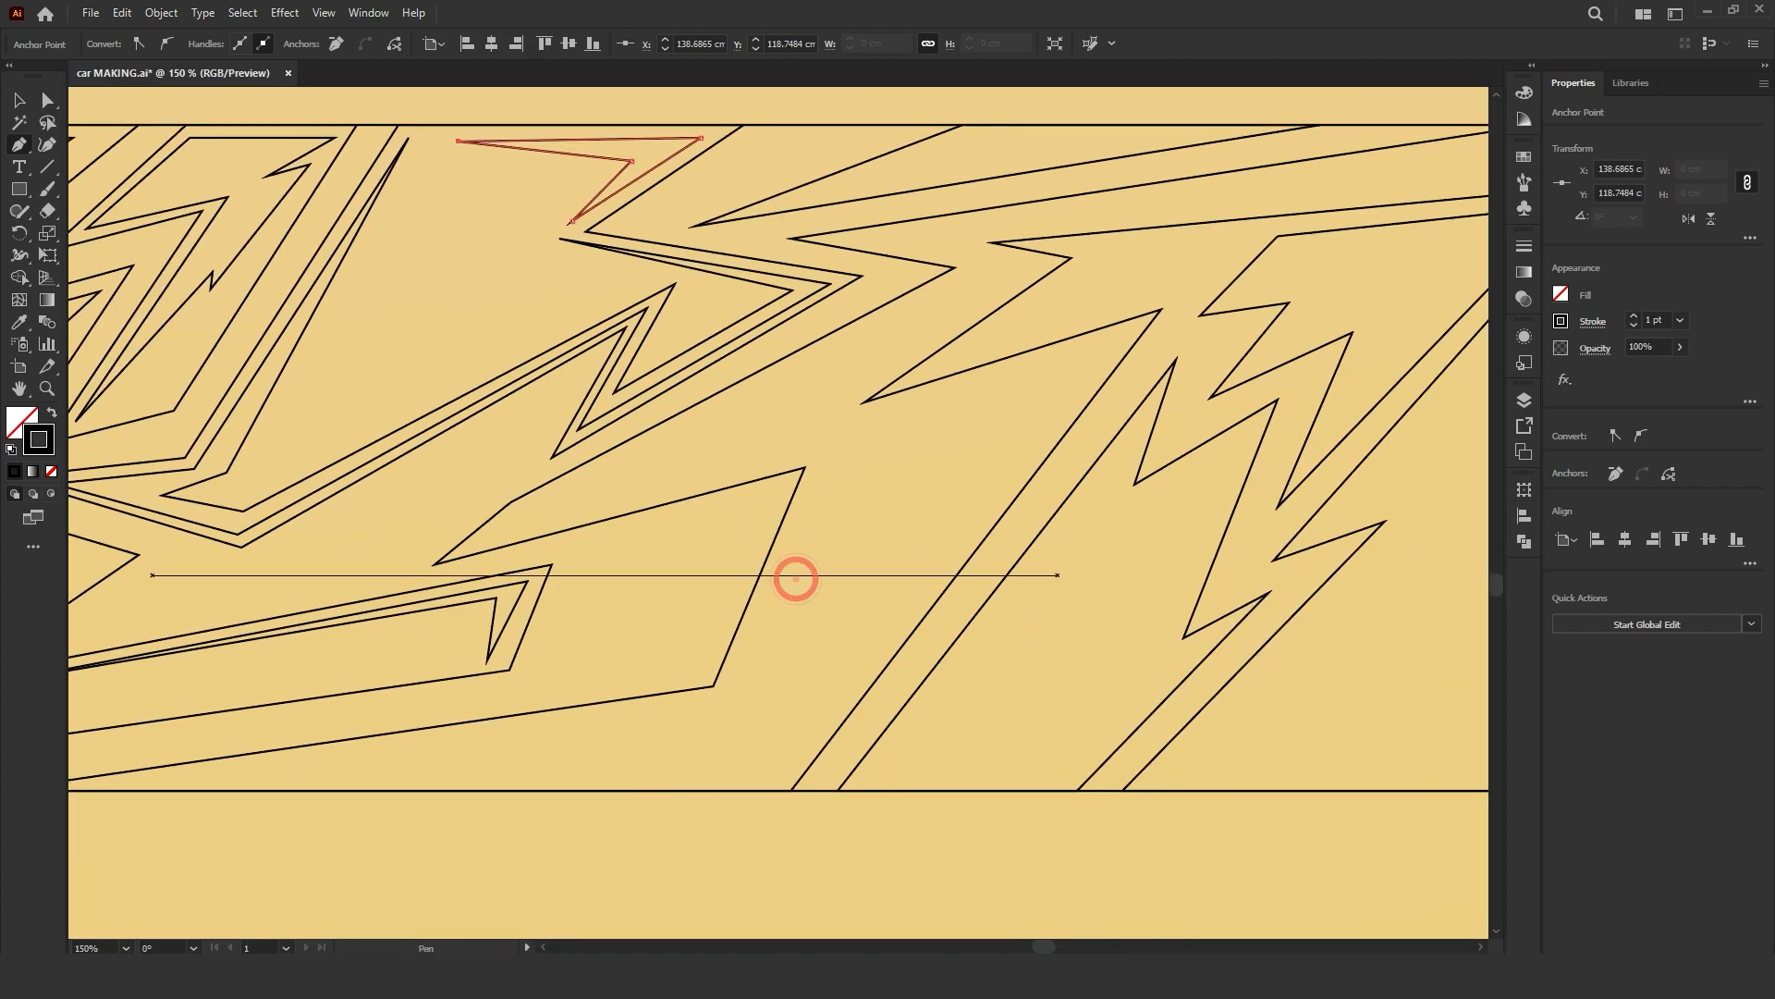
{"action": "scroll", "coordinate": [904, 737], "scroll_direction": "down", "scroll_amount": 1}
{"action": "scroll", "coordinate": [527, 714], "scroll_direction": "up", "scroll_amount": 1}
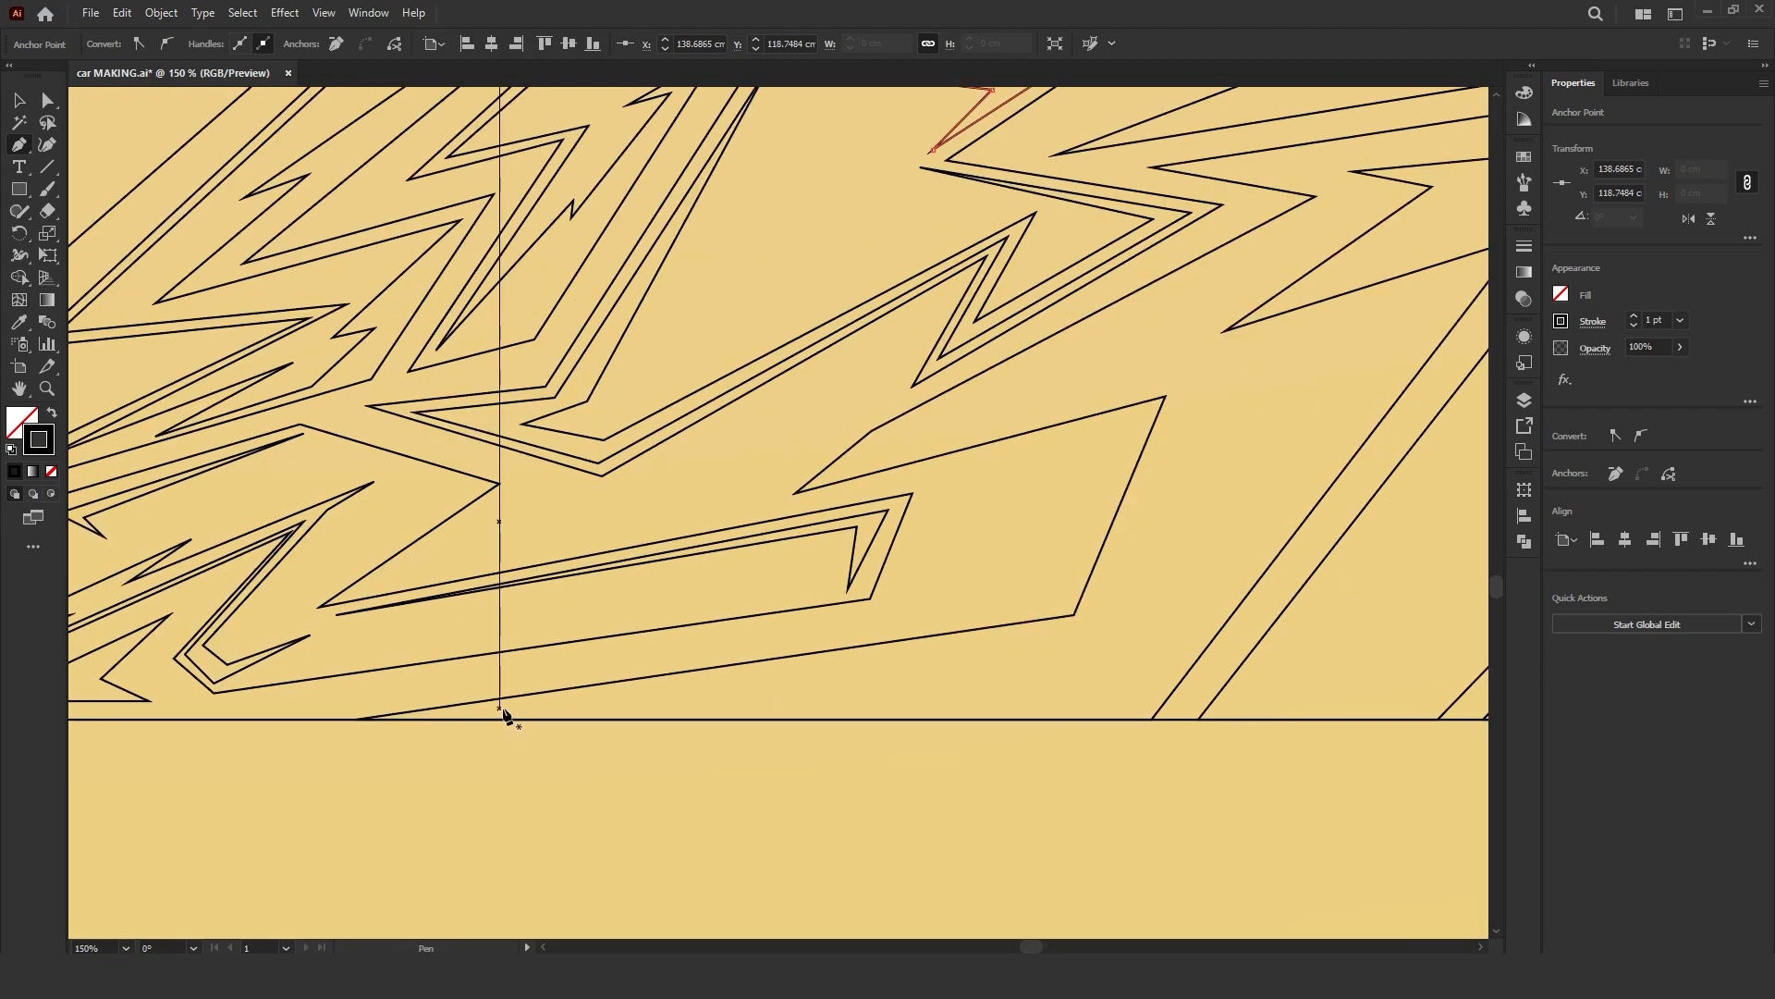
{"action": "left_click", "coordinate": [475, 710]}
{"action": "left_click", "coordinate": [1046, 670]}
{"action": "left_click", "coordinate": [1144, 684]}
{"action": "left_click_drag", "start_coordinate": [1284, 439], "coordinate": [1108, 522]}
{"action": "left_click", "coordinate": [1257, 390]}
{"action": "left_click", "coordinate": [977, 453]}
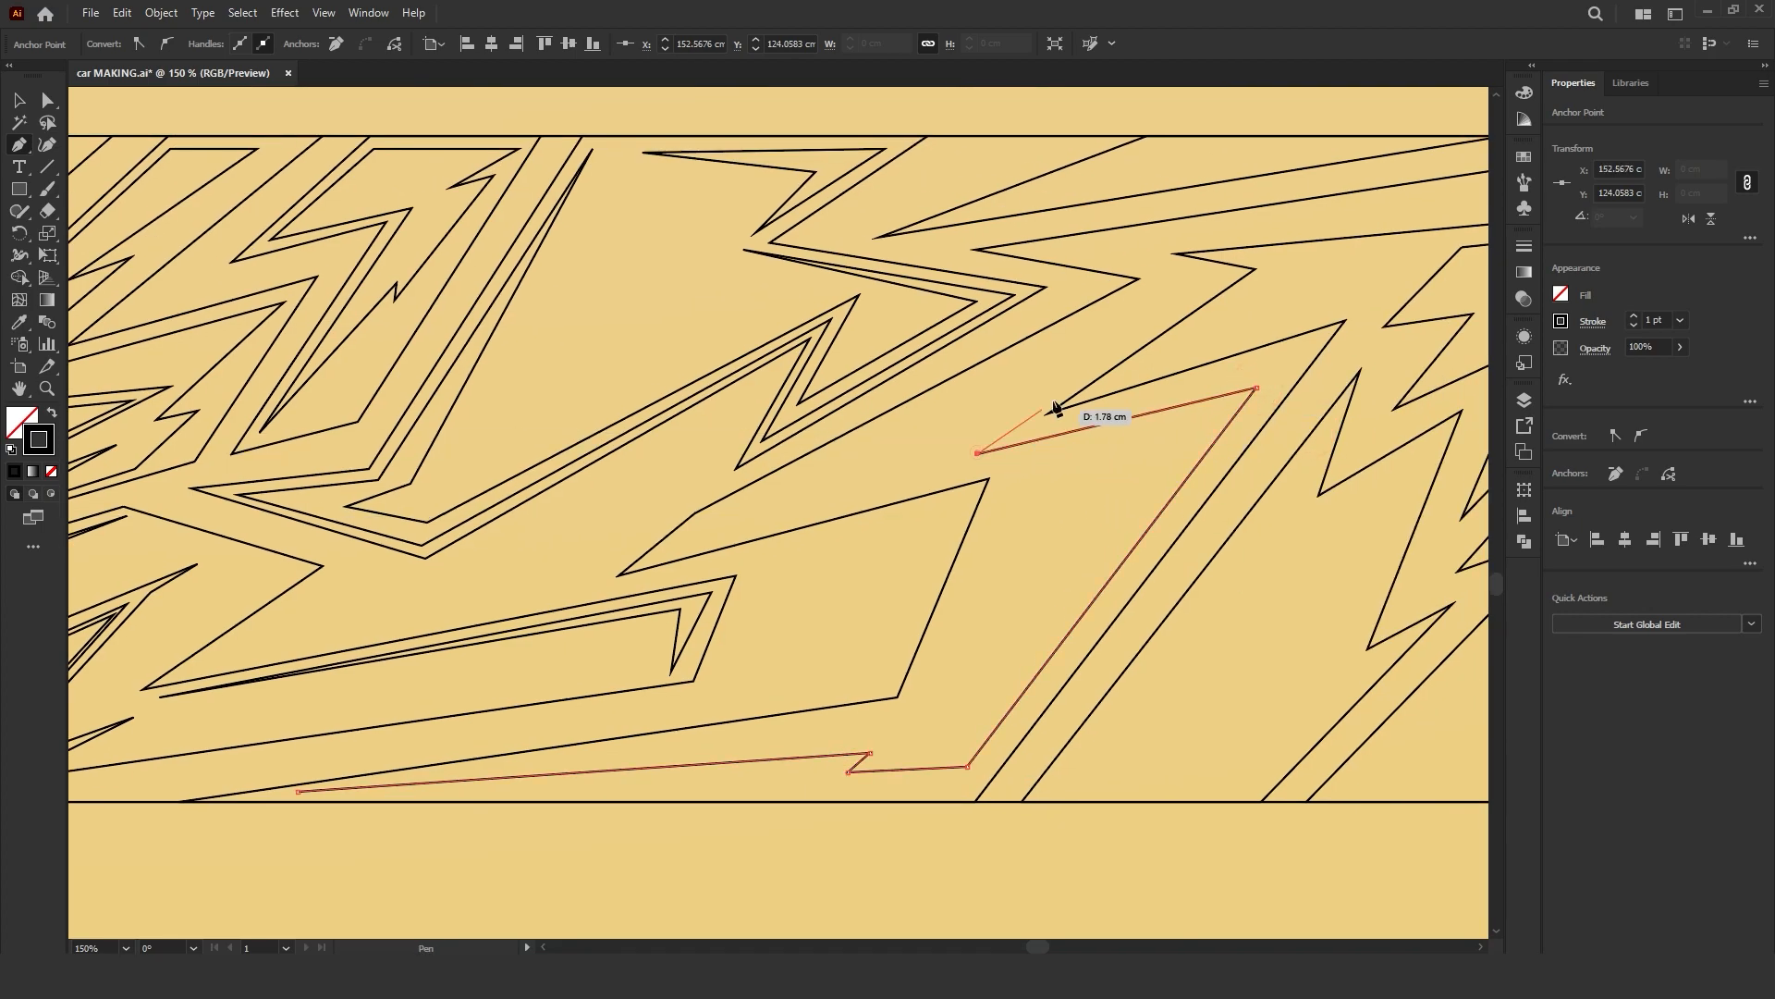
{"action": "left_click", "coordinate": [1184, 296]}
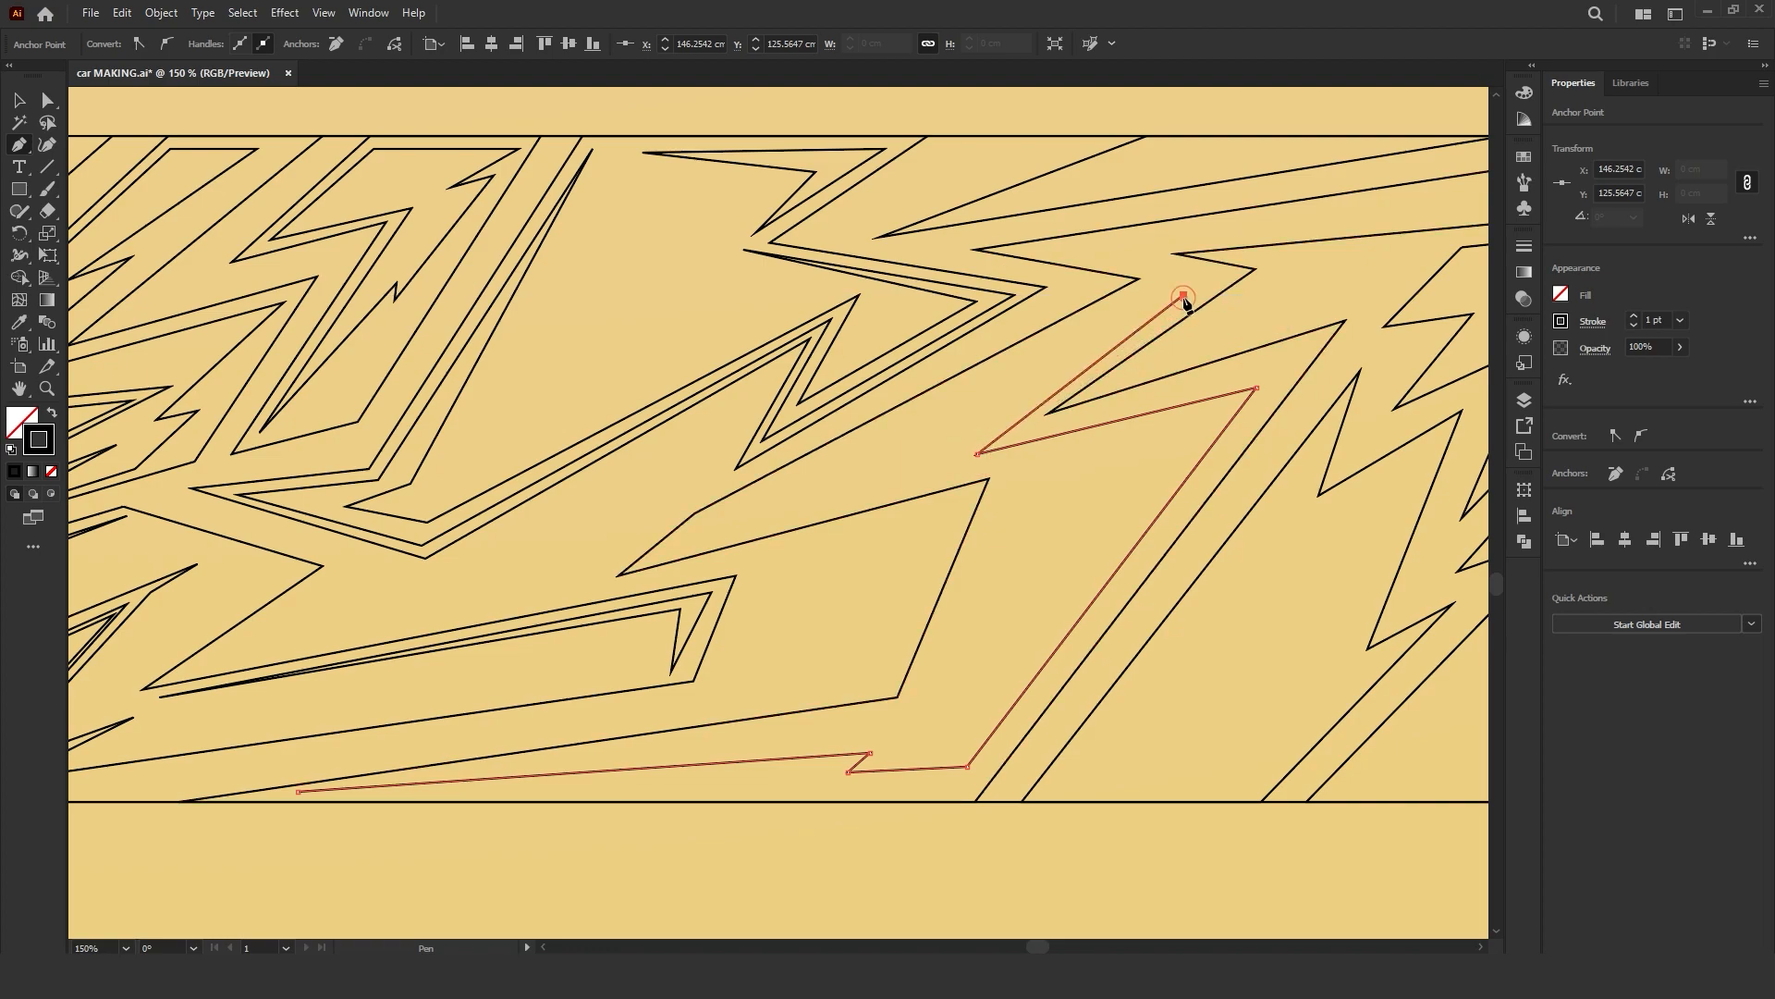
Step: Return the path along a parallel inner edge with a small notch near the lower corner, close it, and deselect the shape
{"action": "left_click", "coordinate": [938, 468]}
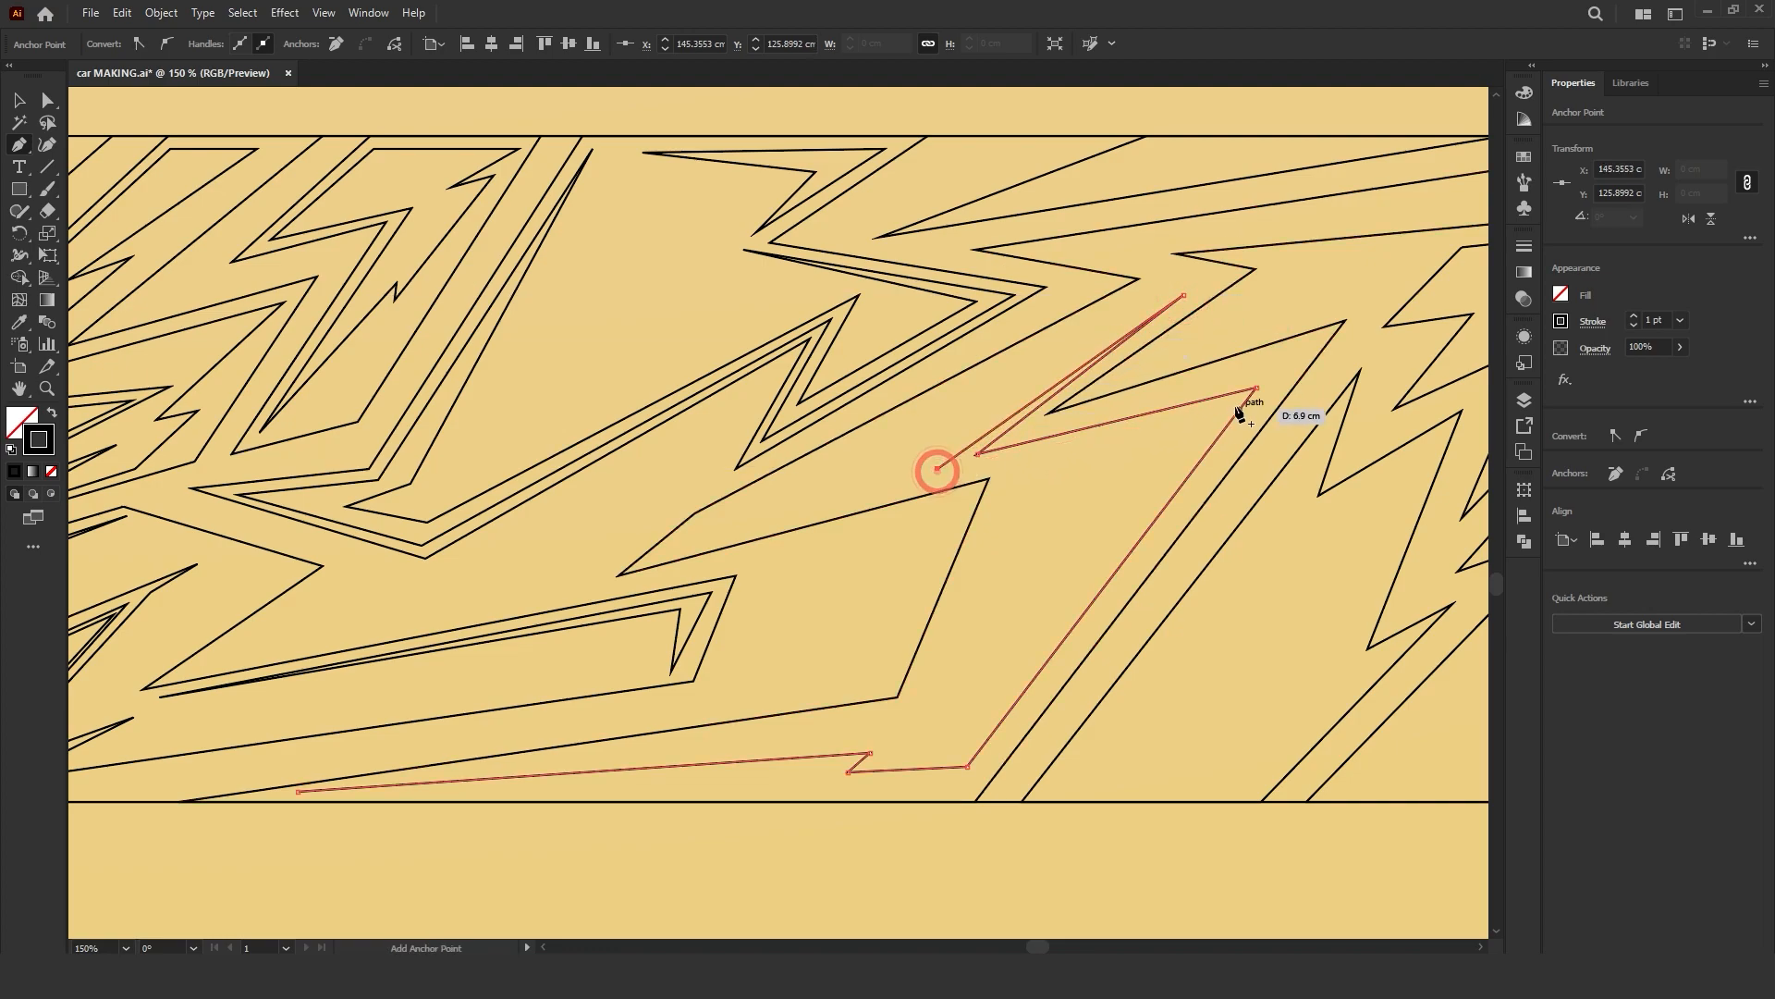
{"action": "left_click", "coordinate": [1216, 413]}
{"action": "left_click", "coordinate": [963, 744]}
{"action": "left_click", "coordinate": [885, 748]}
{"action": "key", "text": "ctrl+z"}
{"action": "left_click", "coordinate": [937, 728]}
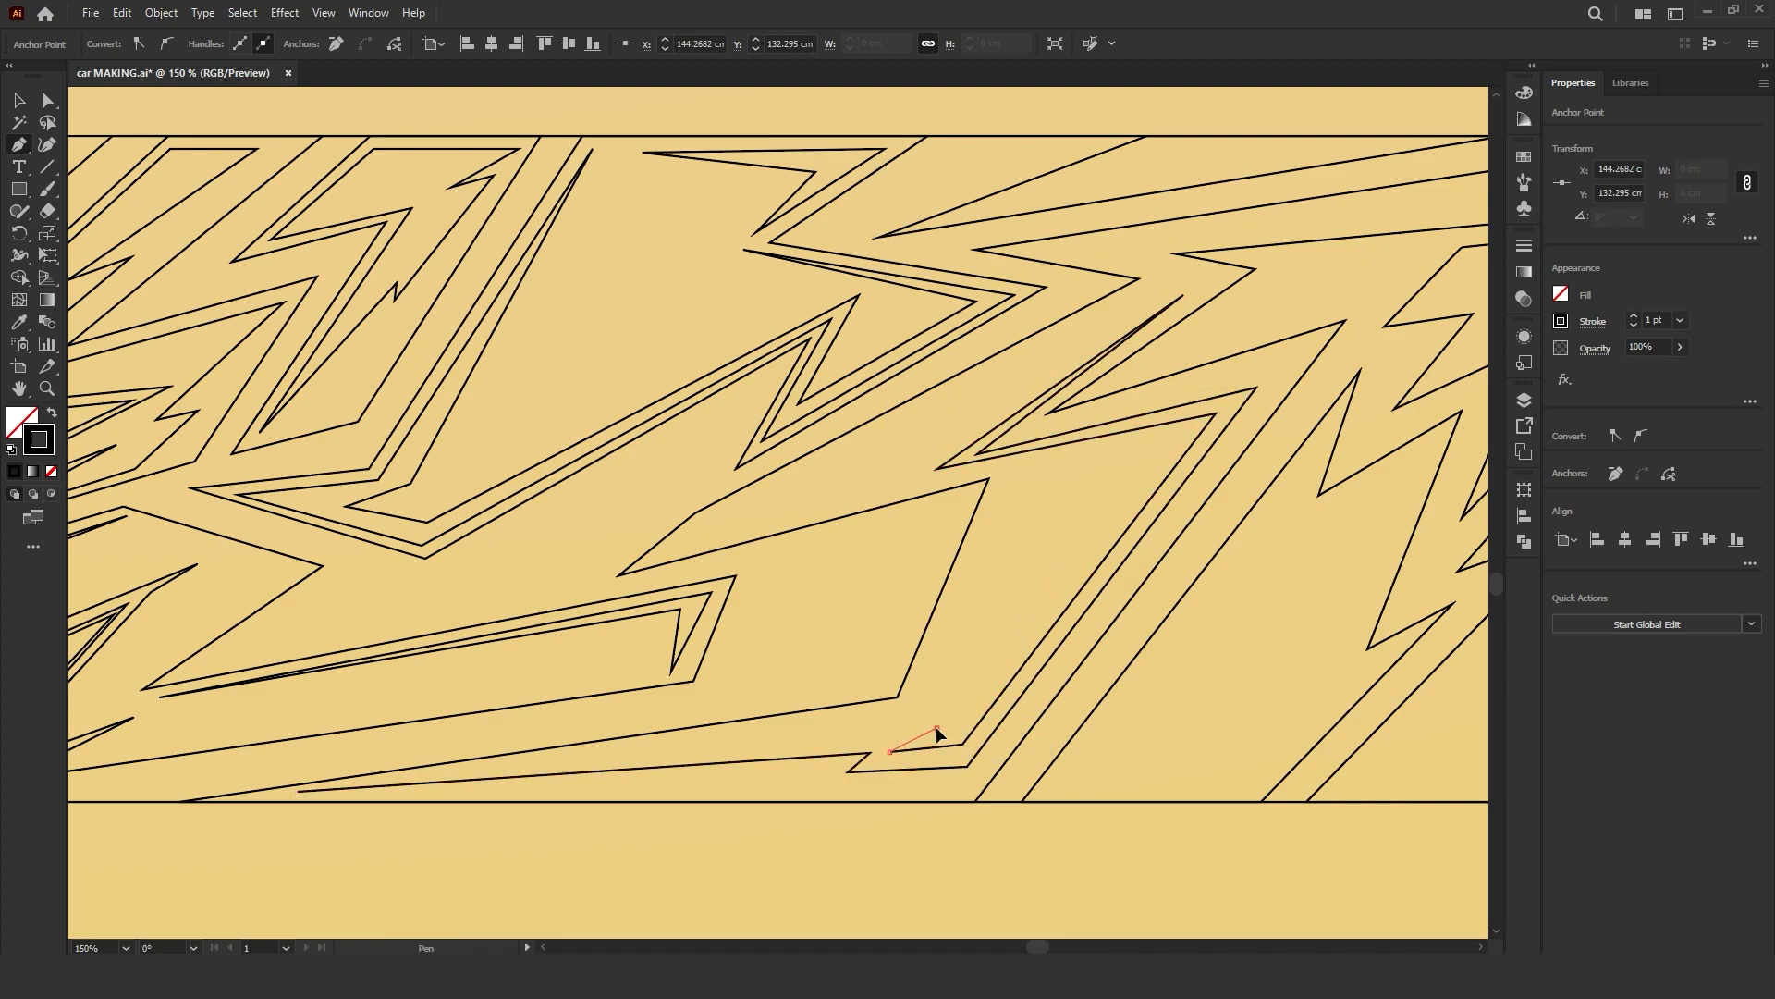
{"action": "left_click", "coordinate": [298, 792]}
{"action": "left_click", "coordinate": [1075, 552], "text": "ctrl"}
{"action": "left_click", "coordinate": [970, 645]}
{"action": "left_click", "coordinate": [1019, 603]}
{"action": "key", "text": "ctrl+z"}
{"action": "key", "text": "ctrl+z"}
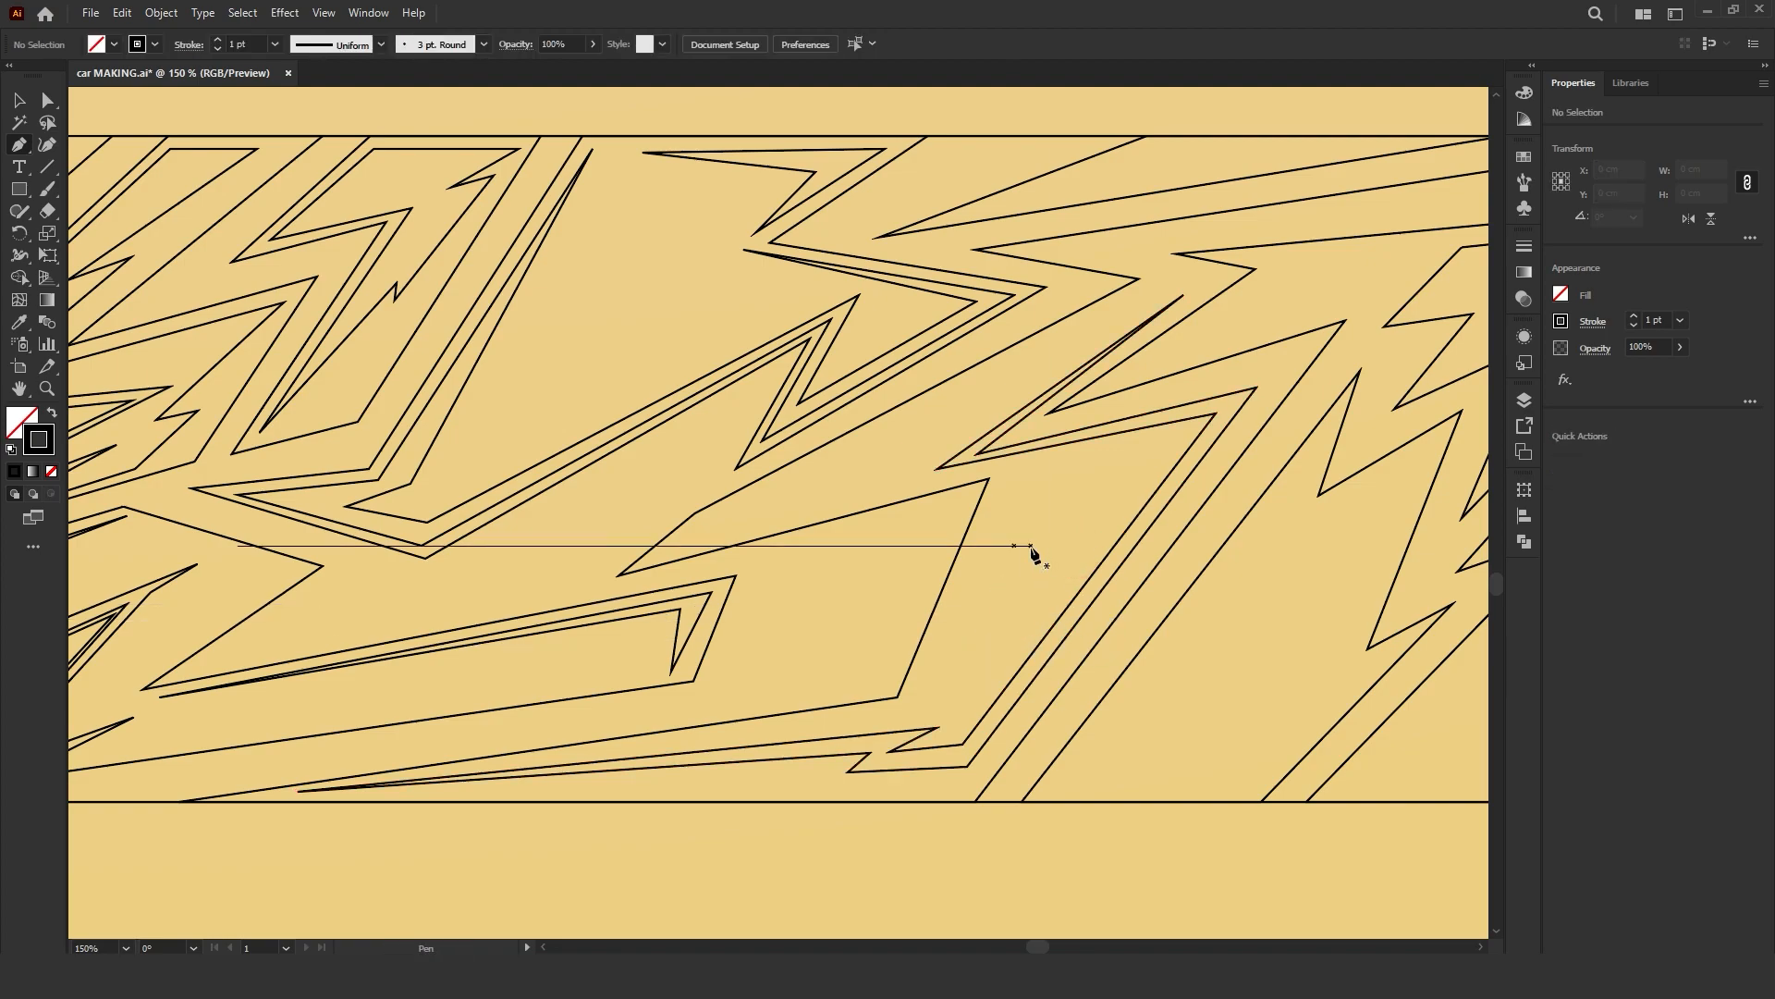
Step: Draw a closed, thin bent shape beside the lower-middle shape's slanted rear end, with its upper arm pointing toward the rear
{"action": "left_click_drag", "start_coordinate": [1042, 537], "coordinate": [939, 605]}
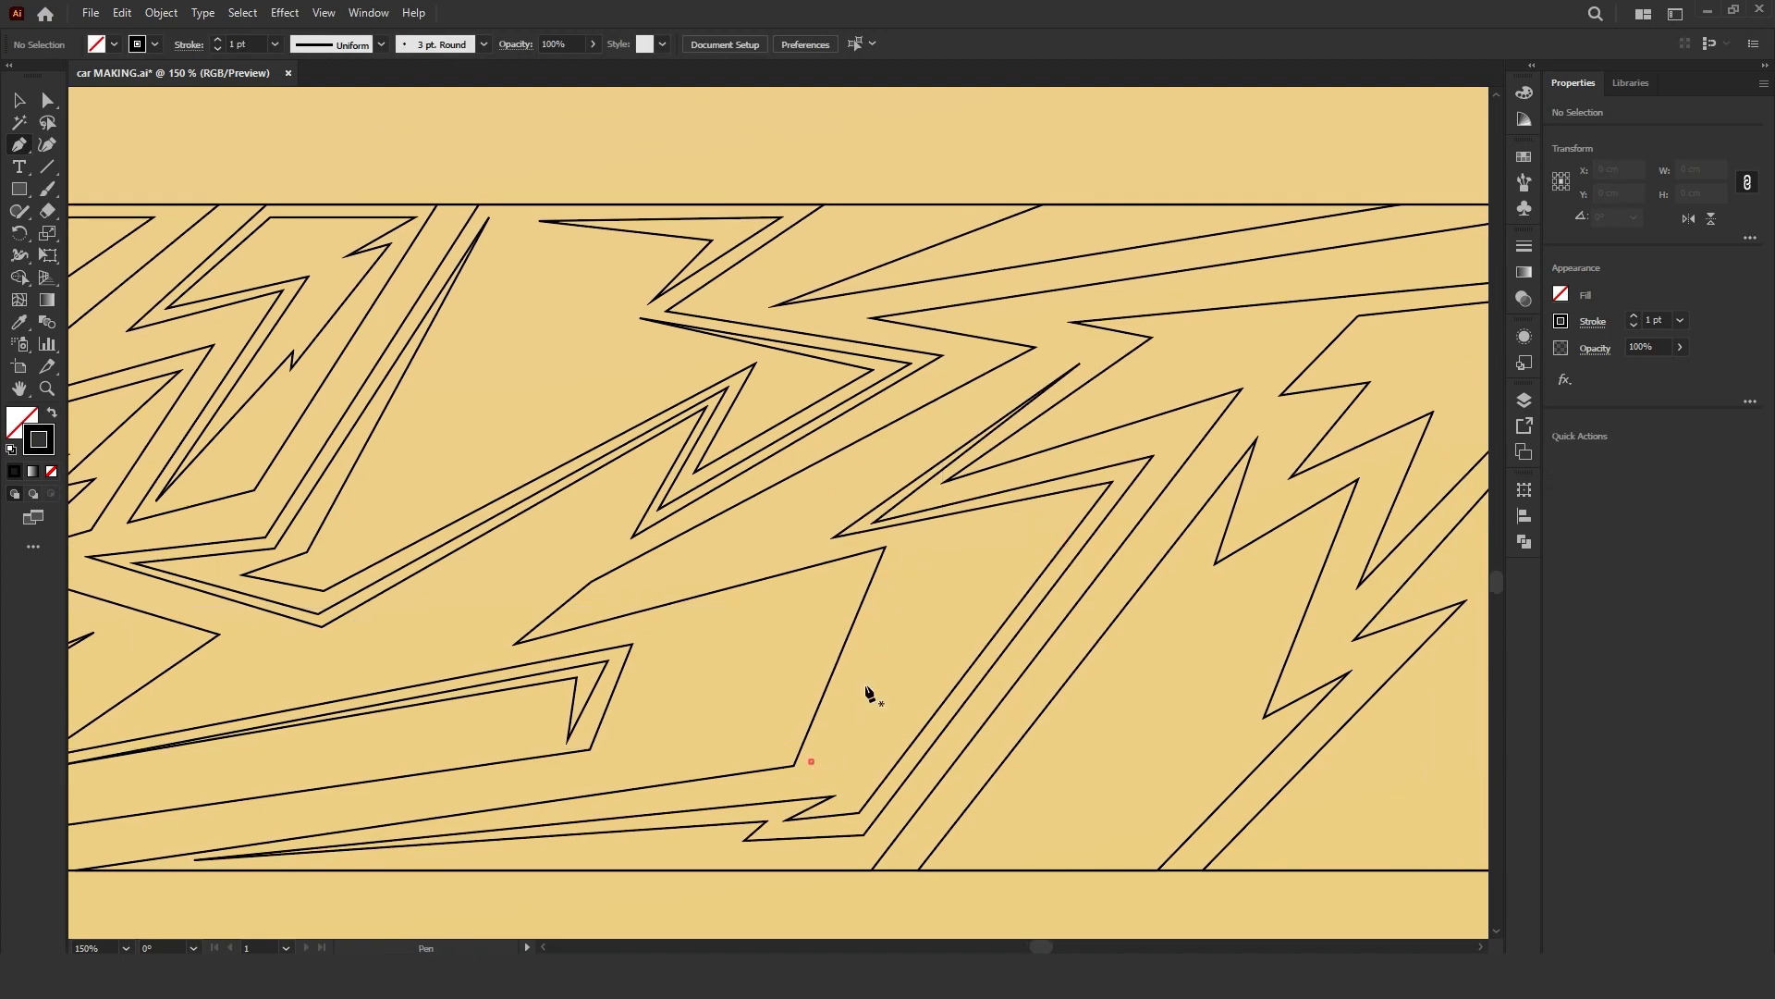
{"action": "left_click", "coordinate": [811, 762]}
{"action": "left_click", "coordinate": [910, 543]}
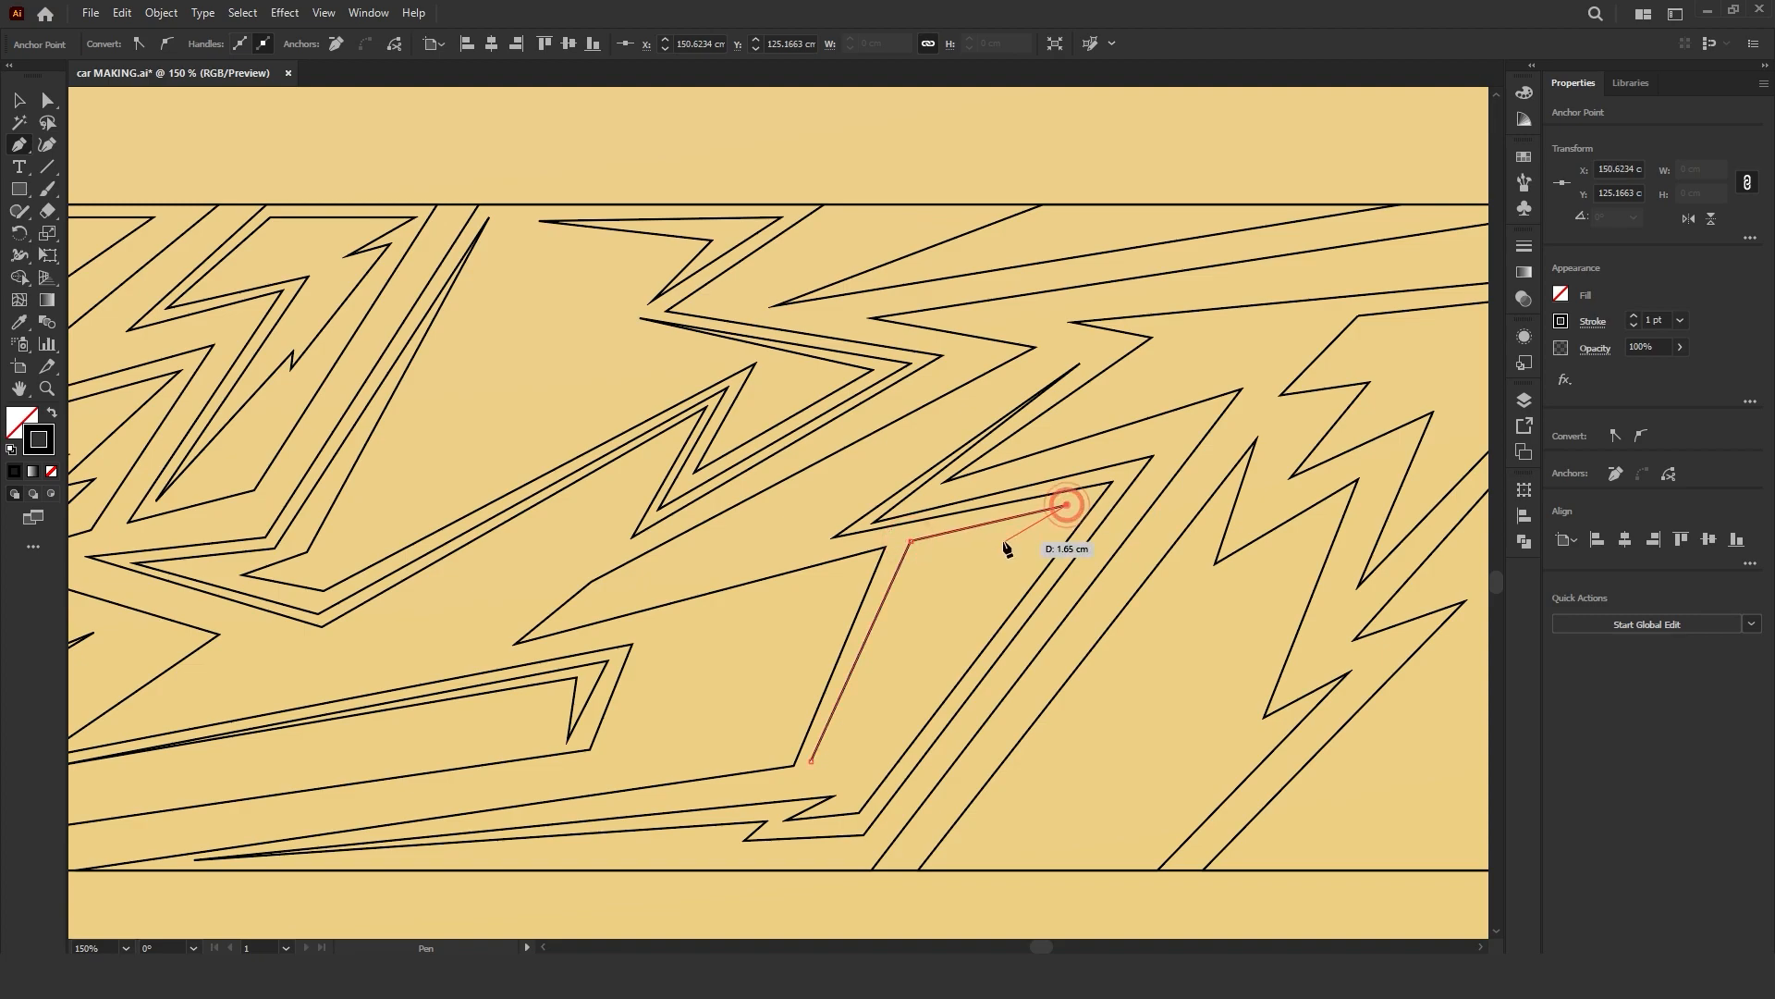
{"action": "left_click", "coordinate": [927, 554]}
{"action": "left_click", "coordinate": [812, 761]}
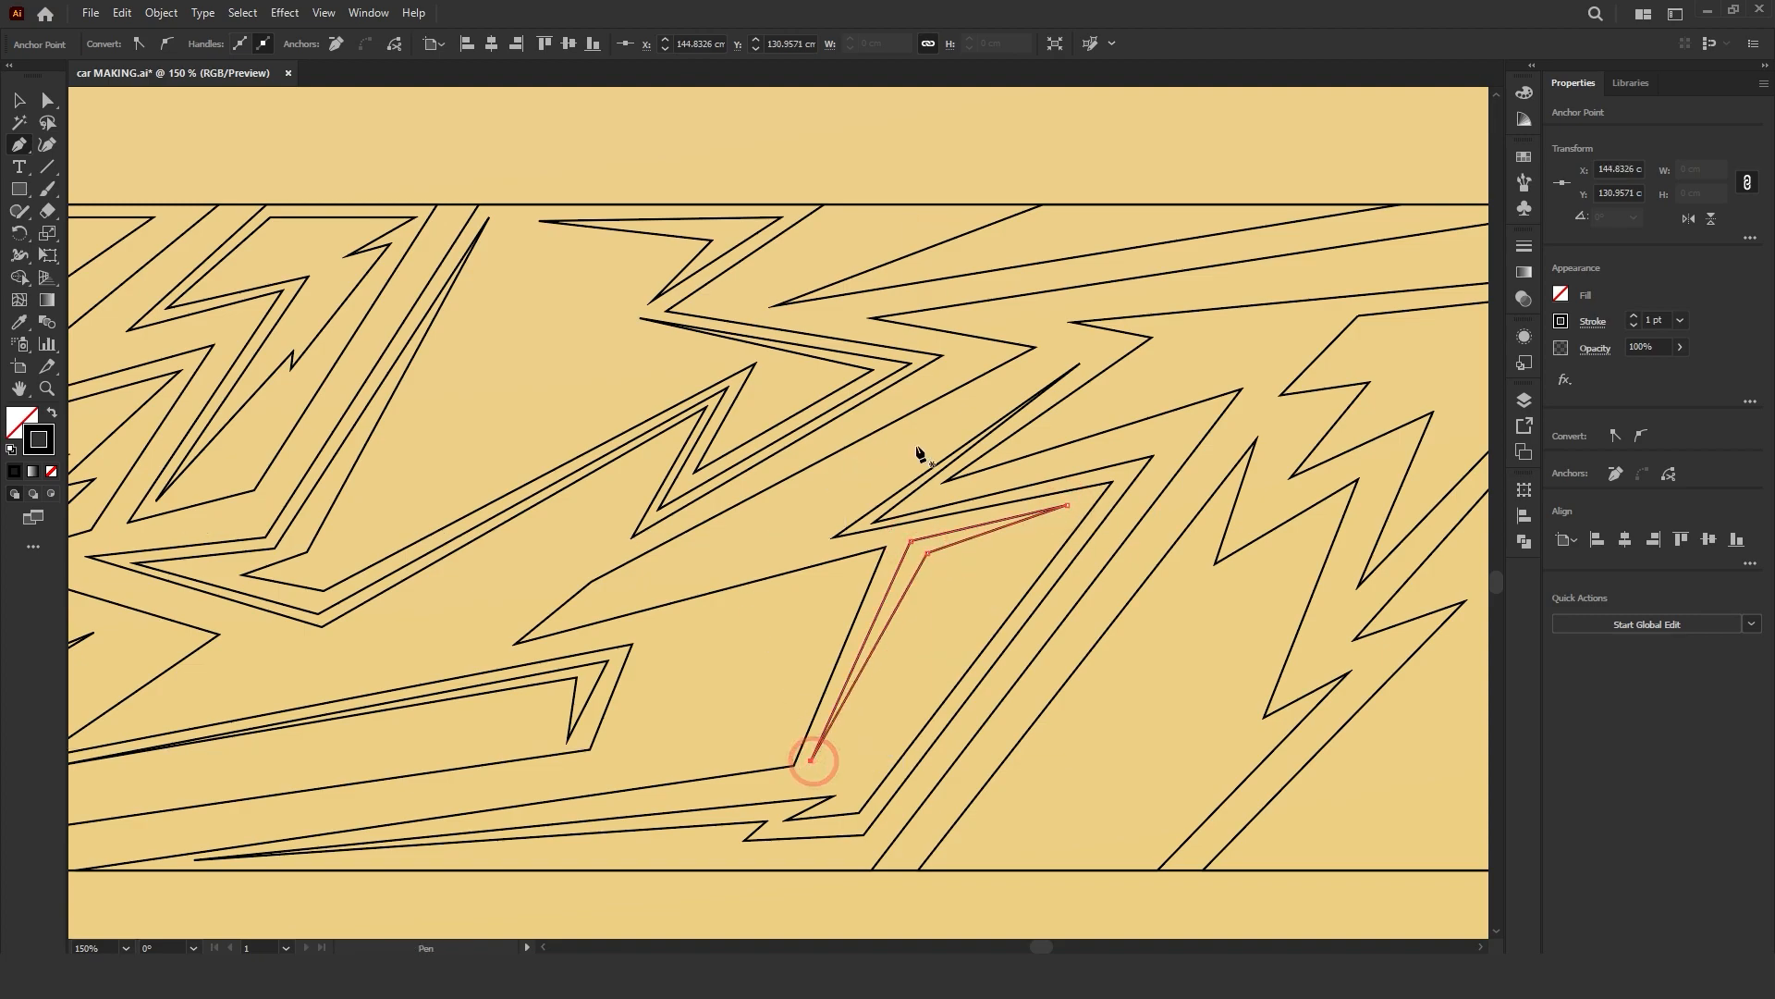
{"action": "left_click_drag", "start_coordinate": [915, 446], "coordinate": [843, 552]}
{"action": "key", "text": "ctrl+z"}
Step: Draw a closed, long narrow shape with two notches along the slanted edge below the middle zigzag
{"action": "left_click_drag", "start_coordinate": [907, 467], "coordinate": [909, 581]}
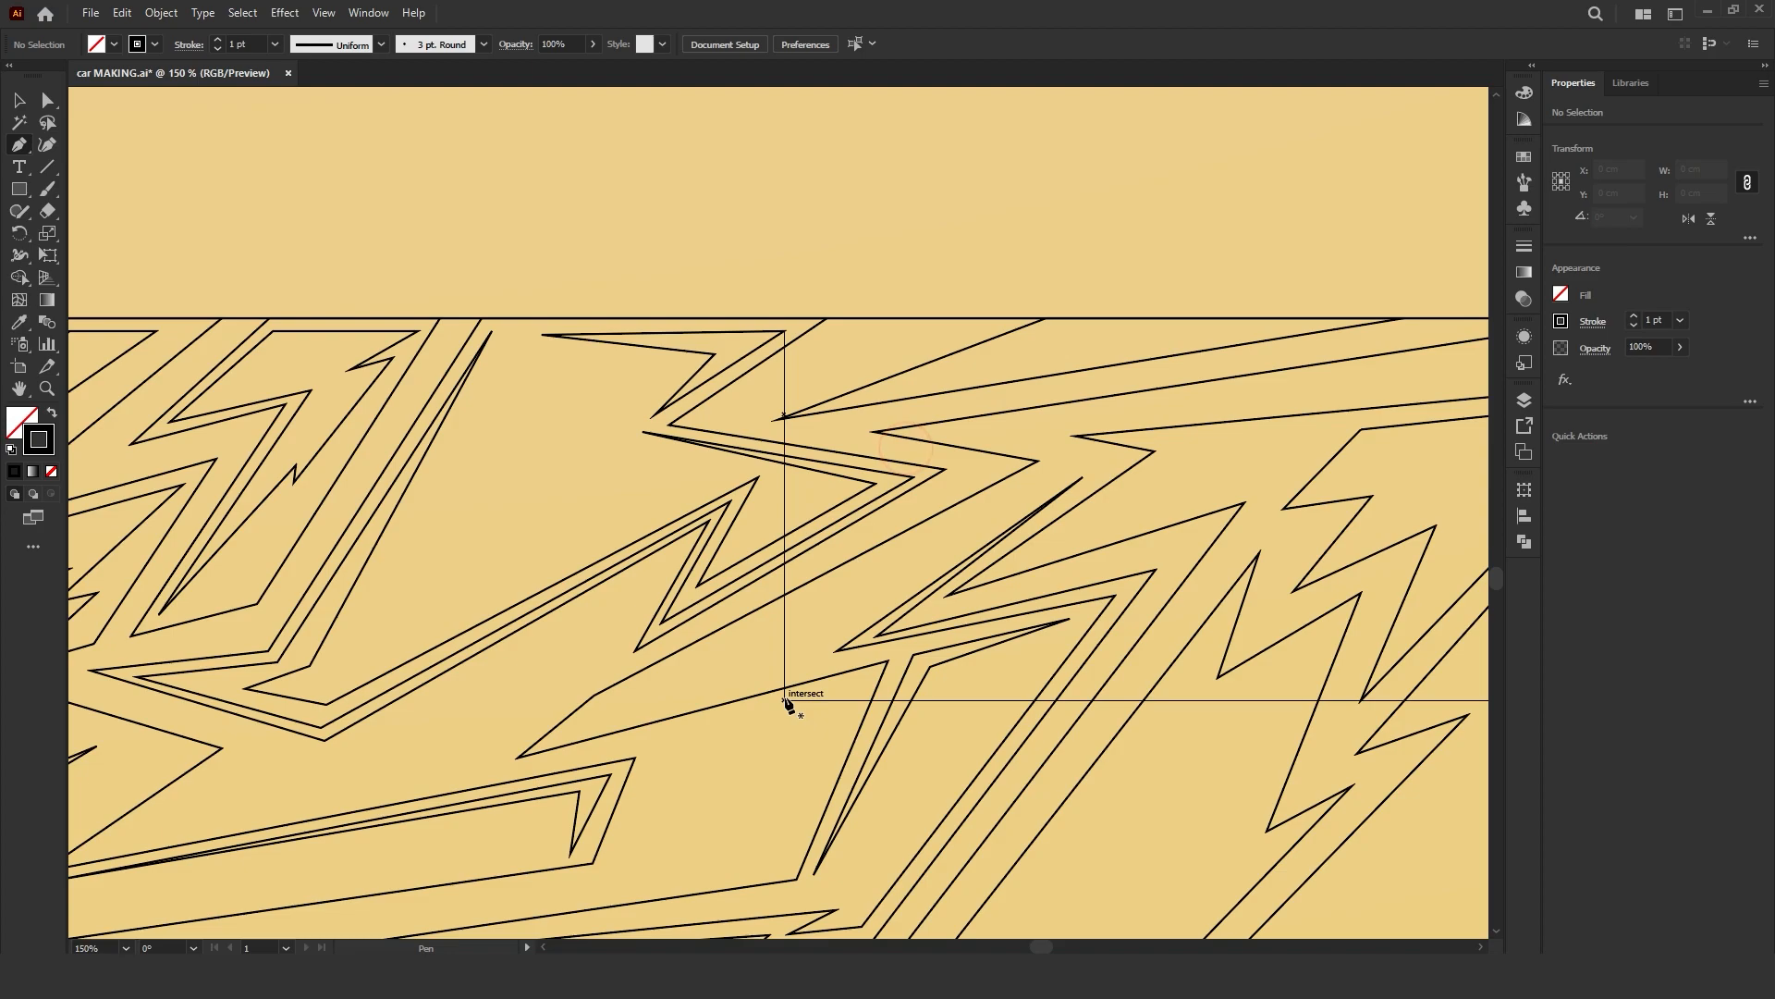
{"action": "left_click", "coordinate": [592, 714]}
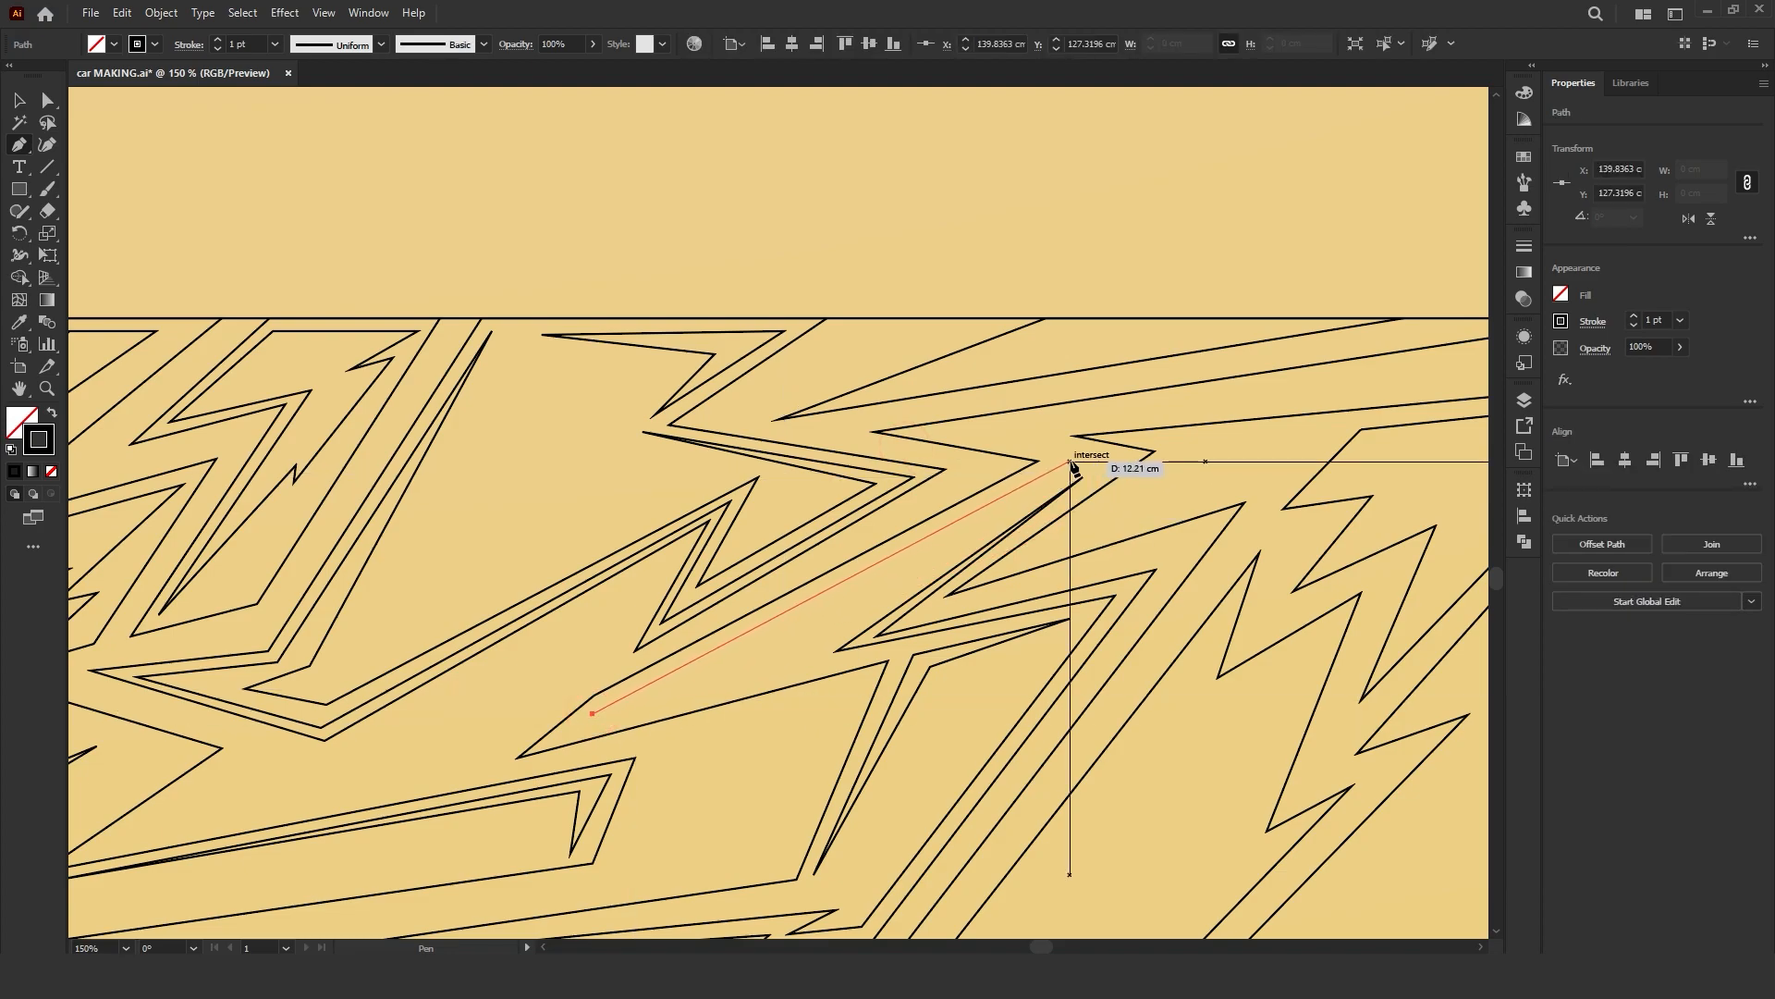
{"action": "left_click", "coordinate": [1033, 477]}
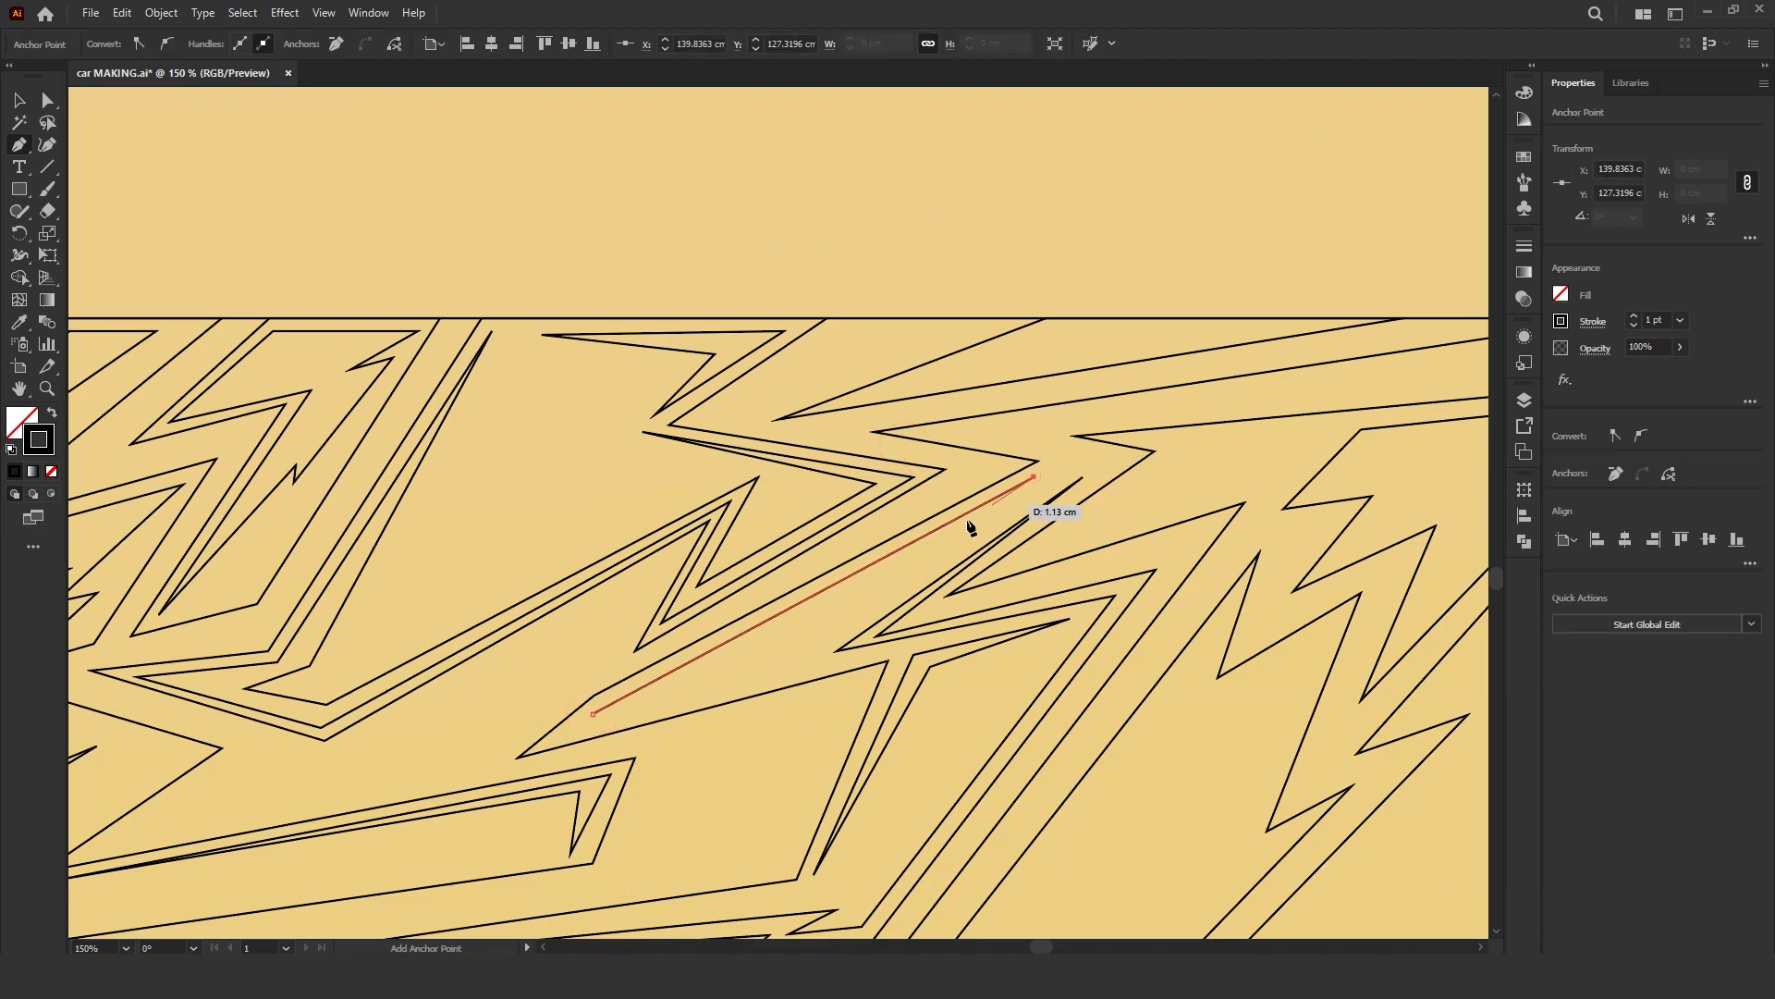
{"action": "left_click", "coordinate": [811, 619]}
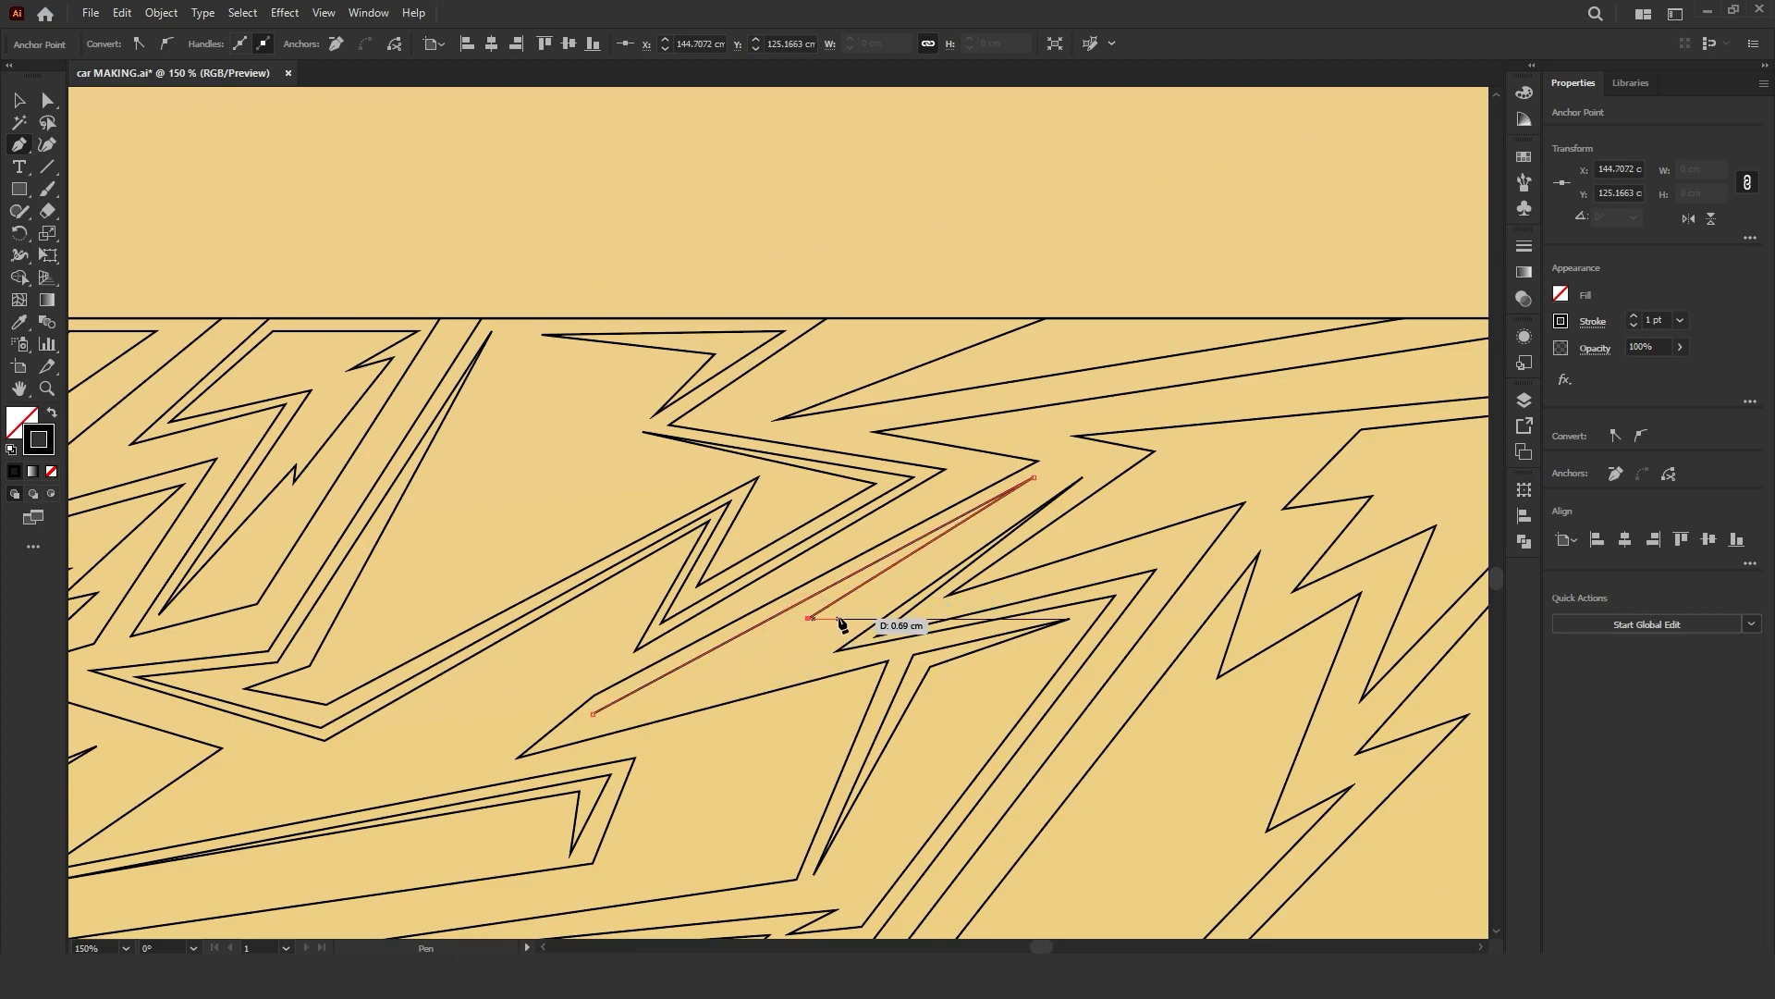
{"action": "left_click", "coordinate": [859, 603]}
{"action": "left_click", "coordinate": [677, 700]}
{"action": "left_click", "coordinate": [698, 673]}
{"action": "left_click_drag", "start_coordinate": [996, 527], "coordinate": [834, 648]}
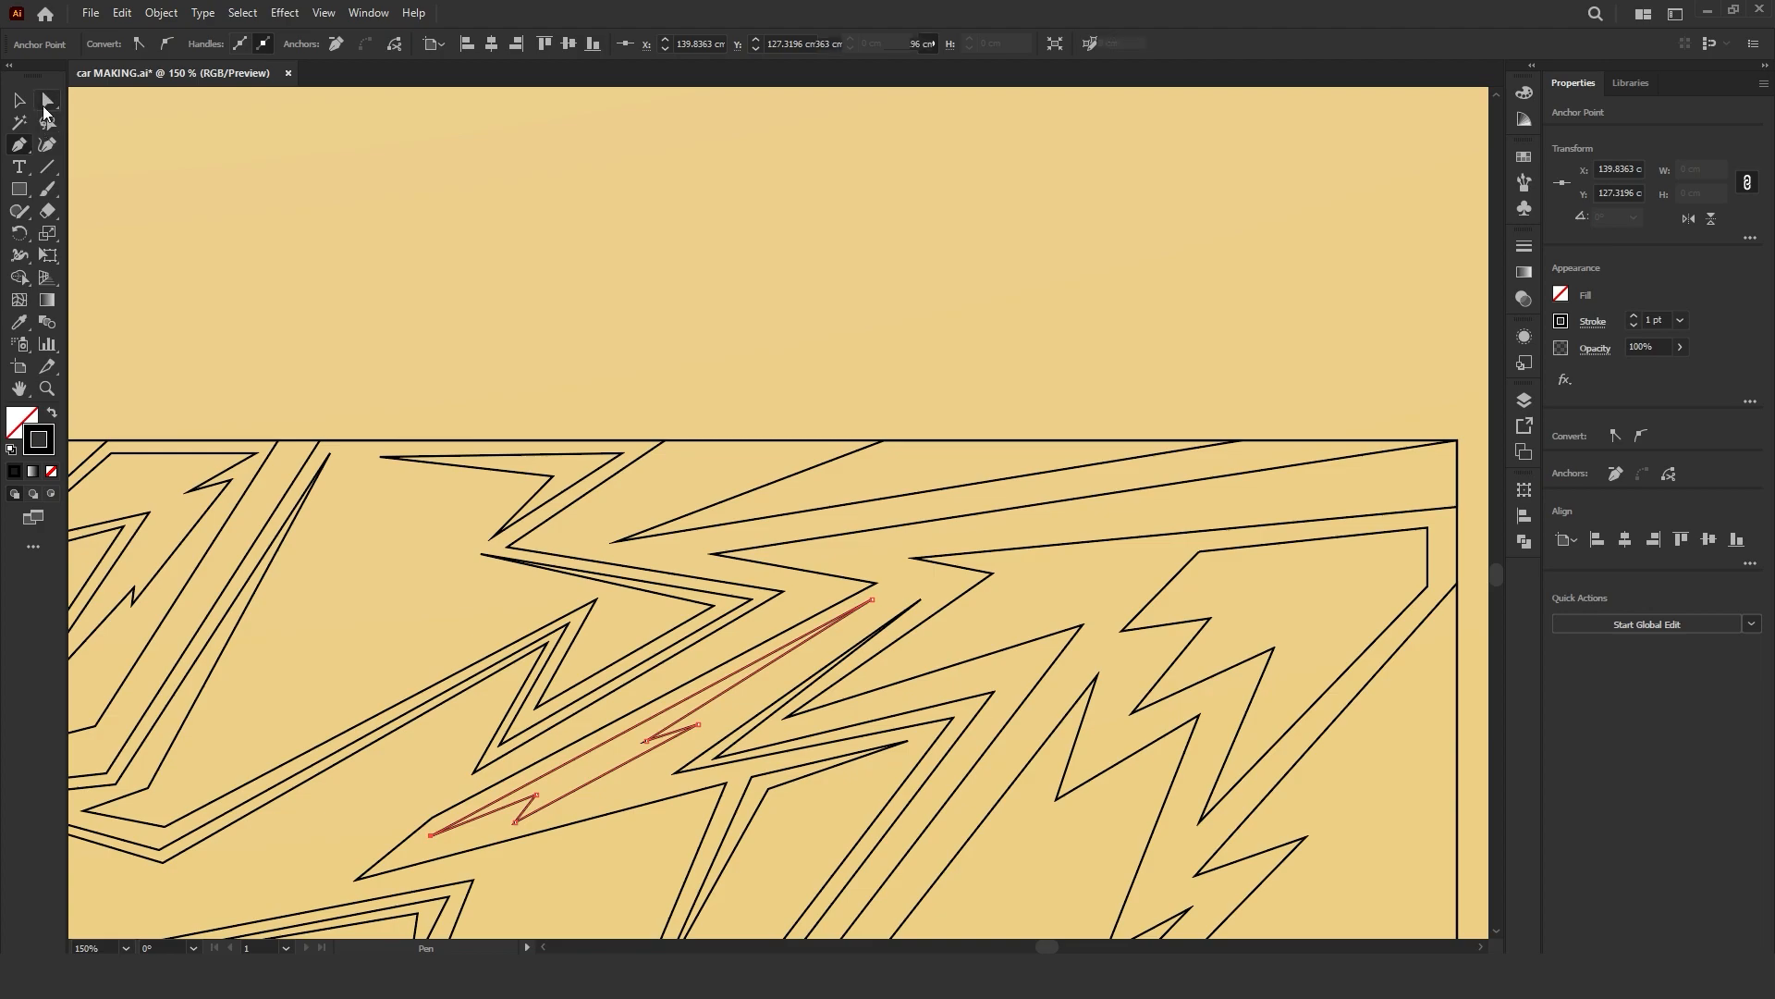
Step: Move the double-edged shape's inner notch point and outer upper corner slightly up toward the rear, and deselect it
{"action": "left_click", "coordinate": [44, 110]}
{"action": "left_click_drag", "start_coordinate": [722, 763], "coordinate": [742, 749]}
{"action": "left_click_drag", "start_coordinate": [994, 691], "coordinate": [1027, 659]}
{"action": "left_click", "coordinate": [1130, 584]}
Step: Draw a closed, thin pointed wedge inside the long band that ends at the rectangle's upper rear corner
{"action": "left_click_drag", "start_coordinate": [1130, 583], "coordinate": [1029, 634]}
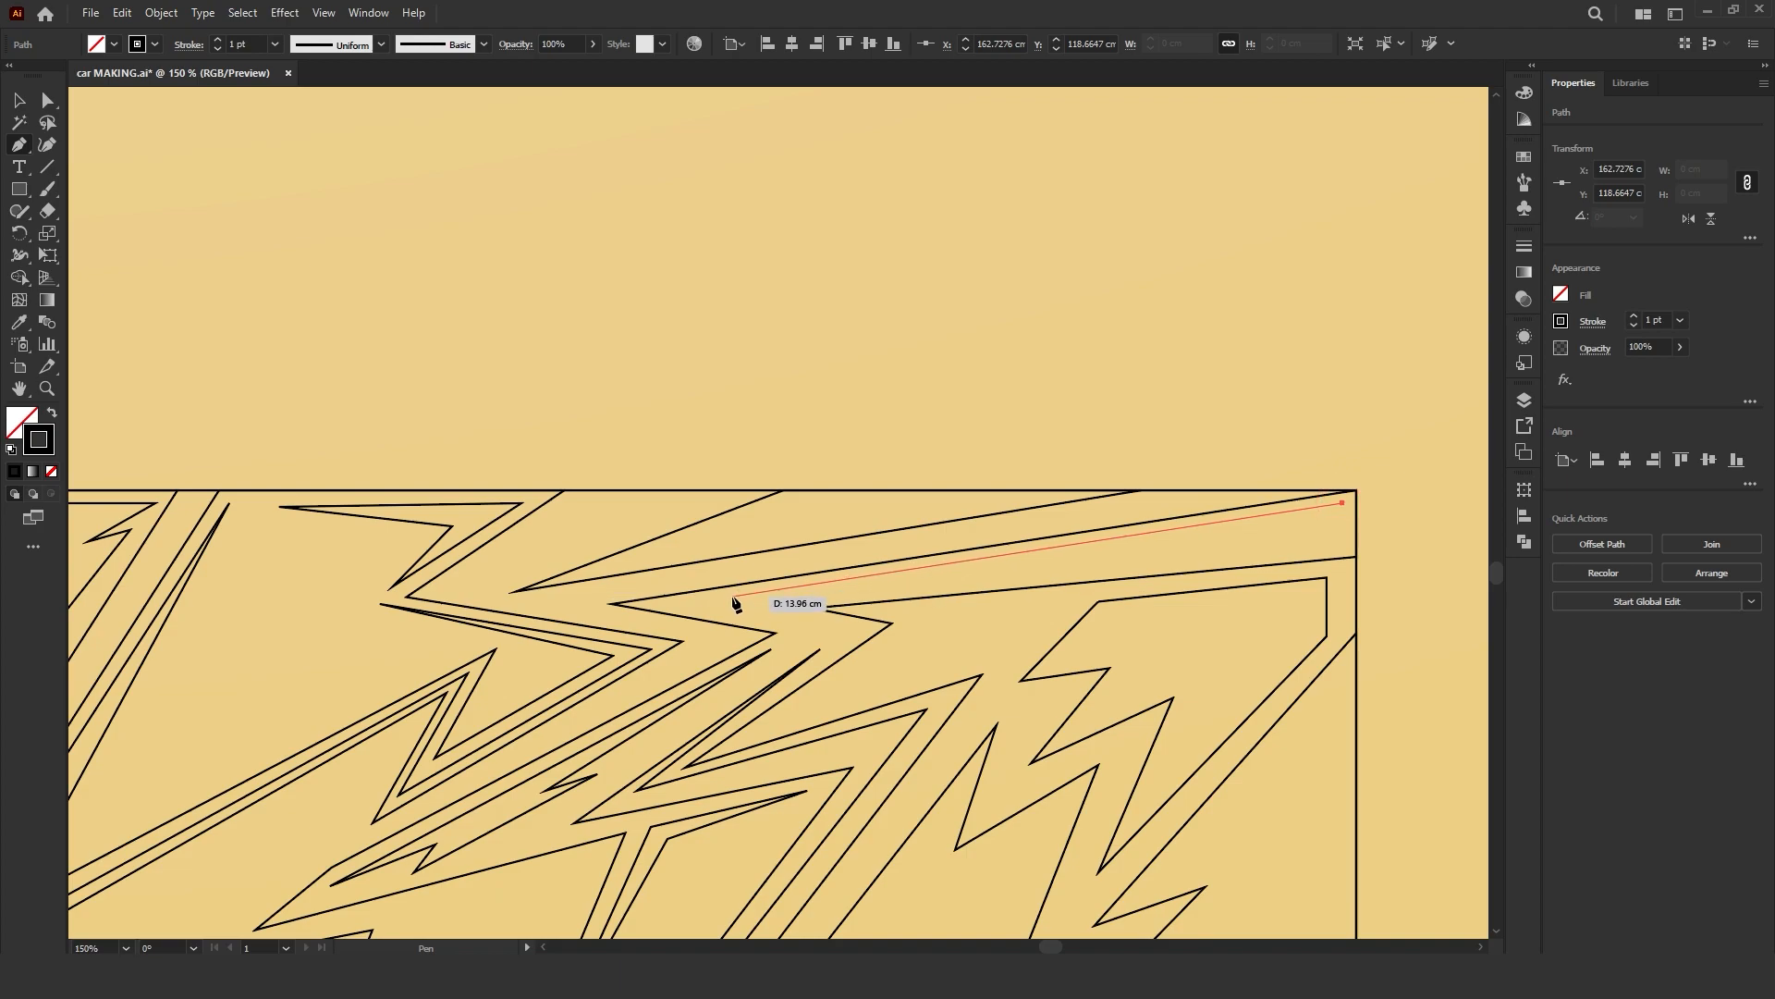
{"action": "left_click", "coordinate": [701, 599]}
{"action": "left_click", "coordinate": [1342, 524]}
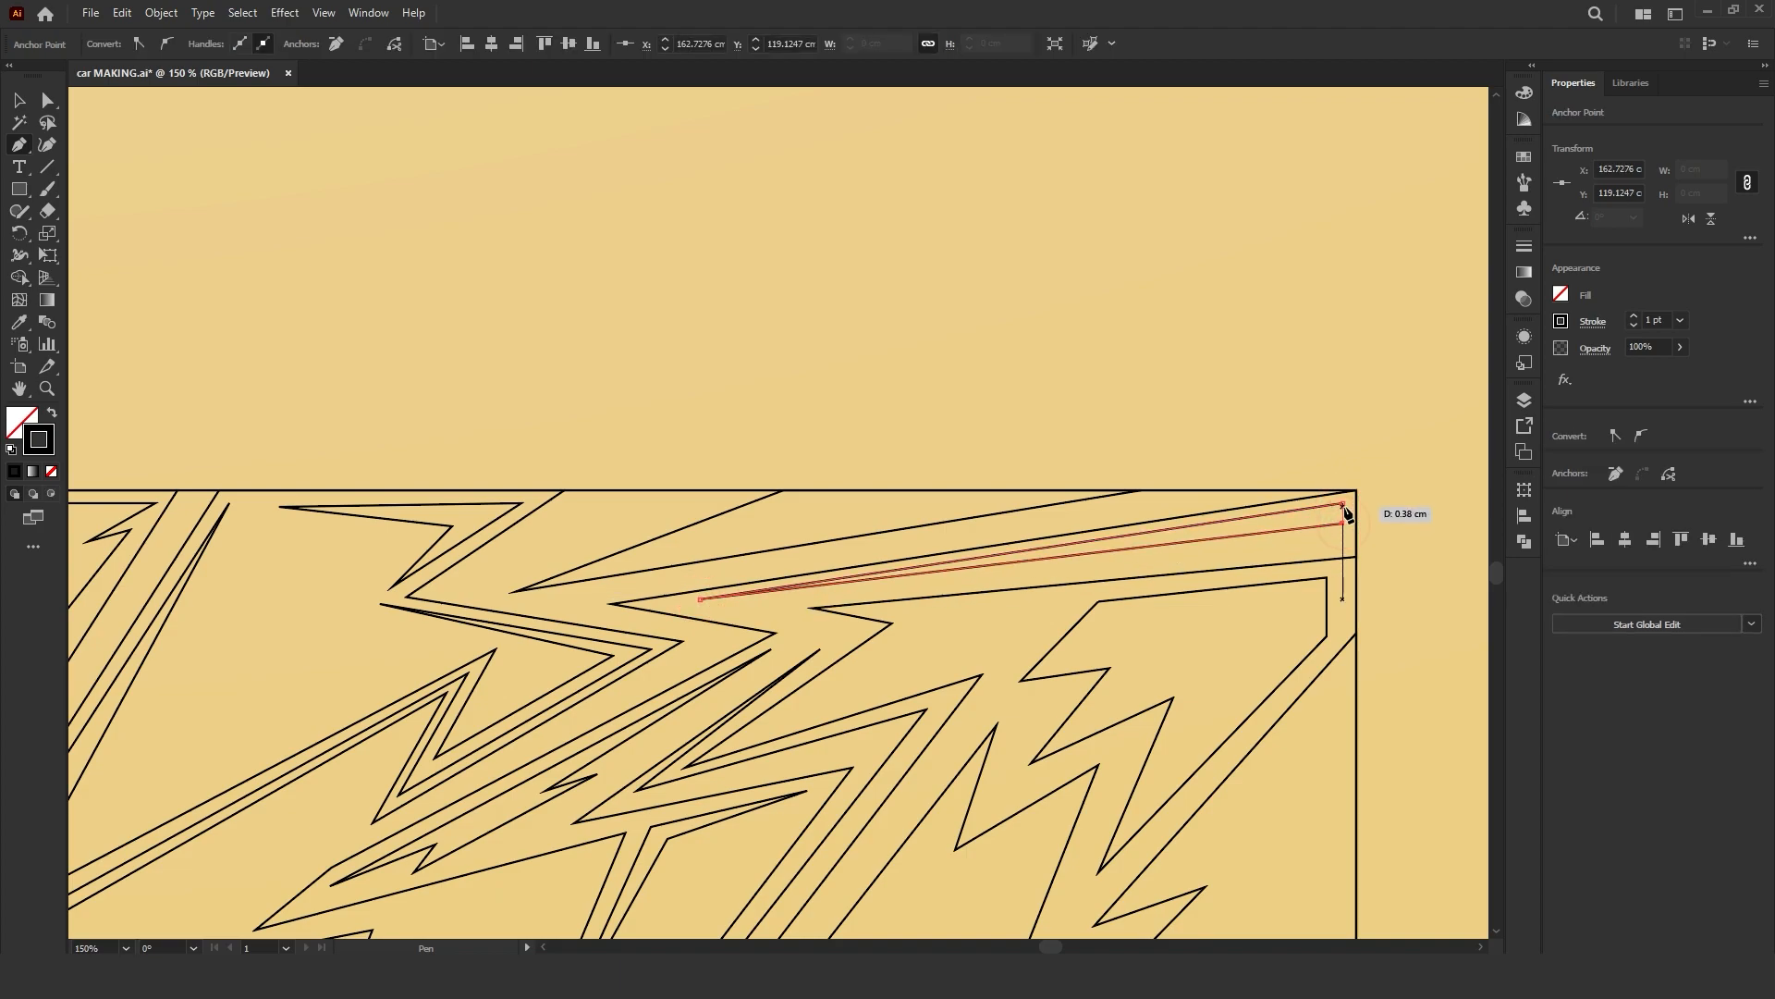
Step: Draw a closed, double-edged bent shape inside the rear arrow-like shape, following its top, rear and slanted lower edges
{"action": "left_click_drag", "start_coordinate": [1260, 684], "coordinate": [1084, 640]}
{"action": "left_click", "coordinate": [934, 569]}
{"action": "left_click", "coordinate": [1137, 553]}
{"action": "left_click", "coordinate": [976, 751]}
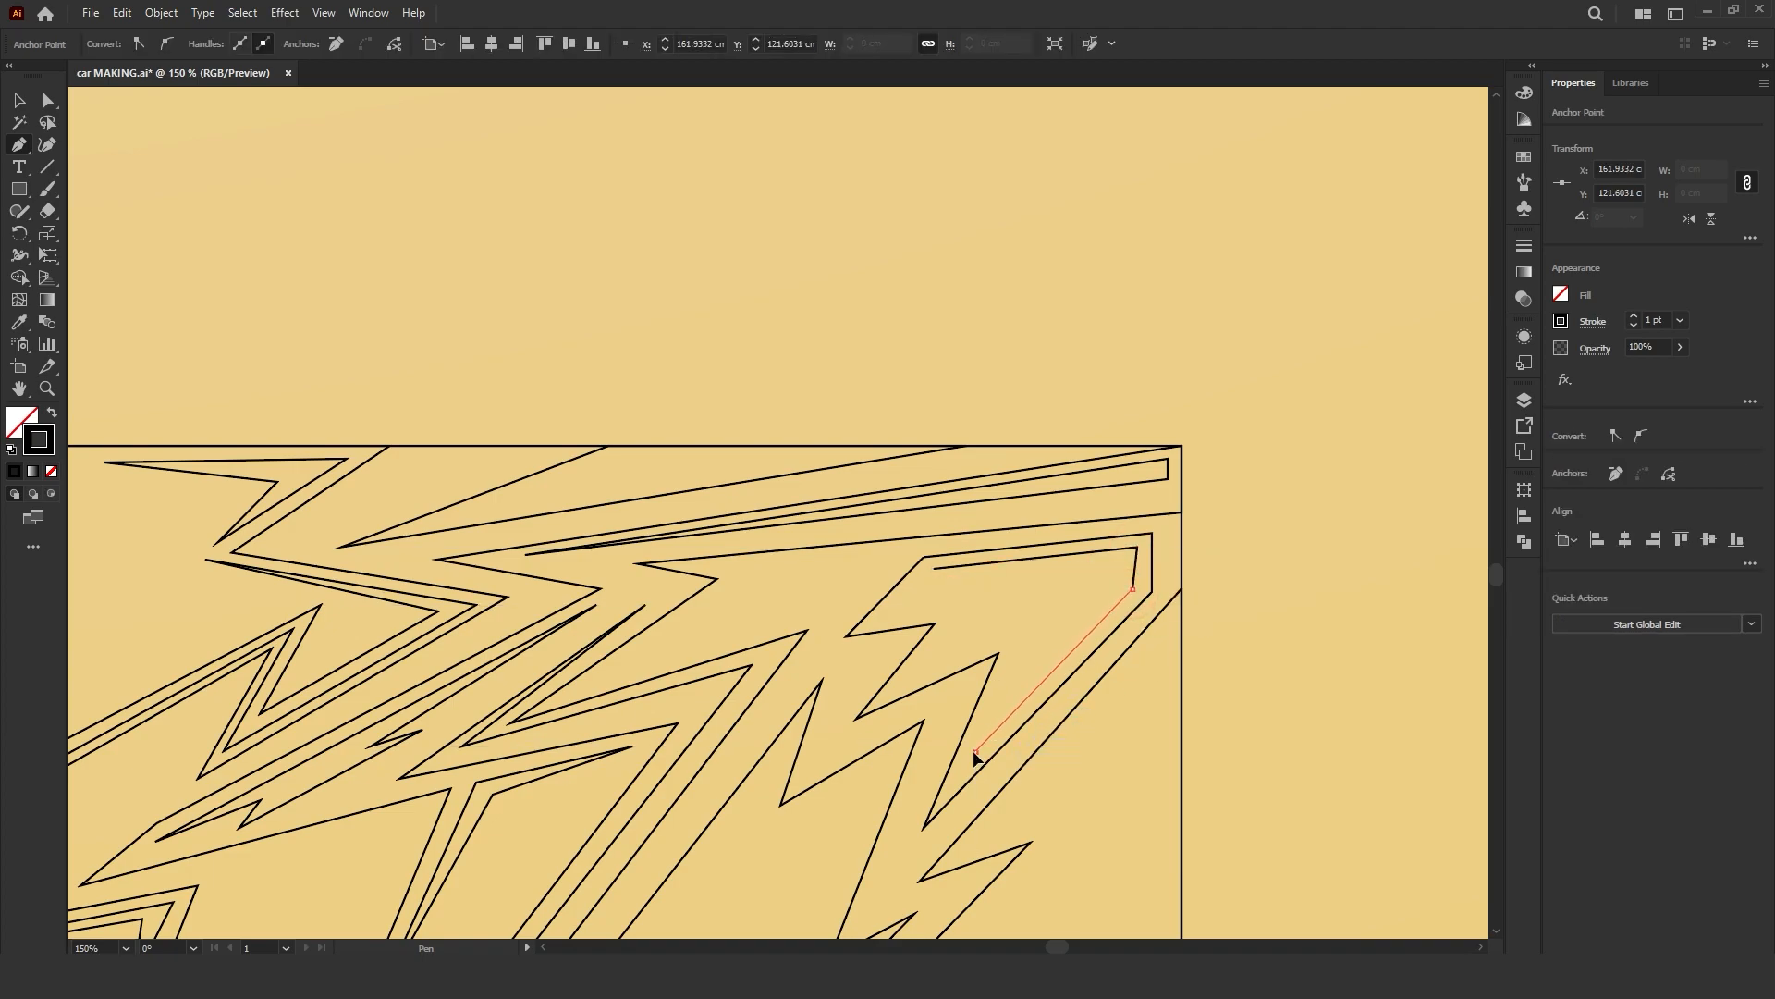
{"action": "left_click", "coordinate": [934, 568]}
Step: Draw a closed, spiked shape in the rear triangular area, following the slanted band and the rectangle's rear edge down to its lower corner
{"action": "left_click_drag", "start_coordinate": [1165, 701], "coordinate": [1150, 569]}
{"action": "left_click_drag", "start_coordinate": [1070, 669], "coordinate": [1063, 543]}
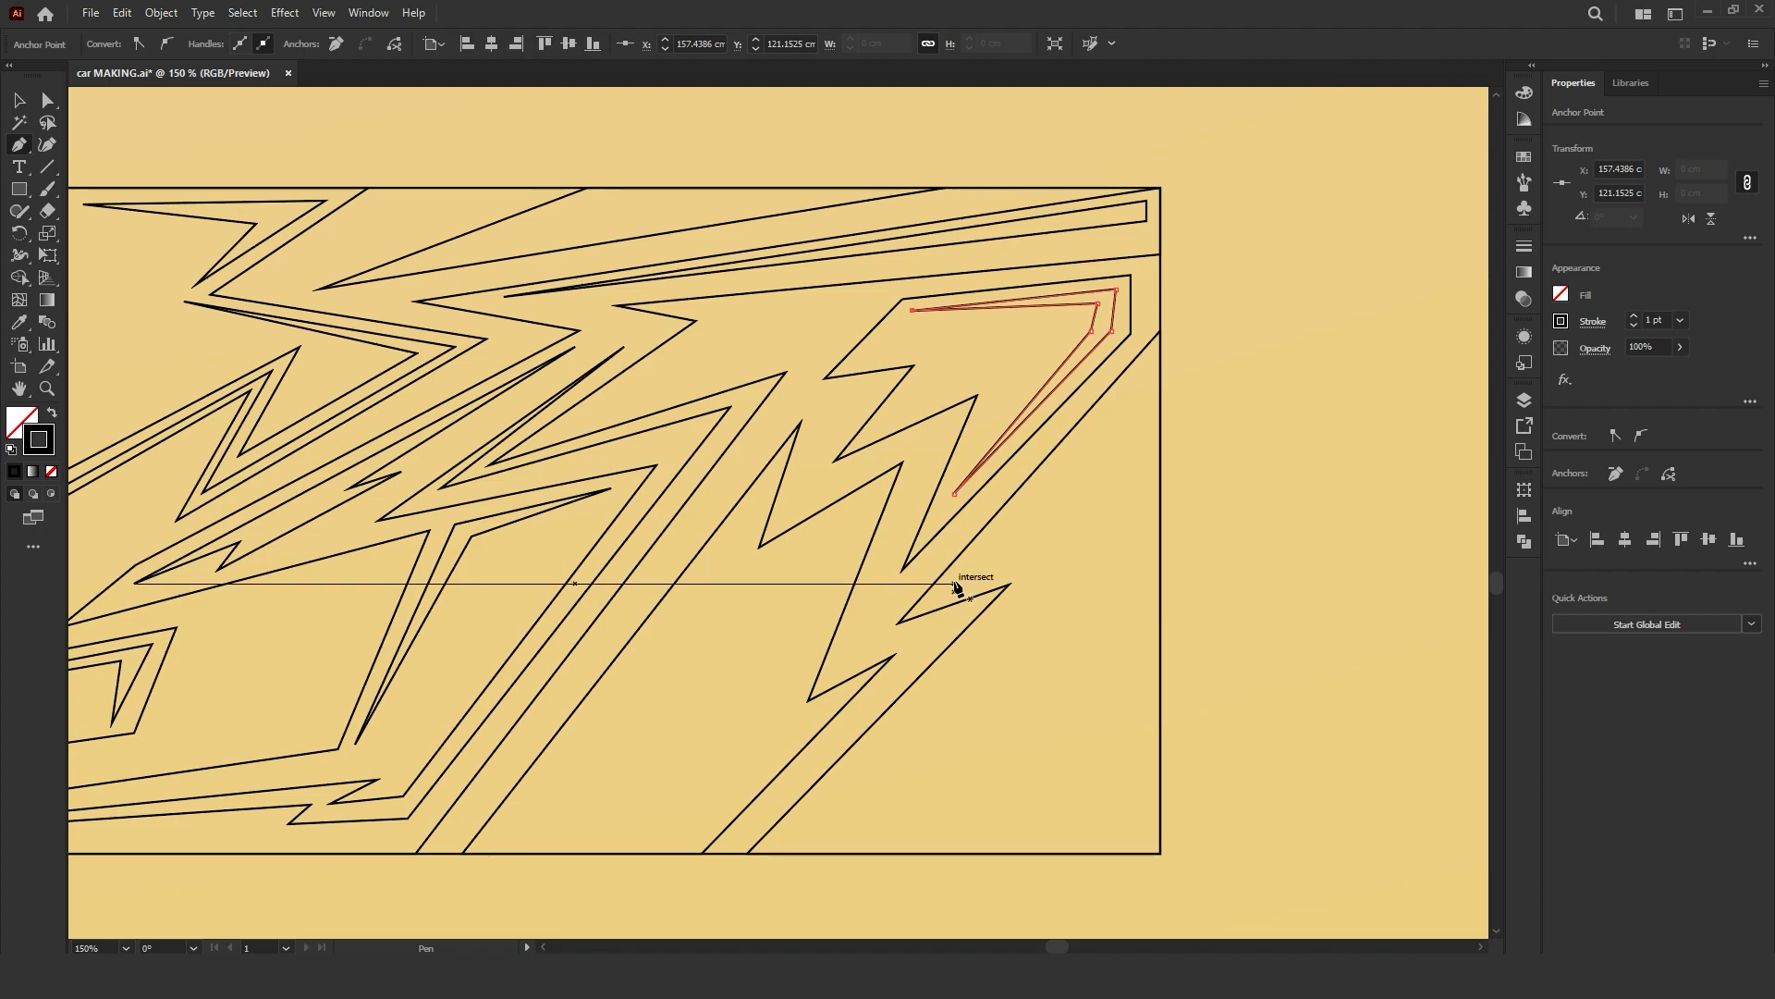
{"action": "left_click", "coordinate": [941, 589]}
{"action": "left_click", "coordinate": [1151, 367]}
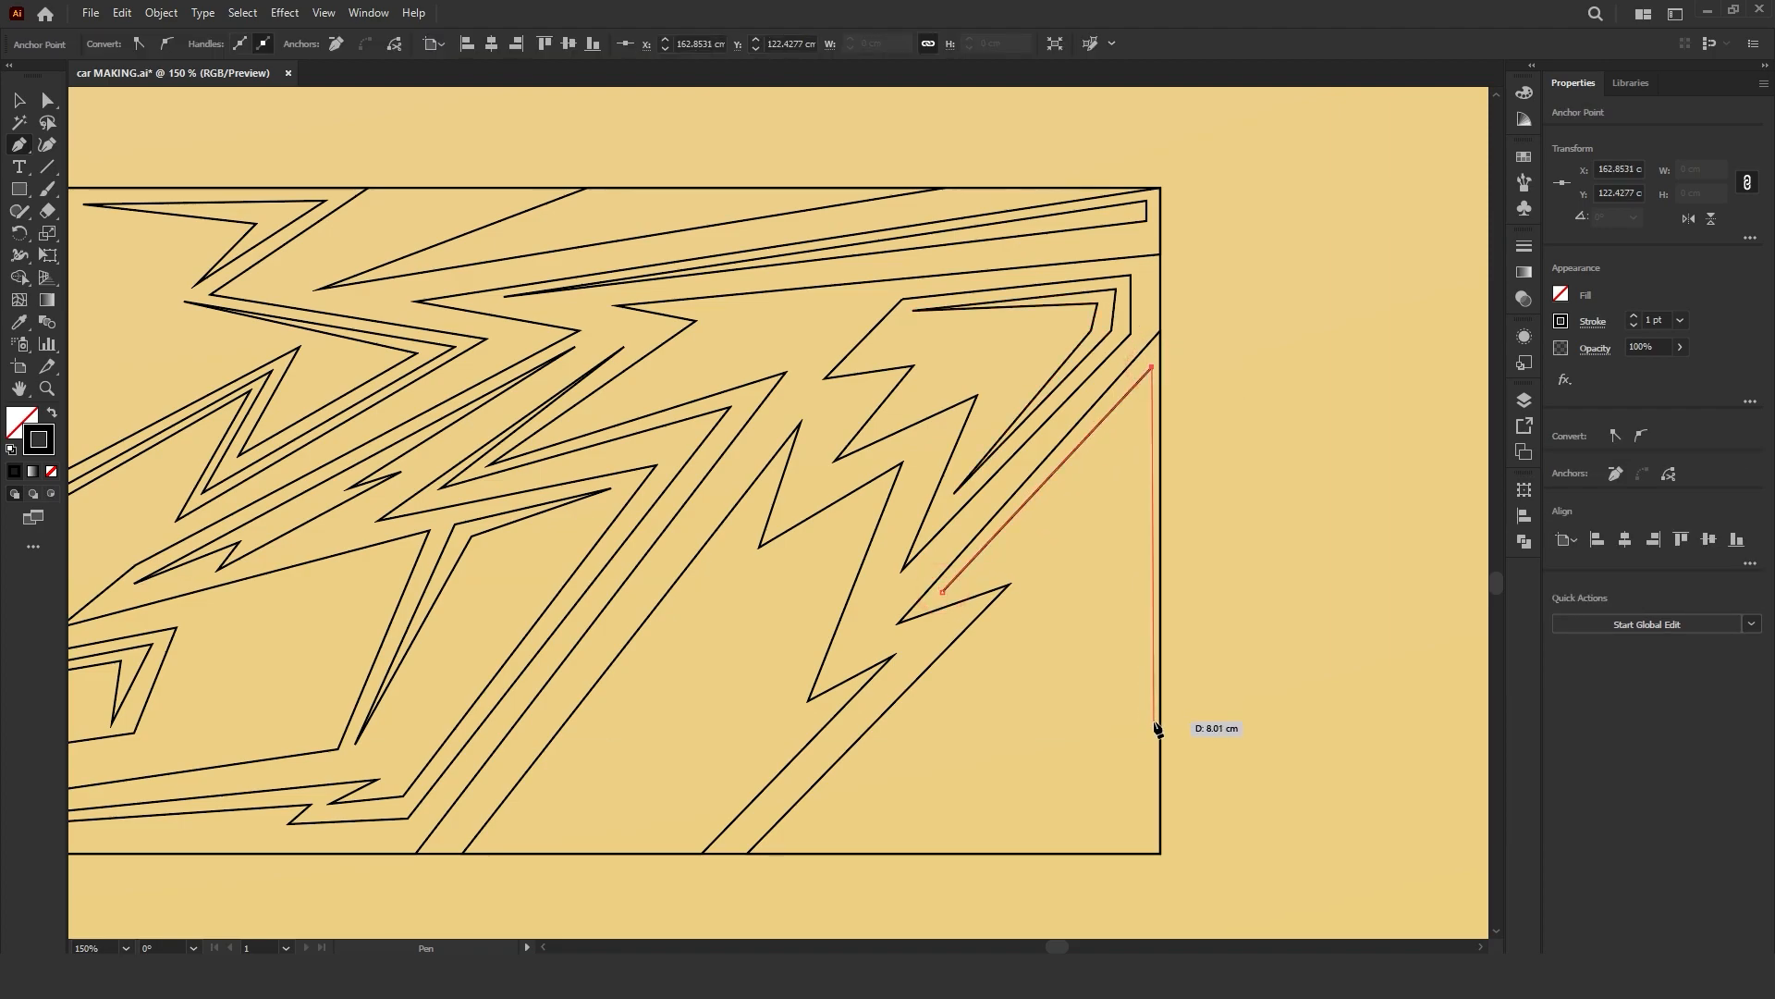
{"action": "left_click", "coordinate": [1152, 843]}
{"action": "left_click", "coordinate": [1134, 423]}
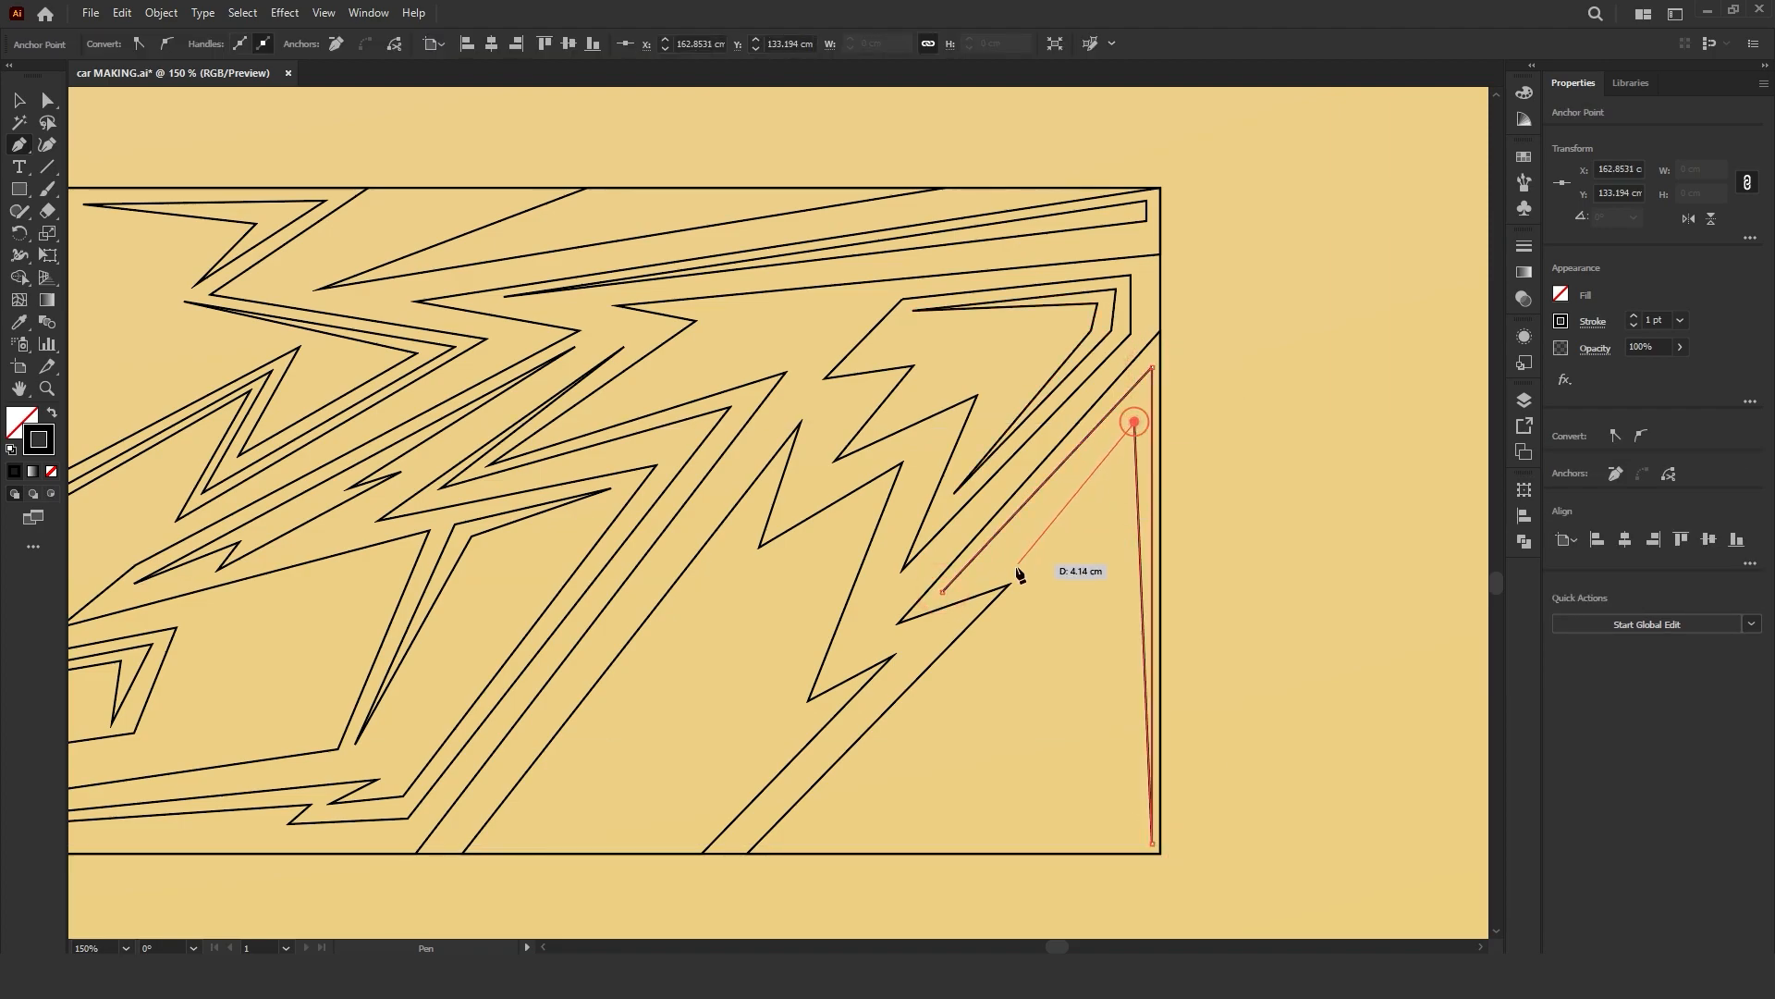
{"action": "mouse_move", "coordinate": [1054, 512]}
{"action": "left_mouse_down"}
{"action": "mouse_move", "coordinate": [1105, 484]}
{"action": "mouse_move", "coordinate": [1037, 505]}
{"action": "left_mouse_up"}
{"action": "left_click", "coordinate": [943, 591]}
Step: Draw a closed, pointed shape with a notched rear side along the lowest slanted band, standing just above the rectangle's bottom edge
{"action": "key", "text": "a"}
{"action": "key", "text": "p"}
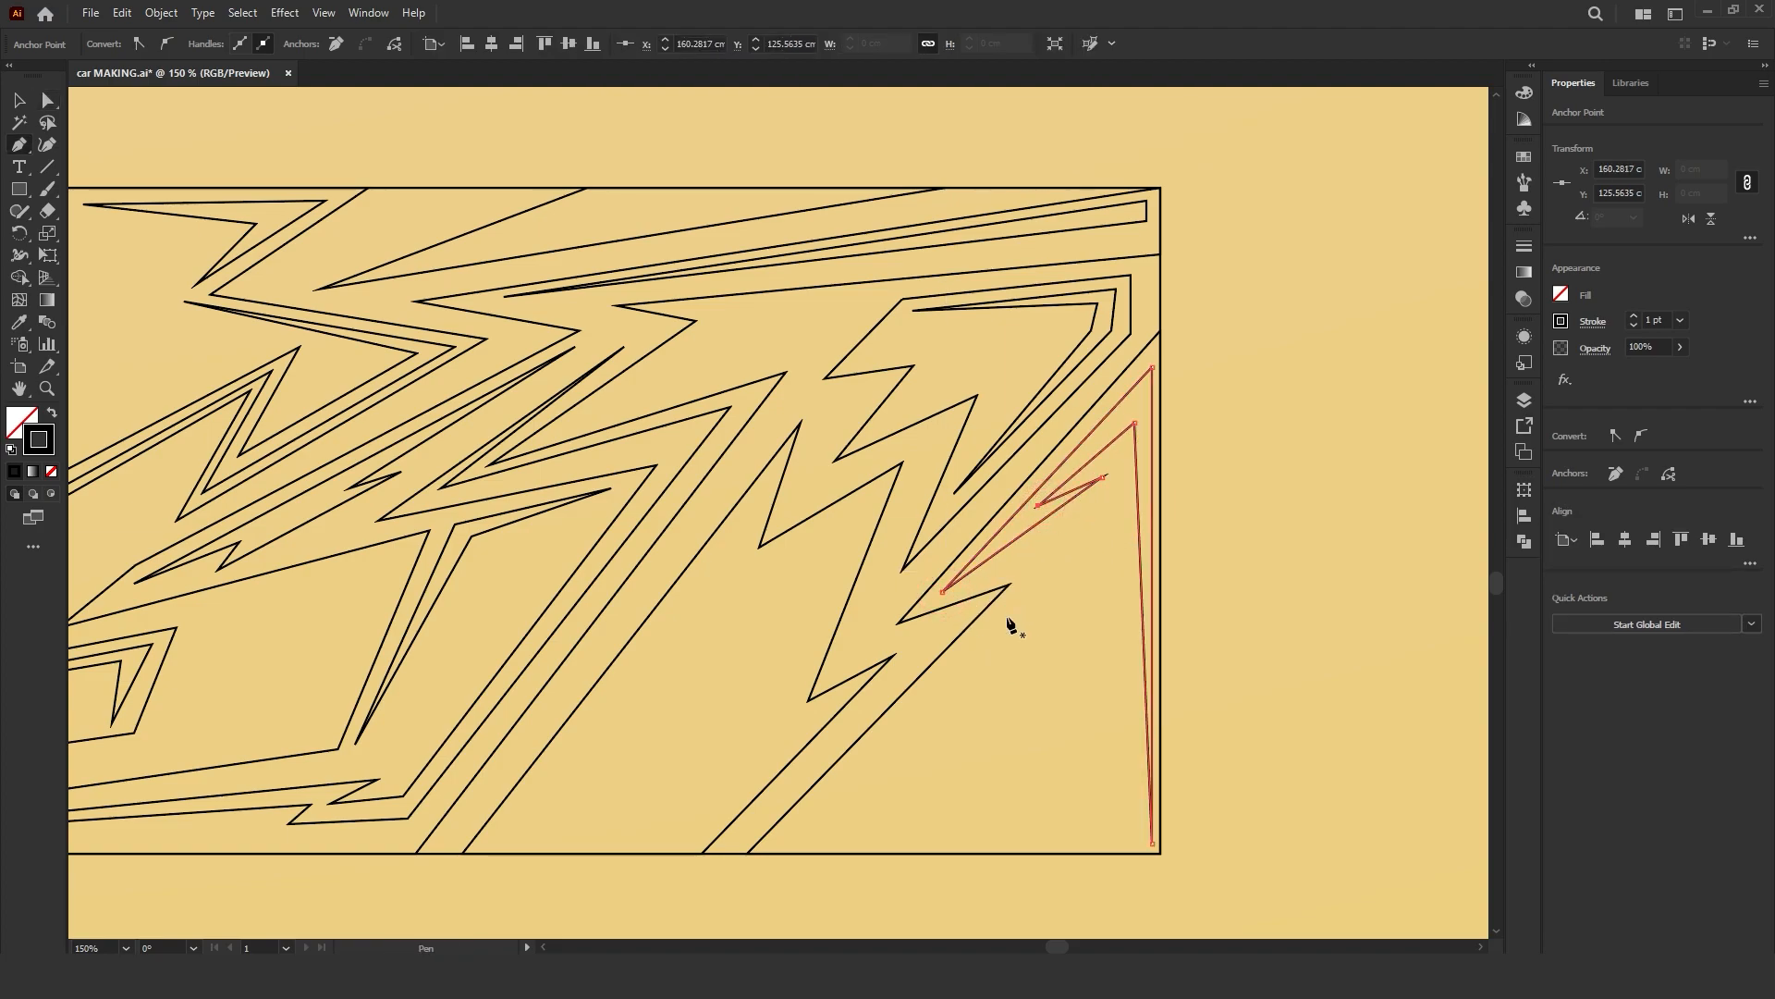
{"action": "left_click", "coordinate": [784, 843]}
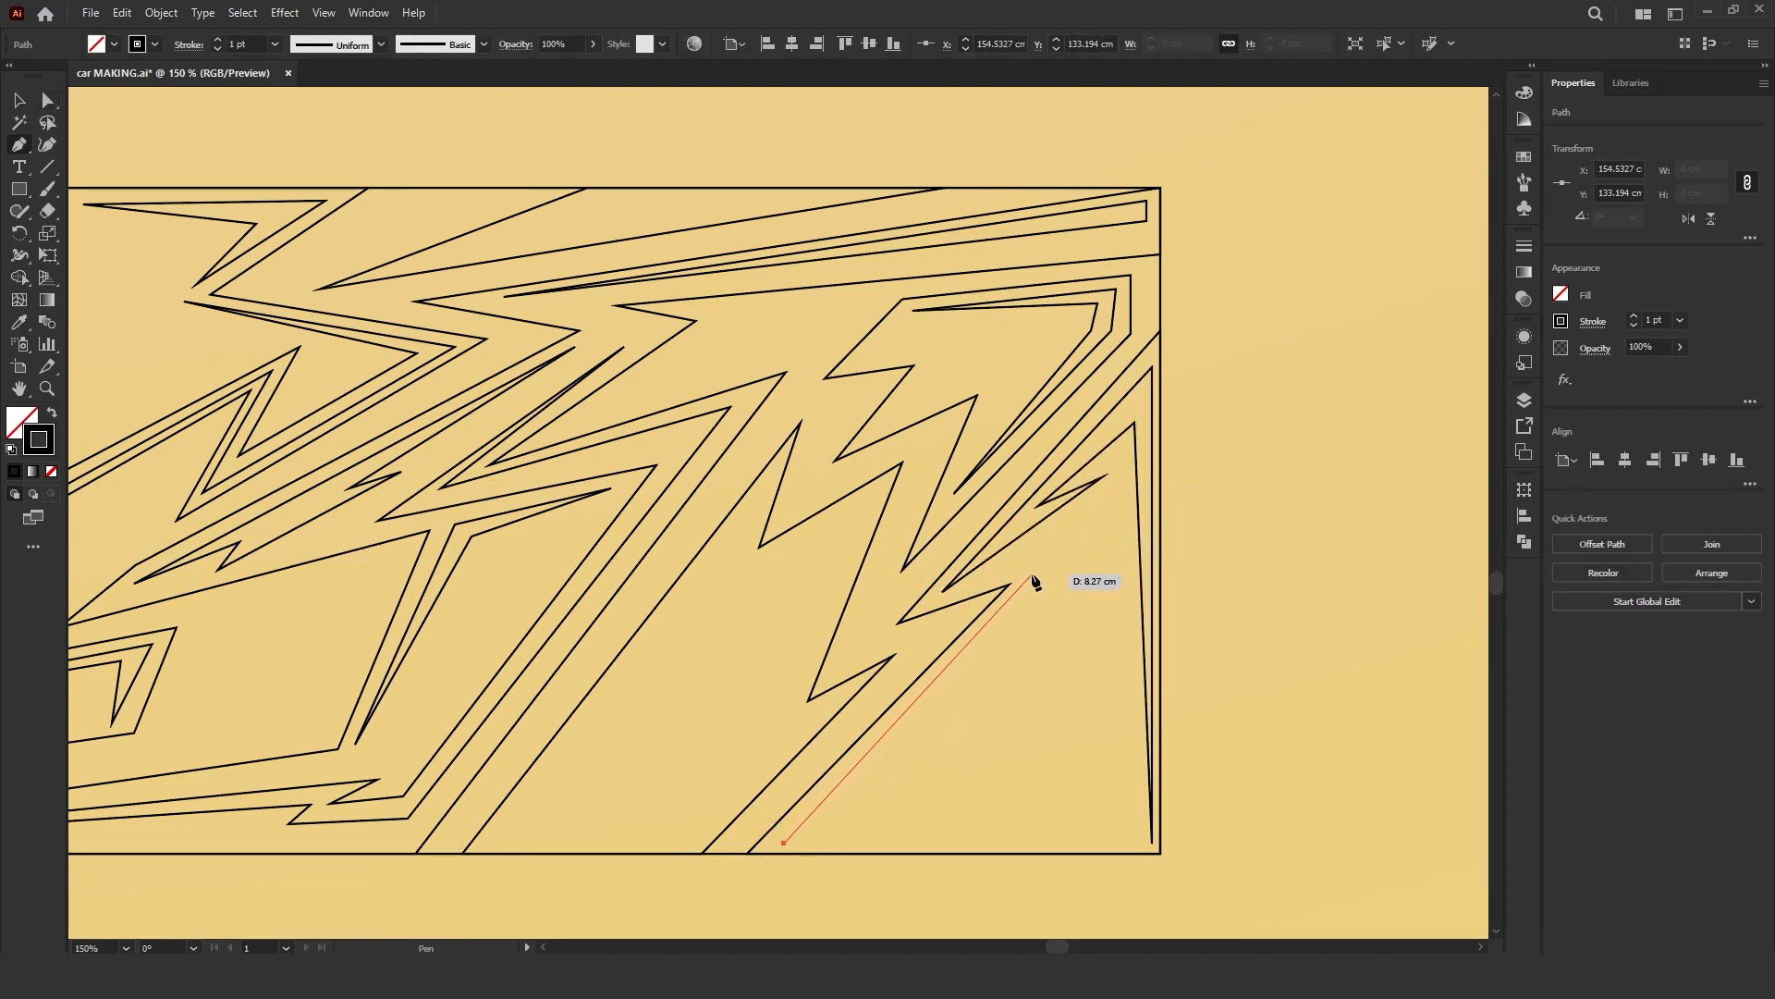
{"action": "left_click", "coordinate": [1047, 559]}
{"action": "left_click", "coordinate": [953, 686]}
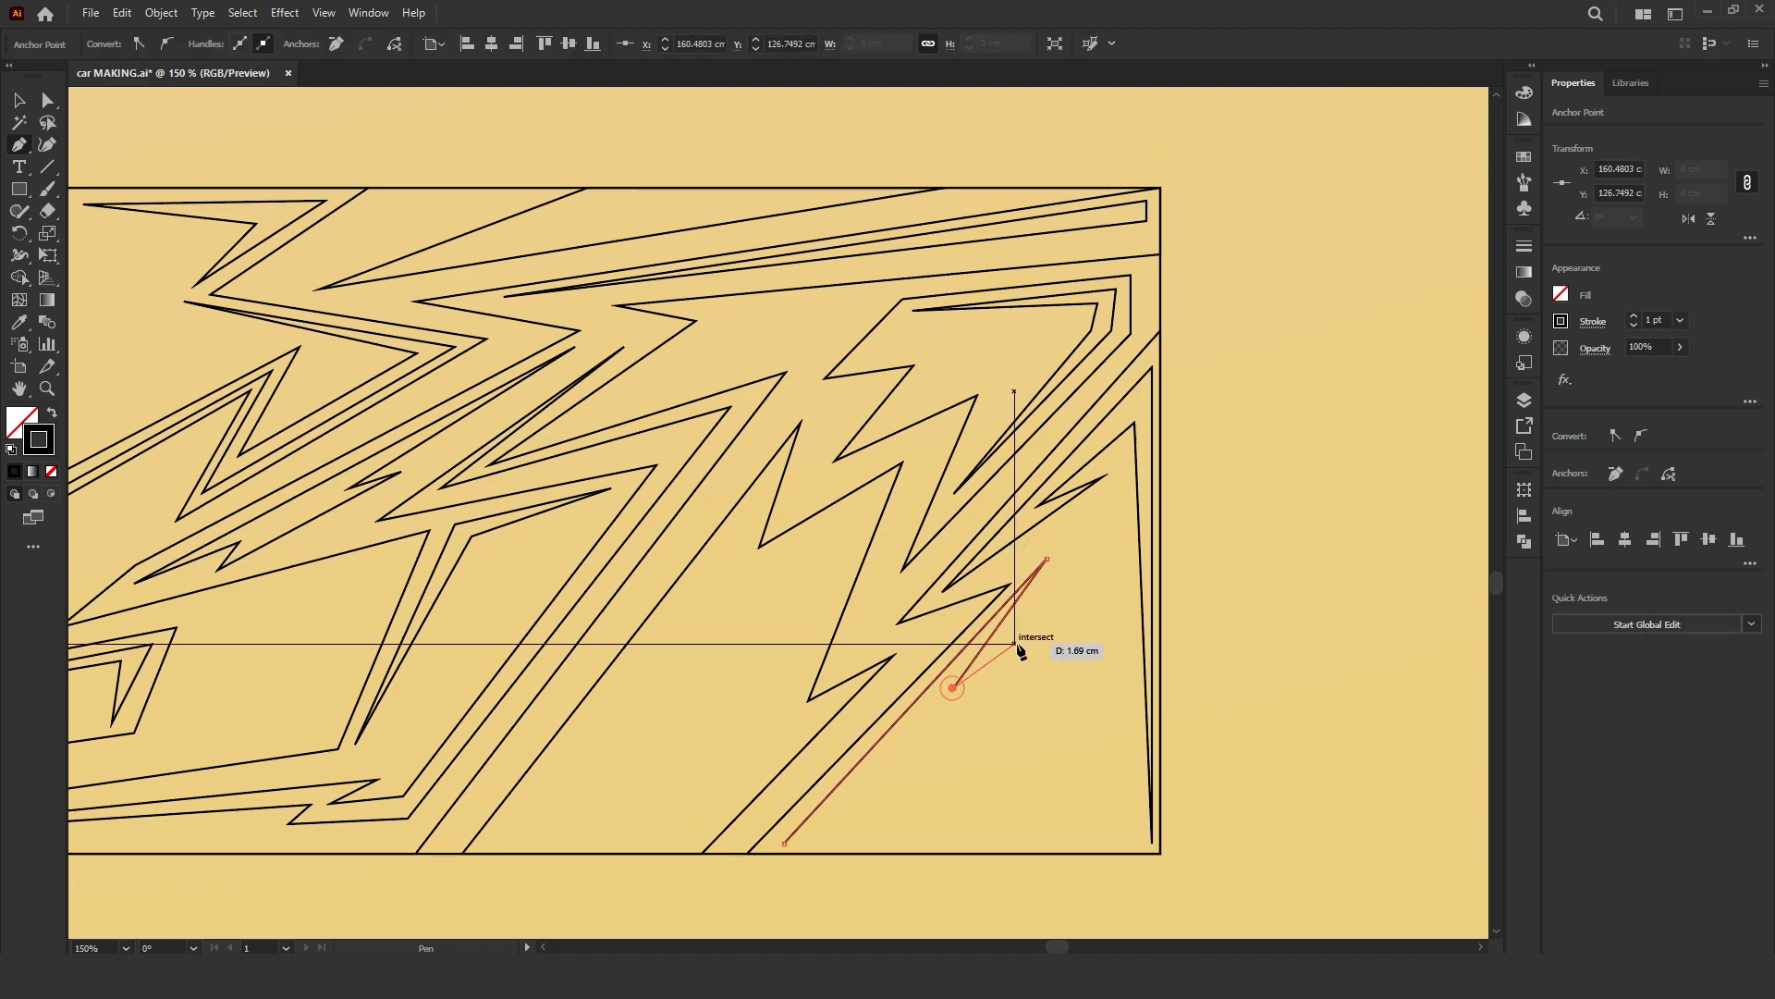
{"action": "left_click", "coordinate": [930, 744]}
{"action": "left_click", "coordinate": [953, 732]}
{"action": "left_click", "coordinate": [883, 844]}
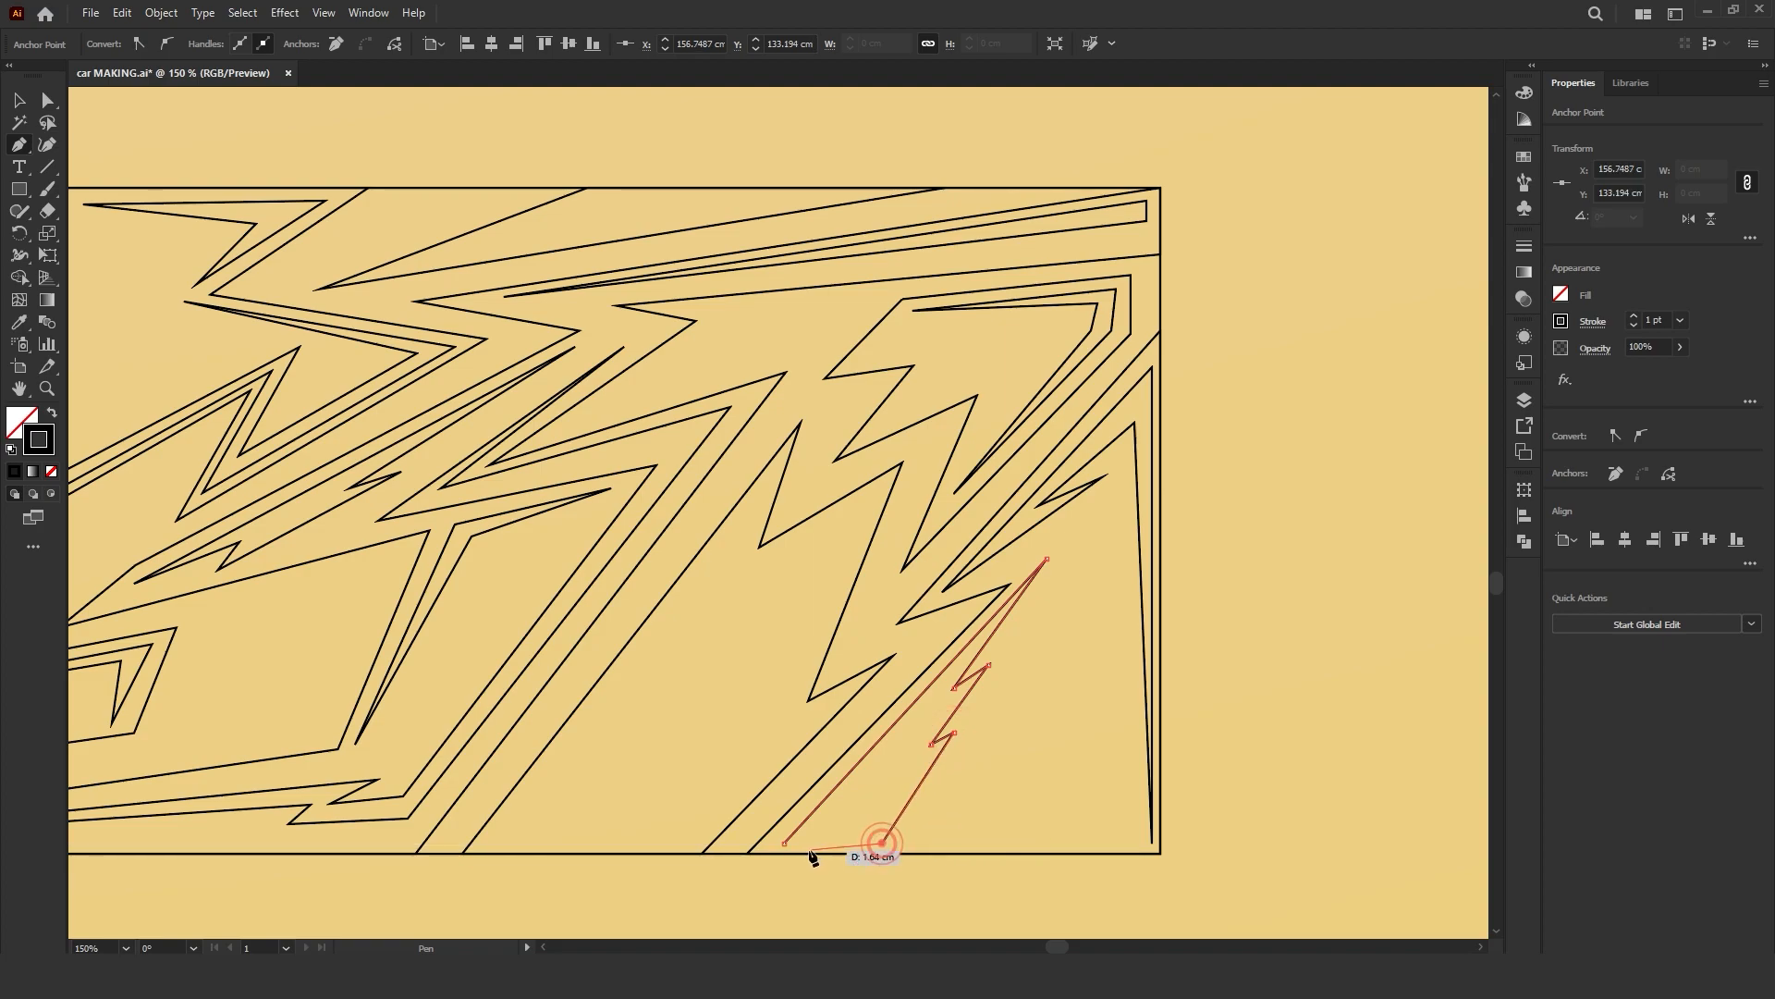
{"action": "left_click", "coordinate": [783, 843]}
{"action": "key", "text": "ctrl+minus"}
{"action": "key", "text": "ctrl+minus"}
{"action": "key", "text": "v"}
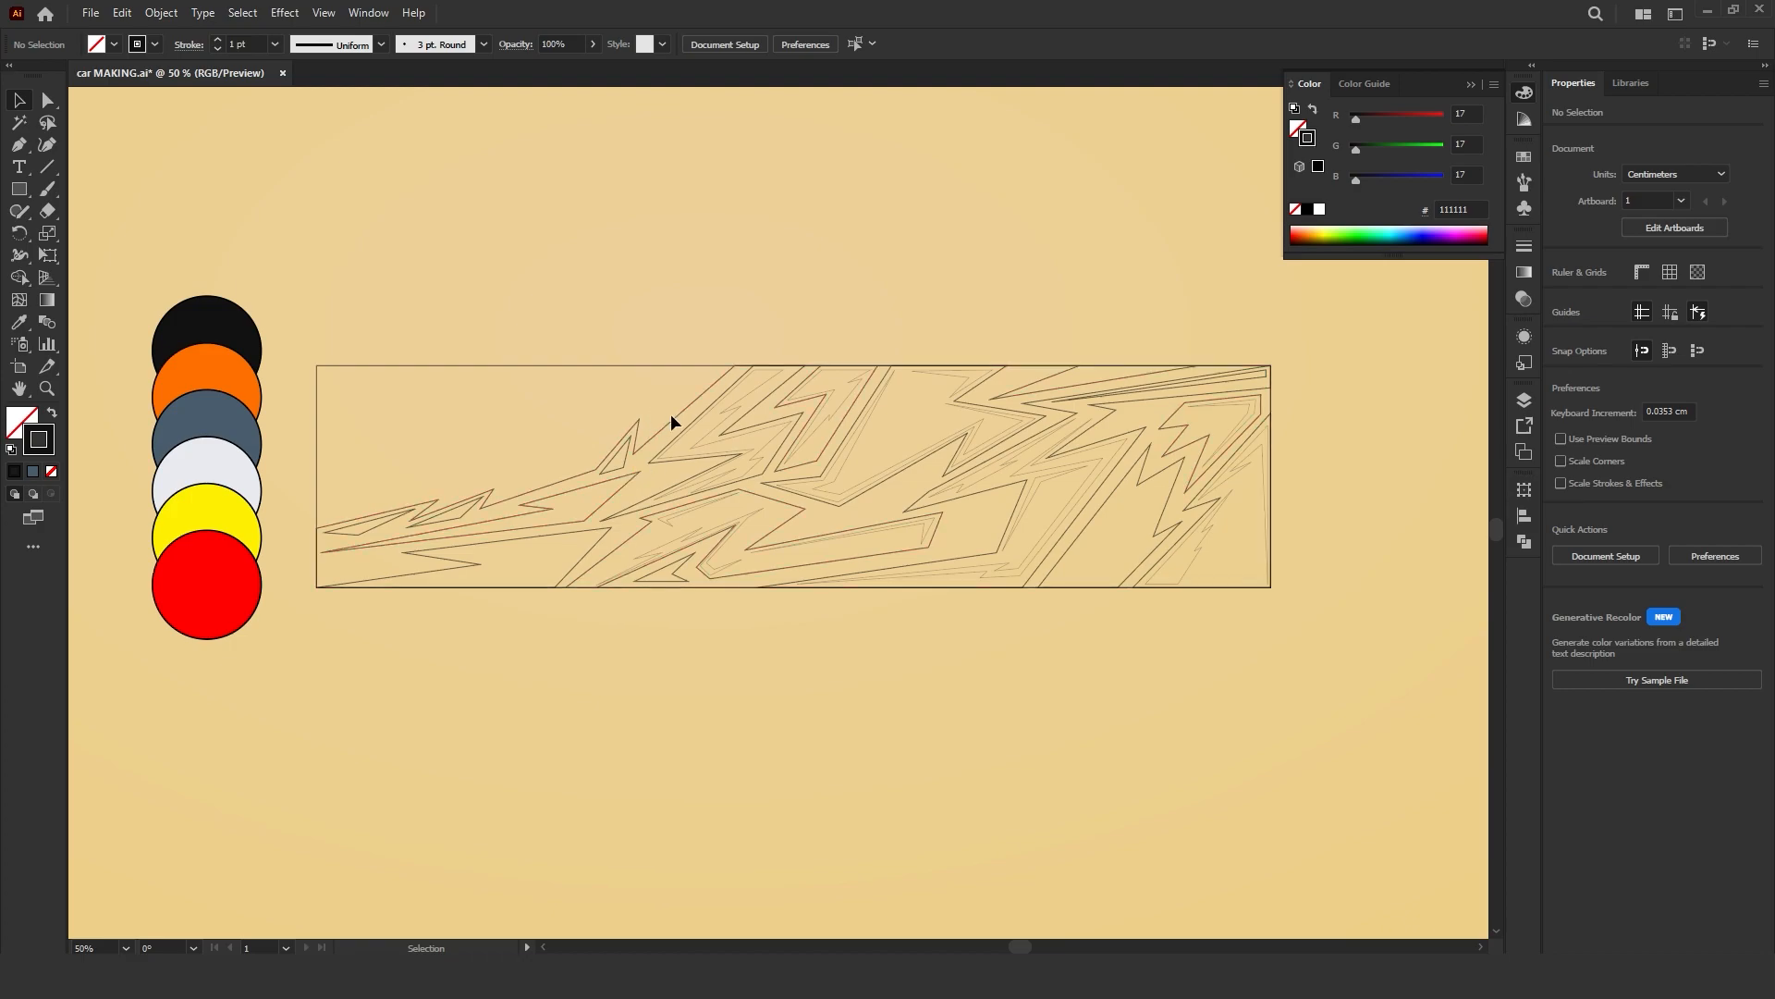
{"action": "left_click", "coordinate": [732, 408]}
{"action": "left_click", "coordinate": [836, 403], "text": "shift"}
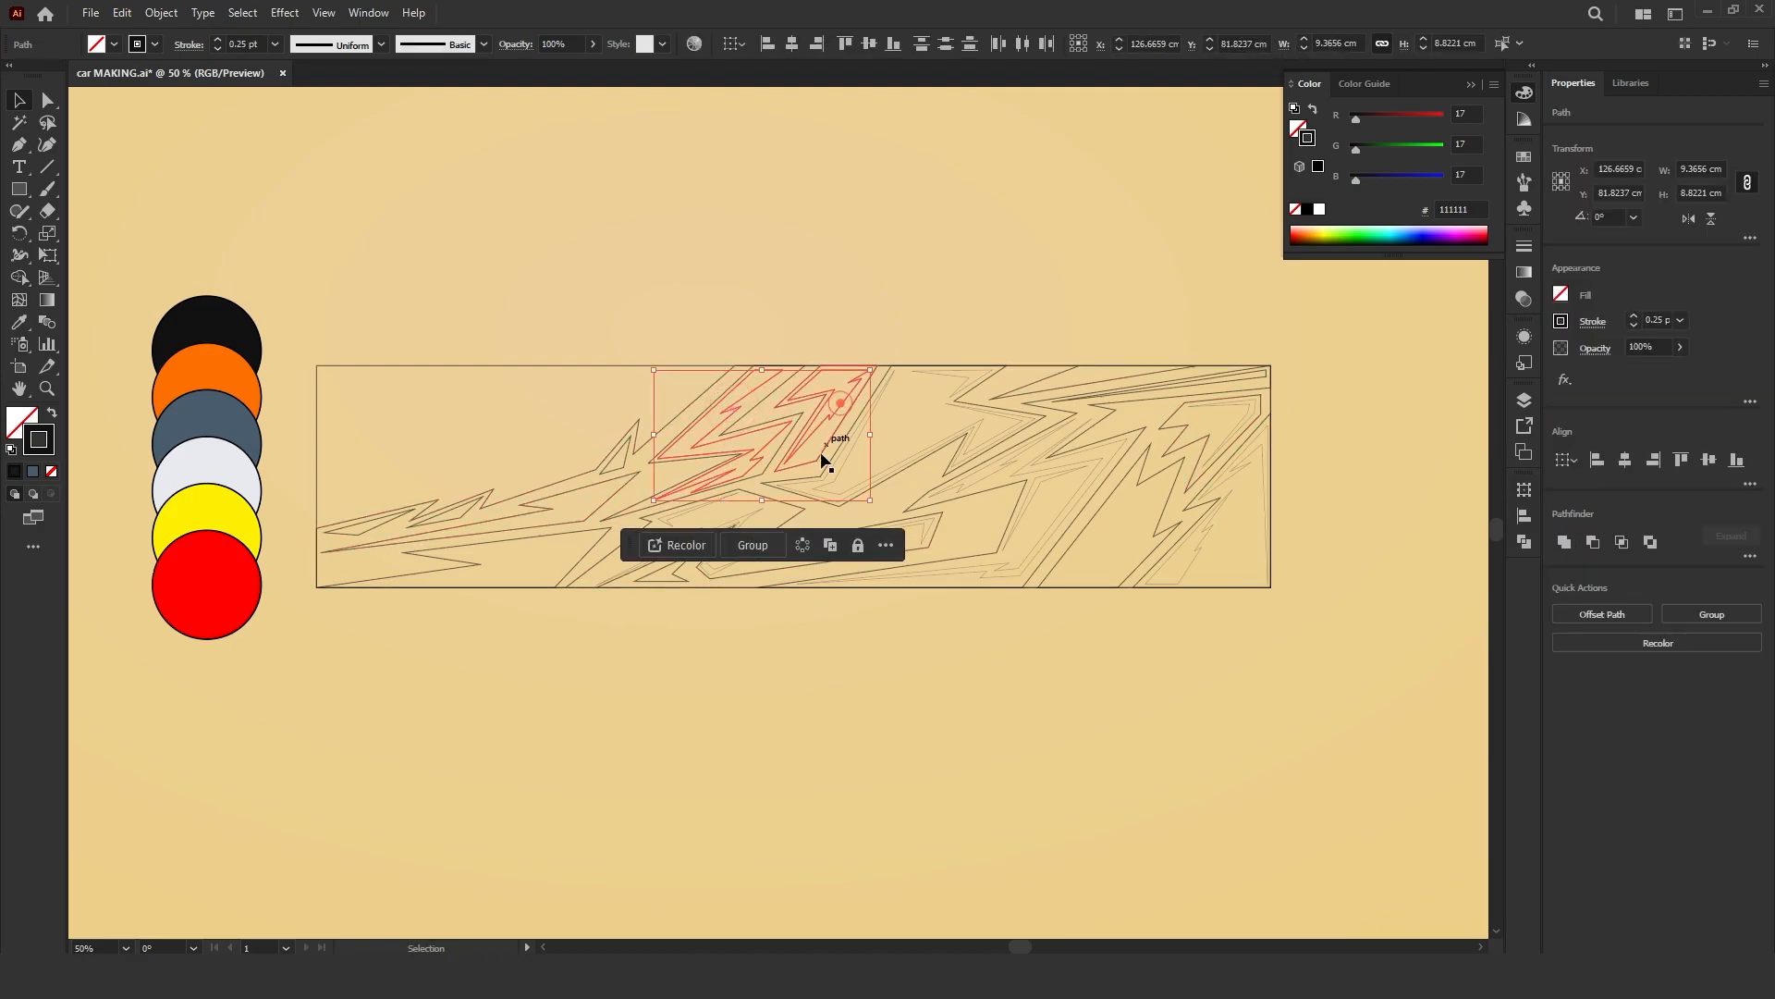
{"action": "left_click", "coordinate": [719, 504], "text": "shift"}
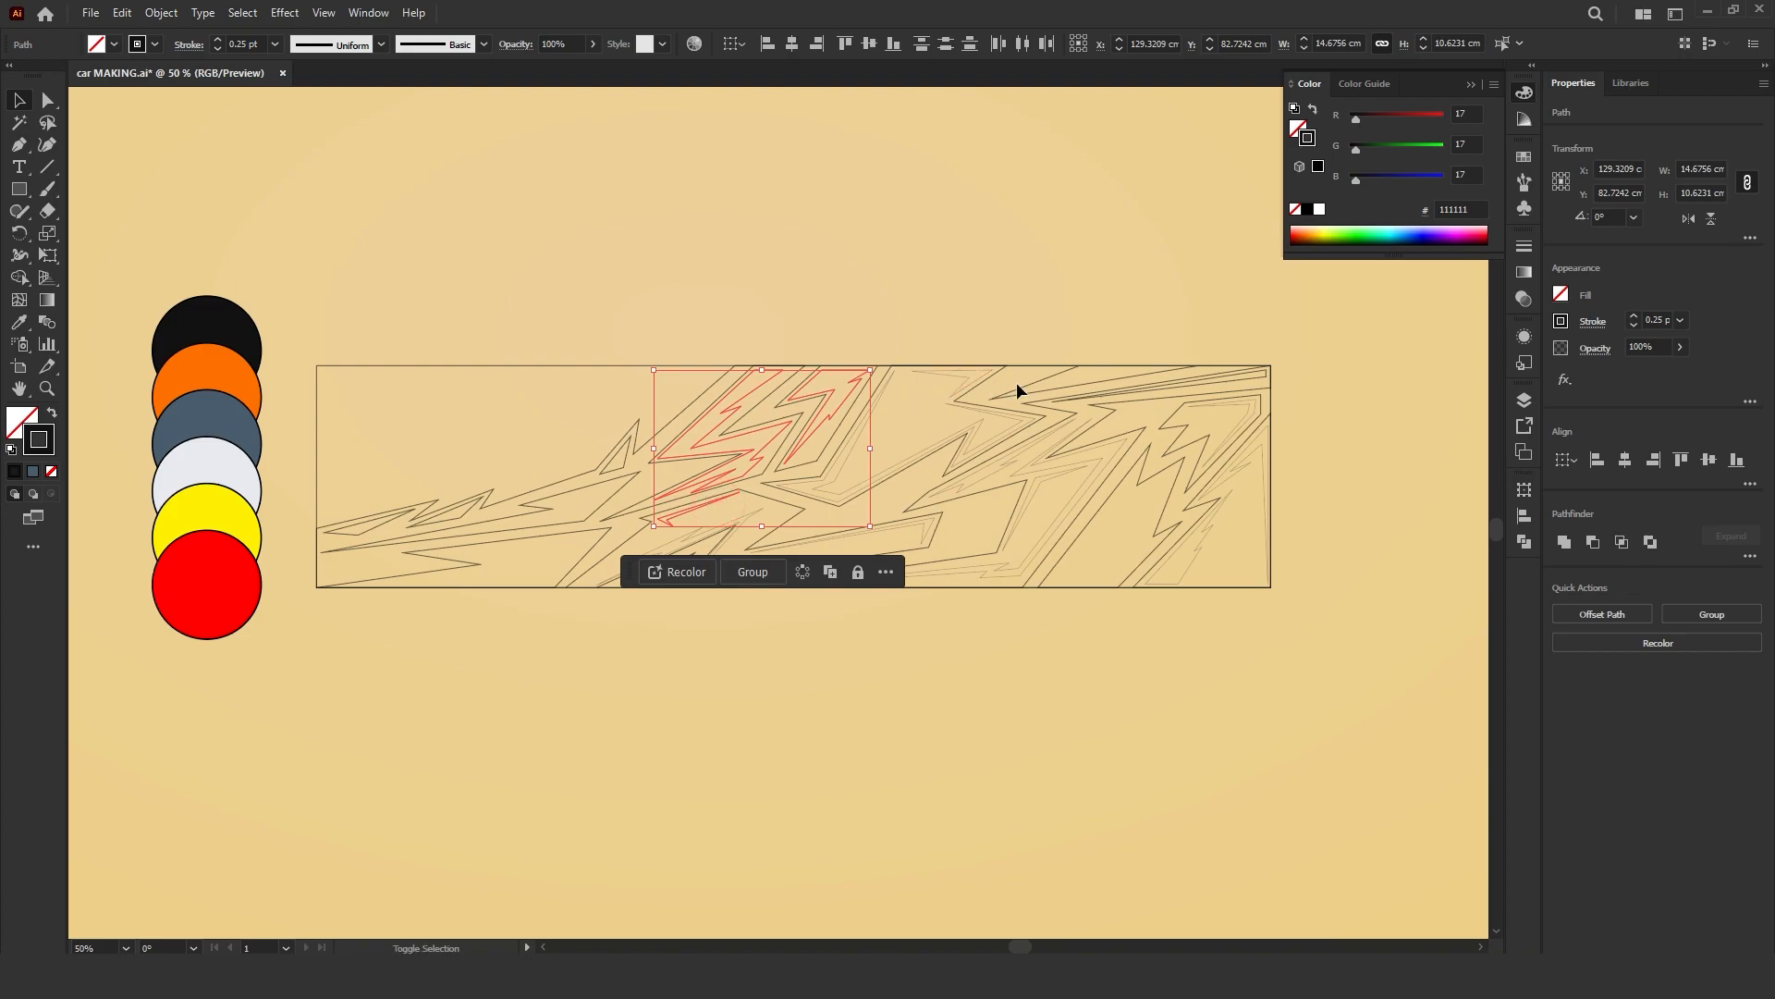
{"action": "left_click", "coordinate": [924, 262]}
Step: Fill the wrap's background rectangle with the yellow sampled from the colour palette circles
{"action": "left_click", "coordinate": [649, 366]}
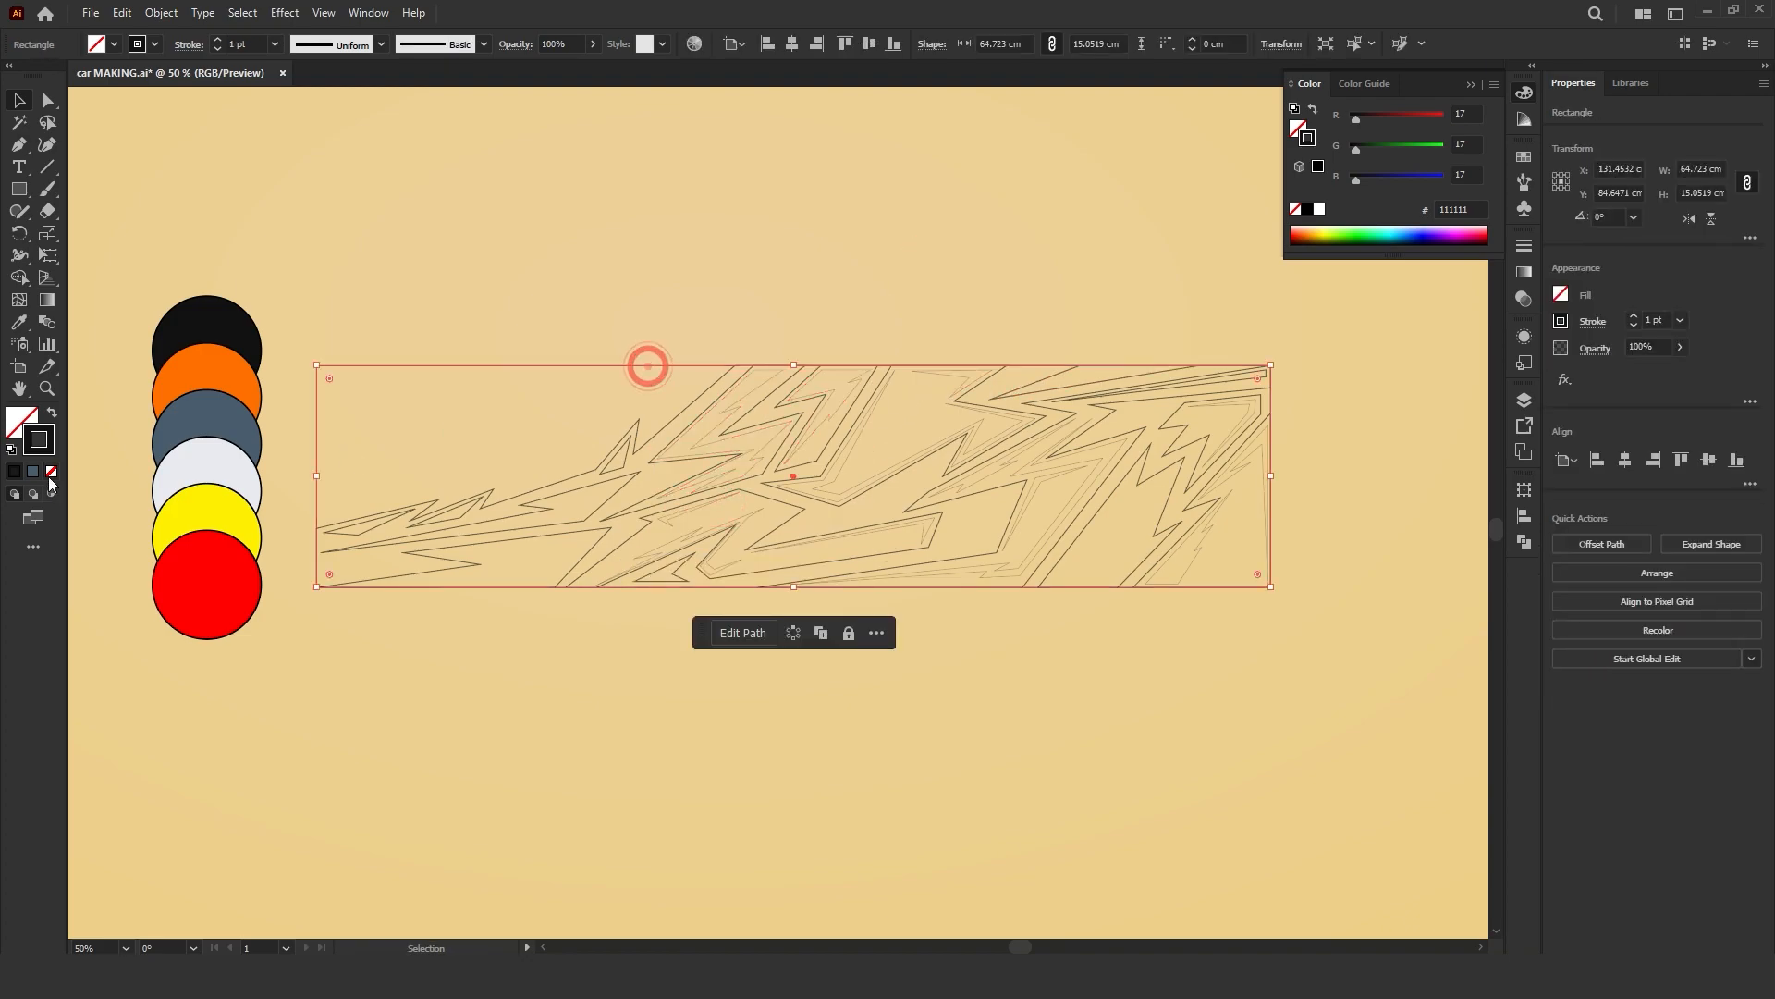
{"action": "left_click", "coordinate": [22, 325]}
{"action": "left_click", "coordinate": [198, 490]}
{"action": "key", "text": "v"}
{"action": "left_click_drag", "start_coordinate": [301, 255], "coordinate": [1063, 374]}
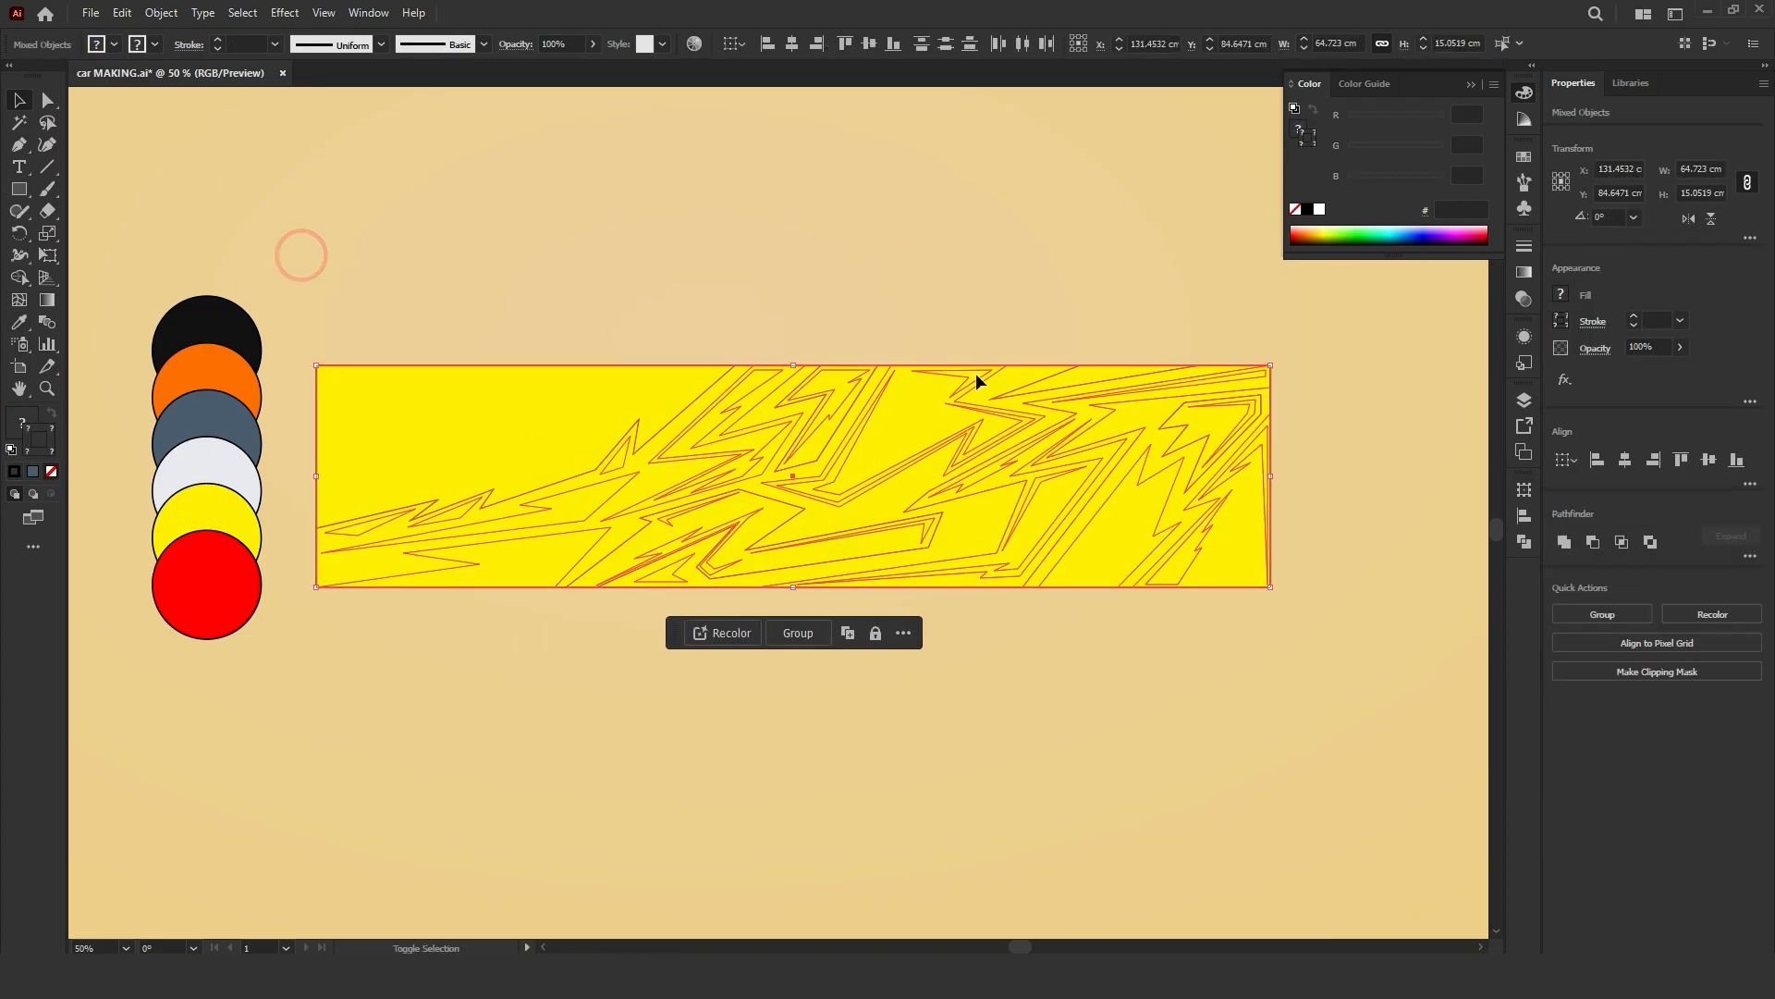
{"action": "key", "text": "a"}
{"action": "left_click_drag", "start_coordinate": [614, 360], "coordinate": [713, 601]}
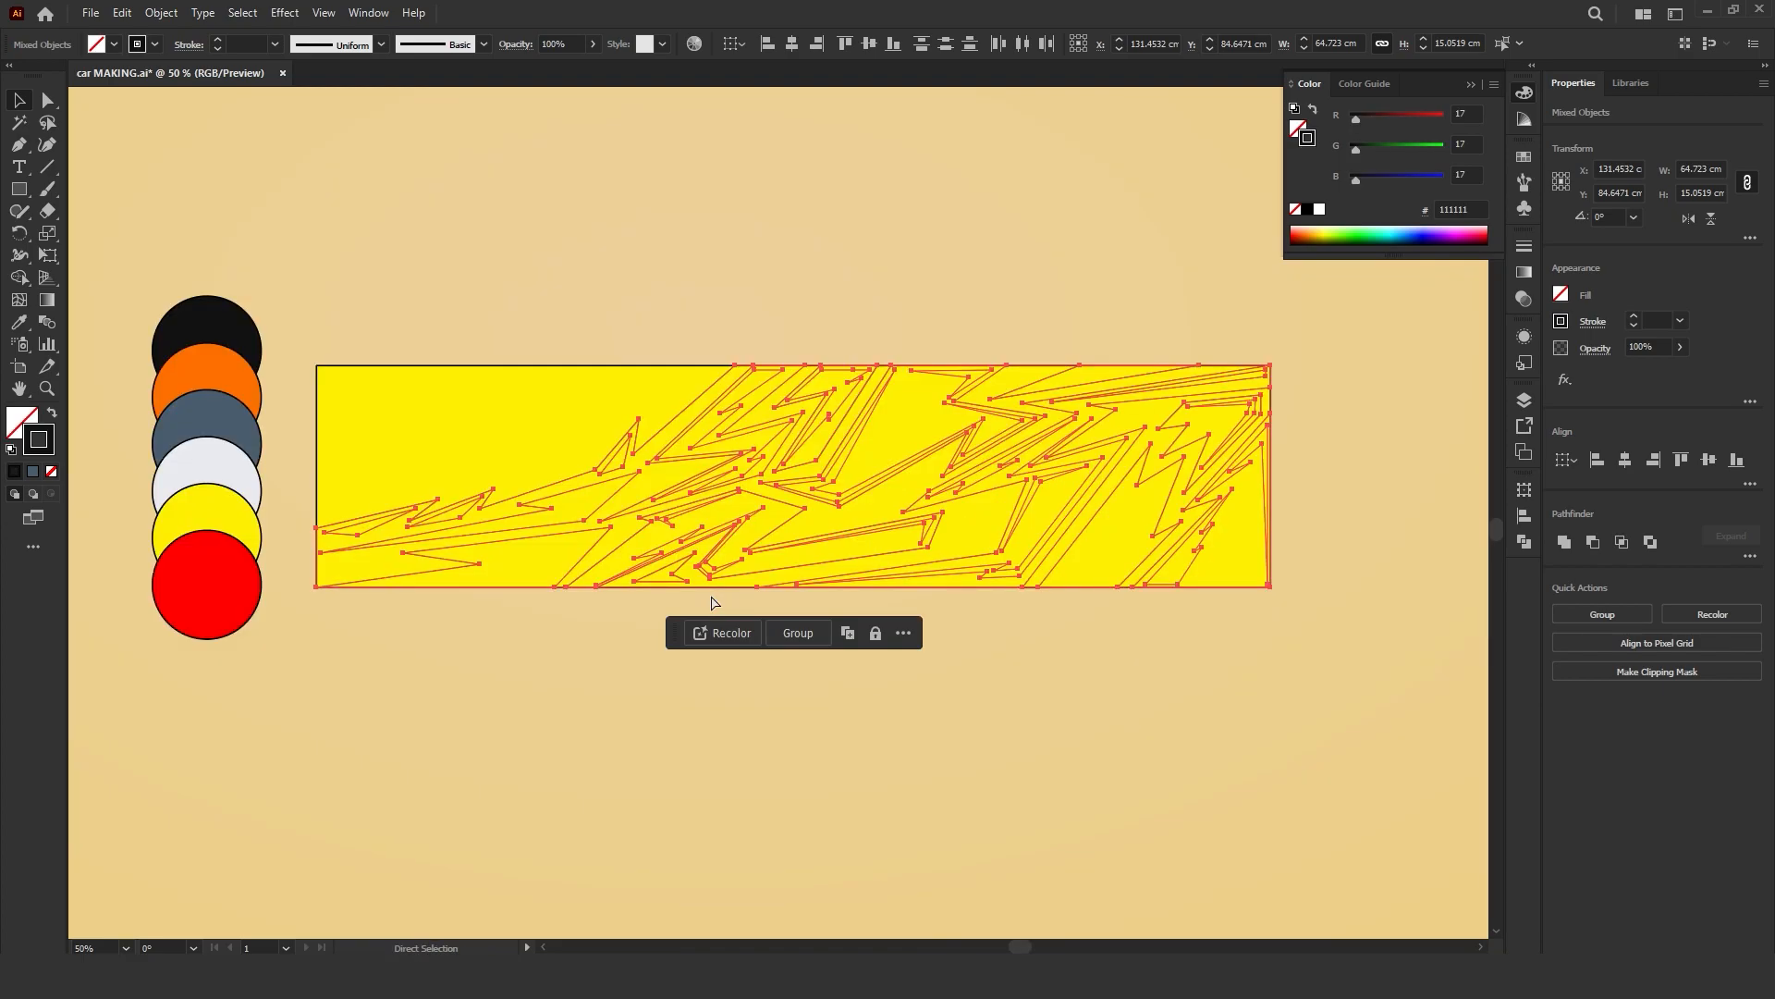
{"action": "left_click", "coordinate": [1141, 699]}
{"action": "key", "text": "v"}
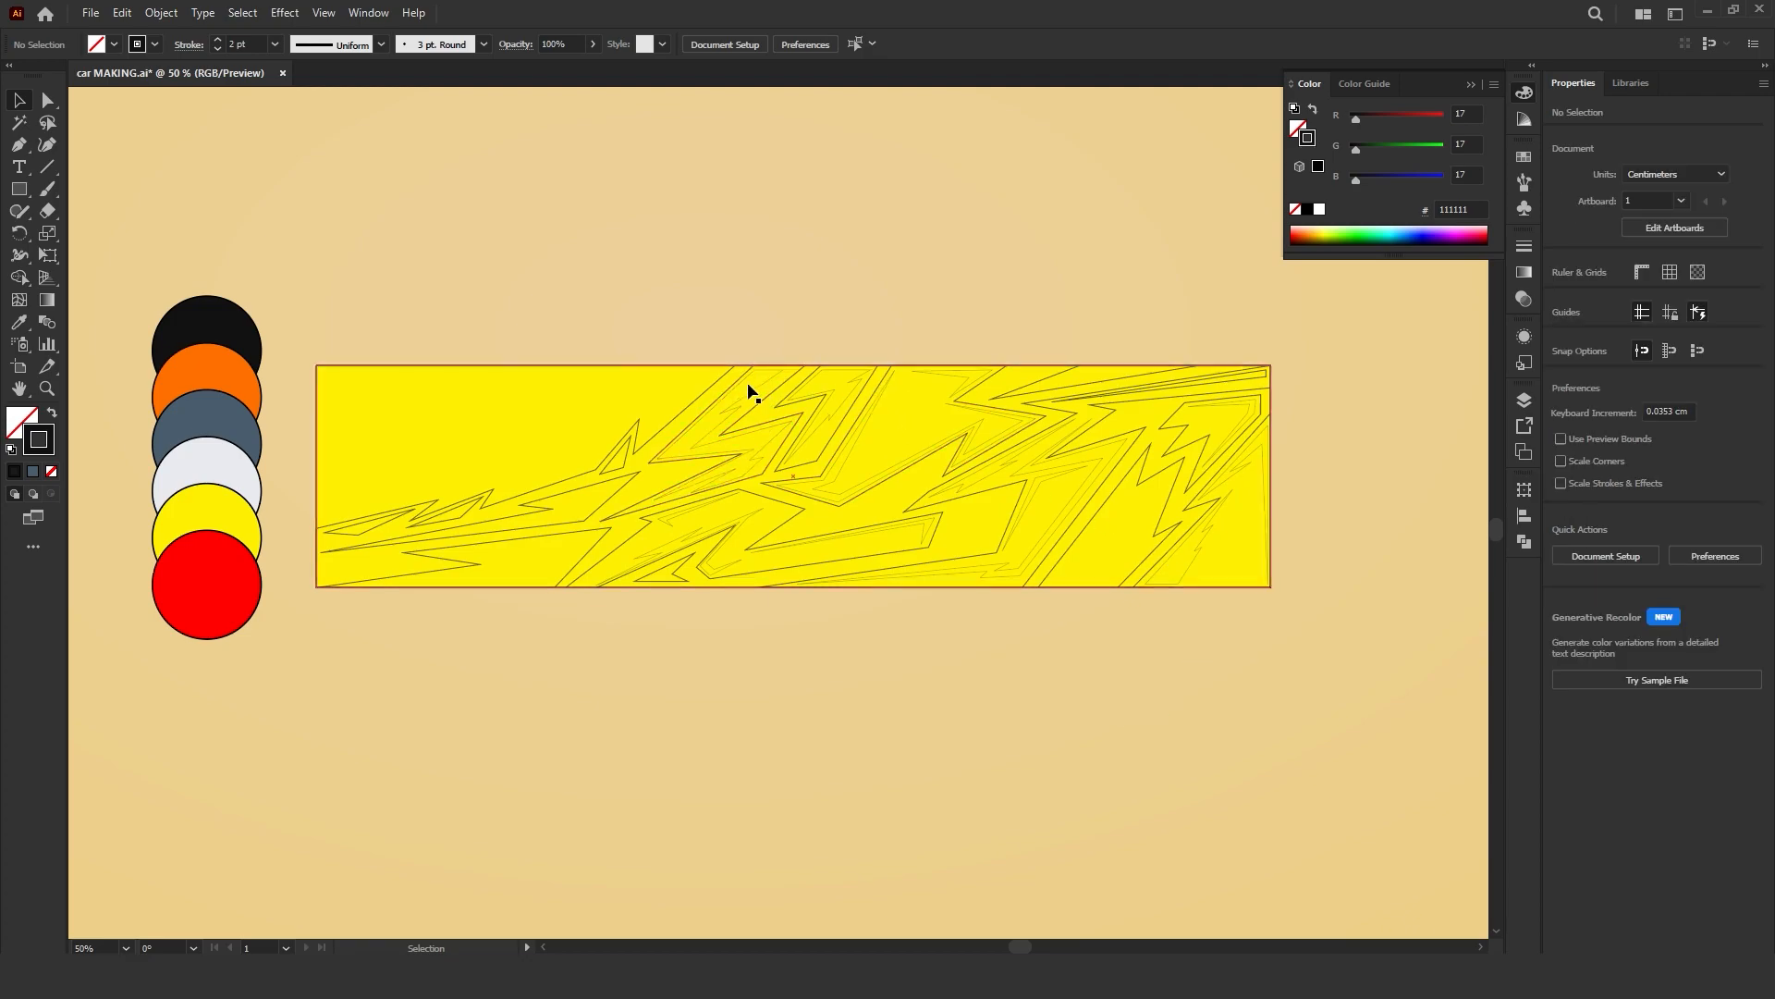
Step: Swap the main livery compound path's fill and stroke to give it a black fill, set its opacity to 80%, and deselect it
{"action": "left_click", "coordinate": [717, 386]}
{"action": "left_click", "coordinate": [52, 415]}
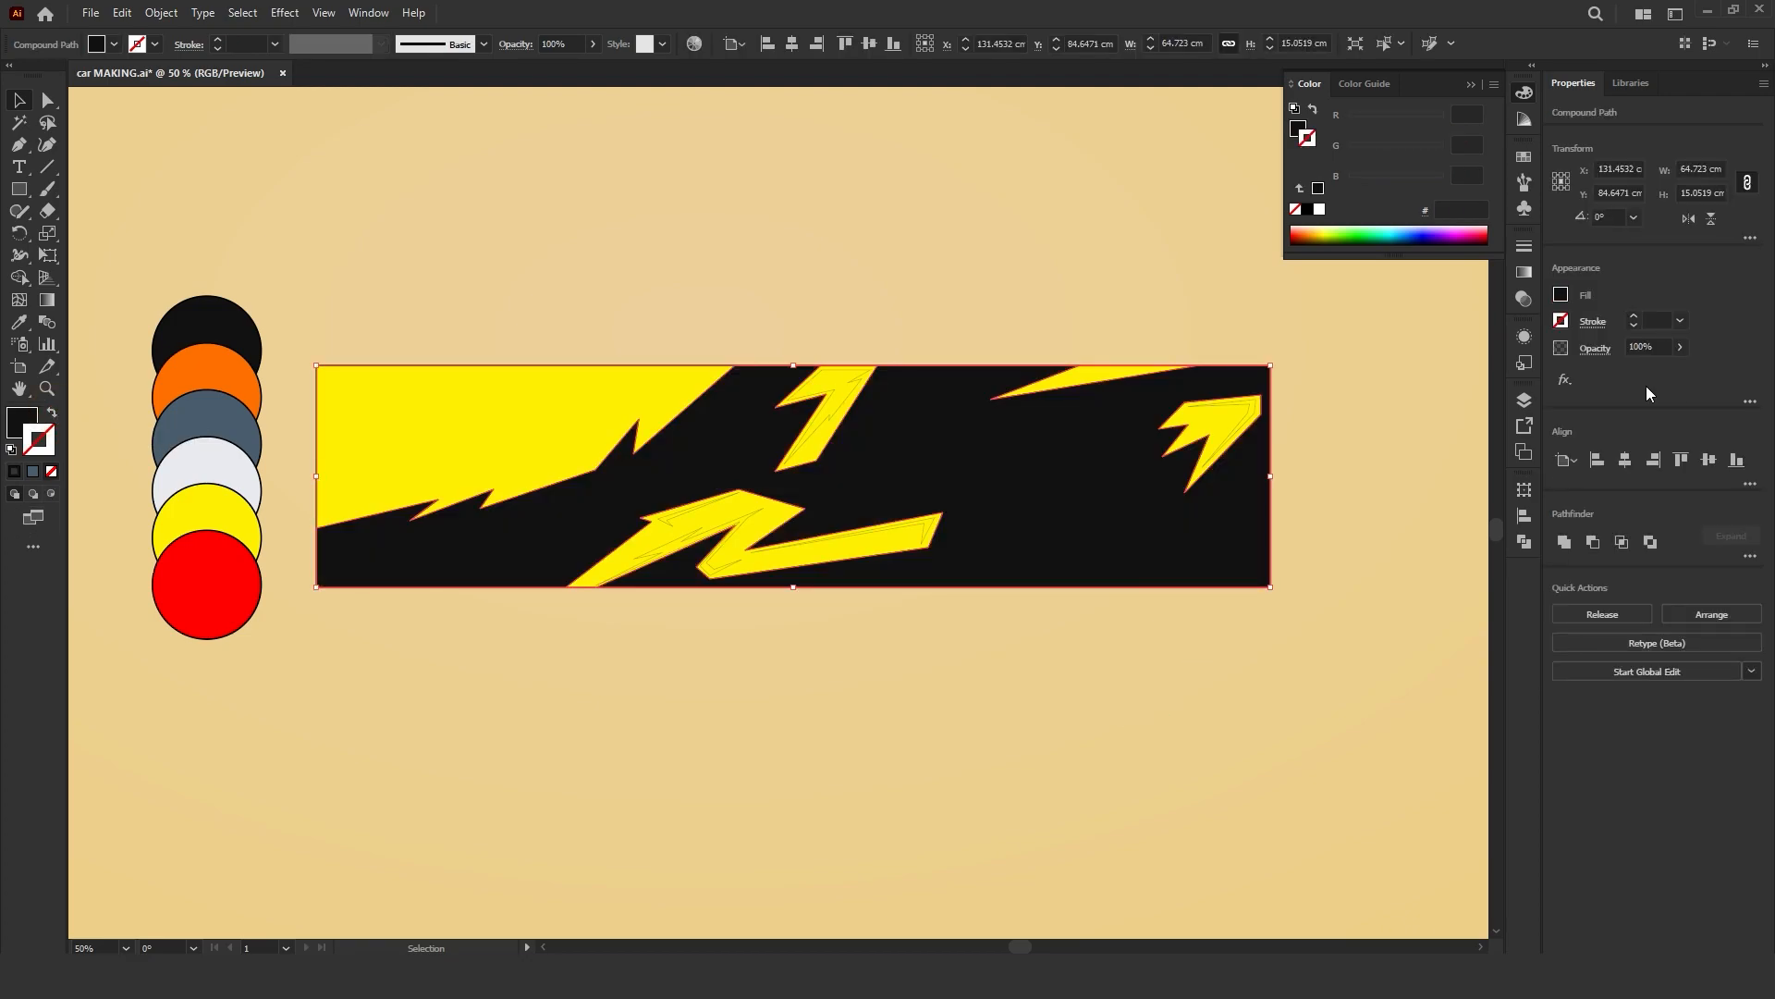
{"action": "type", "text": "80"}
{"action": "key", "text": "Return"}
{"action": "left_click", "coordinate": [926, 295]}
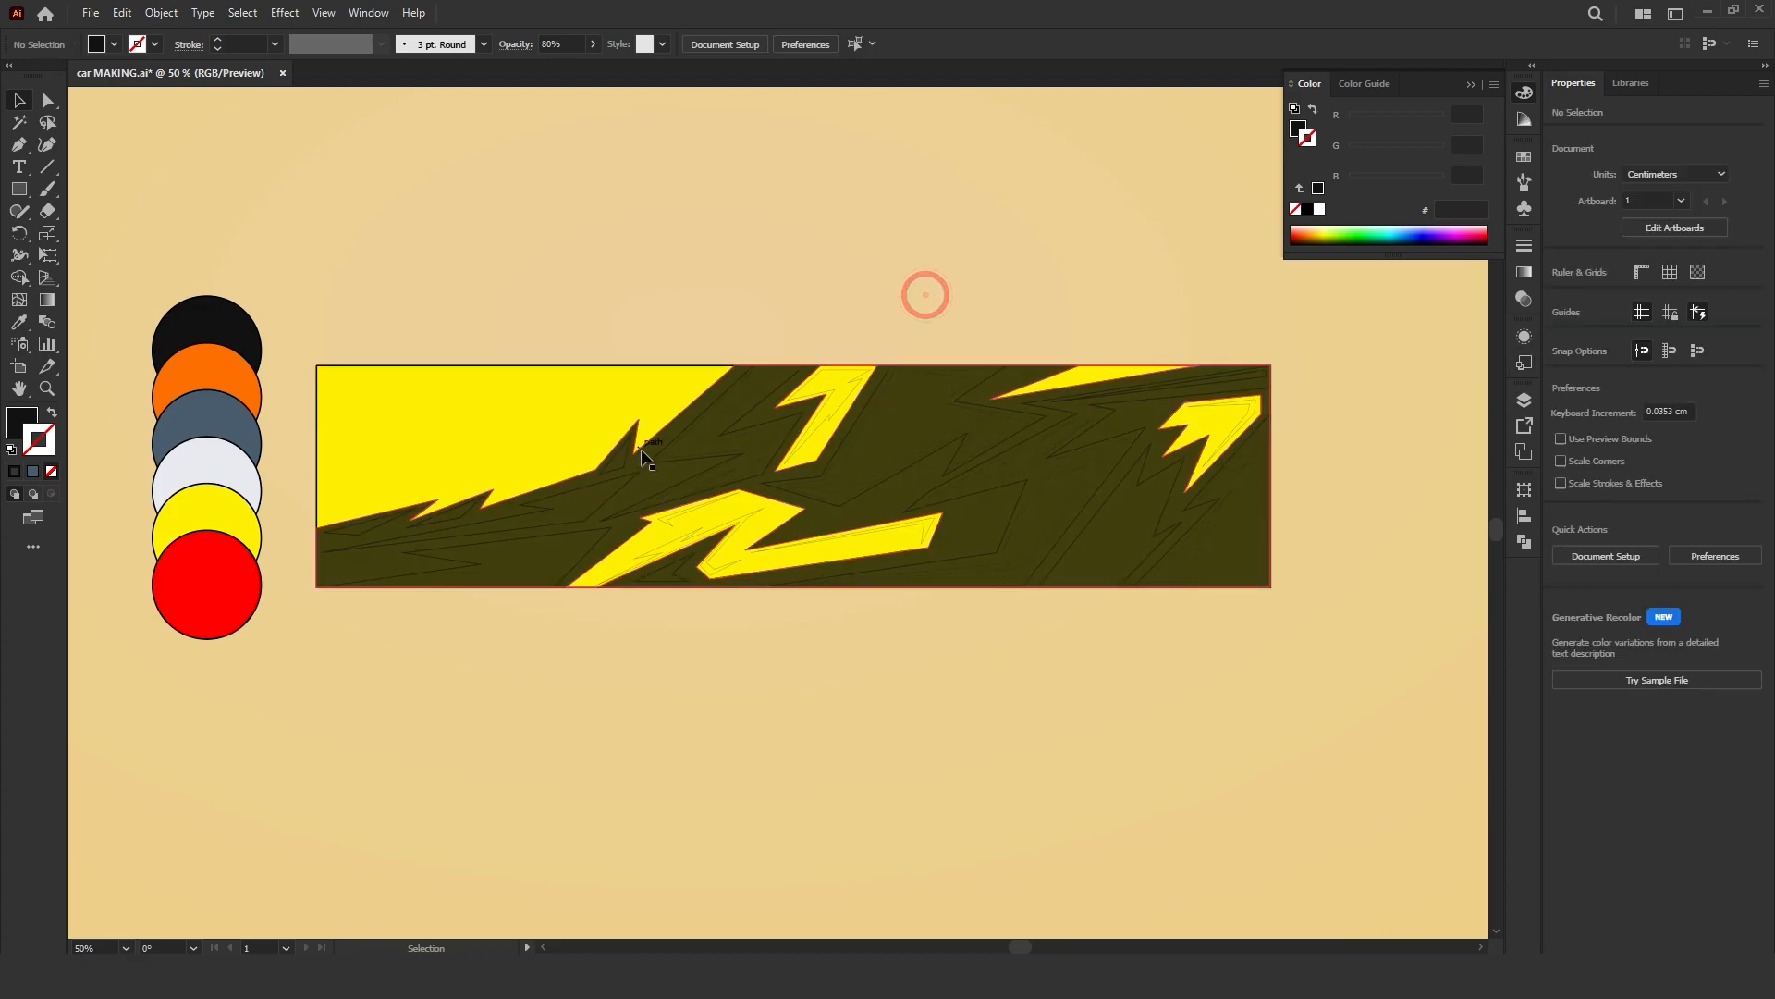
Step: Send the background rectangle and the black livery shape backward in the stacking order, behind the inner outlines
{"action": "left_click", "coordinate": [625, 463]}
{"action": "left_click_drag", "start_coordinate": [656, 404], "coordinate": [629, 476]}
{"action": "right_click", "coordinate": [672, 384]}
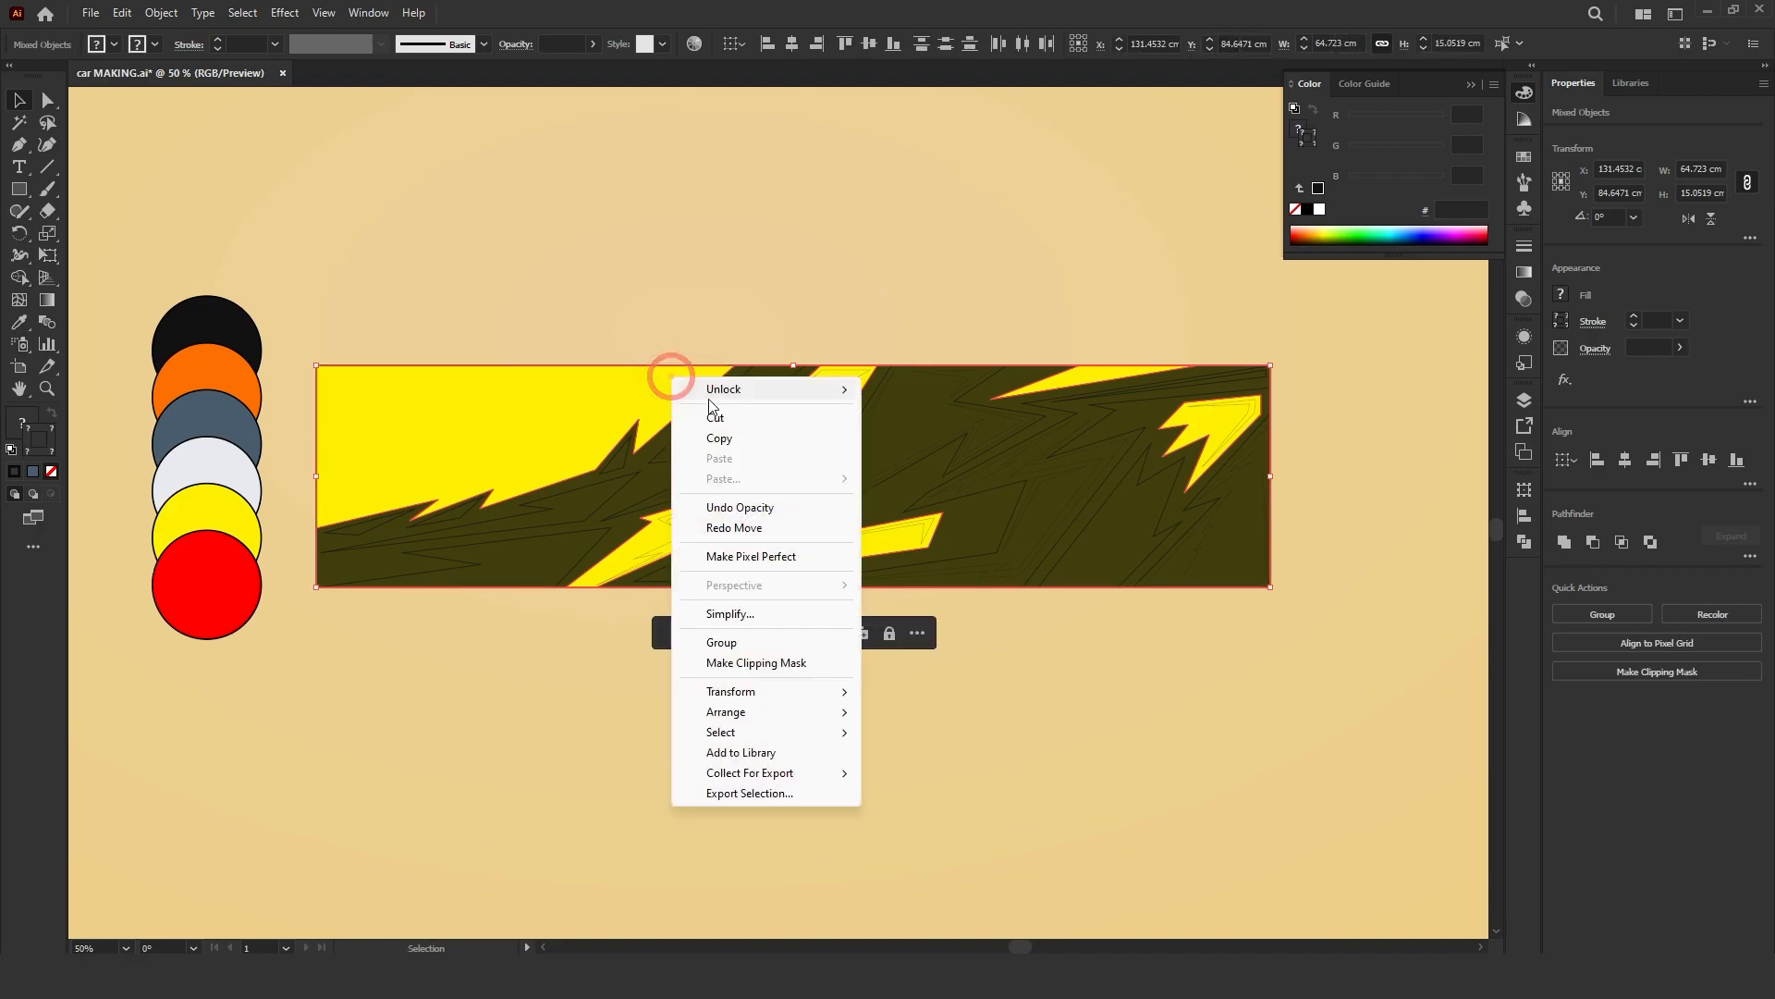
{"action": "mouse_move", "coordinate": [828, 713]}
{"action": "left_click", "coordinate": [954, 747]}
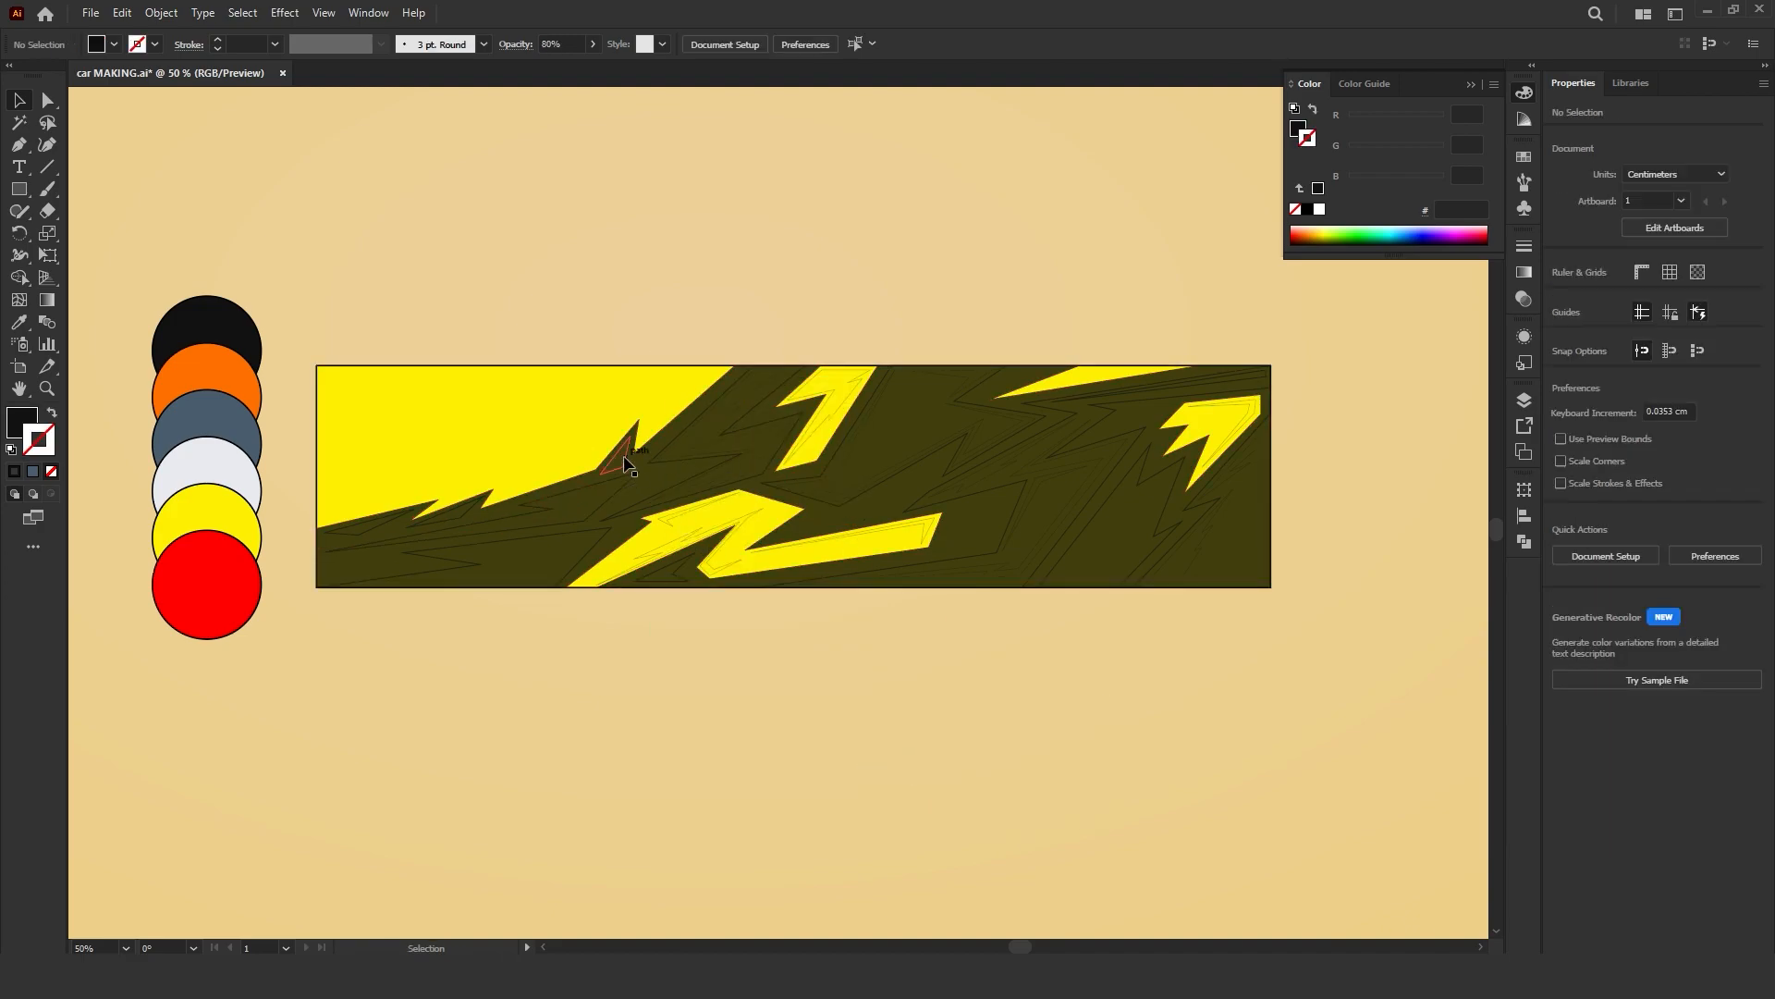
Step: Fill the large jagged panels across the middle and rear of the wrap with the palette's orange
{"action": "left_click", "coordinate": [749, 413]}
{"action": "left_click", "coordinate": [1041, 407], "text": "shift"}
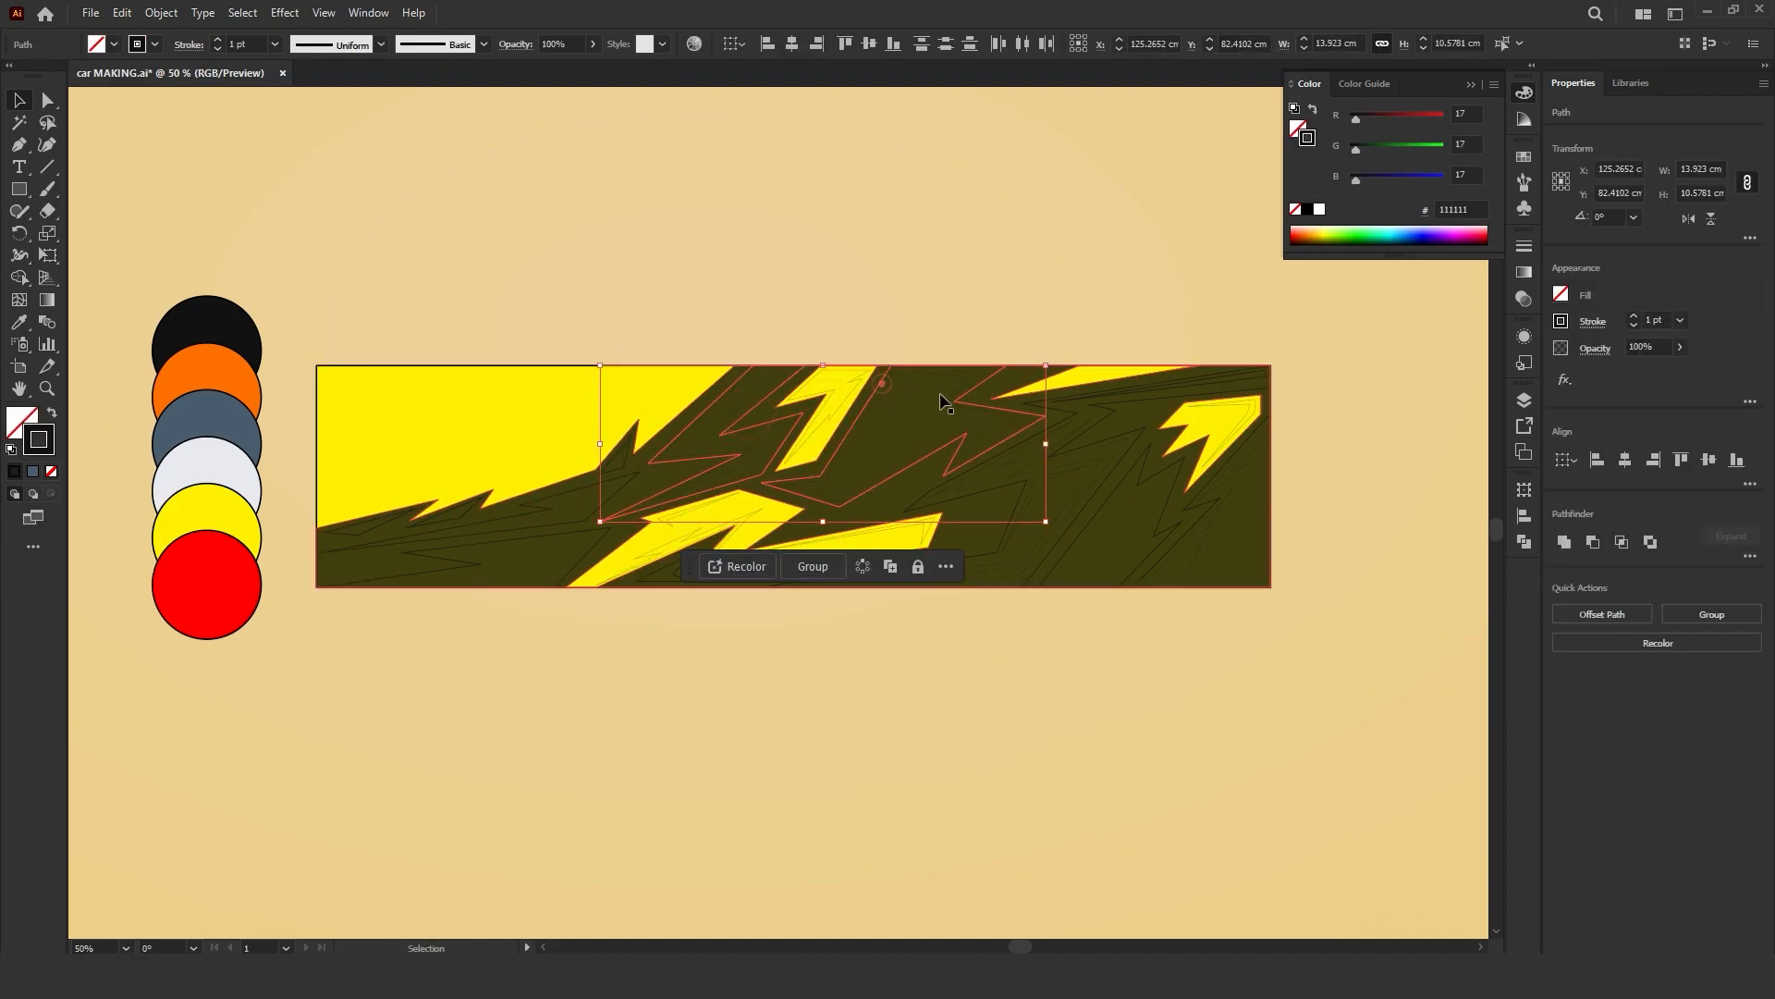
{"action": "left_click", "coordinate": [1023, 400], "text": "shift"}
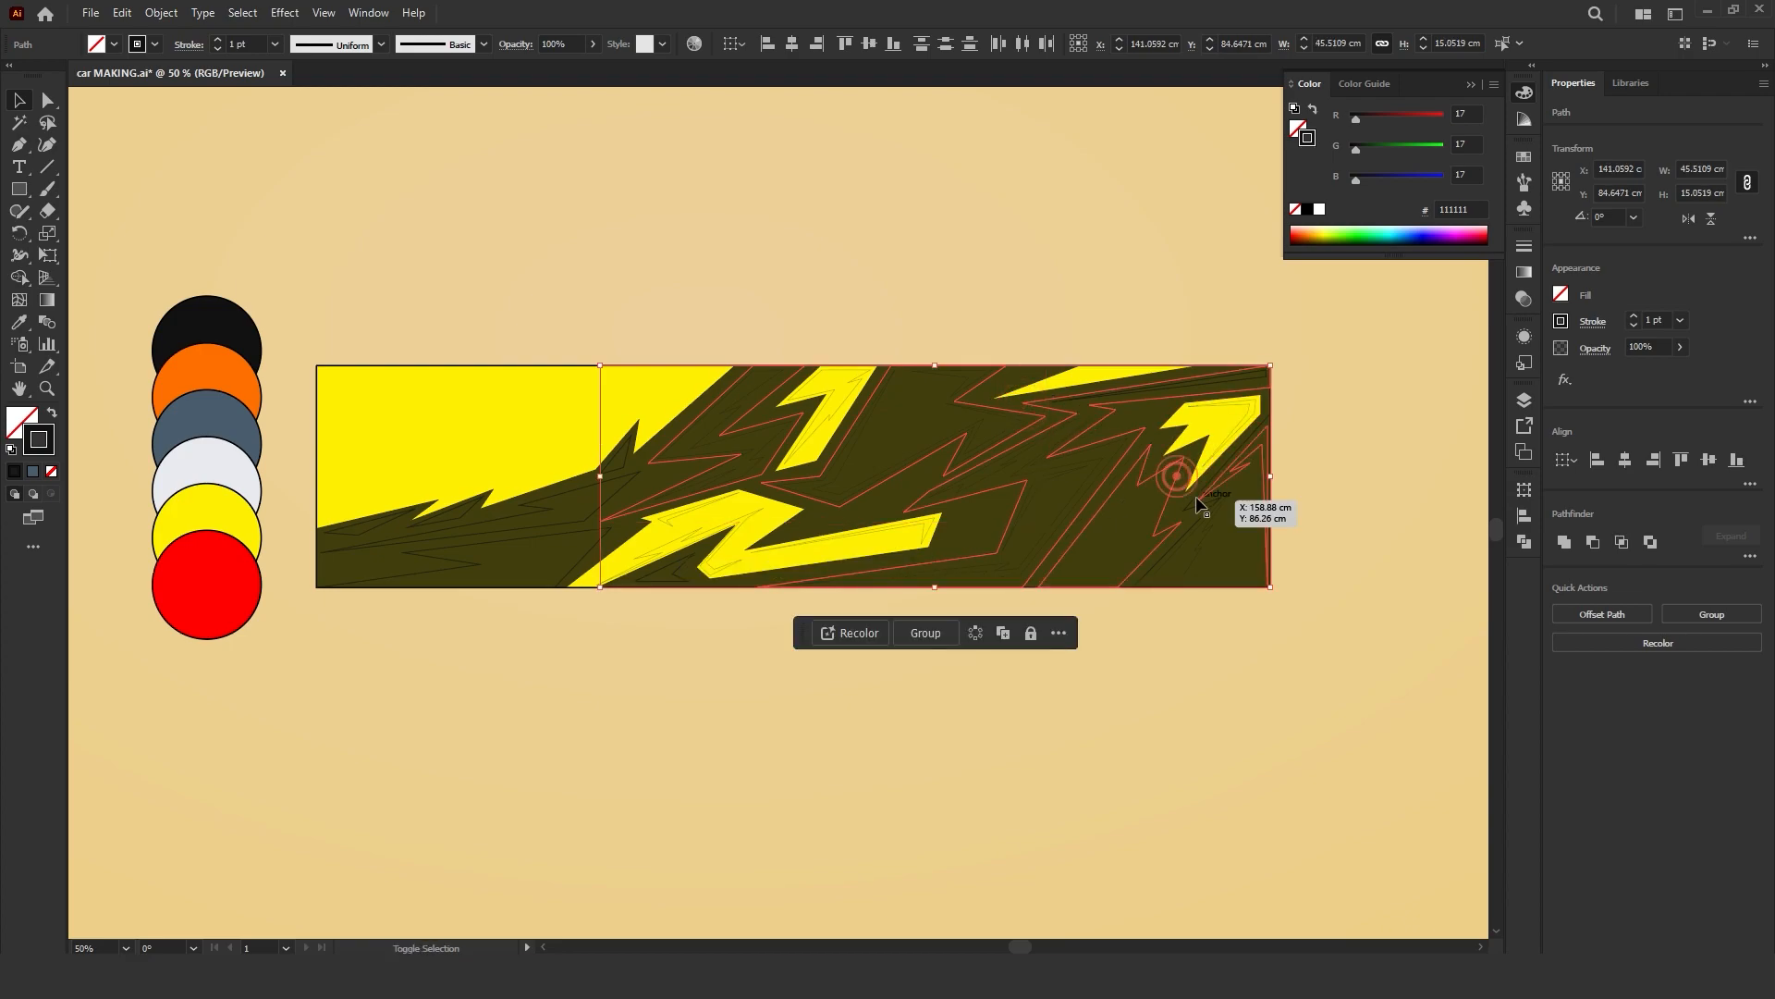
{"action": "left_click", "coordinate": [1179, 495], "text": "shift"}
{"action": "left_click", "coordinate": [21, 324]}
{"action": "left_click", "coordinate": [194, 378]}
{"action": "left_click", "coordinate": [31, 102]}
{"action": "left_click", "coordinate": [566, 190]}
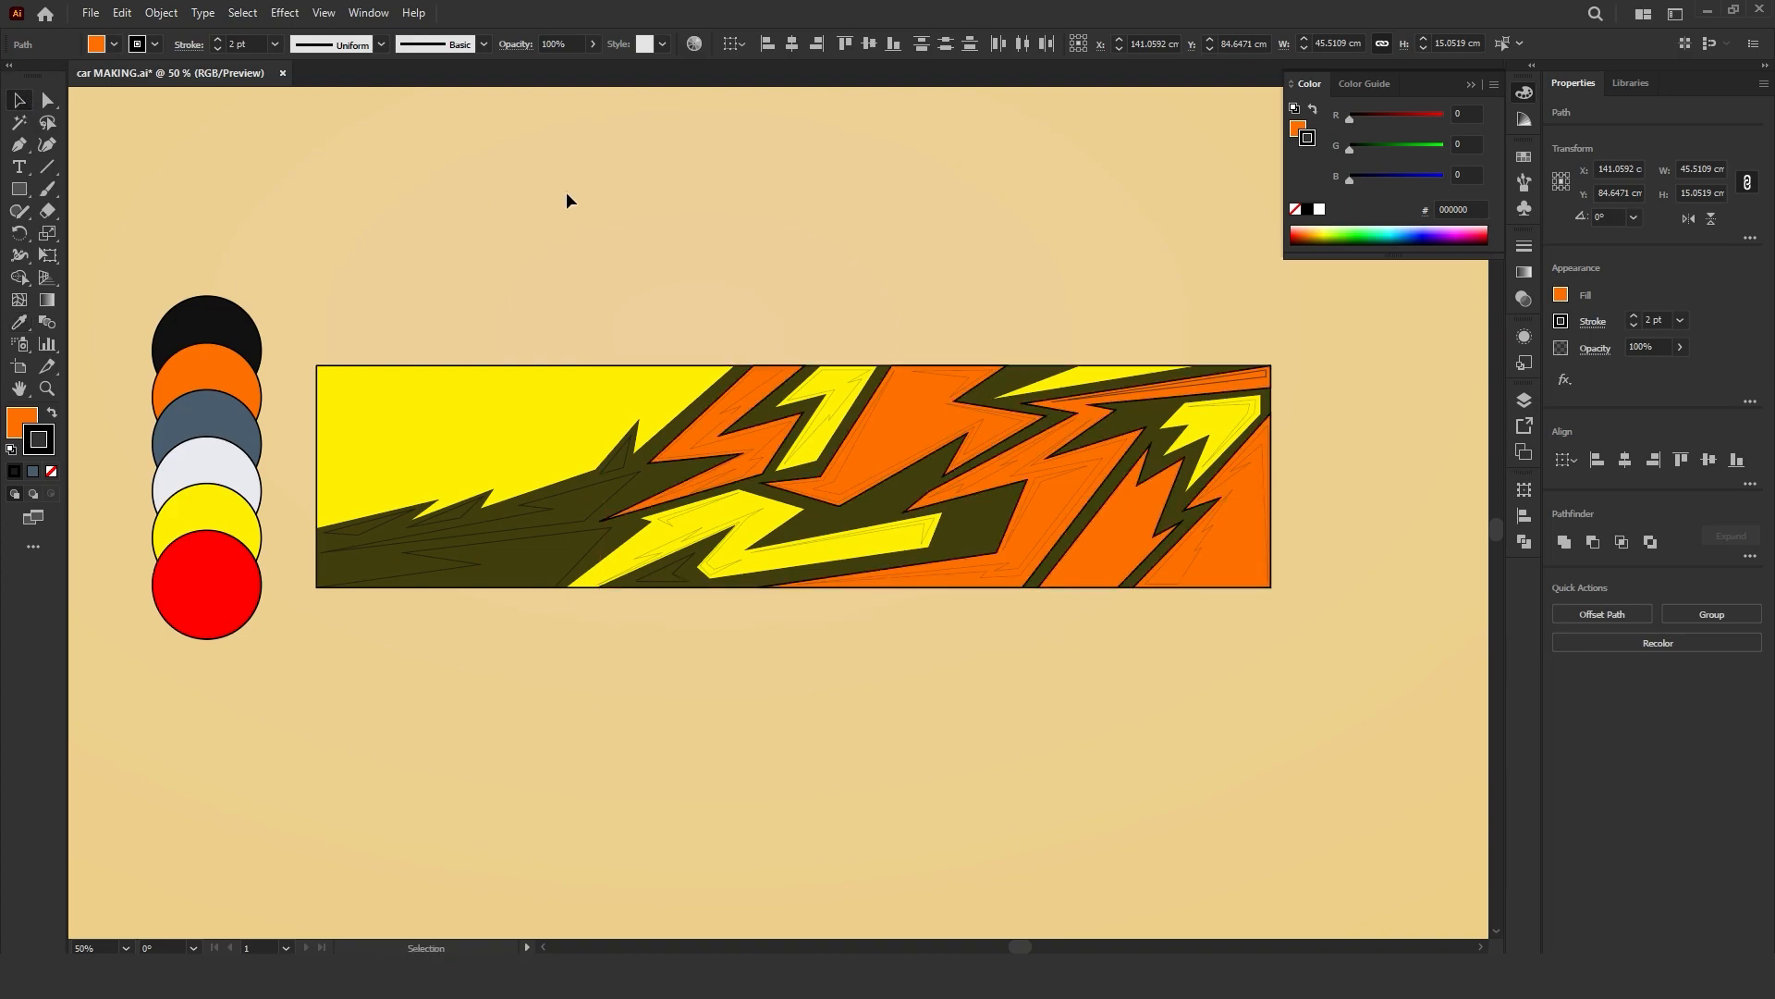
Step: Select the small spikes and the inner detail outlines within the orange panels, and fill them with the palette's red
{"action": "left_click", "coordinate": [724, 421]}
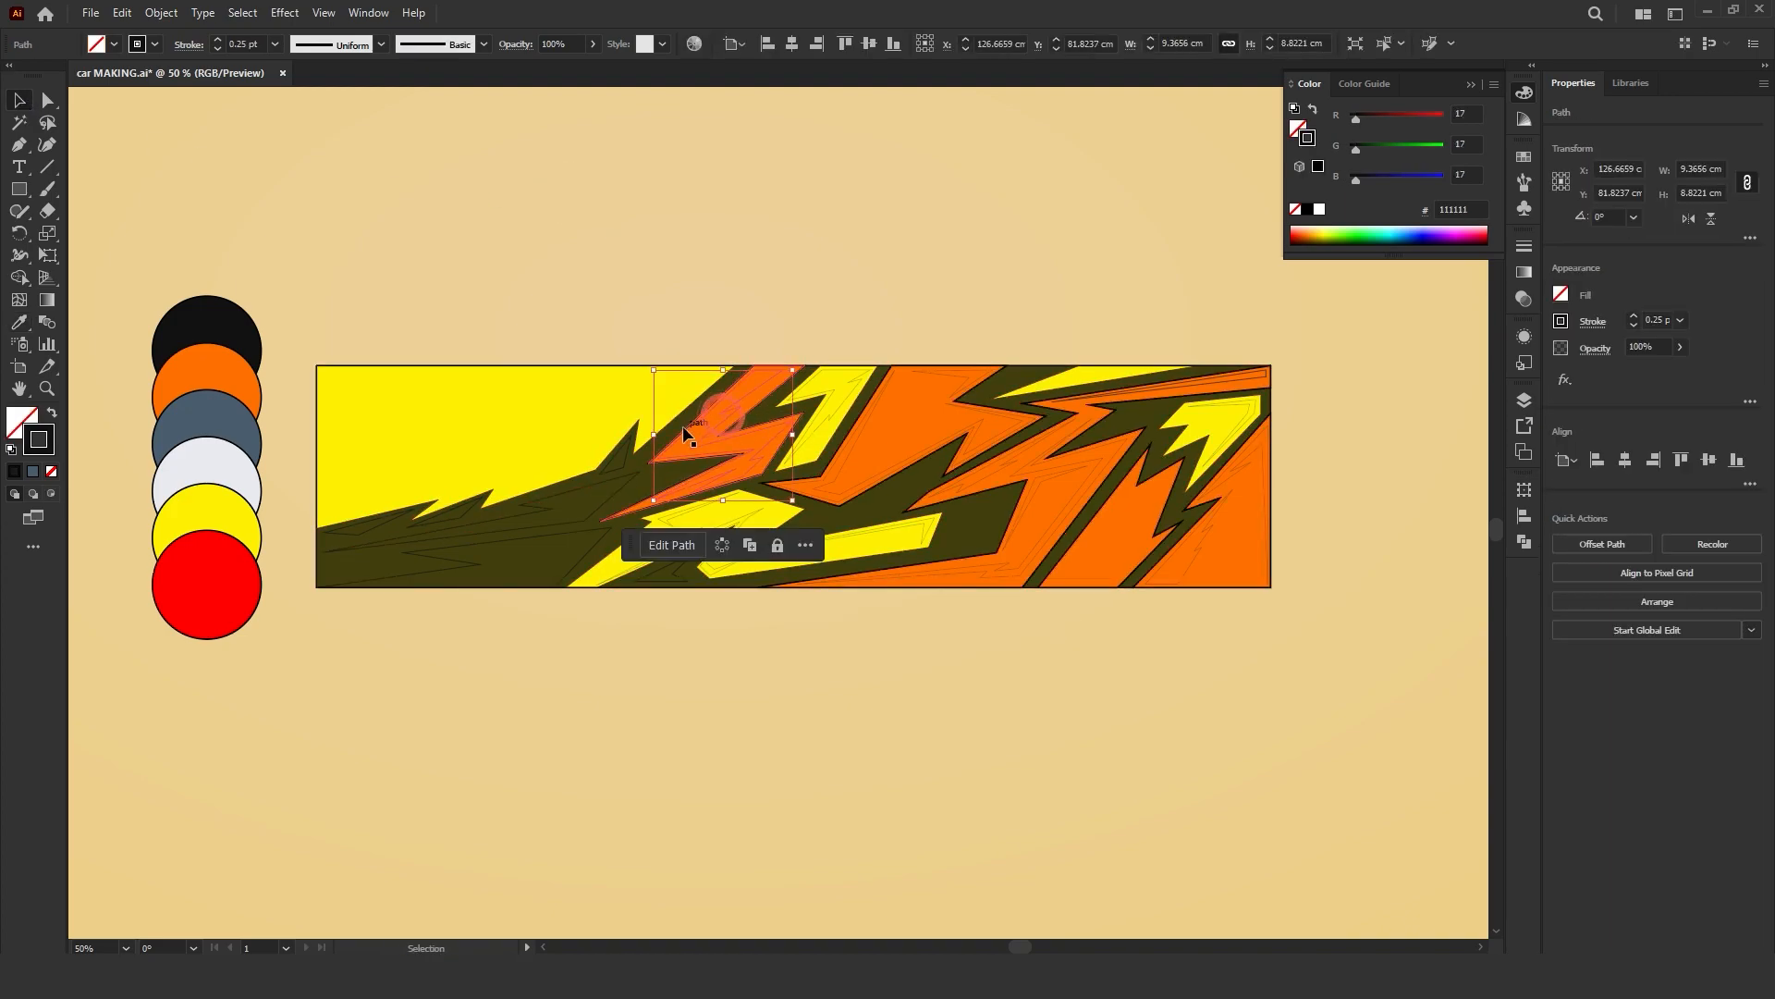
{"action": "left_click", "coordinate": [624, 457], "text": "shift"}
{"action": "left_click", "coordinate": [814, 480], "text": "shift"}
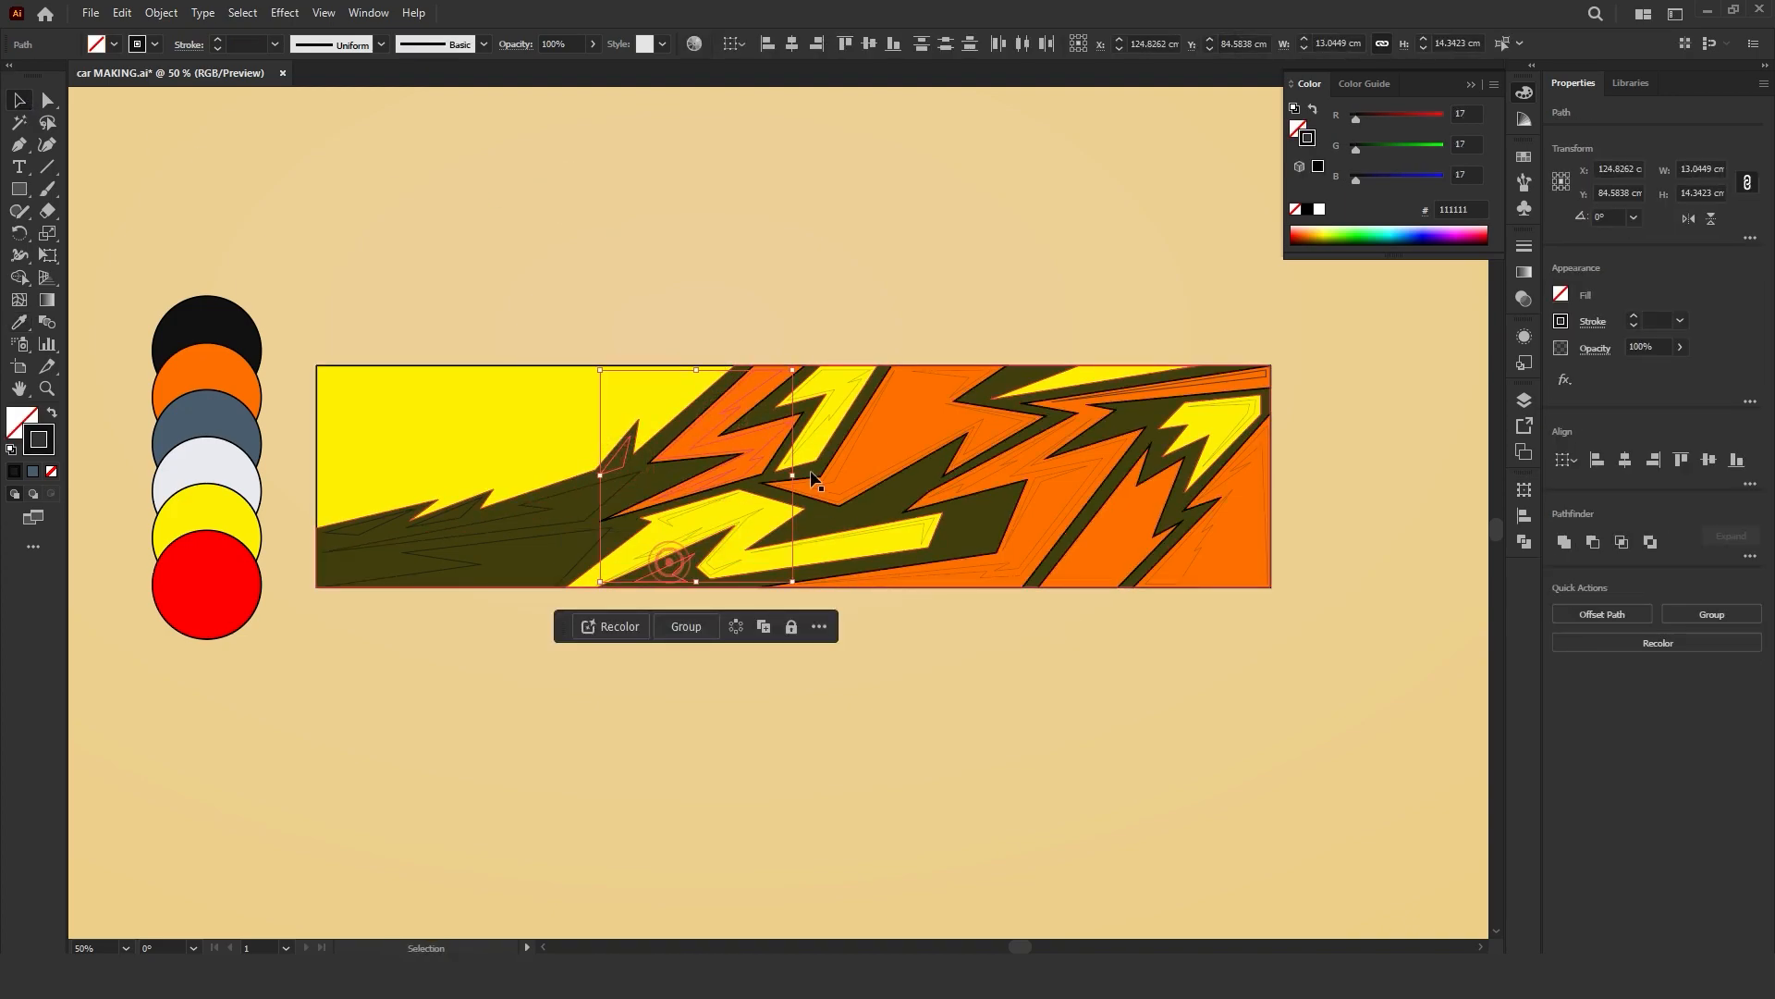
{"action": "left_click", "coordinate": [1063, 413], "text": "shift"}
{"action": "left_click", "coordinate": [1054, 430], "text": "shift"}
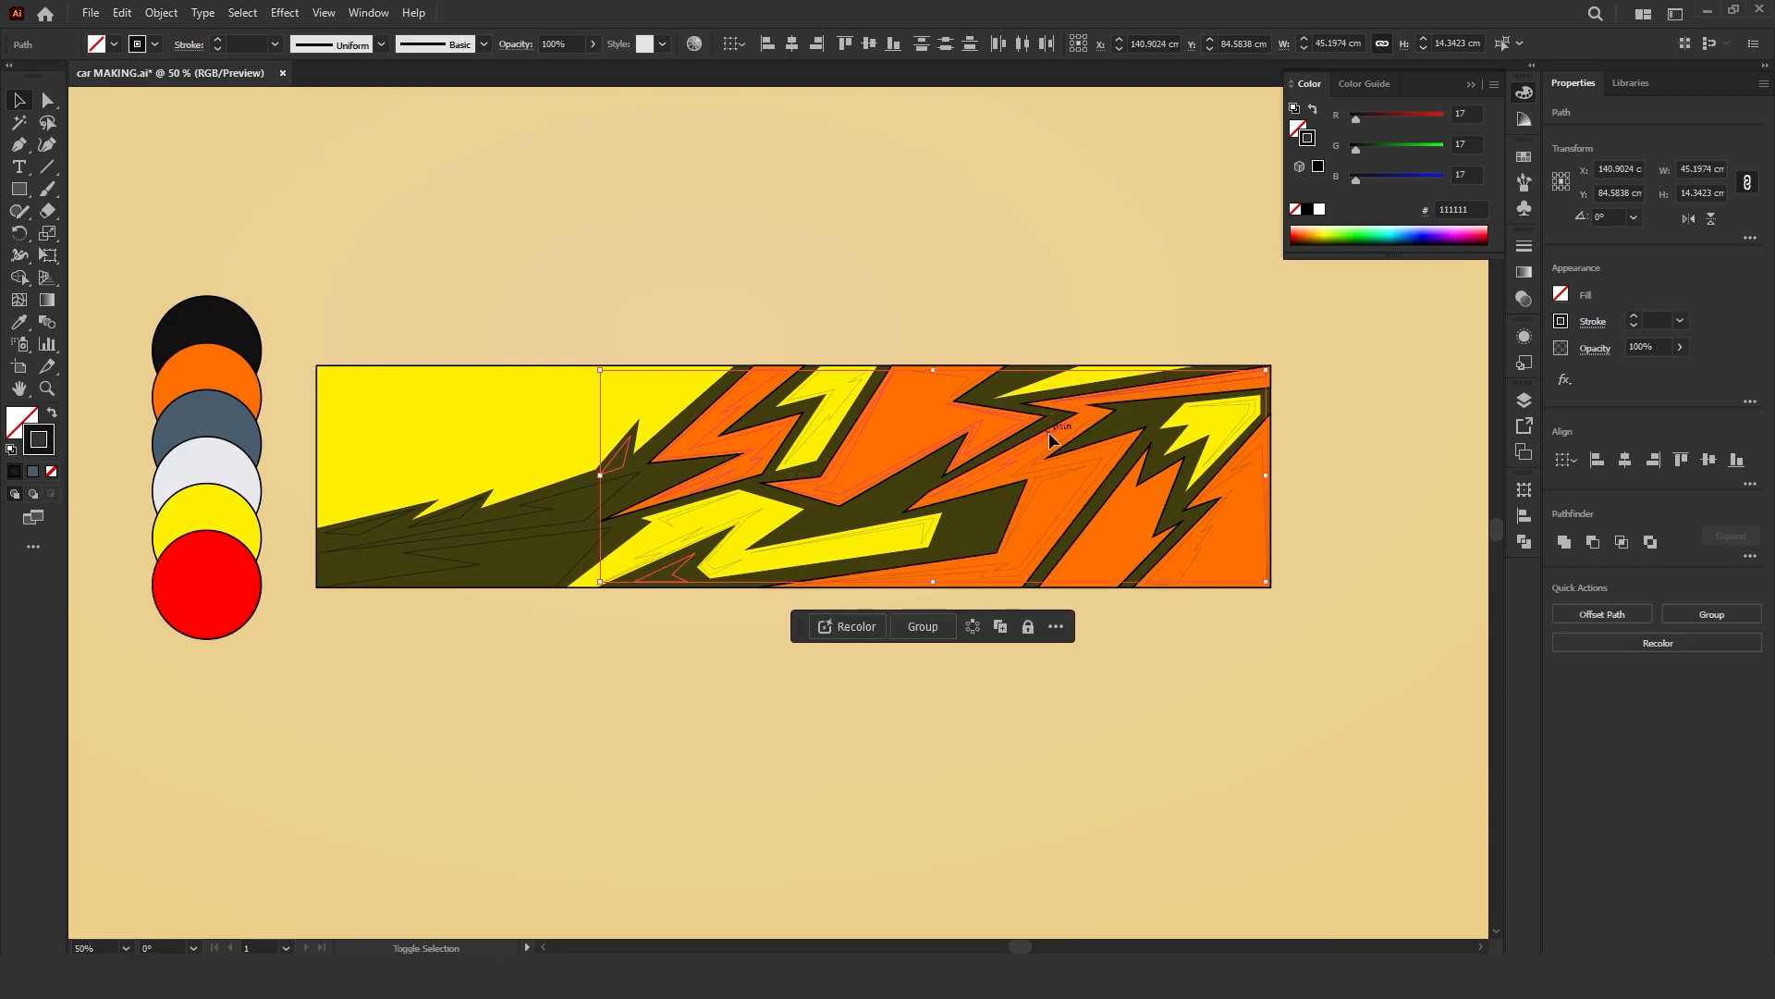
{"action": "left_click", "coordinate": [1202, 490], "text": "shift"}
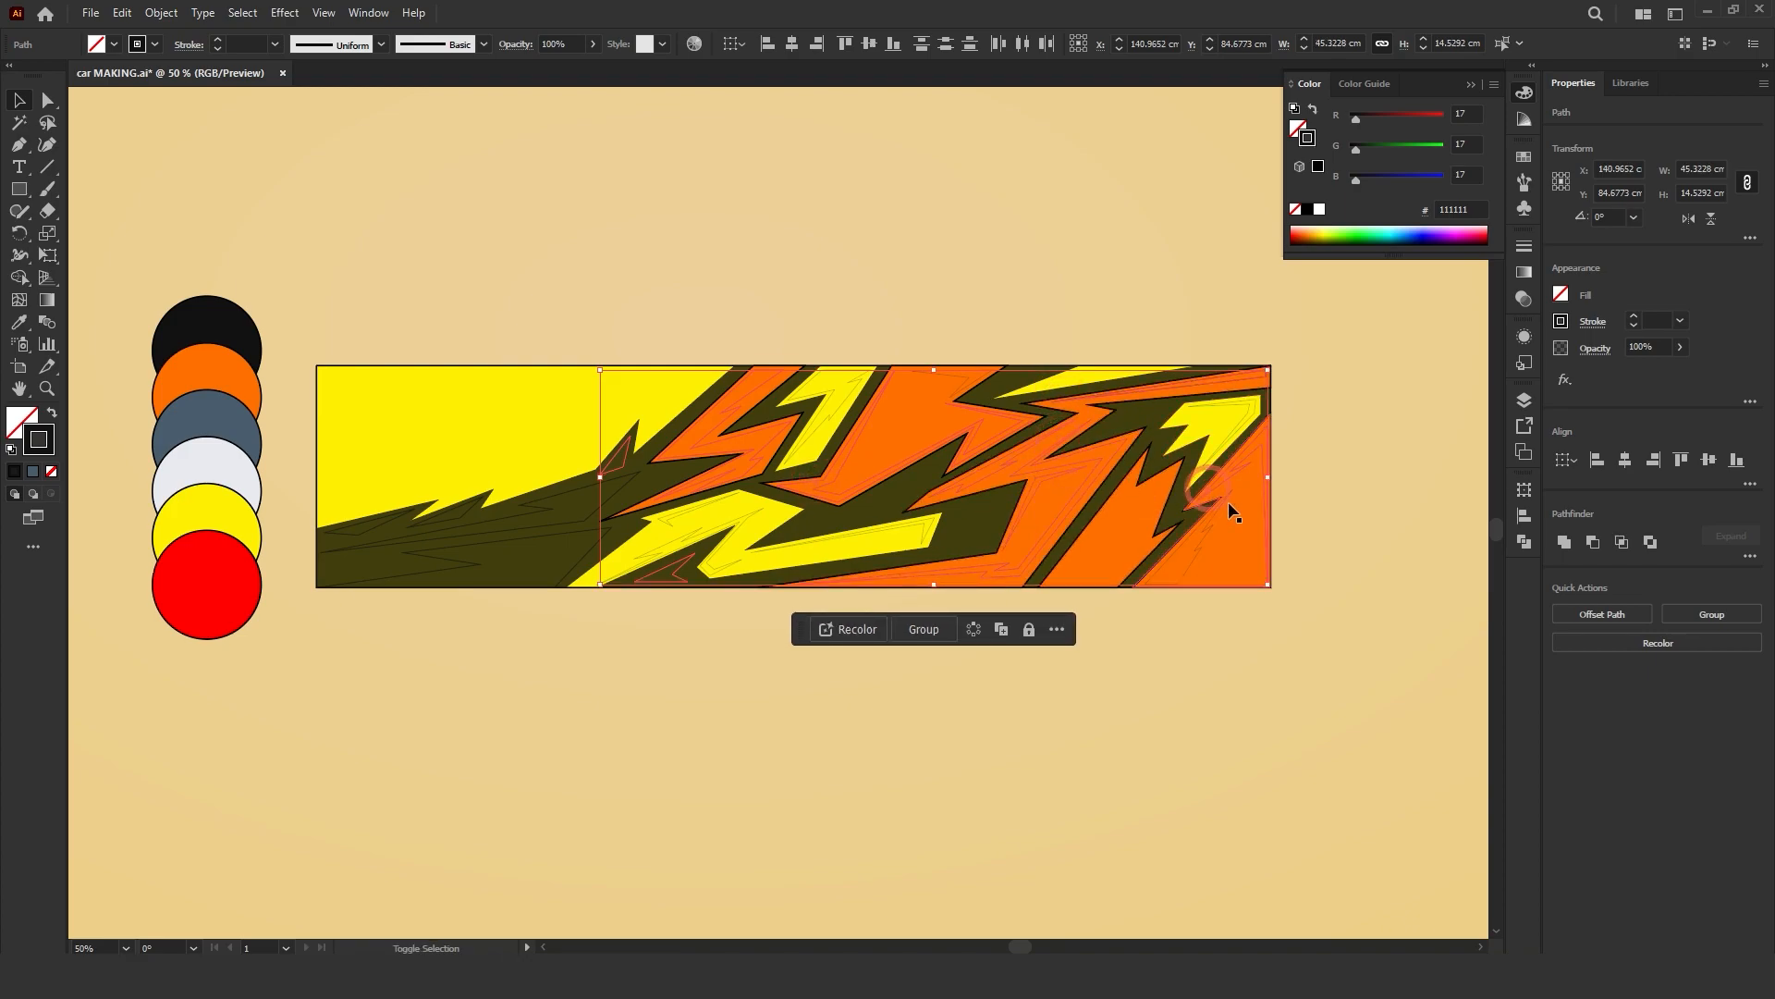
{"action": "key", "text": "i"}
{"action": "left_click", "coordinate": [204, 566]}
Step: Add the yellow shapes' inner outlines to the selection, colour everything with the palette's red, group it, and remove its stroke
{"action": "left_click", "coordinate": [19, 100]}
{"action": "left_click", "coordinate": [952, 370], "text": "shift"}
{"action": "left_click", "coordinate": [747, 511], "text": "shift"}
{"action": "key", "text": "i"}
{"action": "left_click", "coordinate": [208, 589]}
{"action": "left_click", "coordinate": [20, 102]}
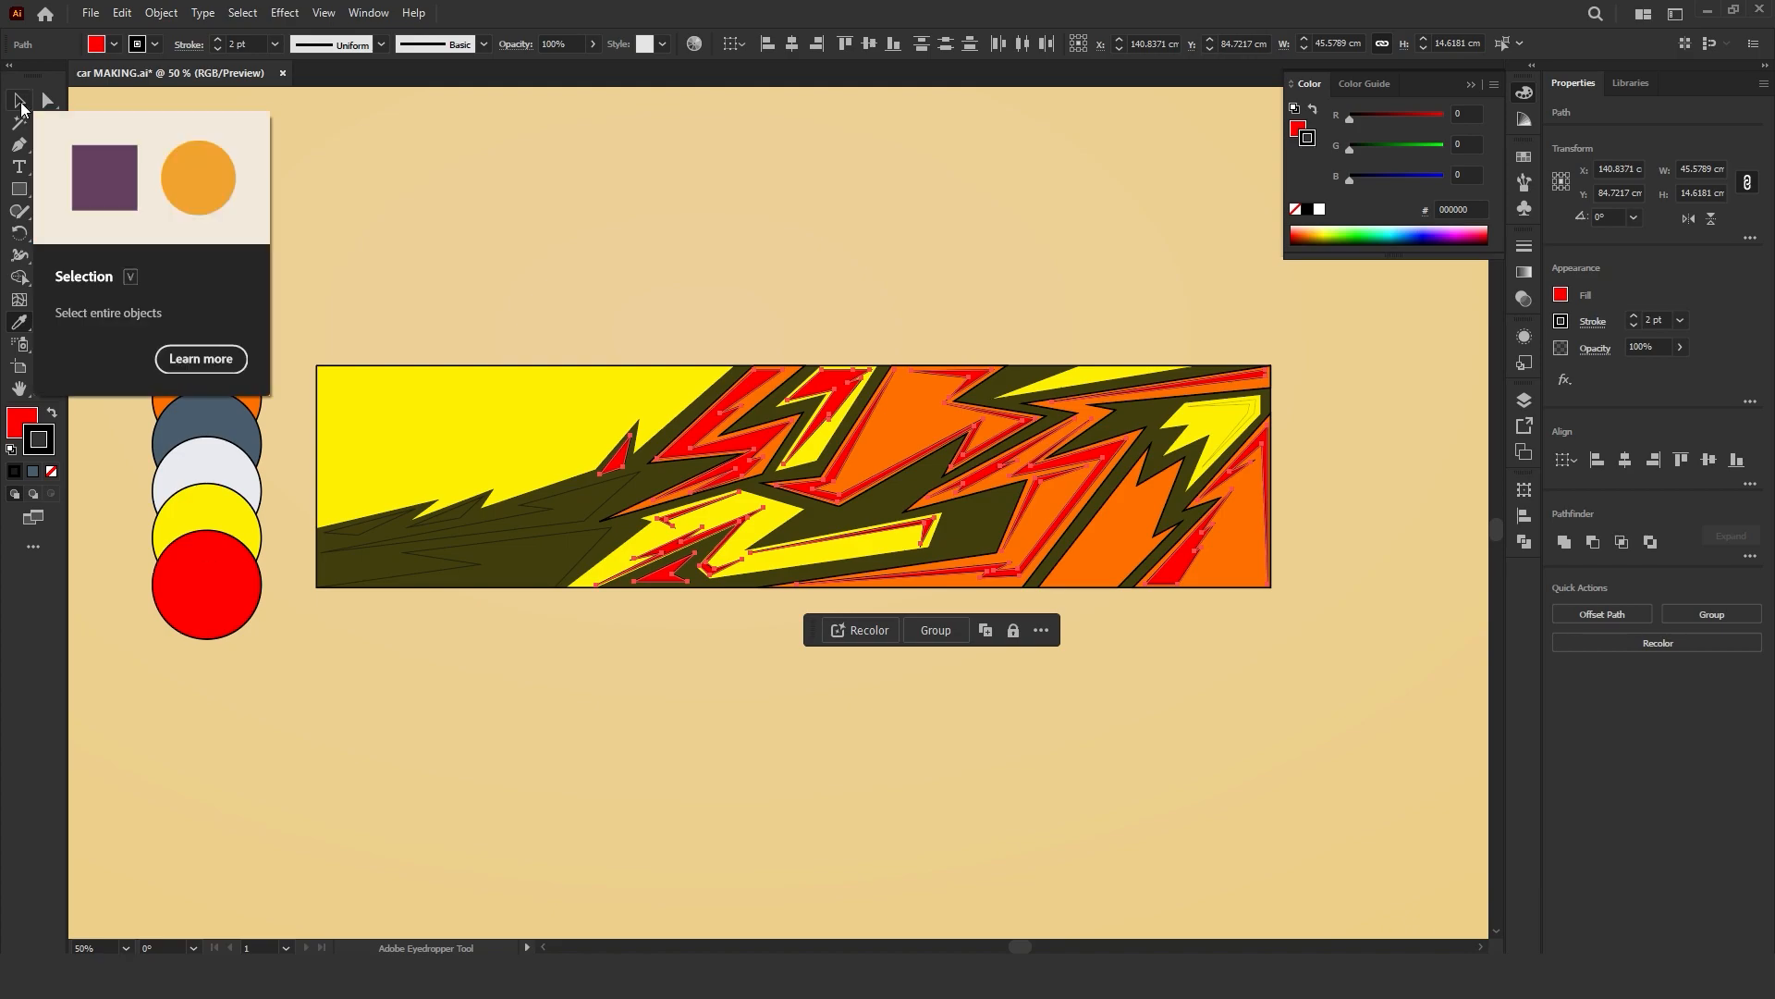
{"action": "key", "text": "ctrl+g"}
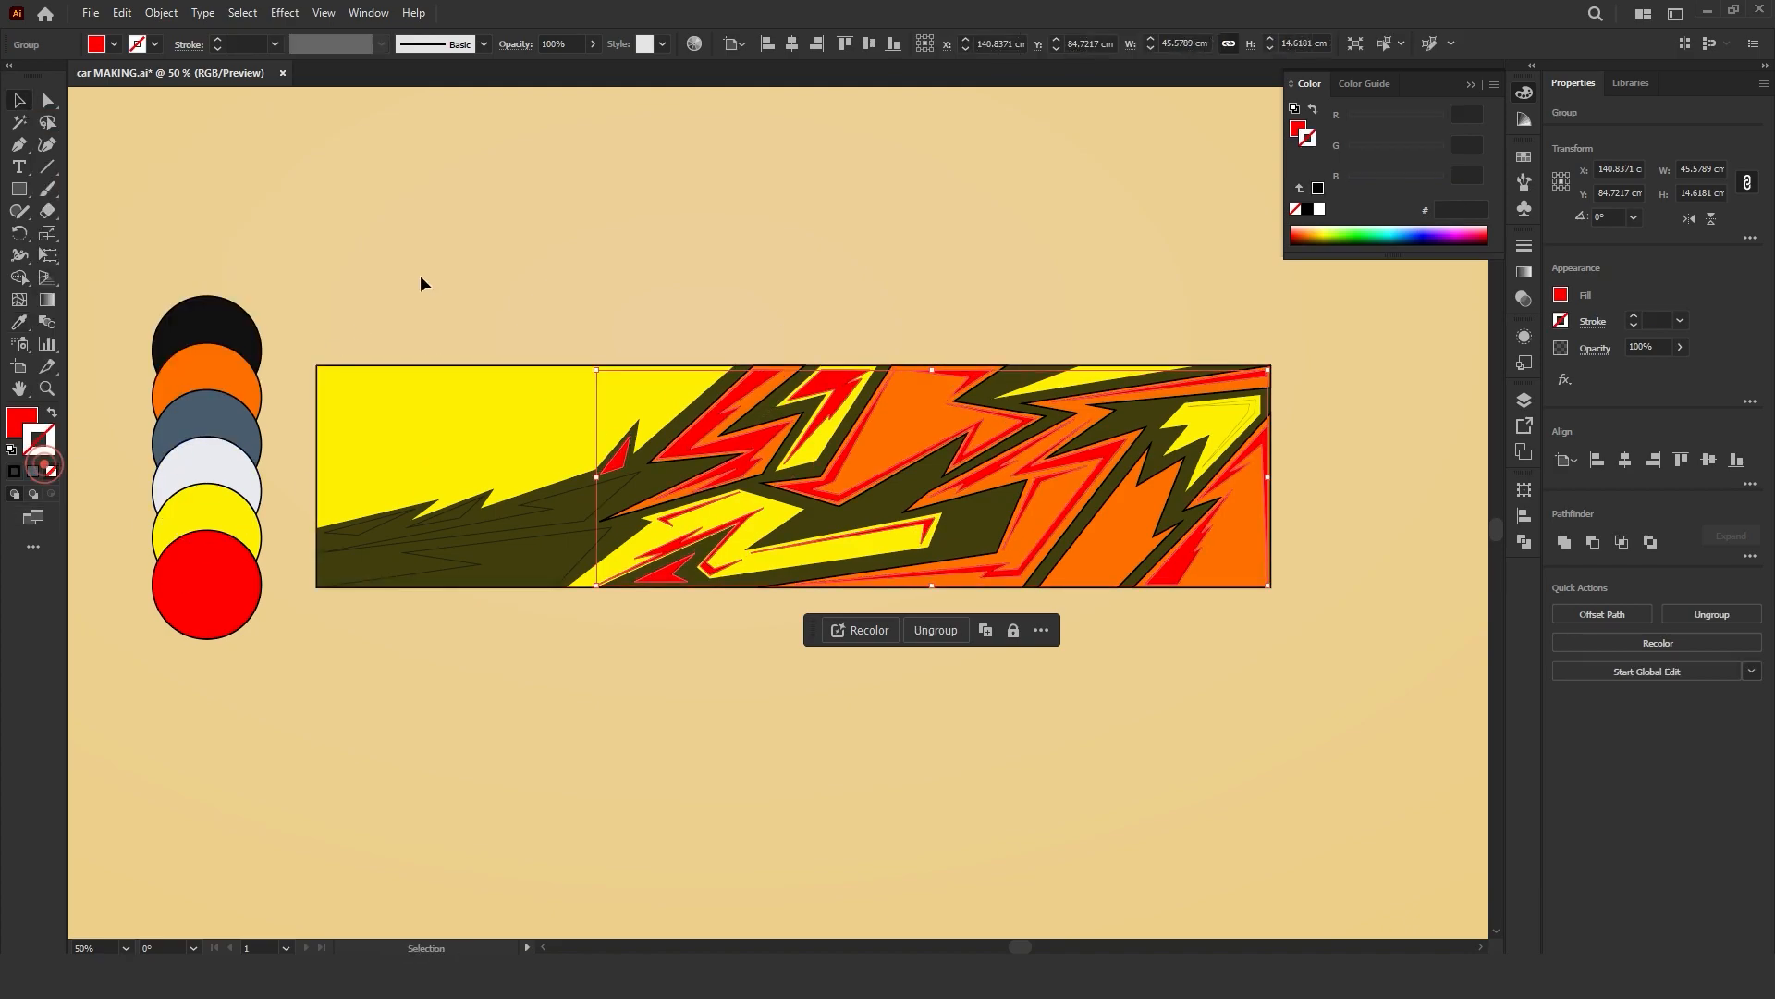
{"action": "left_click", "coordinate": [425, 276]}
Step: Select the large orange panels together, remove their black stroke, and group them
{"action": "left_click", "coordinate": [774, 448]}
{"action": "left_click", "coordinate": [911, 424], "text": "shift"}
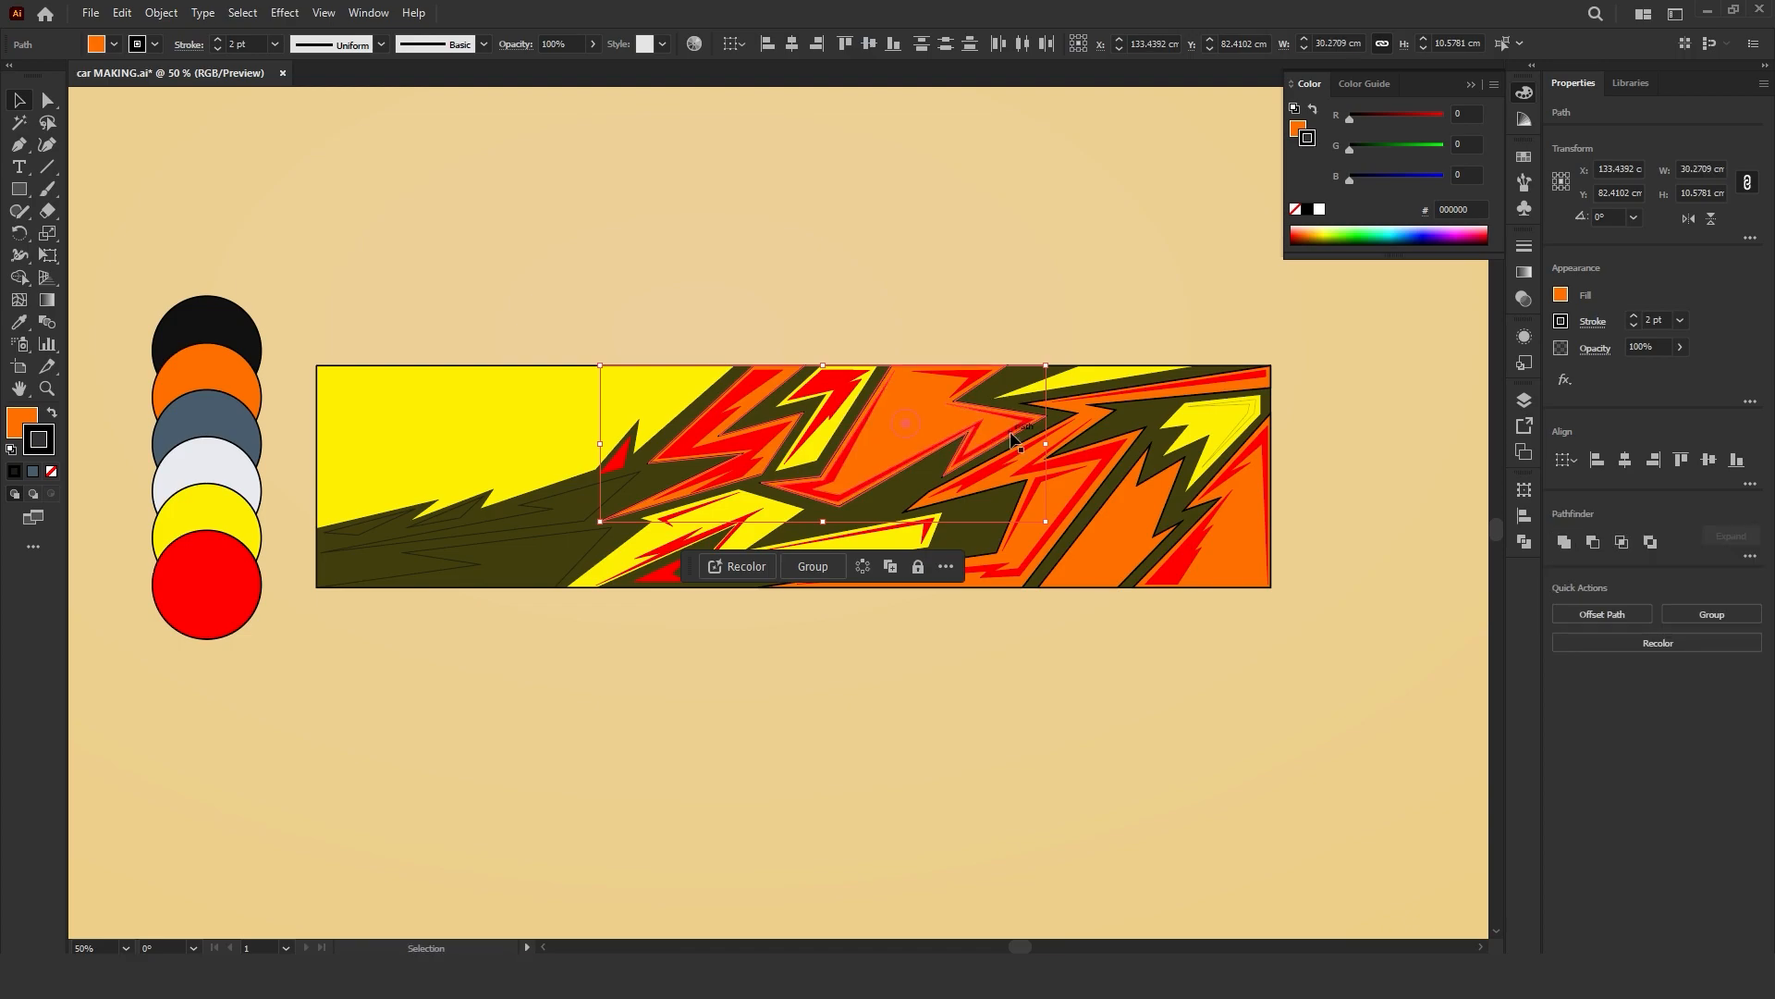
{"action": "left_click", "coordinate": [1070, 413], "text": "shift"}
{"action": "left_click", "coordinate": [1132, 526], "text": "shift"}
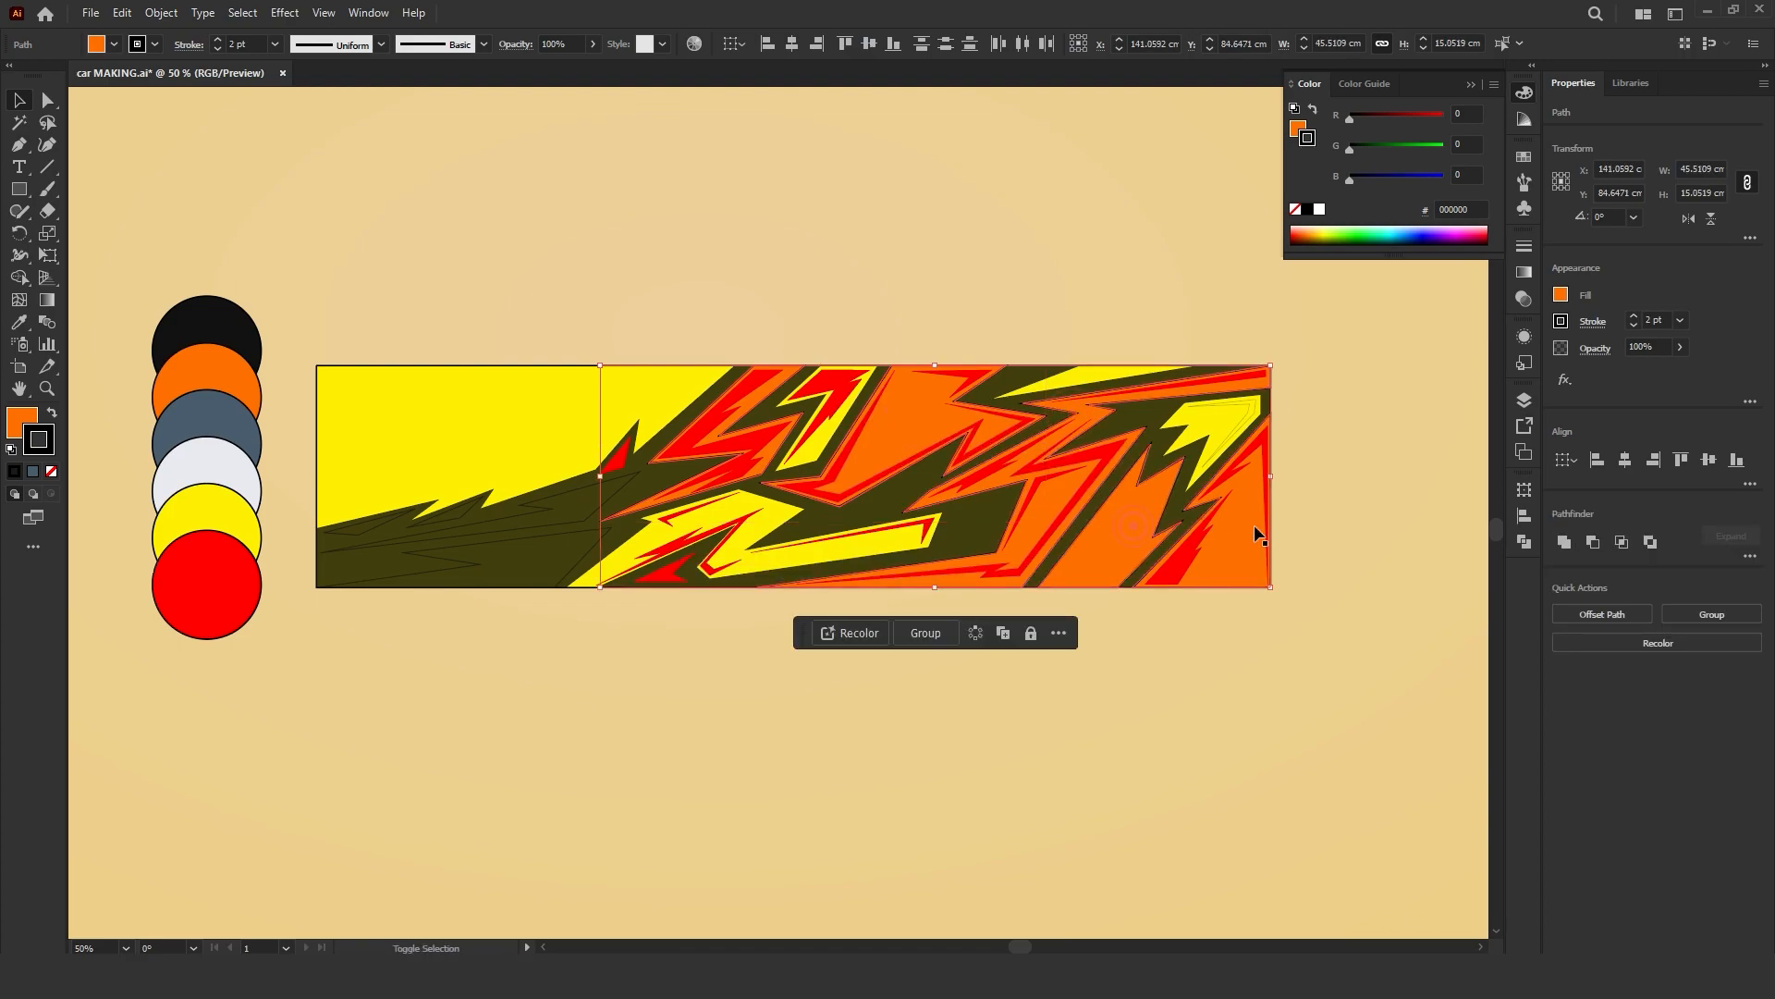
{"action": "left_click", "coordinate": [51, 471]}
{"action": "left_click_drag", "start_coordinate": [875, 460], "coordinate": [907, 395]}
{"action": "key", "text": "ctrl+z"}
{"action": "key", "text": "ctrl+g"}
{"action": "left_click", "coordinate": [816, 296]}
Step: Ungroup the red details and regroup them without the two small spikes on the black bands
{"action": "left_click", "coordinate": [689, 541]}
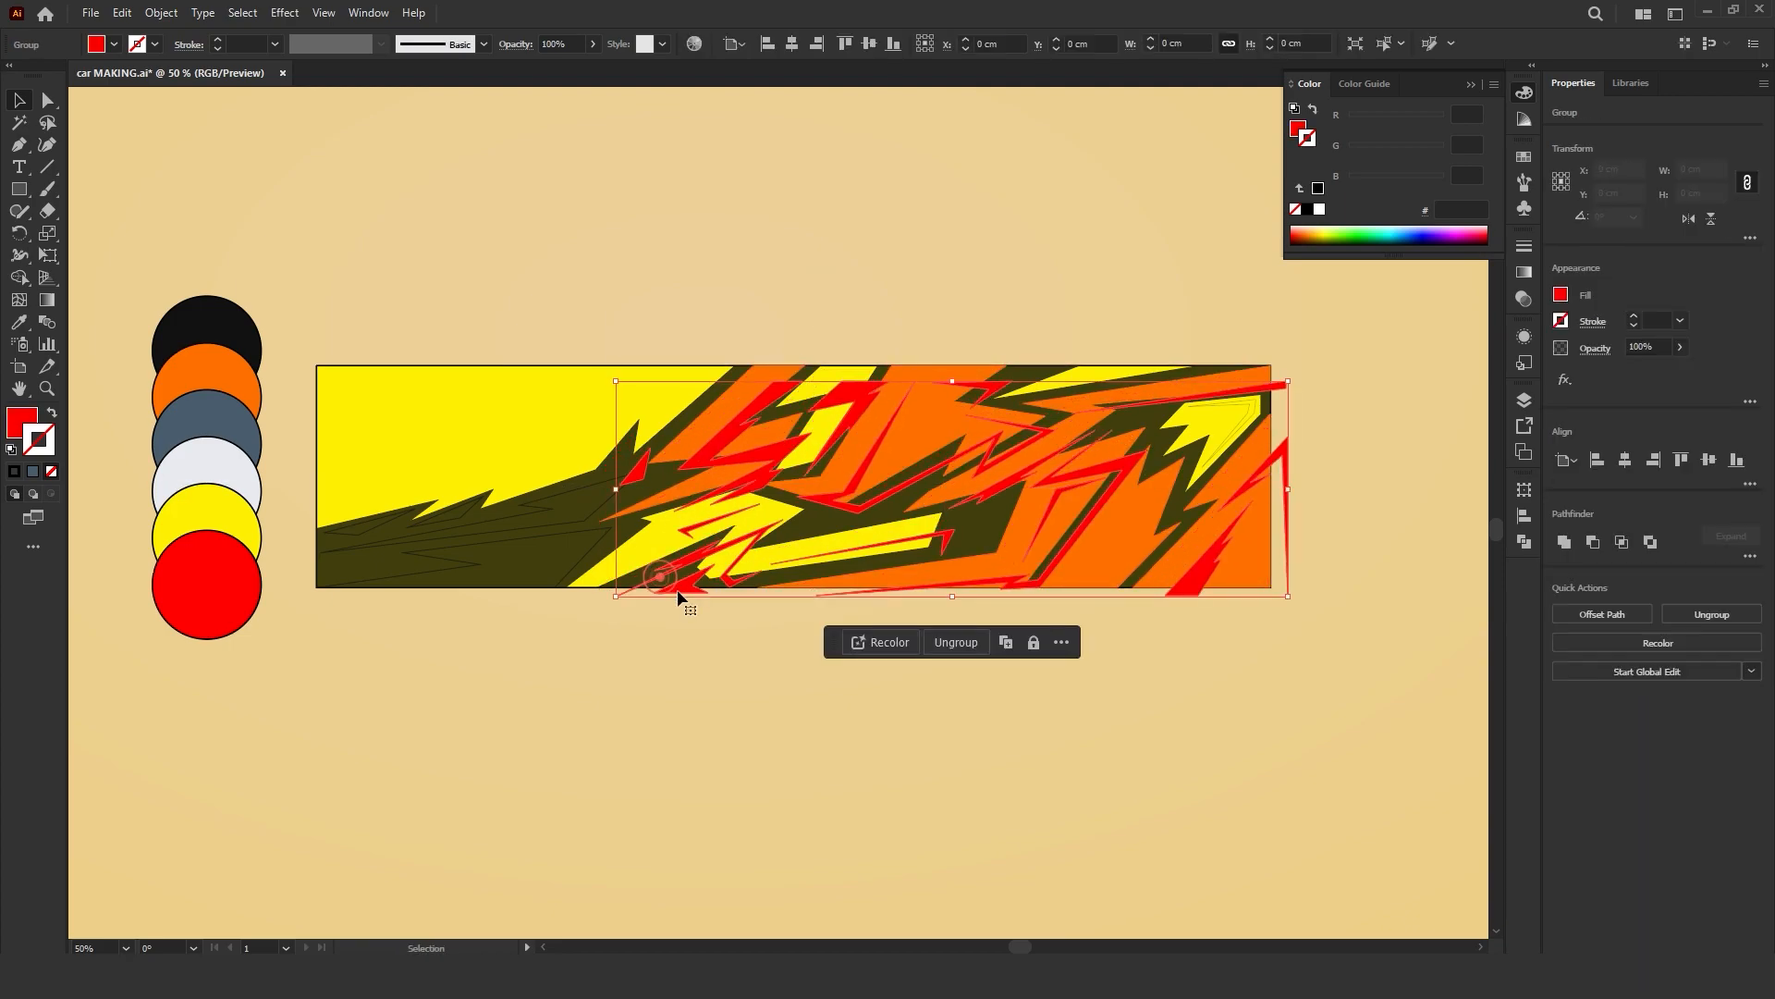
{"action": "right_click", "coordinate": [668, 432]}
{"action": "left_click", "coordinate": [754, 708]}
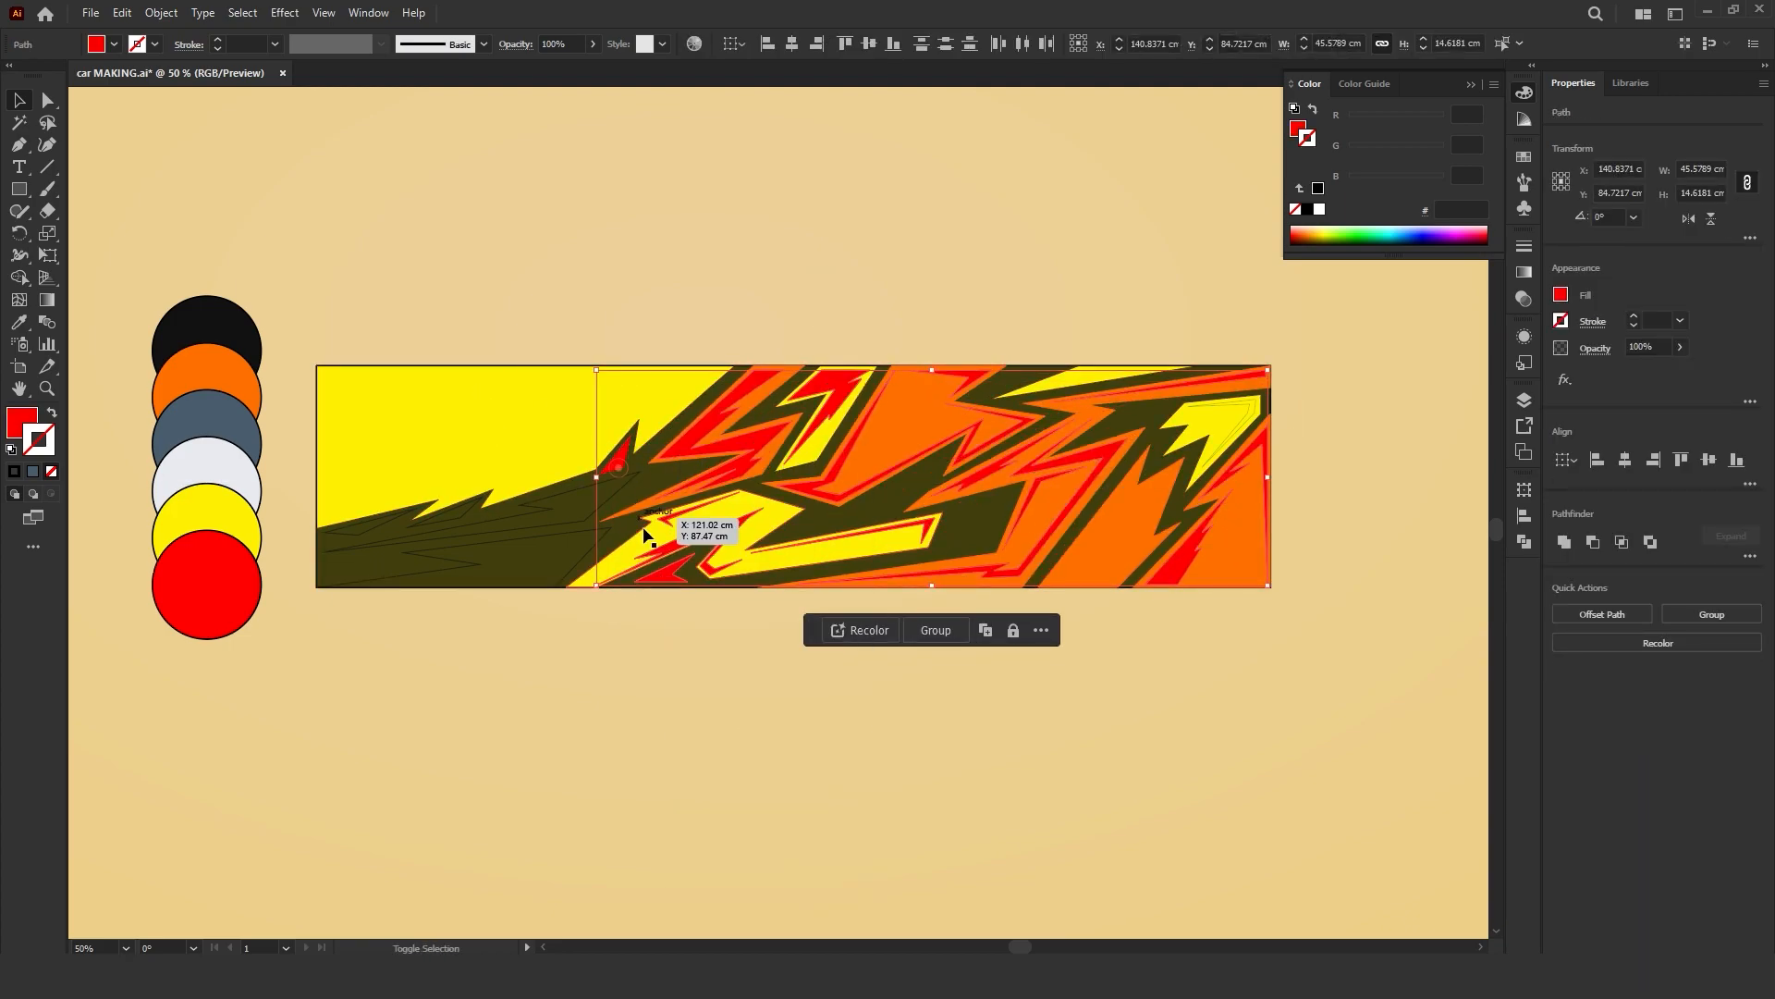
{"action": "key", "text": "ctrl+g"}
{"action": "left_click", "coordinate": [818, 236]}
{"action": "left_click", "coordinate": [617, 461]}
{"action": "left_click", "coordinate": [680, 577]}
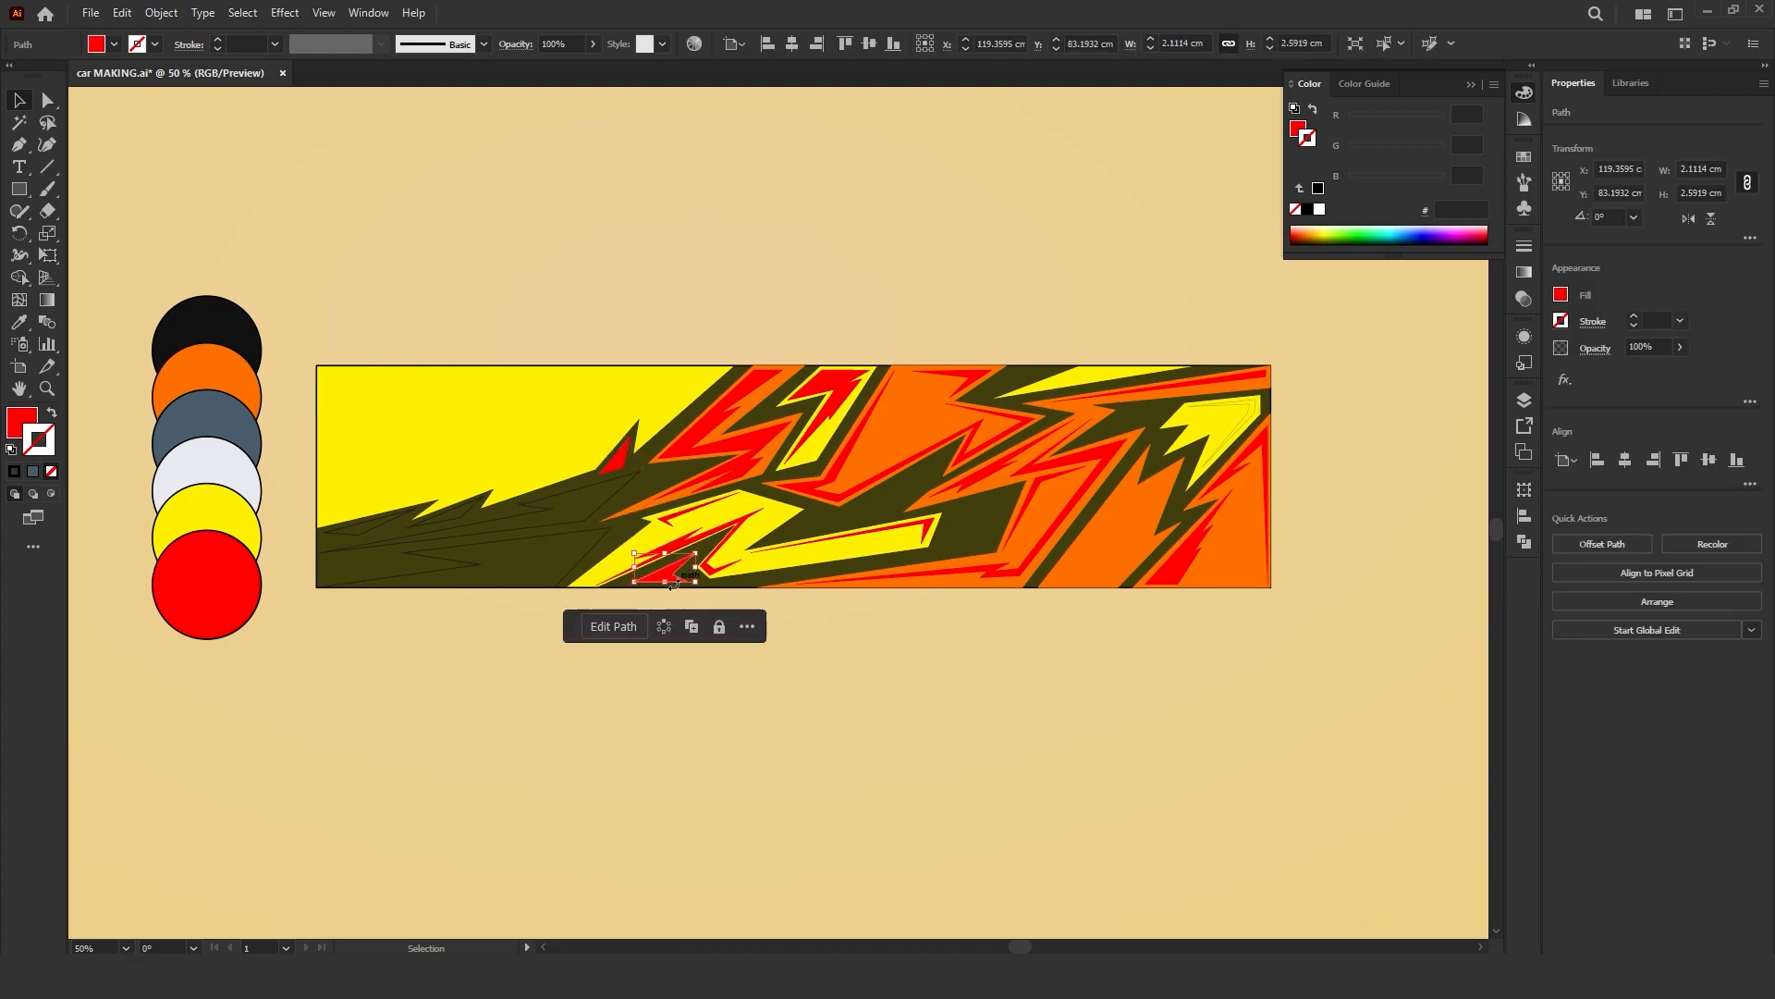
Step: Fill the two long pointed shapes in the wrap's lower front area with the palette's off-white
{"action": "left_click", "coordinate": [613, 495]}
{"action": "left_click", "coordinate": [604, 532], "text": "shift"}
{"action": "left_click", "coordinate": [23, 327]}
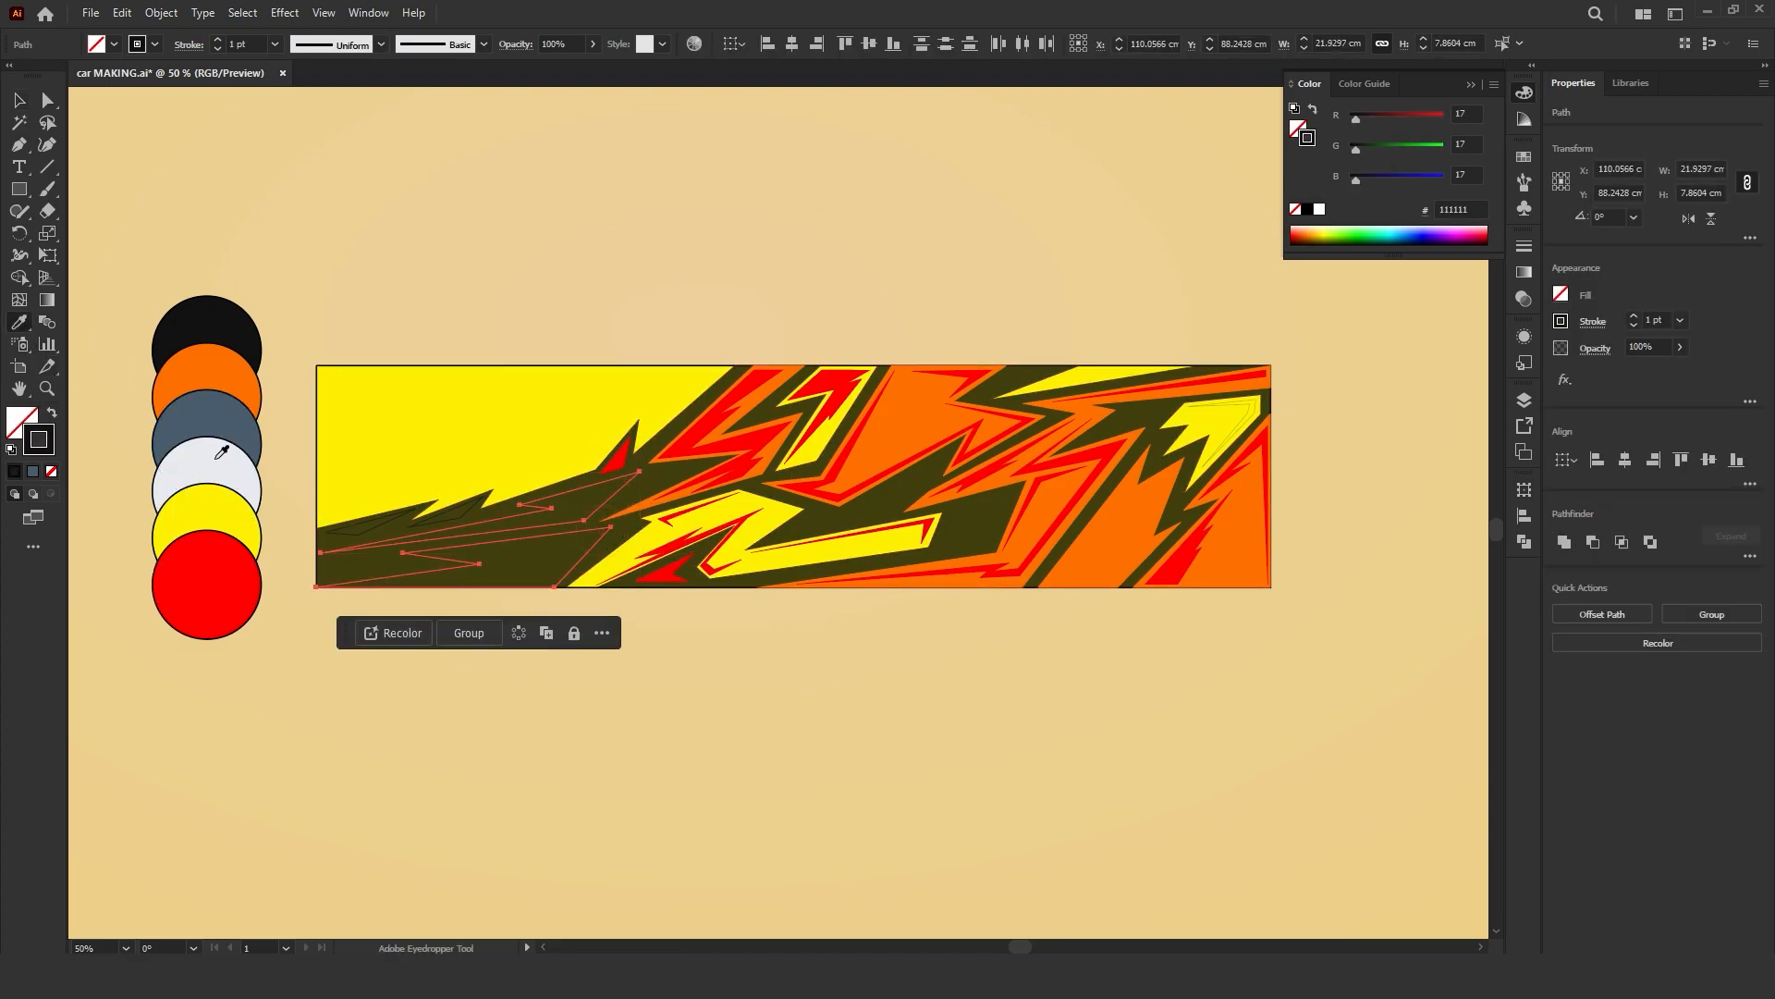
{"action": "left_click", "coordinate": [206, 462]}
{"action": "left_click", "coordinate": [703, 182]}
{"action": "left_click", "coordinate": [628, 462]}
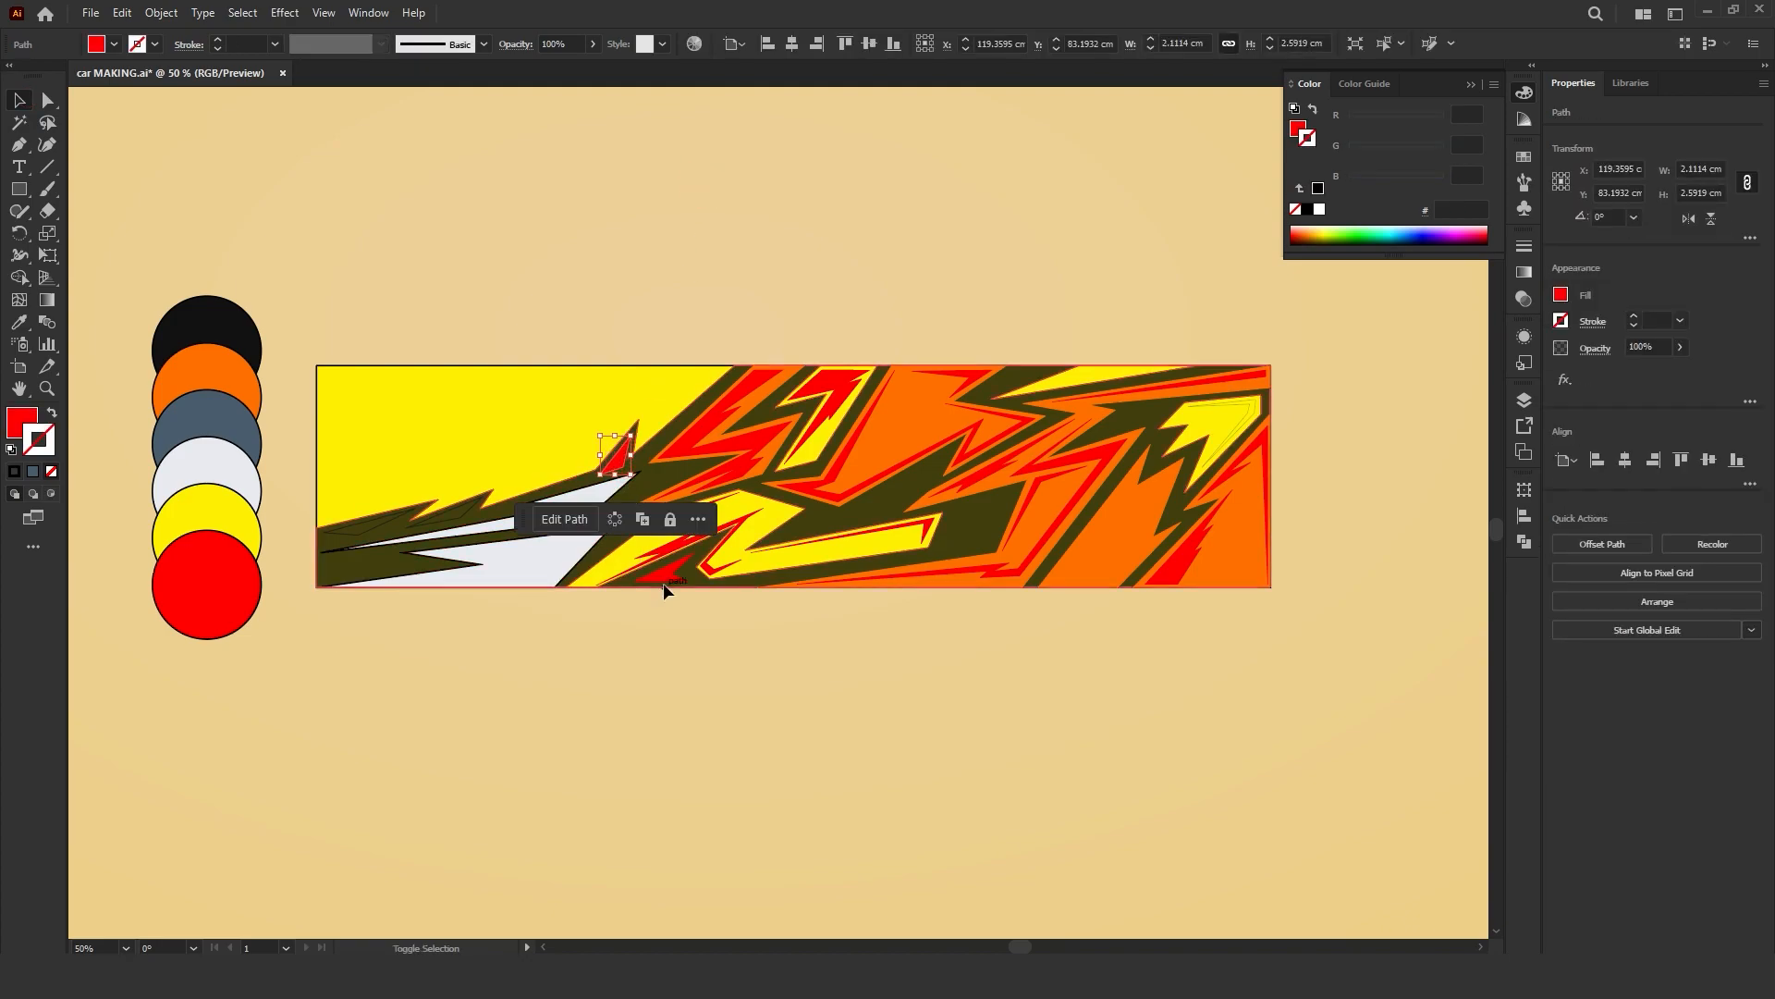
{"action": "left_click", "coordinate": [662, 583]}
{"action": "left_click", "coordinate": [384, 519], "text": "shift"}
{"action": "key", "text": "ctrl+g"}
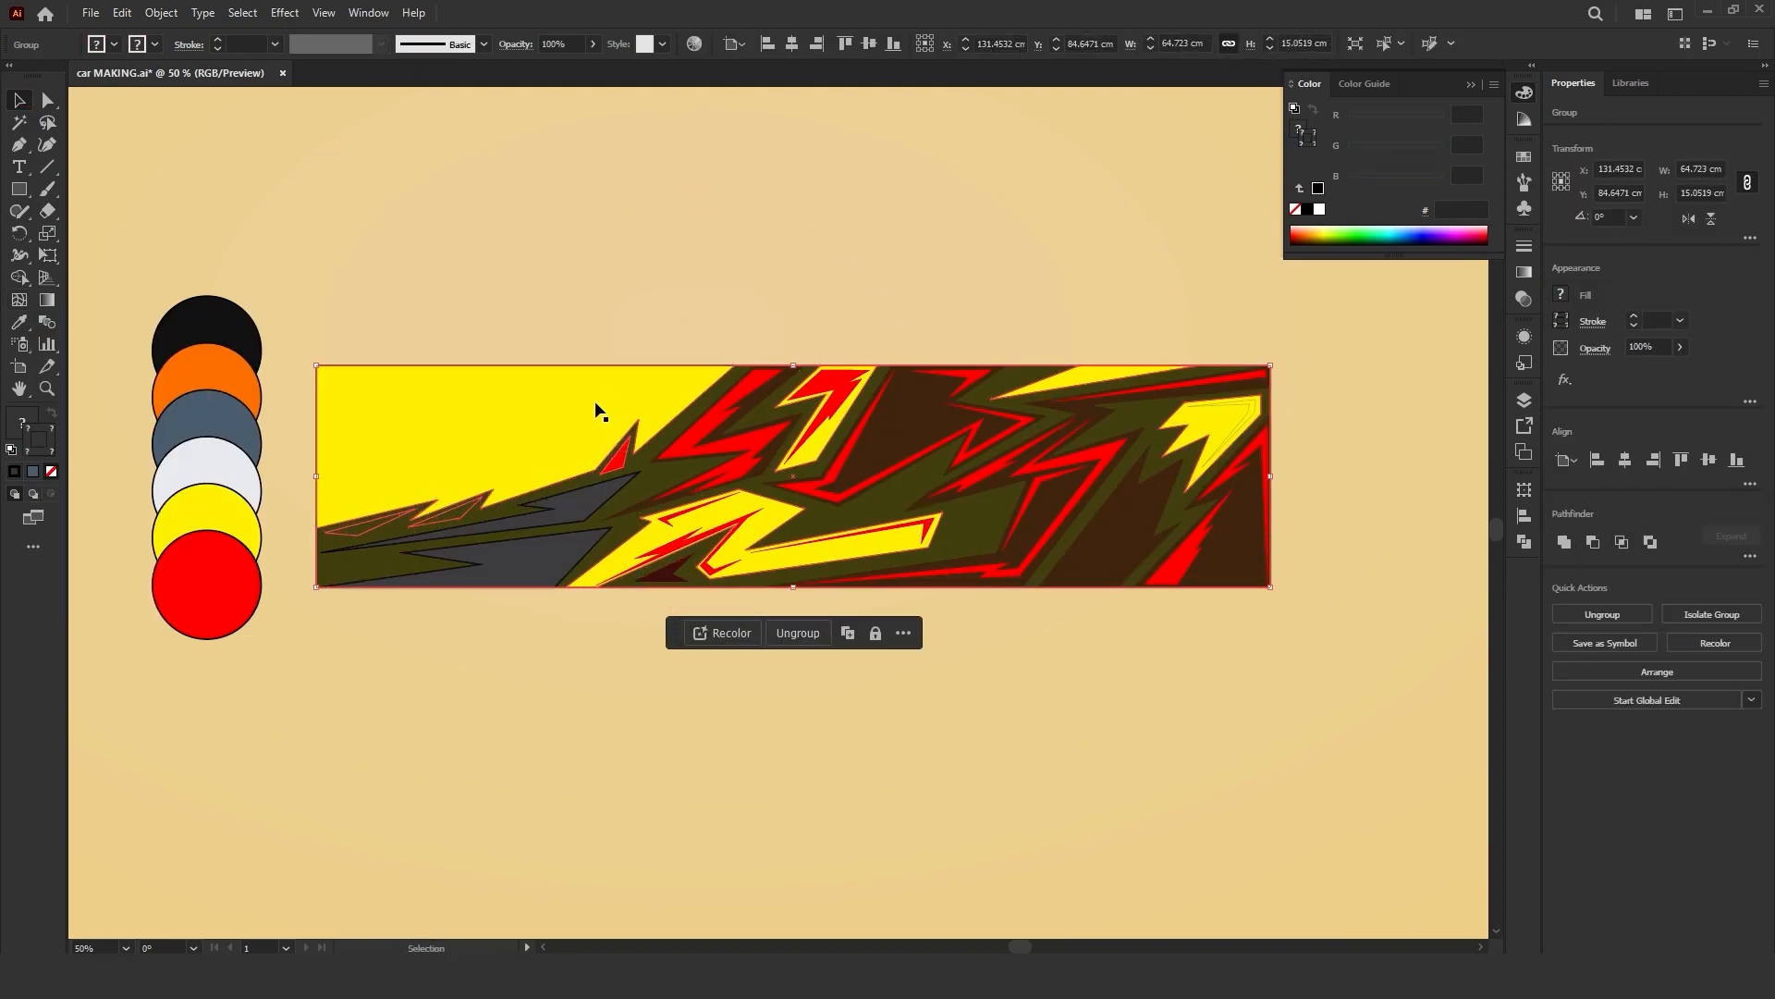
{"action": "left_click_drag", "start_coordinate": [596, 411], "coordinate": [625, 331]}
{"action": "key", "text": "ctrl+z"}
{"action": "left_click_drag", "start_coordinate": [632, 465], "coordinate": [657, 400]}
{"action": "key", "text": "ctrl+z"}
{"action": "key", "text": "ctrl+z"}
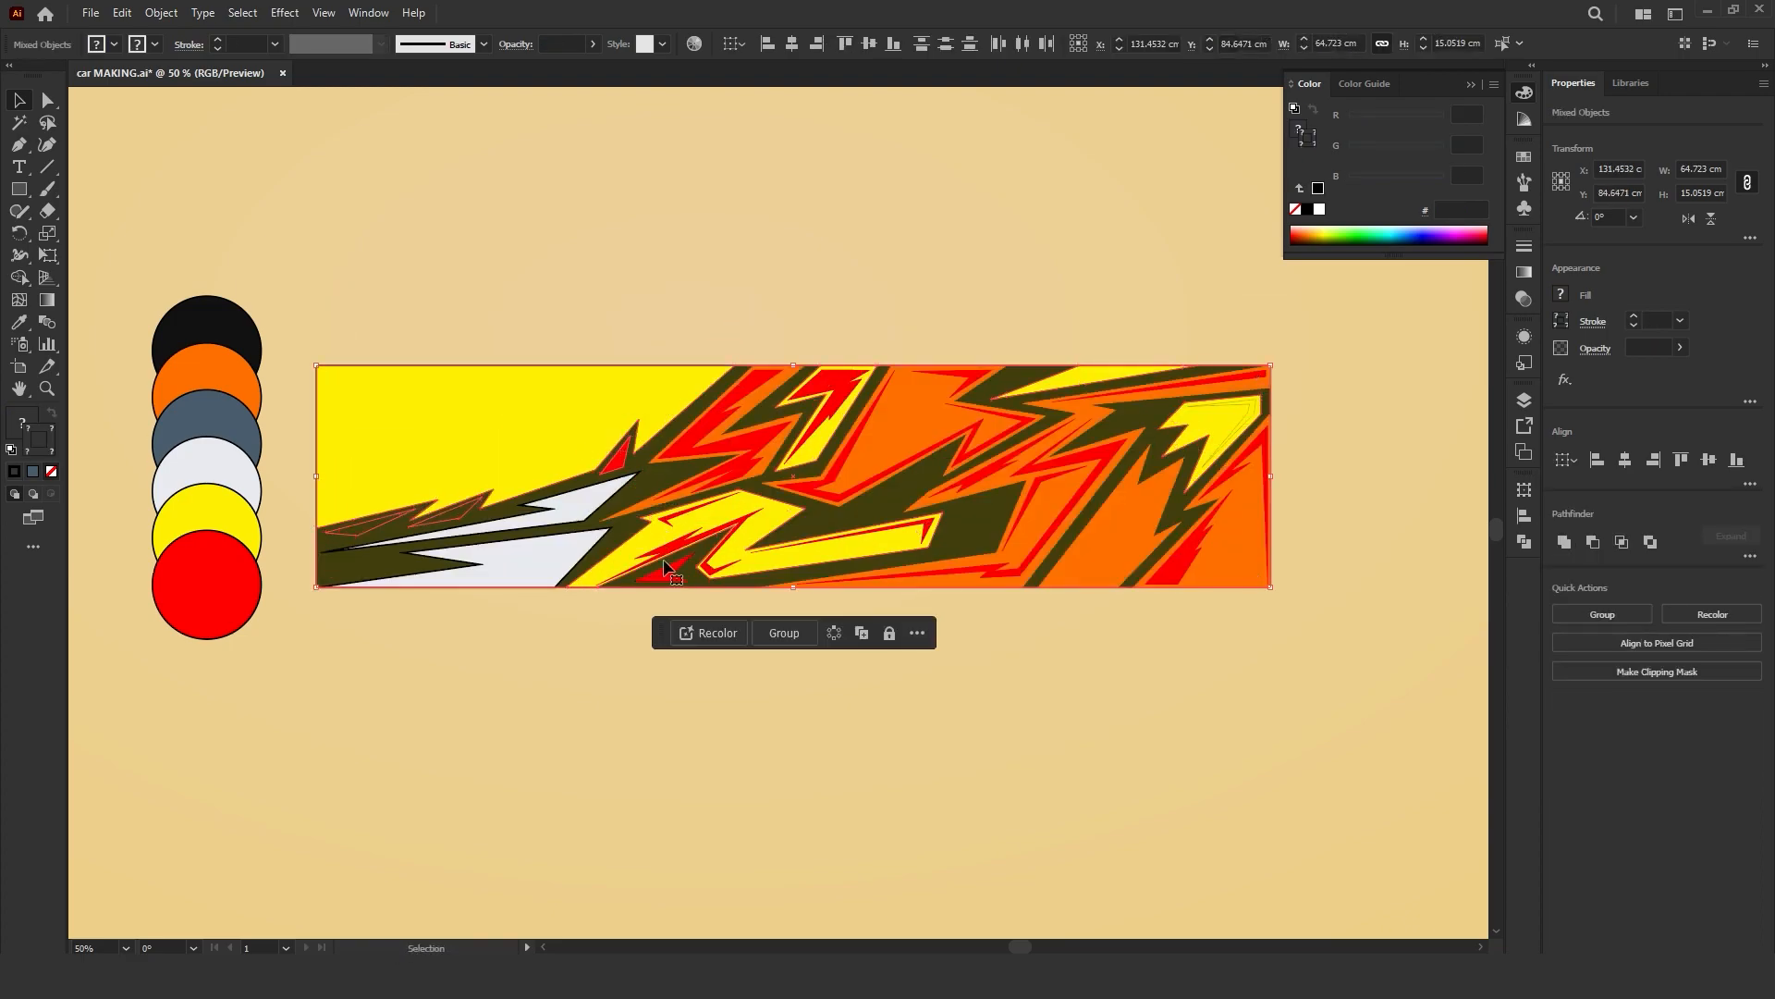
{"action": "left_click", "coordinate": [579, 650]}
{"action": "left_click", "coordinate": [619, 461]}
{"action": "left_click", "coordinate": [468, 519], "text": "shift"}
{"action": "left_click", "coordinate": [572, 667]}
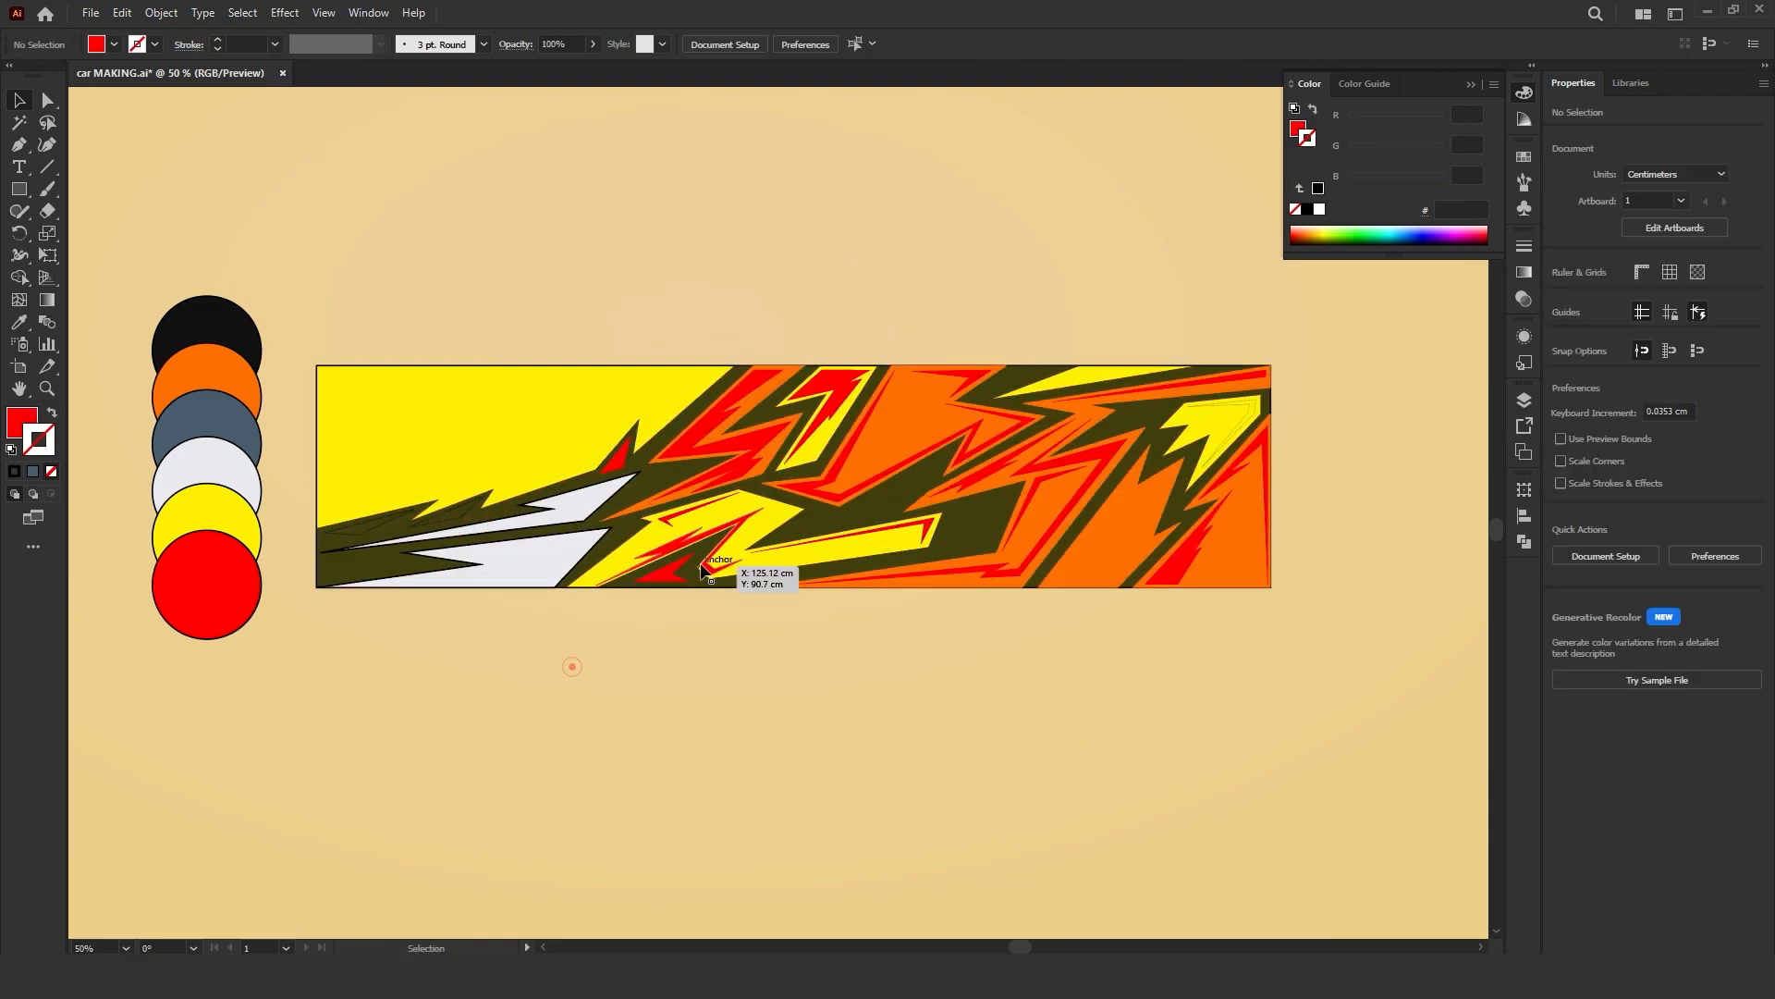
Step: Group the four small spikes along the black bands, fill them with the palette's slate blue, and remove their stroke
{"action": "left_click", "coordinate": [674, 571]}
{"action": "left_click", "coordinate": [620, 462], "text": "shift"}
{"action": "left_click", "coordinate": [467, 505], "text": "shift"}
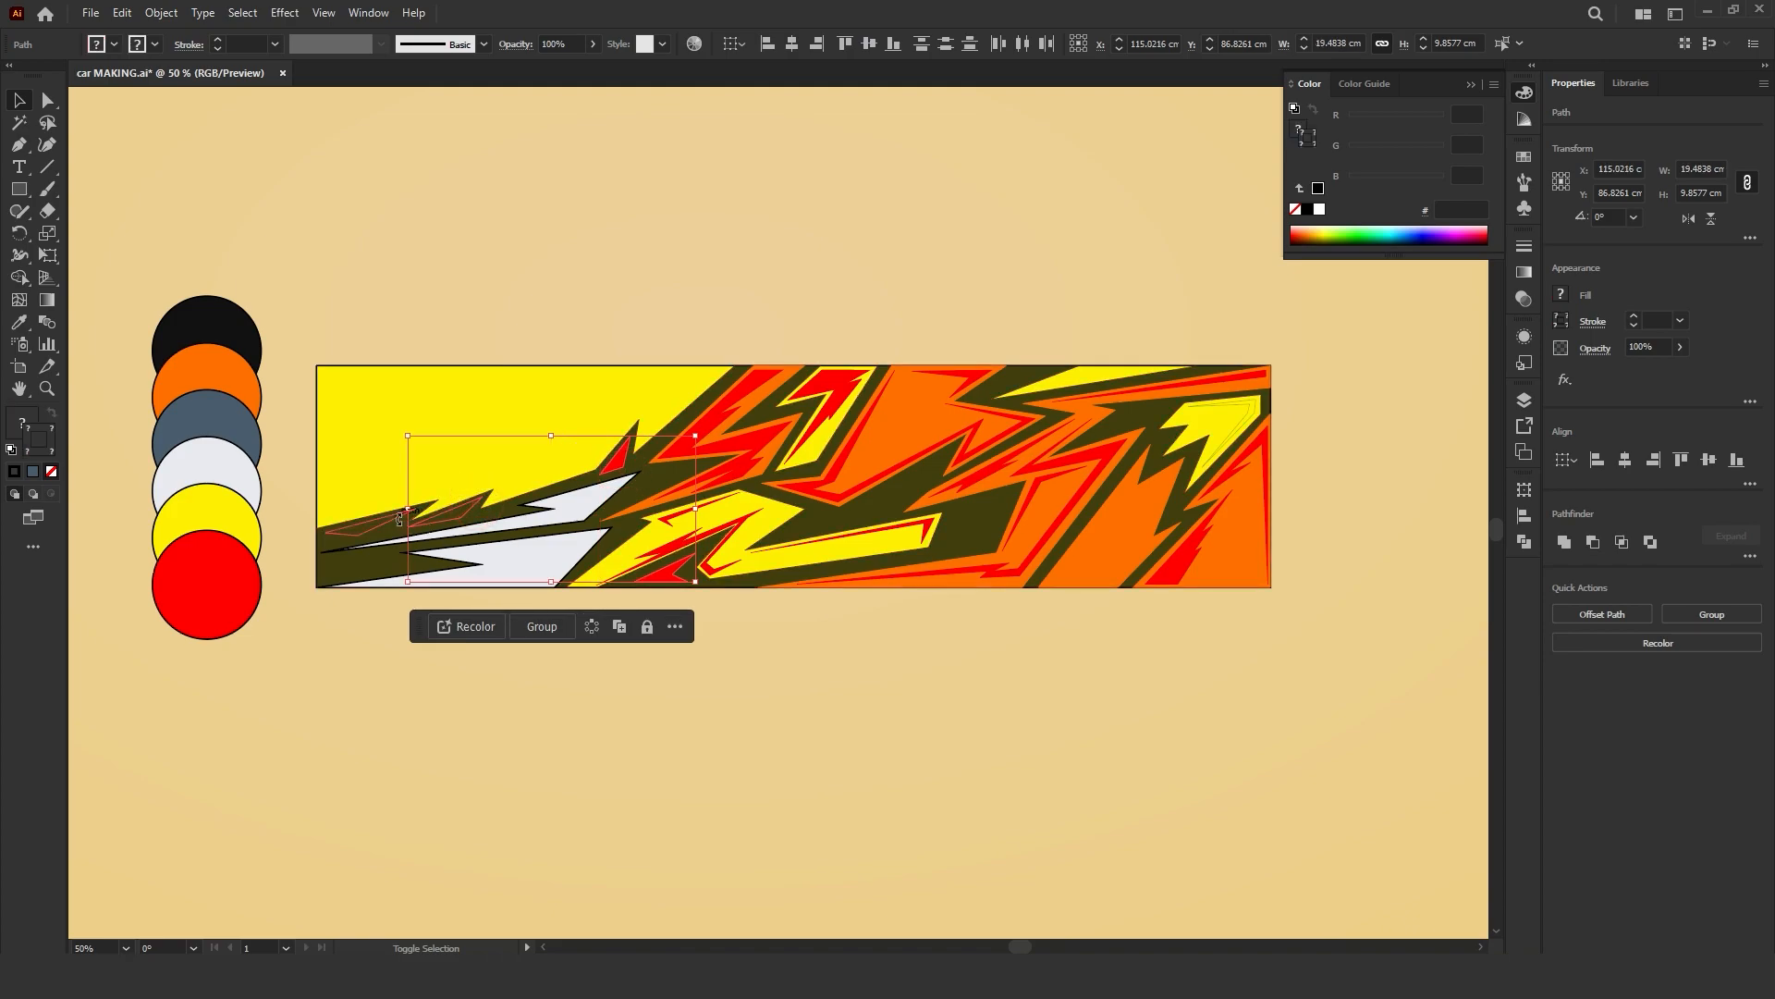
{"action": "left_click", "coordinate": [400, 520], "text": "shift"}
{"action": "key", "text": "a"}
{"action": "key", "text": "i"}
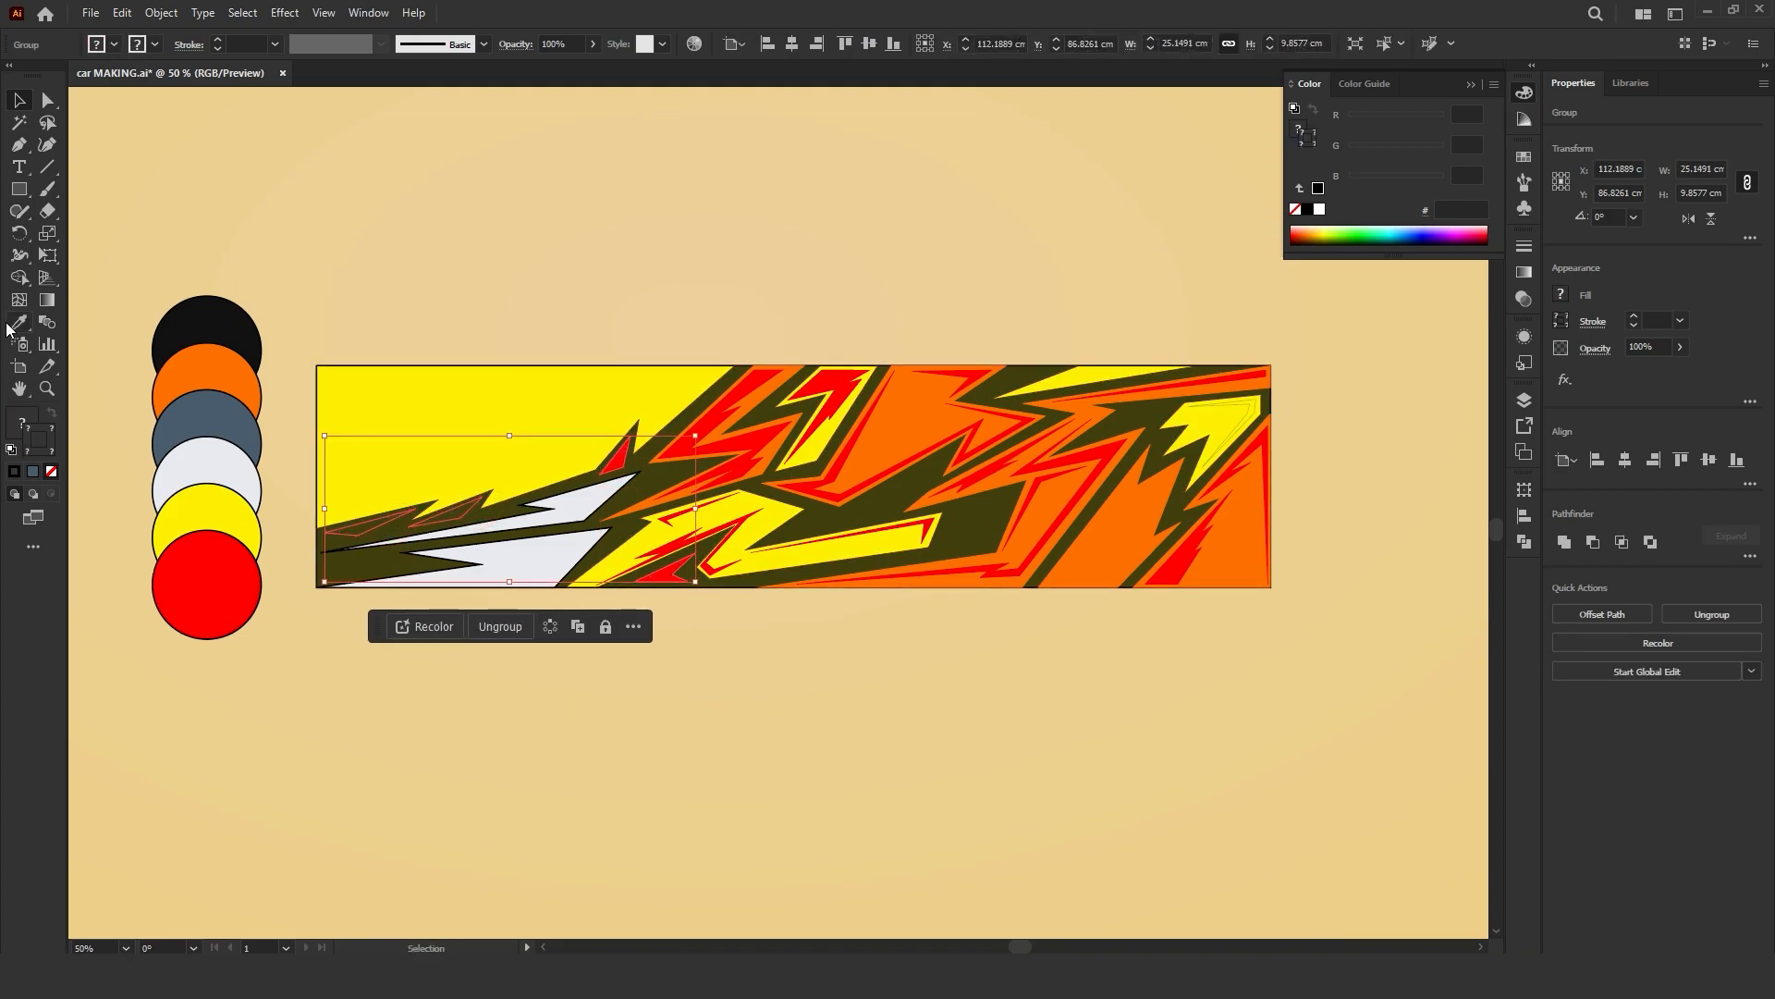
{"action": "left_click", "coordinate": [207, 444]}
{"action": "left_click", "coordinate": [51, 471]}
Step: Select the entire wrap design, remove the stroke from all its shapes, and deselect it
{"action": "left_click", "coordinate": [20, 100]}
{"action": "left_click_drag", "start_coordinate": [320, 282], "coordinate": [1188, 623]}
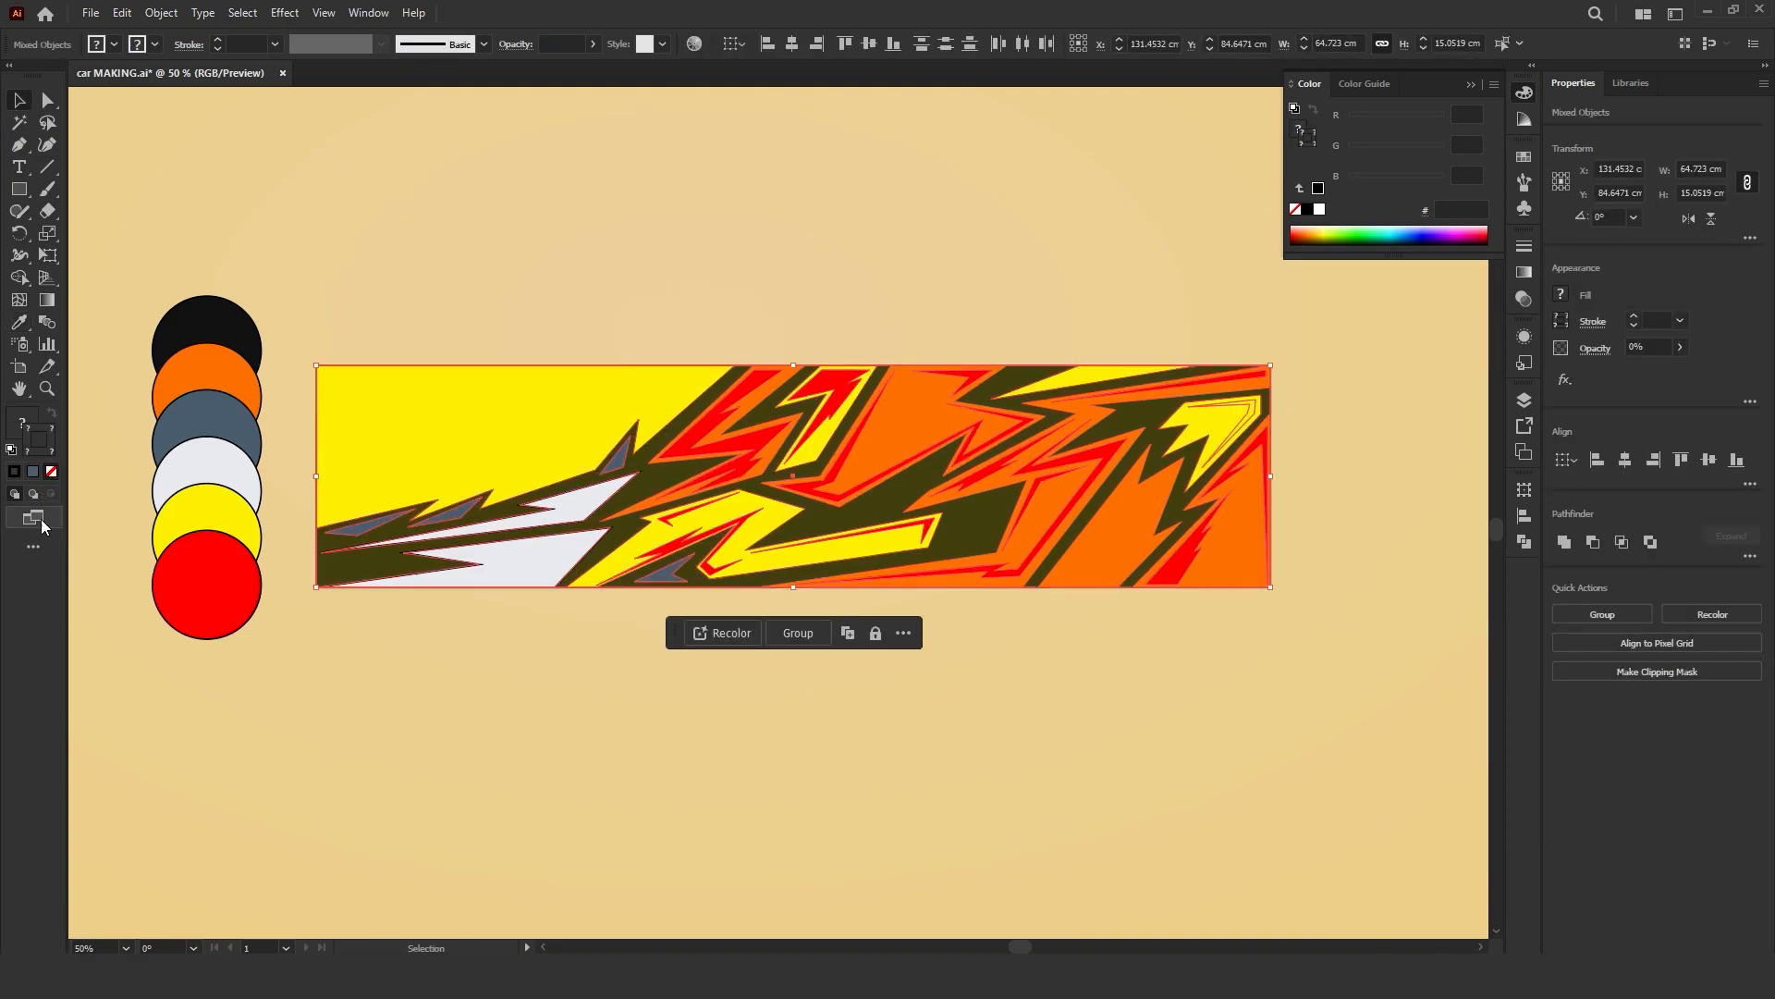
{"action": "left_click", "coordinate": [51, 472]}
{"action": "left_click_drag", "start_coordinate": [601, 334], "coordinate": [590, 392]}
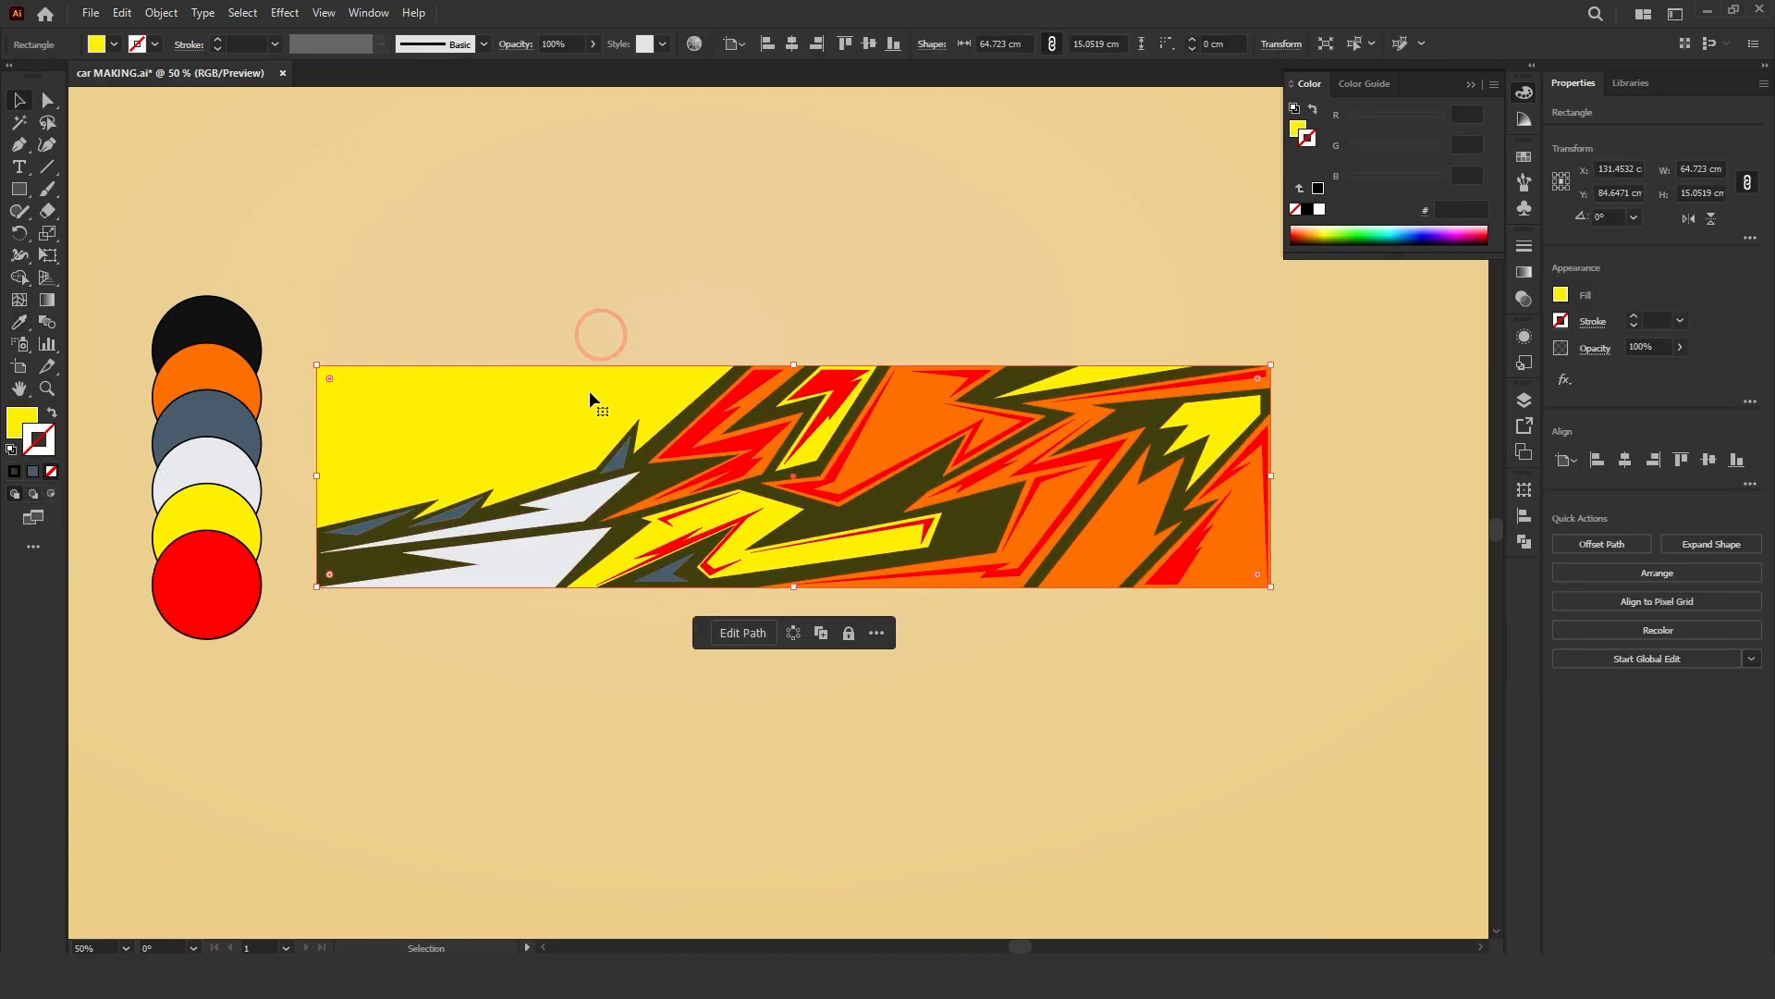
{"action": "left_click", "coordinate": [1100, 648]}
{"action": "left_click_drag", "start_coordinate": [1098, 647], "coordinate": [1112, 686]}
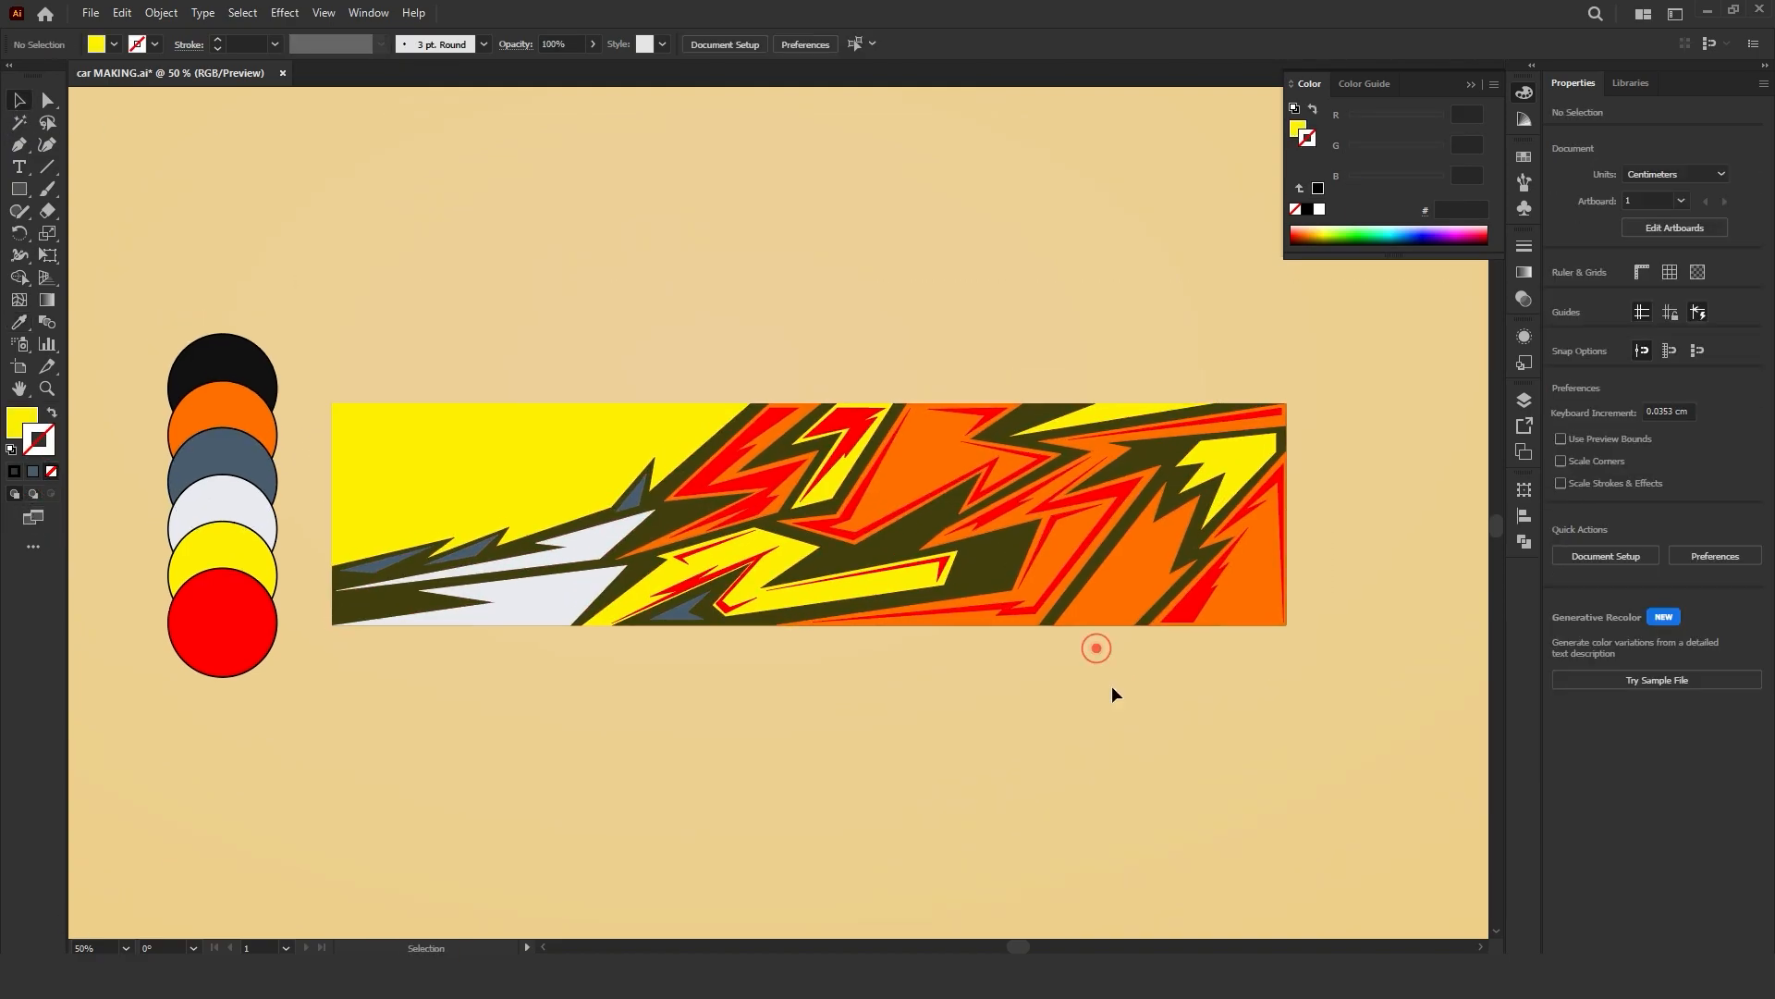
{"action": "left_click", "coordinate": [556, 600]}
{"action": "left_click", "coordinate": [582, 432]}
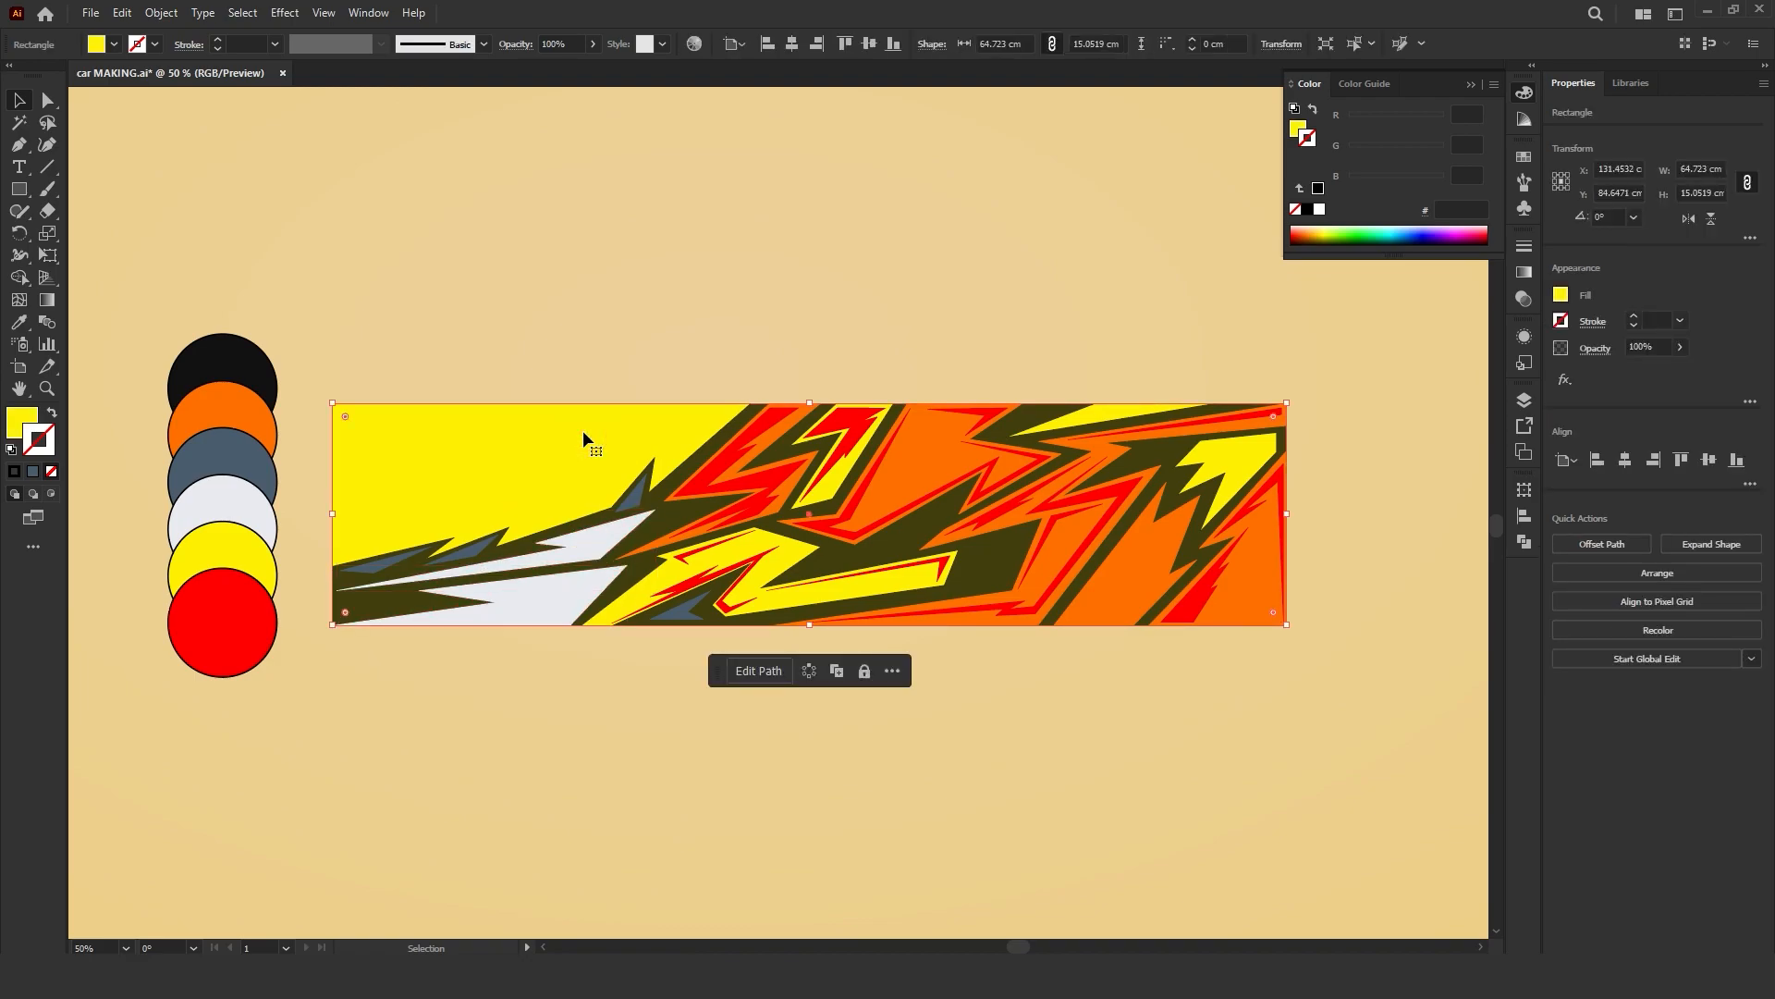
{"action": "left_click", "coordinate": [1106, 294]}
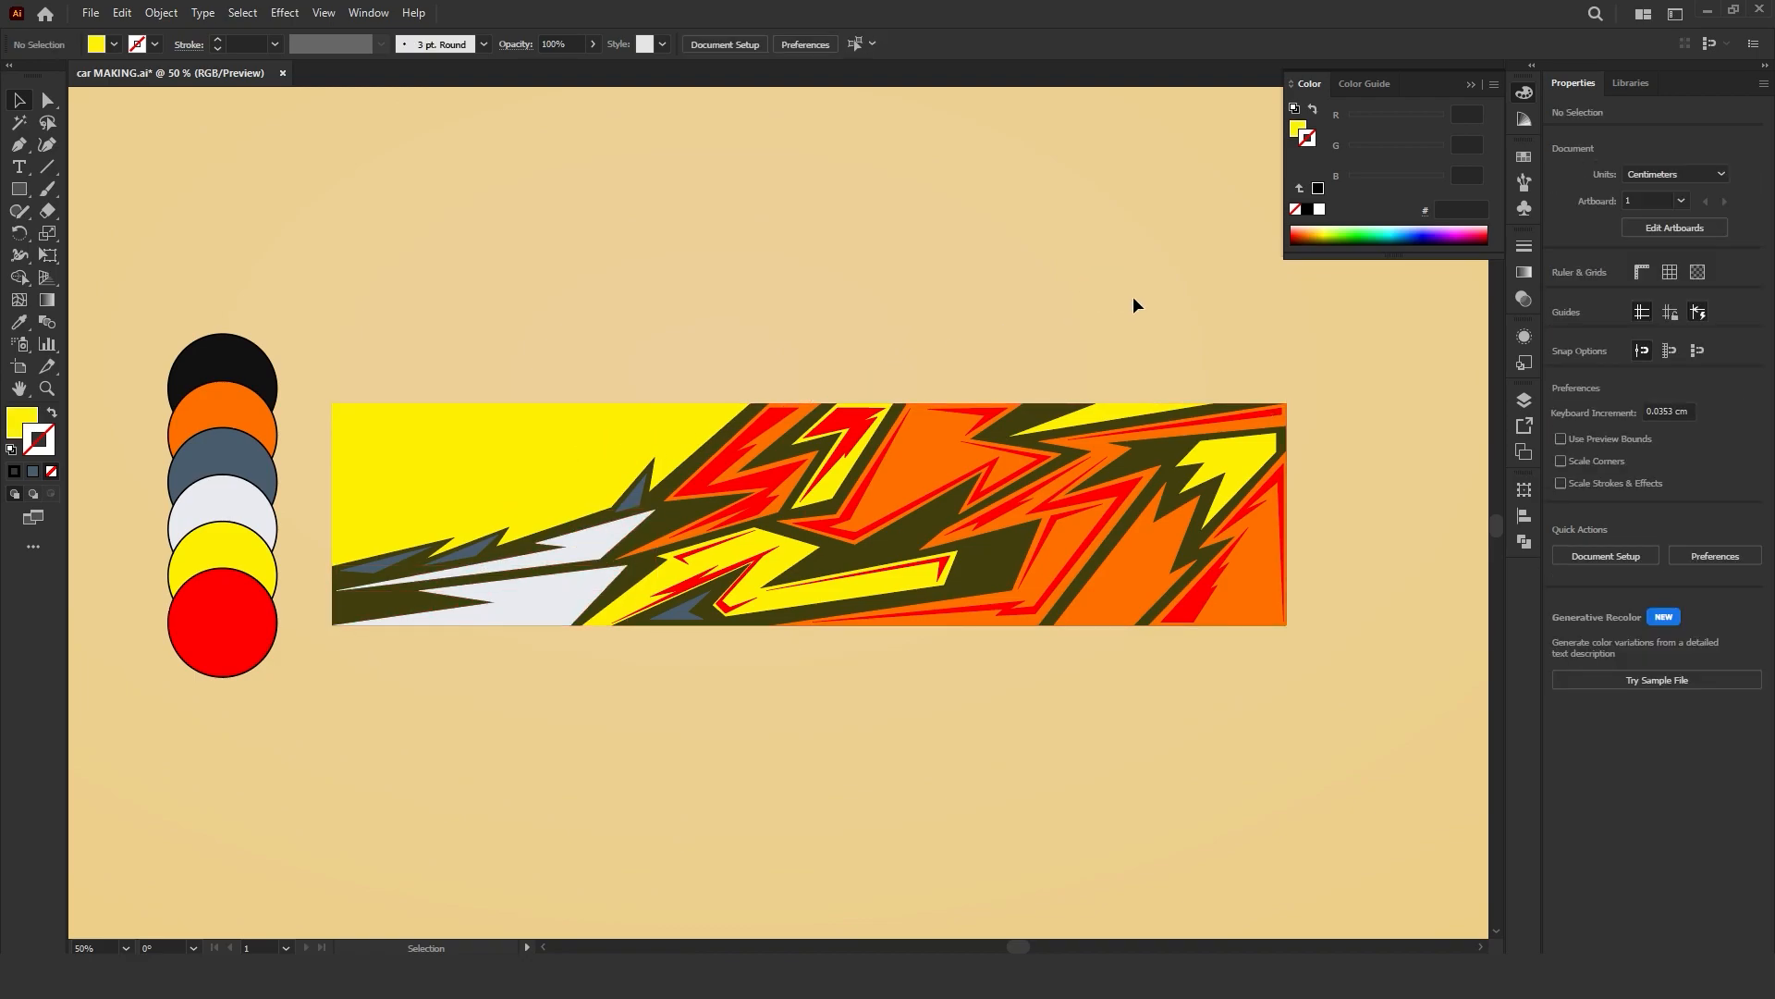
Step: Fill the inner outline in the rear yellow spike with the palette's red, matching the other red details, and remove its stroke
{"action": "left_click", "coordinate": [1276, 447]}
{"action": "left_click", "coordinate": [1239, 458]}
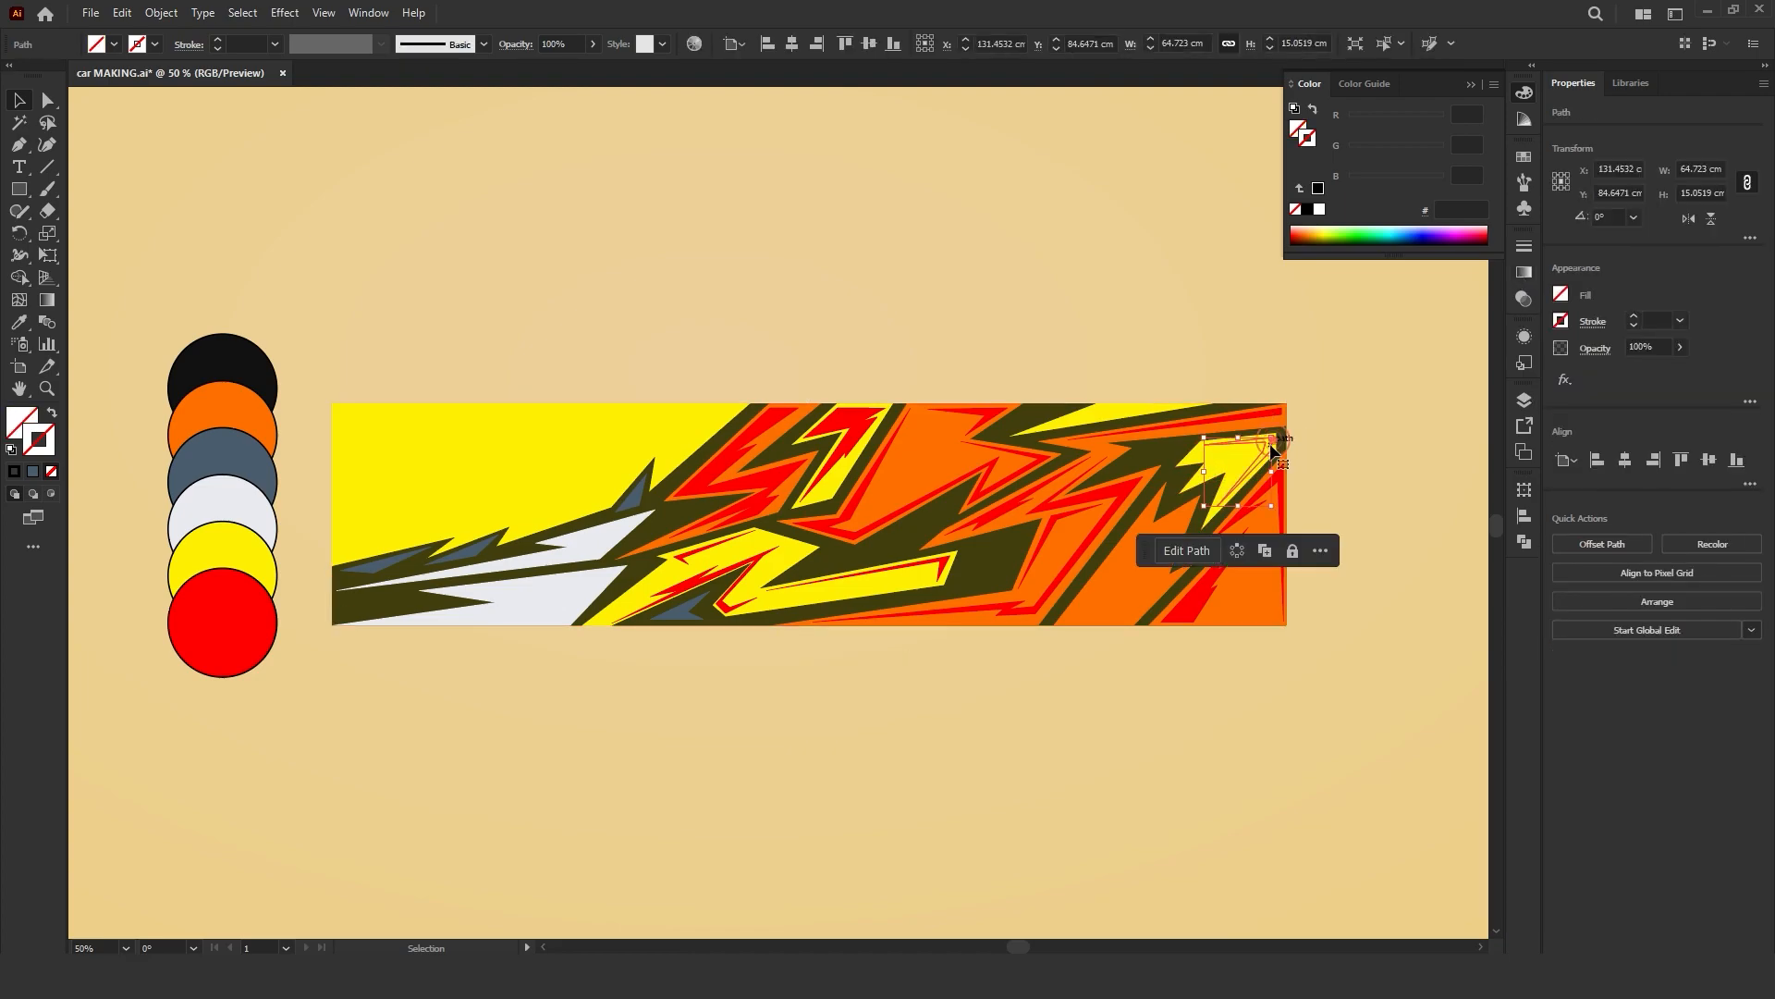
{"action": "left_click", "coordinate": [1108, 460], "text": "shift"}
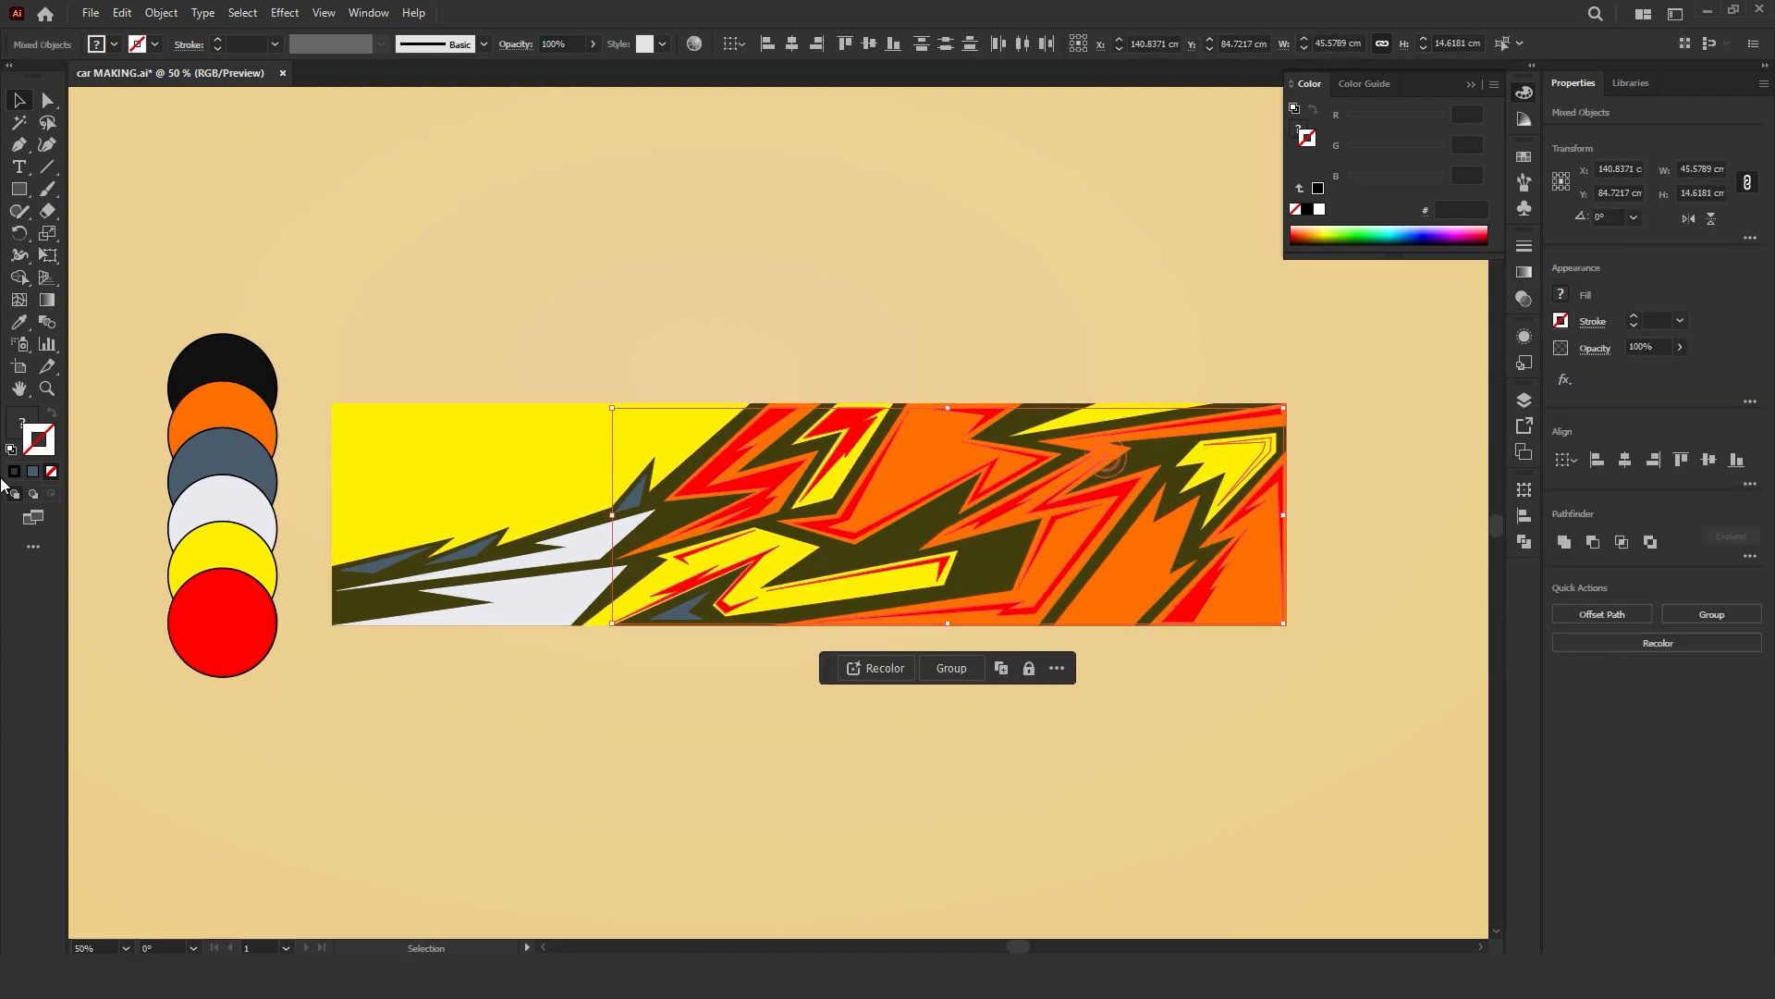
{"action": "key", "text": "i"}
{"action": "left_click", "coordinate": [231, 596]}
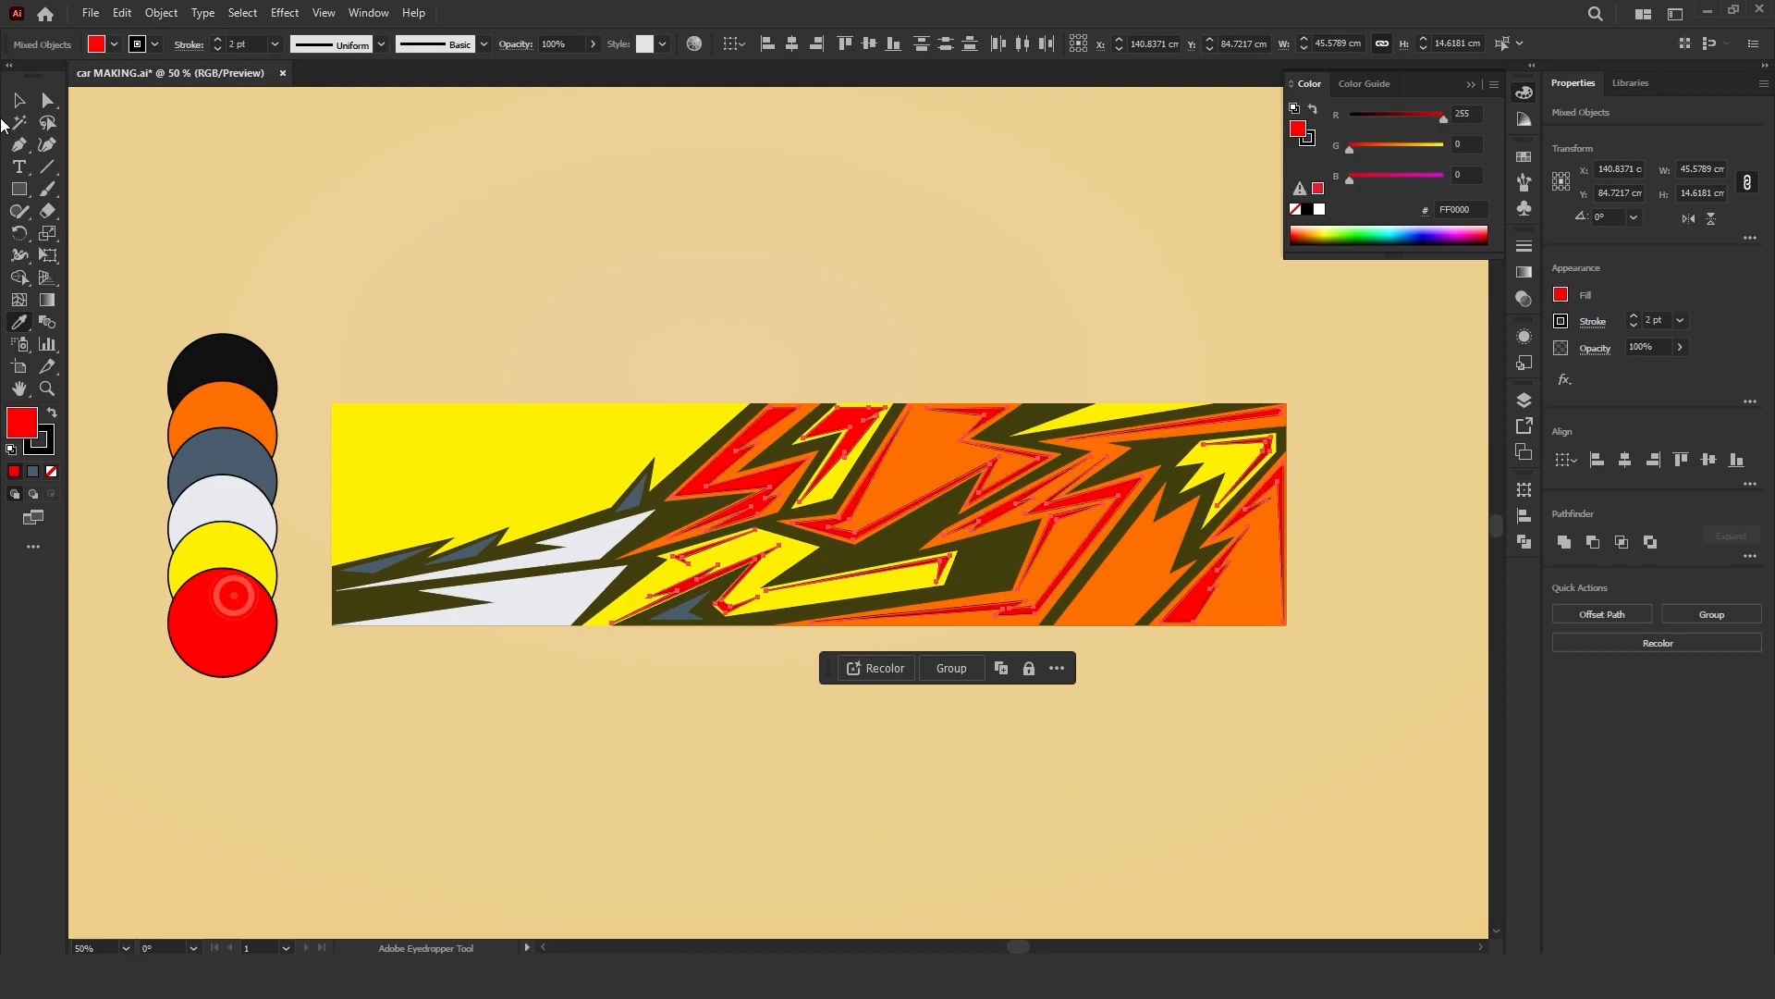
{"action": "left_click", "coordinate": [51, 470]}
{"action": "left_click", "coordinate": [513, 269]}
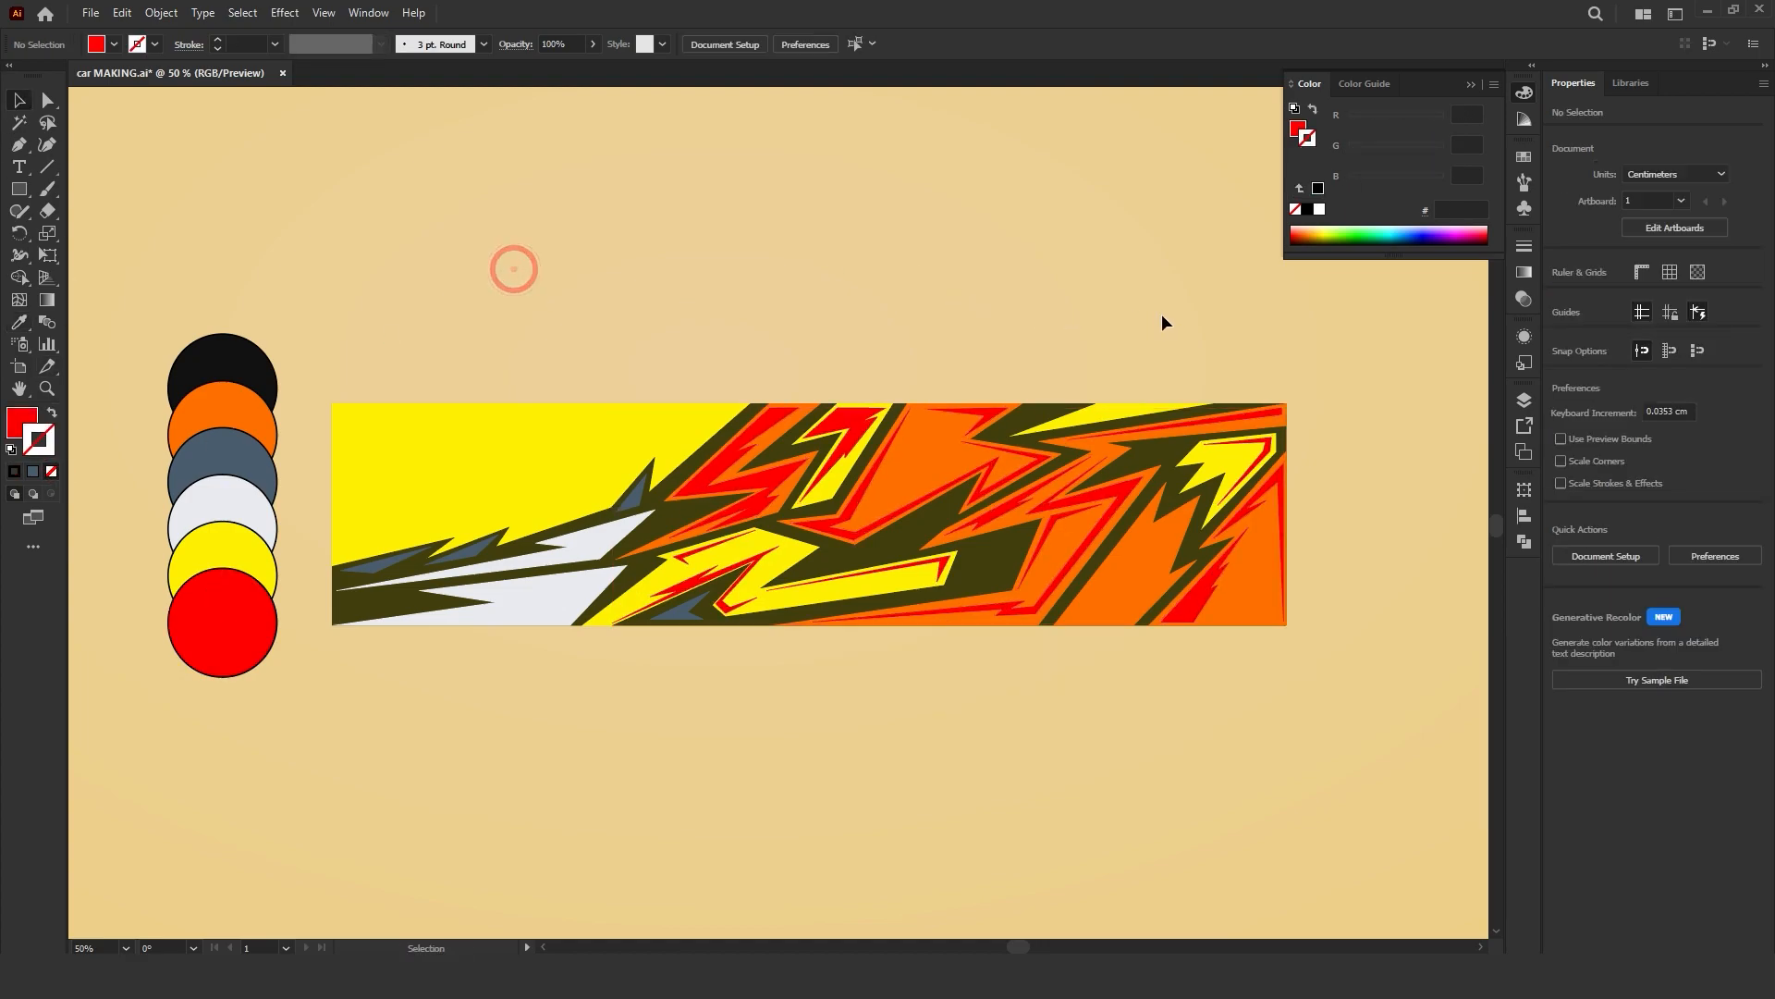
Step: Set the opacity of the black livery compound path to 100% and deselect it
{"action": "left_click", "coordinate": [722, 425]}
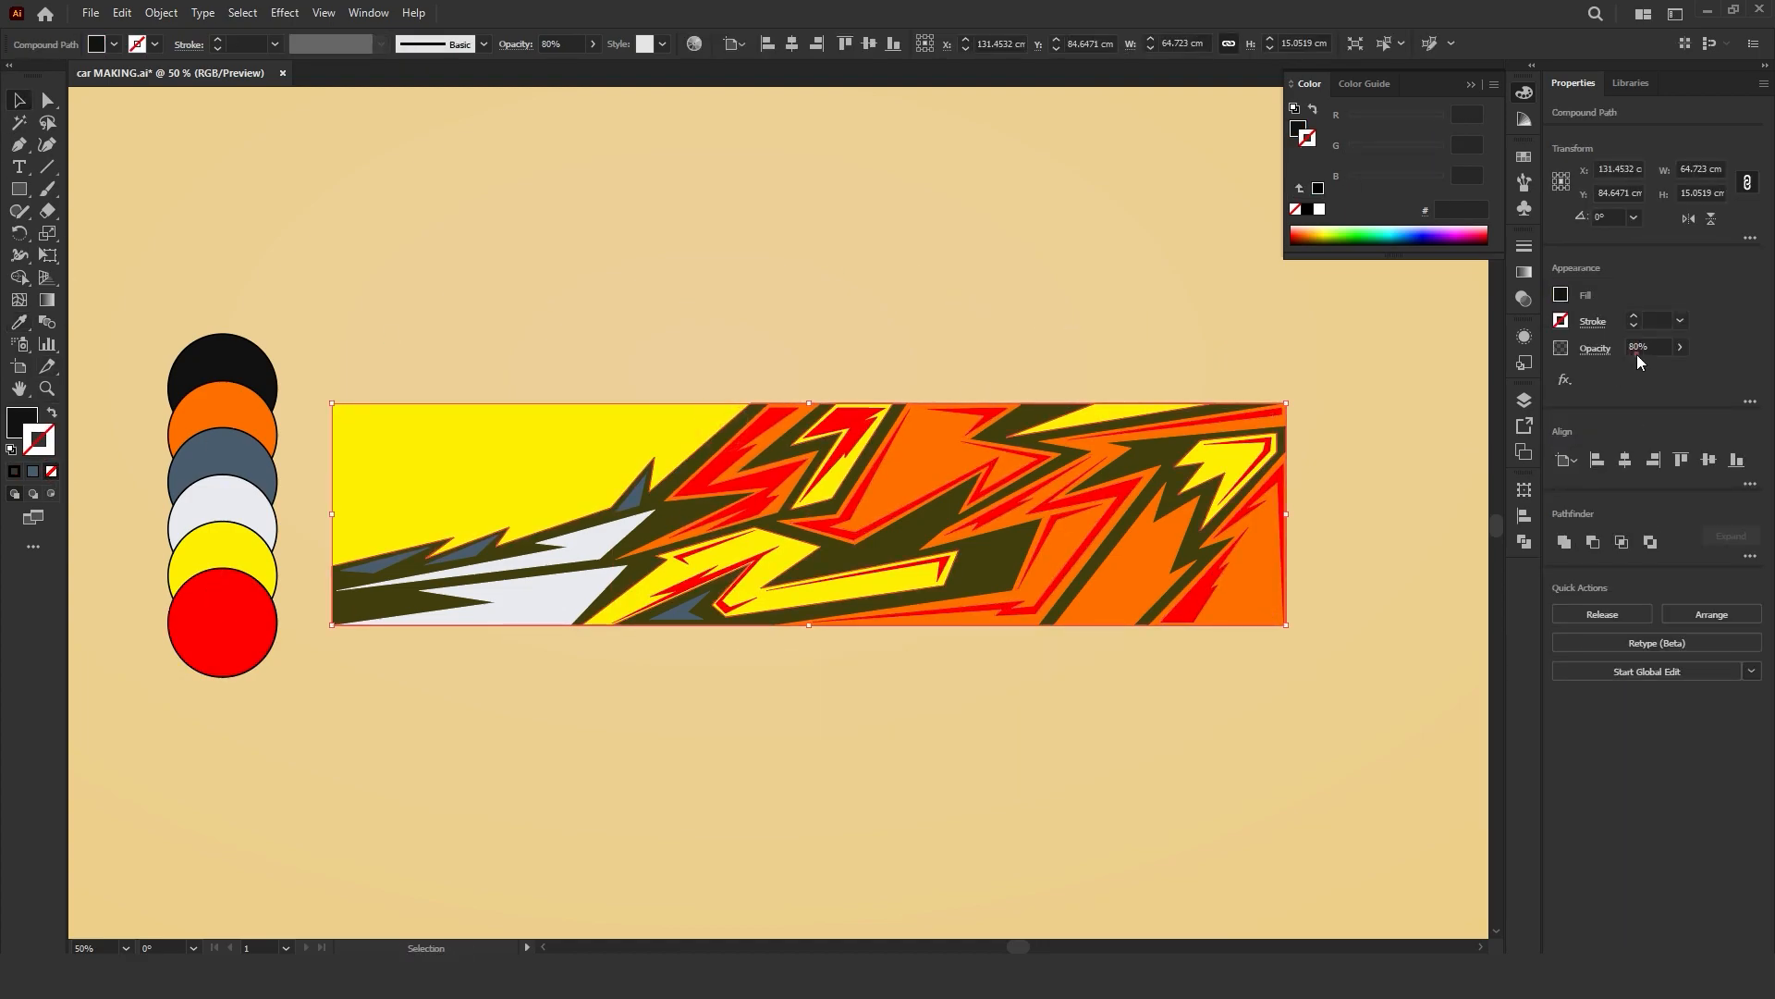
{"action": "type", "text": "100"}
{"action": "key", "text": "Return"}
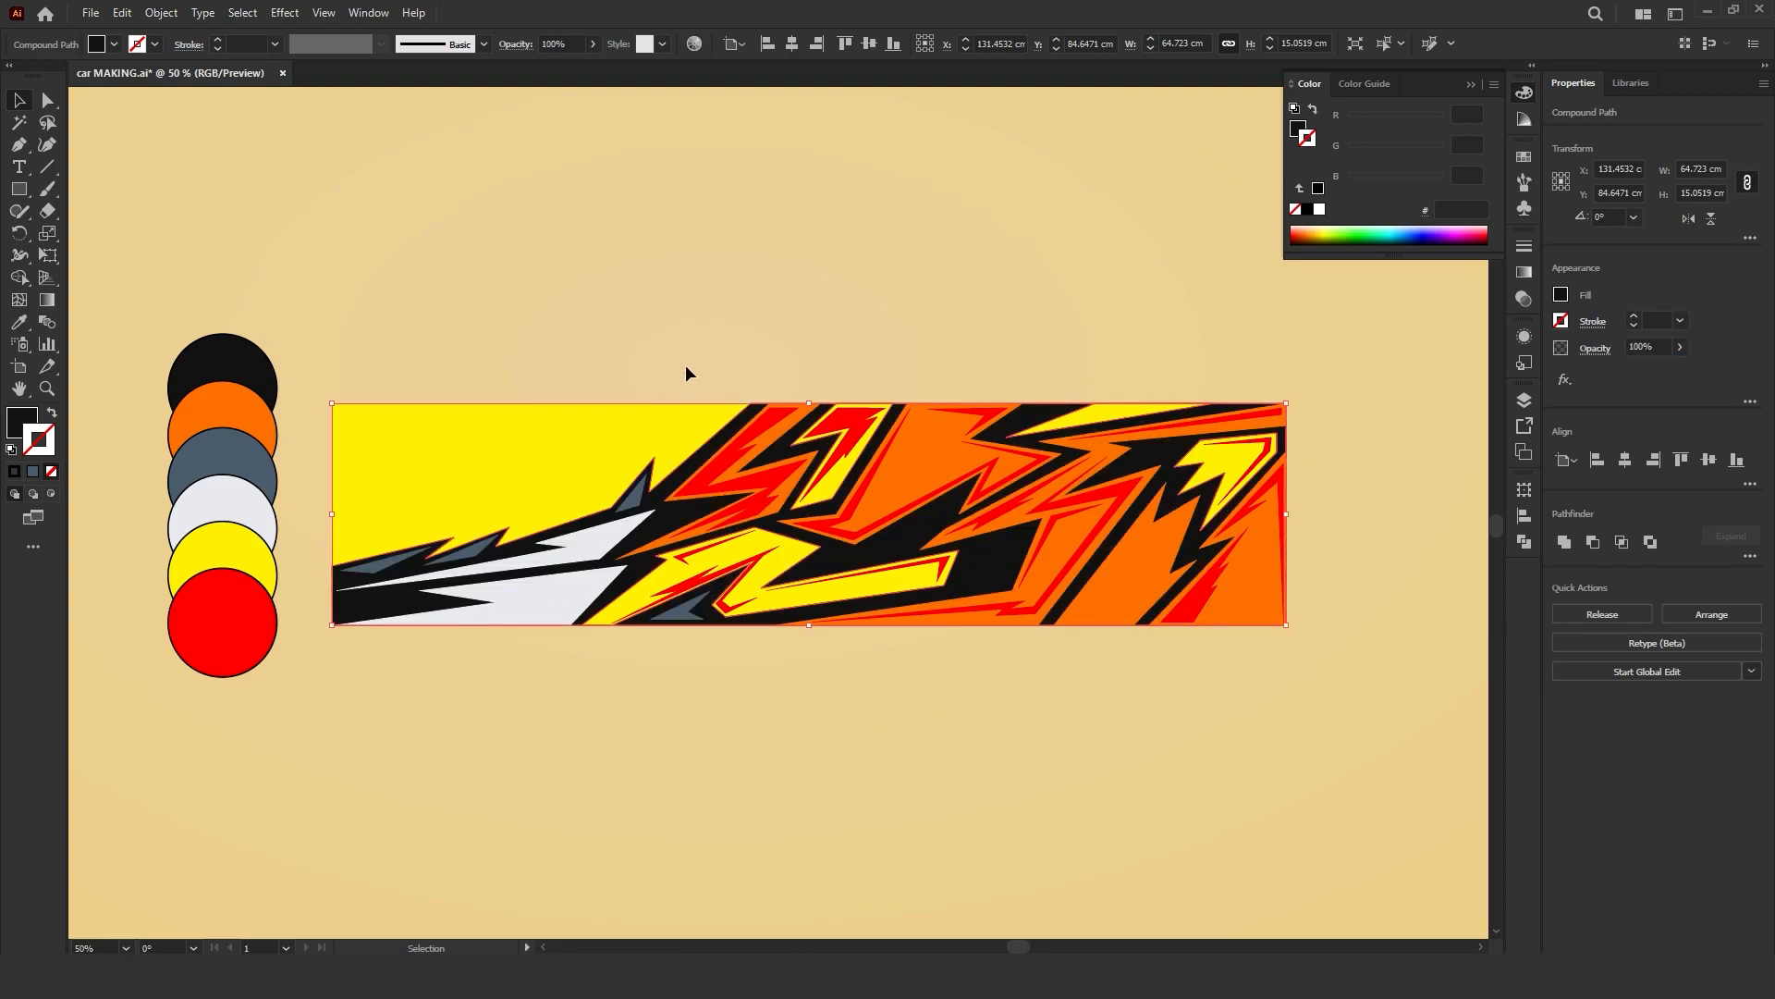
{"action": "left_click", "coordinate": [689, 374]}
{"action": "left_click", "coordinate": [638, 430]}
{"action": "left_click", "coordinate": [939, 357]}
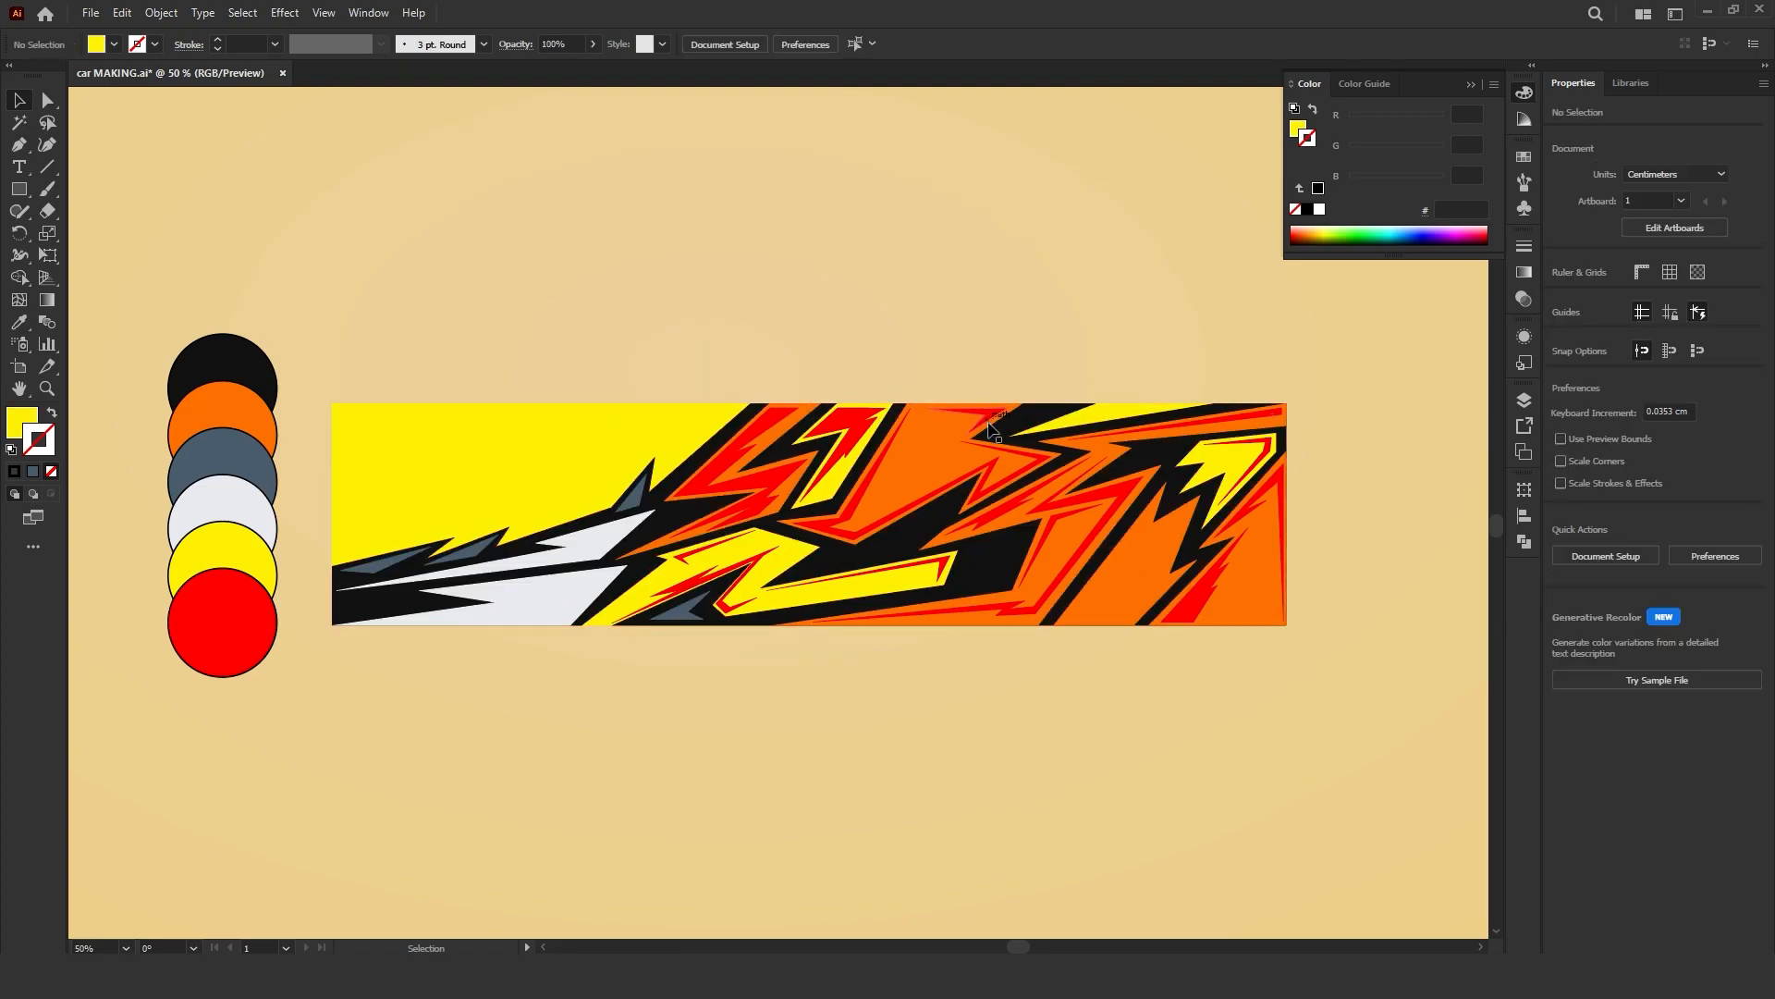
Step: Separate the slanted orange panel between the rear black bands from the rest of the orange group
{"action": "left_click", "coordinate": [1178, 578]}
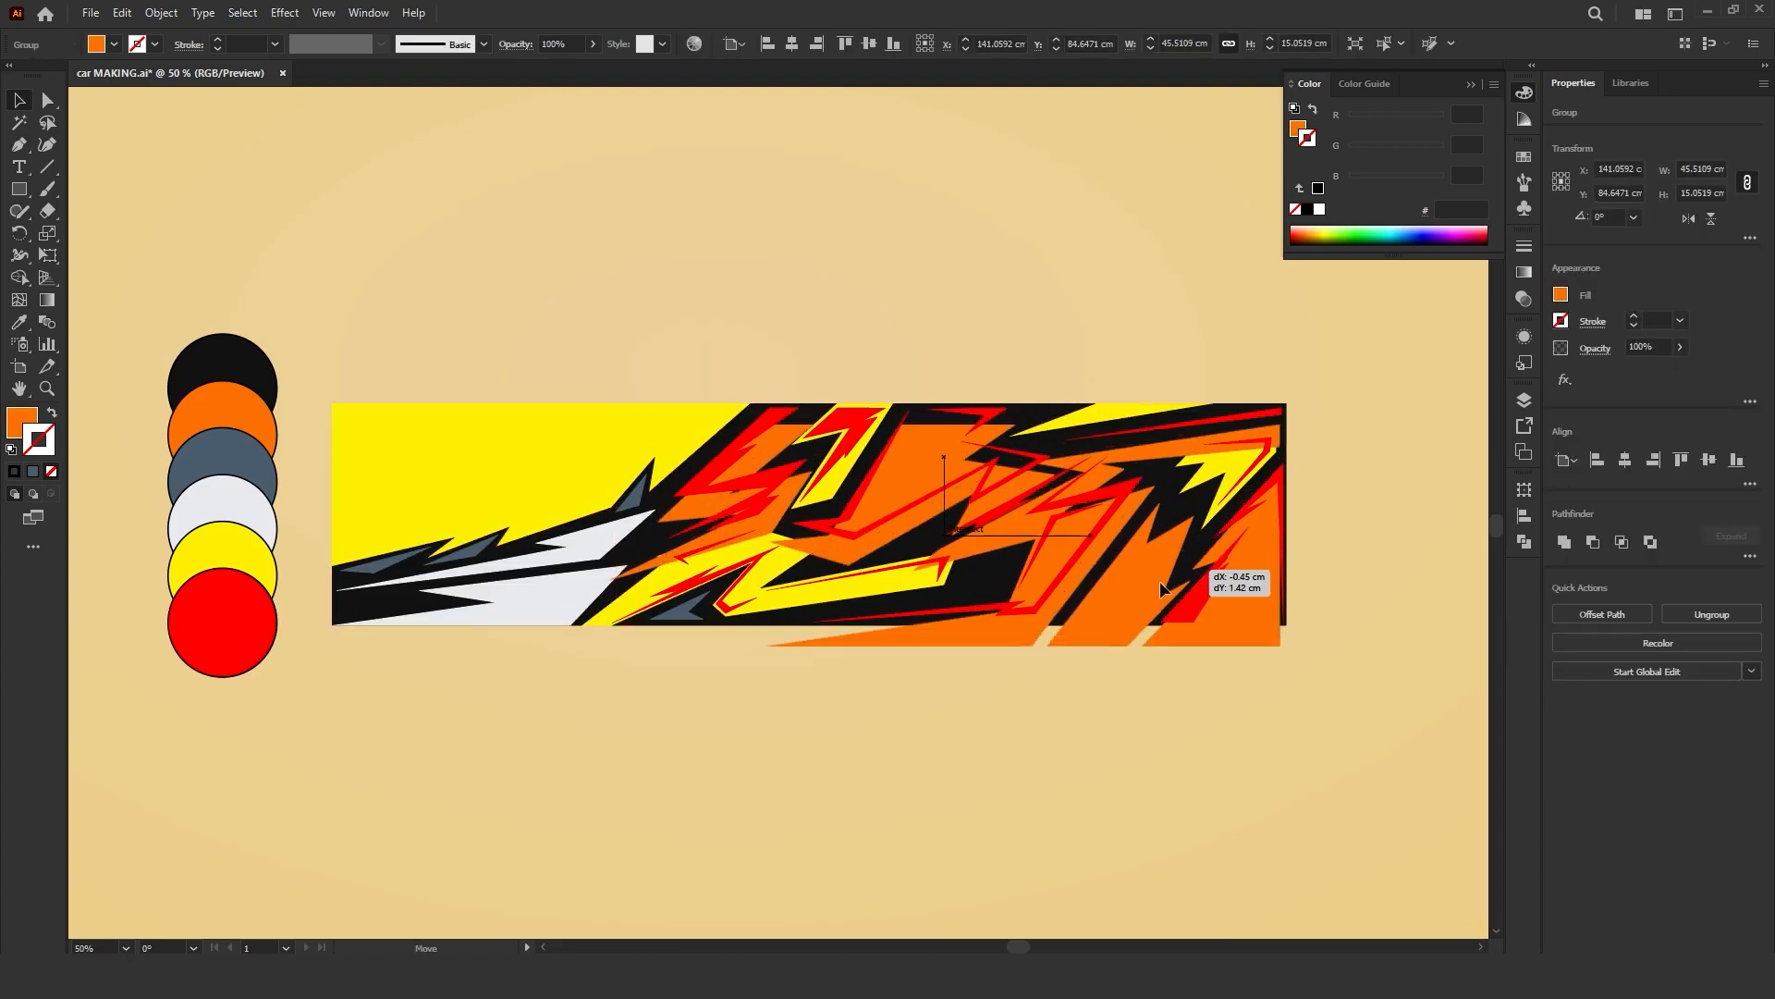
{"action": "right_click", "coordinate": [1156, 471]}
{"action": "left_click", "coordinate": [1188, 297]}
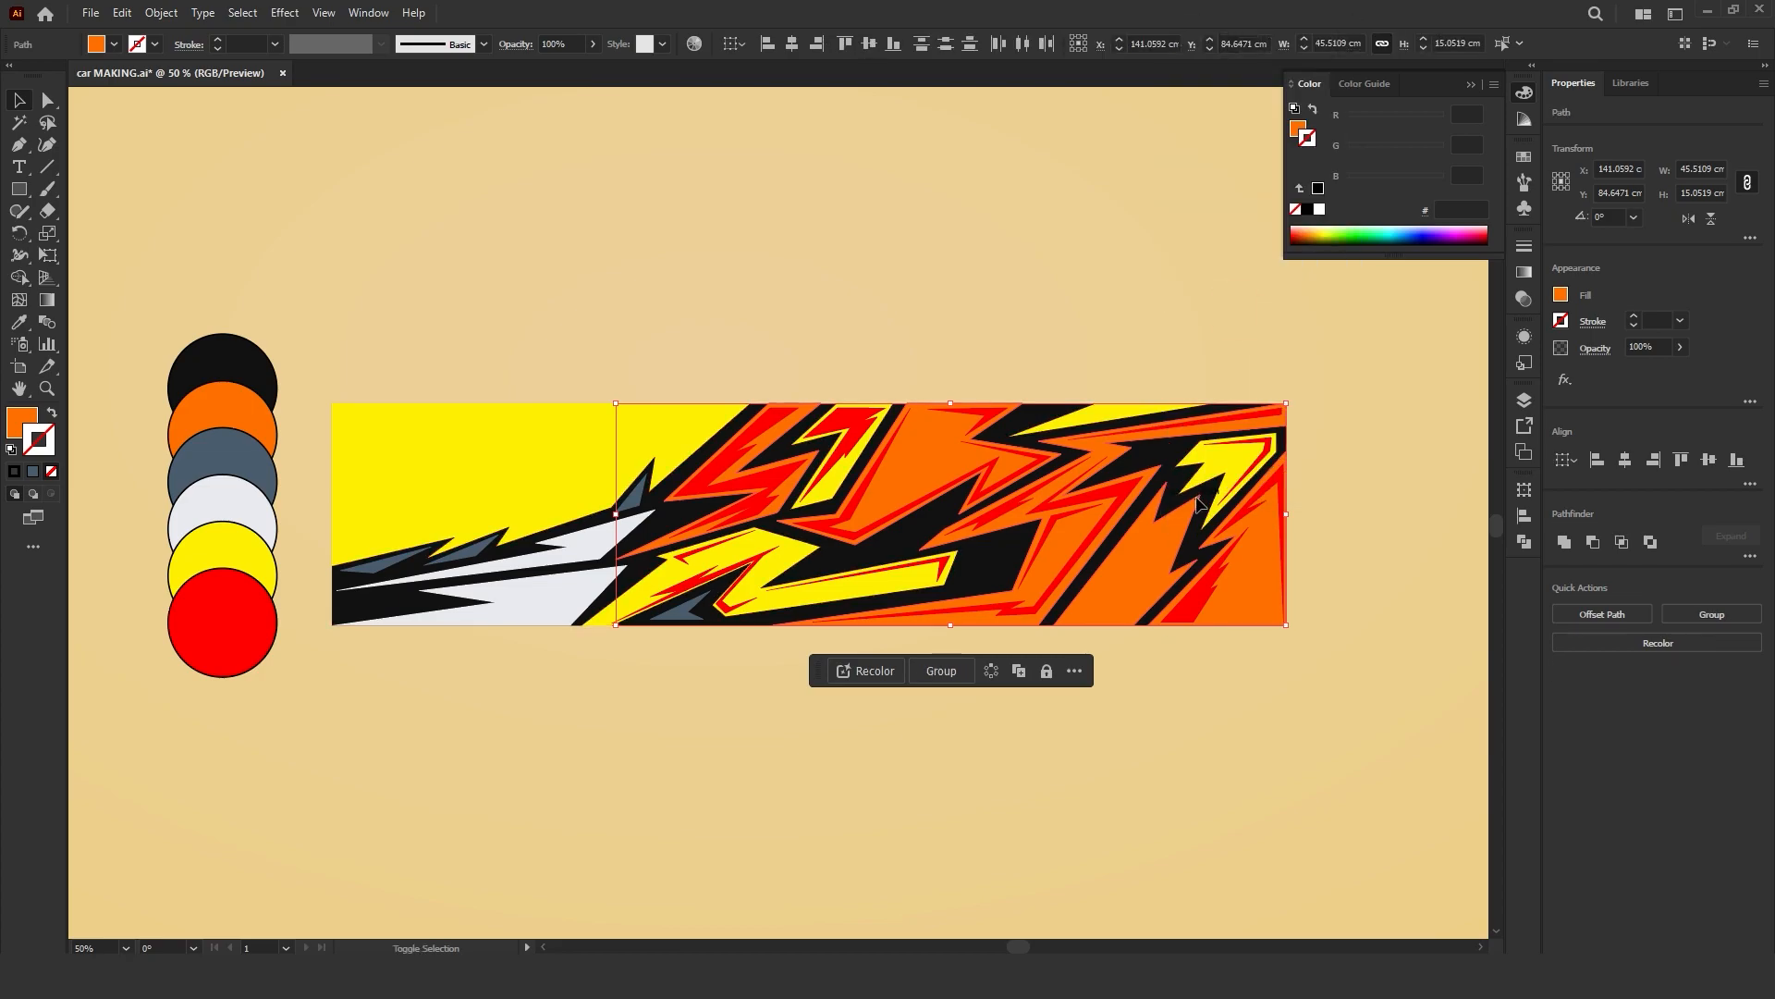
{"action": "right_click", "coordinate": [1175, 452]}
{"action": "left_click", "coordinate": [1228, 643]}
{"action": "left_click", "coordinate": [1381, 532]}
Step: Try to subtract the slanted rear orange panel from the black livery shape with Minus Front, then undo the attempt
{"action": "left_click", "coordinate": [1186, 553]}
{"action": "left_click", "coordinate": [1169, 457], "text": "shift"}
{"action": "left_click", "coordinate": [1248, 698]}
{"action": "left_click_drag", "start_coordinate": [1161, 464], "coordinate": [1162, 473]}
{"action": "key", "text": "ctrl+z"}
{"action": "left_click_drag", "start_coordinate": [1163, 534], "coordinate": [1177, 576]}
{"action": "key", "text": "ctrl+z"}
{"action": "left_click", "coordinate": [1017, 542], "text": "shift"}
{"action": "left_click", "coordinate": [1592, 542]}
{"action": "key", "text": "ctrl+z"}
{"action": "key", "text": "ctrl+z"}
{"action": "key", "text": "ctrl+z"}
Step: Try to combine the slanted rear panel and the black livery shape into a compound path, then undo it
{"action": "left_click", "coordinate": [1446, 491]}
{"action": "key", "text": "ctrl+z"}
{"action": "left_click_drag", "start_coordinate": [1146, 534], "coordinate": [1172, 448]}
{"action": "key", "text": "ctrl+z"}
{"action": "left_click", "coordinate": [1172, 552], "text": "shift"}
{"action": "key", "text": "ctrl+8"}
{"action": "key", "text": "ctrl+z"}
{"action": "left_click", "coordinate": [1229, 313]}
Step: Release the black compound path and rebuild it with the slanted rear panel included as another cut-out
{"action": "right_click", "coordinate": [1167, 457]}
{"action": "left_click", "coordinate": [1262, 713]}
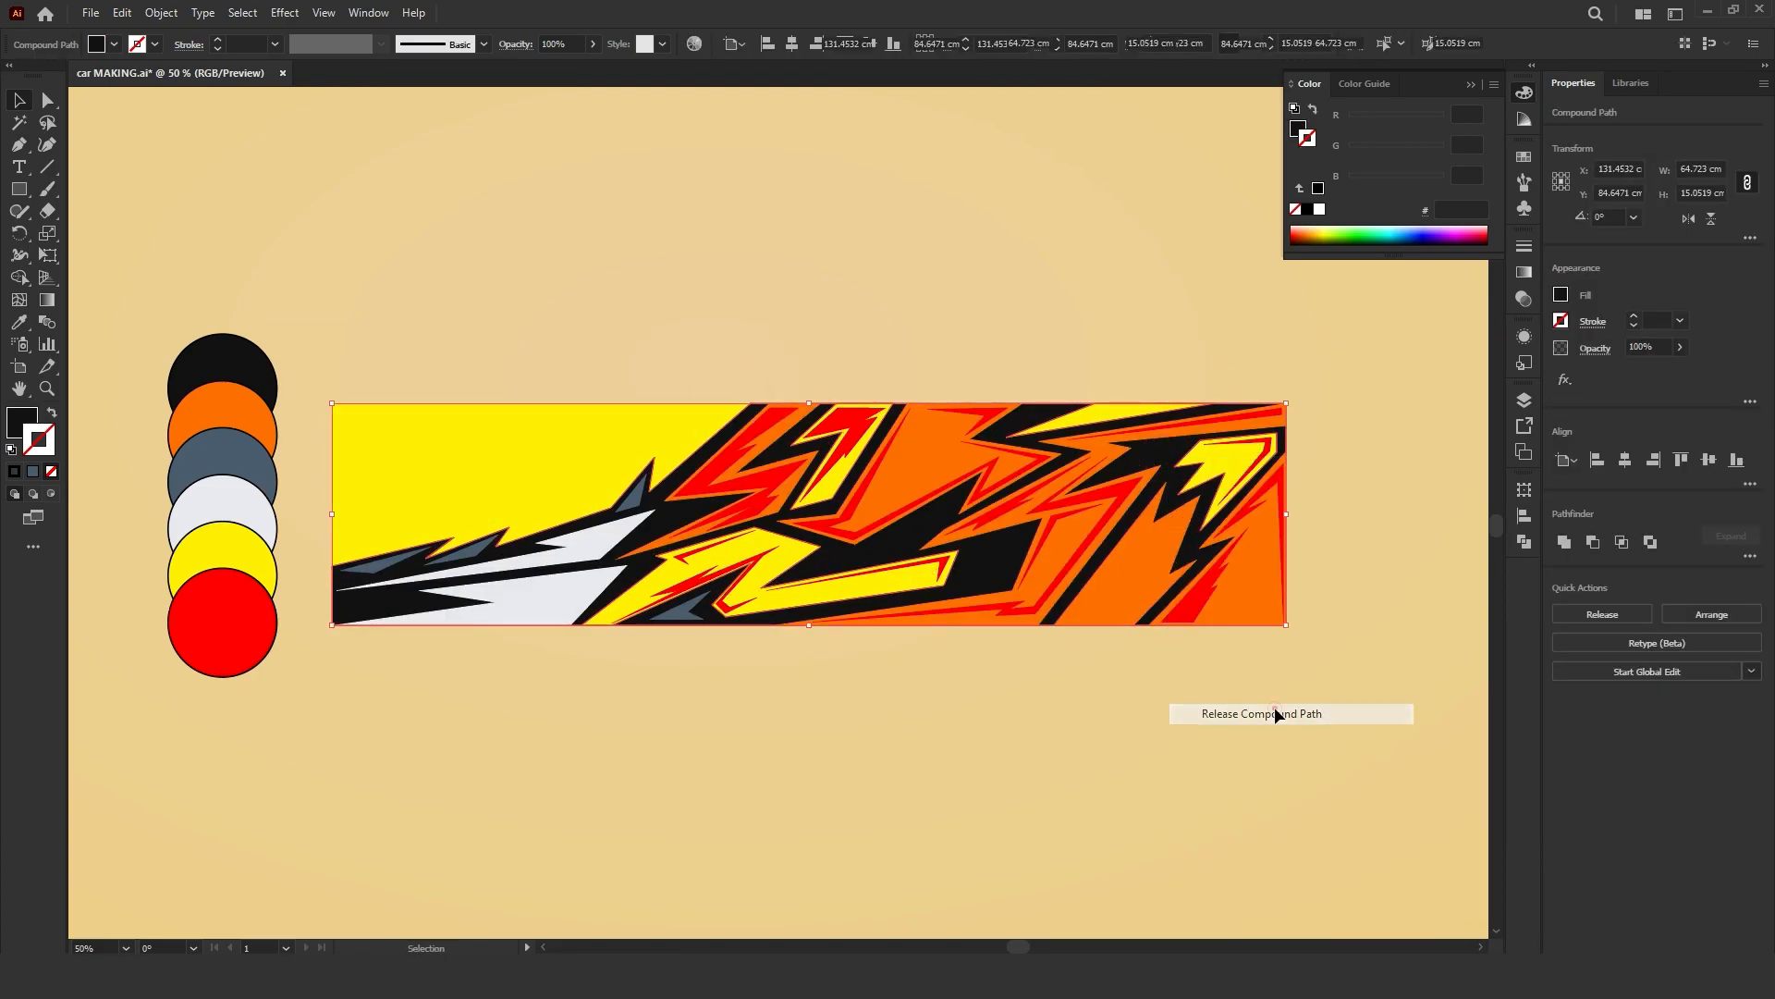
{"action": "left_click", "coordinate": [1143, 594], "text": "shift"}
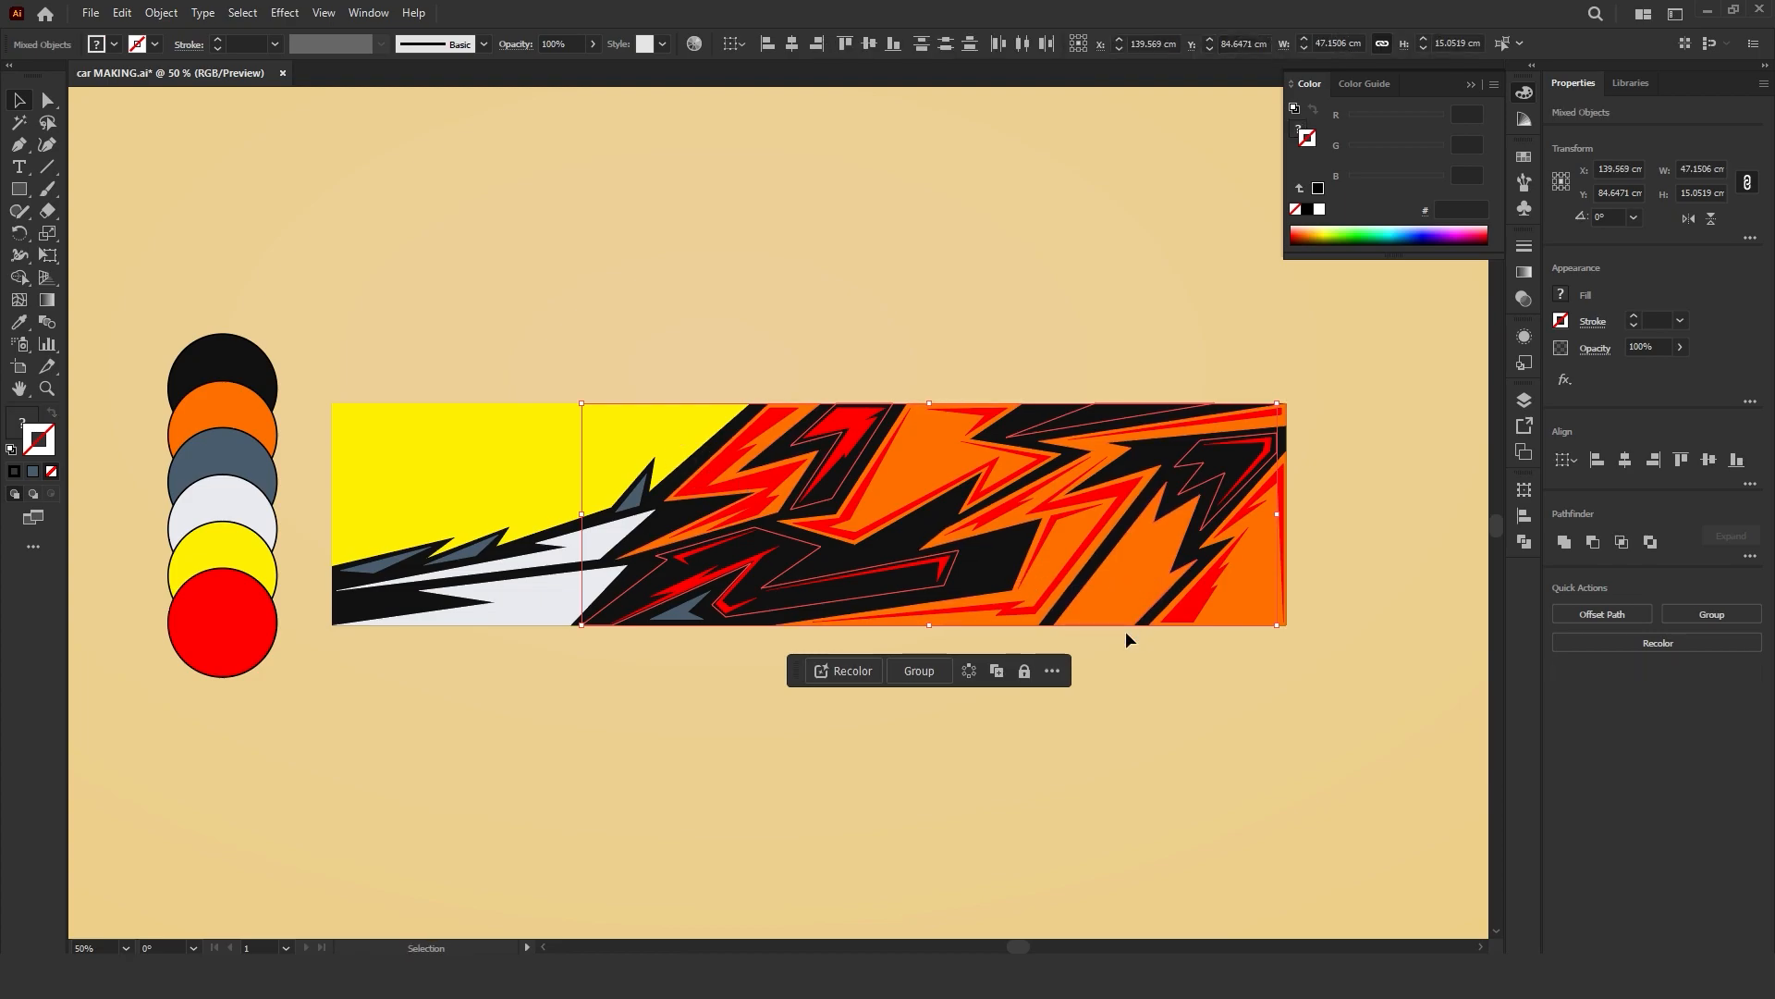
{"action": "left_click", "coordinate": [1591, 542]}
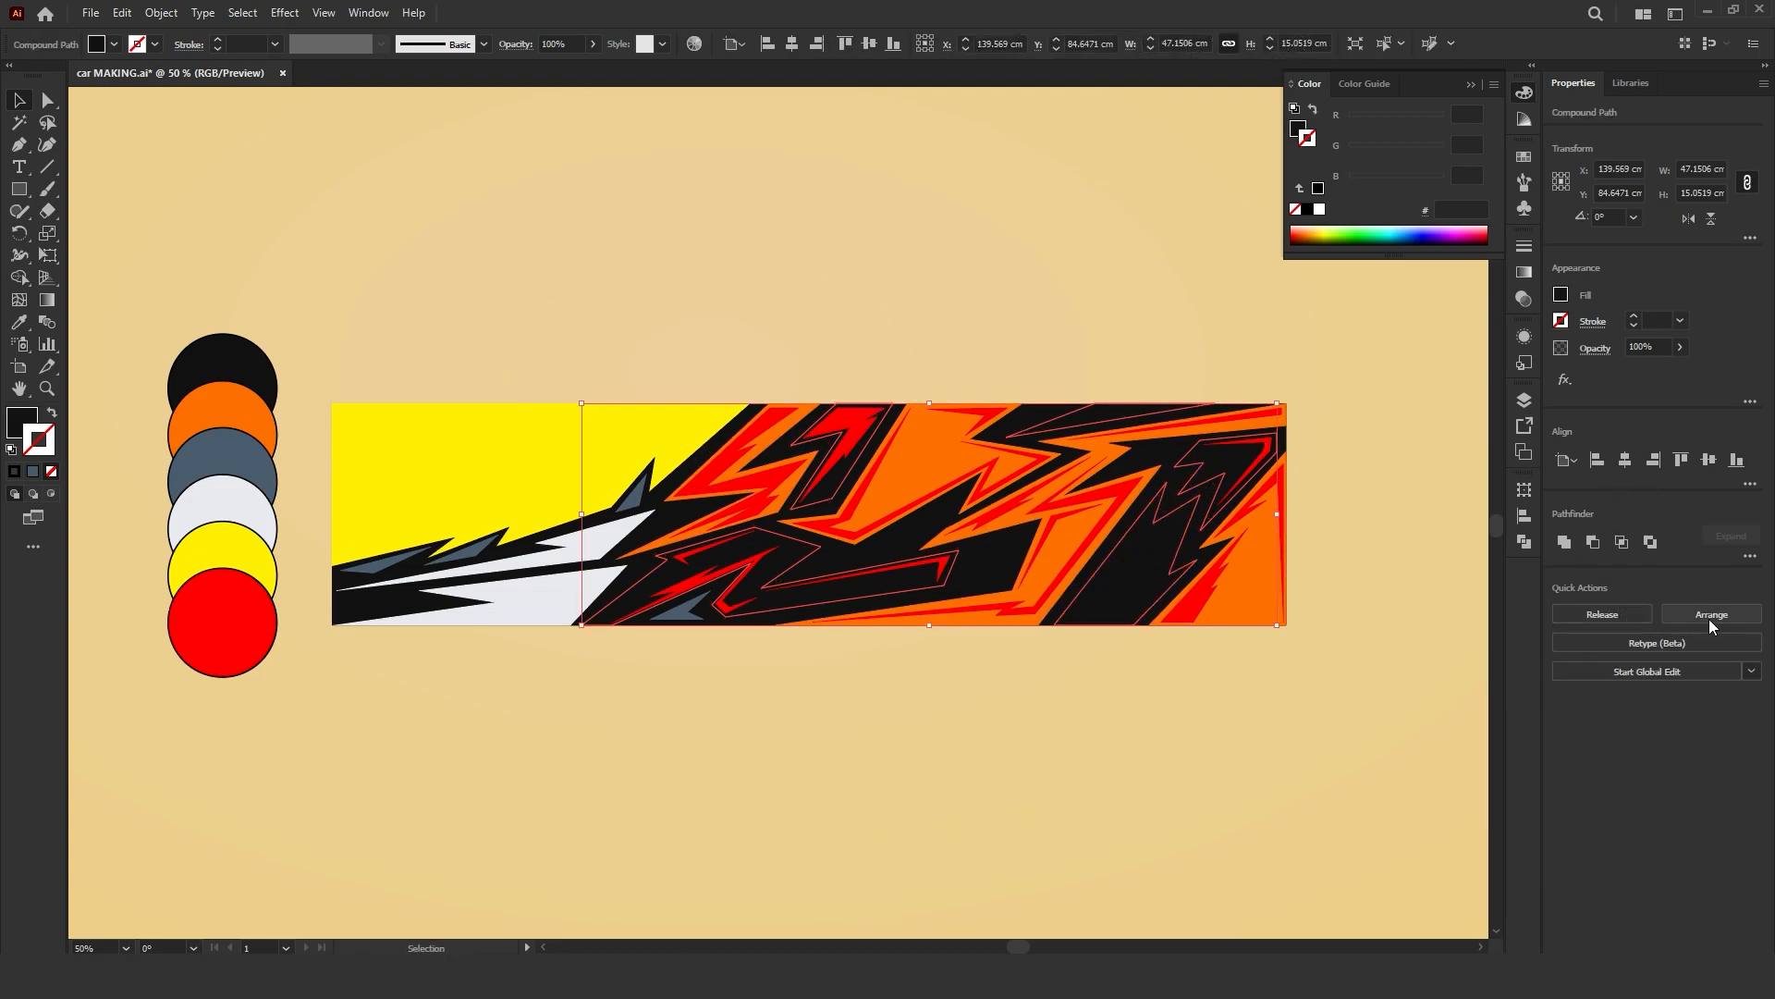
{"action": "left_click", "coordinate": [1603, 614]}
{"action": "left_click", "coordinate": [1564, 541]}
{"action": "left_click", "coordinate": [1043, 420], "text": "shift"}
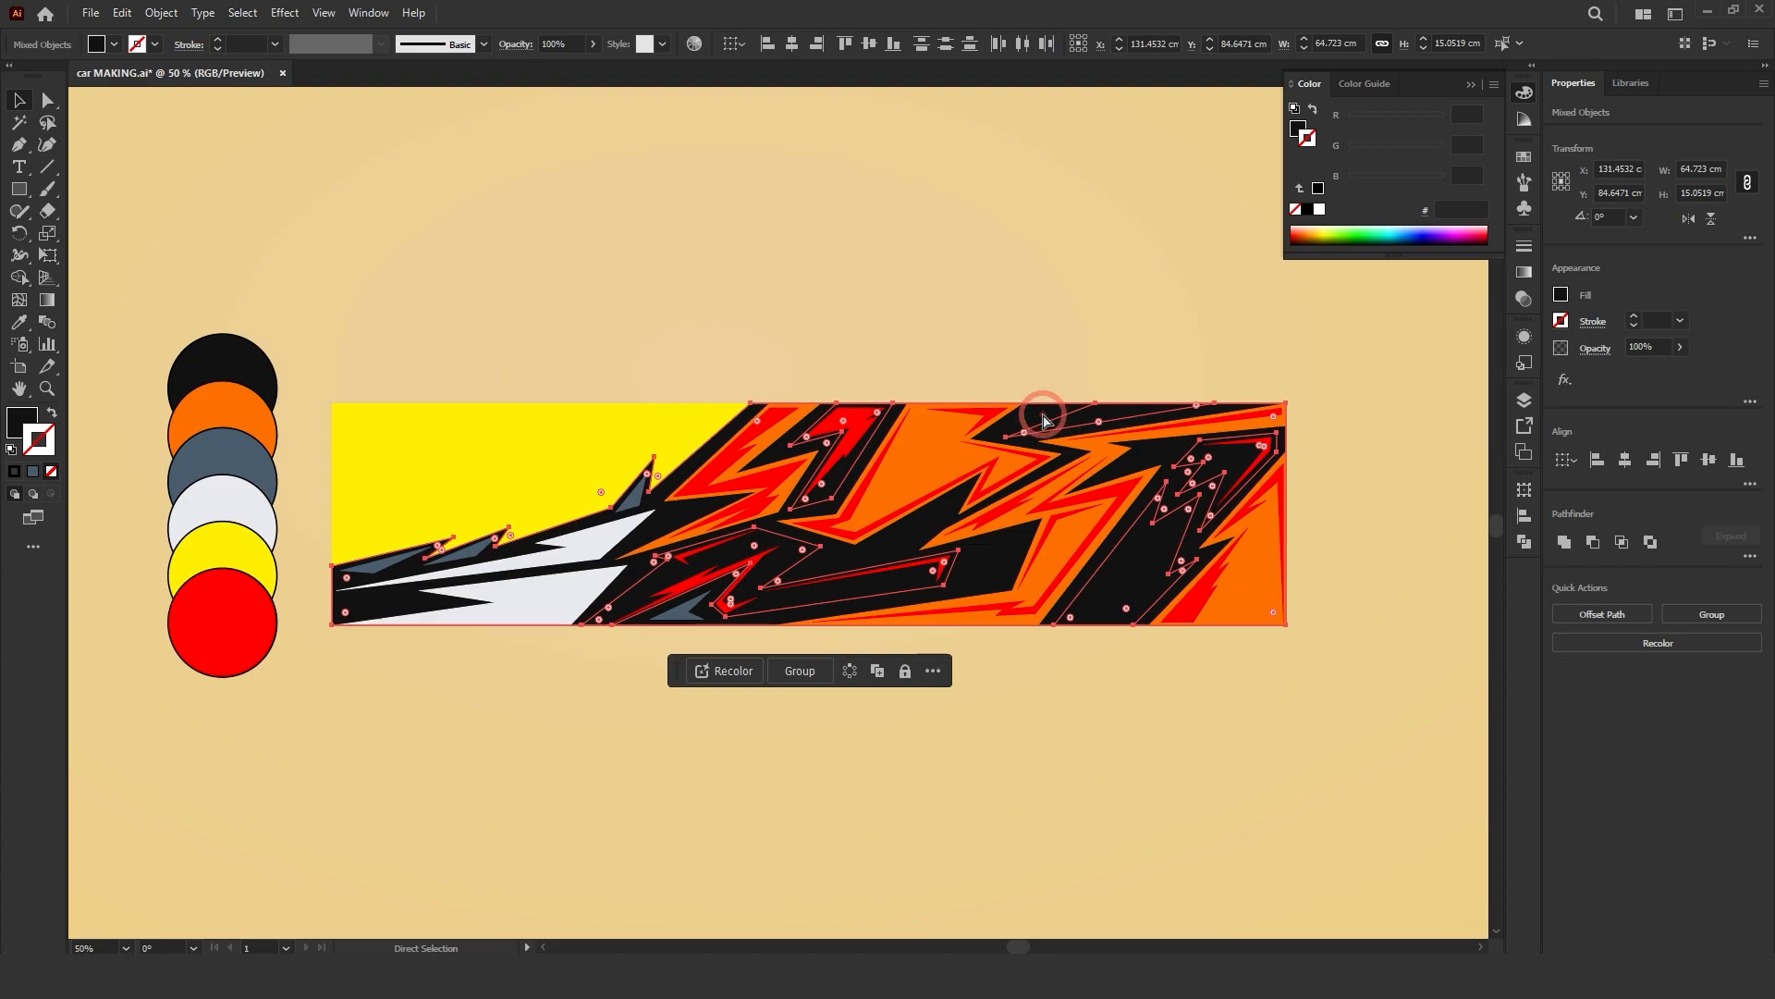
{"action": "key", "text": "ctrl+8"}
Step: Undo the last trial edits on the livery shapes and deselect everything
{"action": "left_click", "coordinate": [1034, 321]}
{"action": "left_click_drag", "start_coordinate": [700, 395], "coordinate": [739, 434]}
{"action": "key", "text": "ctrl+z"}
{"action": "key", "text": "ctrl+z"}
{"action": "key", "text": "ctrl+z"}
{"action": "key", "text": "ctrl+z"}
{"action": "key", "text": "ctrl+z"}
{"action": "key", "text": "v"}
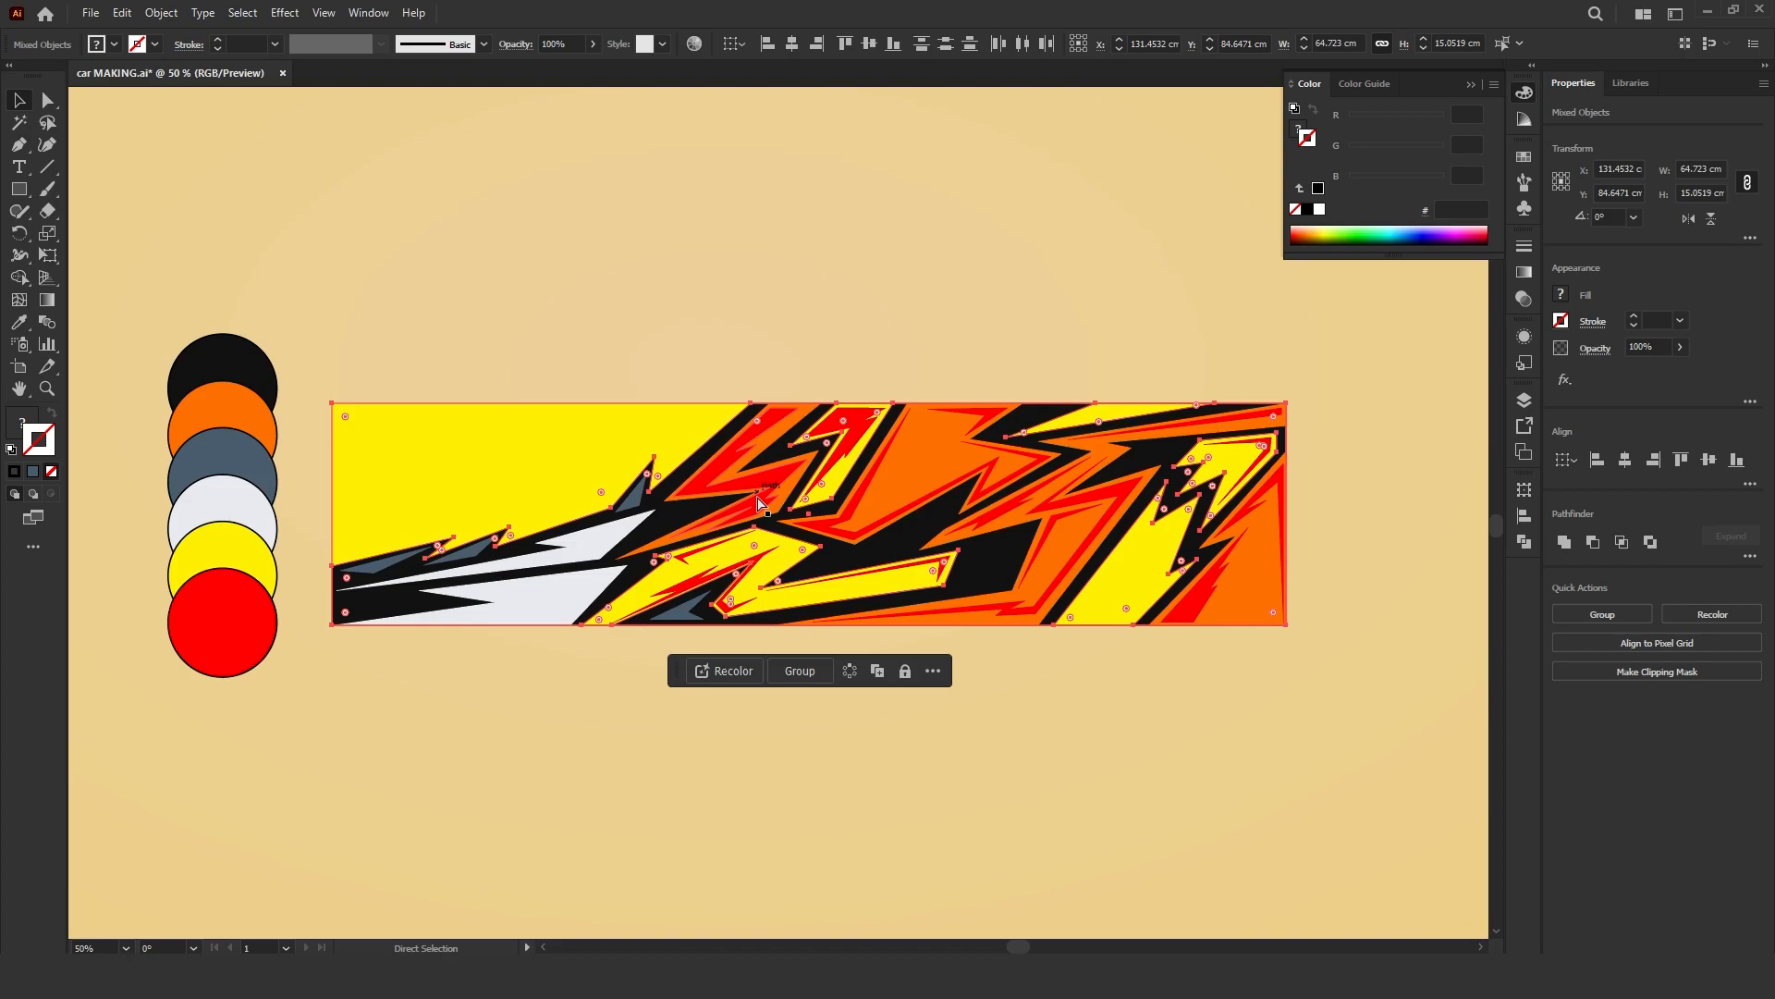
{"action": "left_click", "coordinate": [803, 229]}
{"action": "left_click", "coordinate": [839, 405]}
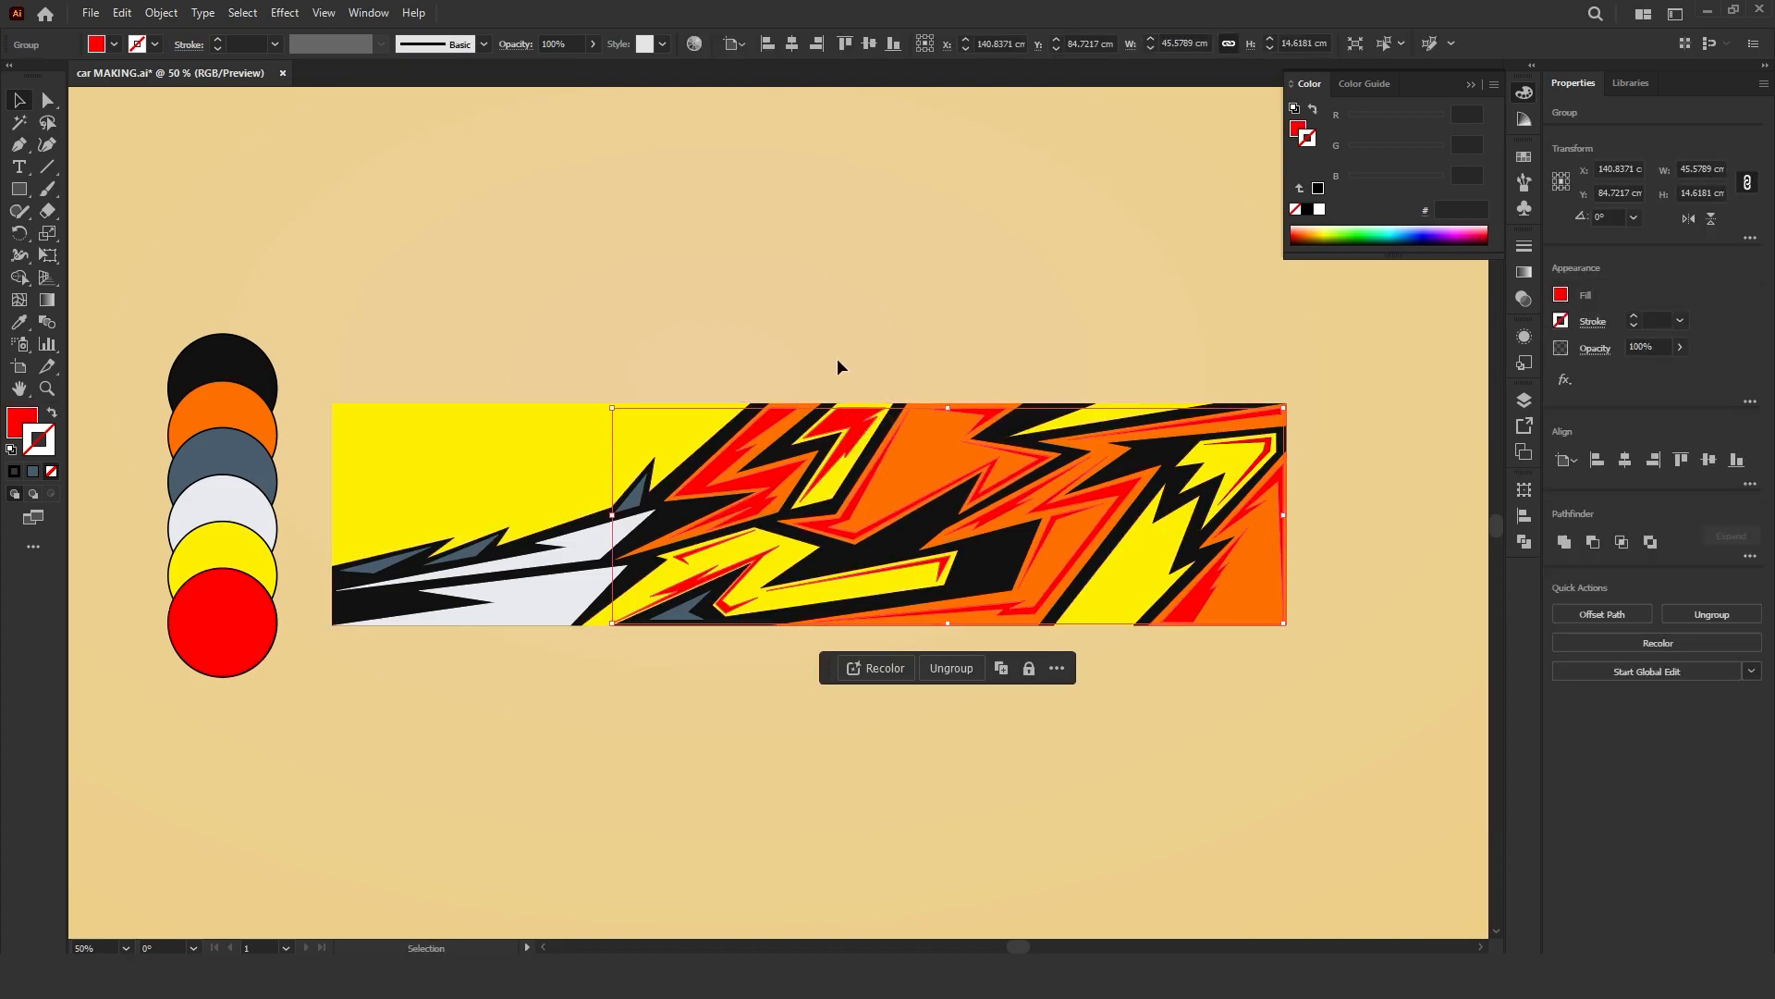
{"action": "left_click", "coordinate": [844, 329]}
{"action": "left_click", "coordinate": [735, 256]}
Step: Fill the yellow background rectangle with a linear gradient and set its end stop to the palette's yellow
{"action": "left_click", "coordinate": [584, 419]}
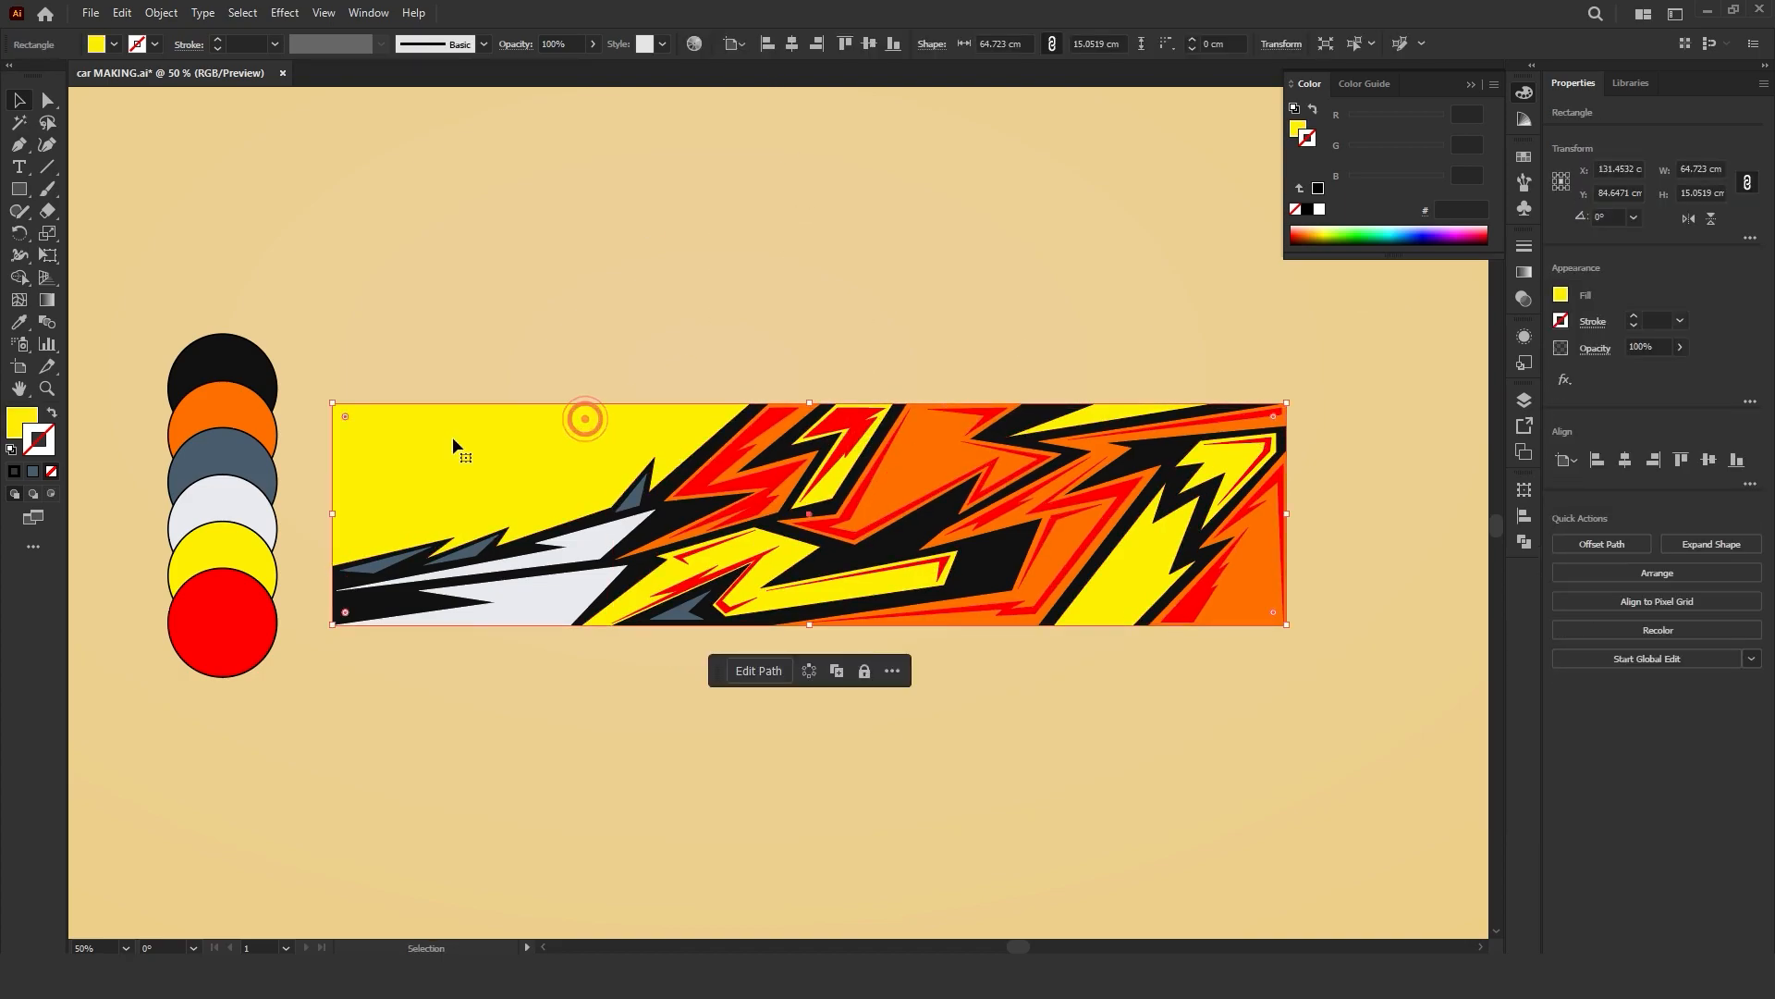
{"action": "double_click", "coordinate": [22, 423]}
{"action": "left_click", "coordinate": [1116, 407]}
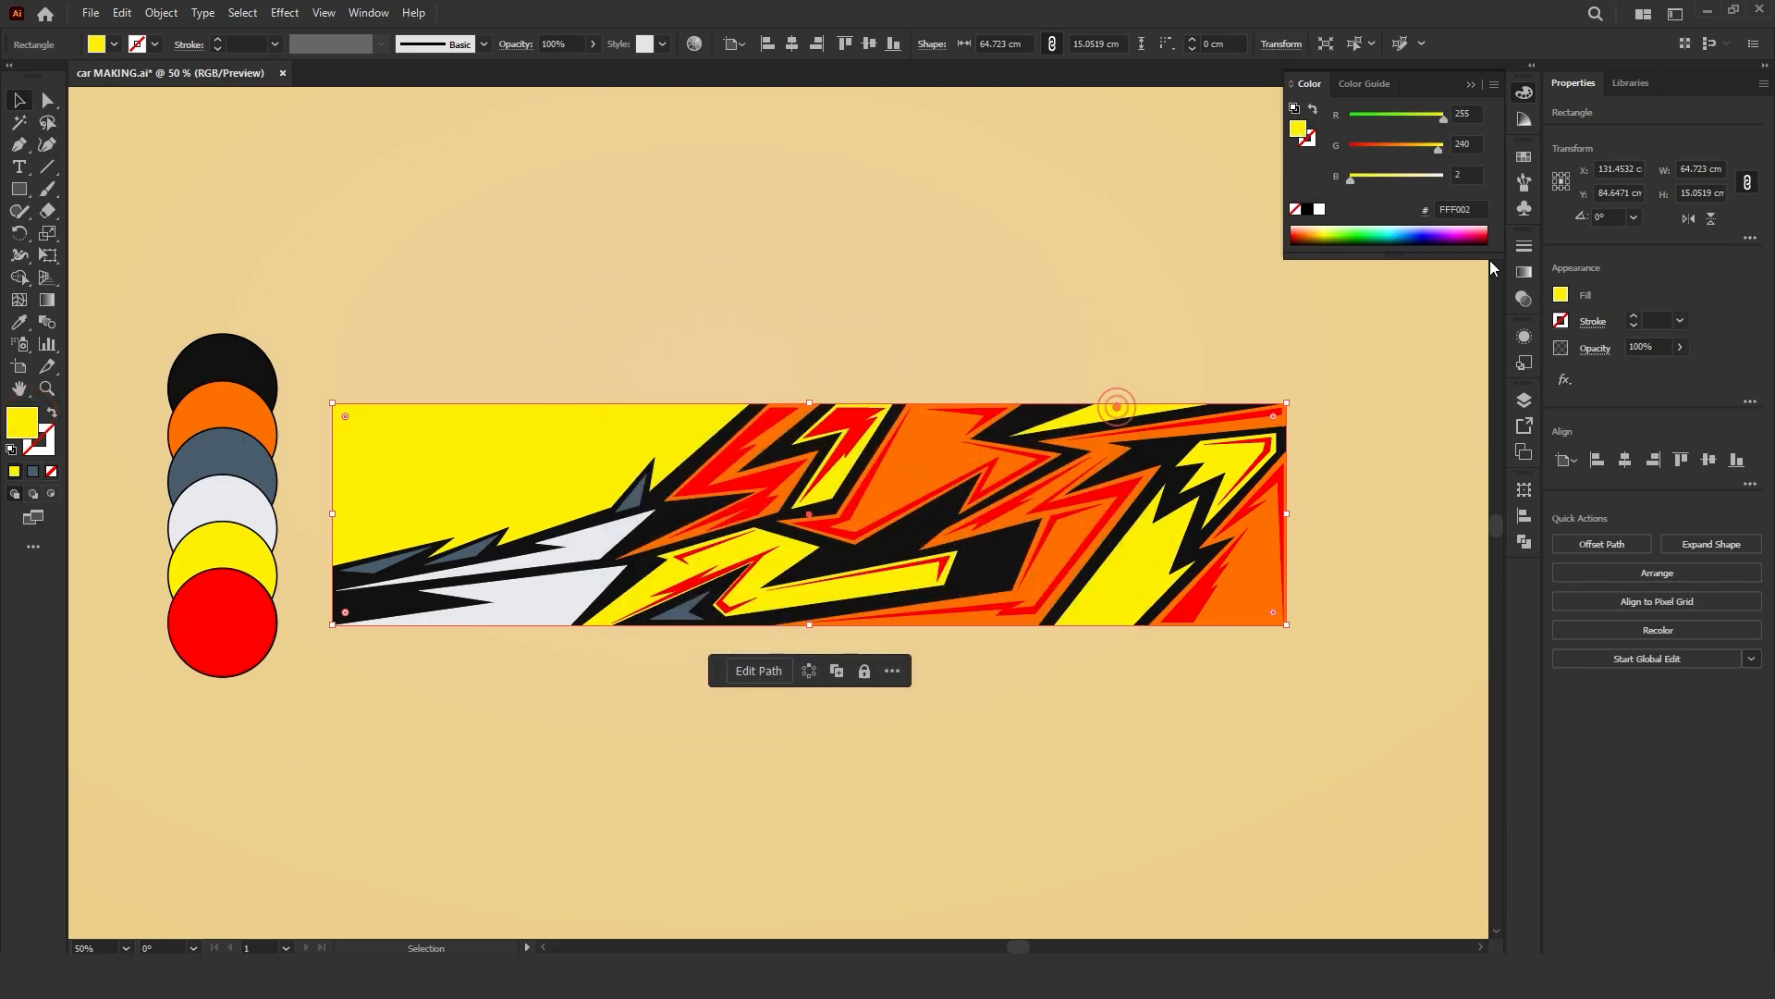
{"action": "left_click", "coordinate": [1524, 272]}
{"action": "left_click", "coordinate": [1316, 271]}
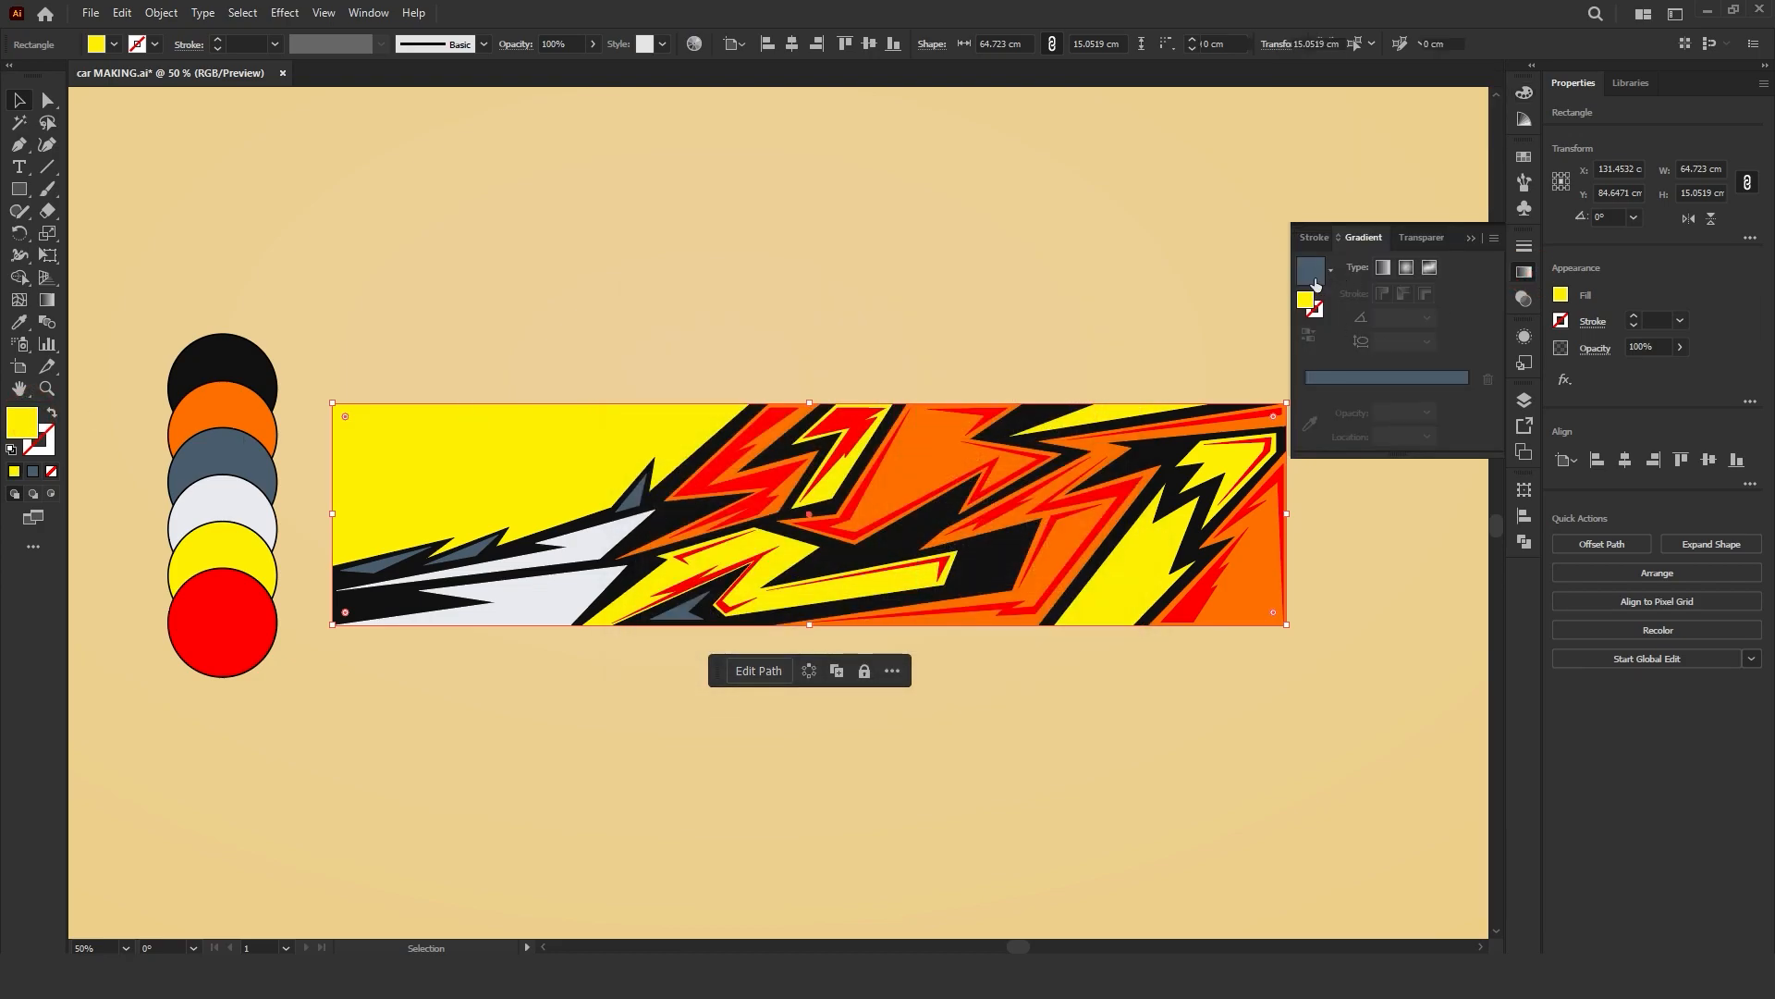
{"action": "left_click", "coordinate": [1309, 447]}
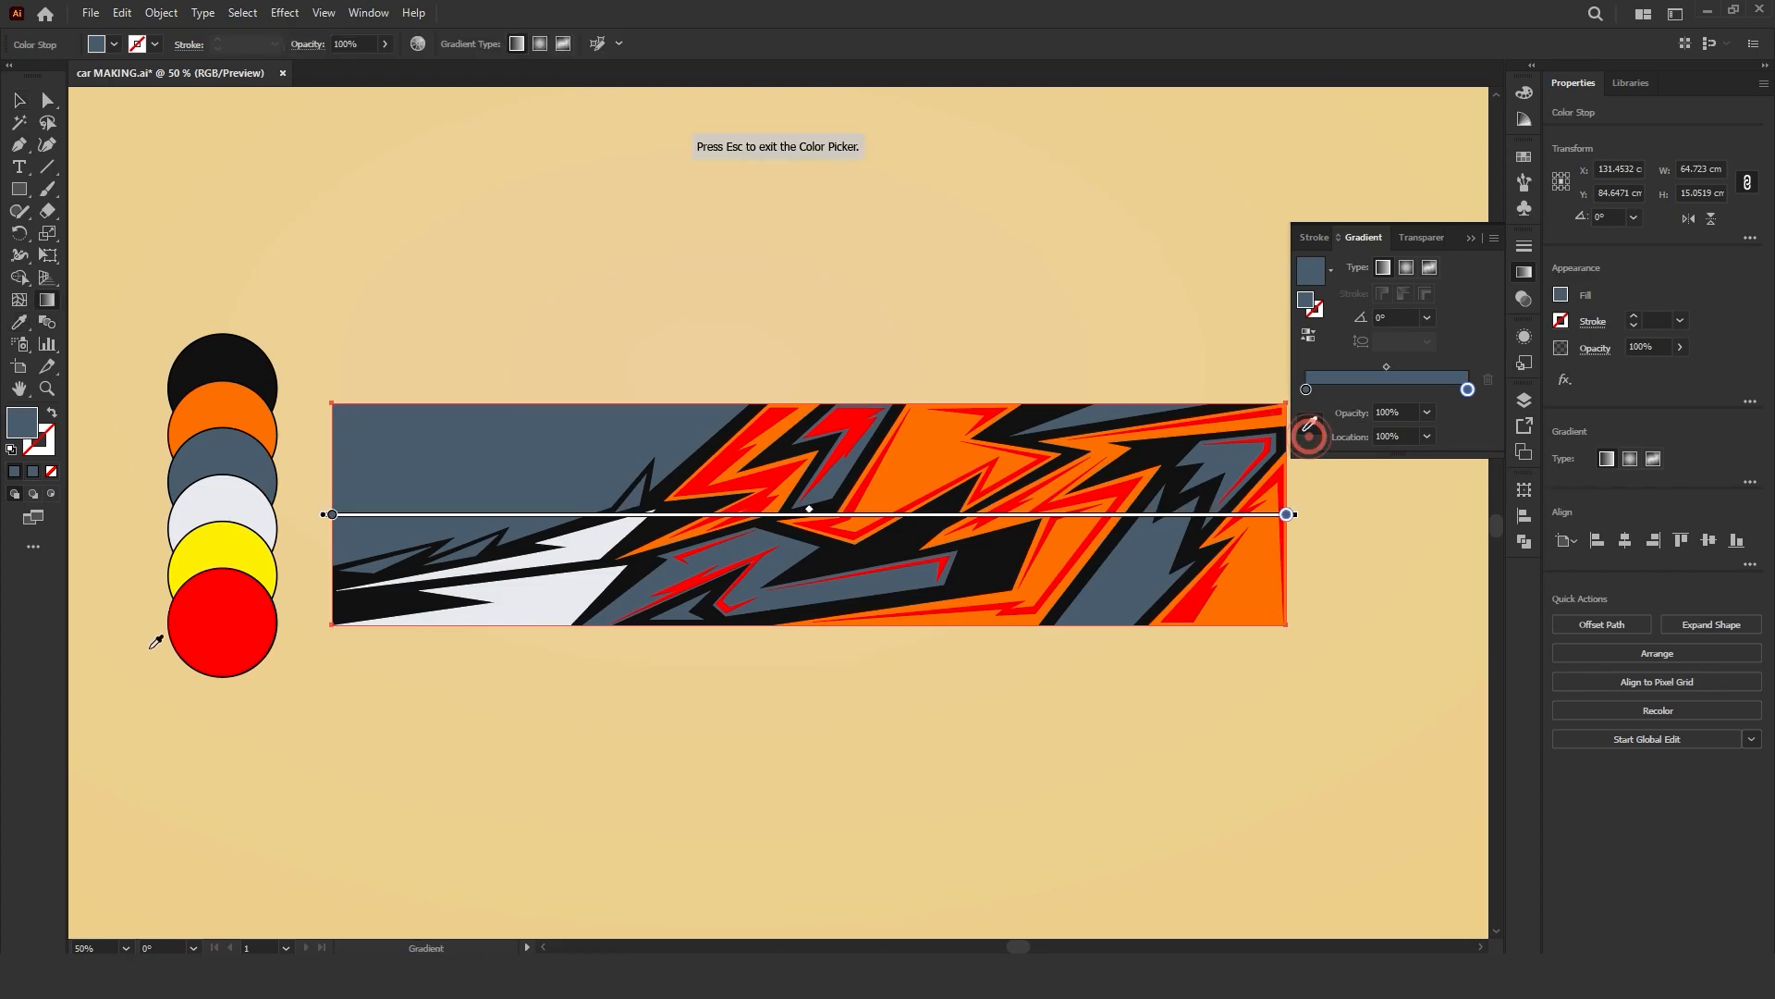
{"action": "left_click", "coordinate": [219, 559]}
Step: Set the background gradient's start stop to the palette's yellow and delete the stray extra colour stop
{"action": "left_click_drag", "start_coordinate": [1306, 391], "coordinate": [1314, 391]}
{"action": "left_click", "coordinate": [1488, 379]}
{"action": "left_click", "coordinate": [1305, 388]}
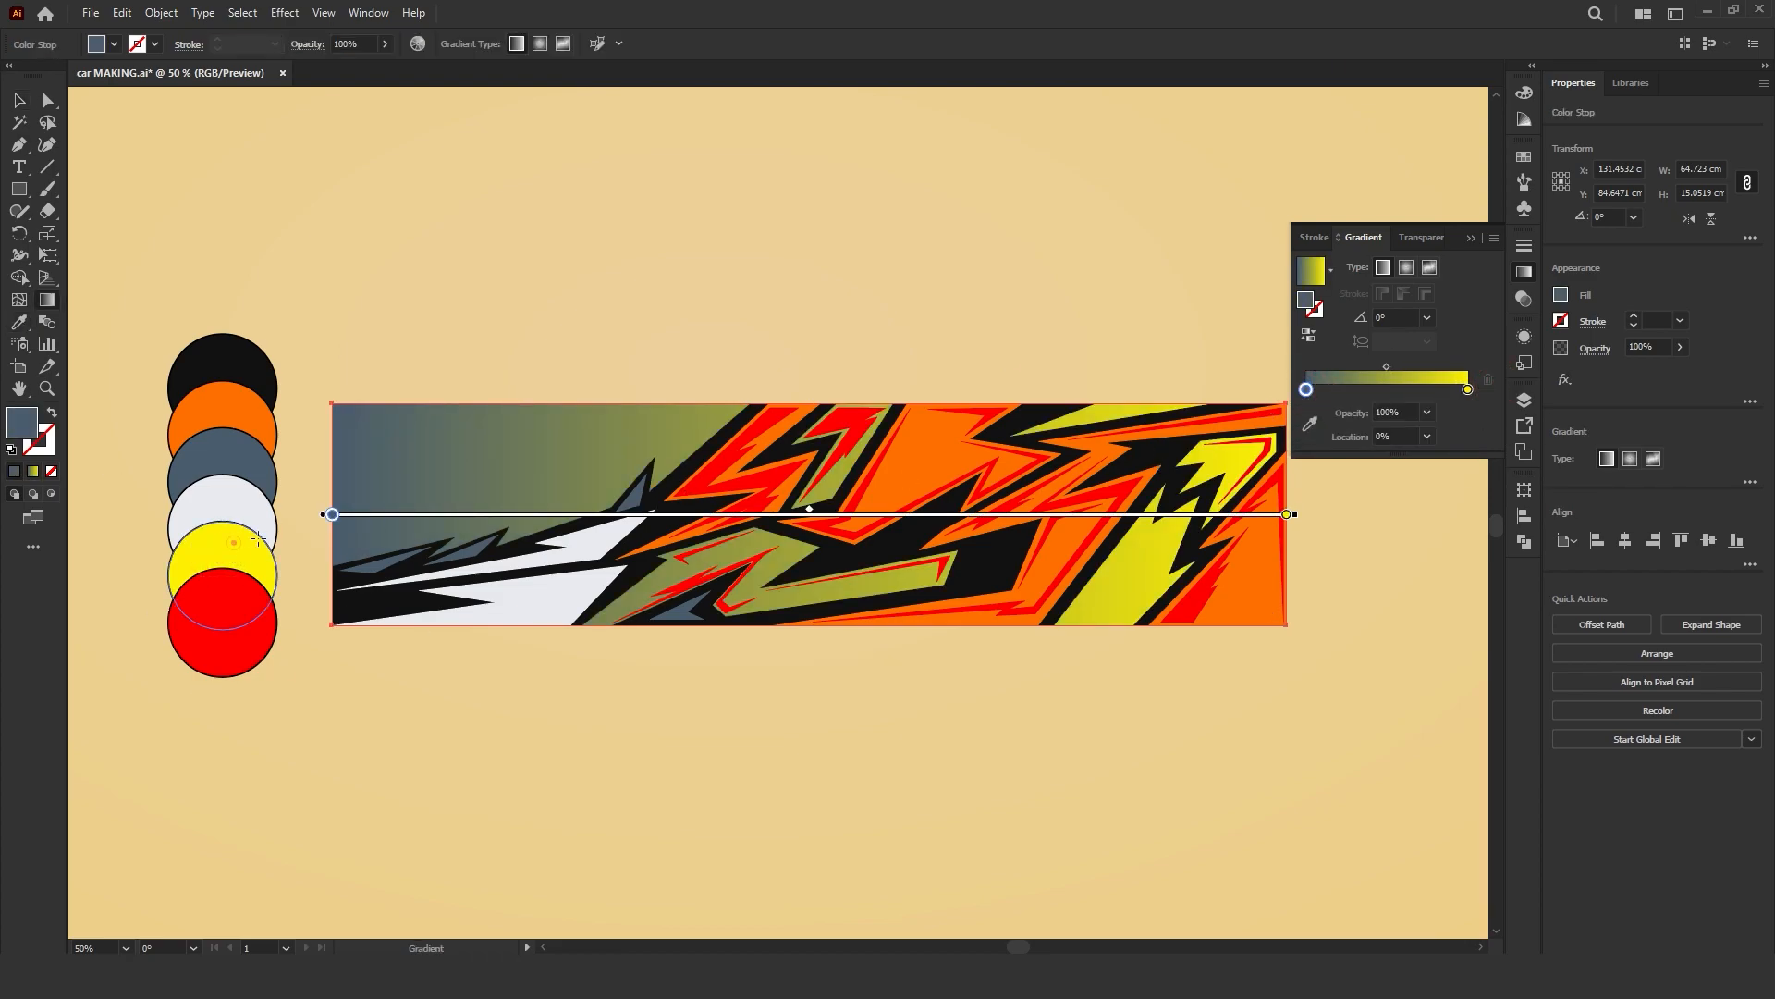
{"action": "left_click", "coordinate": [1309, 424]}
{"action": "left_click", "coordinate": [211, 536]}
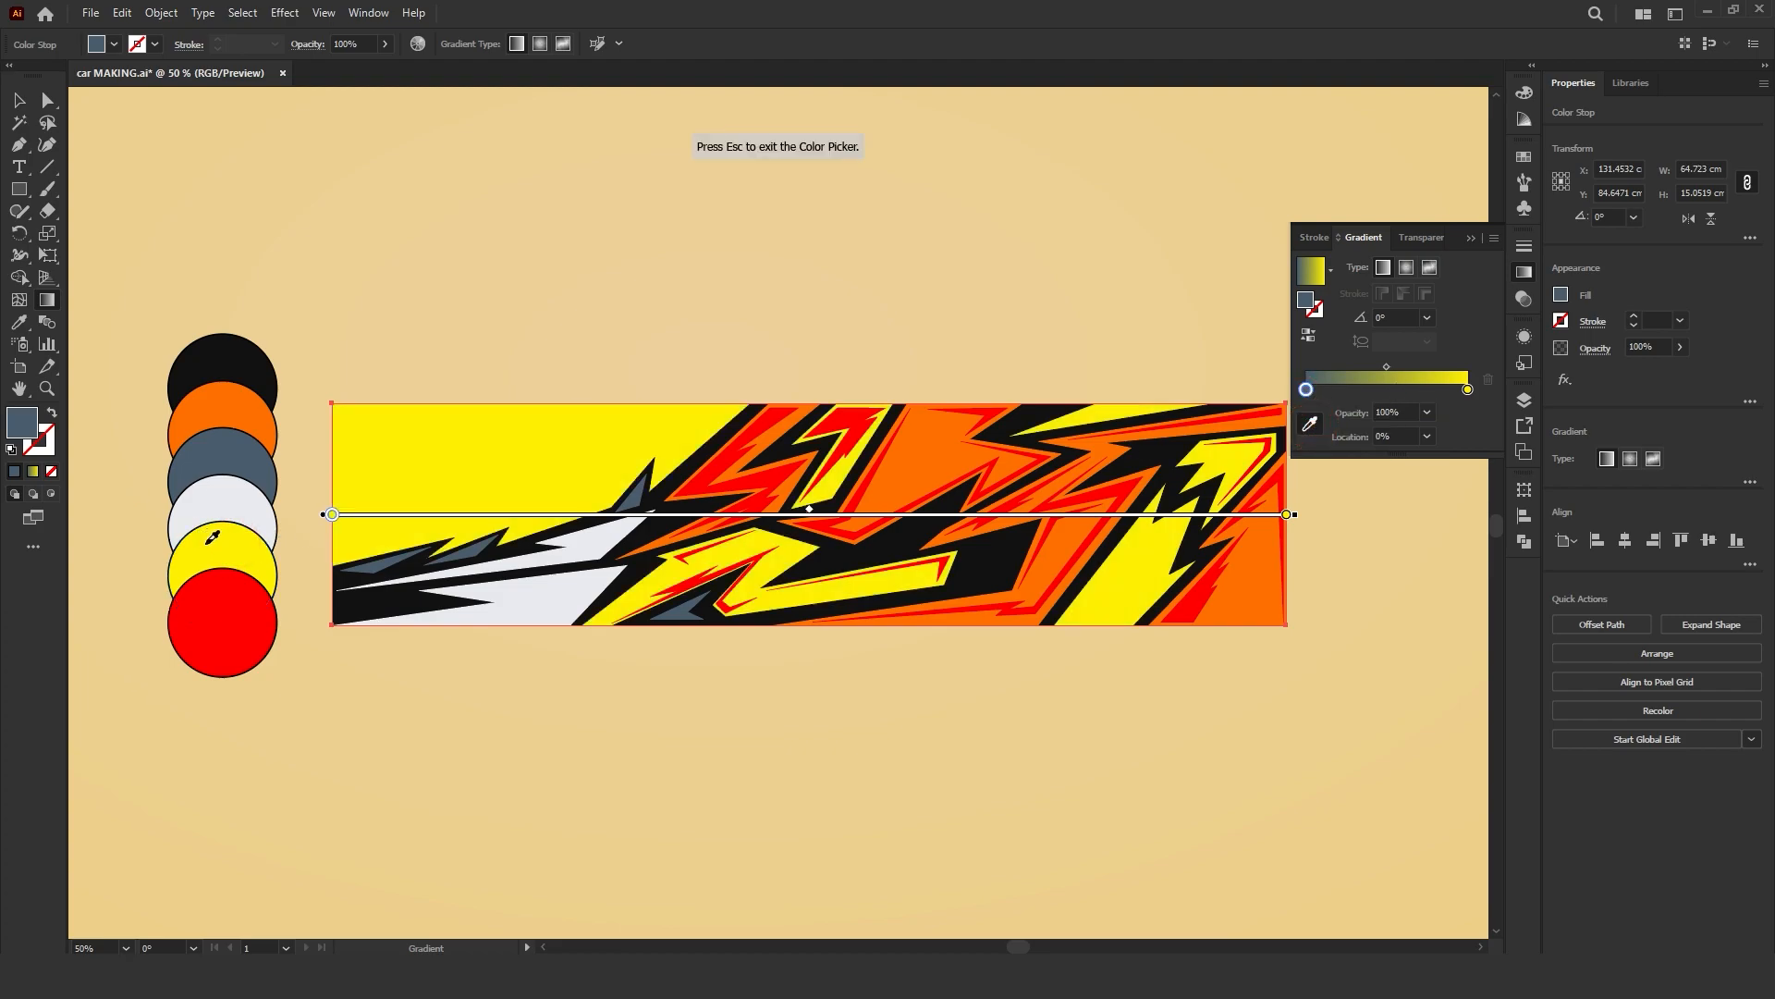
{"action": "key", "text": "v"}
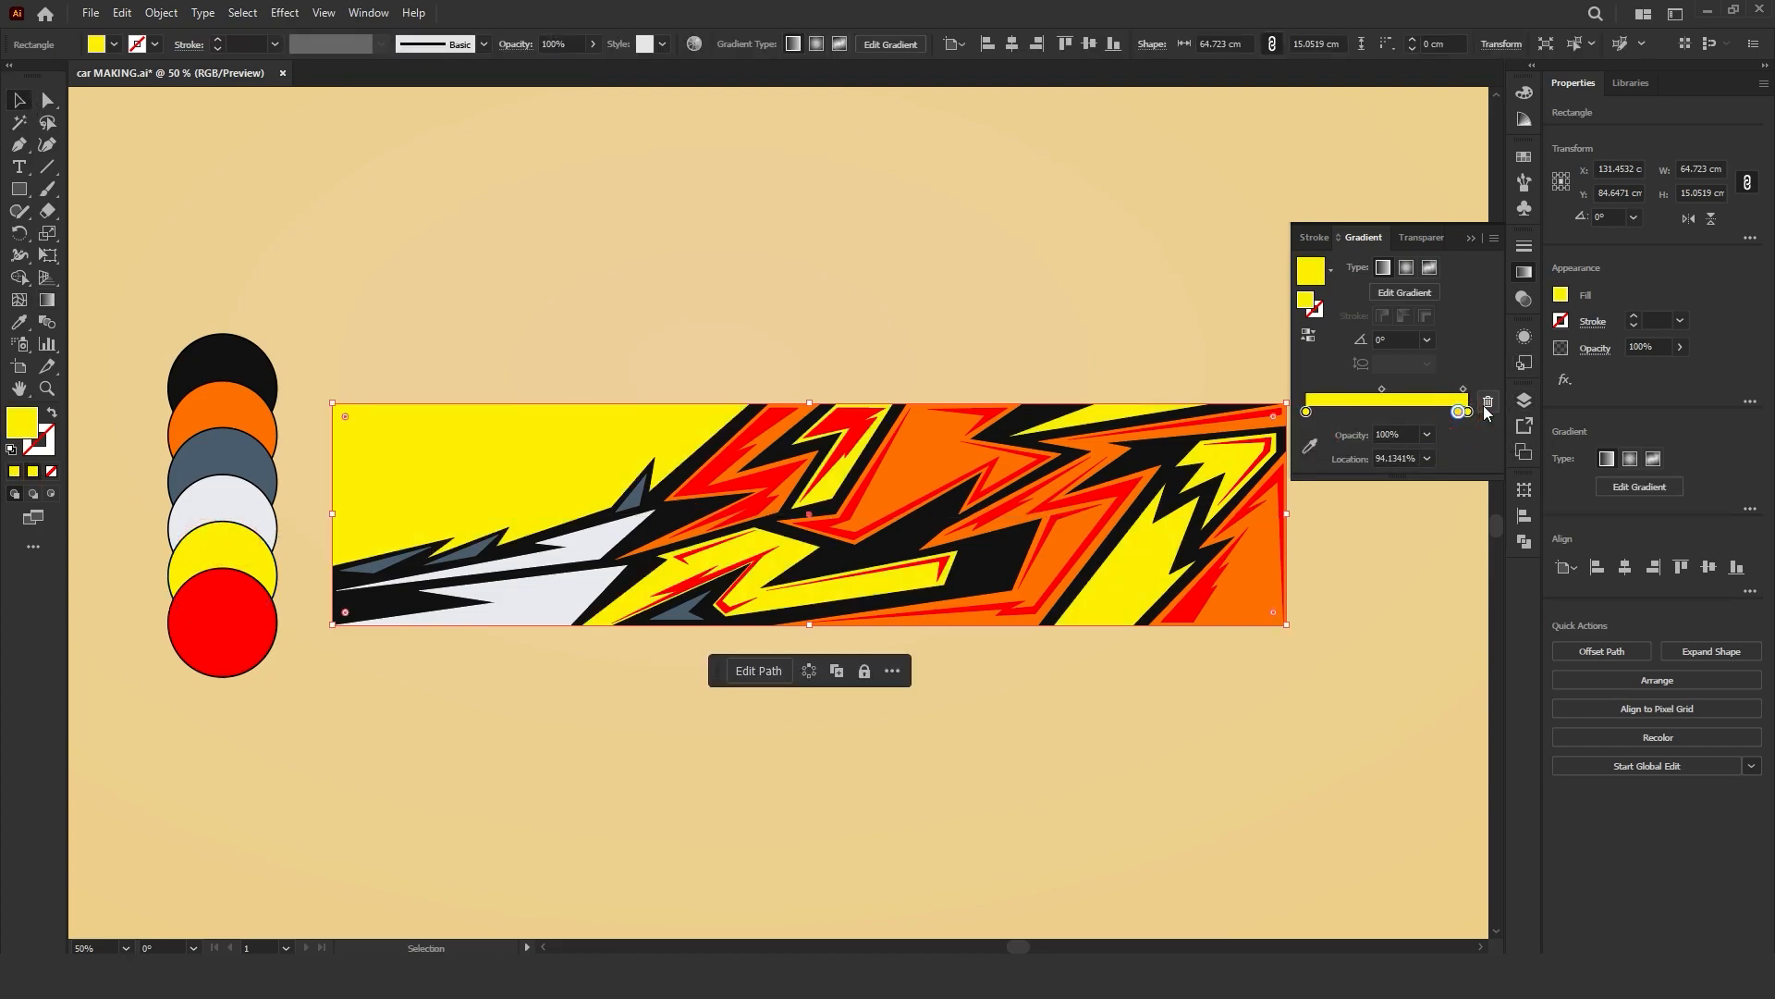
{"action": "double_click", "coordinate": [1468, 413]}
{"action": "left_click", "coordinate": [1468, 358]}
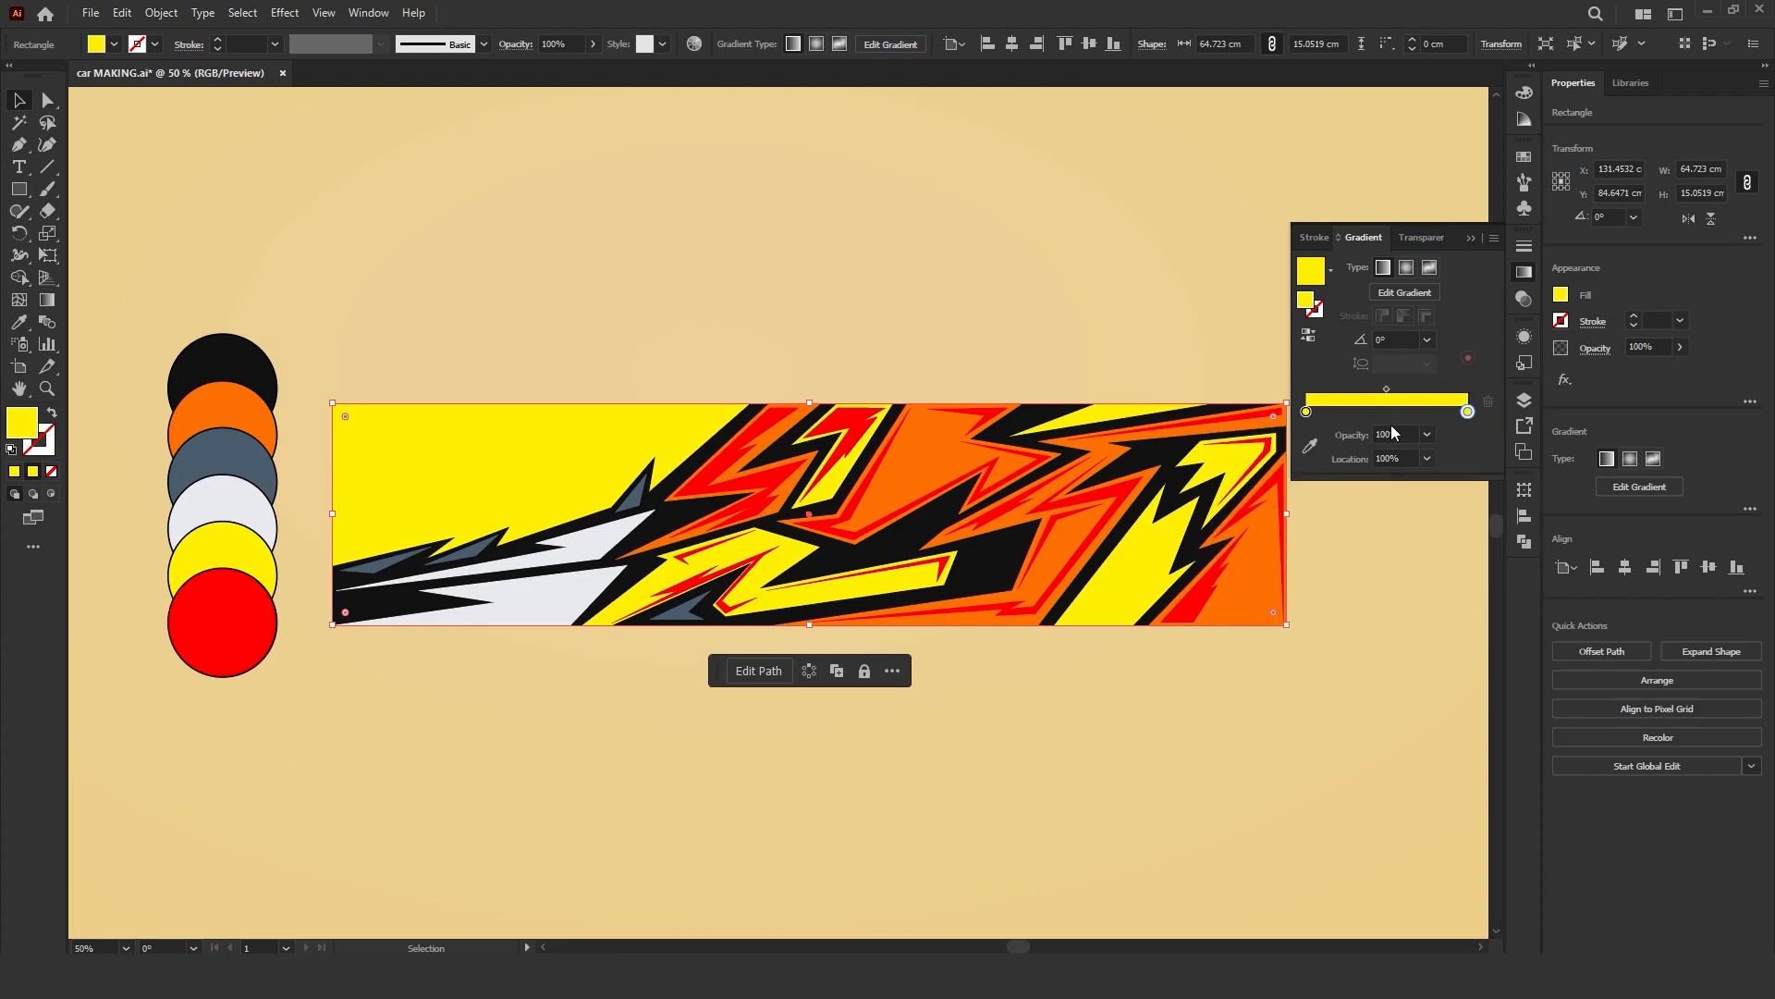
Step: Try several brown swatches for the background gradient's end stop
{"action": "double_click", "coordinate": [1468, 412]}
{"action": "left_click", "coordinate": [1231, 482]}
{"action": "left_click_drag", "start_coordinate": [1405, 506], "coordinate": [1496, 512]}
{"action": "left_click", "coordinate": [1235, 510]}
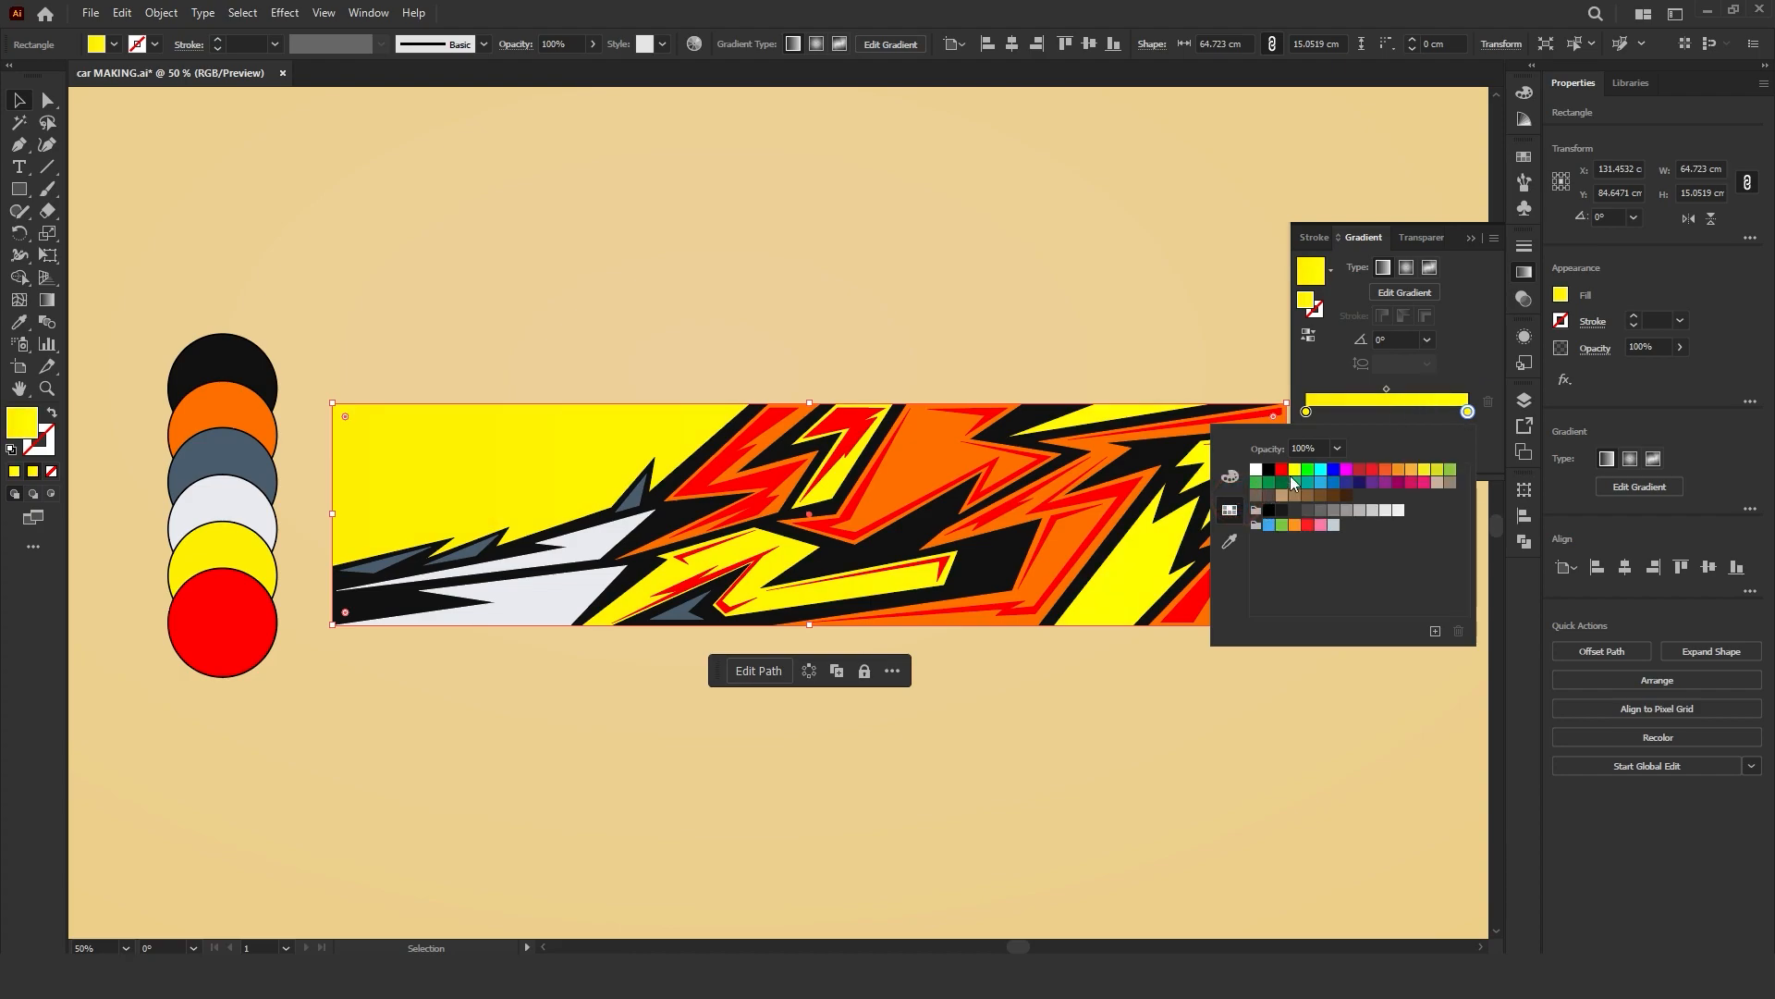
{"action": "left_click", "coordinate": [1333, 496]}
{"action": "left_click", "coordinate": [1347, 497]}
{"action": "left_click", "coordinate": [1307, 497]}
{"action": "left_click", "coordinate": [1283, 497]}
{"action": "left_click", "coordinate": [1272, 497]}
Step: Set the background gradient's end stop to the near-black grey swatch
{"action": "left_click", "coordinate": [1268, 510]}
{"action": "left_click", "coordinate": [1294, 511]}
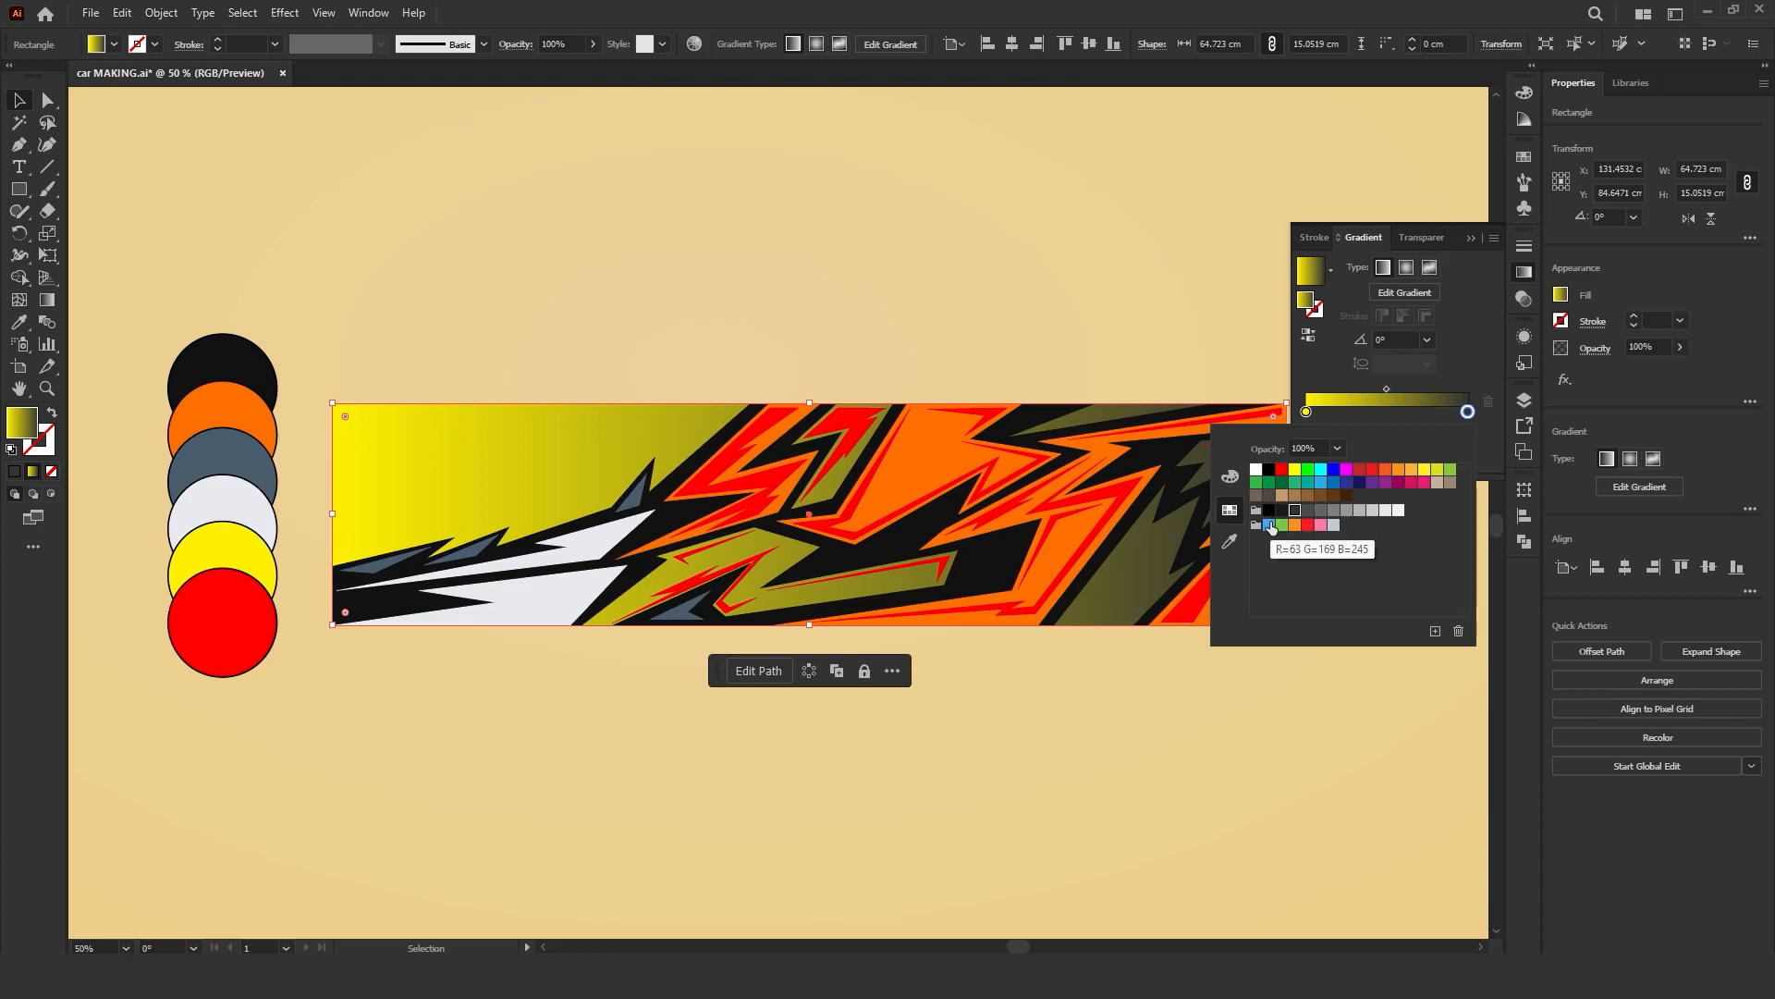
{"action": "left_click", "coordinate": [1281, 511]}
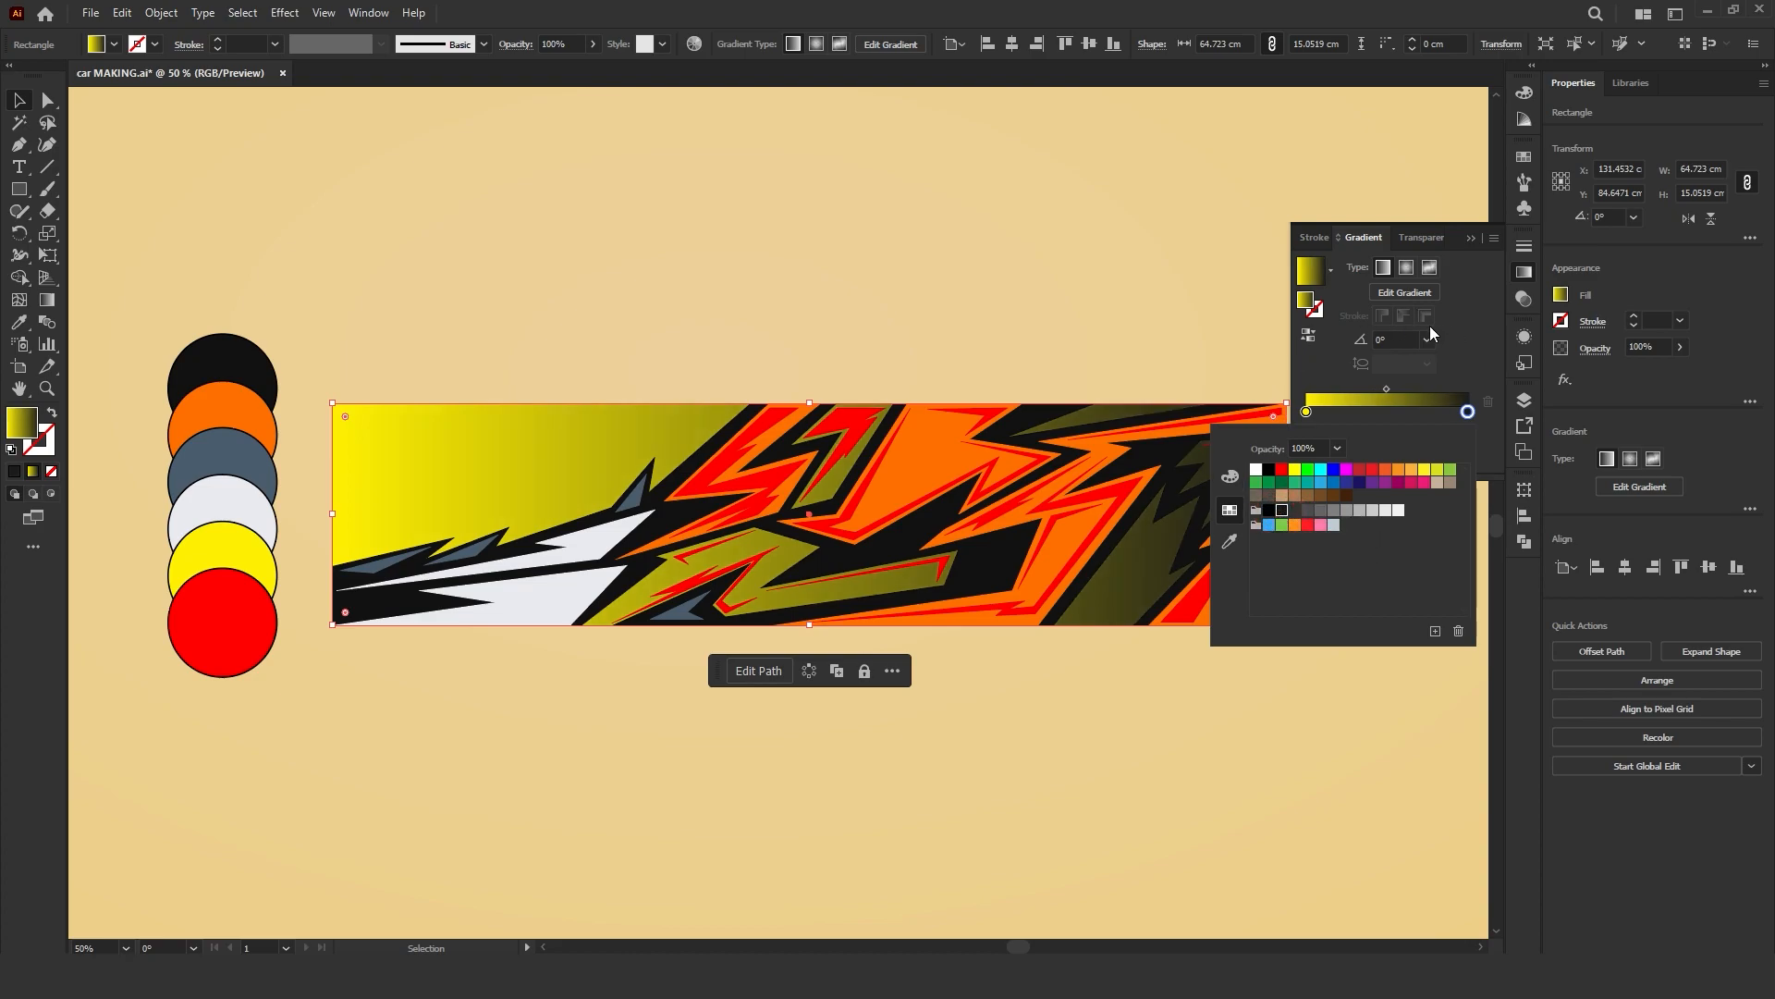
{"action": "left_click", "coordinate": [1464, 310]}
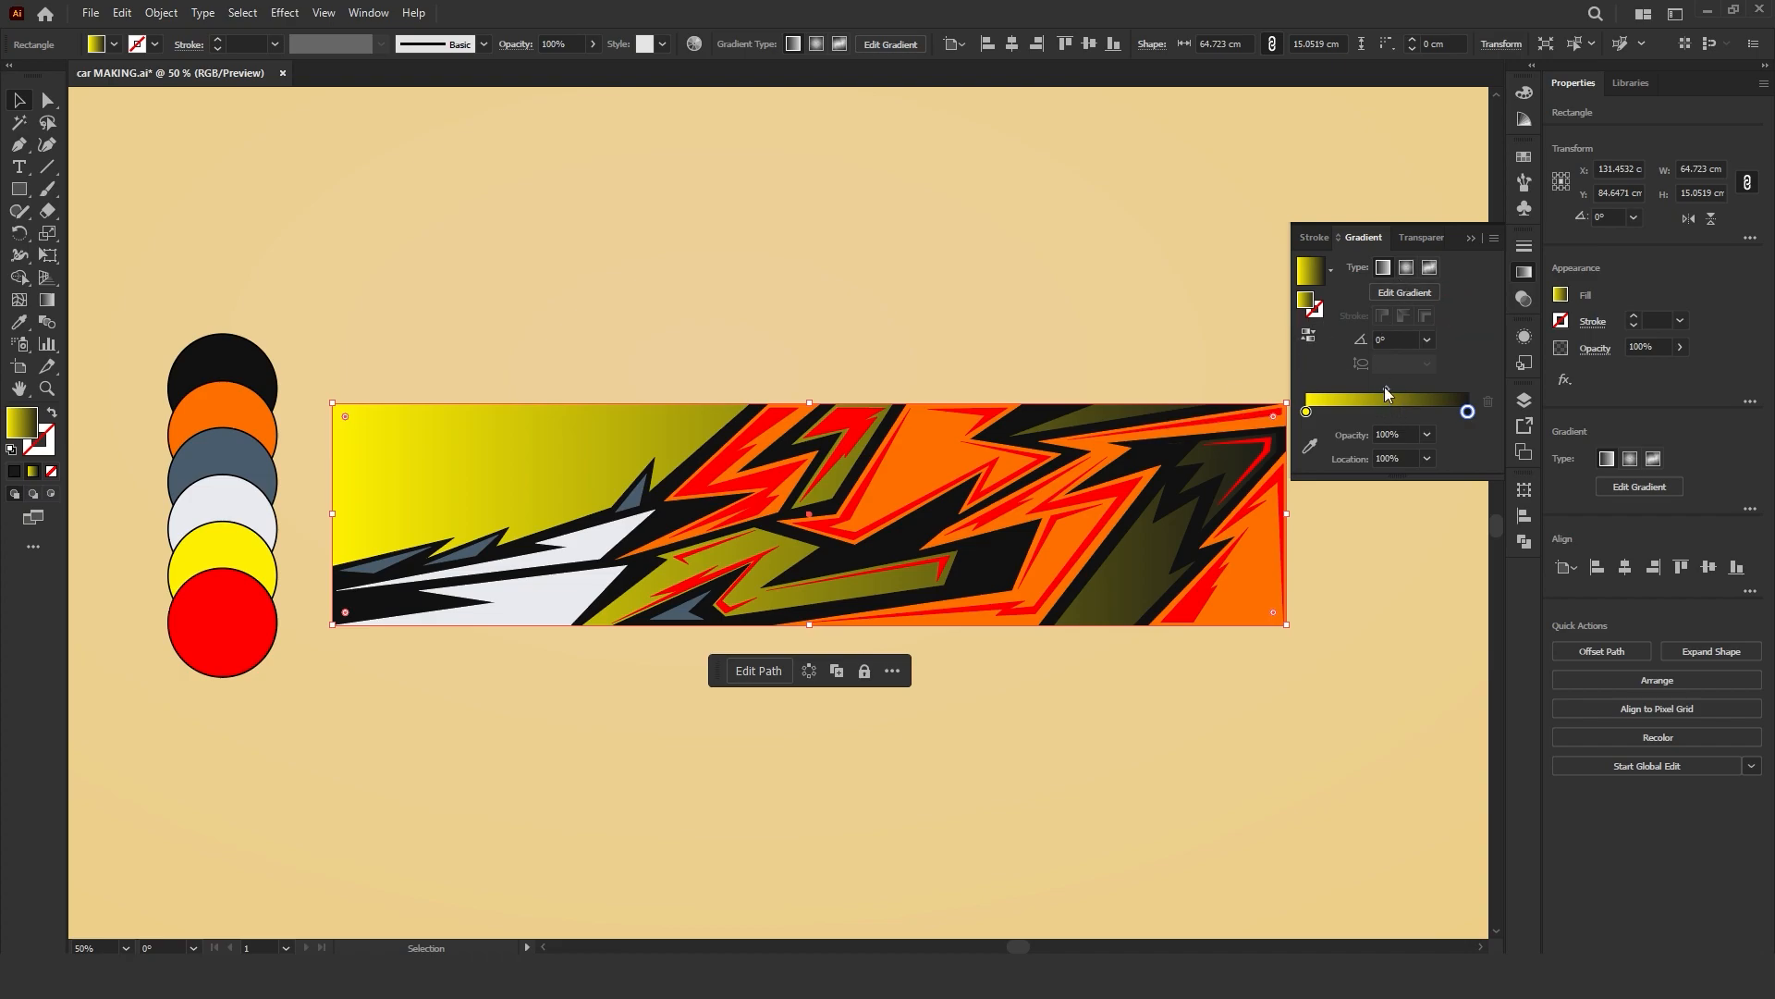
Step: Tilt the background gradient to a negative angle and shift its midpoint towards the dark end
{"action": "left_click", "coordinate": [1400, 338]}
{"action": "scroll", "coordinate": [1400, 338], "scroll_direction": "down", "scroll_amount": 12}
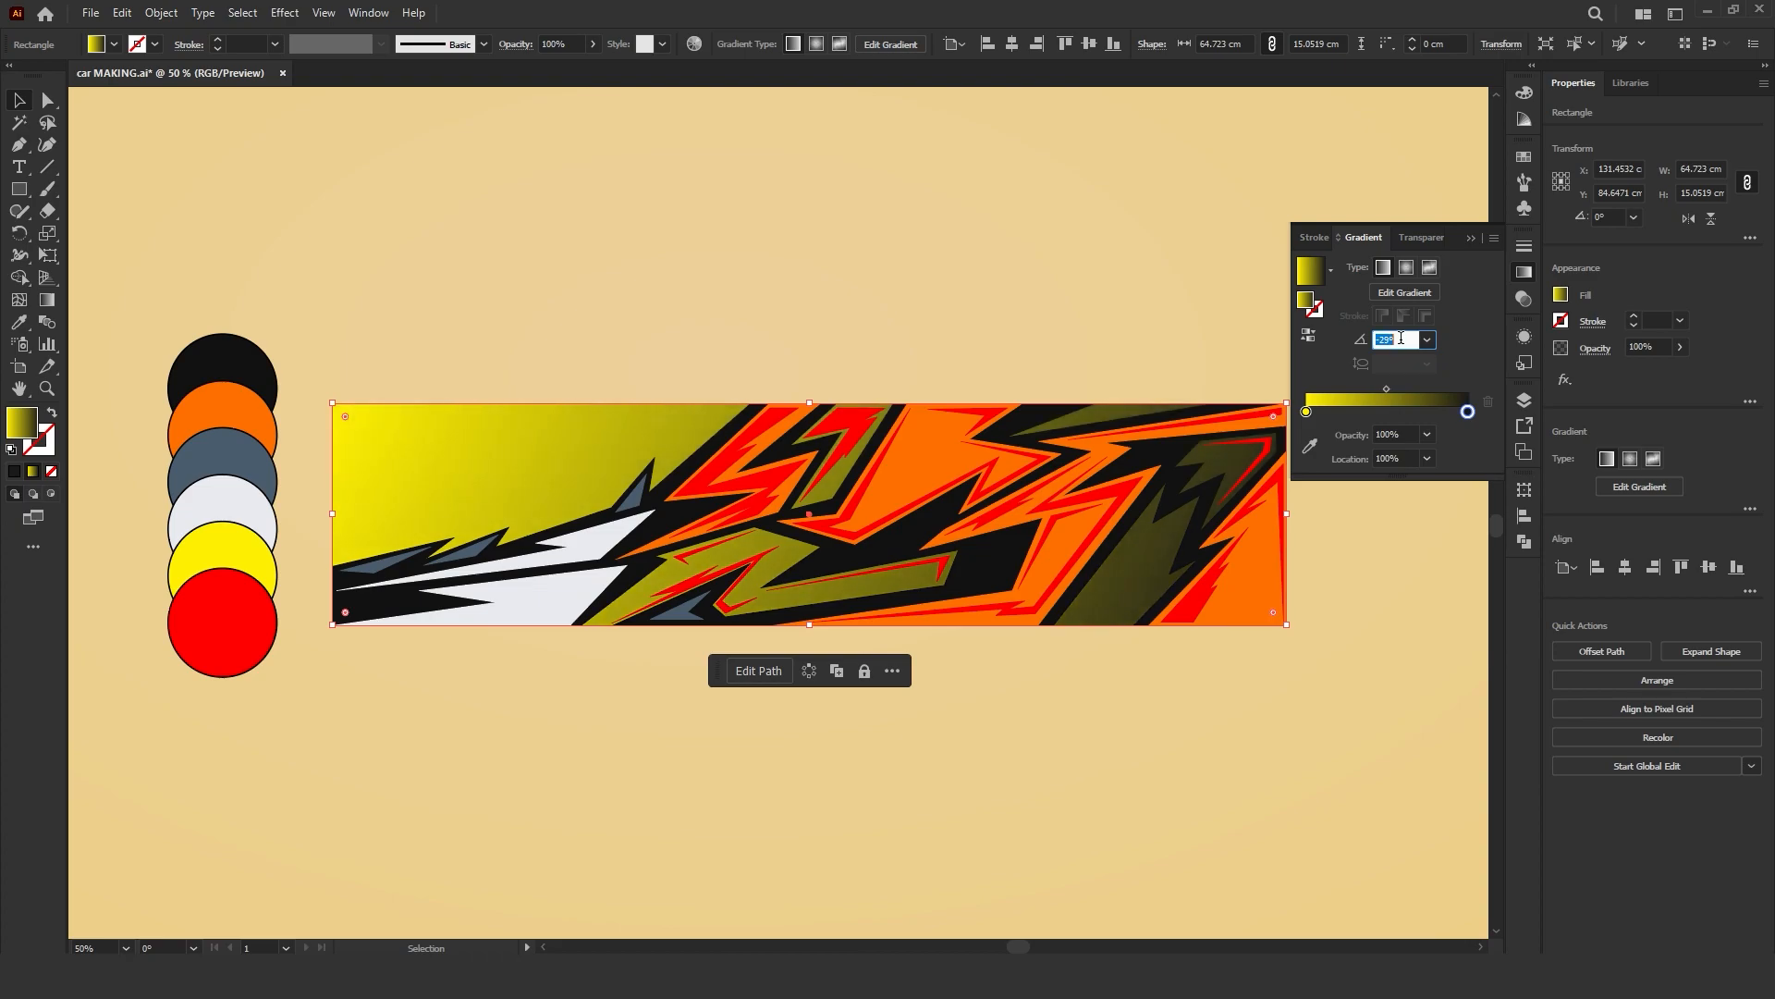
{"action": "scroll", "coordinate": [1401, 338], "scroll_direction": "down", "scroll_amount": 20}
{"action": "left_click", "coordinate": [1002, 289]}
{"action": "left_click", "coordinate": [1164, 563]}
{"action": "left_click_drag", "start_coordinate": [1357, 414], "coordinate": [1429, 389]}
{"action": "left_click", "coordinate": [923, 329]}
{"action": "left_click", "coordinate": [944, 446]}
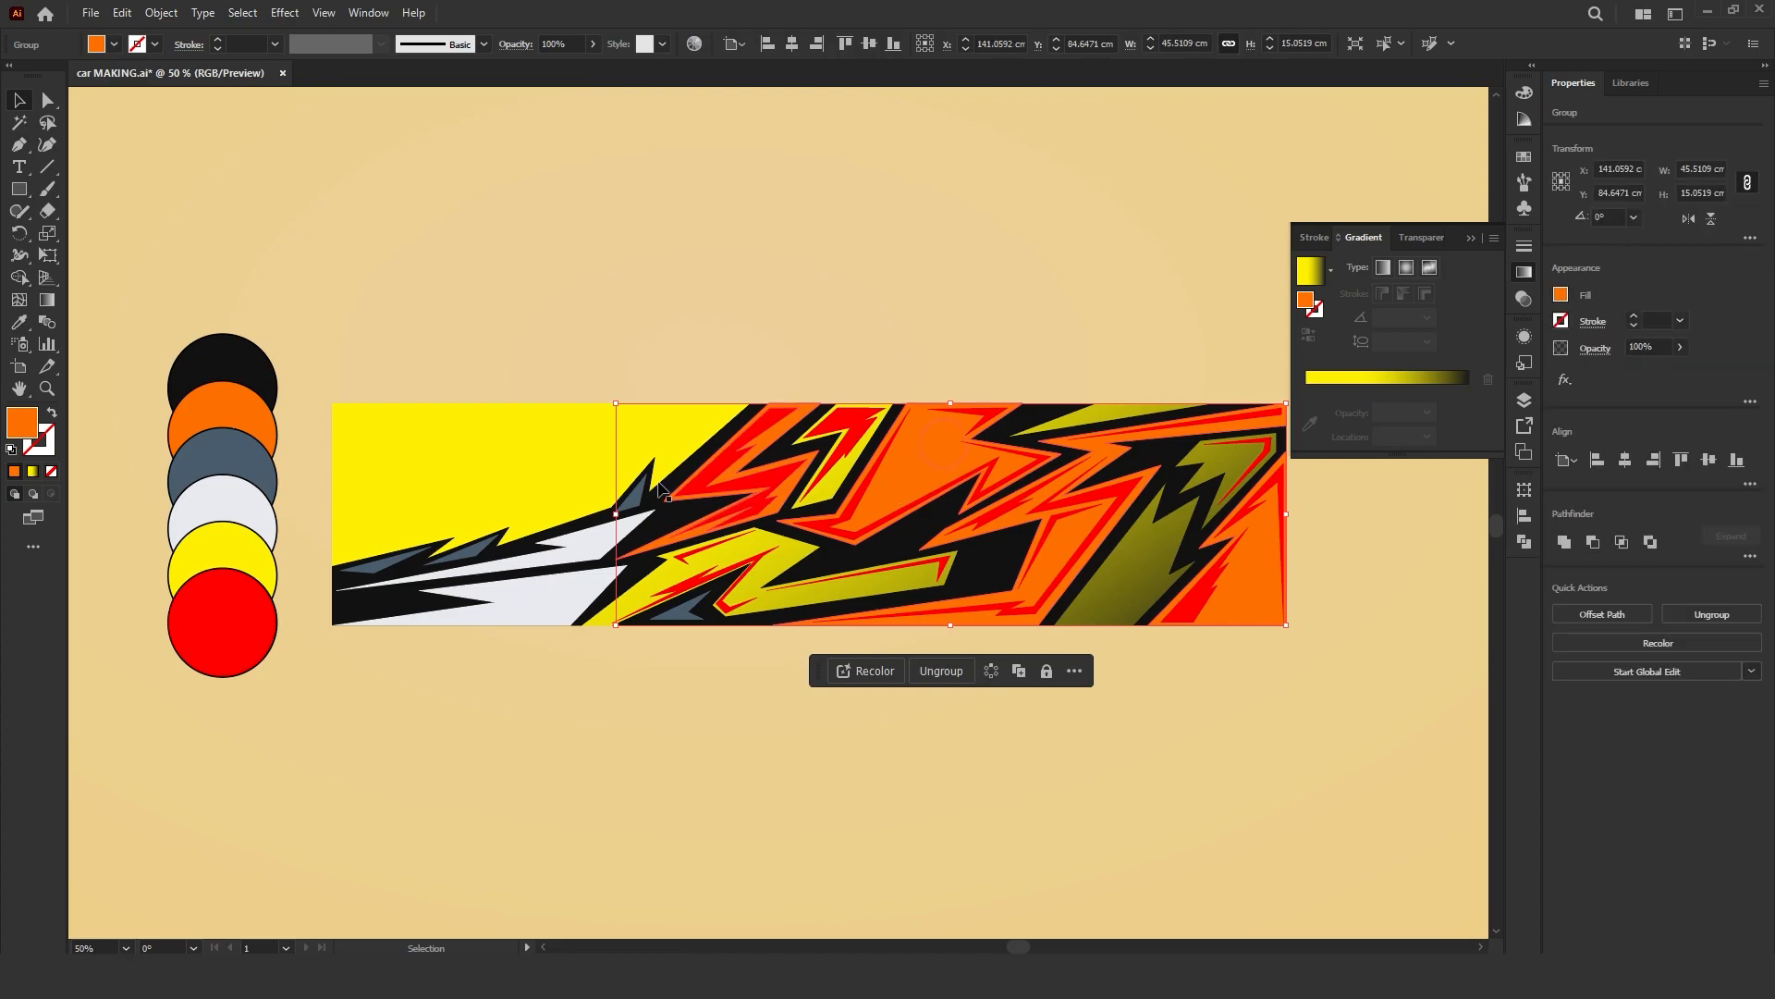
{"action": "double_click", "coordinate": [1313, 307]}
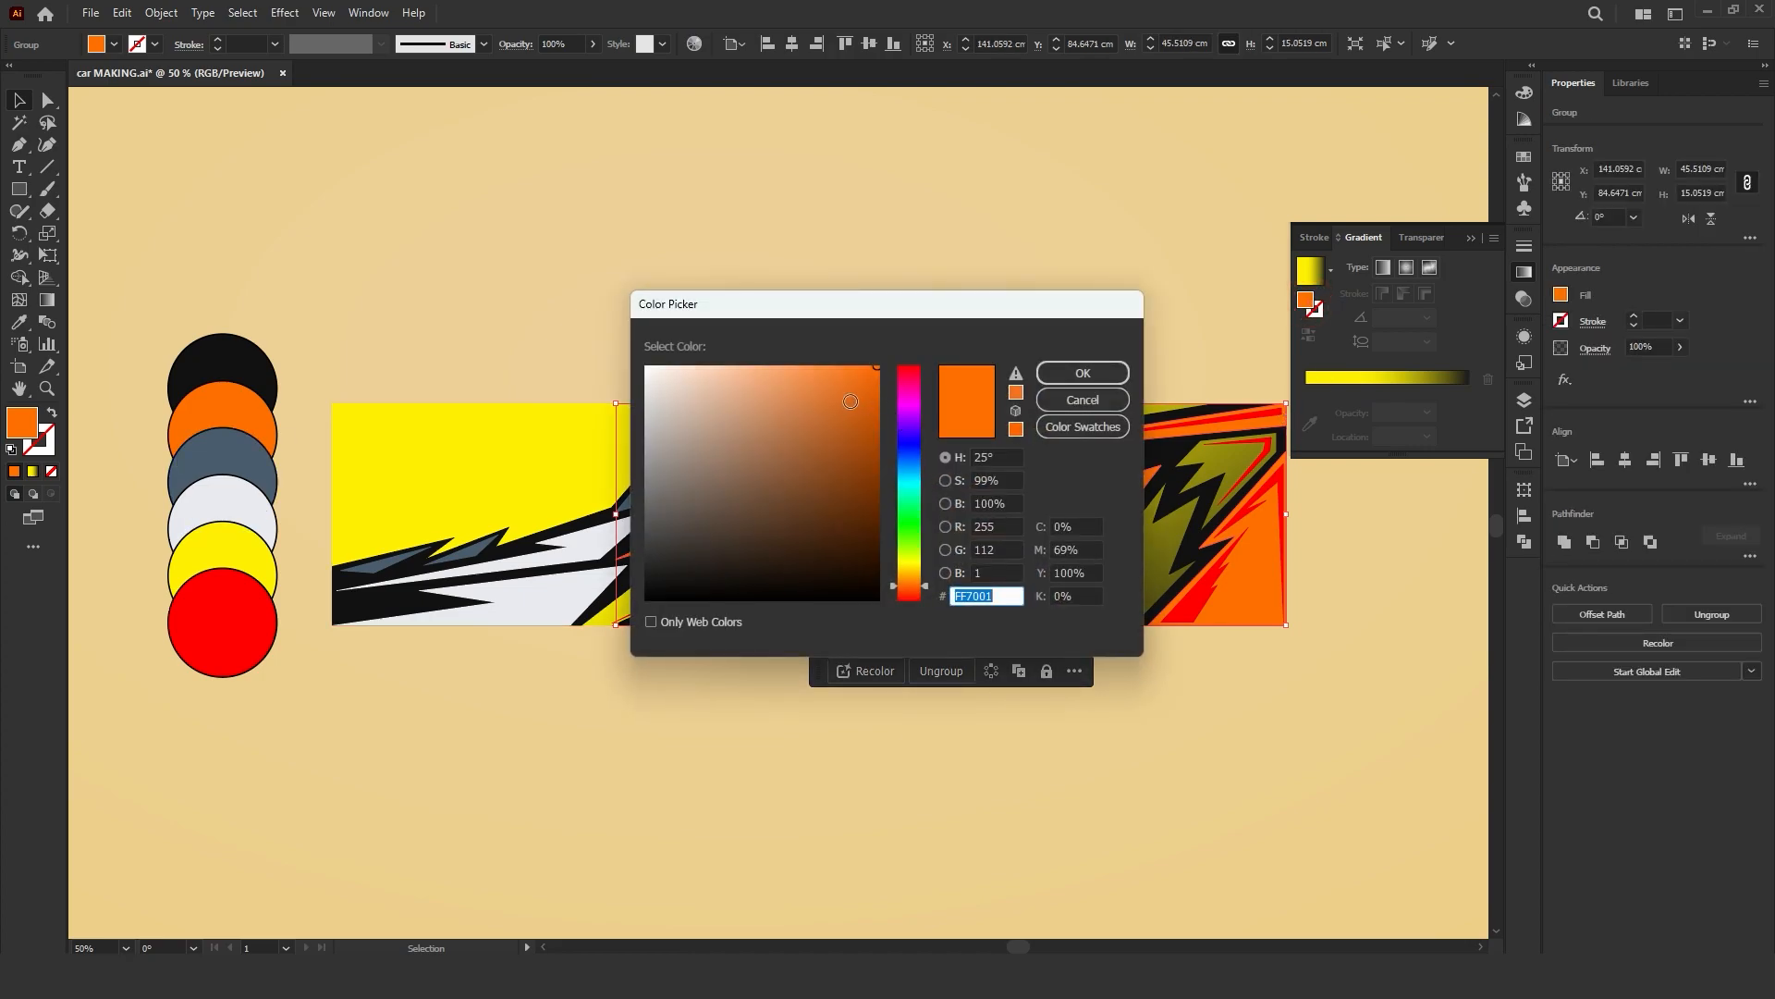
{"action": "left_click", "coordinate": [1081, 399]}
{"action": "left_click", "coordinate": [1150, 343]}
Step: Recolour the group of red livery details with the darker red swatch and deselect it
{"action": "left_click", "coordinate": [989, 411]}
{"action": "left_click", "coordinate": [1524, 157]}
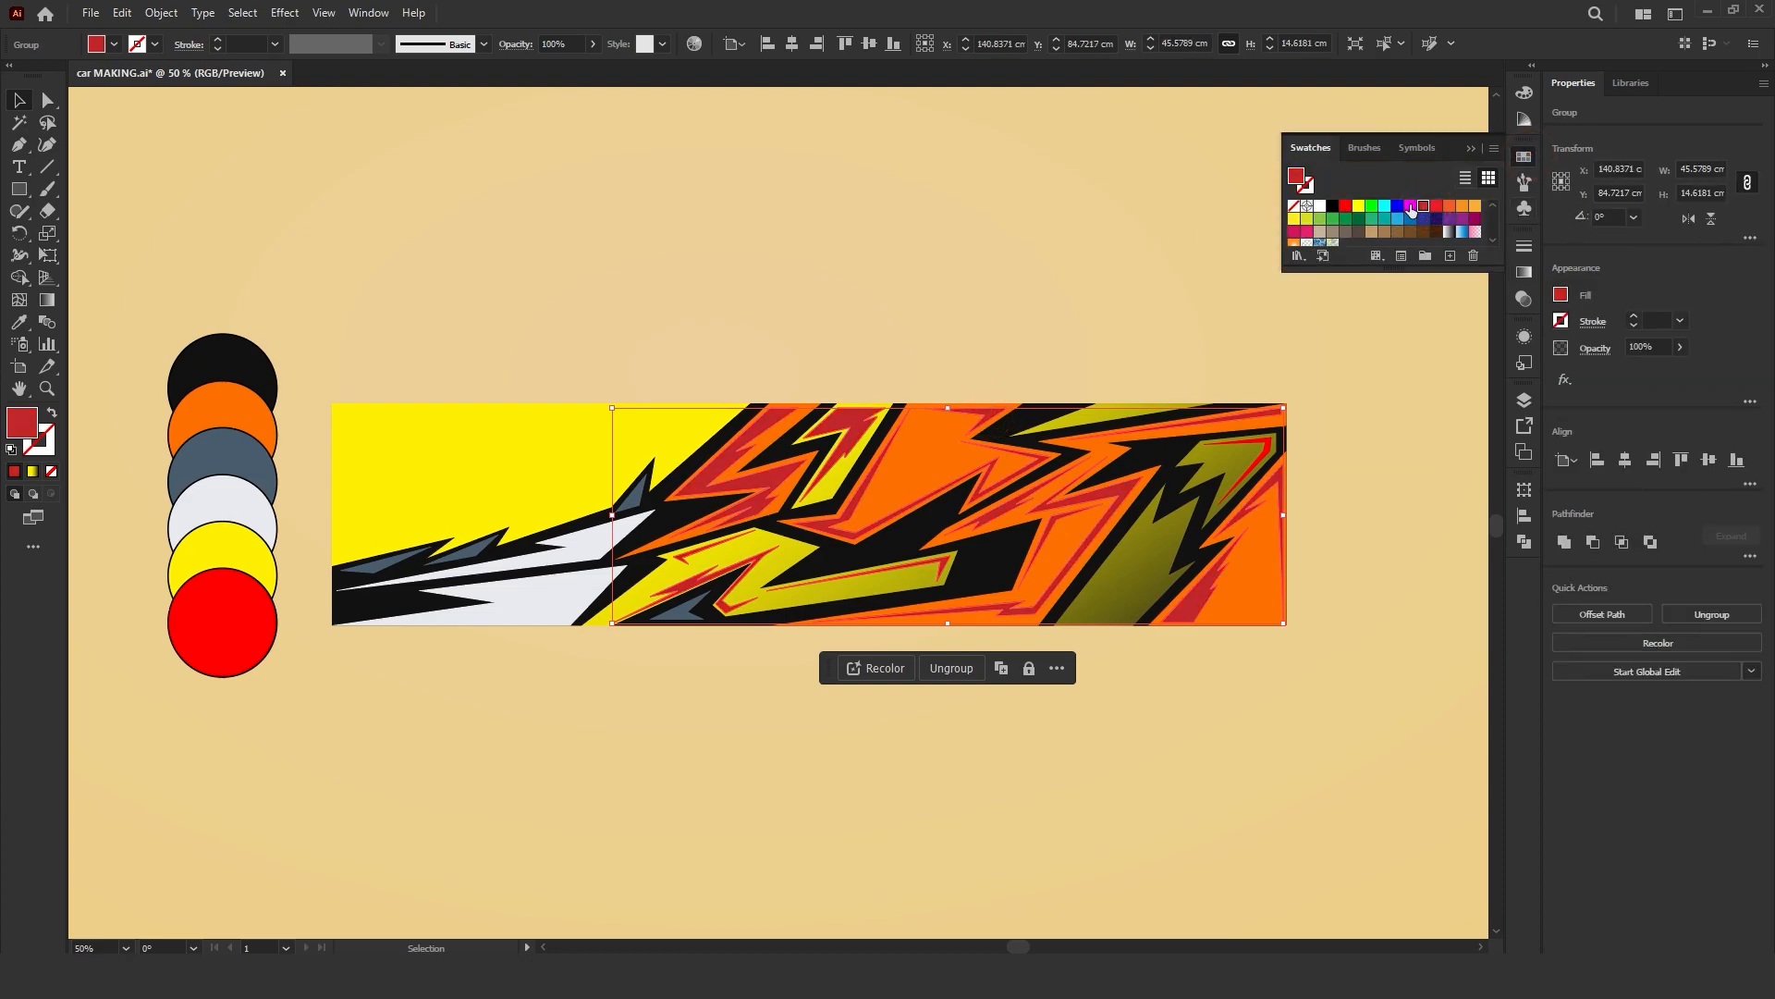
{"action": "left_click", "coordinate": [1239, 228]}
{"action": "left_click", "coordinate": [670, 610]}
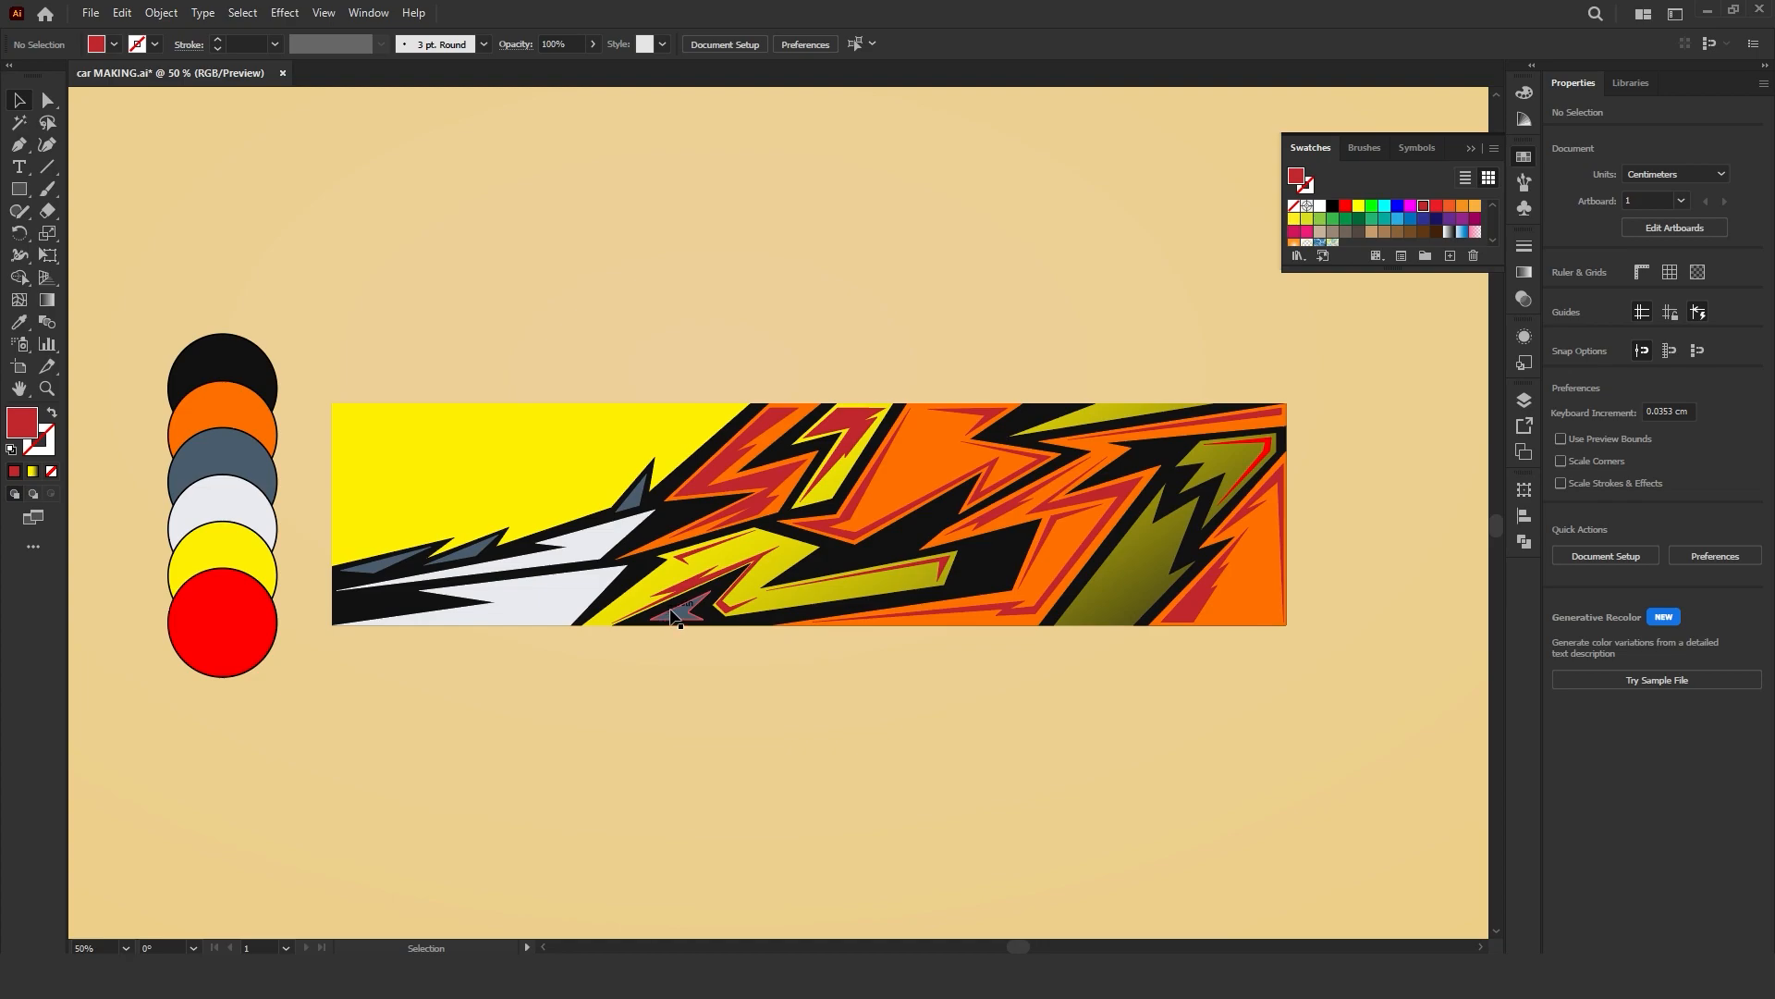
{"action": "left_click", "coordinate": [697, 231]}
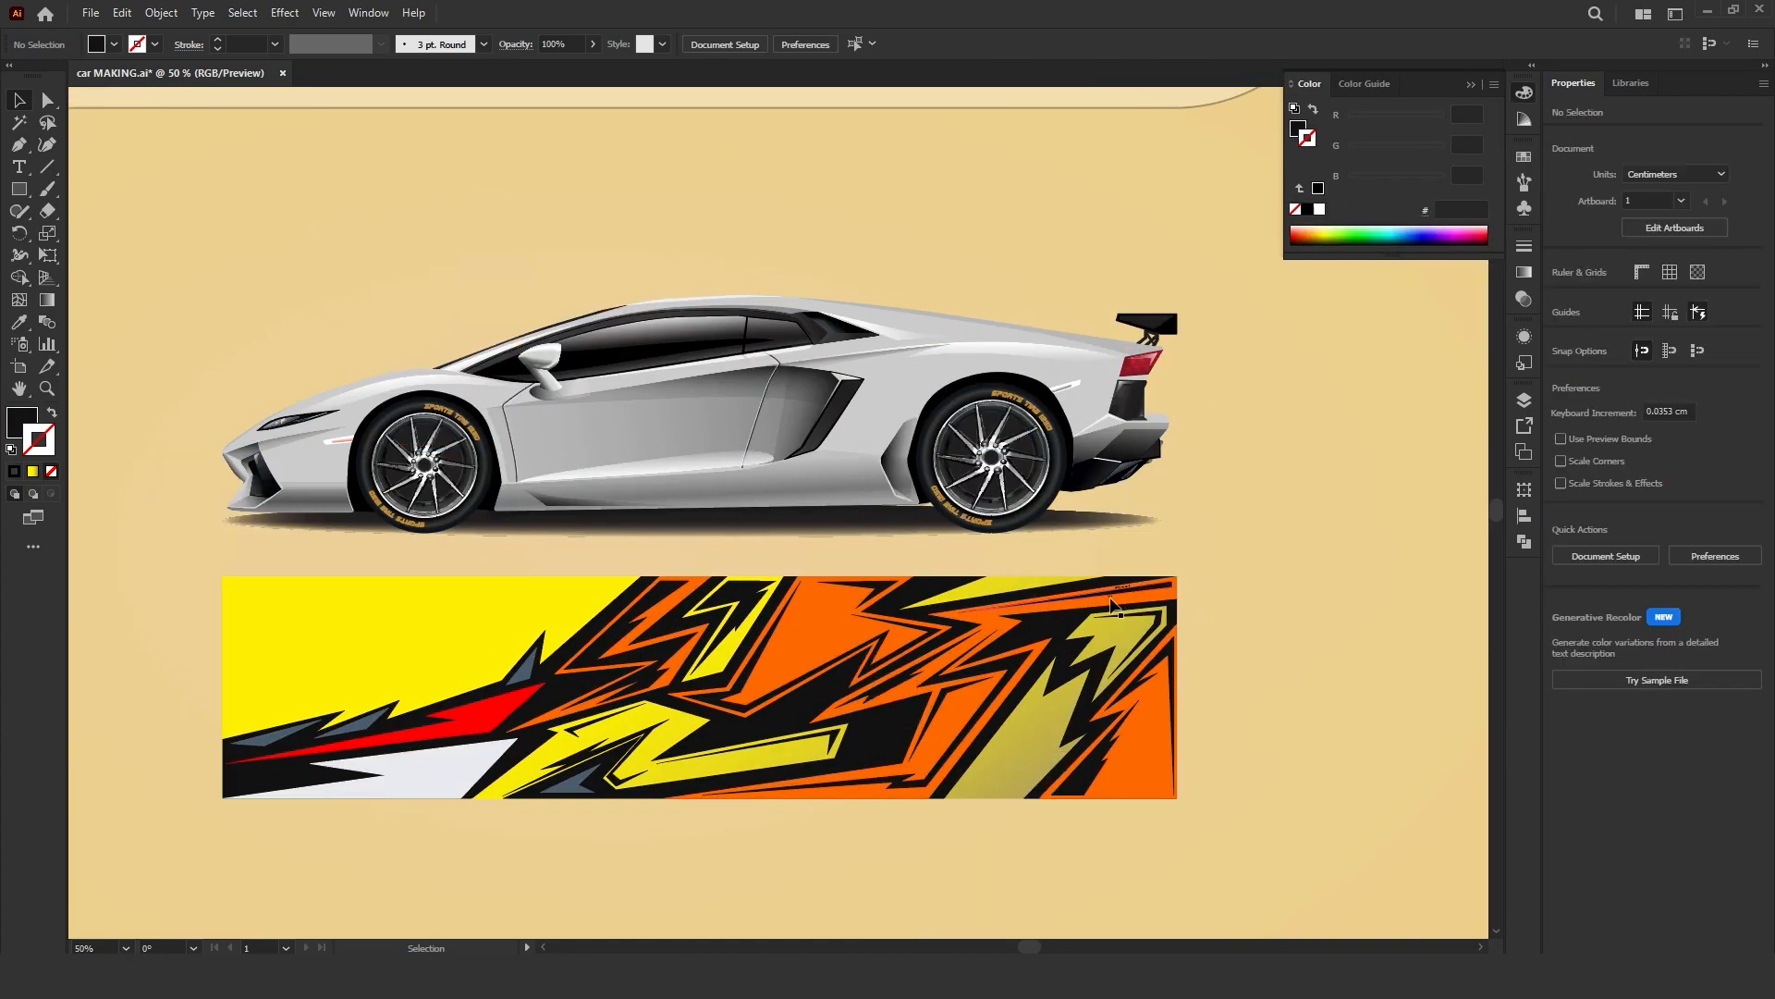
Step: Bring the livery and the Falcon lettering to the front of the stacking order
{"action": "left_click", "coordinate": [1156, 611]}
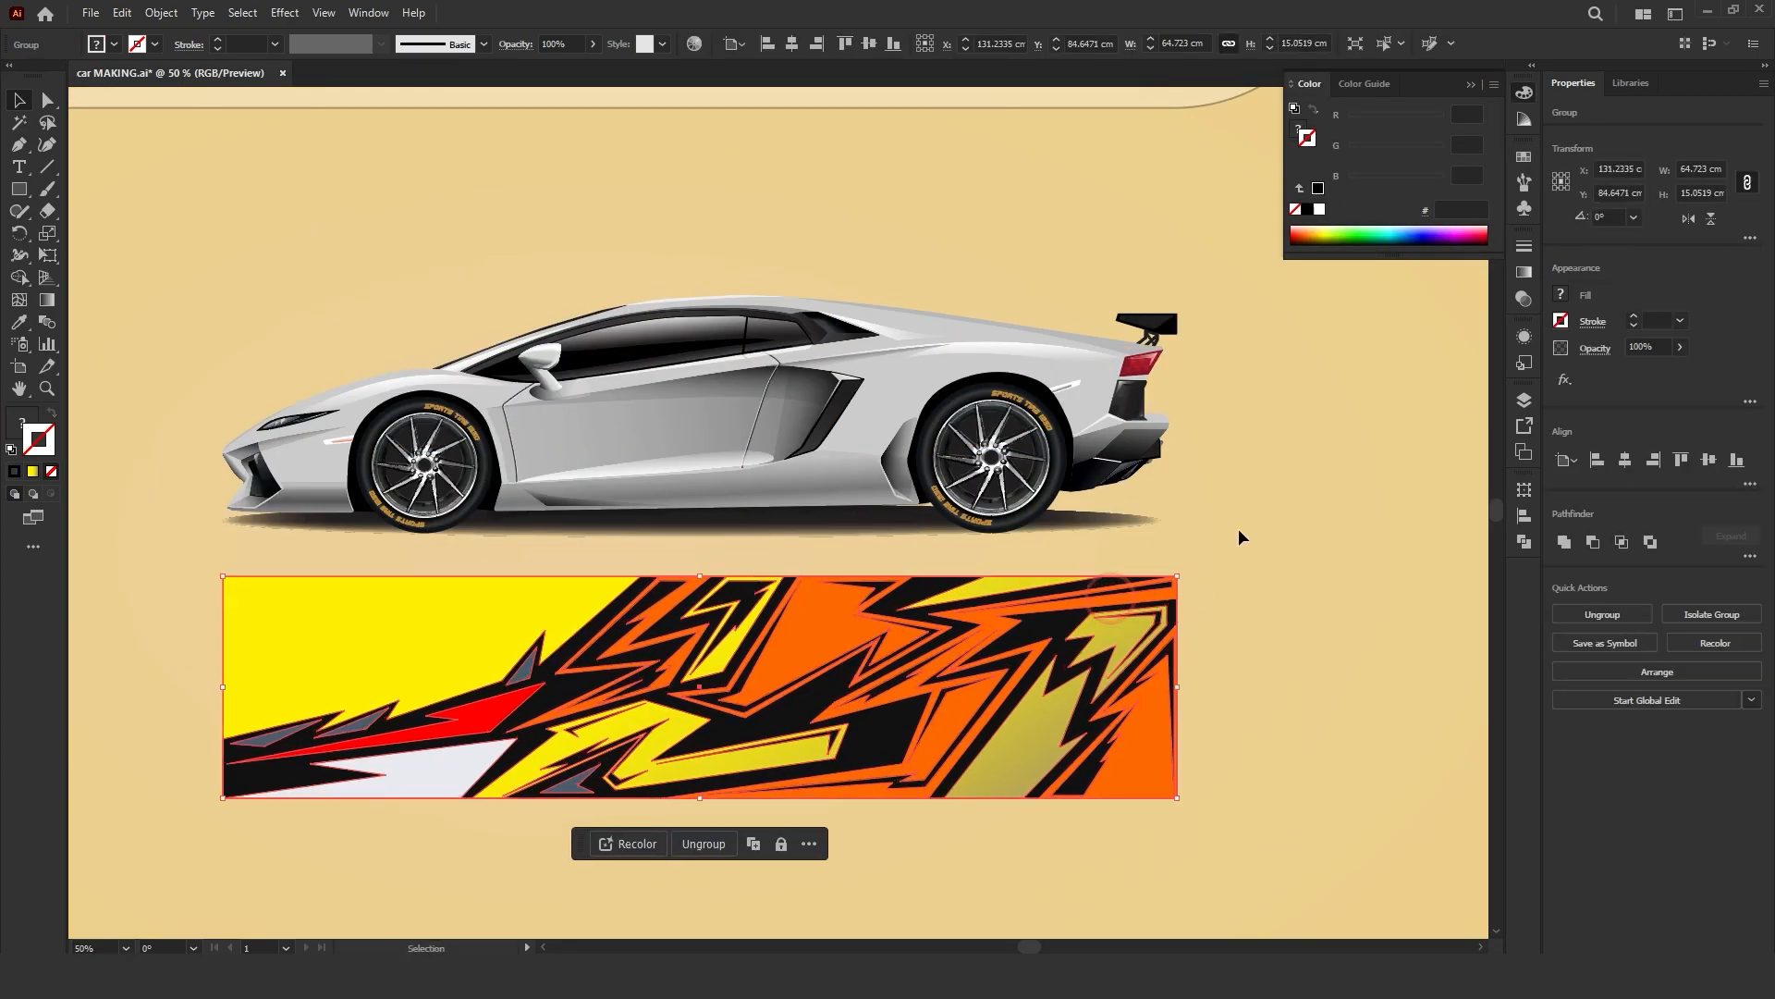
{"action": "left_click", "coordinate": [1316, 490]}
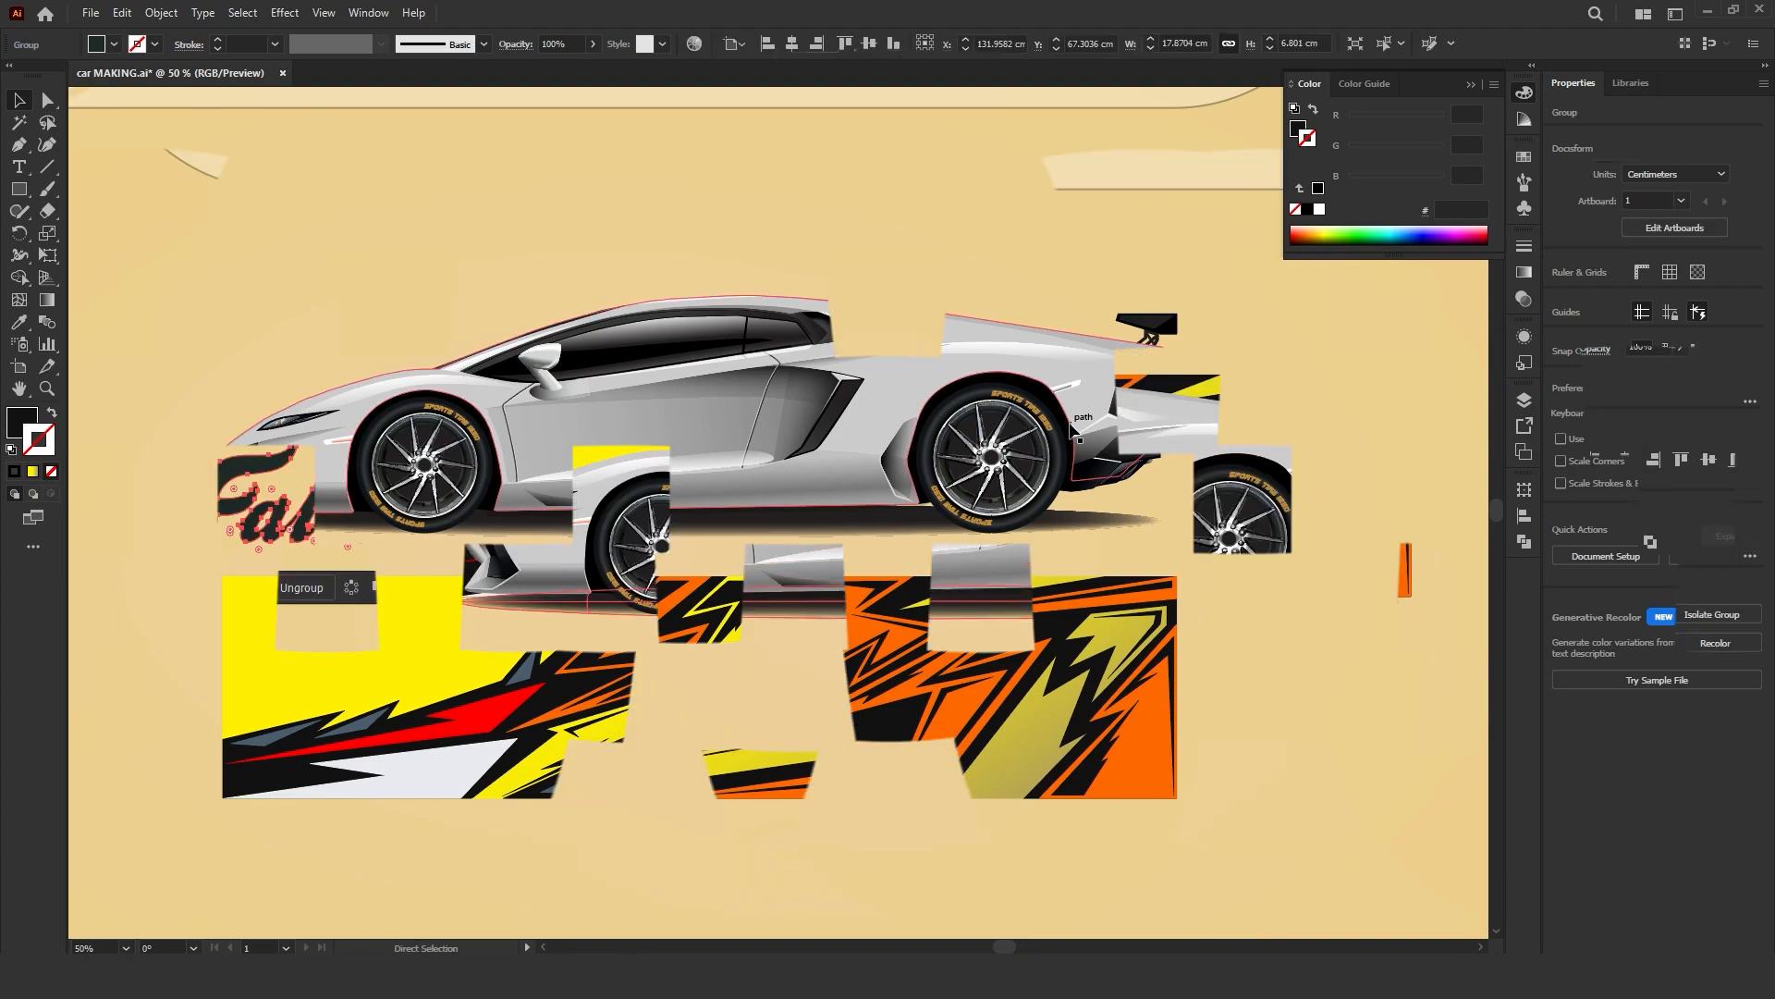
{"action": "right_click", "coordinate": [423, 520]}
{"action": "mouse_move", "coordinate": [477, 420]}
{"action": "left_click", "coordinate": [662, 421]}
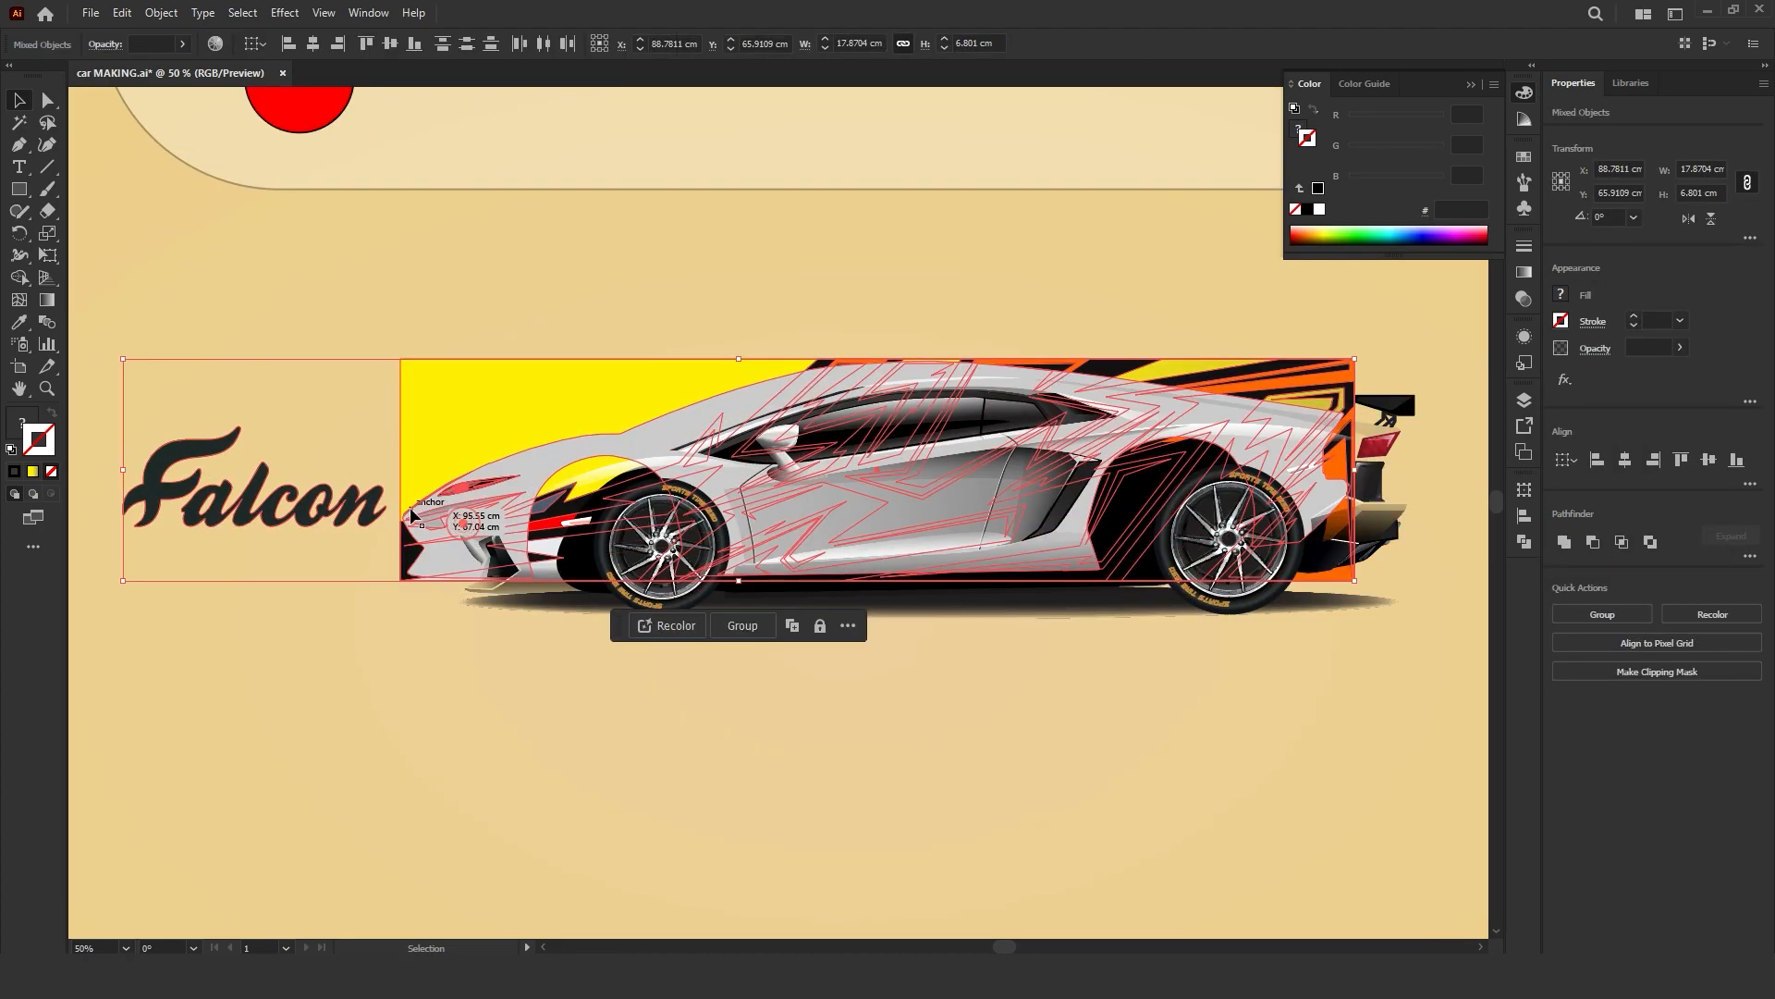
Step: Move the Falcon lettering over the middle of the livery, at the height of the car's door
{"action": "left_click", "coordinate": [333, 630]}
{"action": "left_click_drag", "start_coordinate": [370, 537], "coordinate": [999, 546]}
{"action": "scroll", "coordinate": [1003, 527], "scroll_direction": "up", "scroll_amount": 1}
{"action": "key", "text": "ctrl+a"}
{"action": "right_click", "coordinate": [1272, 339]}
{"action": "left_click", "coordinate": [1325, 602]}
{"action": "left_click", "coordinate": [1182, 712]}
{"action": "left_click_drag", "start_coordinate": [1181, 712], "coordinate": [1006, 739]}
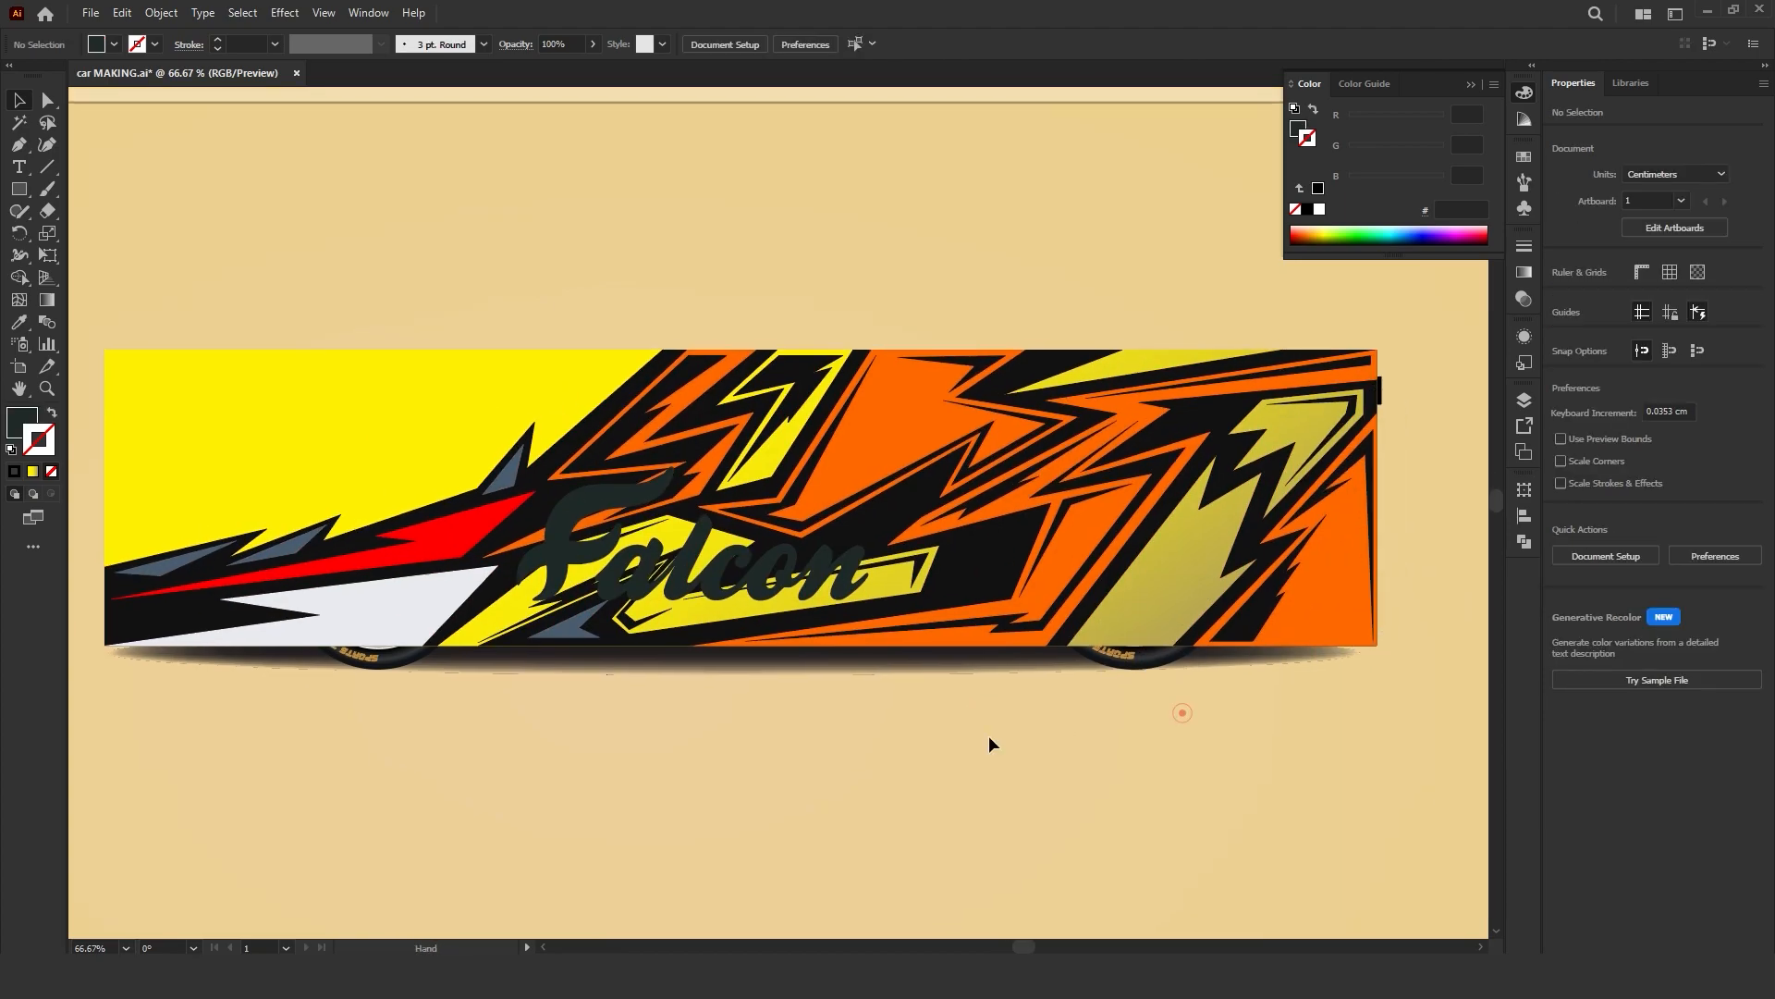
Step: Send the livery artwork to the back, behind the car and the Falcon lettering
{"action": "left_click", "coordinate": [47, 100]}
{"action": "left_click", "coordinate": [583, 258]}
{"action": "left_click", "coordinate": [630, 494]}
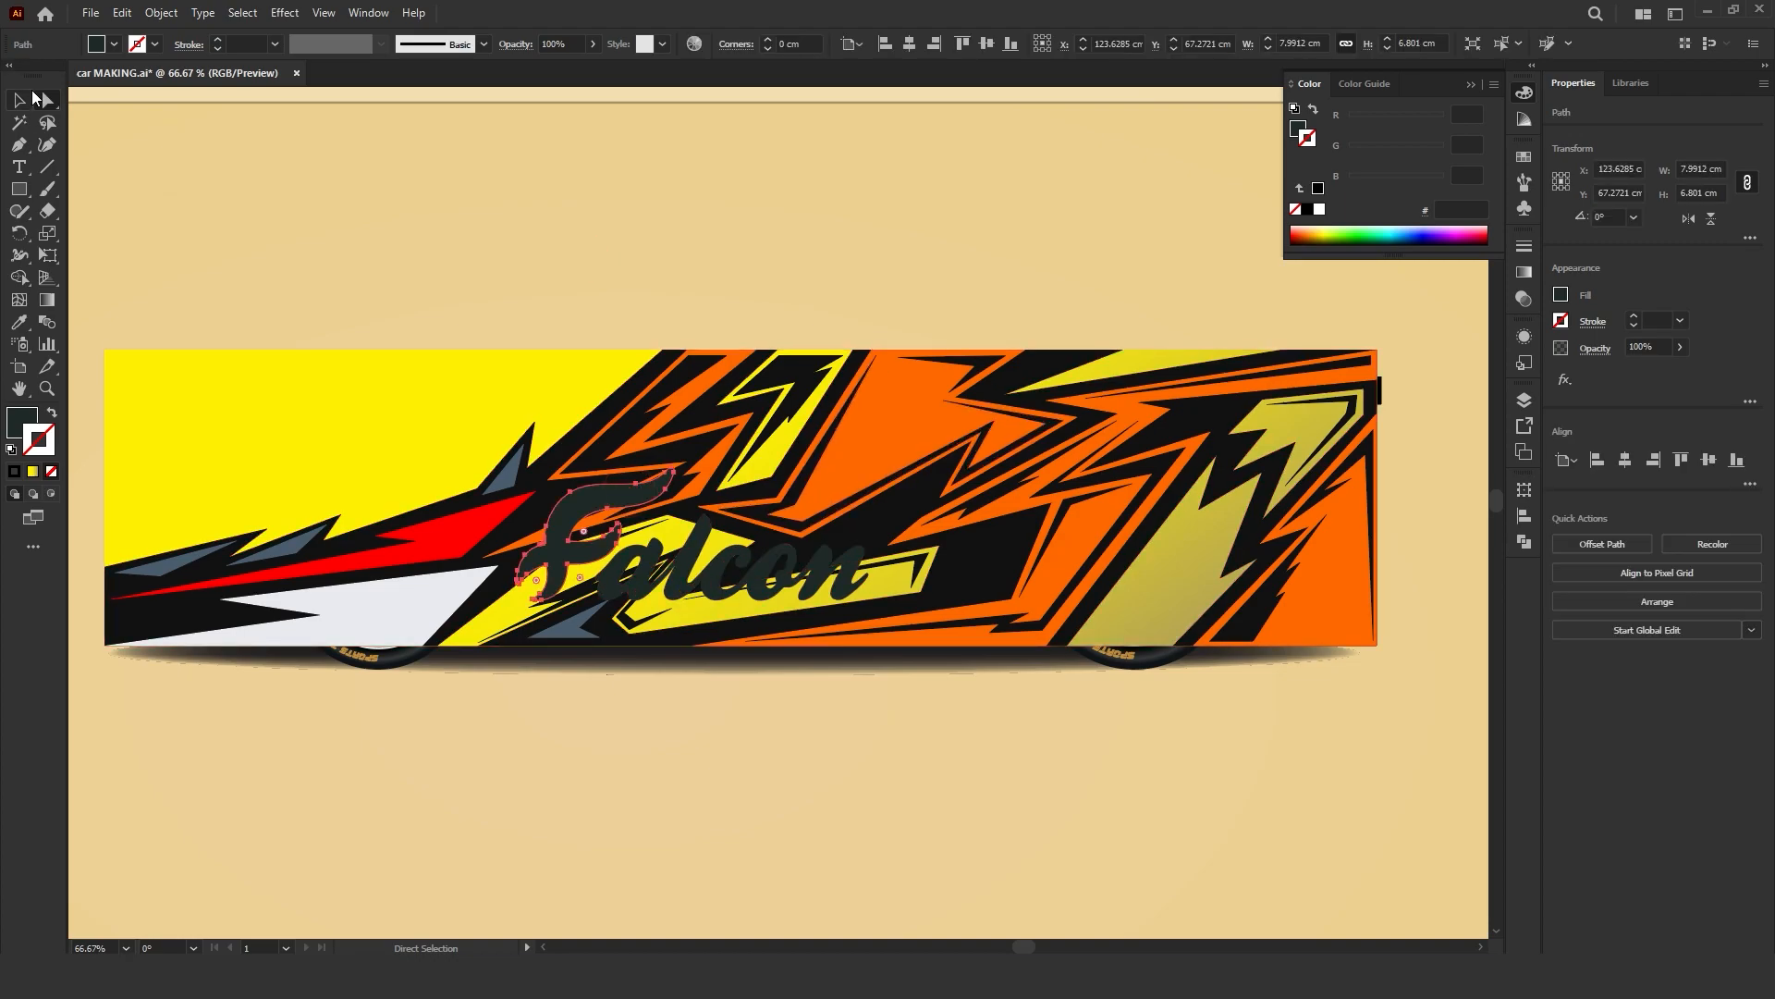
{"action": "left_click", "coordinate": [20, 100]}
{"action": "left_click", "coordinate": [327, 218]}
{"action": "left_click", "coordinate": [688, 488]}
{"action": "key", "text": "ctrl+shift+["}
{"action": "left_click", "coordinate": [592, 268]}
Step: Fill the Falcon lettering with the red swatch, use its dark colour as the stroke, and increase the stroke weight
{"action": "left_click", "coordinate": [639, 492]}
{"action": "left_click", "coordinate": [1528, 271]}
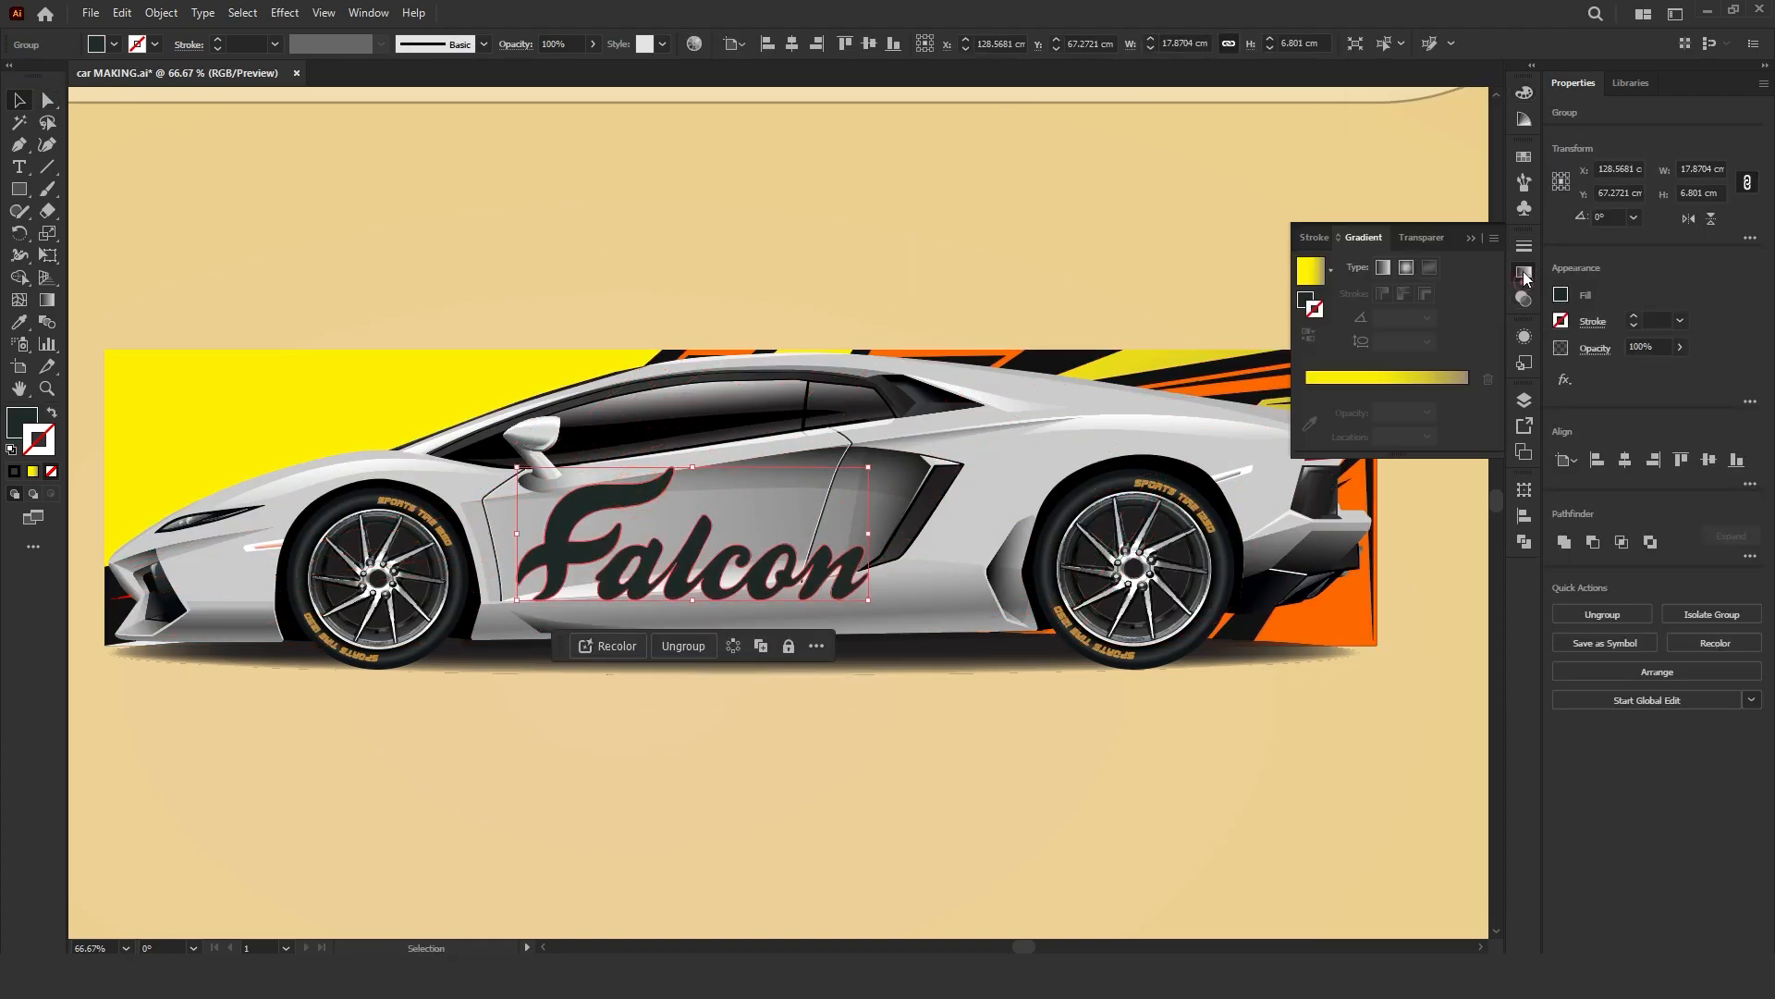
{"action": "left_click", "coordinate": [1524, 158]}
{"action": "left_click", "coordinate": [1348, 207]}
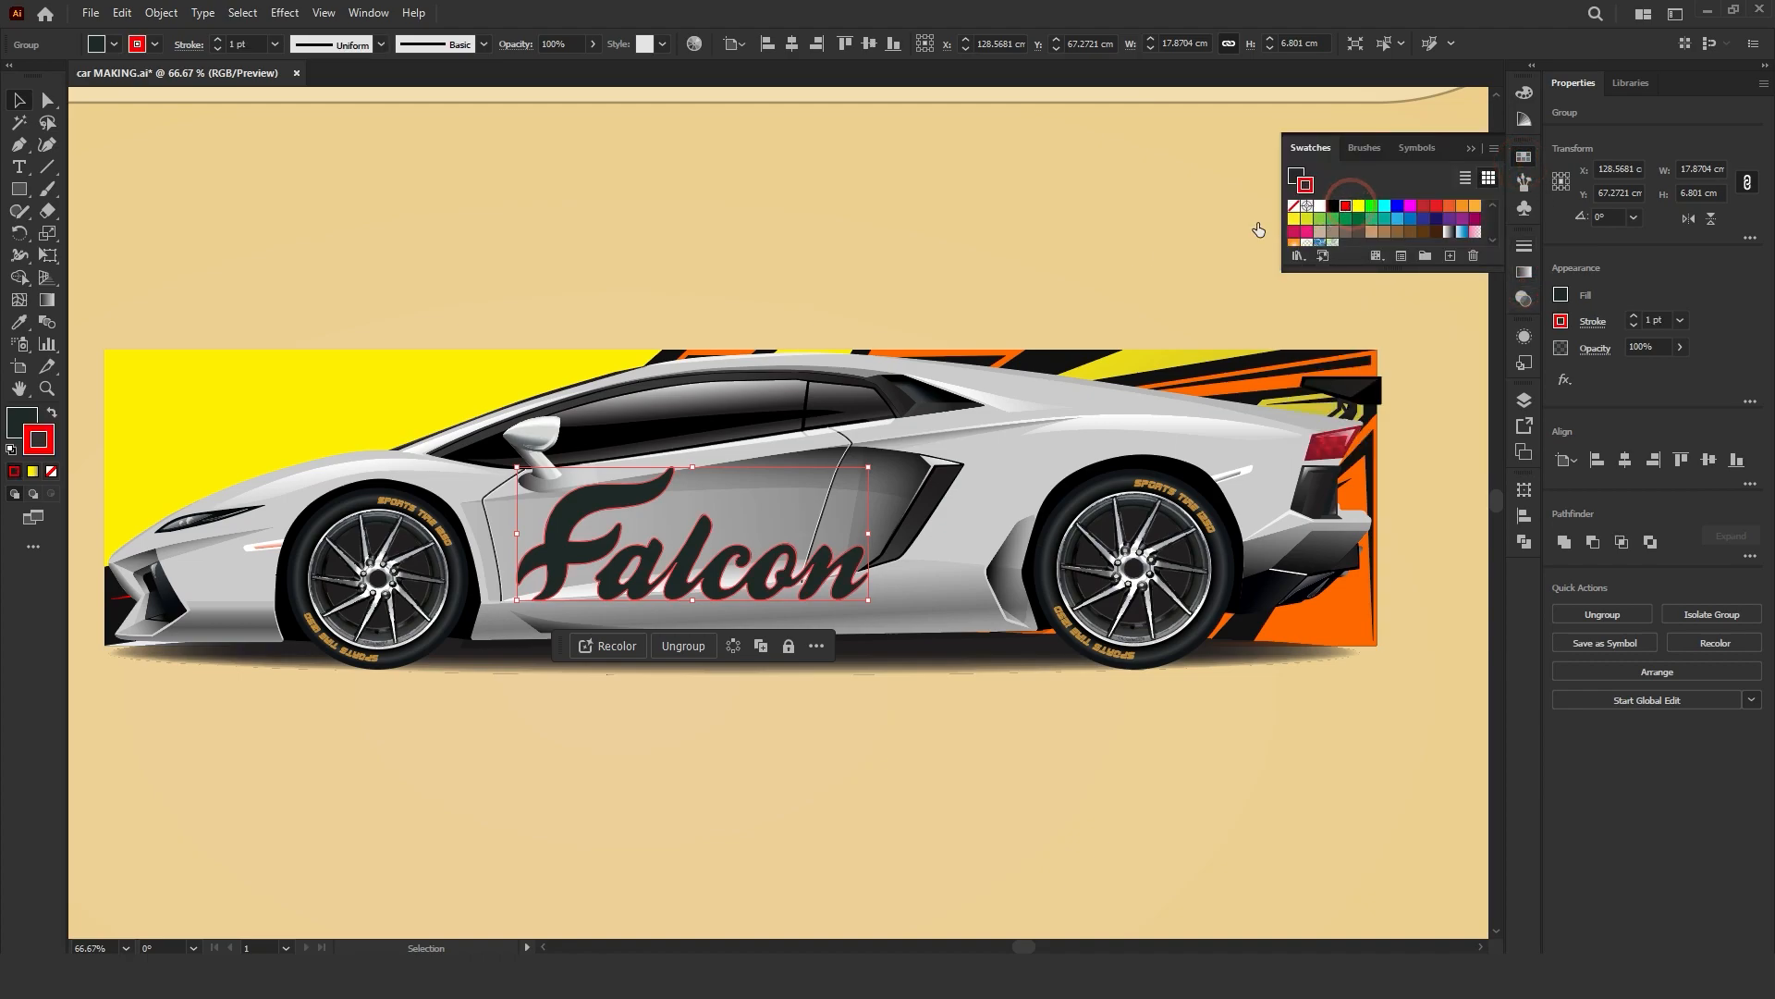
{"action": "key", "text": "shift+x"}
{"action": "left_click", "coordinate": [1633, 316]}
{"action": "left_click", "coordinate": [1633, 316]}
{"action": "left_click", "coordinate": [1533, 242]}
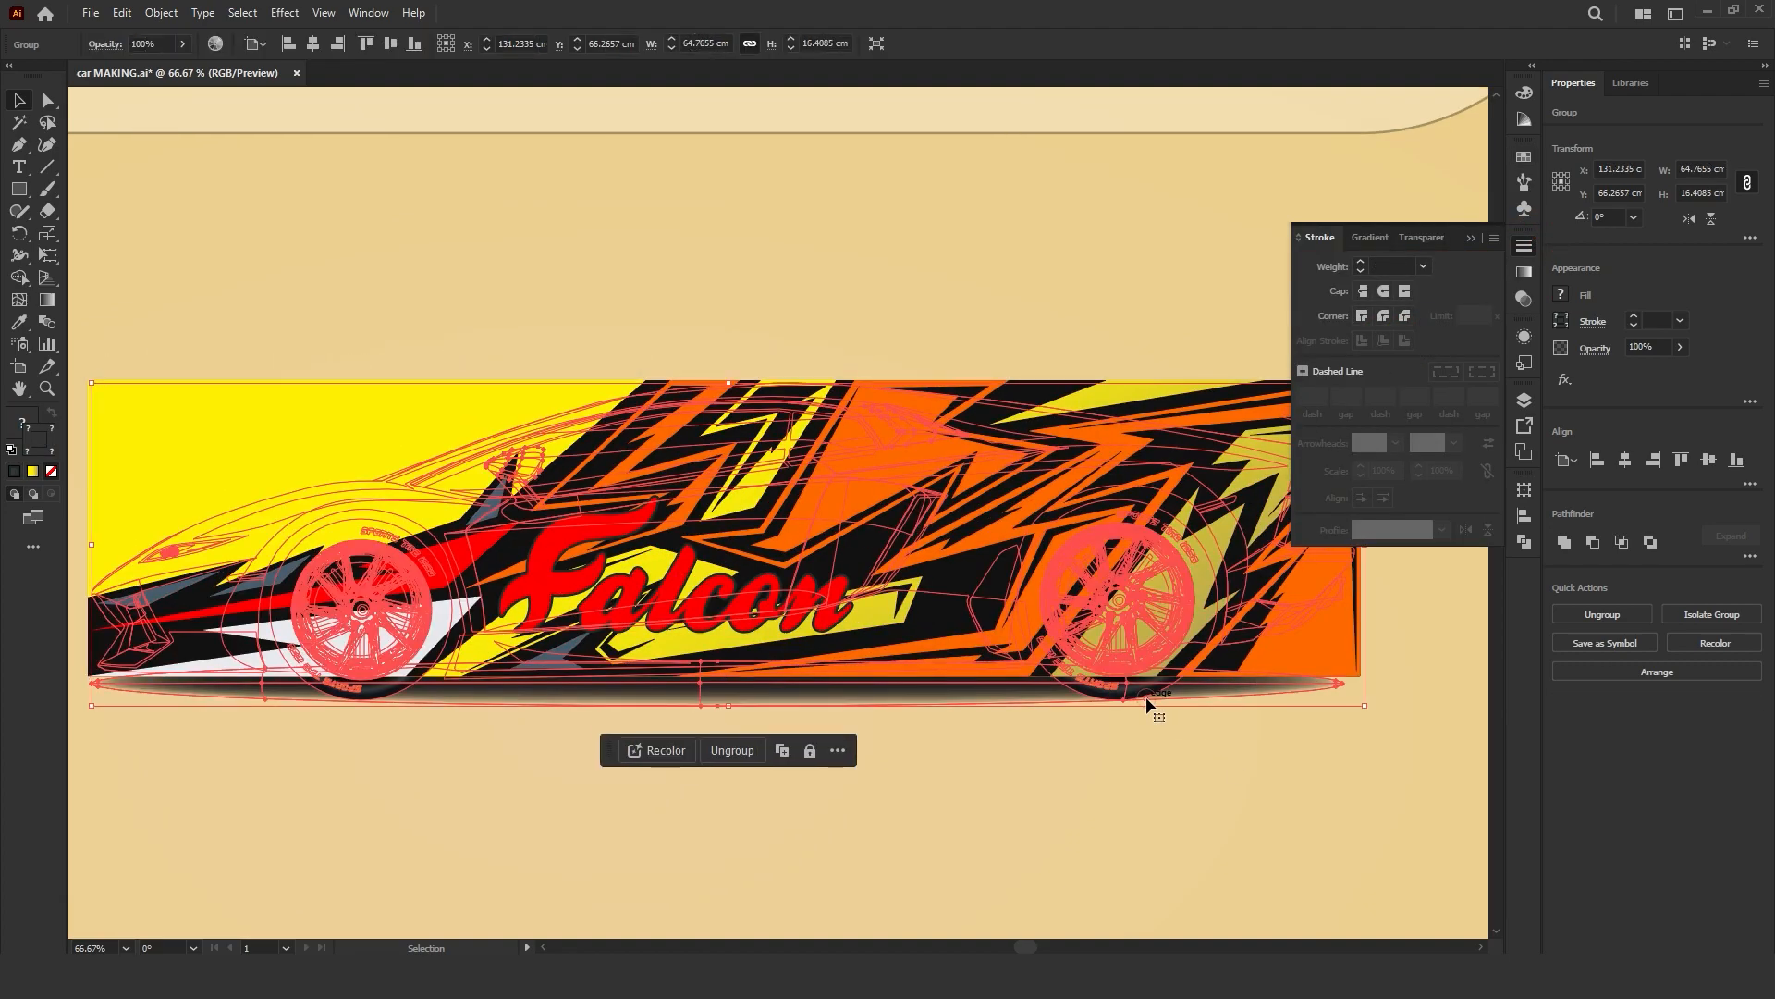
Step: Bring the grouped car artwork to the front of the stacking order and ungroup it
{"action": "right_click", "coordinate": [1150, 706]}
{"action": "mouse_move", "coordinate": [1209, 583]}
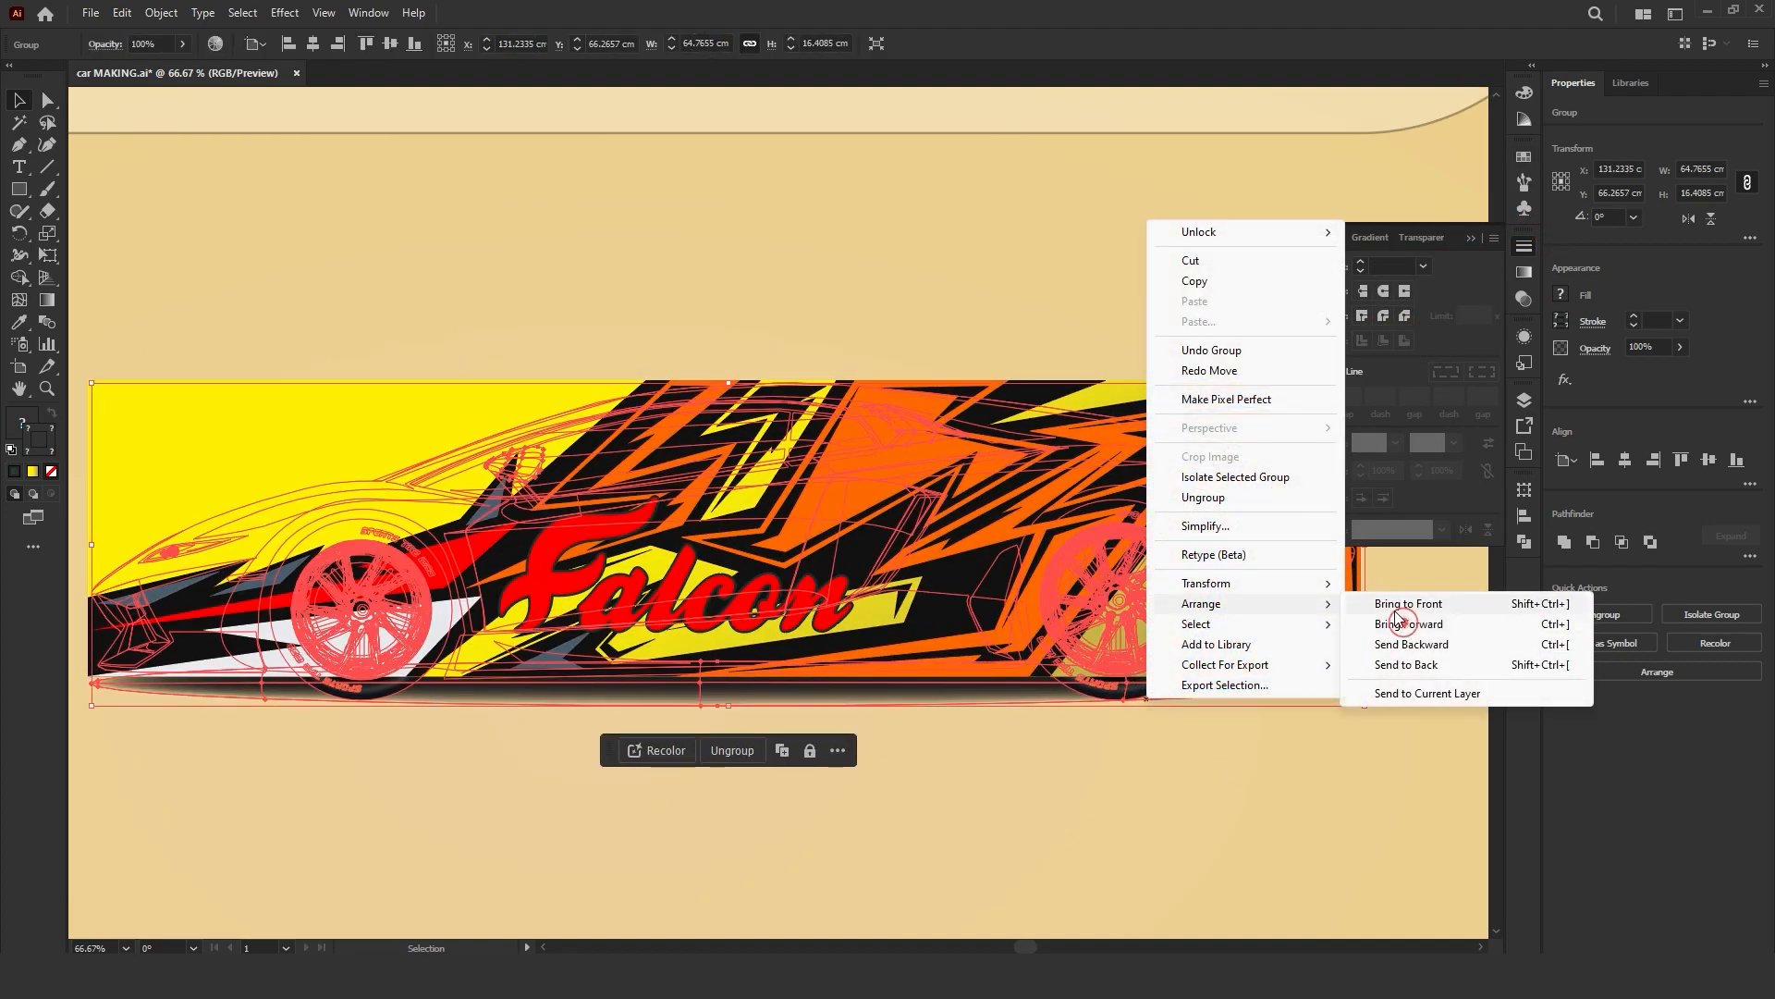
{"action": "left_click", "coordinate": [1392, 615]}
{"action": "left_click", "coordinate": [1244, 783]}
{"action": "right_click", "coordinate": [1093, 571]}
{"action": "left_click", "coordinate": [1168, 368]}
{"action": "left_click", "coordinate": [1133, 309]}
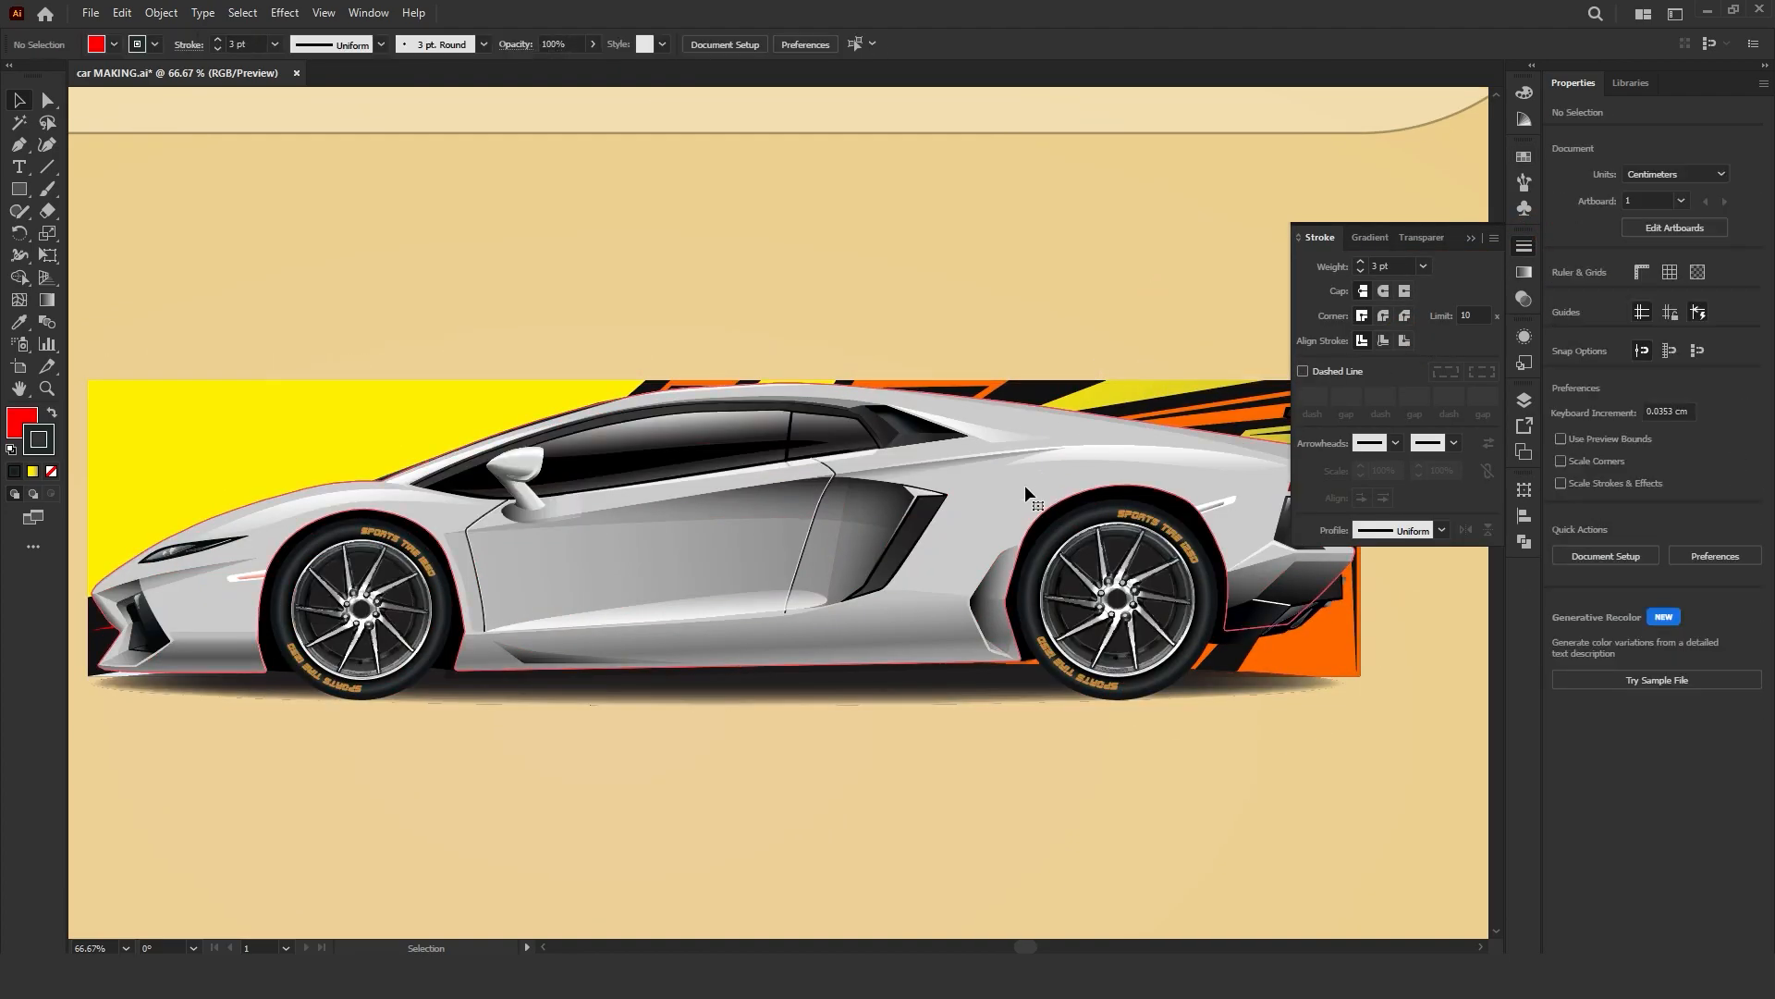
Step: Make a clipping mask from the car's grey body shape and the livery group behind it
{"action": "left_click", "coordinate": [1027, 490]}
{"action": "left_click", "coordinate": [1159, 395], "text": "shift"}
{"action": "right_click", "coordinate": [1159, 398]}
{"action": "left_click", "coordinate": [1267, 681]}
{"action": "left_click", "coordinate": [1247, 750]}
{"action": "mouse_move", "coordinate": [1072, 728]}
{"action": "left_mouse_down"}
{"action": "mouse_move", "coordinate": [1075, 795]}
{"action": "mouse_move", "coordinate": [1102, 744]}
{"action": "left_mouse_up"}
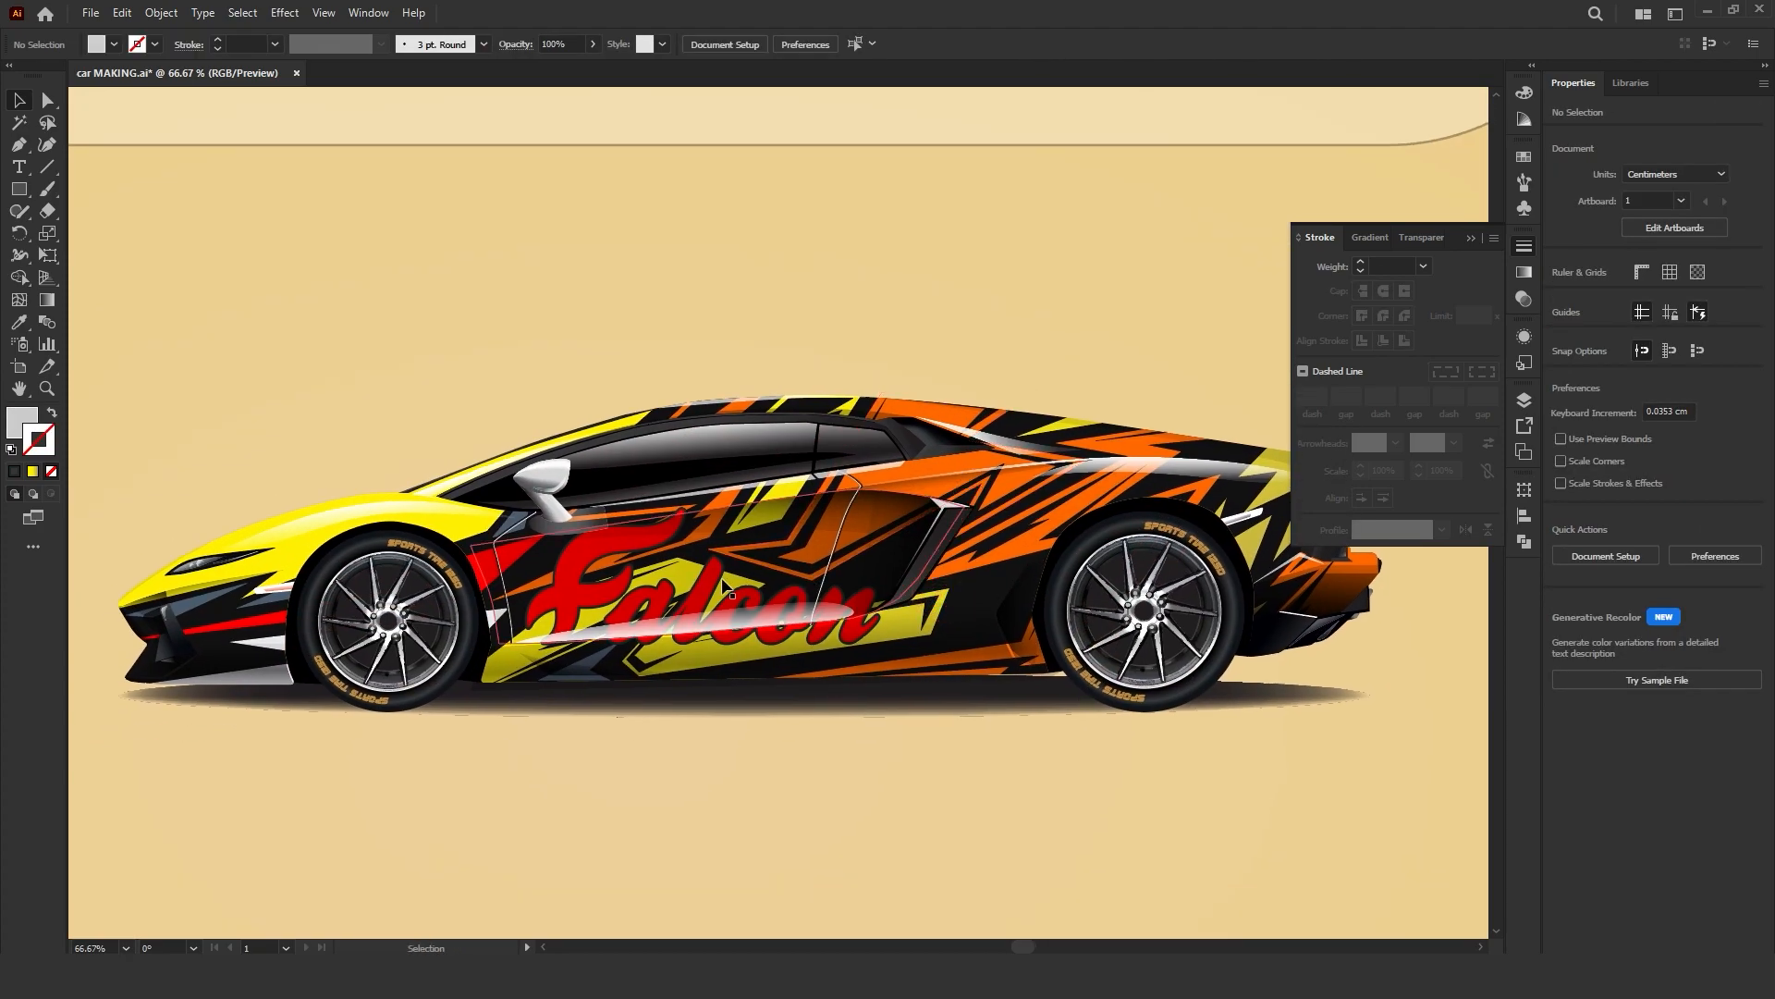
Step: Open the clipped livery in isolation mode and ungroup the livery and Falcon lettering
{"action": "left_click", "coordinate": [717, 584]}
{"action": "double_click", "coordinate": [717, 584]}
{"action": "left_click", "coordinate": [718, 584]}
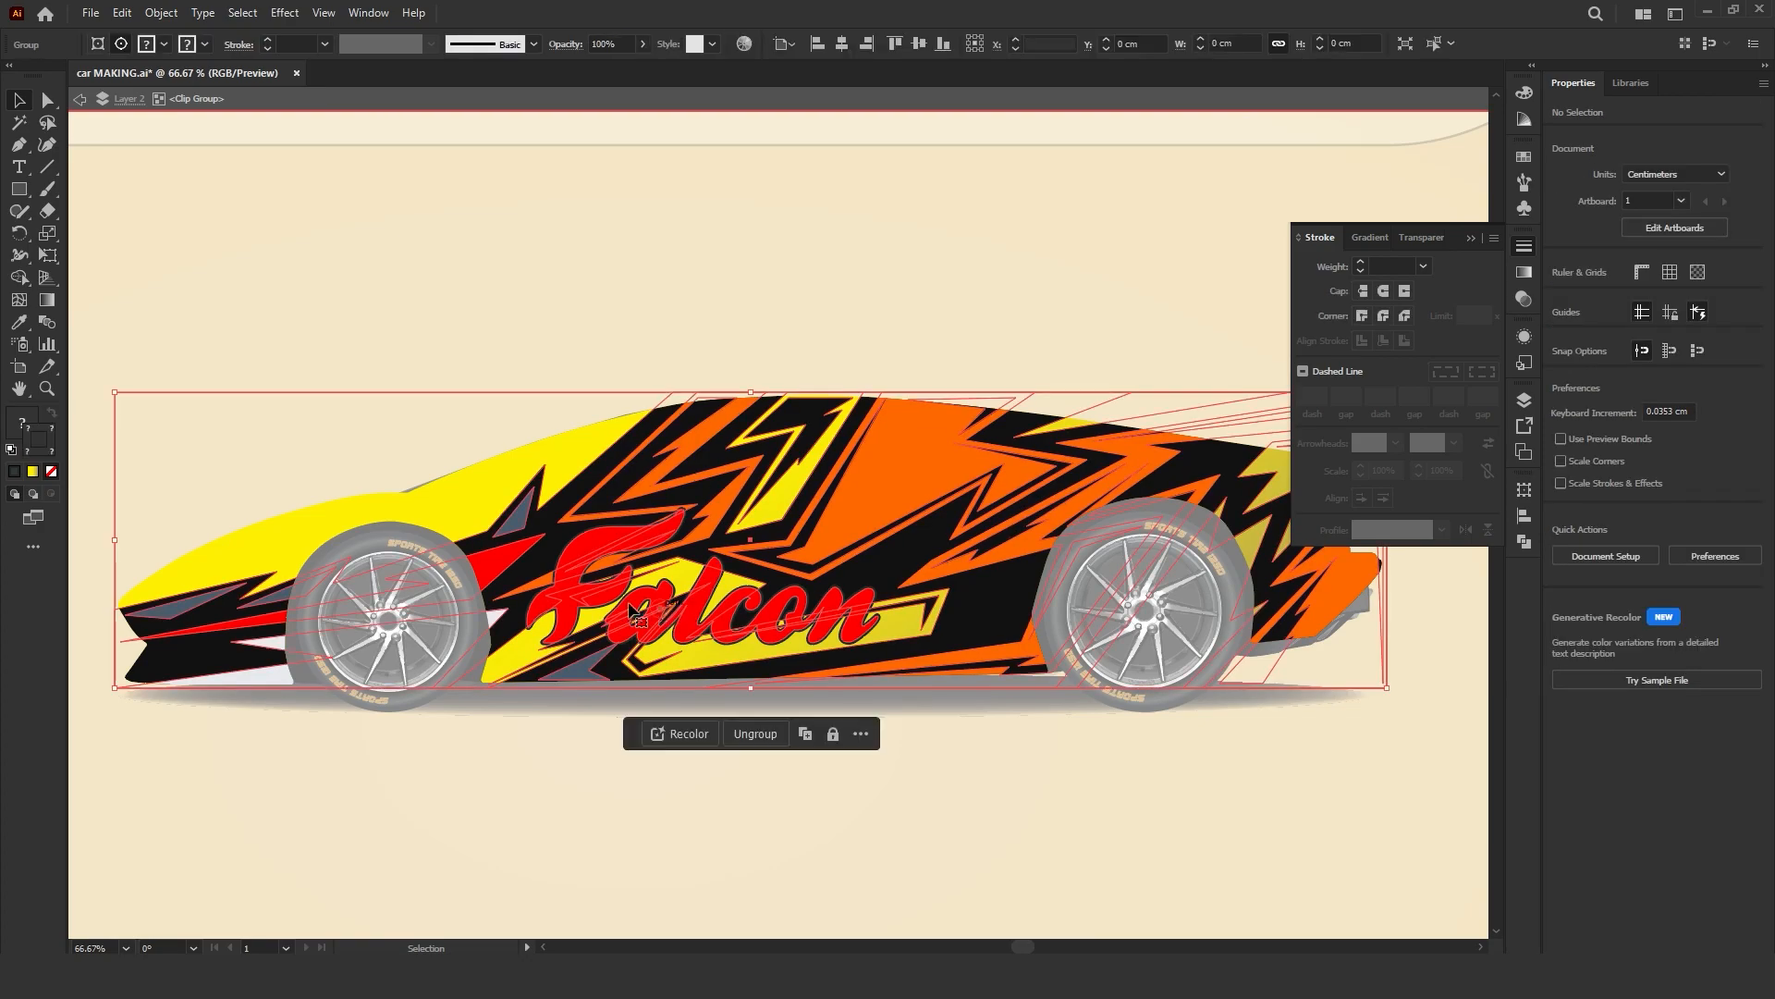
{"action": "left_click", "coordinate": [443, 302]}
{"action": "right_click", "coordinate": [588, 547]}
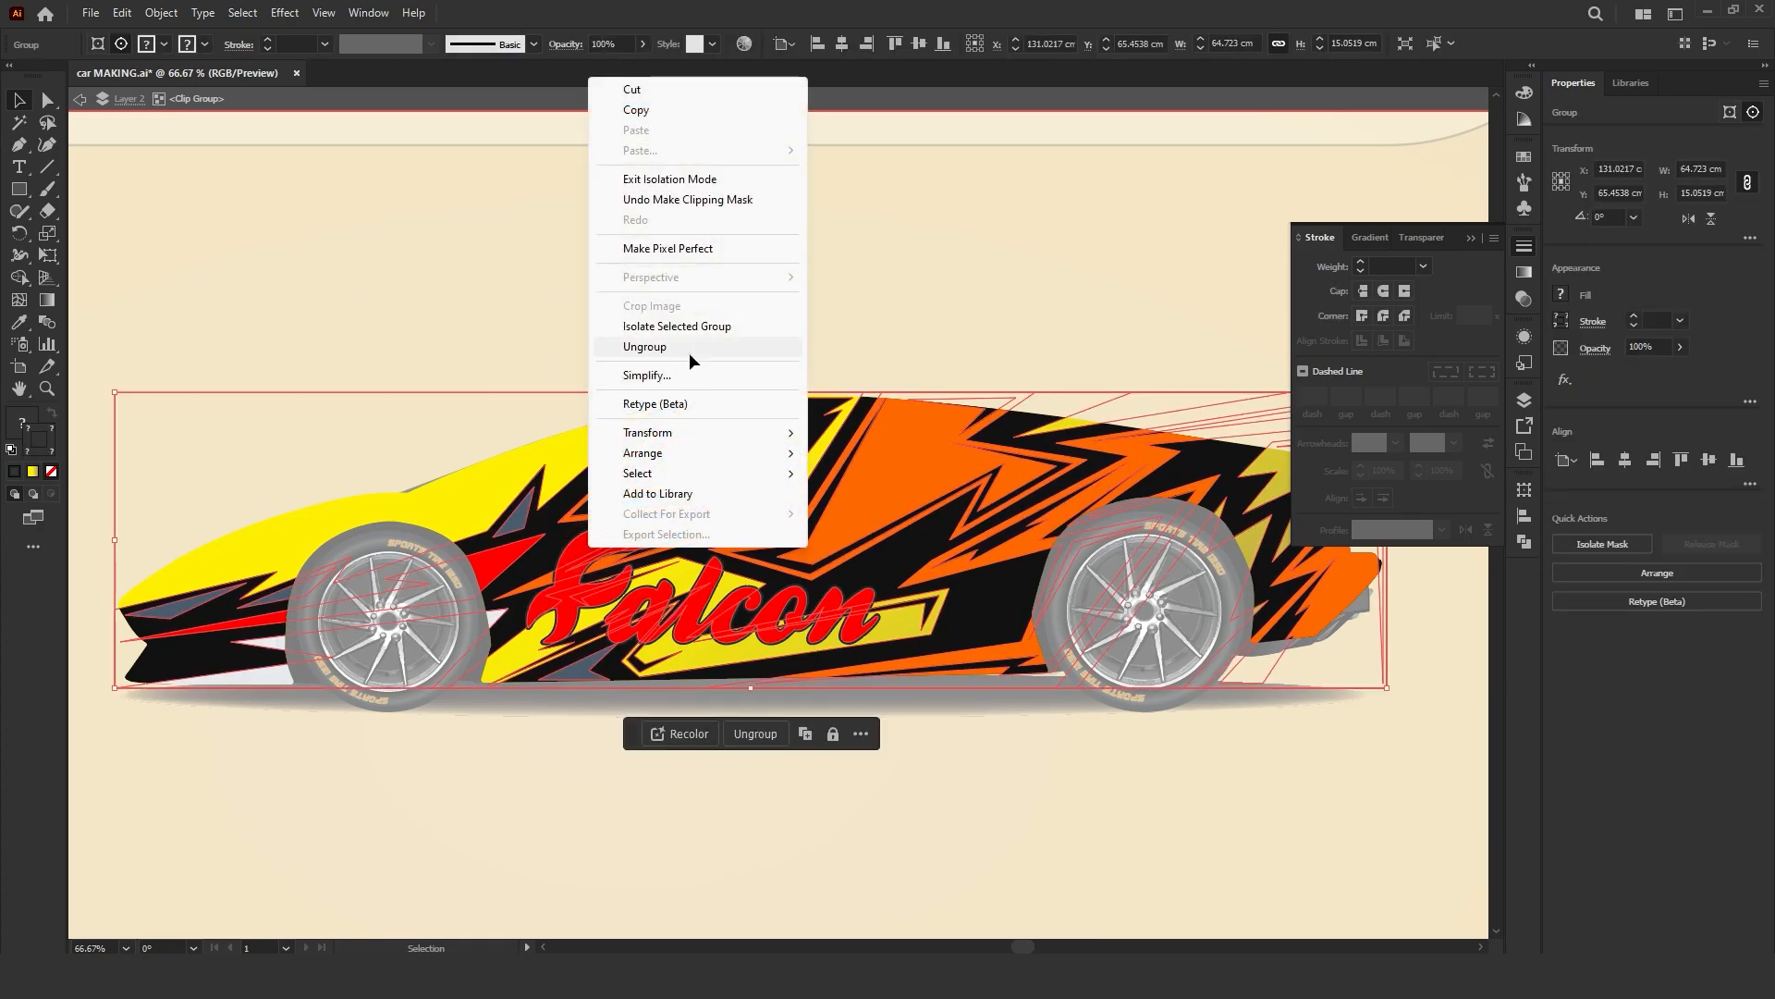
{"action": "left_click", "coordinate": [717, 264]}
Step: Give the Falcon lettering a white stroke and leave isolation mode
{"action": "left_click", "coordinate": [563, 555]}
{"action": "left_click", "coordinate": [1517, 154]}
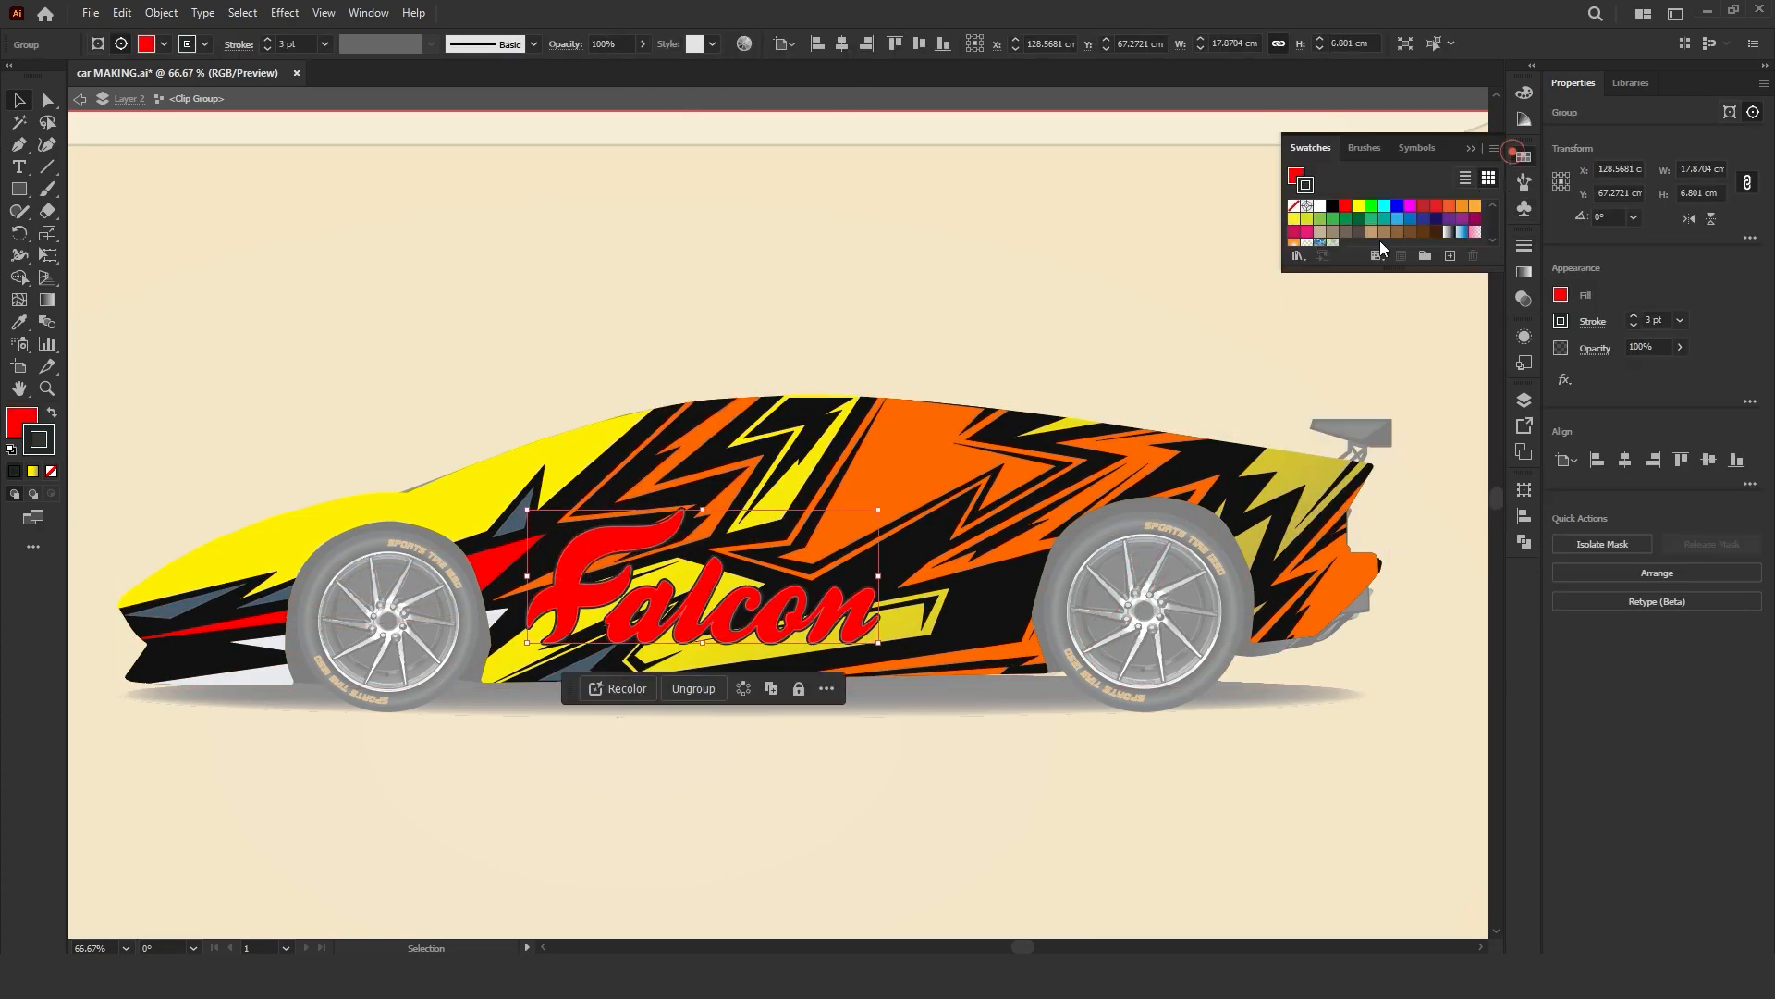
{"action": "left_click", "coordinate": [1321, 207]}
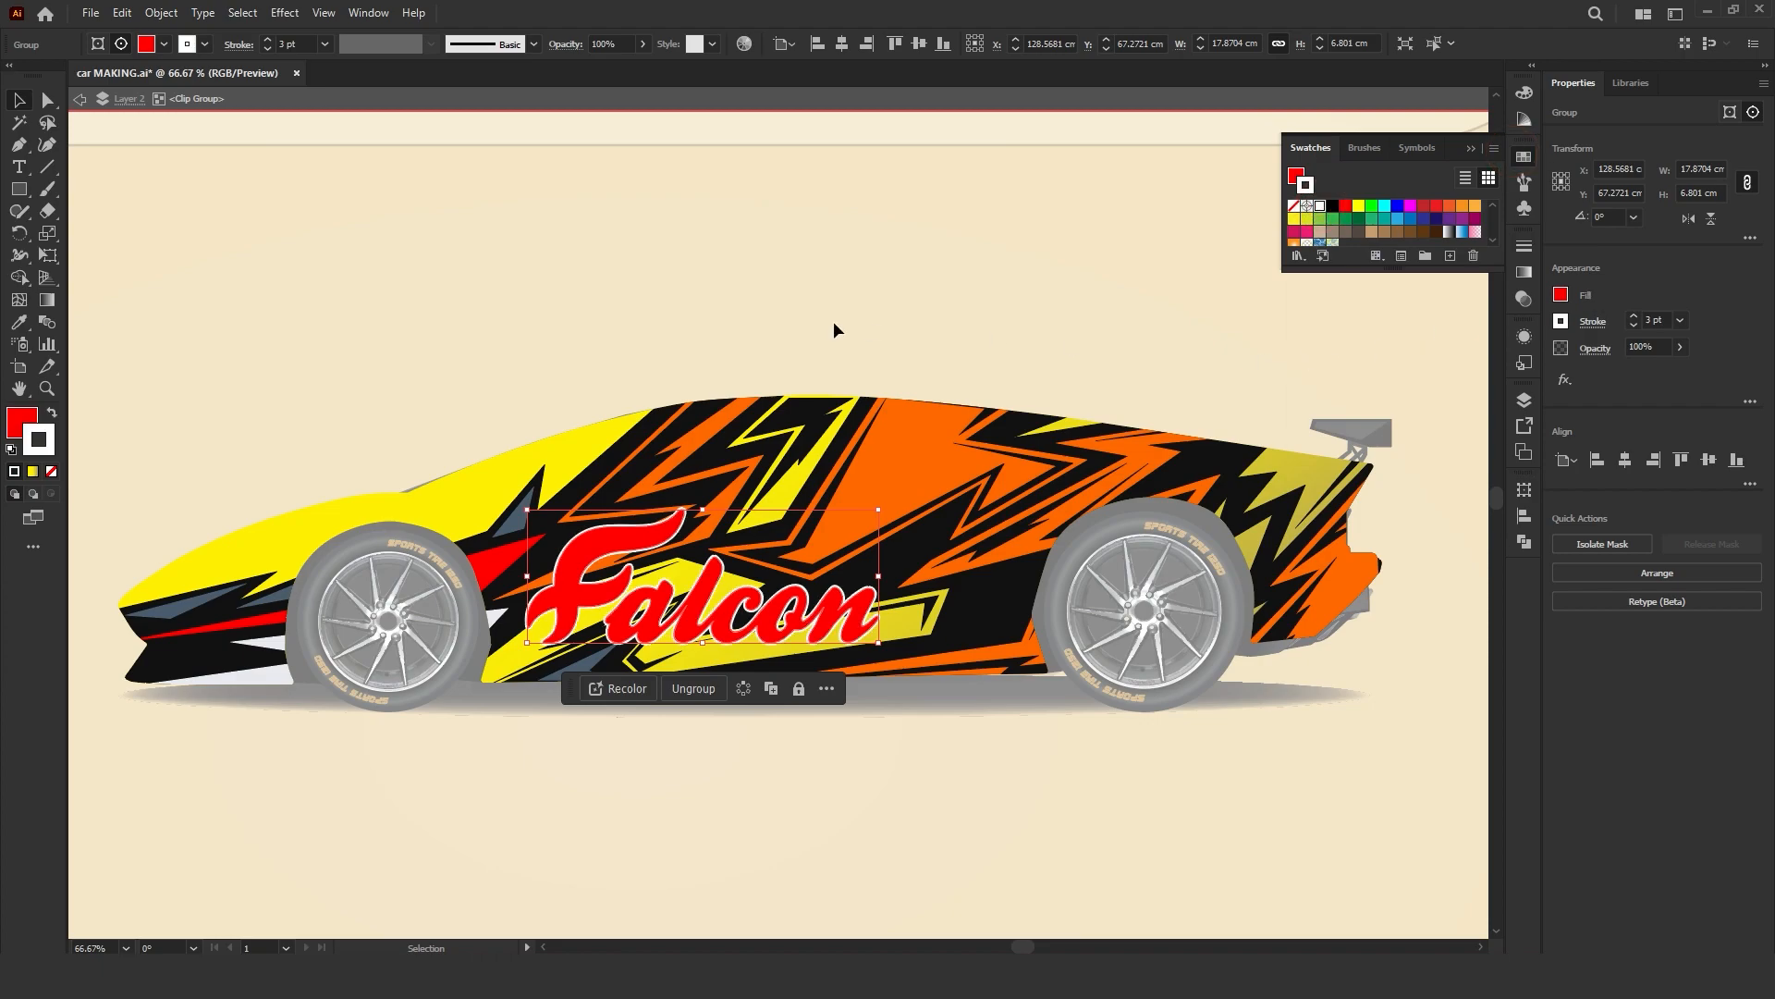
{"action": "double_click", "coordinate": [906, 277]}
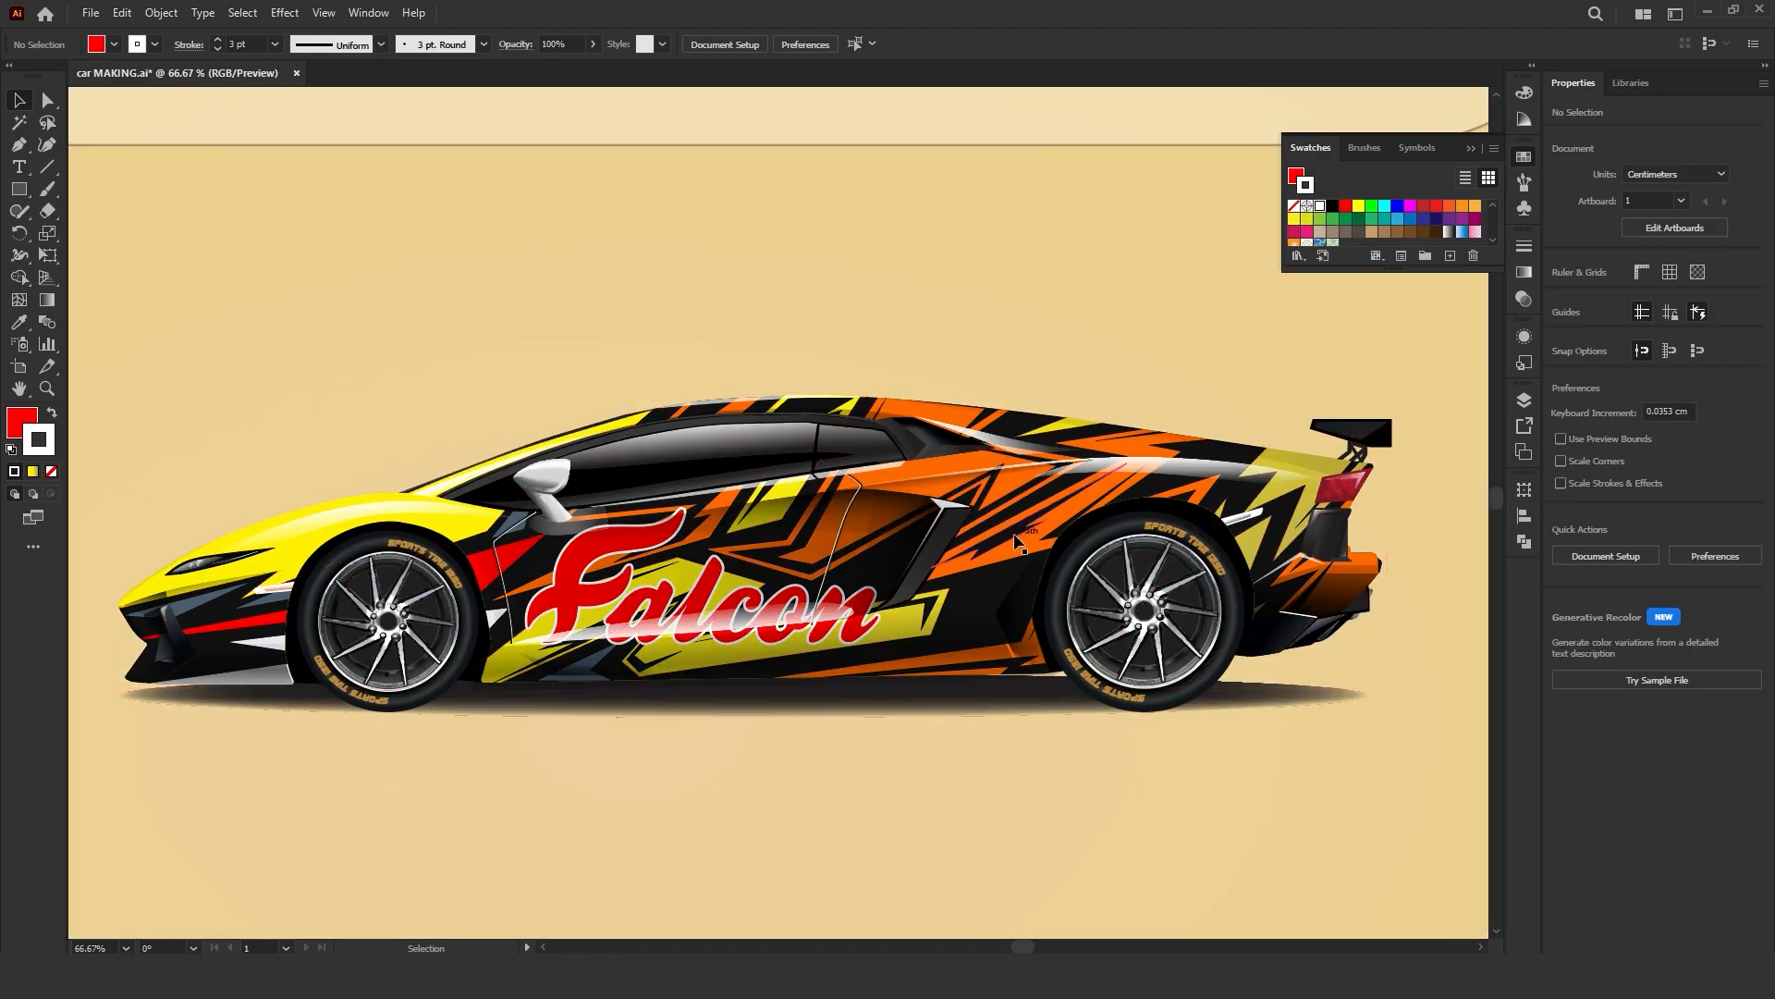